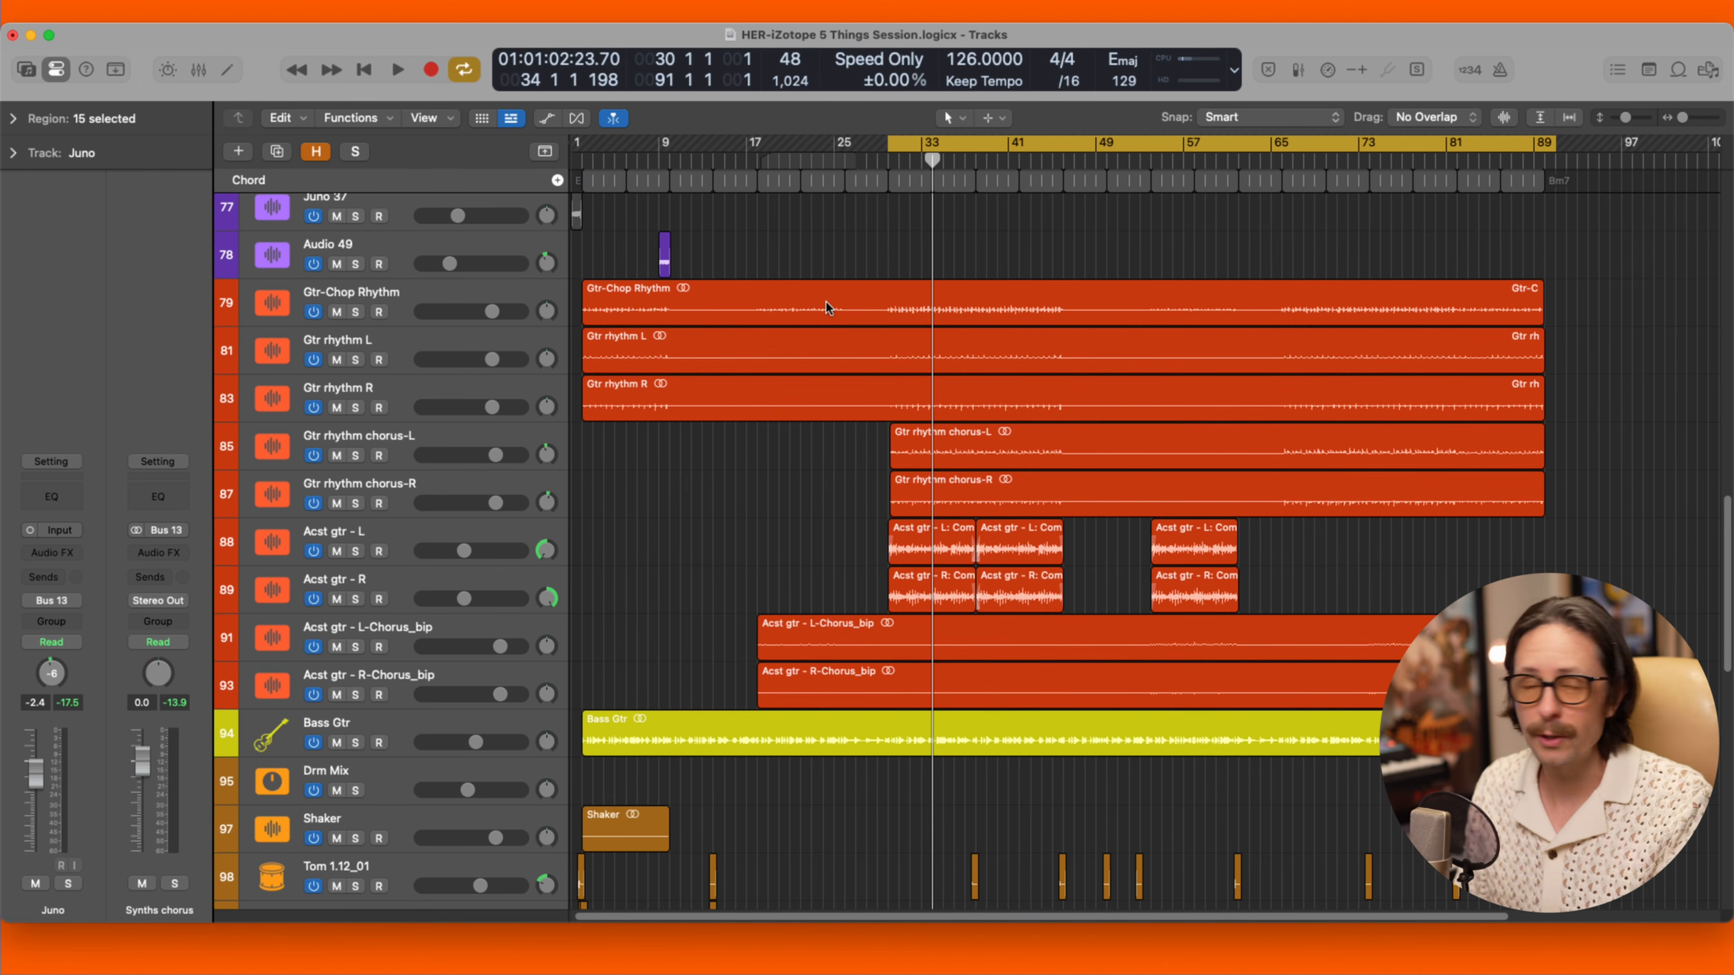
Play back the chorus of the full mix and stop.
{"action": "key", "text": "space"}
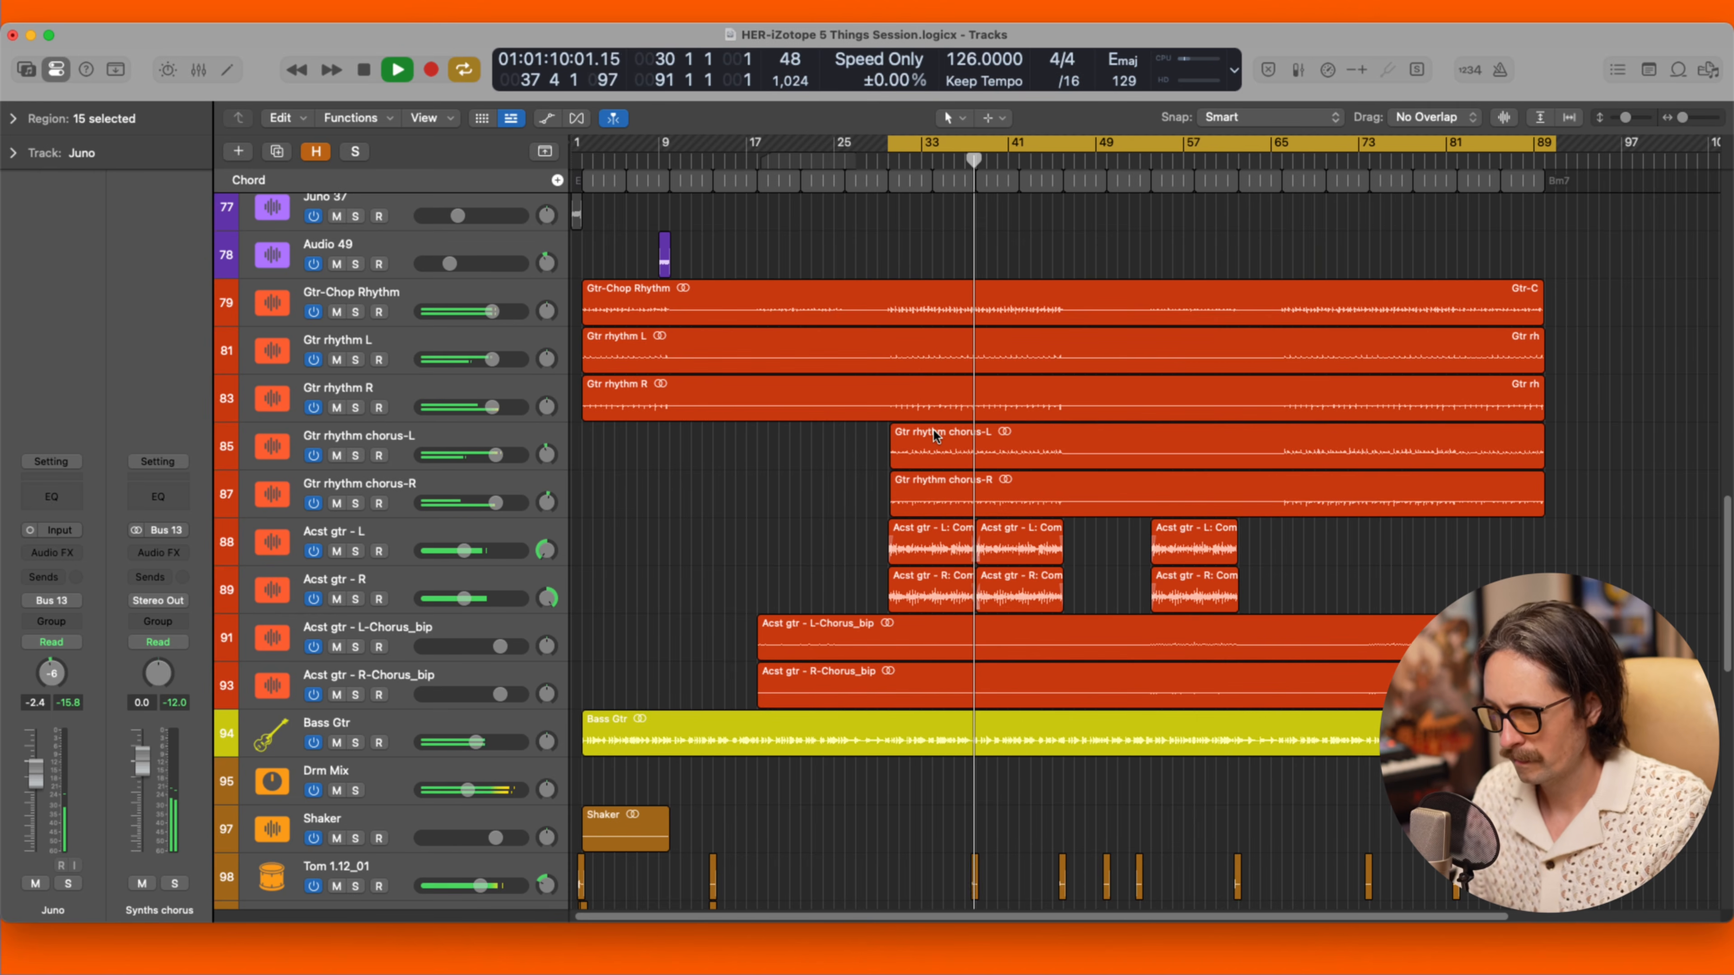
{"action": "key", "text": "space"}
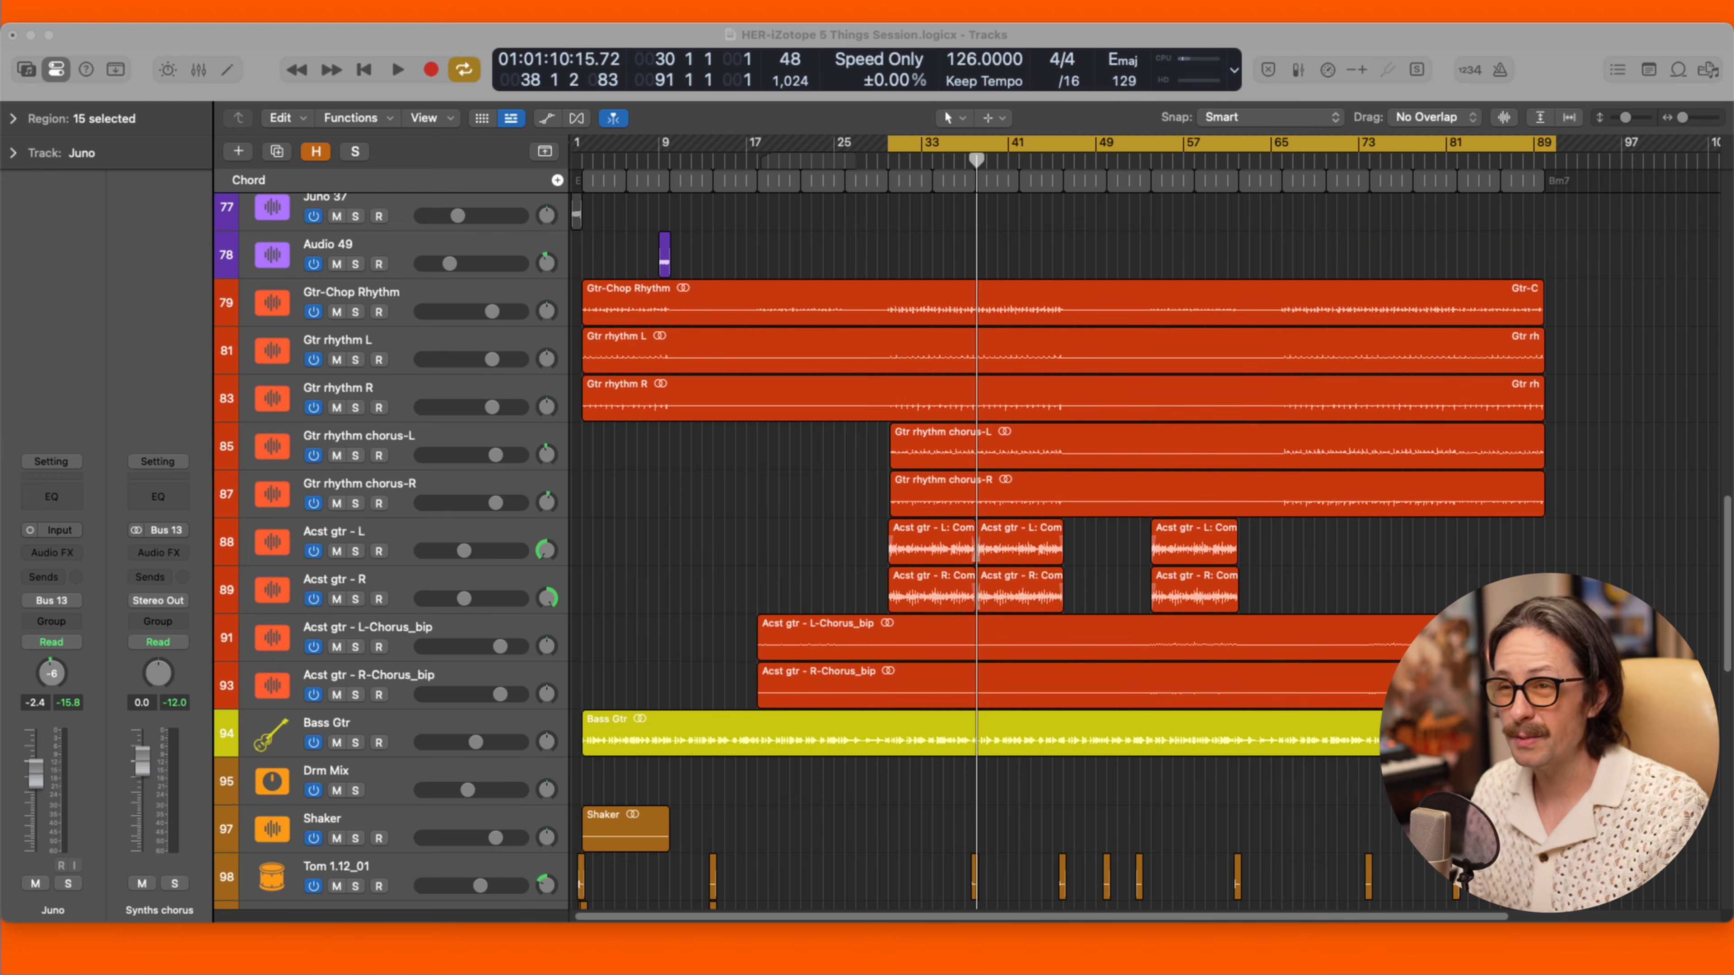
{"action": "left_click", "coordinate": [111, 328]}
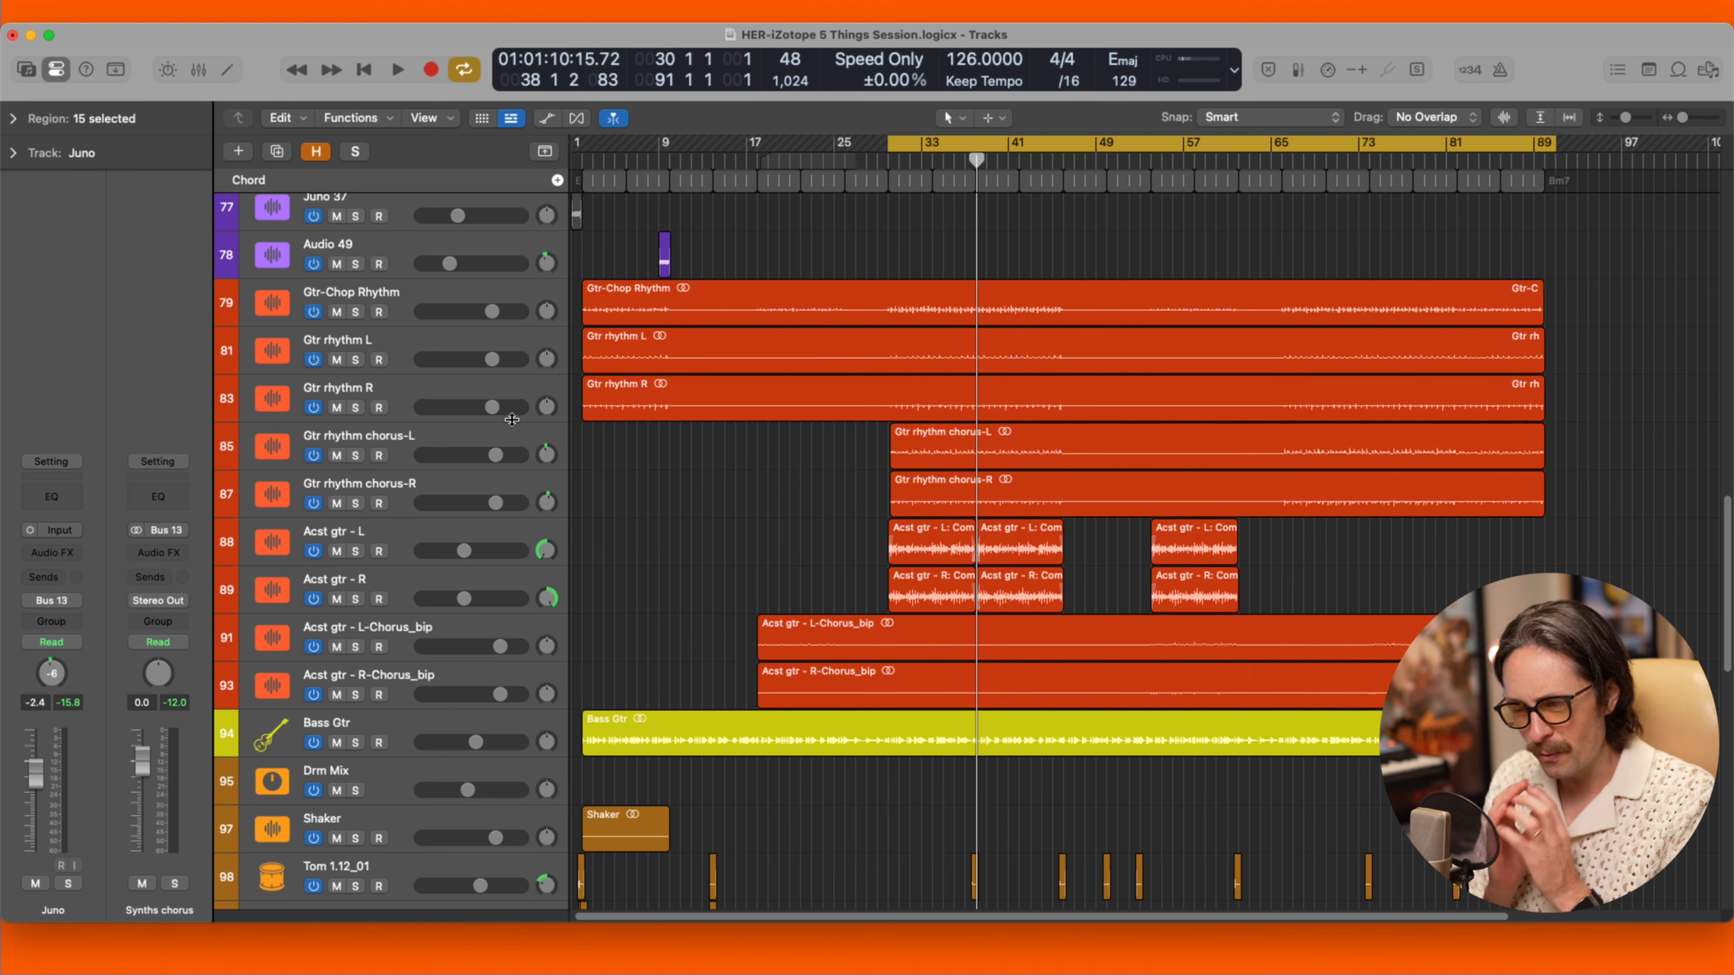
Select the Acst gtr - L and Acst gtr - R tracks and open Neutron 5 Unmask on their Acst Gtrs bus.
{"action": "left_click", "coordinate": [449, 542]}
{"action": "left_click", "coordinate": [401, 578], "text": "shift"}
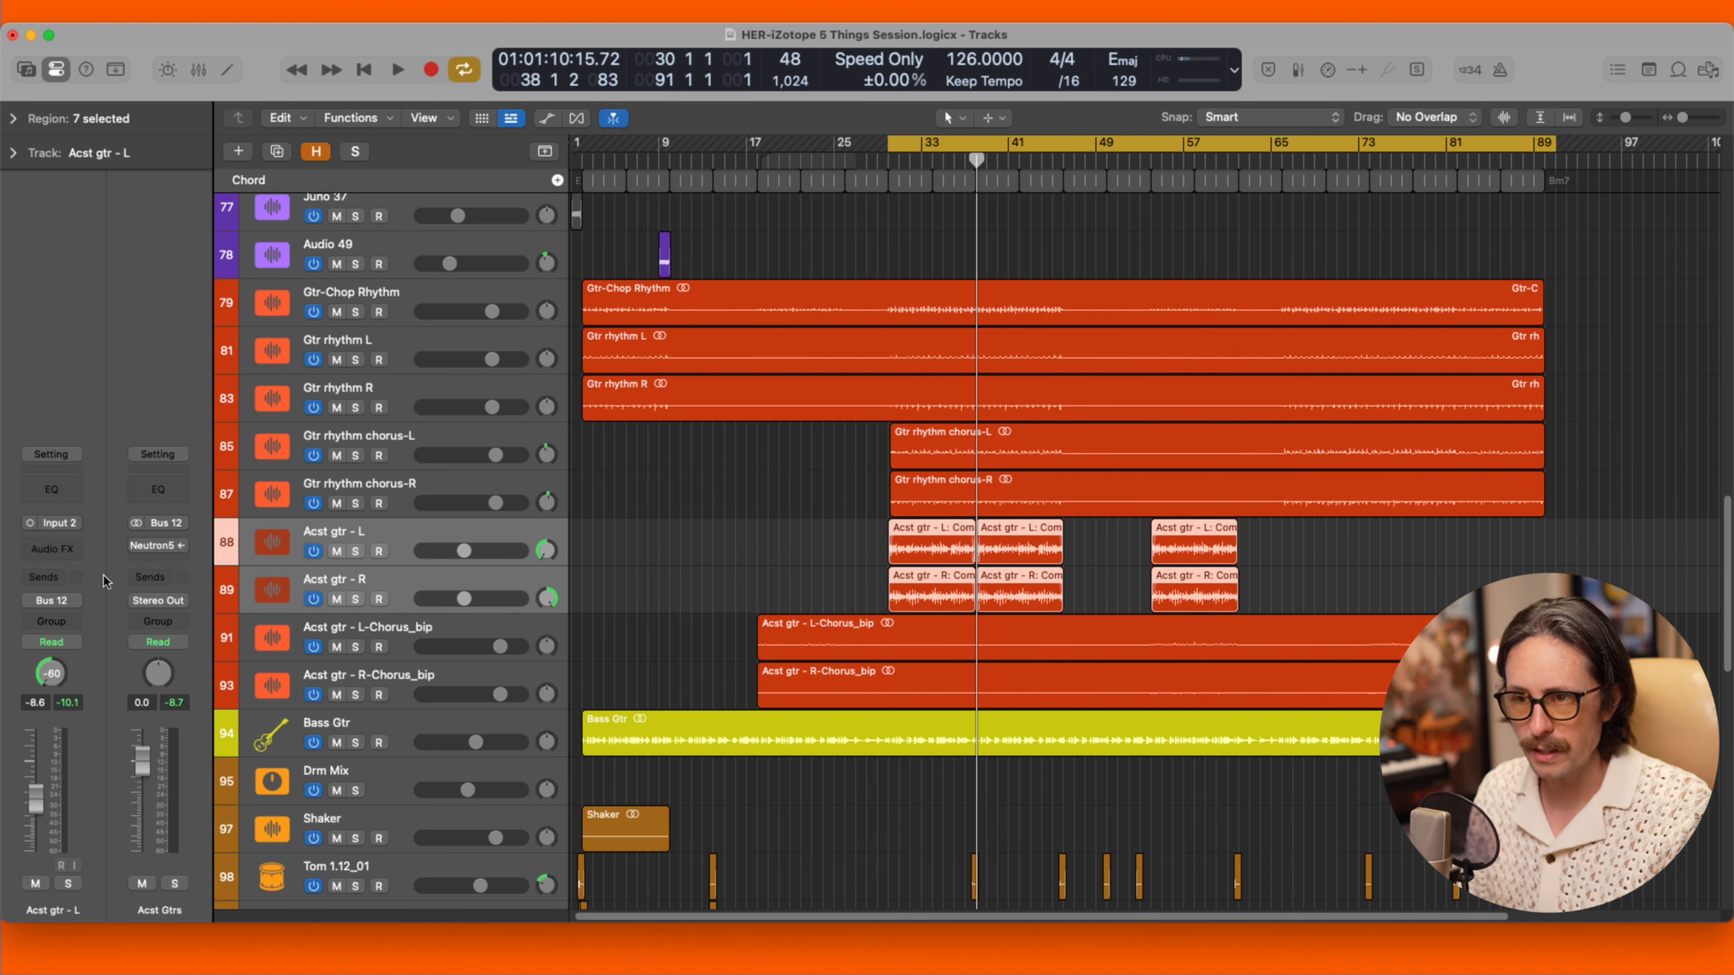
{"action": "left_click", "coordinate": [158, 546]}
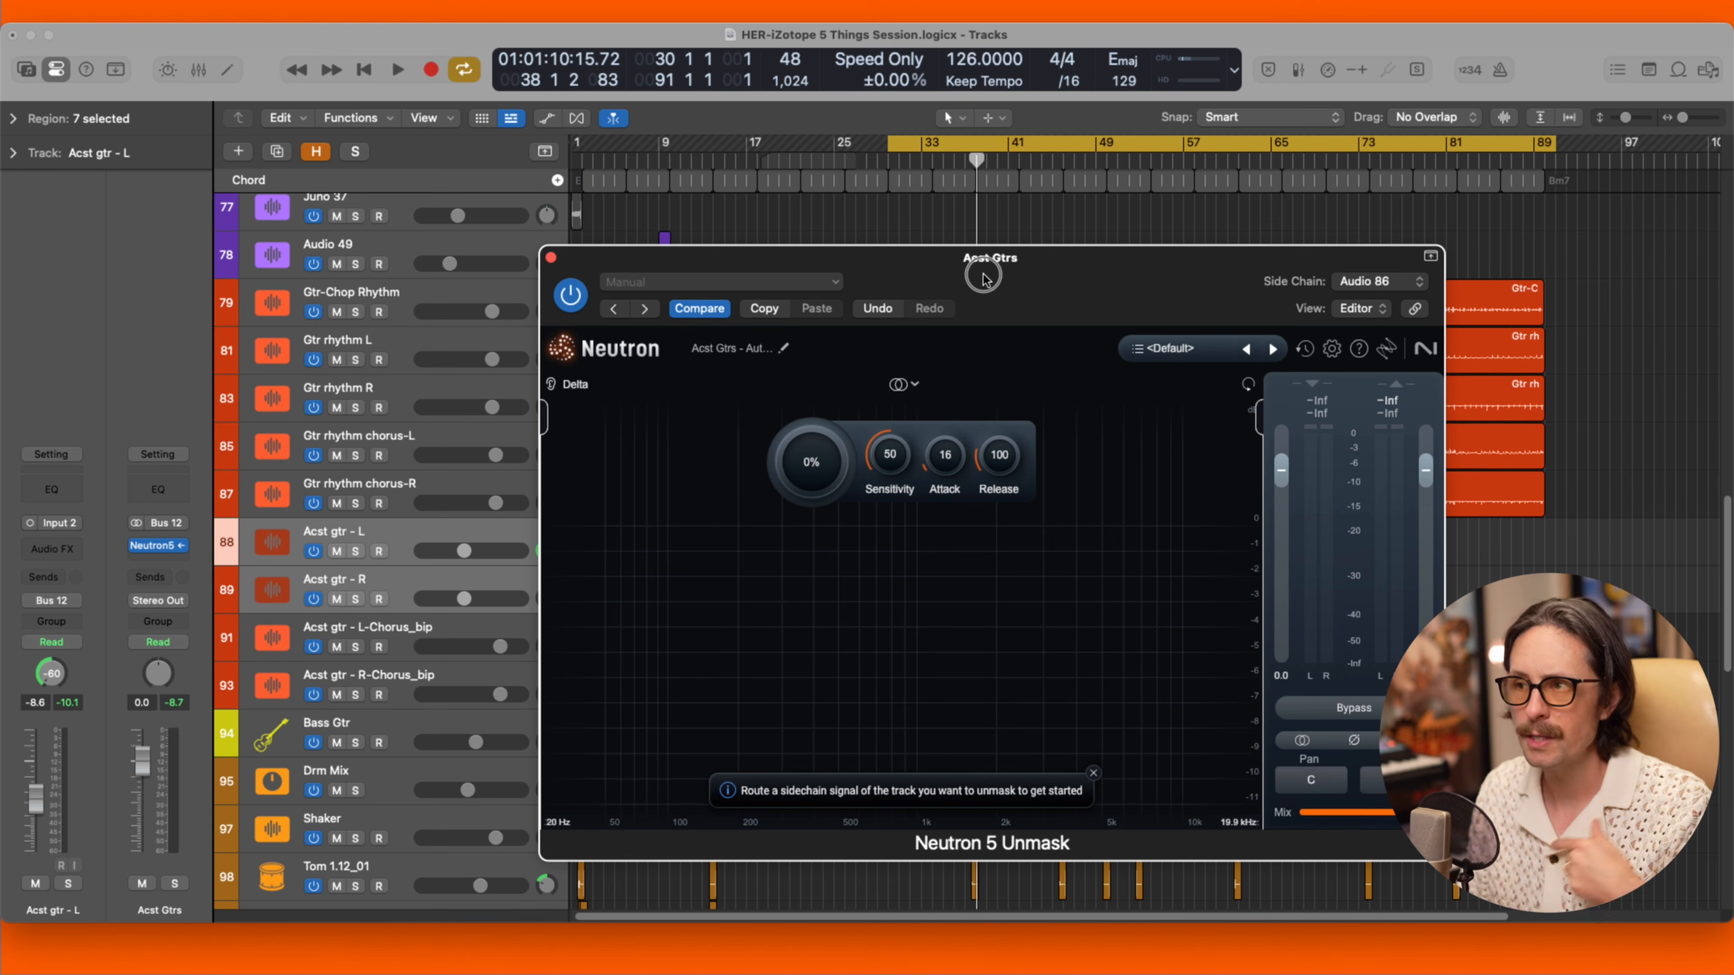
{"action": "left_click_drag", "start_coordinate": [984, 274], "coordinate": [952, 272]}
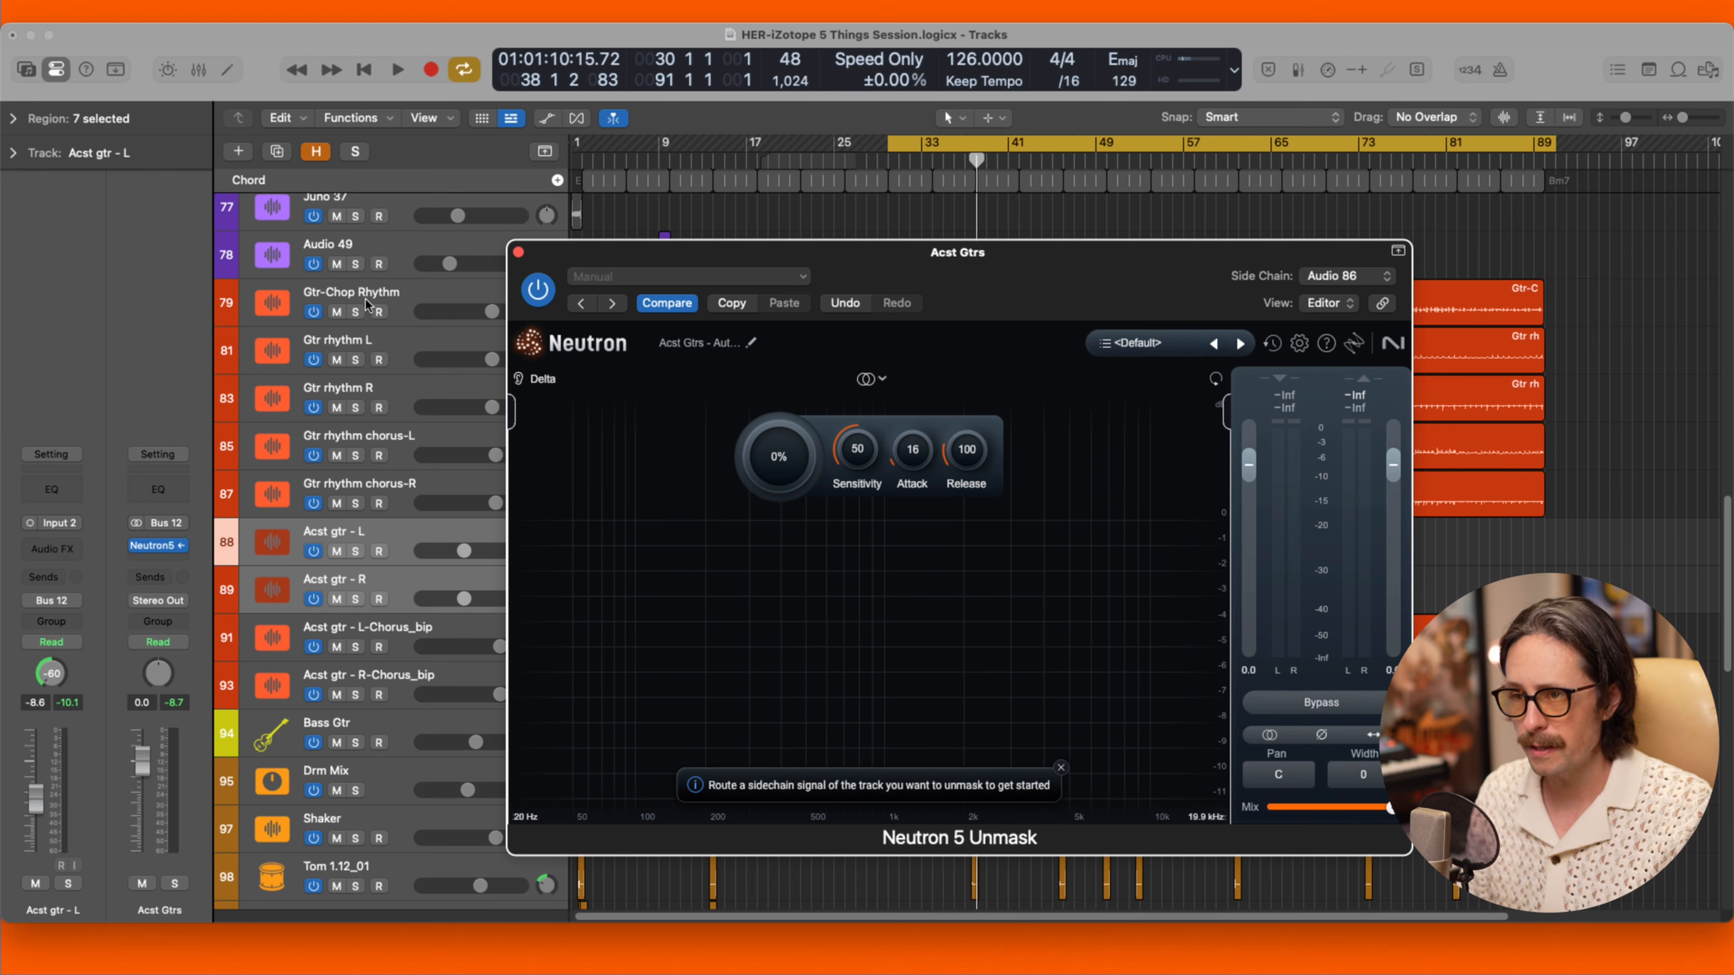
Solo all guitar tracks from Gtr-Chop Rhythm through Acst gtr - R-Chorus_bip and play them back together.
{"action": "left_click", "coordinate": [407, 301]}
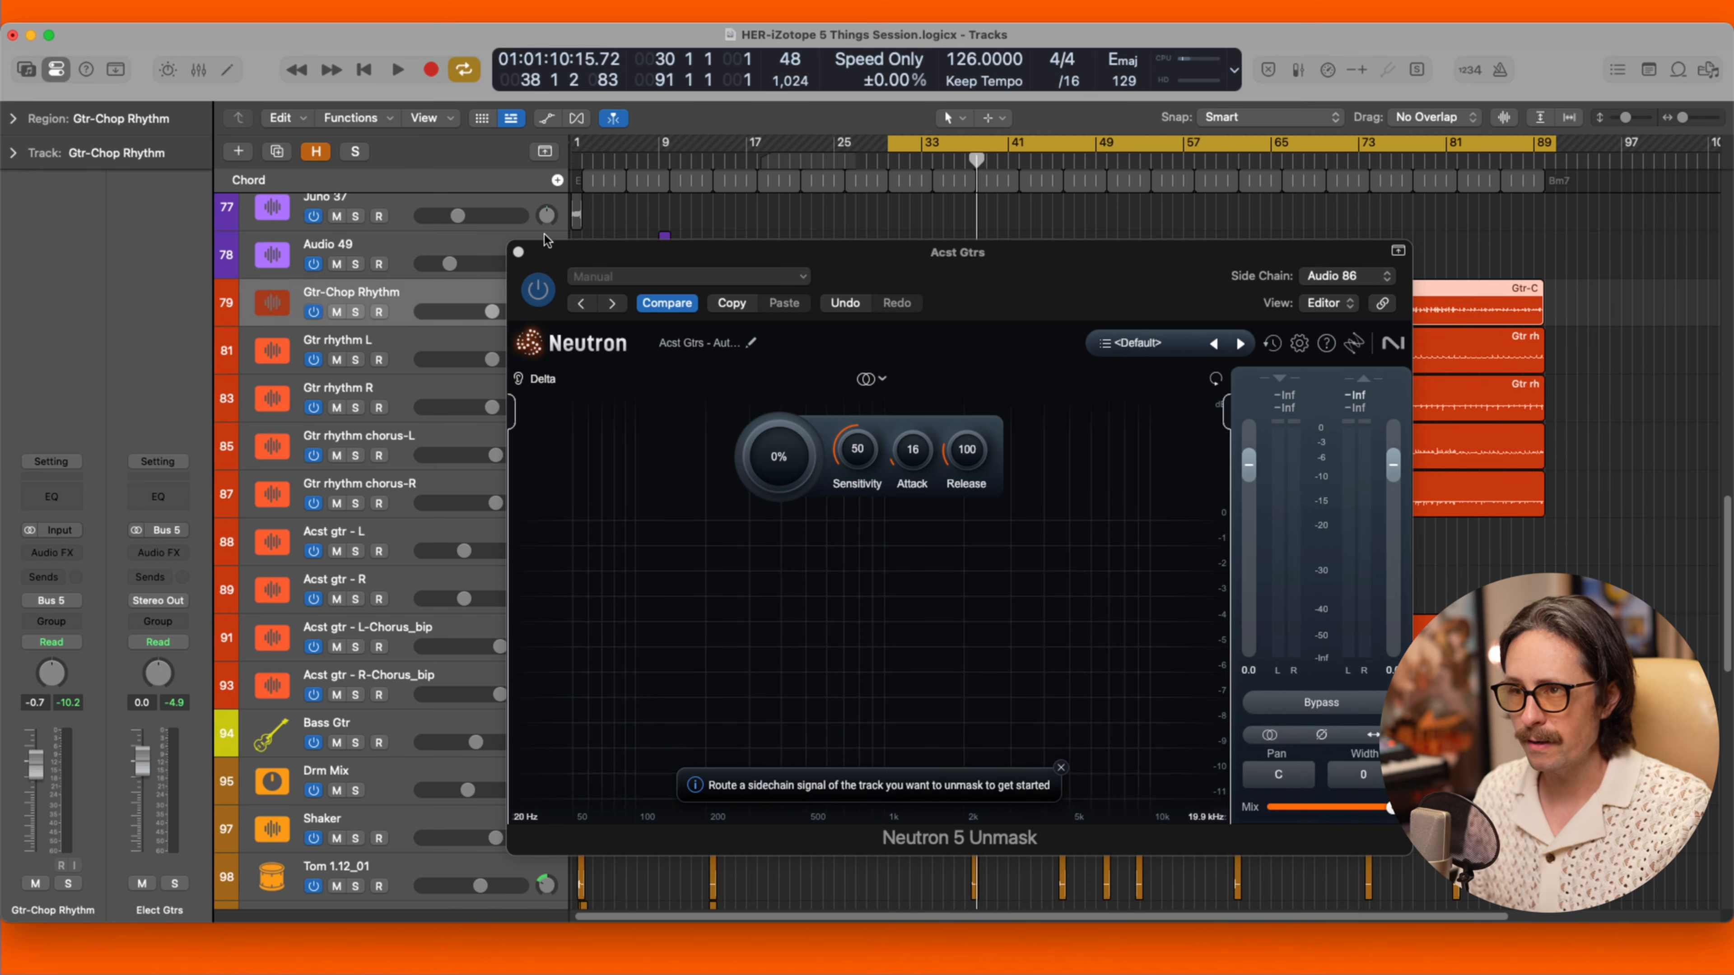
{"action": "left_click_drag", "start_coordinate": [556, 252], "coordinate": [435, 737]}
{"action": "left_click", "coordinate": [383, 681]}
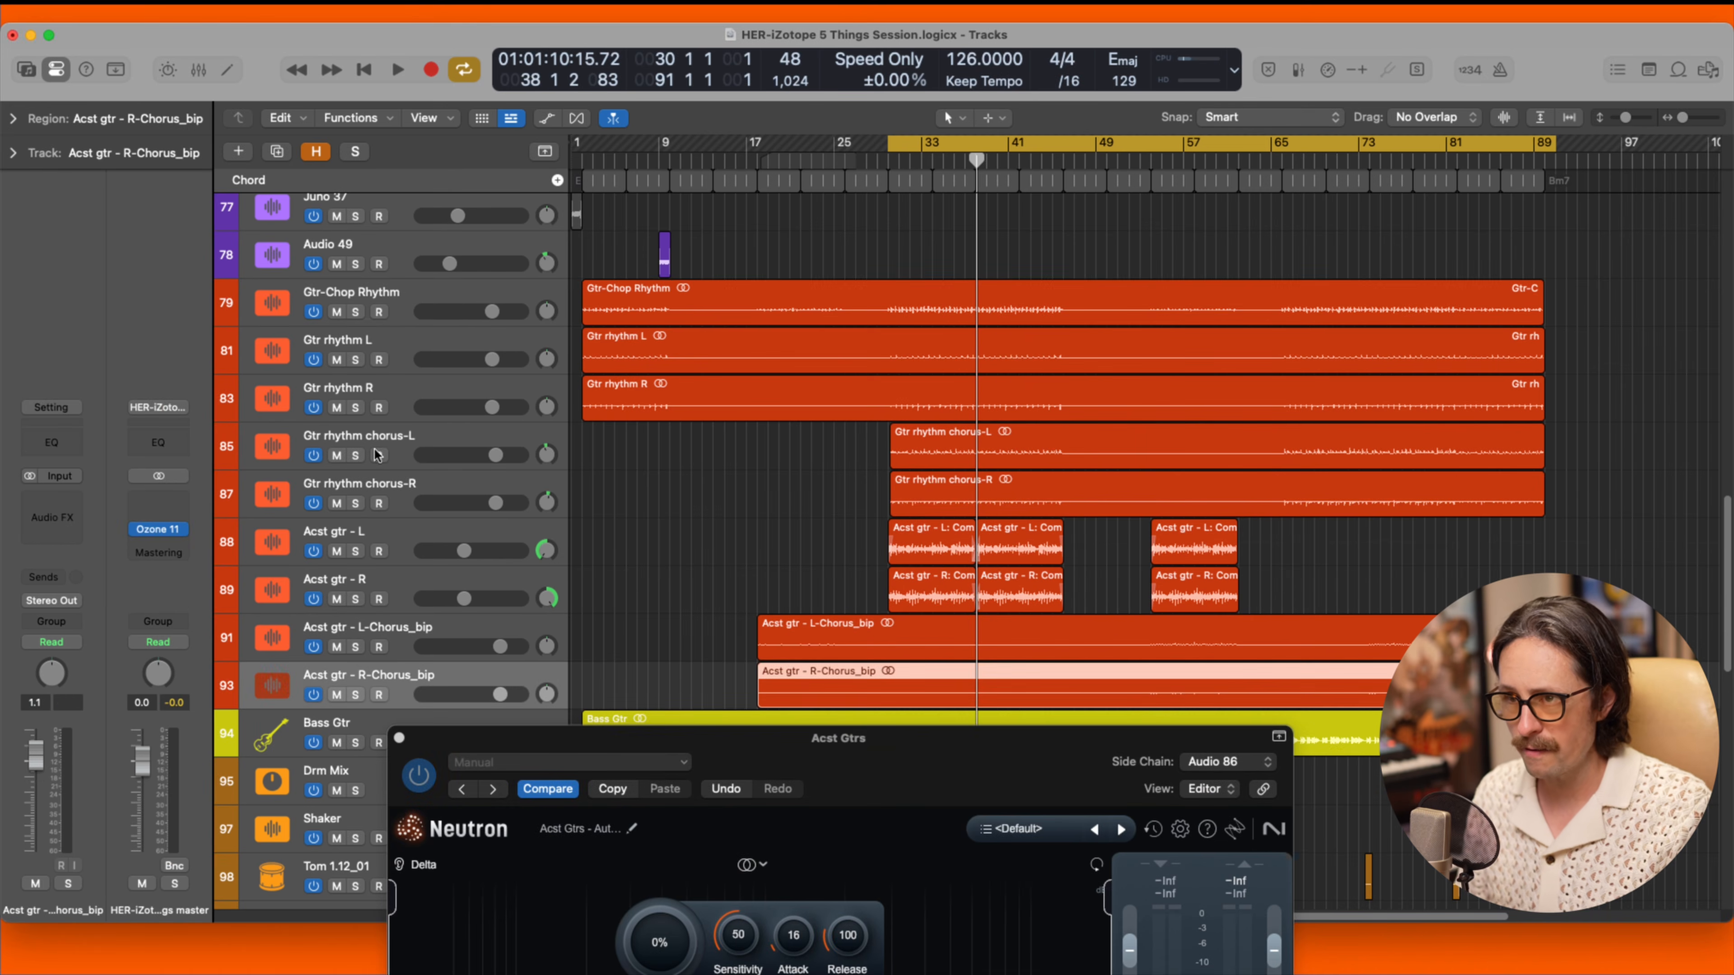
{"action": "left_click", "coordinate": [410, 297], "text": "shift"}
{"action": "left_click", "coordinate": [355, 312]}
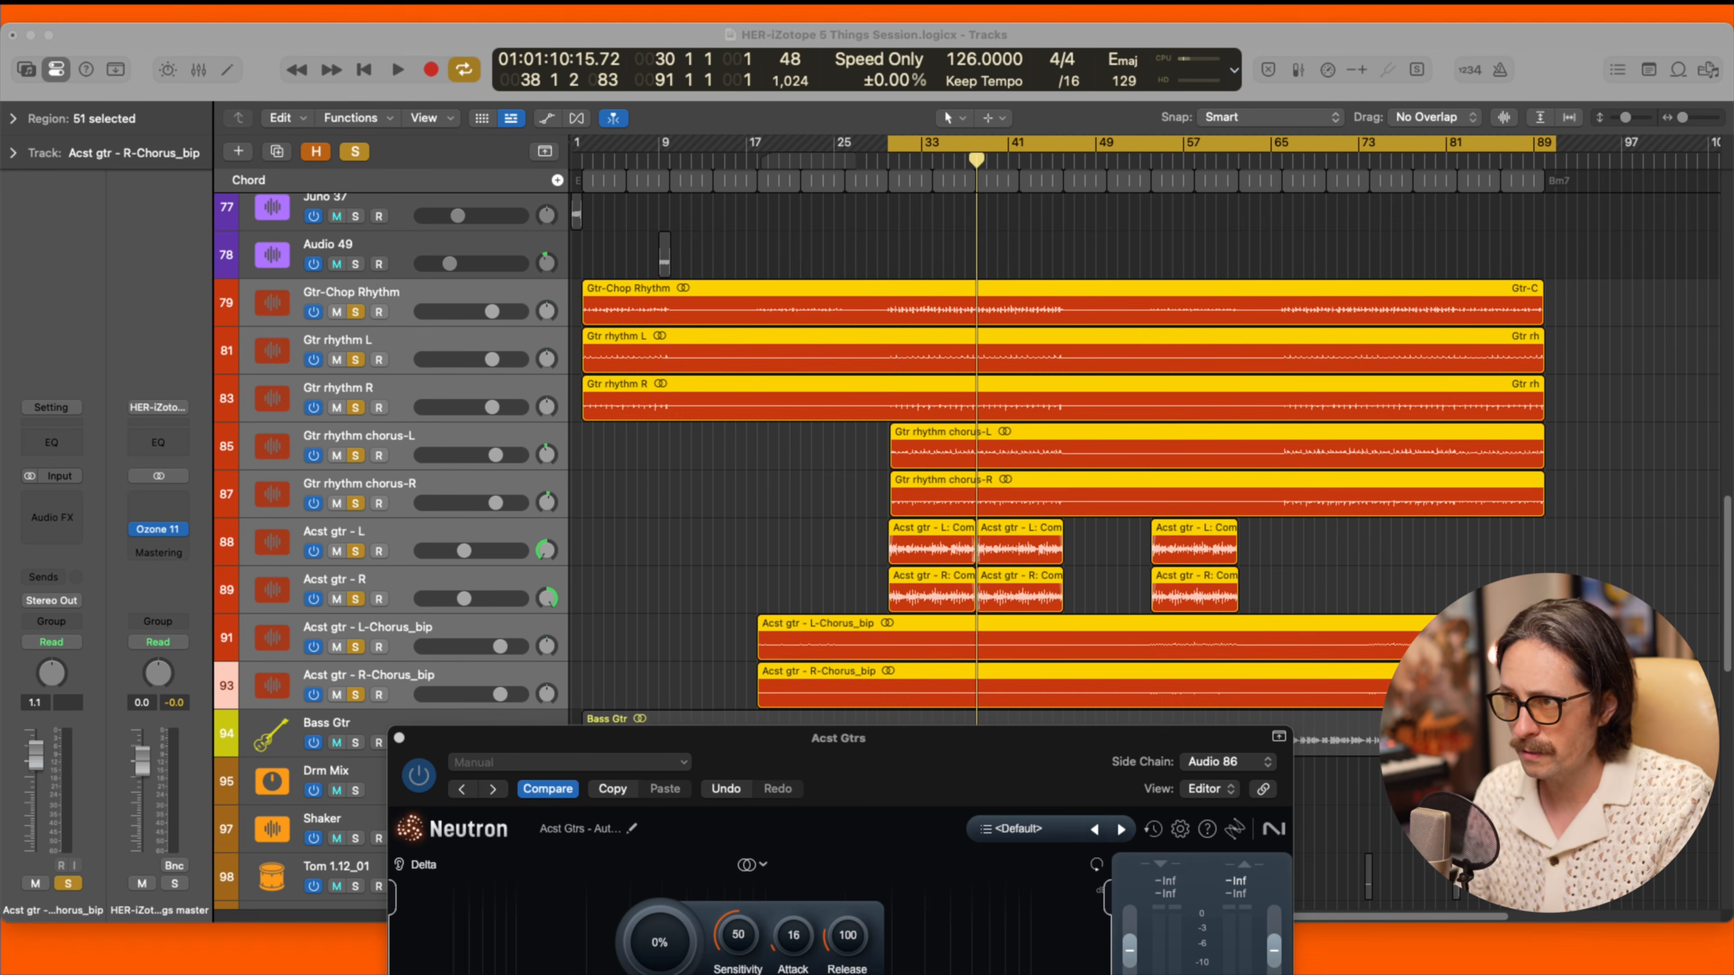
{"action": "key", "text": "space"}
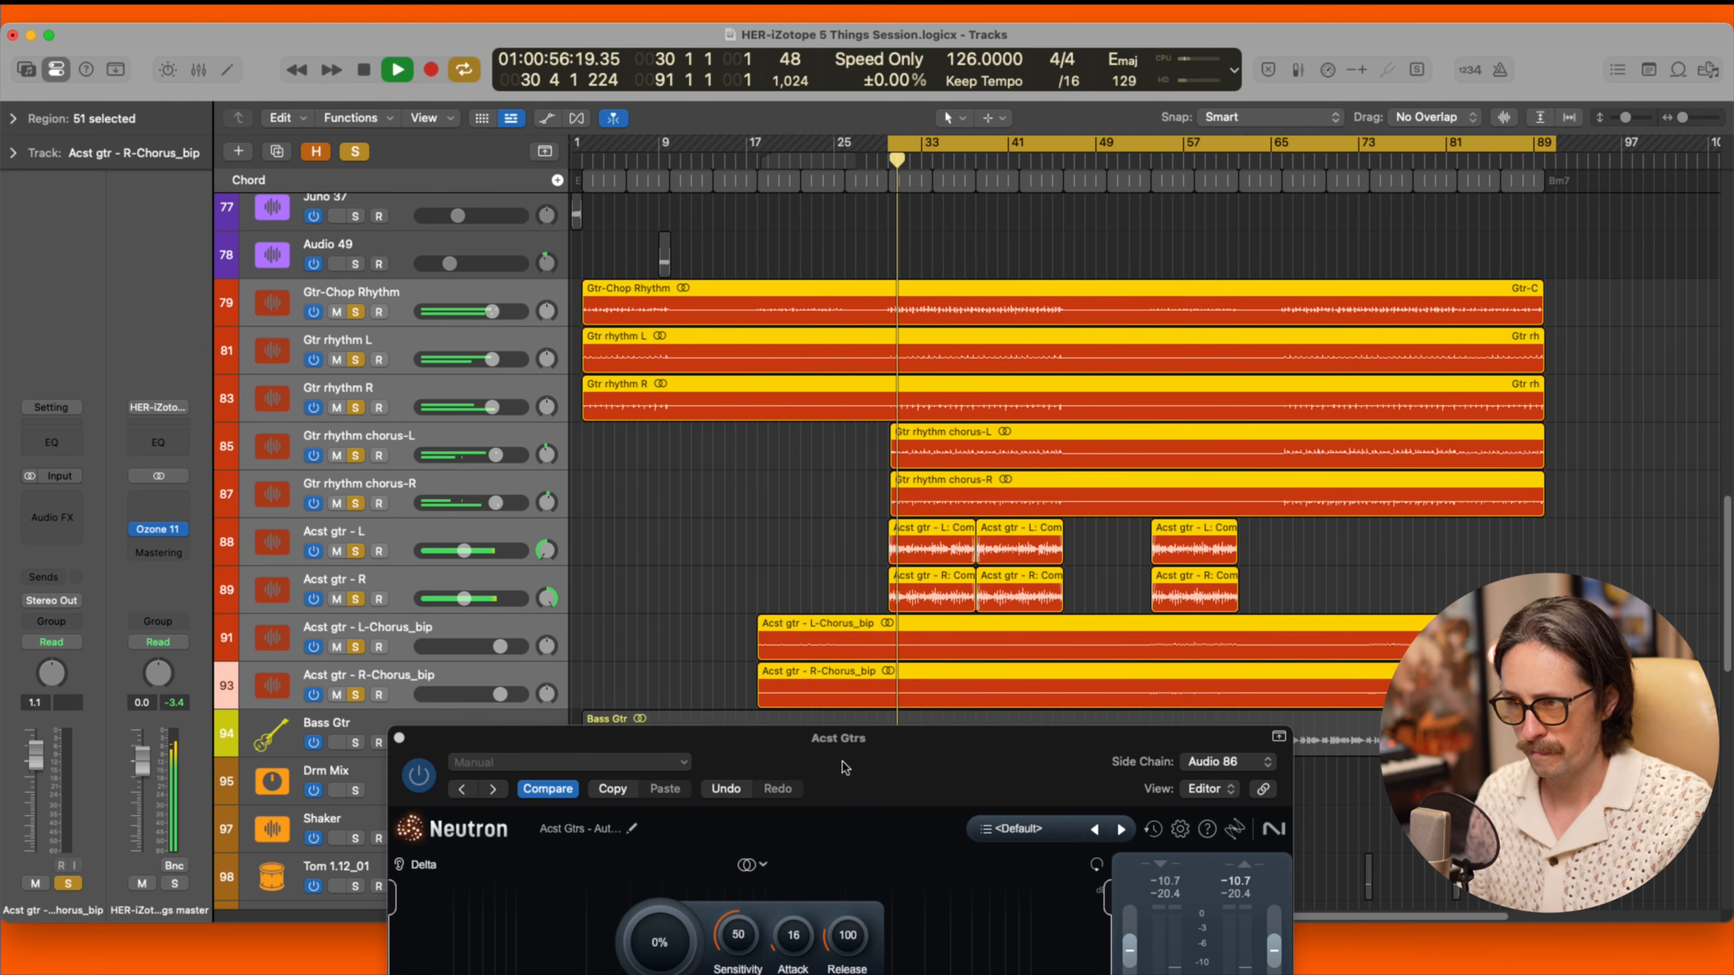
{"action": "left_click_drag", "start_coordinate": [842, 767], "coordinate": [1013, 388]}
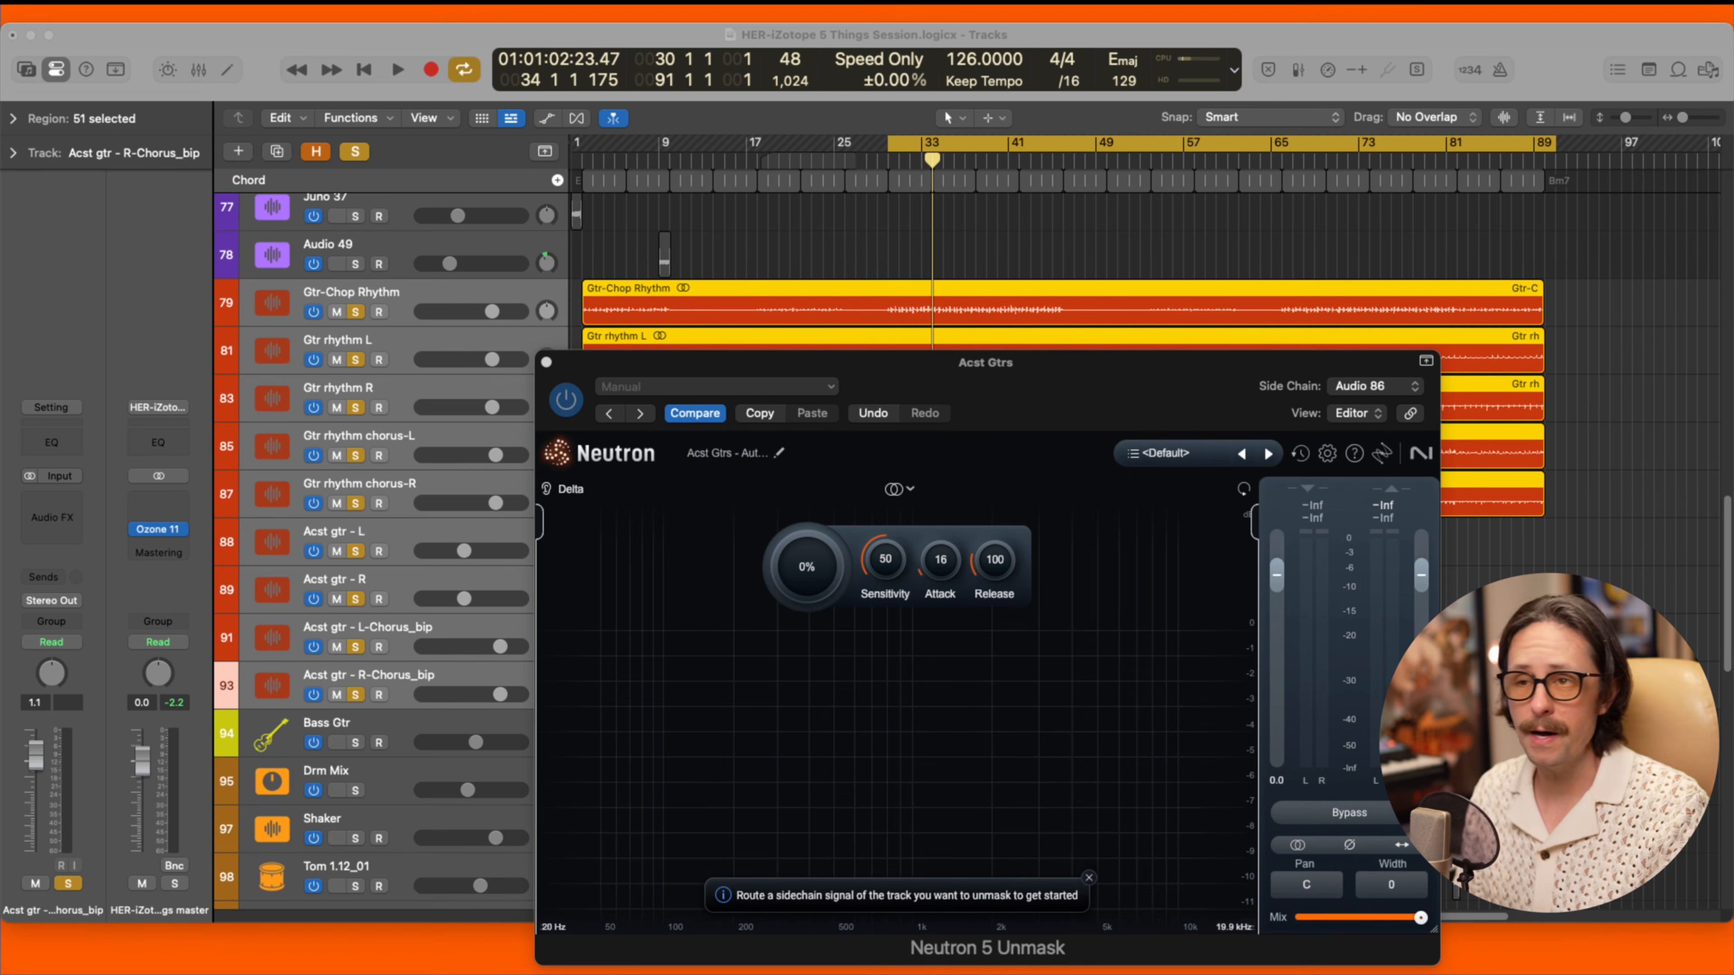
{"action": "left_click", "coordinate": [88, 308]}
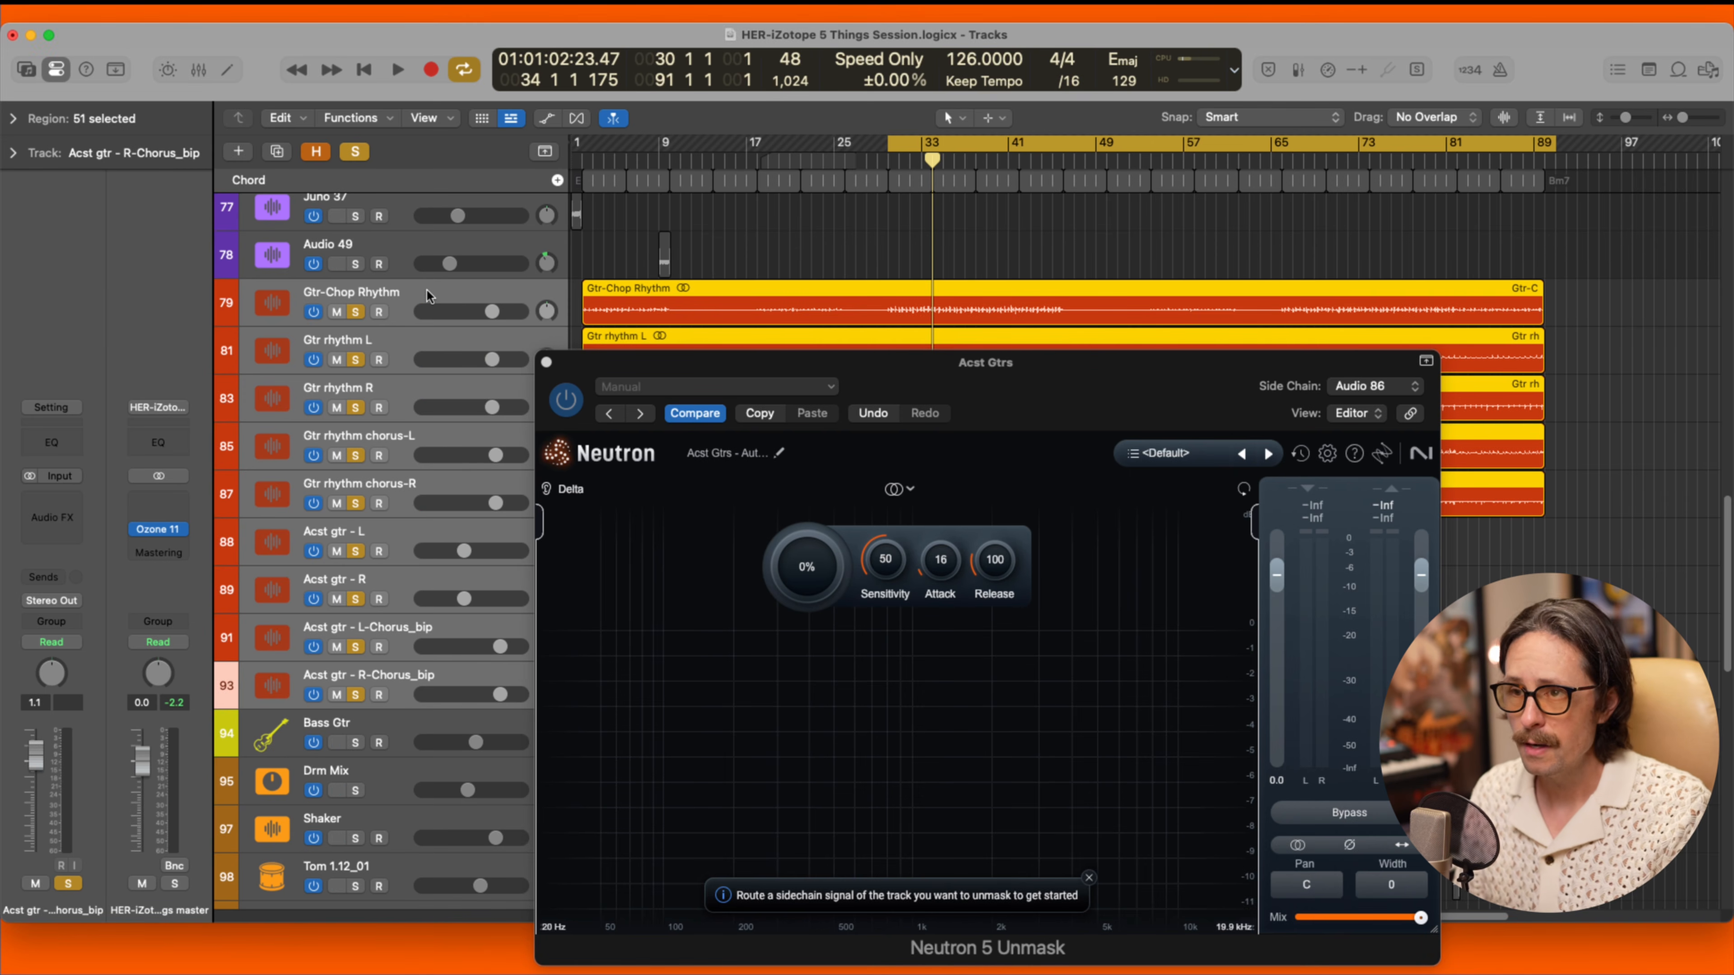
Solo only the Gtr-Chop Rhythm track and raise its volume to -0.3 dB during playback.
{"action": "left_click", "coordinate": [427, 292]}
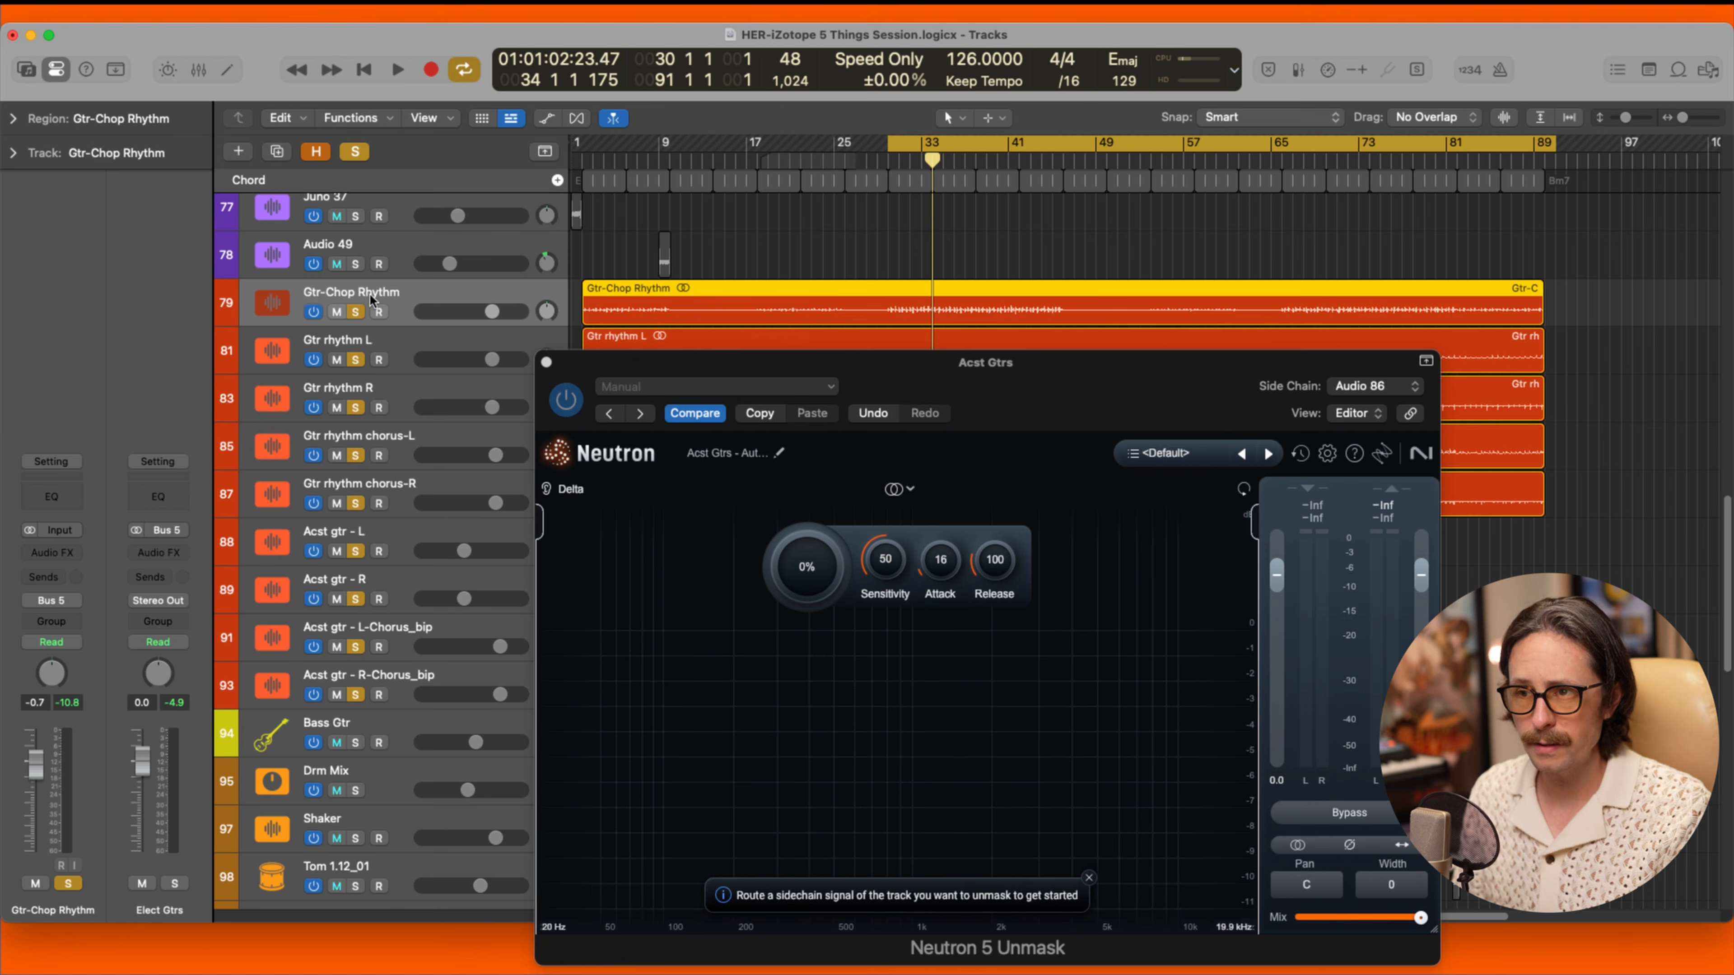
{"action": "left_click", "coordinate": [354, 312], "text": "alt"}
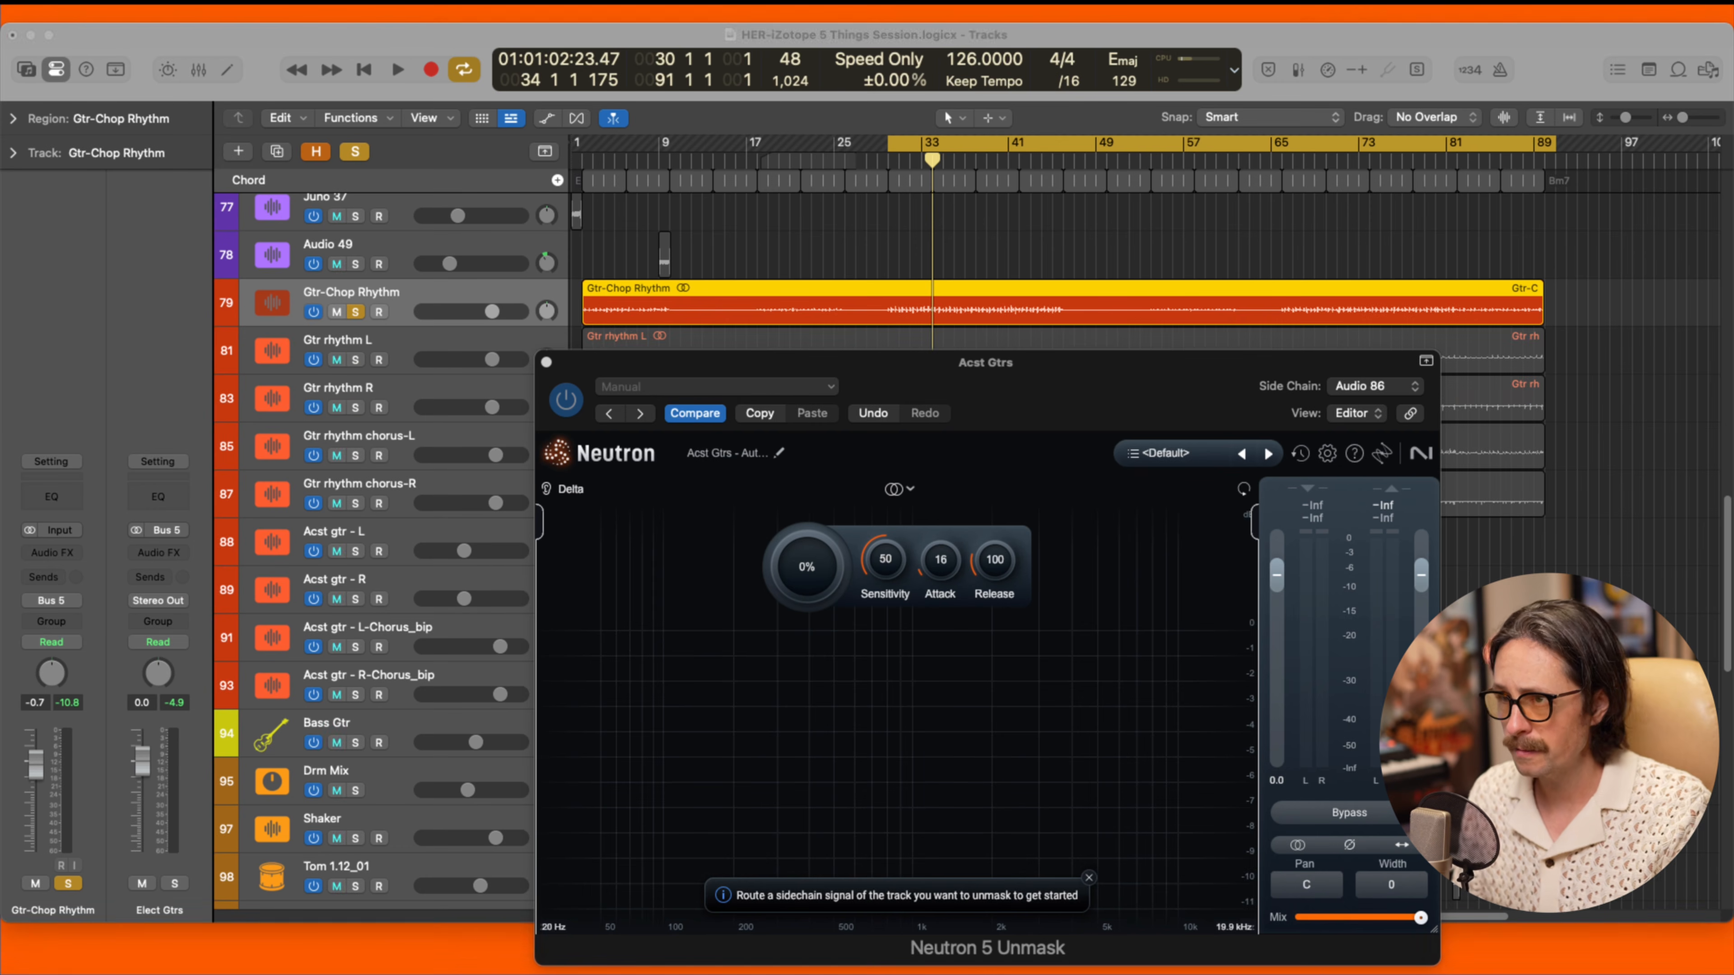
{"action": "key", "text": "space"}
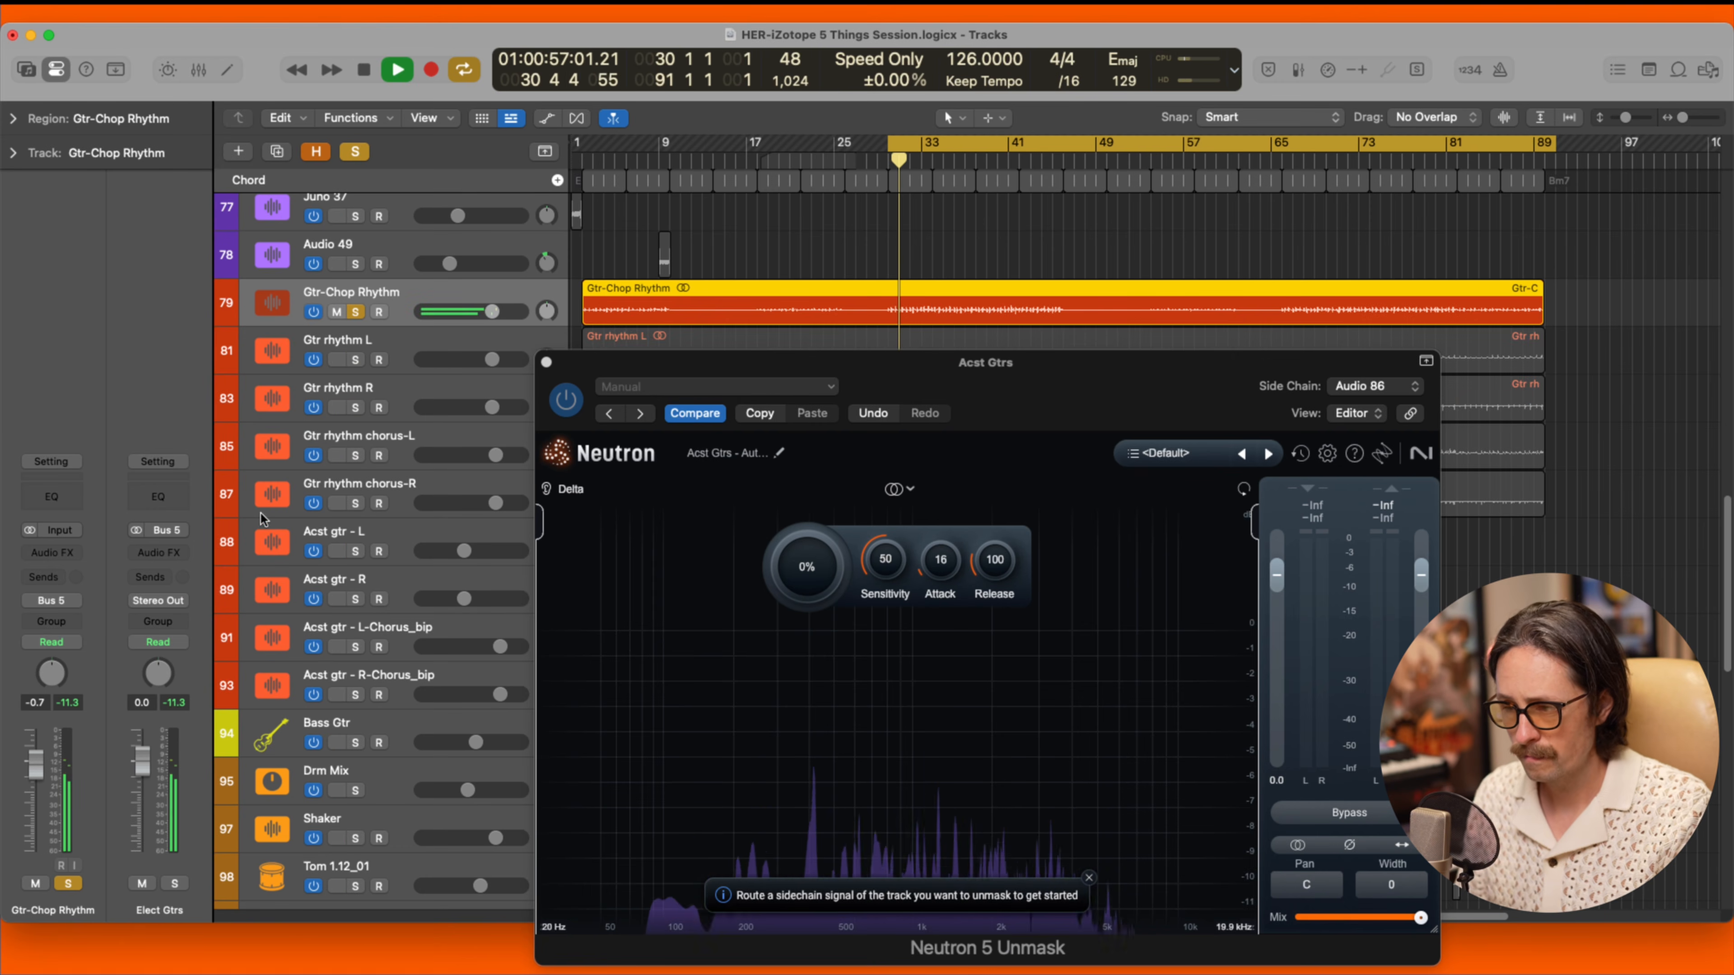
{"action": "left_click", "coordinate": [494, 313]}
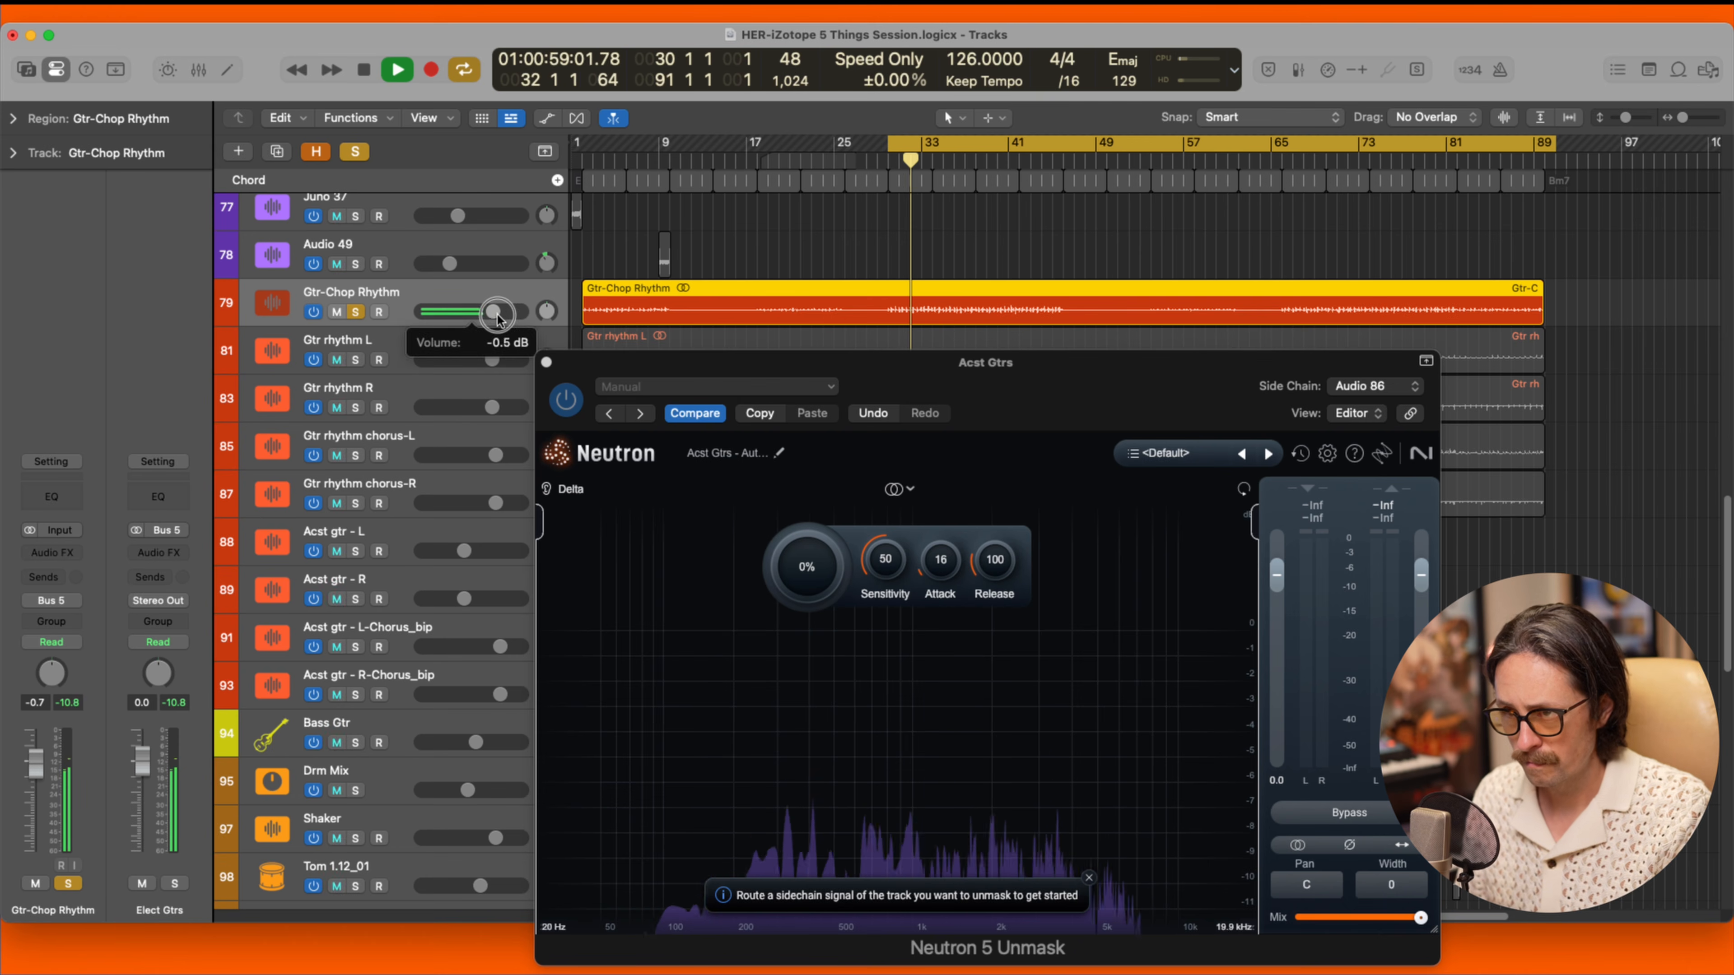
{"action": "key", "text": "space"}
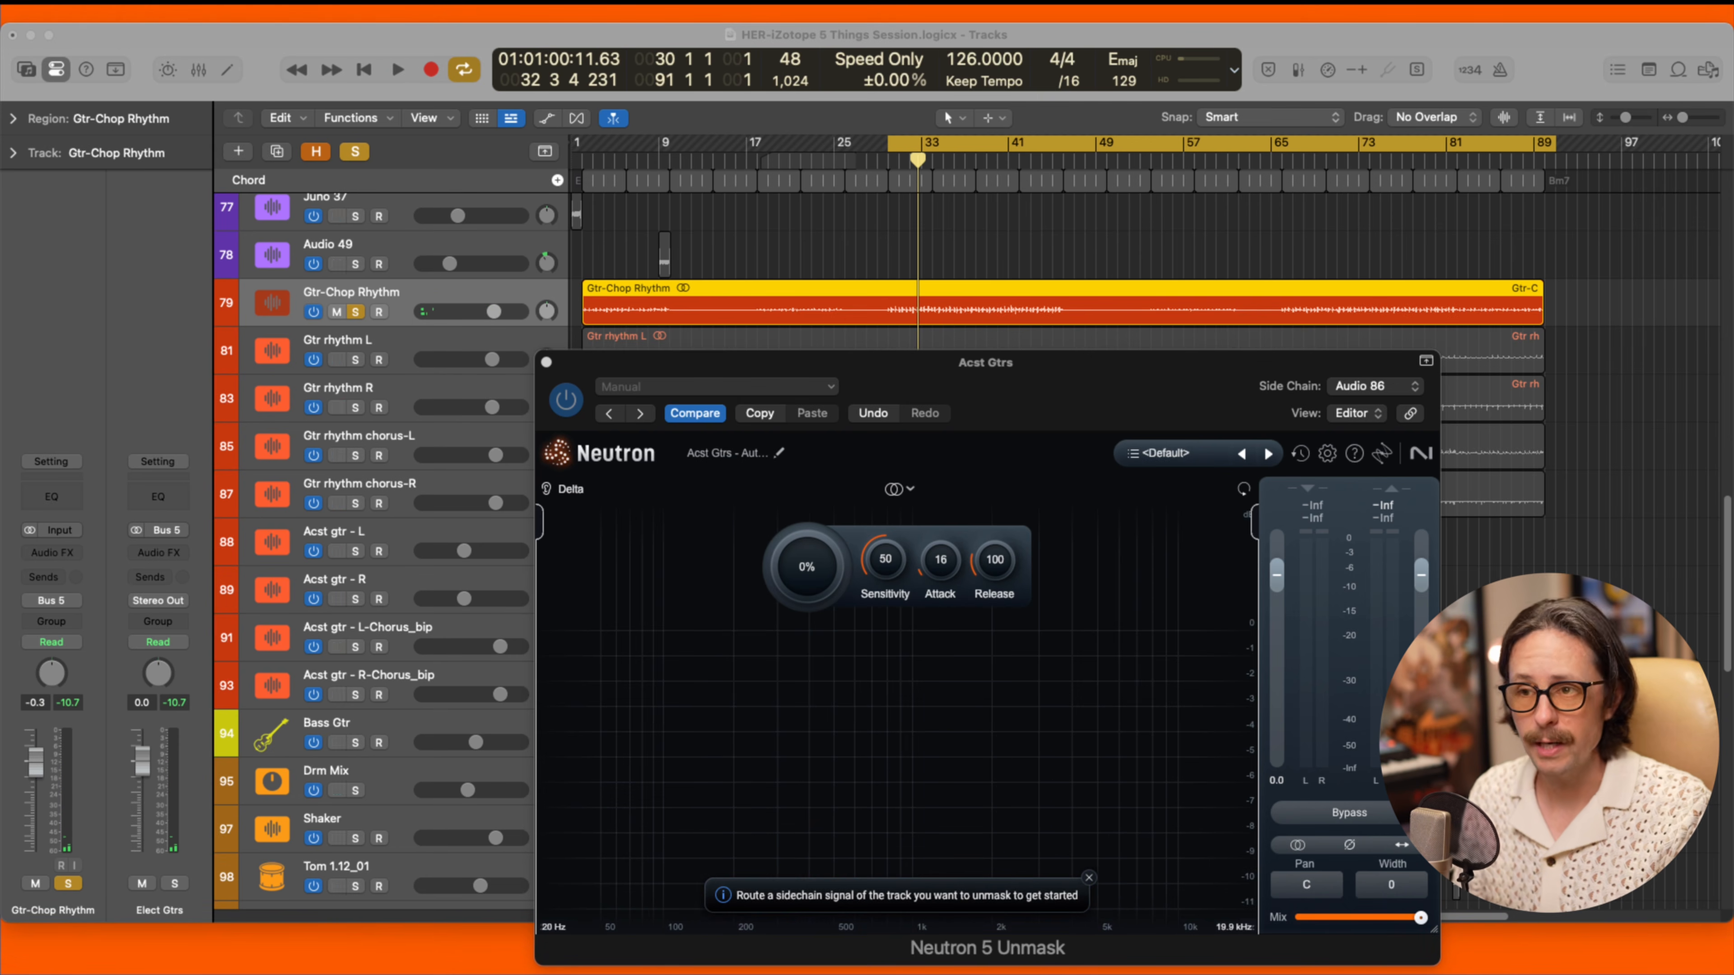
Add the Acst gtr - L and Acst gtr - R tracks to the solo alongside Gtr-Chop Rhythm.
{"action": "left_click", "coordinate": [387, 543]}
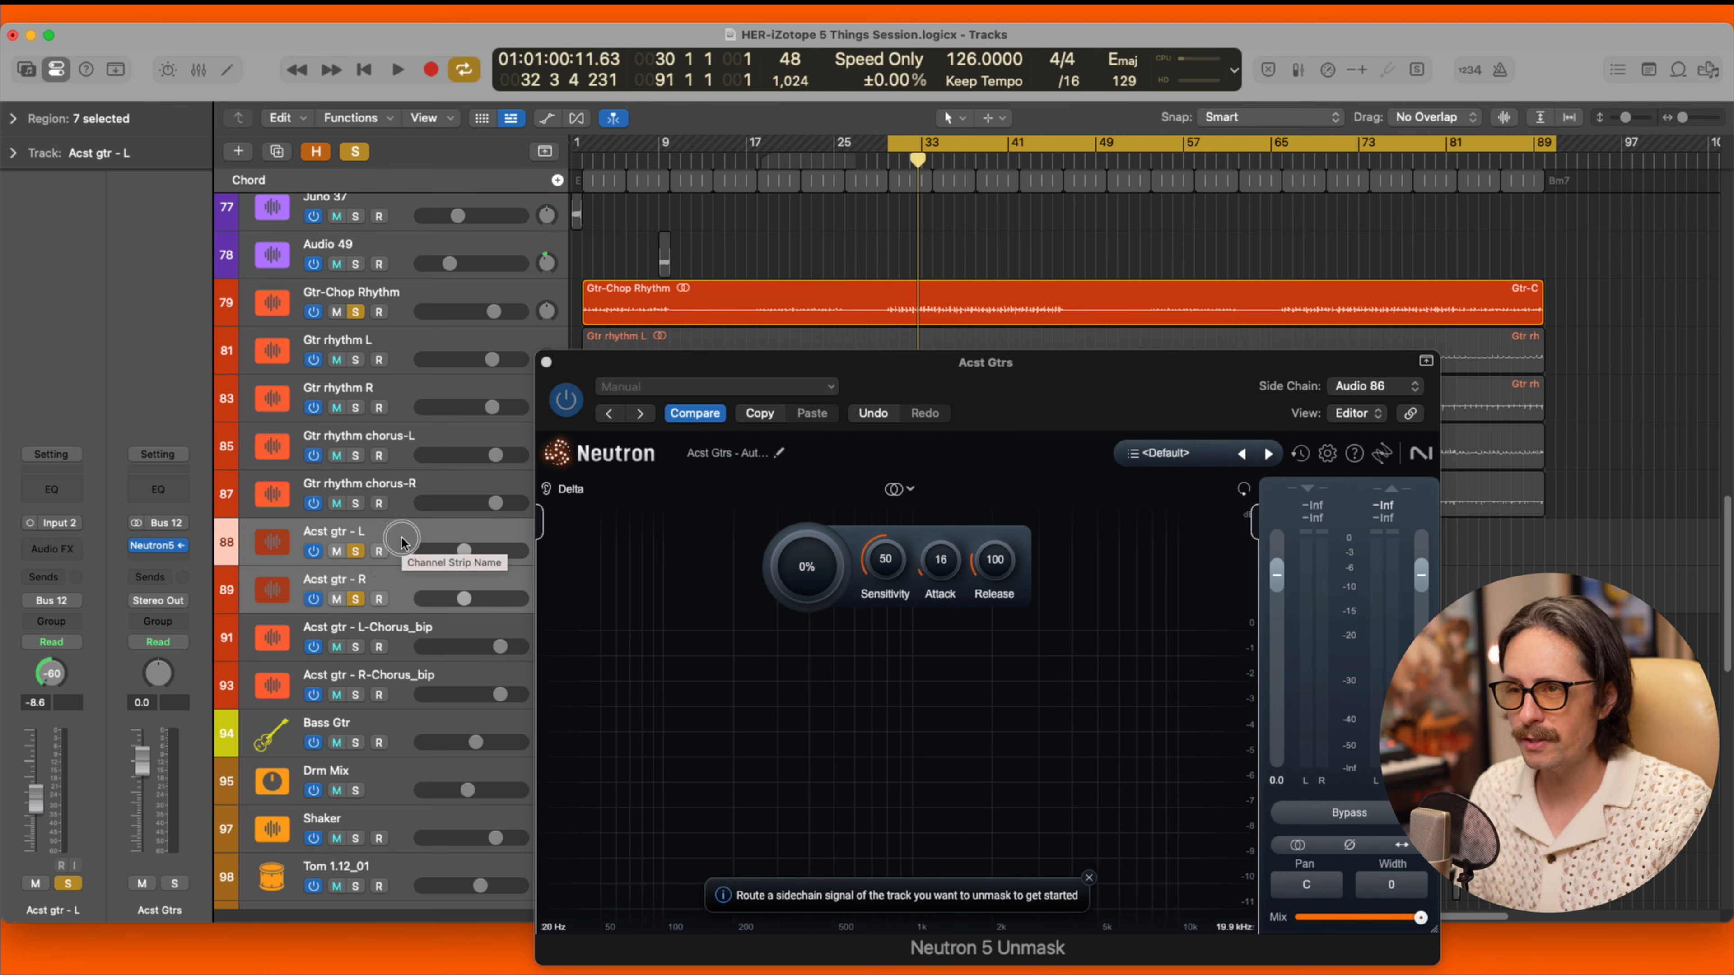
{"action": "left_click", "coordinate": [409, 594]}
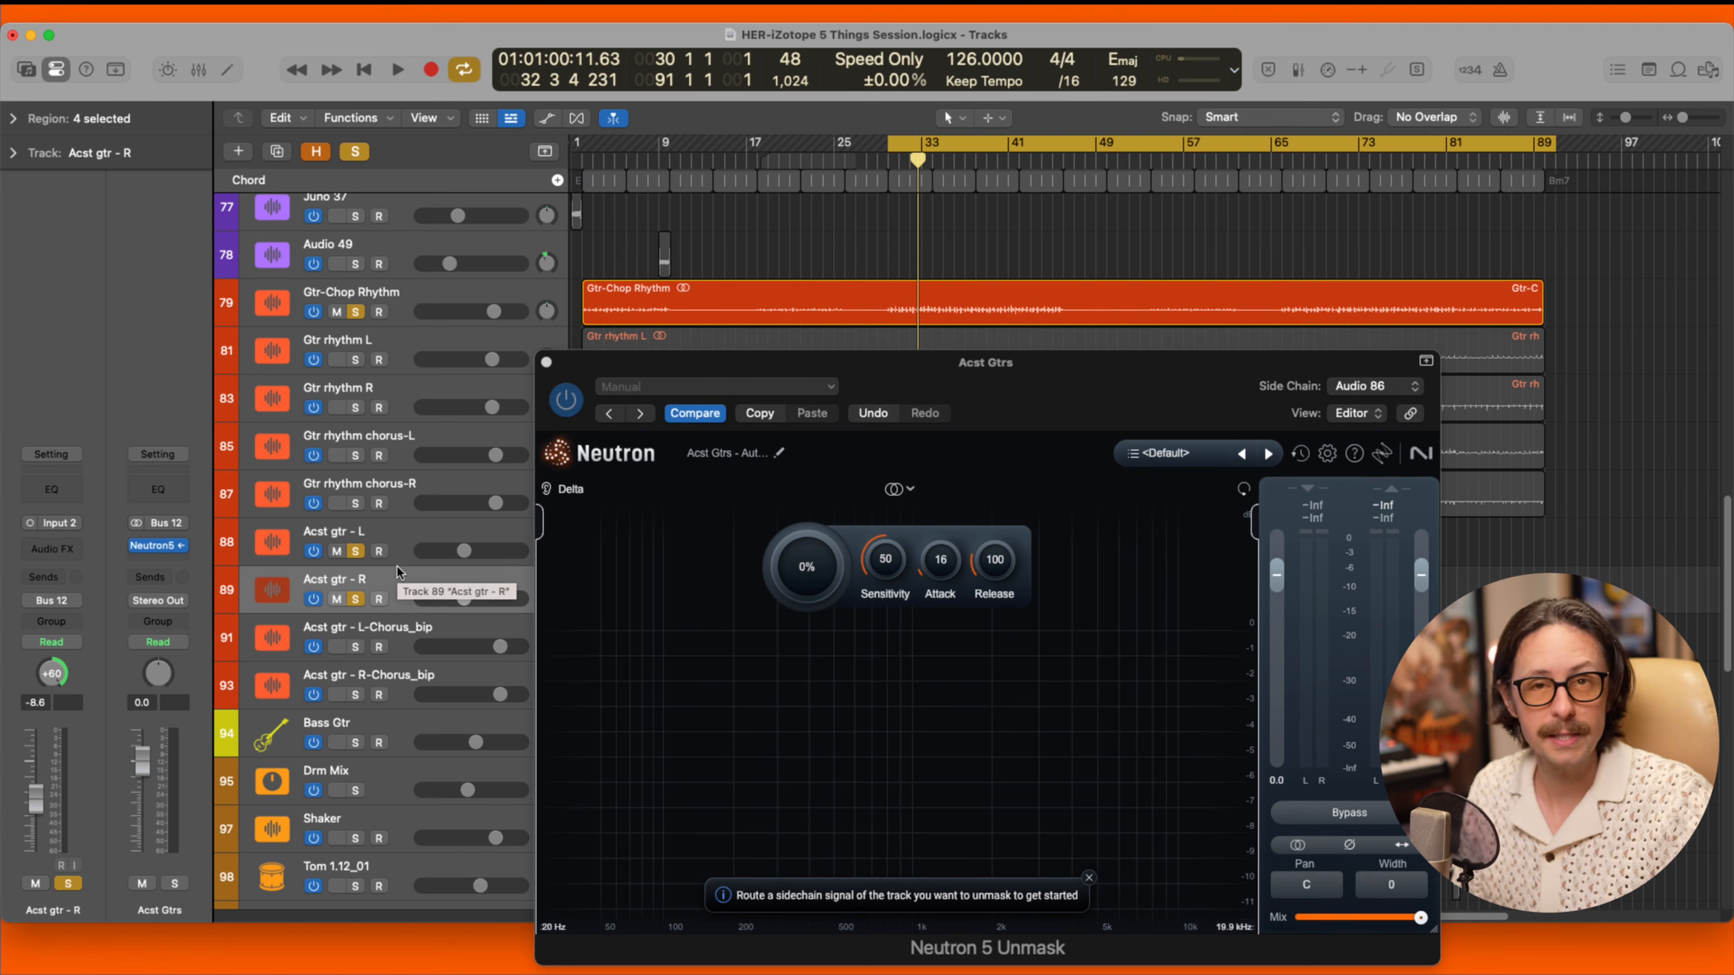
{"action": "left_click", "coordinate": [392, 535]}
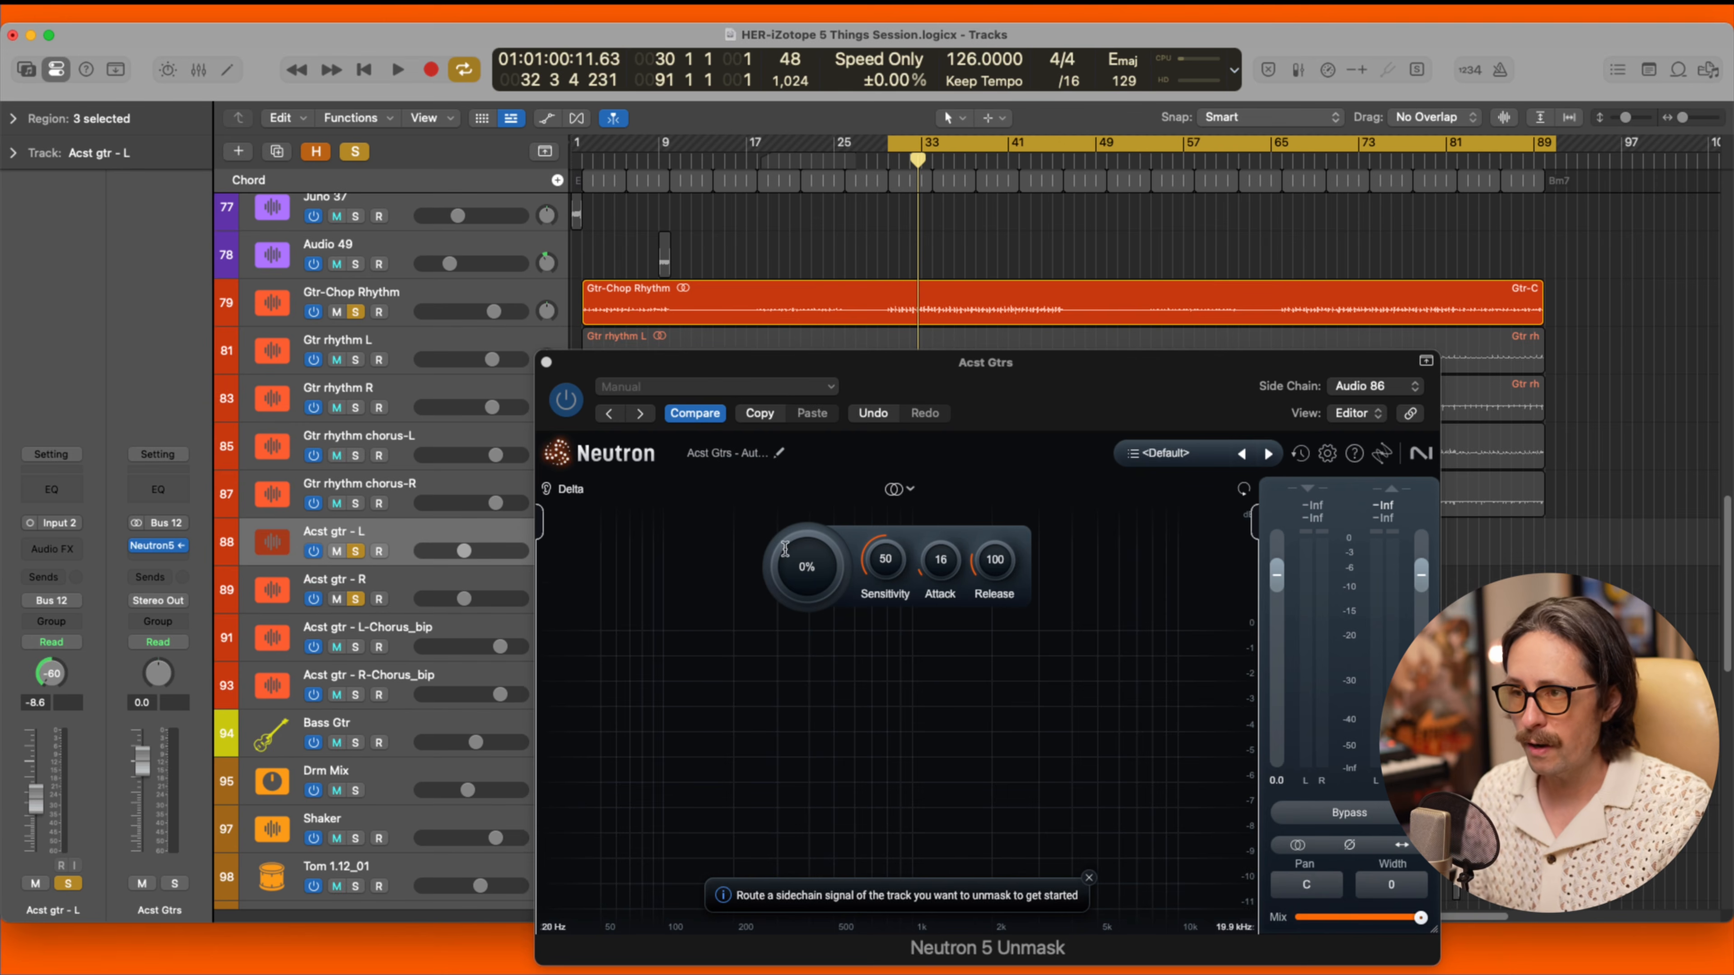
Set the Unmask side chain to Gtr-Chop Rhythm (Audio 86) and raise the unmask amount to 75% during playback.
{"action": "left_click", "coordinate": [1376, 387]}
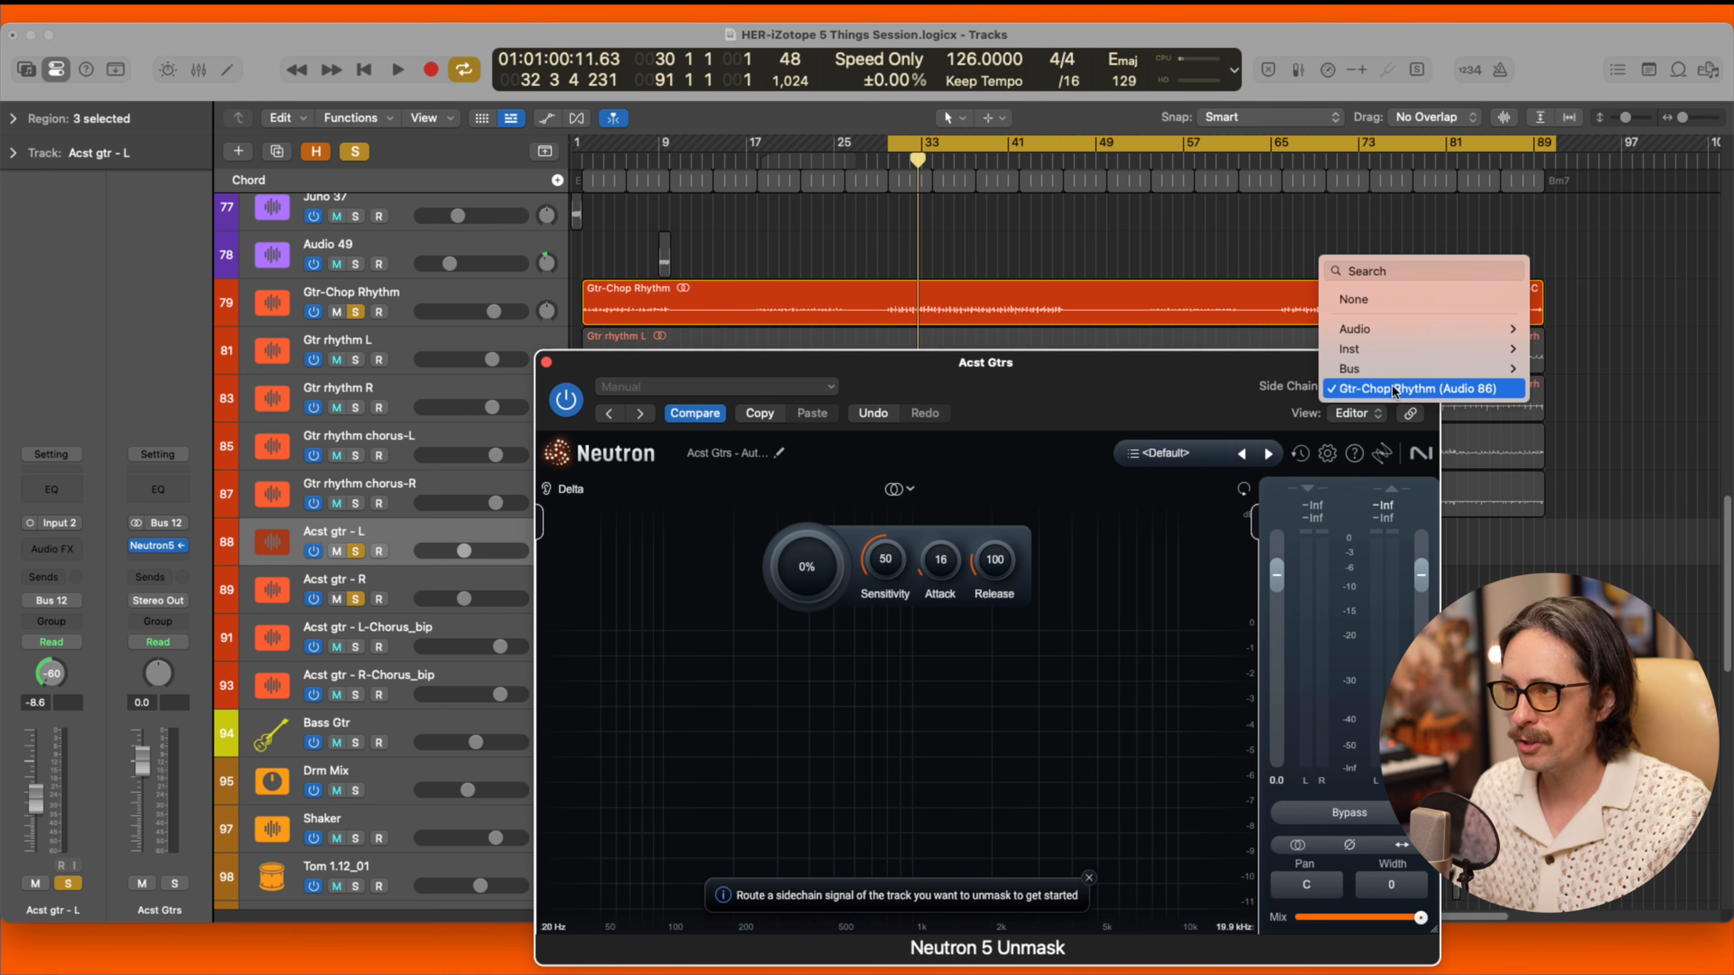
{"action": "left_click", "coordinate": [1395, 390]}
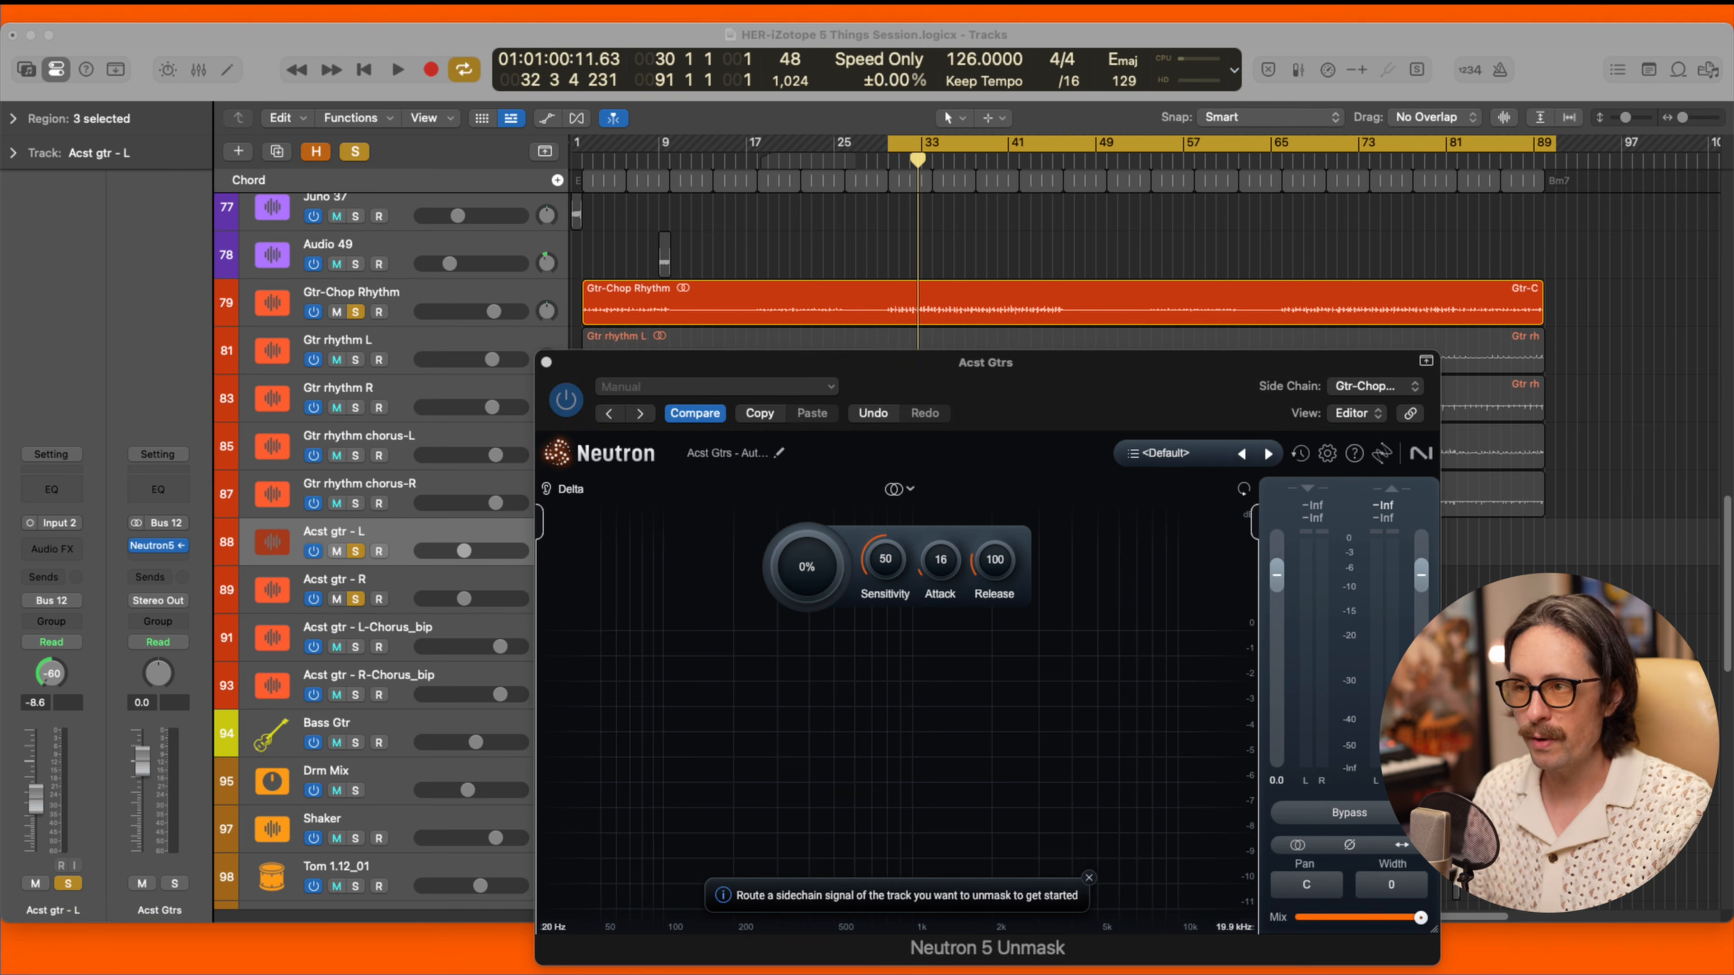
{"action": "key", "text": "space"}
{"action": "left_click_drag", "start_coordinate": [806, 566], "coordinate": [799, 404]}
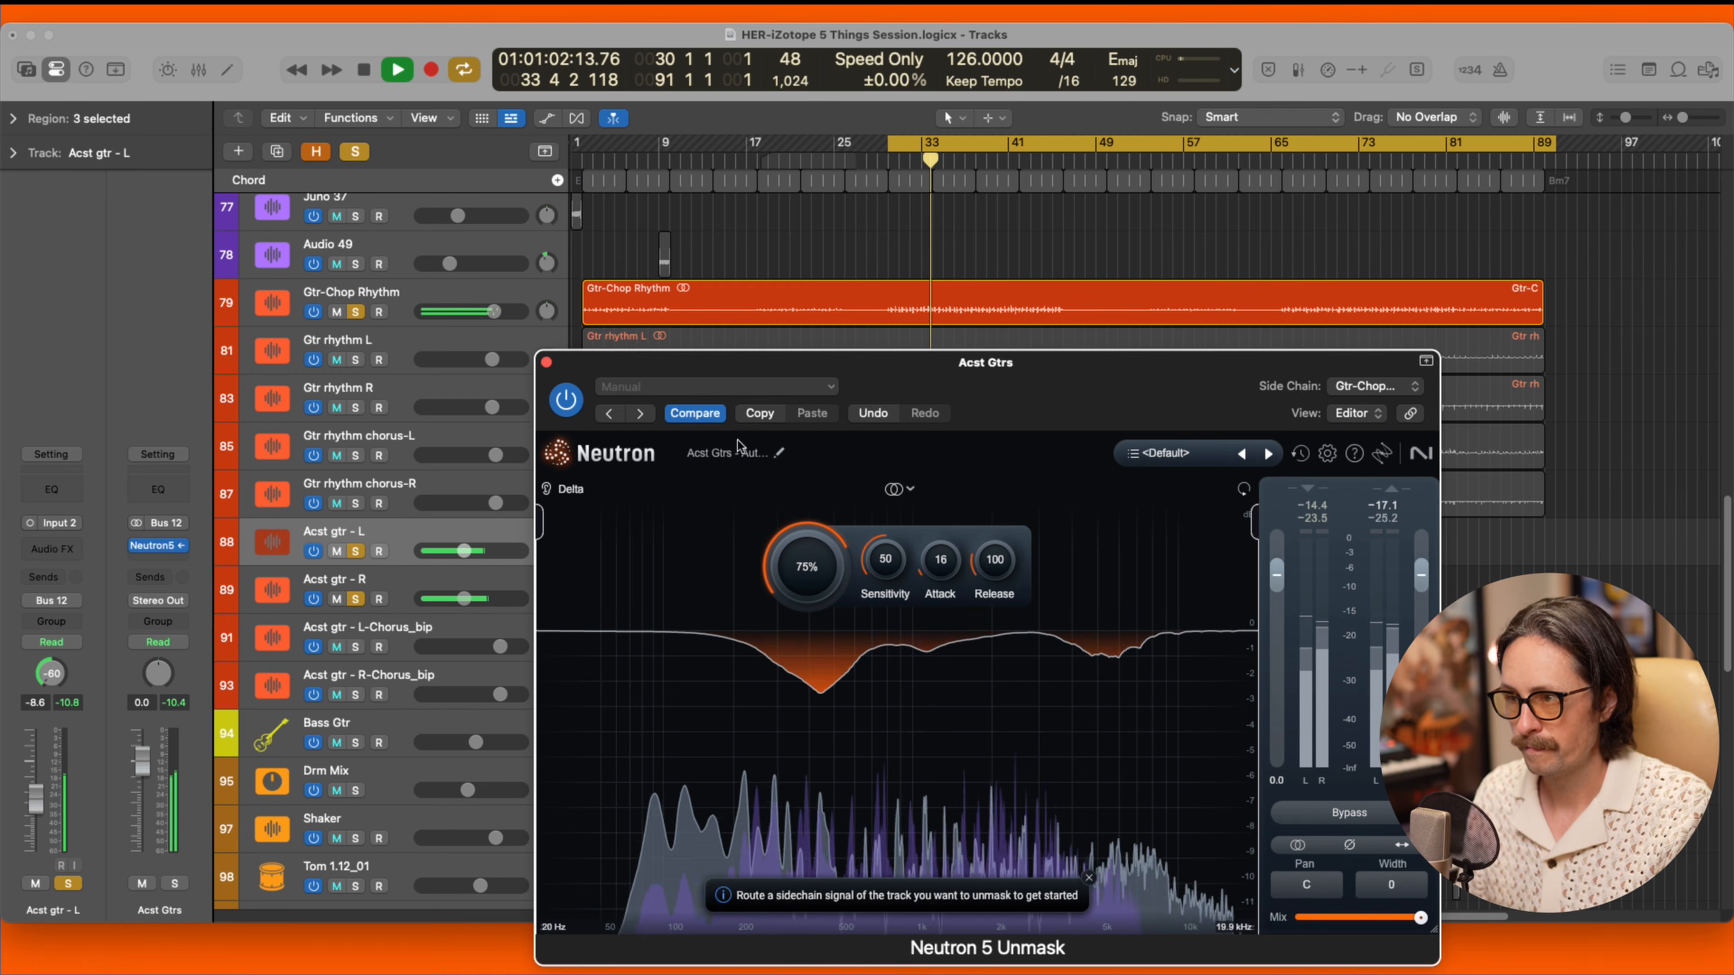
{"action": "key", "text": "space"}
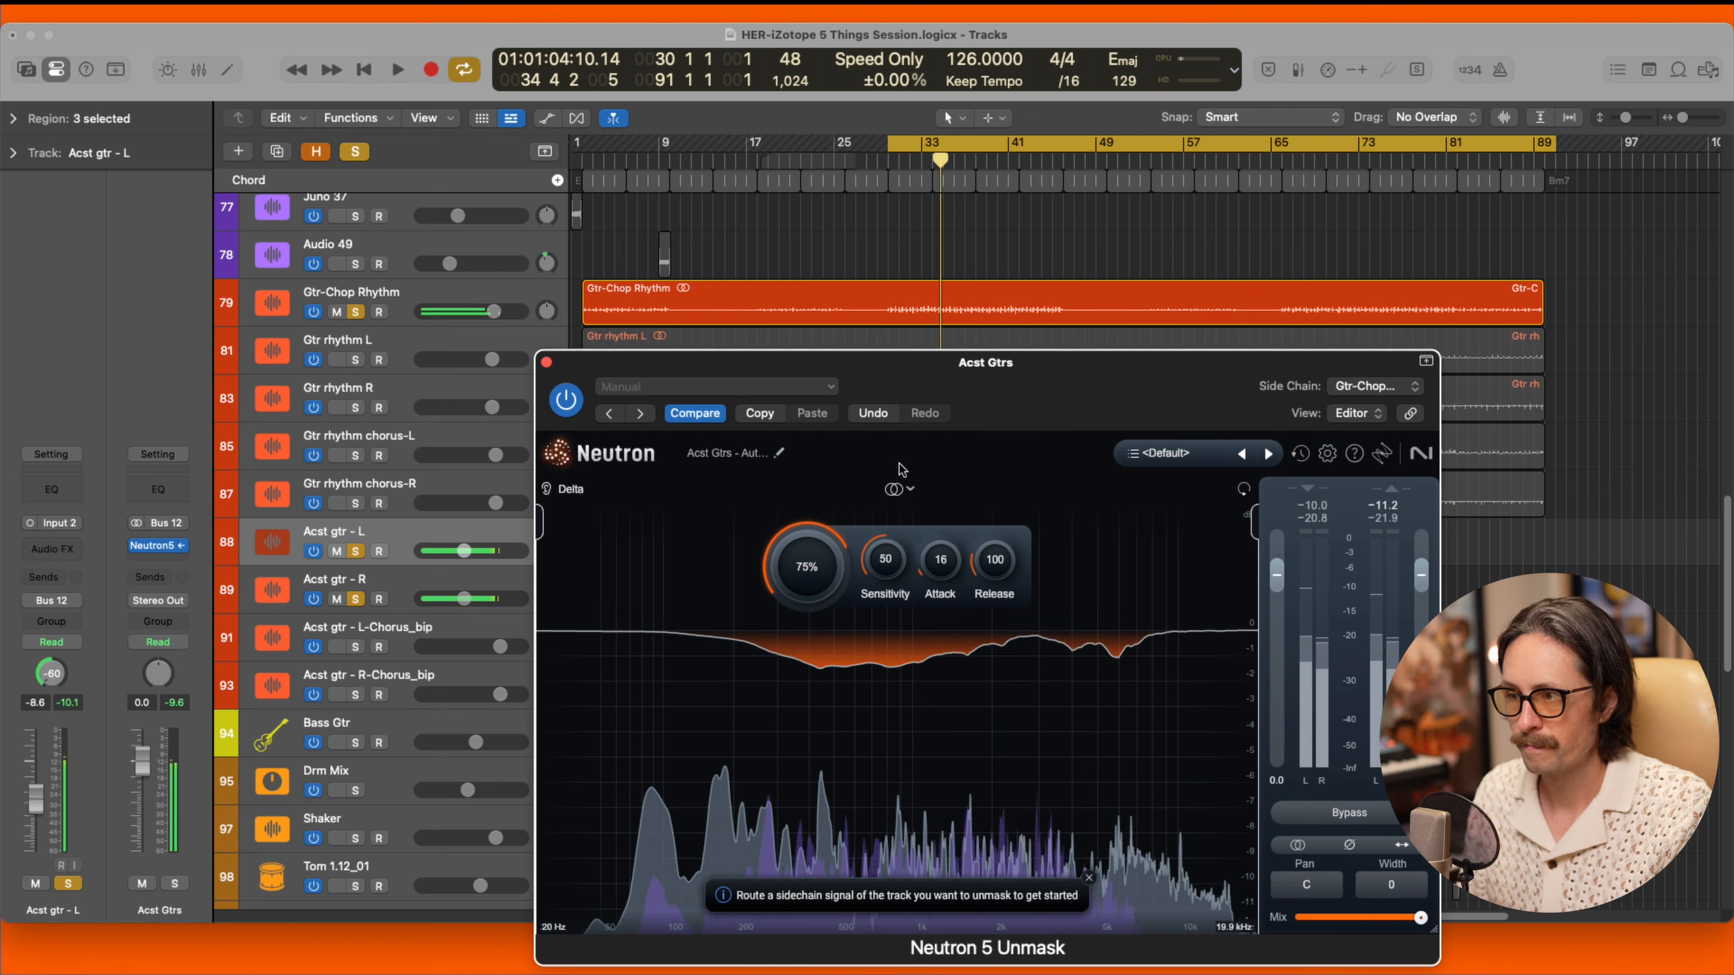
Limit the Unmask action region to a maximum of 2.3 kHz and set Attack to 5 and Release to 44 during playback.
{"action": "left_click", "coordinate": [478, 254]}
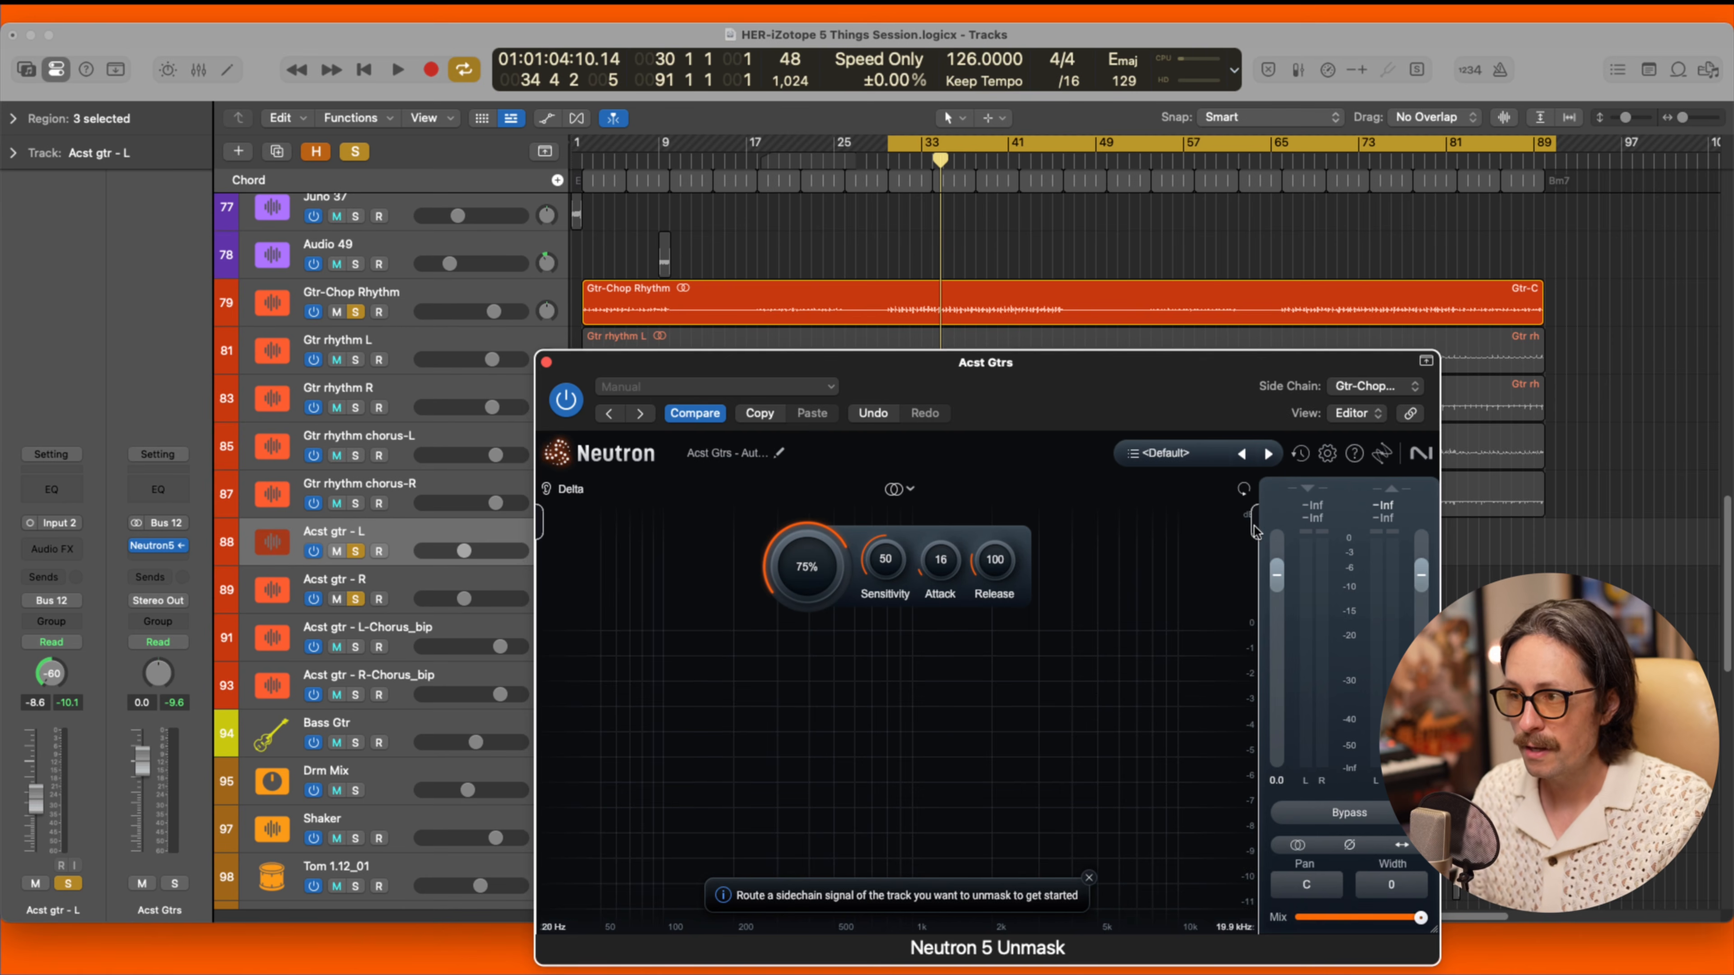
{"action": "left_click_drag", "start_coordinate": [1255, 532], "coordinate": [1063, 527]}
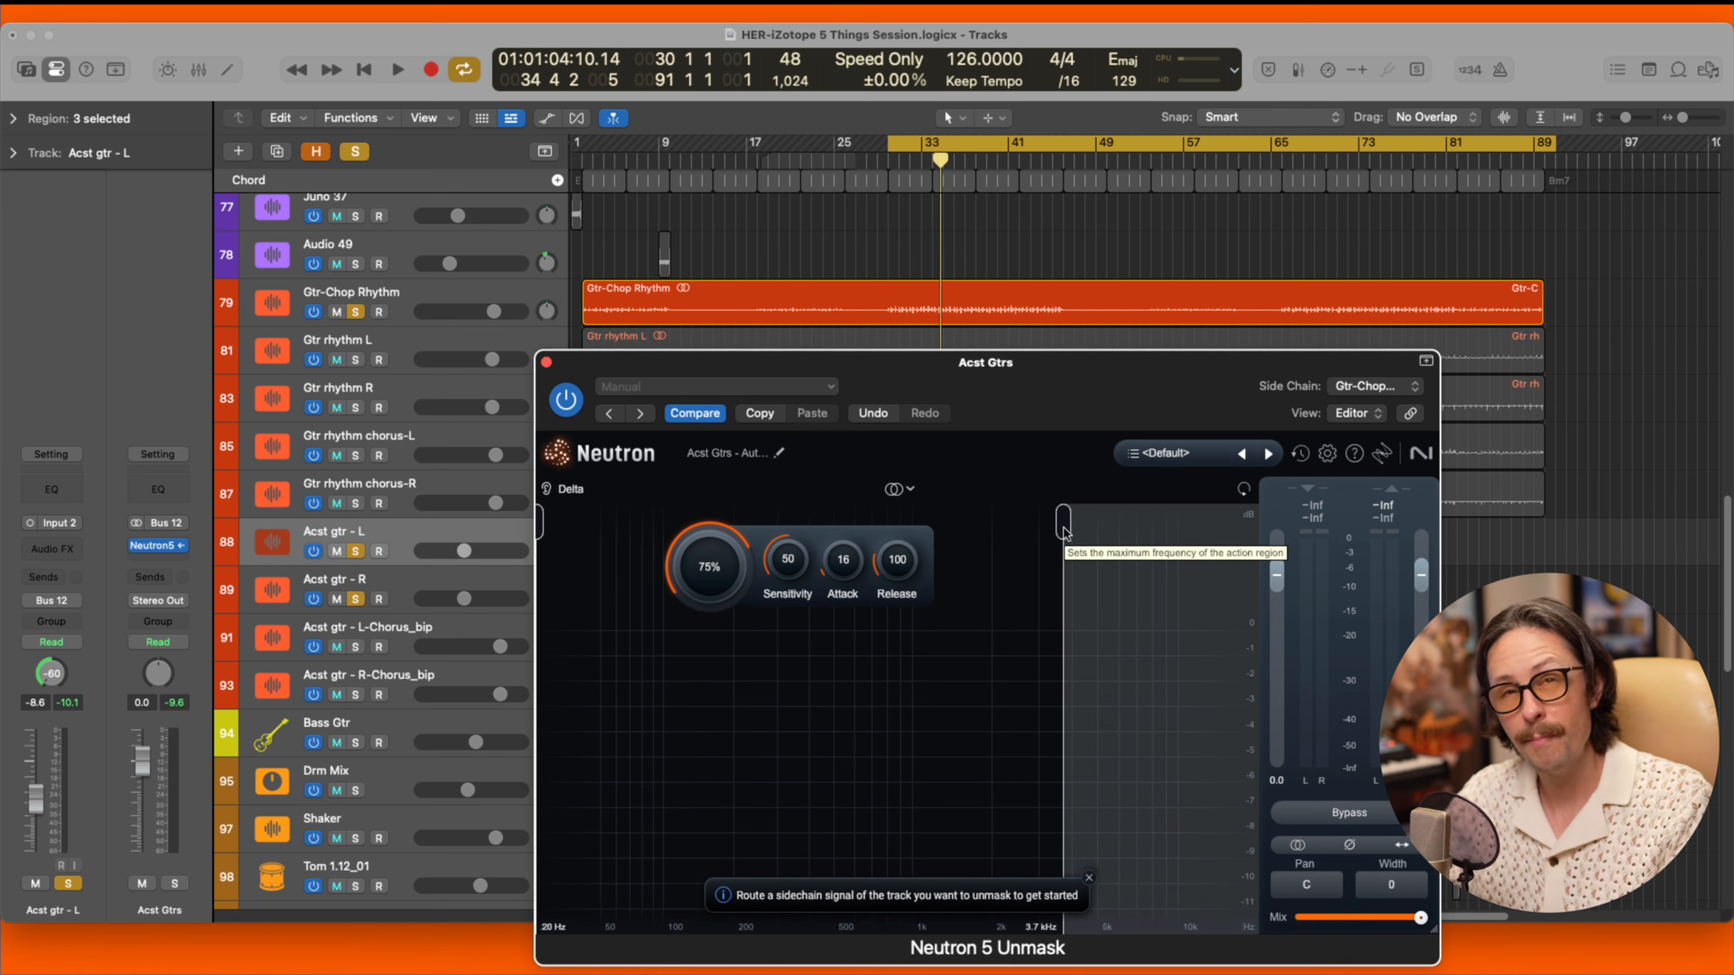
{"action": "left_click_drag", "start_coordinate": [1060, 533], "coordinate": [1007, 552]}
{"action": "key", "text": "space"}
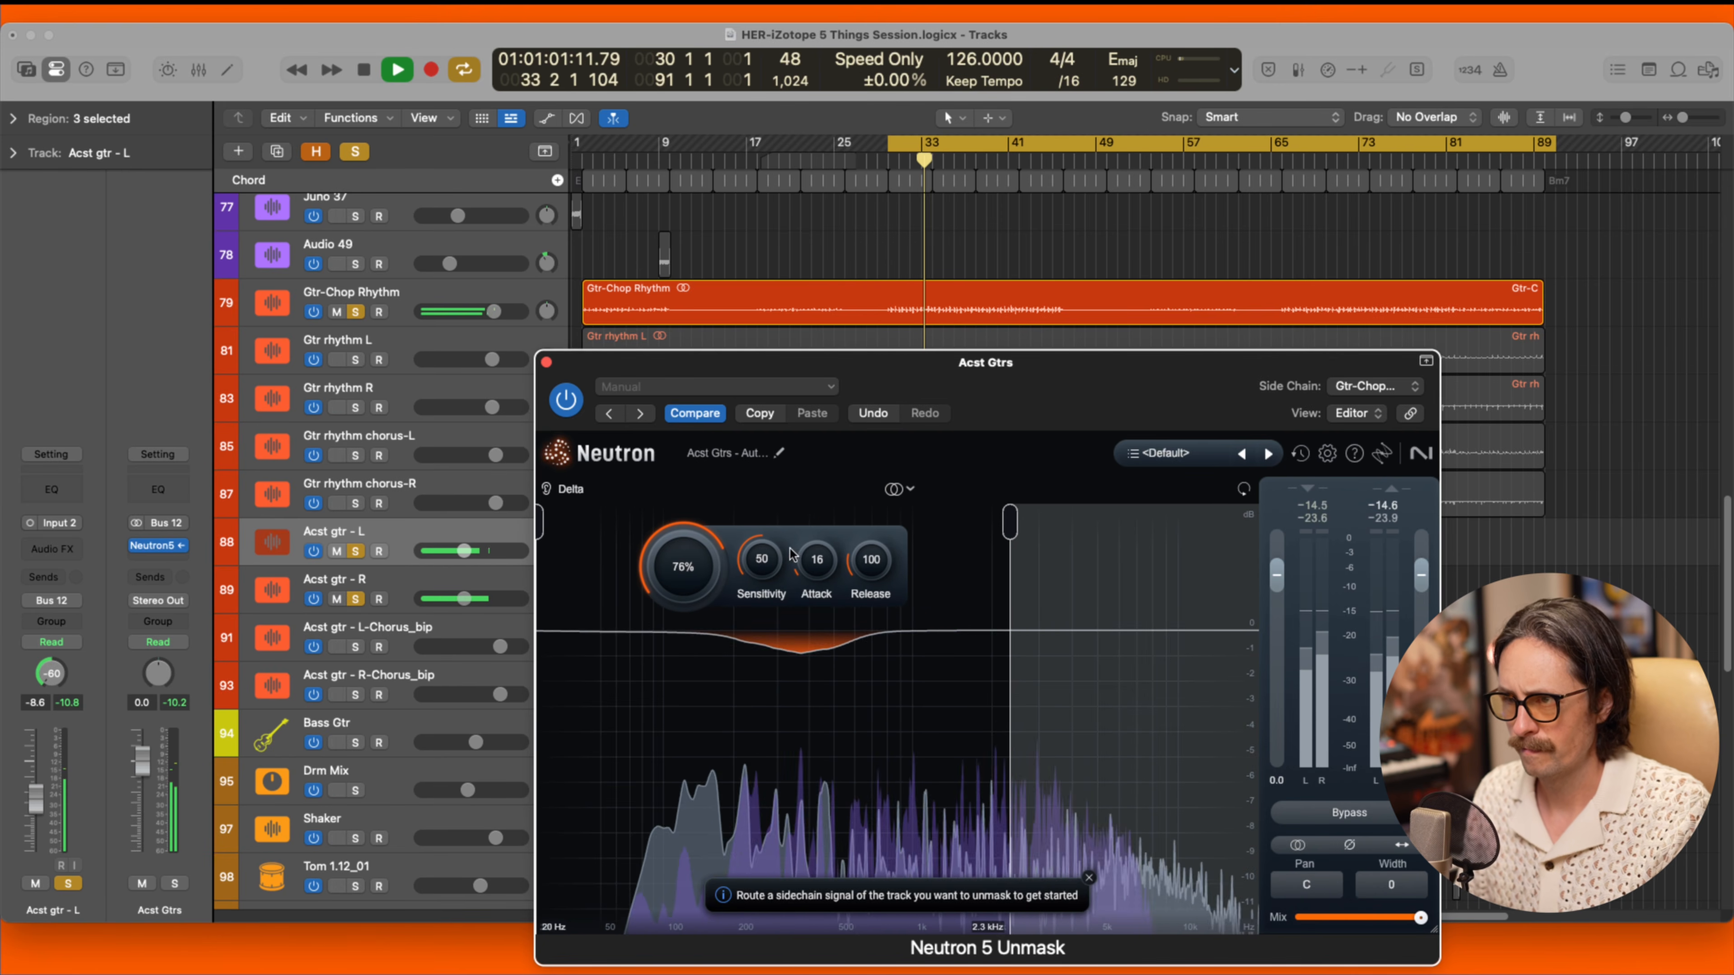
{"action": "left_click_drag", "start_coordinate": [817, 561], "coordinate": [877, 592]}
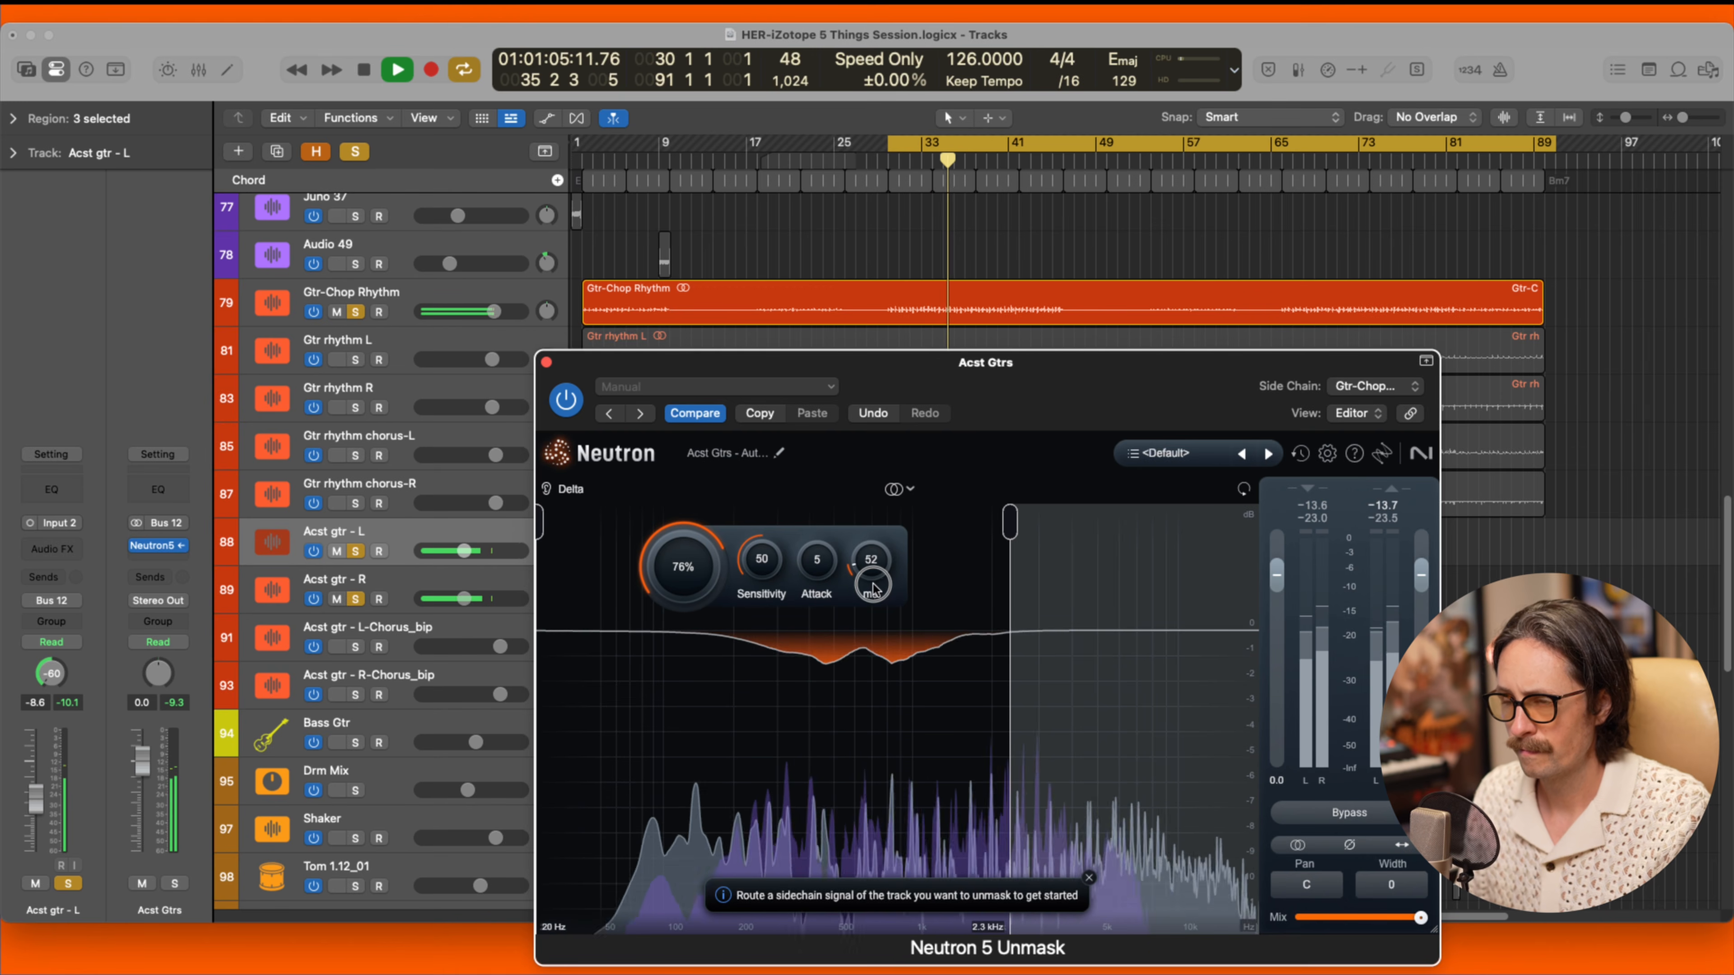
Compare the guitars with Neutron 5 Unmask bypassed and enabled during playback.
{"action": "key", "text": "space"}
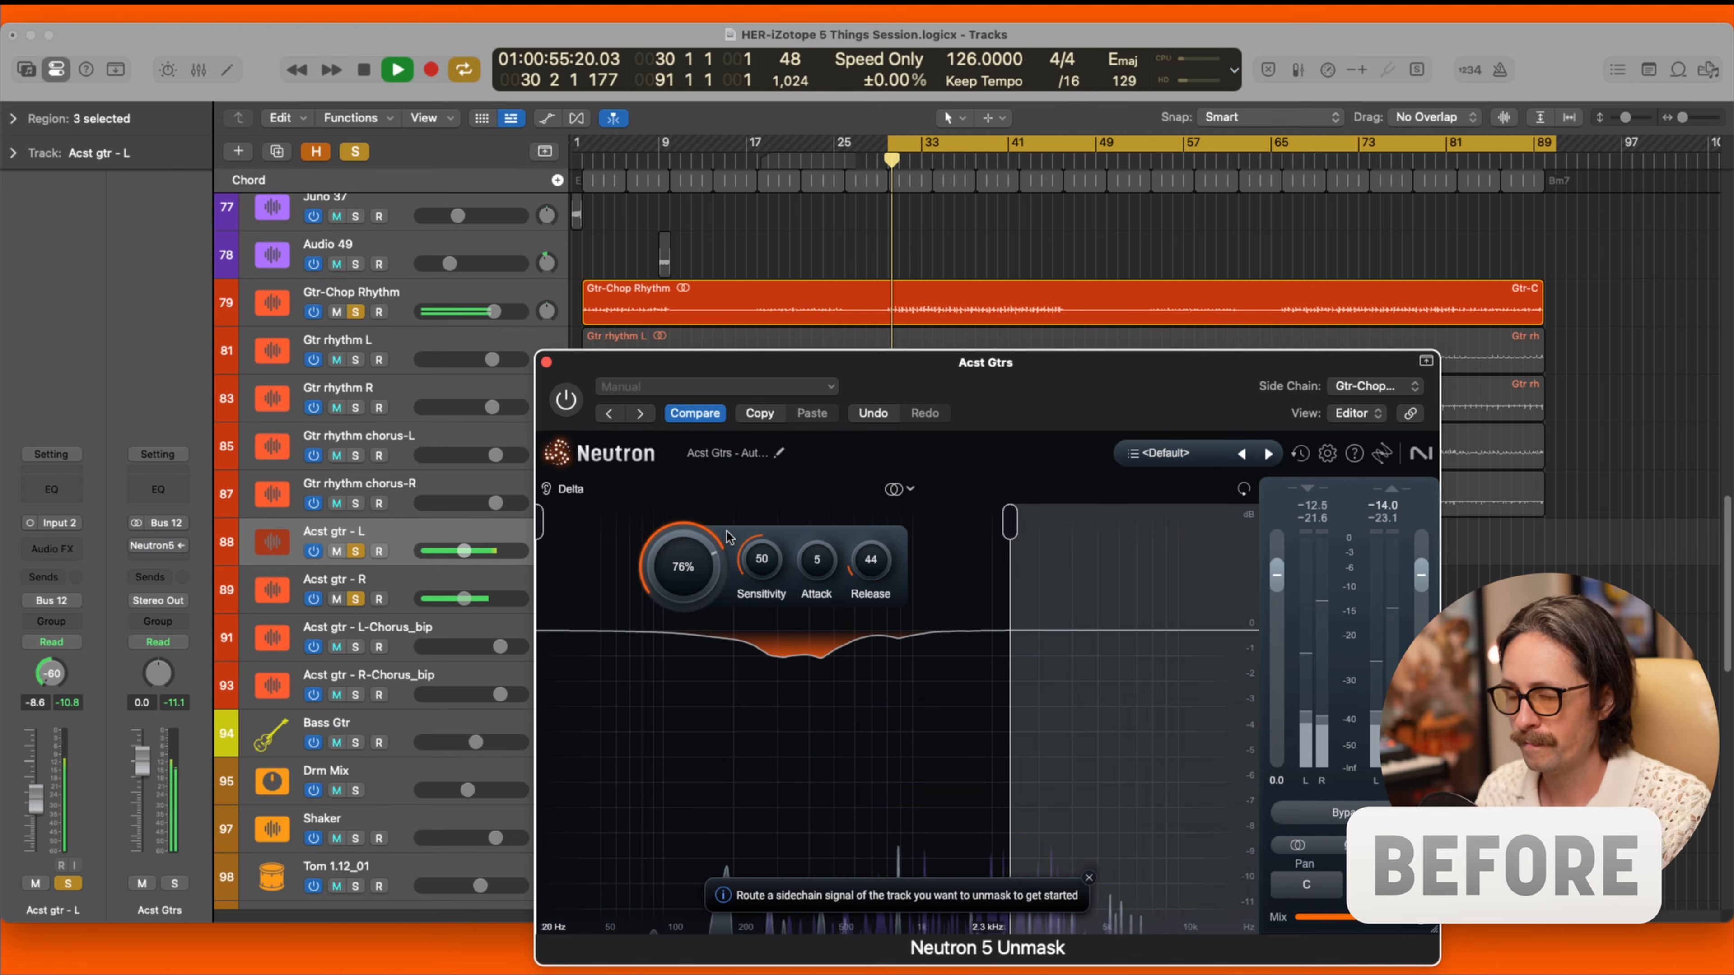
{"action": "left_click", "coordinate": [567, 401]}
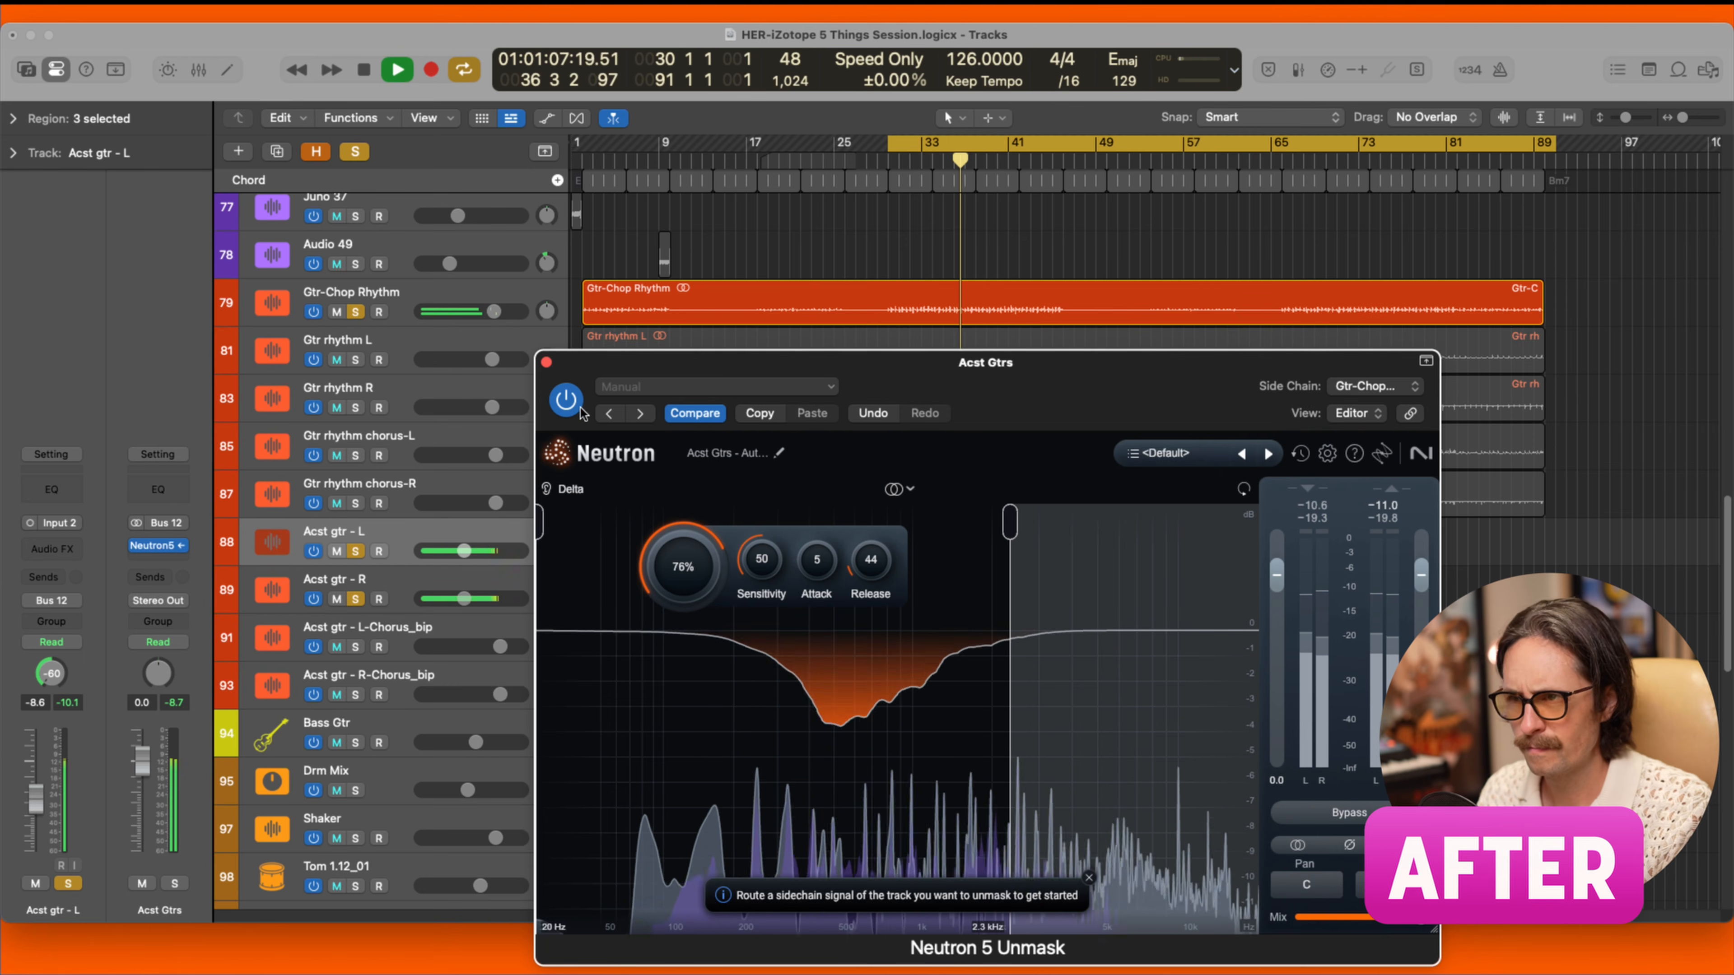
{"action": "key", "text": "space"}
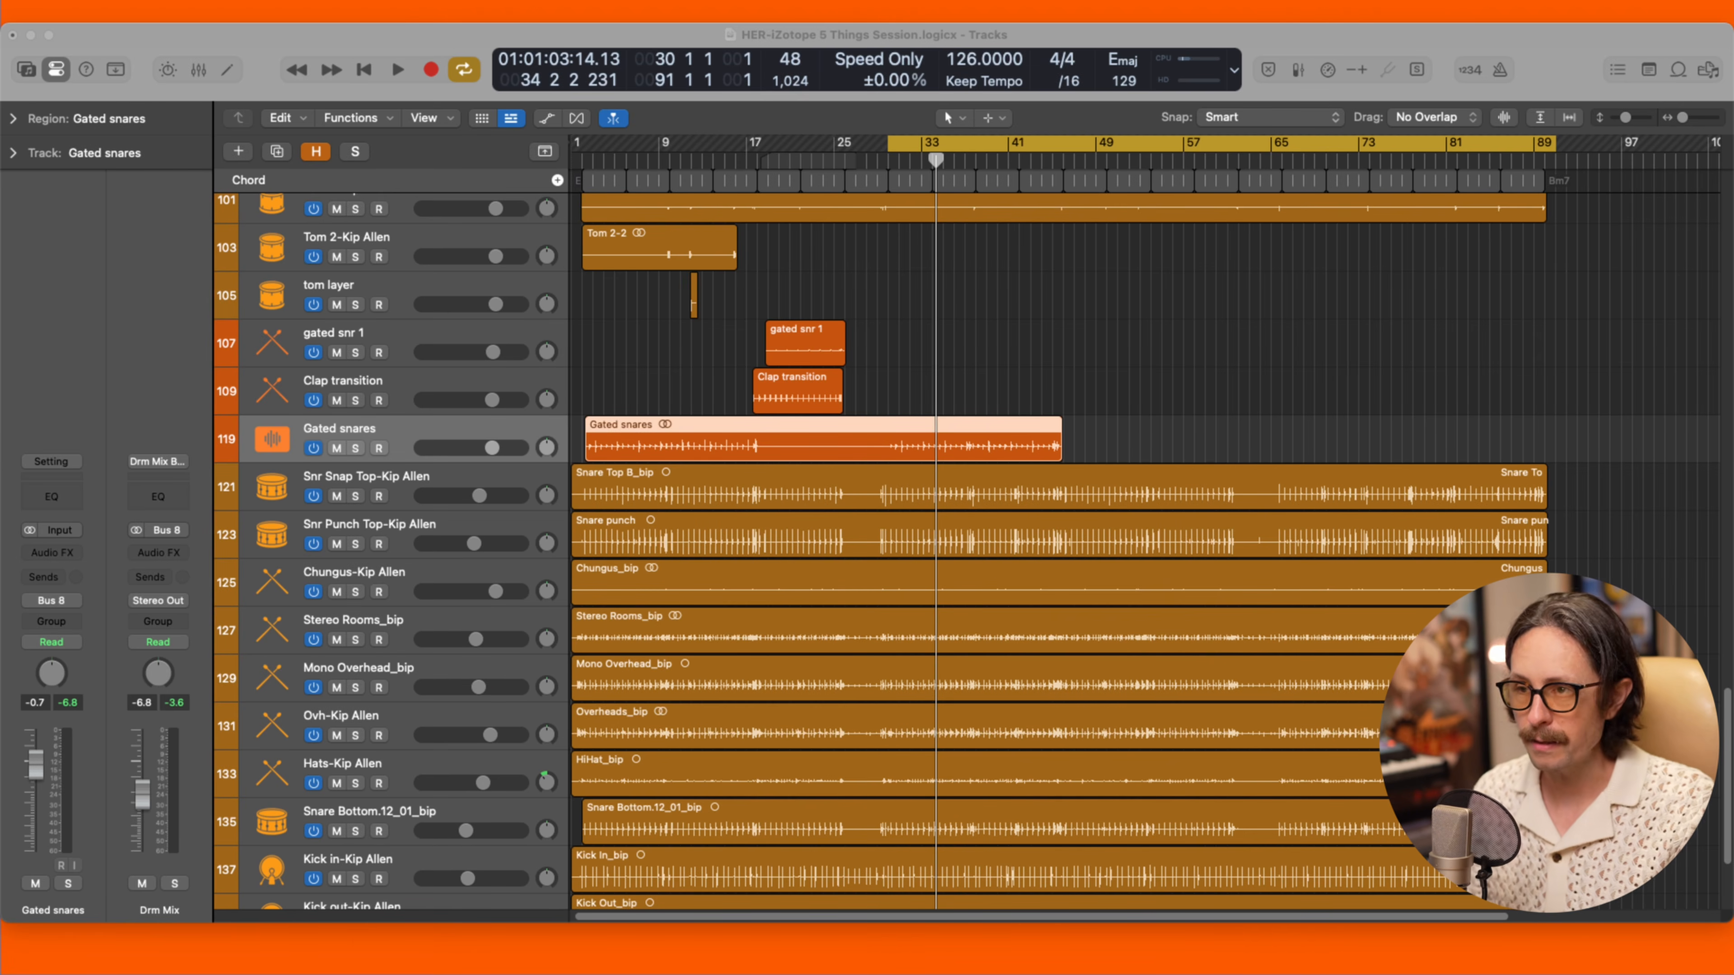
Play the chorus and solo the Drm Mix bus to hear the drums alone.
{"action": "key", "text": "space"}
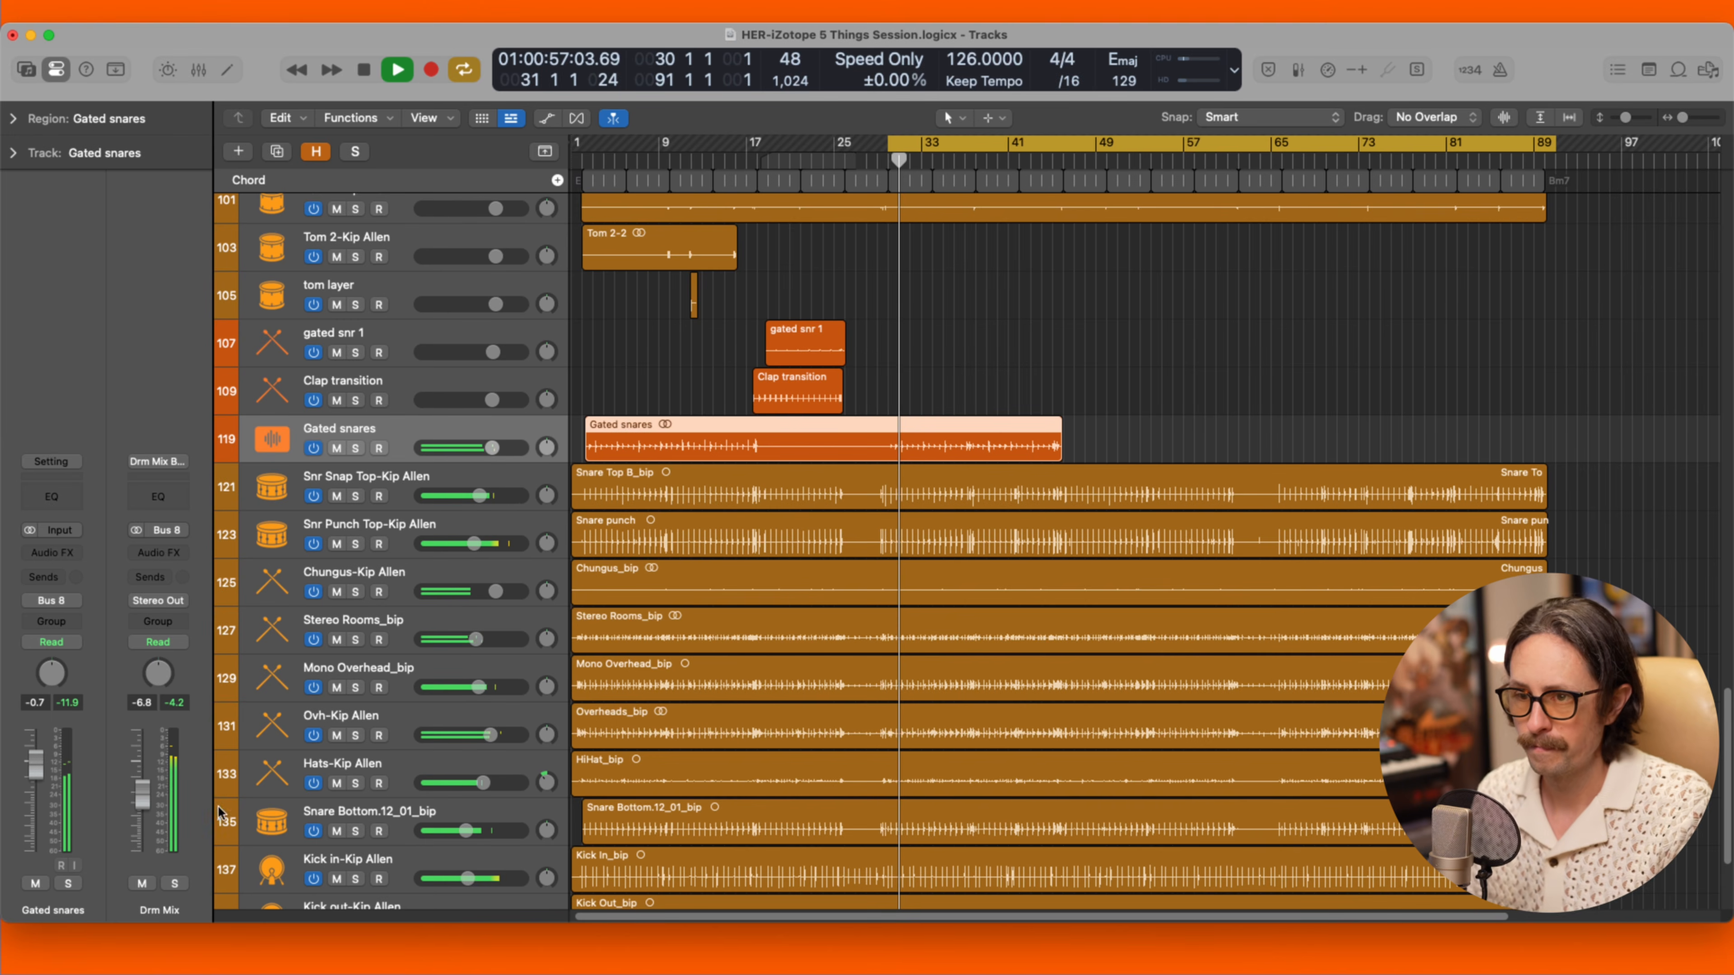
{"action": "left_click", "coordinate": [175, 884]}
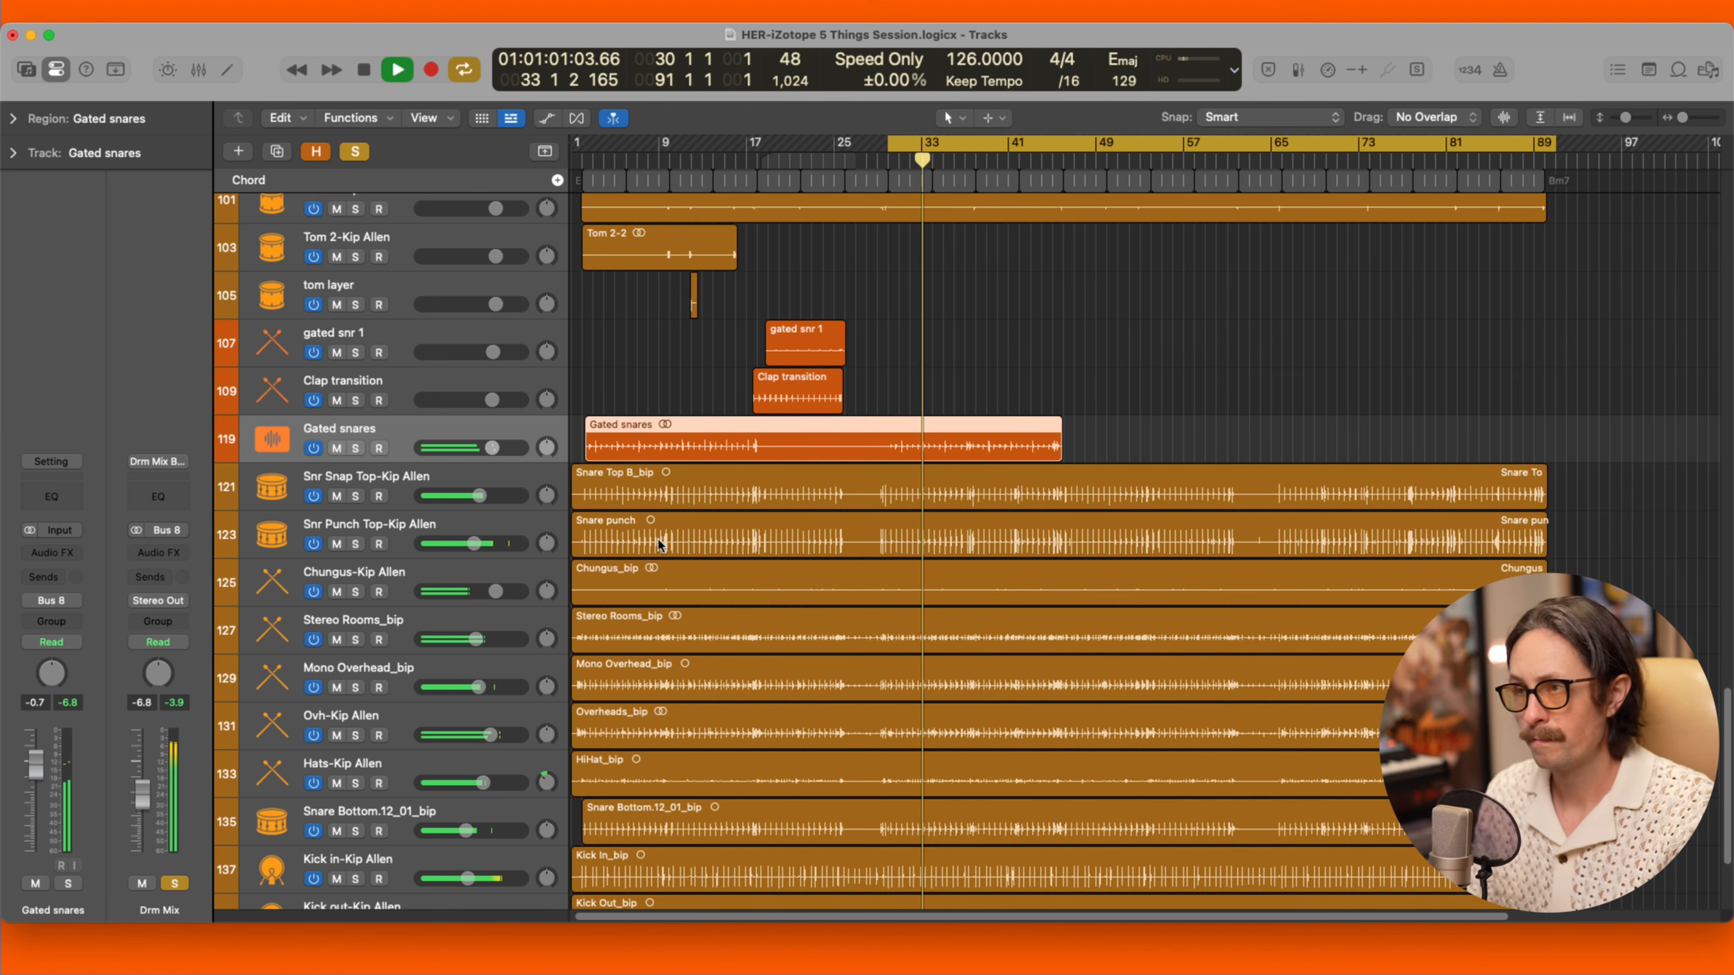
{"action": "key", "text": "space"}
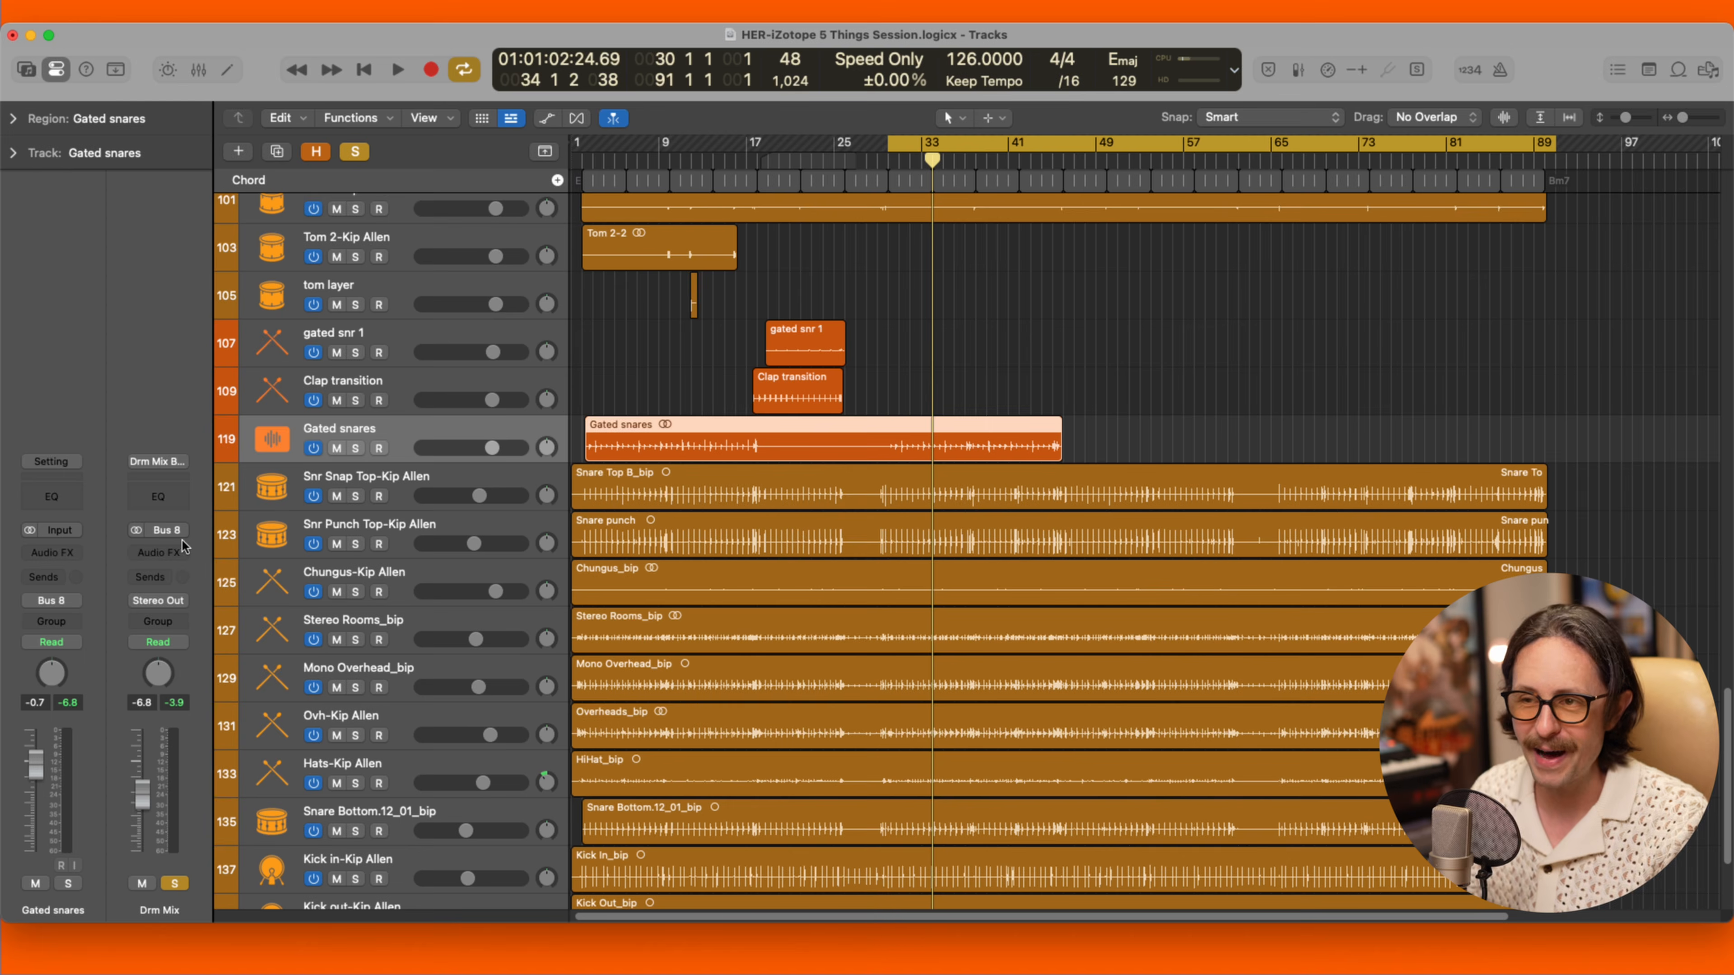
Insert the Neutron 5 Clipper on the Drm Mix bus.
{"action": "left_click", "coordinate": [163, 554]}
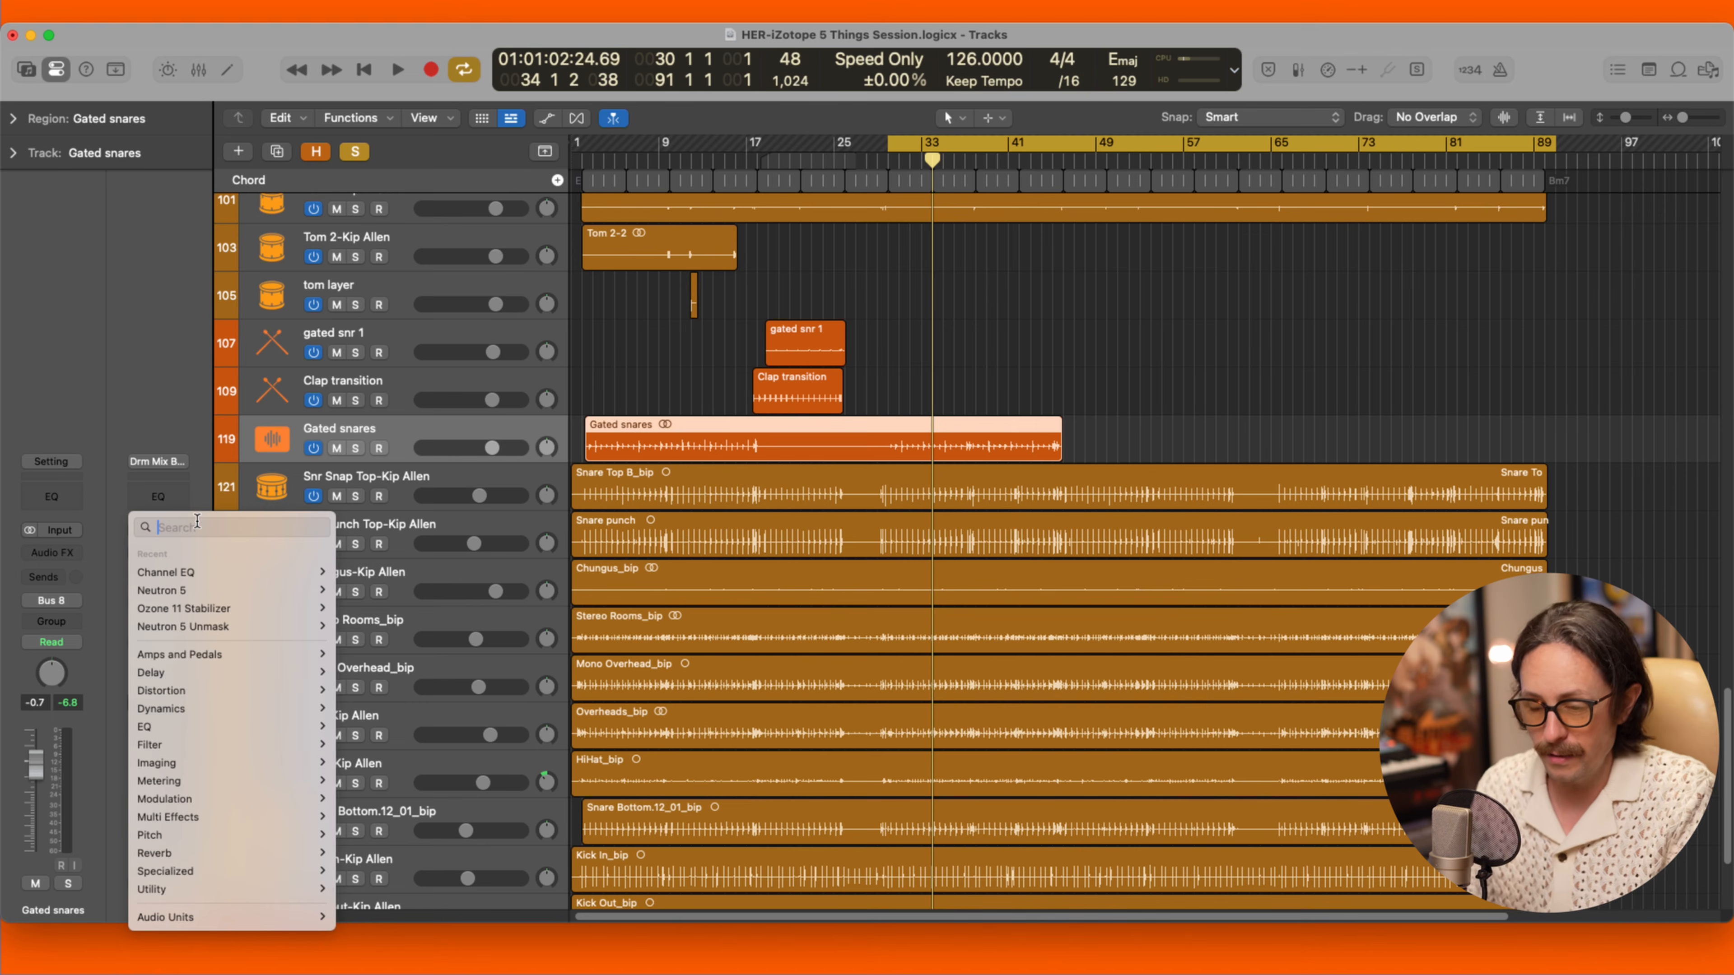
{"action": "type", "text": "neut"}
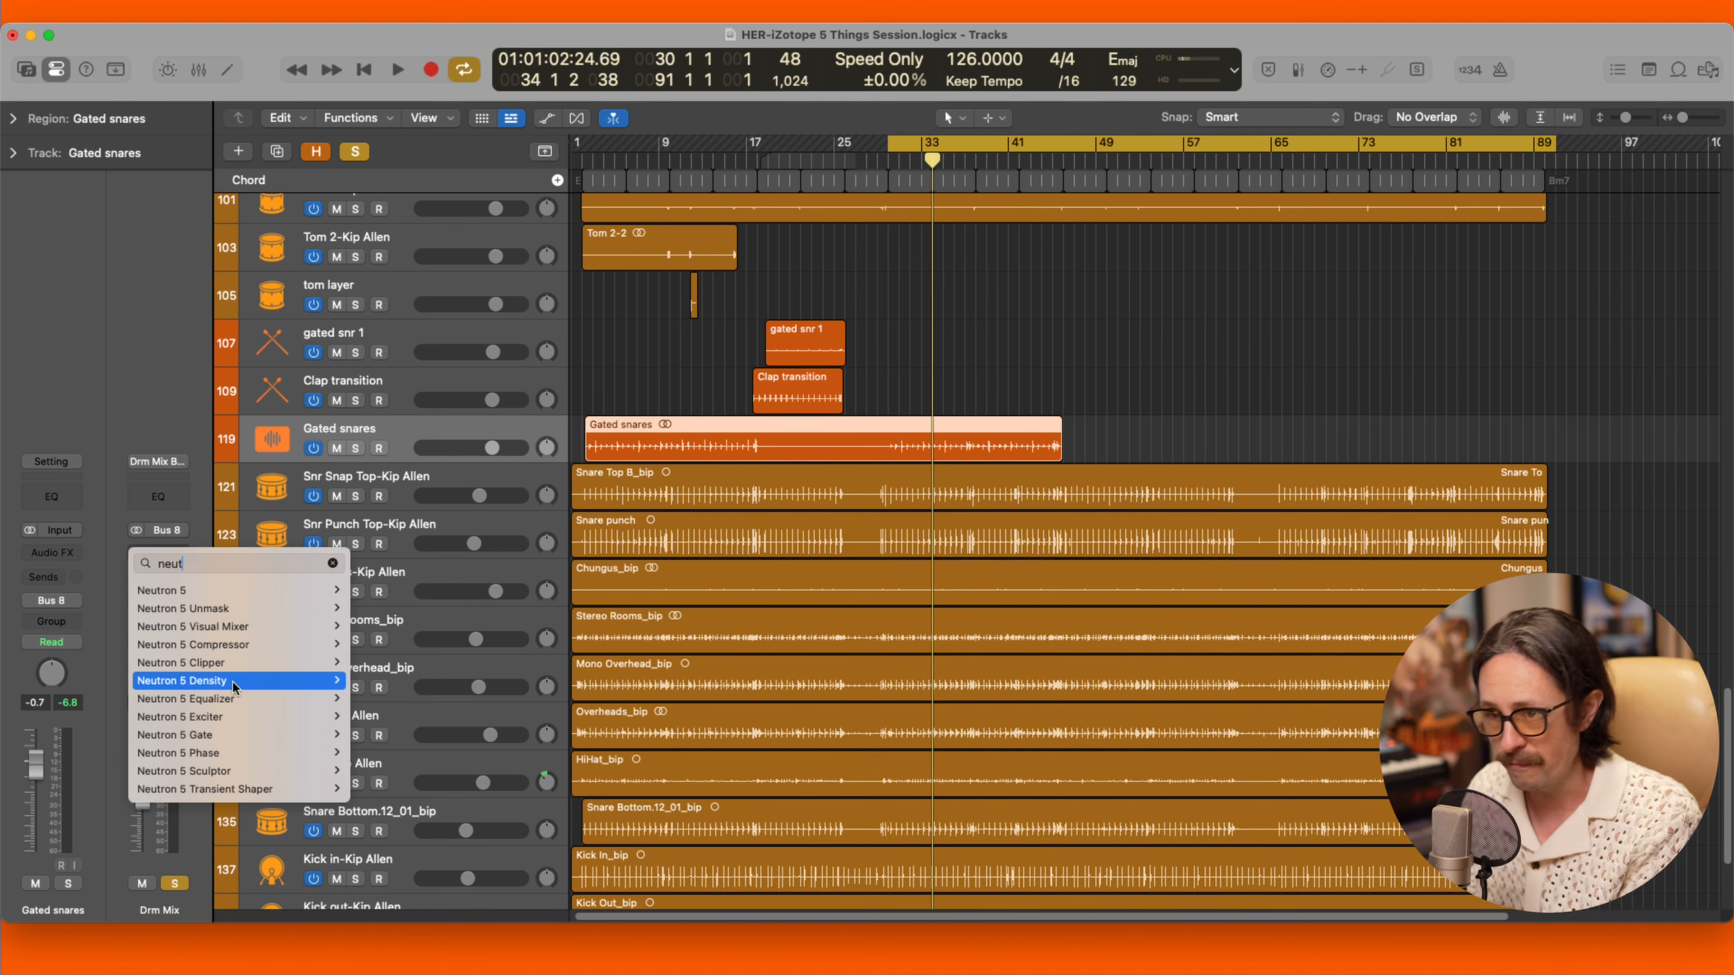
{"action": "left_click", "coordinate": [230, 666]}
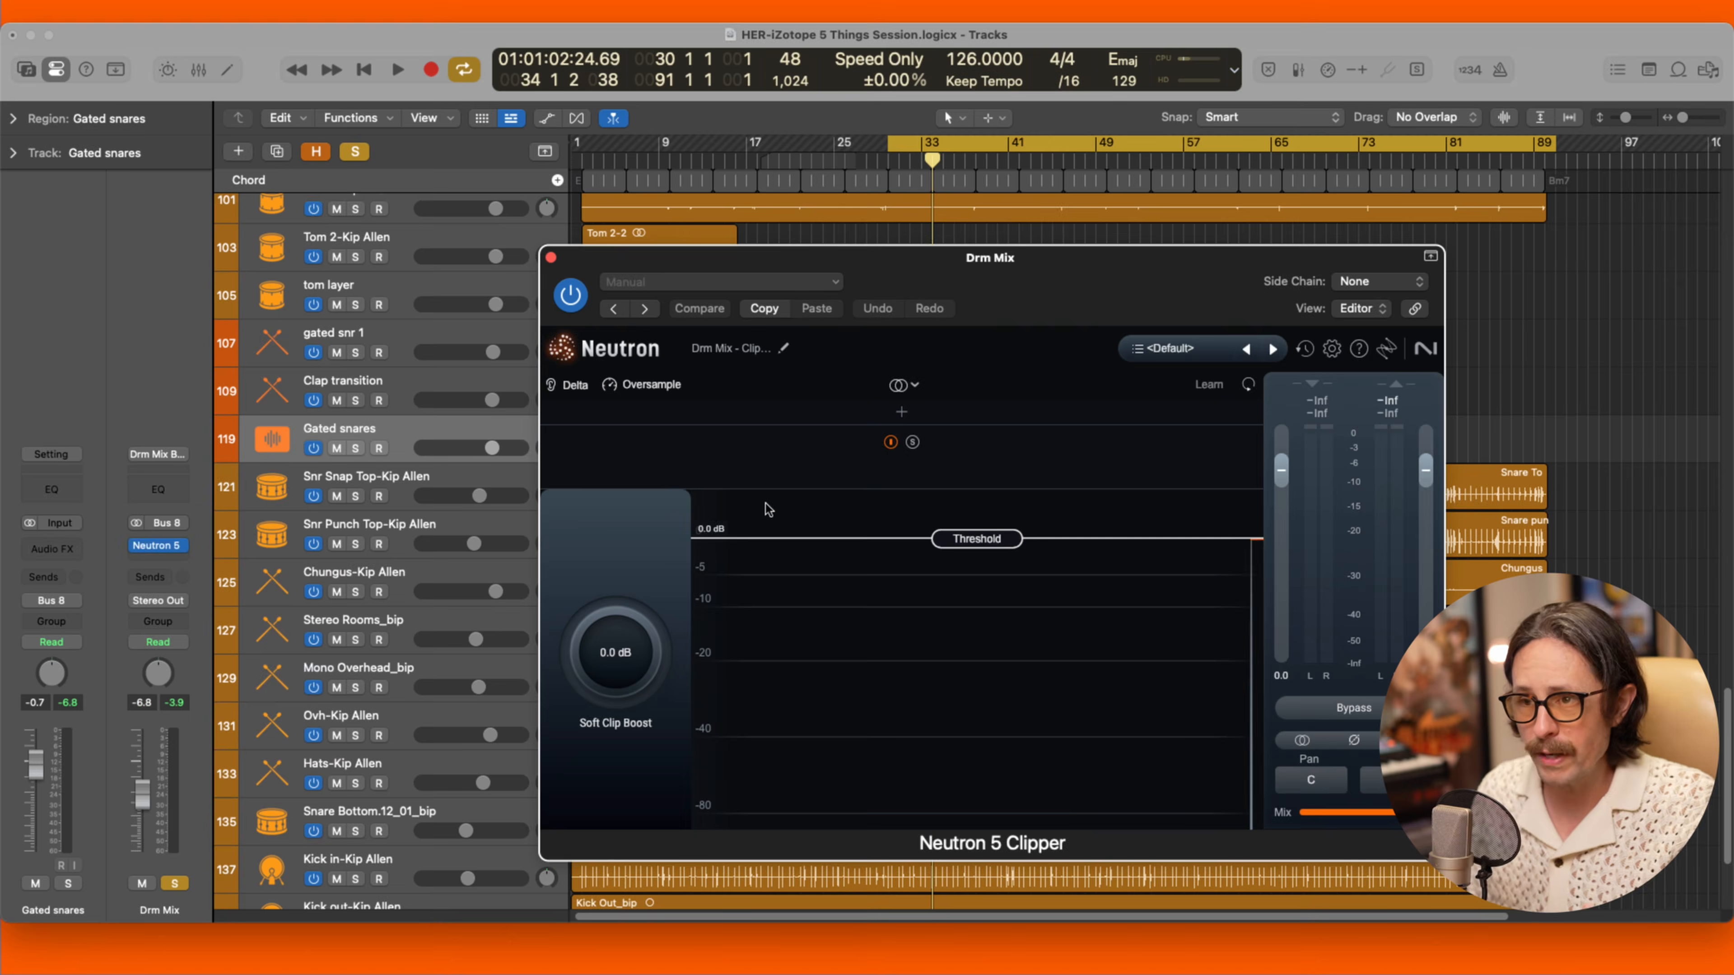
Set the Clipper's threshold to -0.2 dB and its Soft Clip Boost to 3.9 dB while the drums play.
{"action": "left_click_drag", "start_coordinate": [988, 545], "coordinate": [991, 557]}
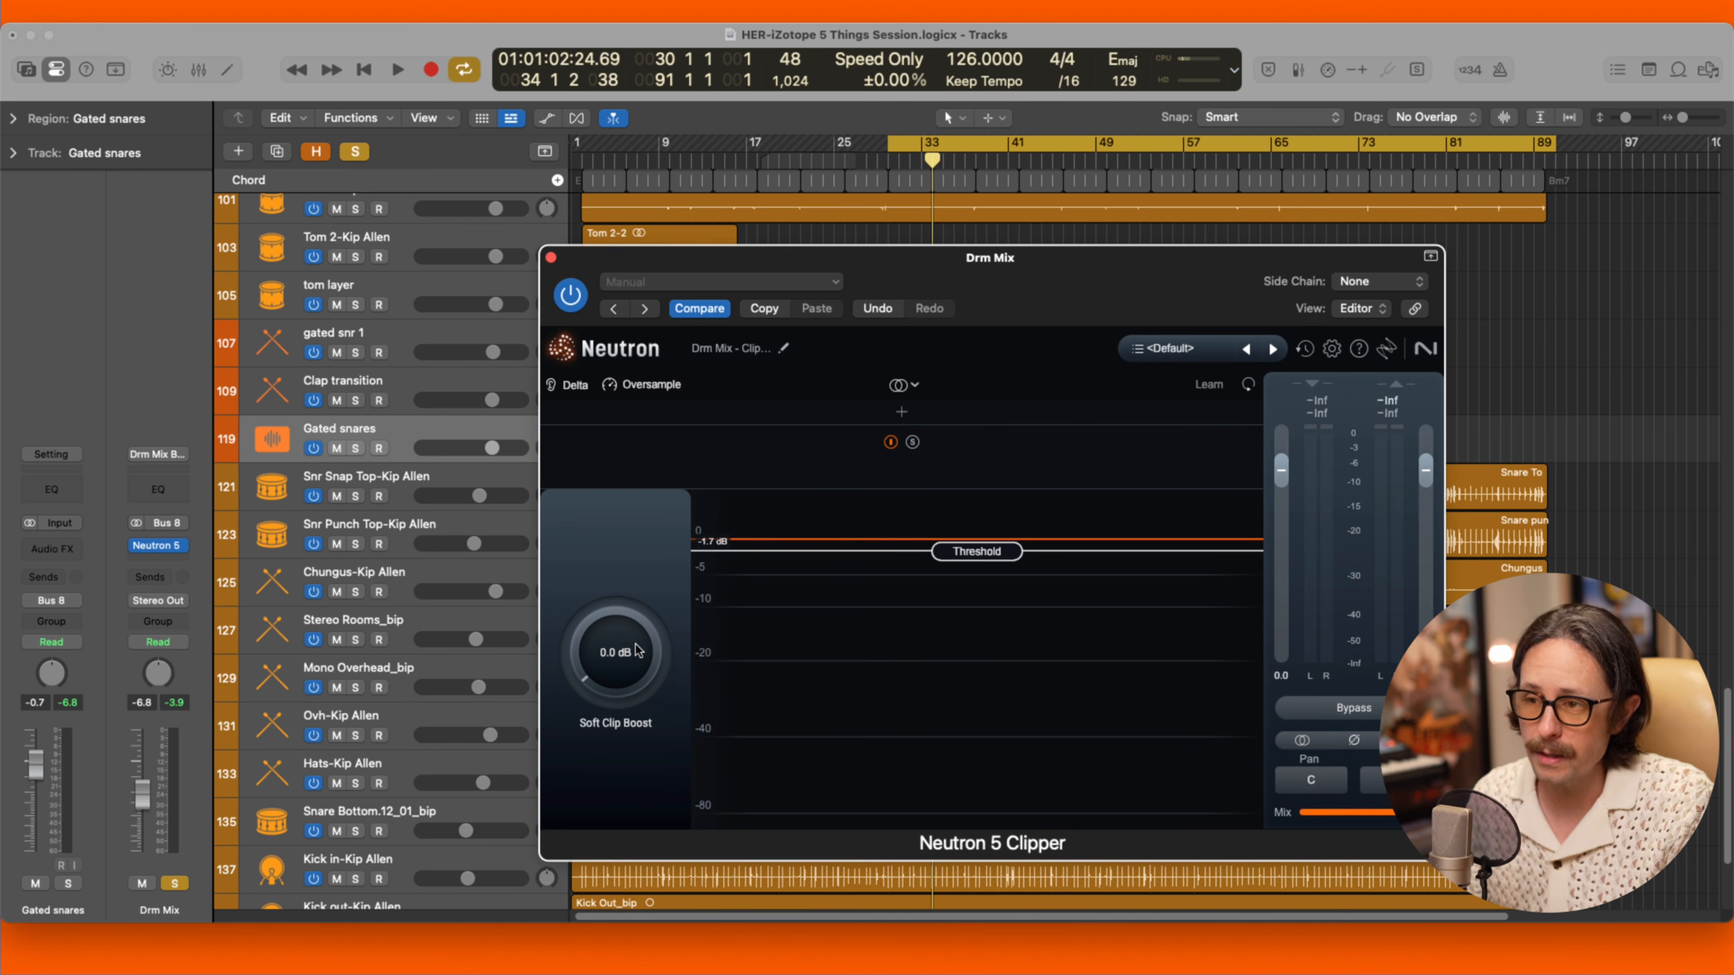
{"action": "left_click_drag", "start_coordinate": [638, 650], "coordinate": [621, 702]}
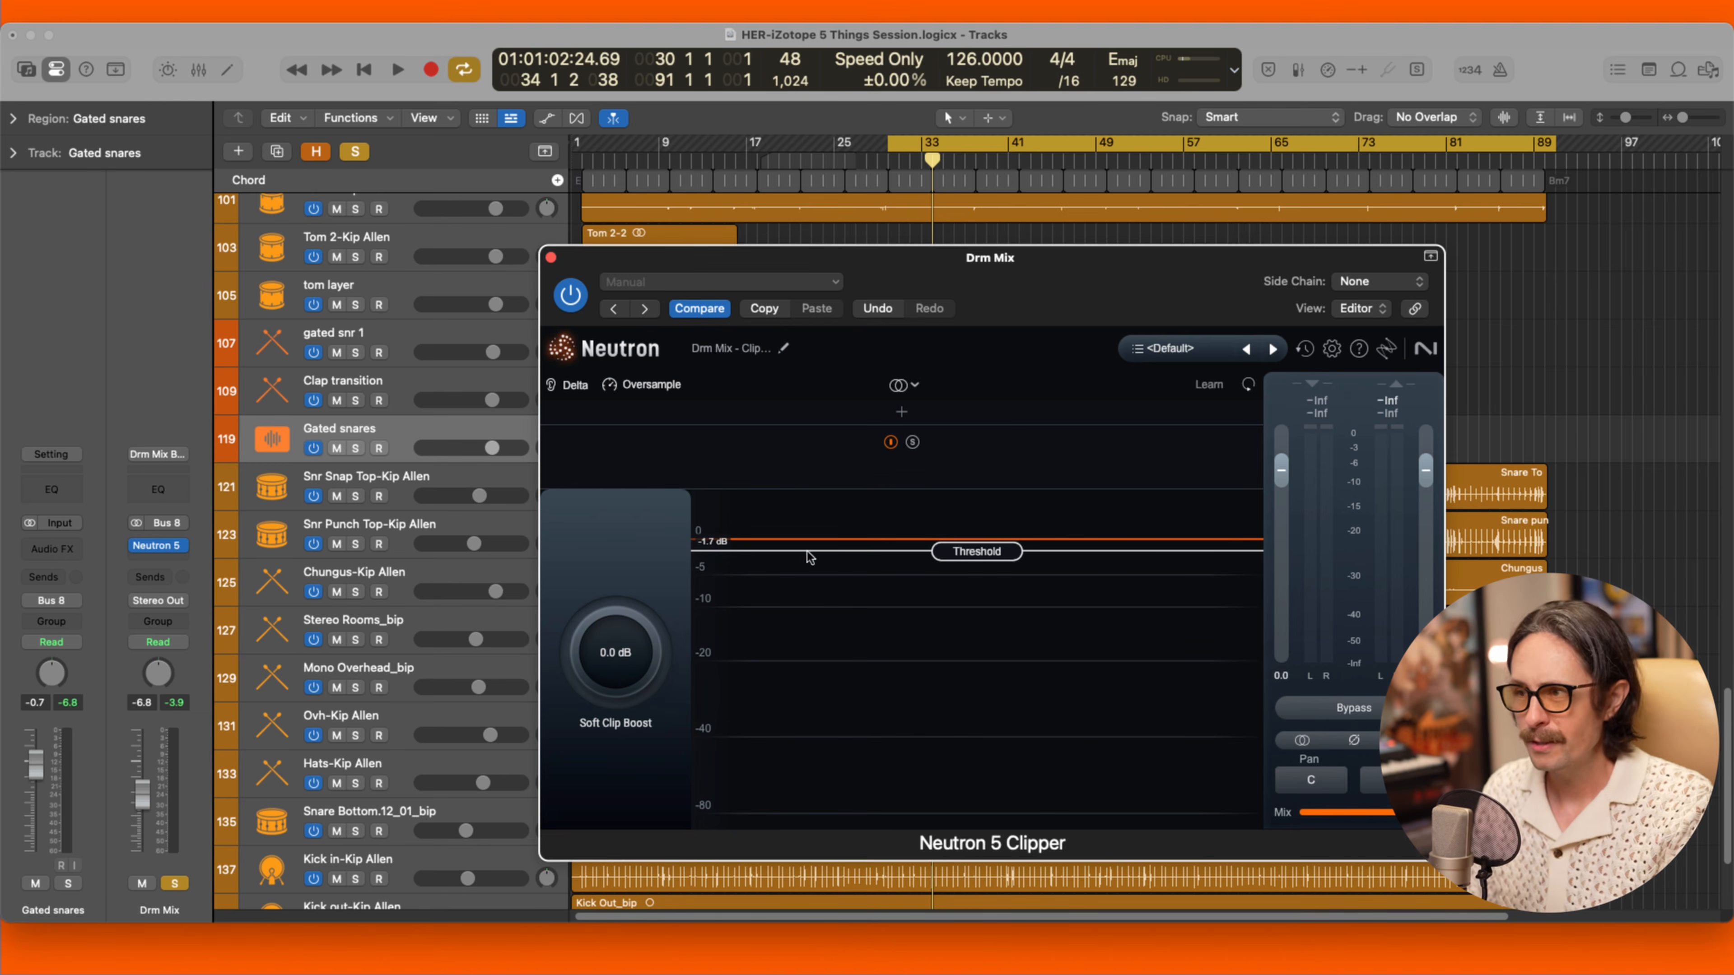
{"action": "left_click_drag", "start_coordinate": [991, 550], "coordinate": [970, 543]}
{"action": "key", "text": "space"}
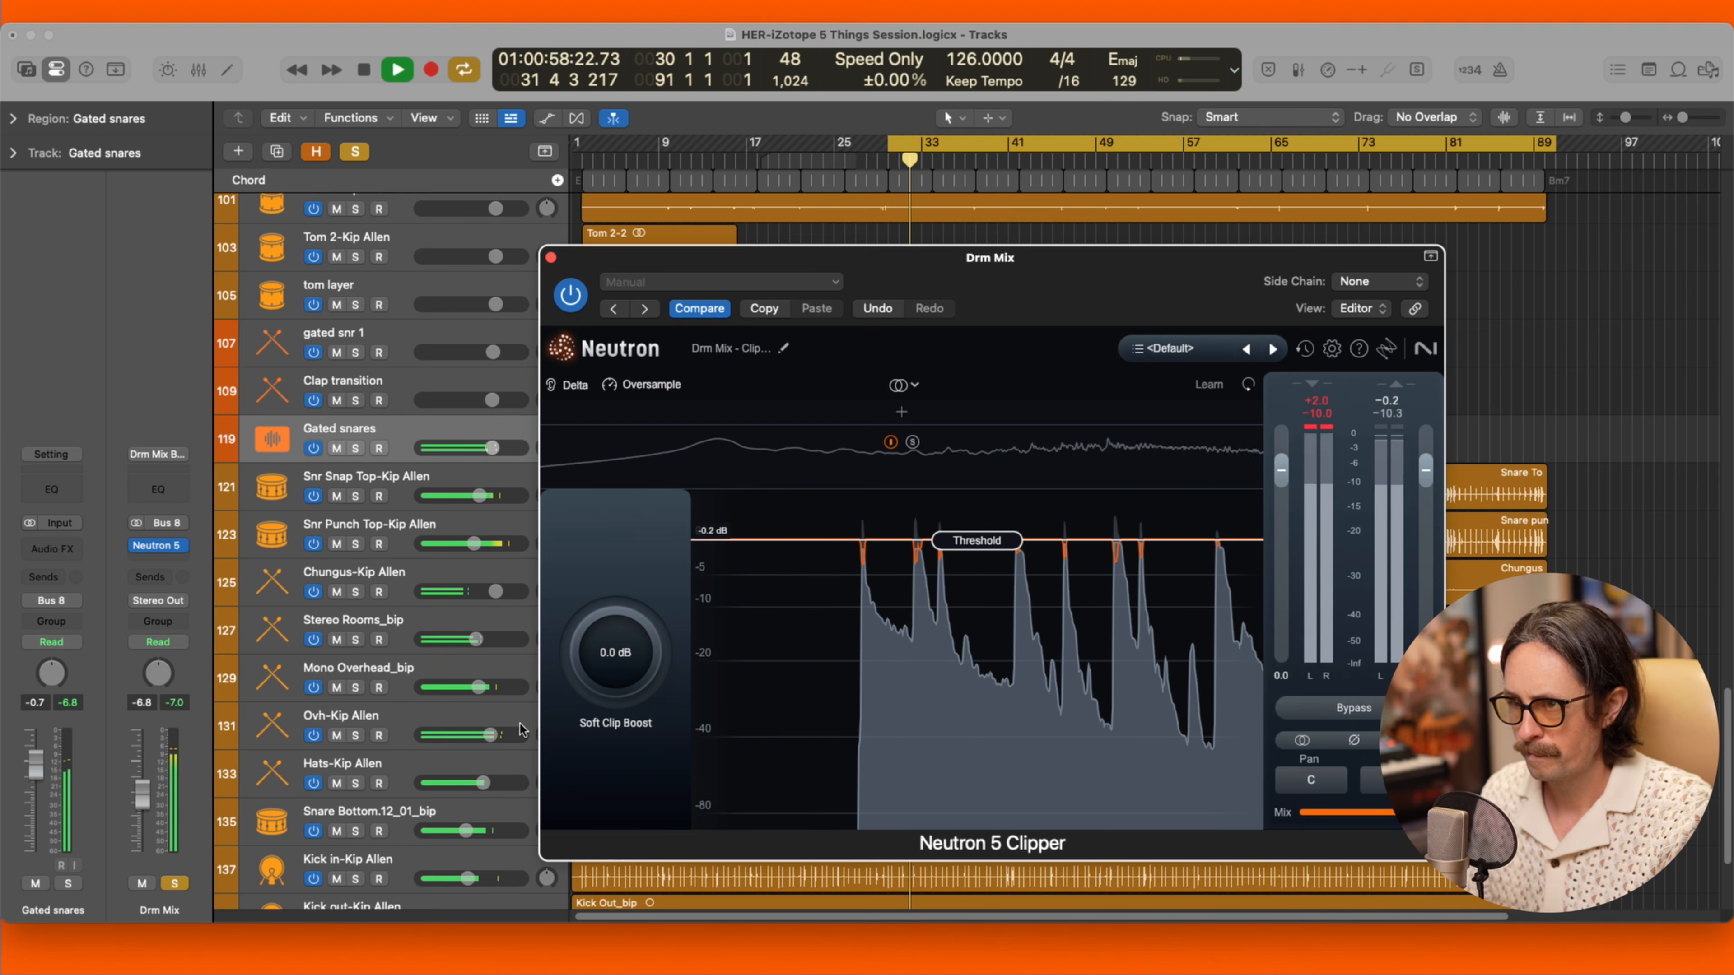
{"action": "left_click_drag", "start_coordinate": [604, 632], "coordinate": [615, 571]}
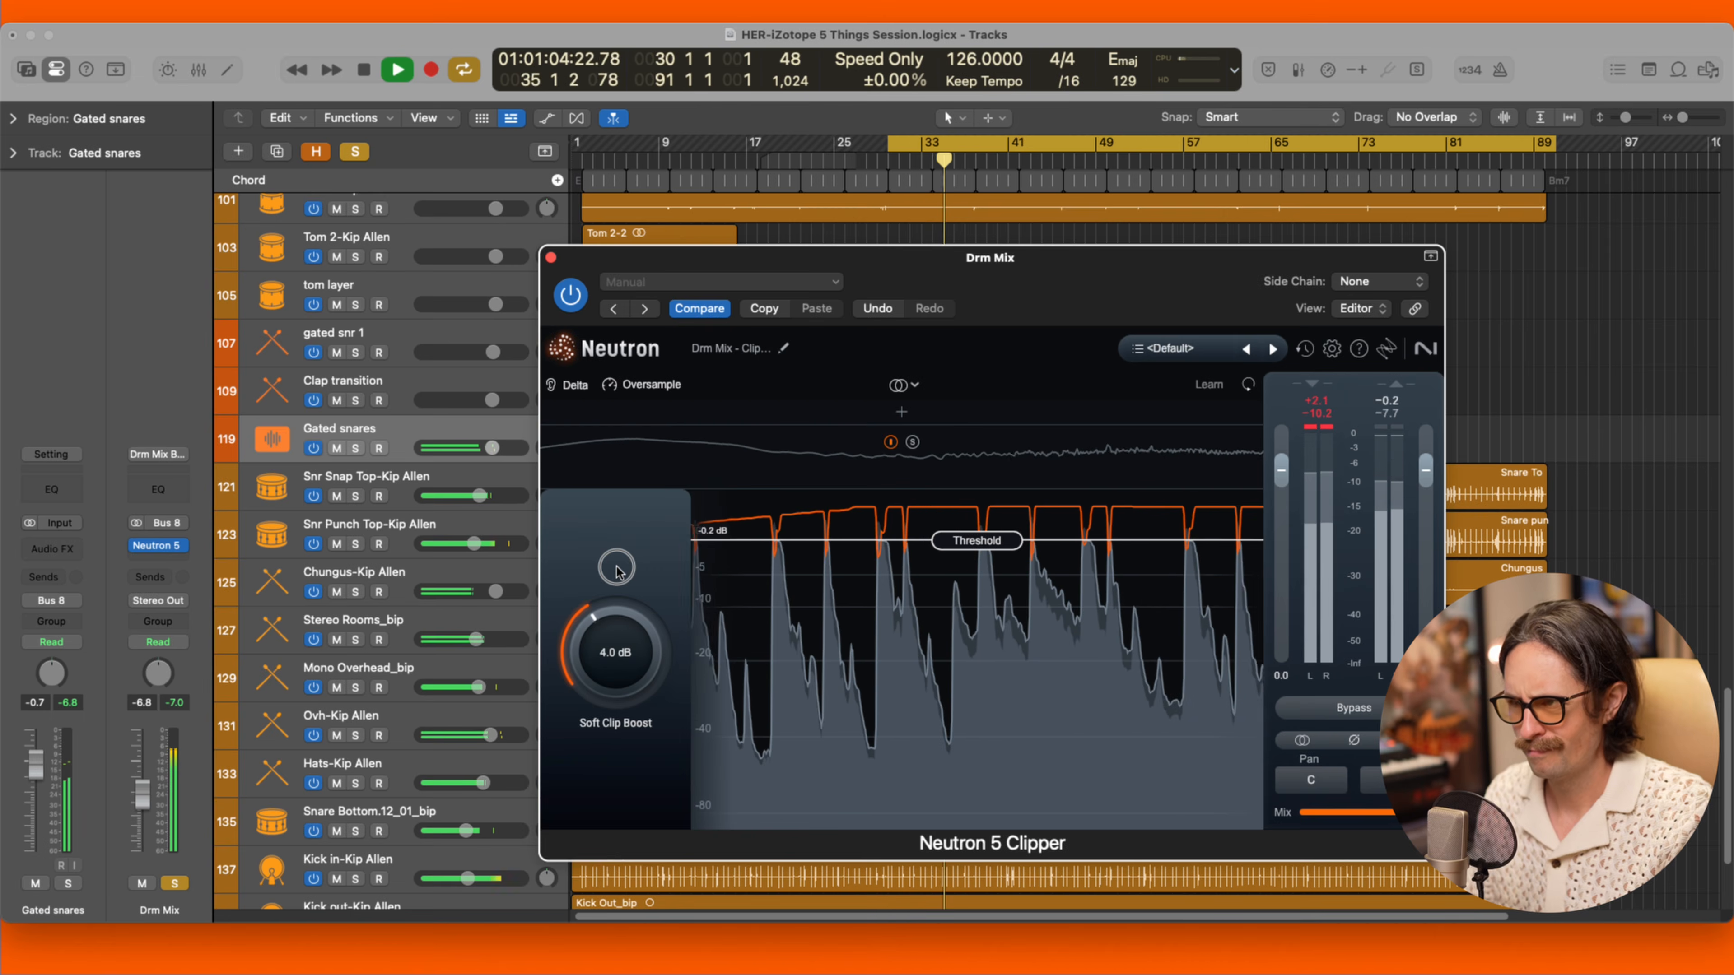
{"action": "left_click_drag", "start_coordinate": [616, 571], "coordinate": [617, 574]}
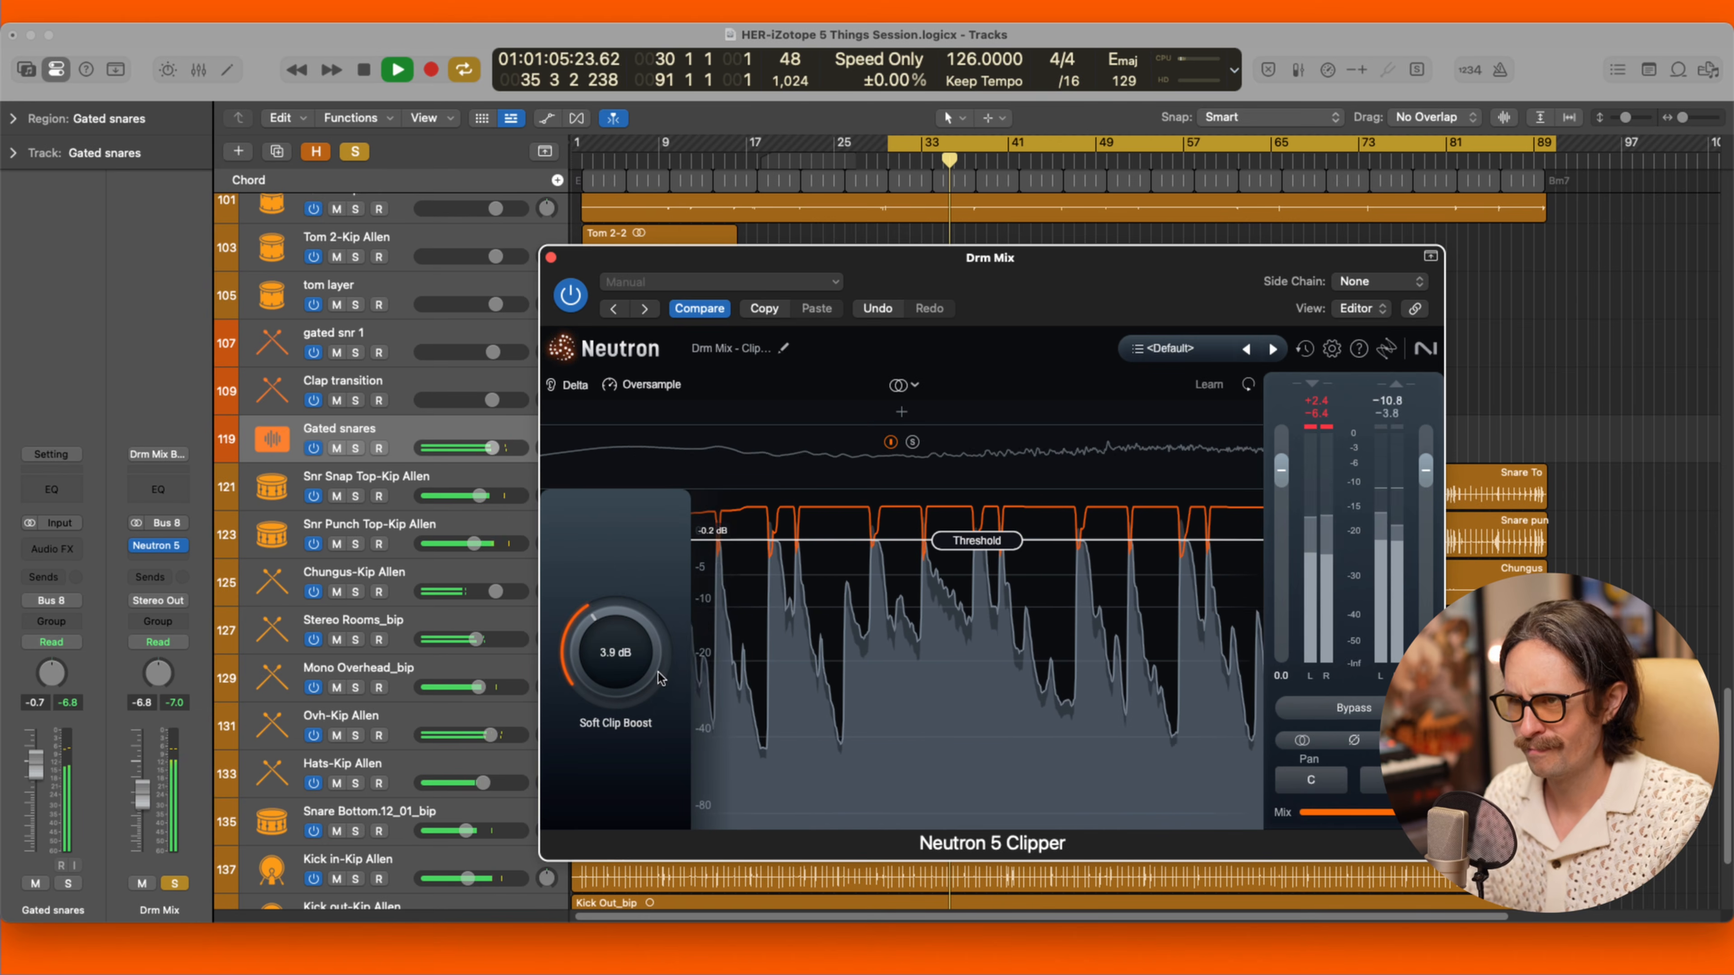
Bypass the Clipper to hear the unprocessed drums, stop playback, and set its threshold to -0.4 dB.
{"action": "left_click", "coordinate": [569, 295]}
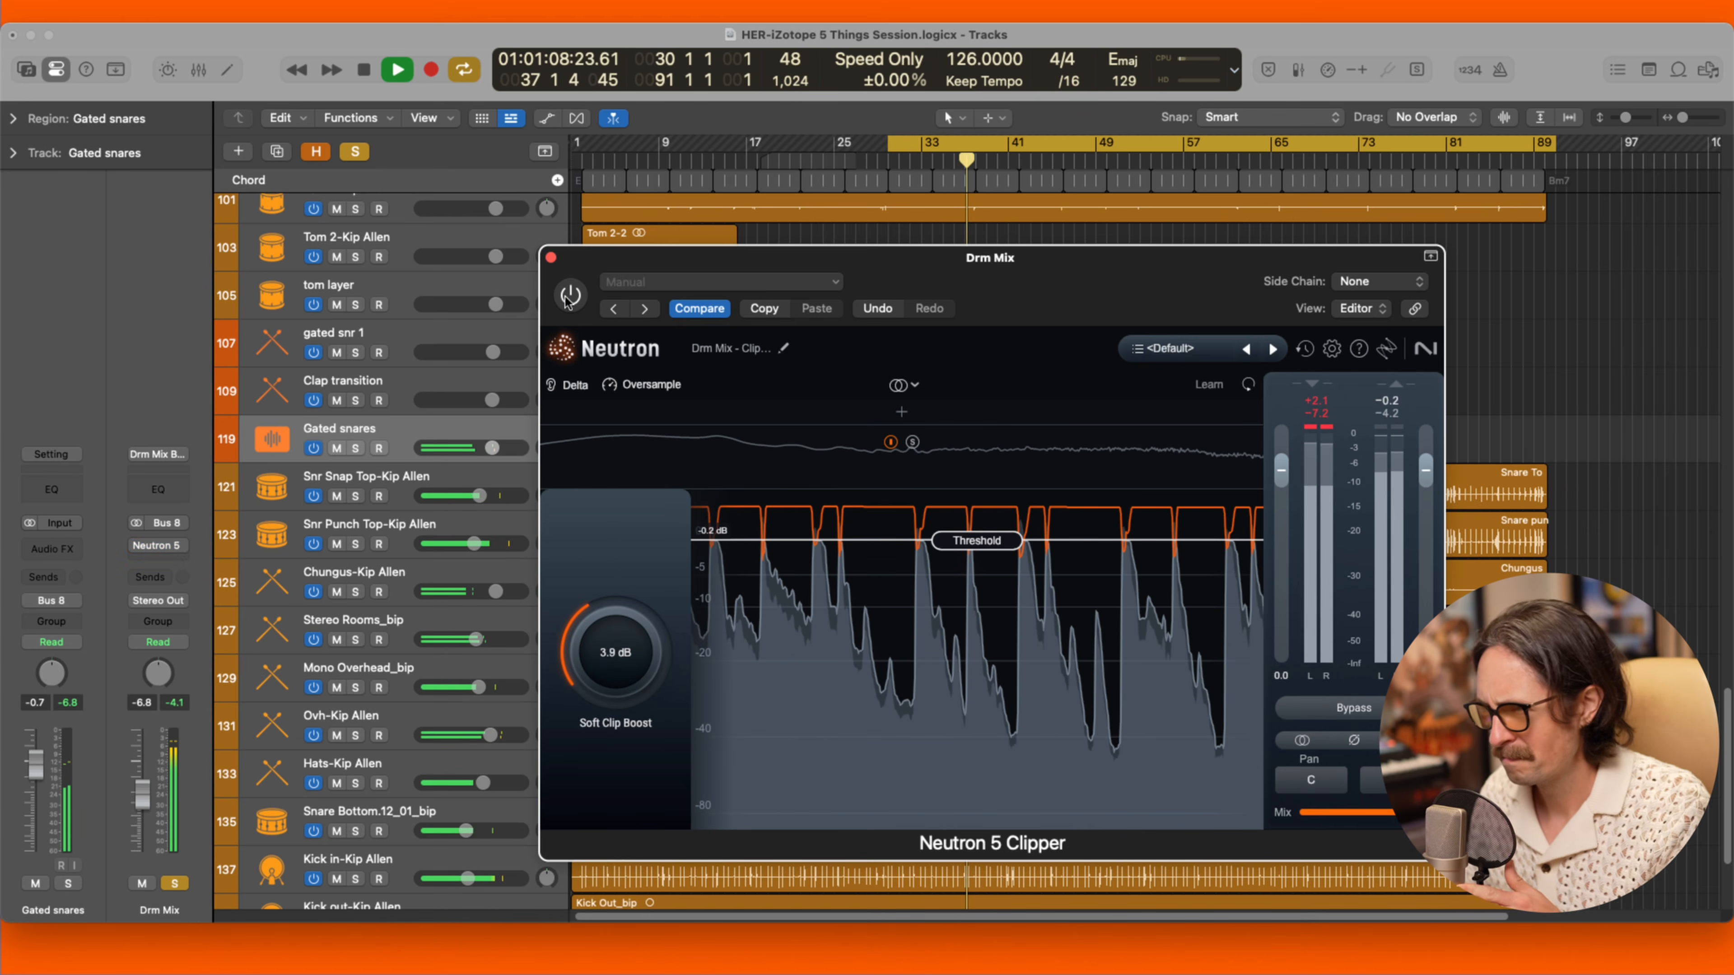
{"action": "key", "text": "space"}
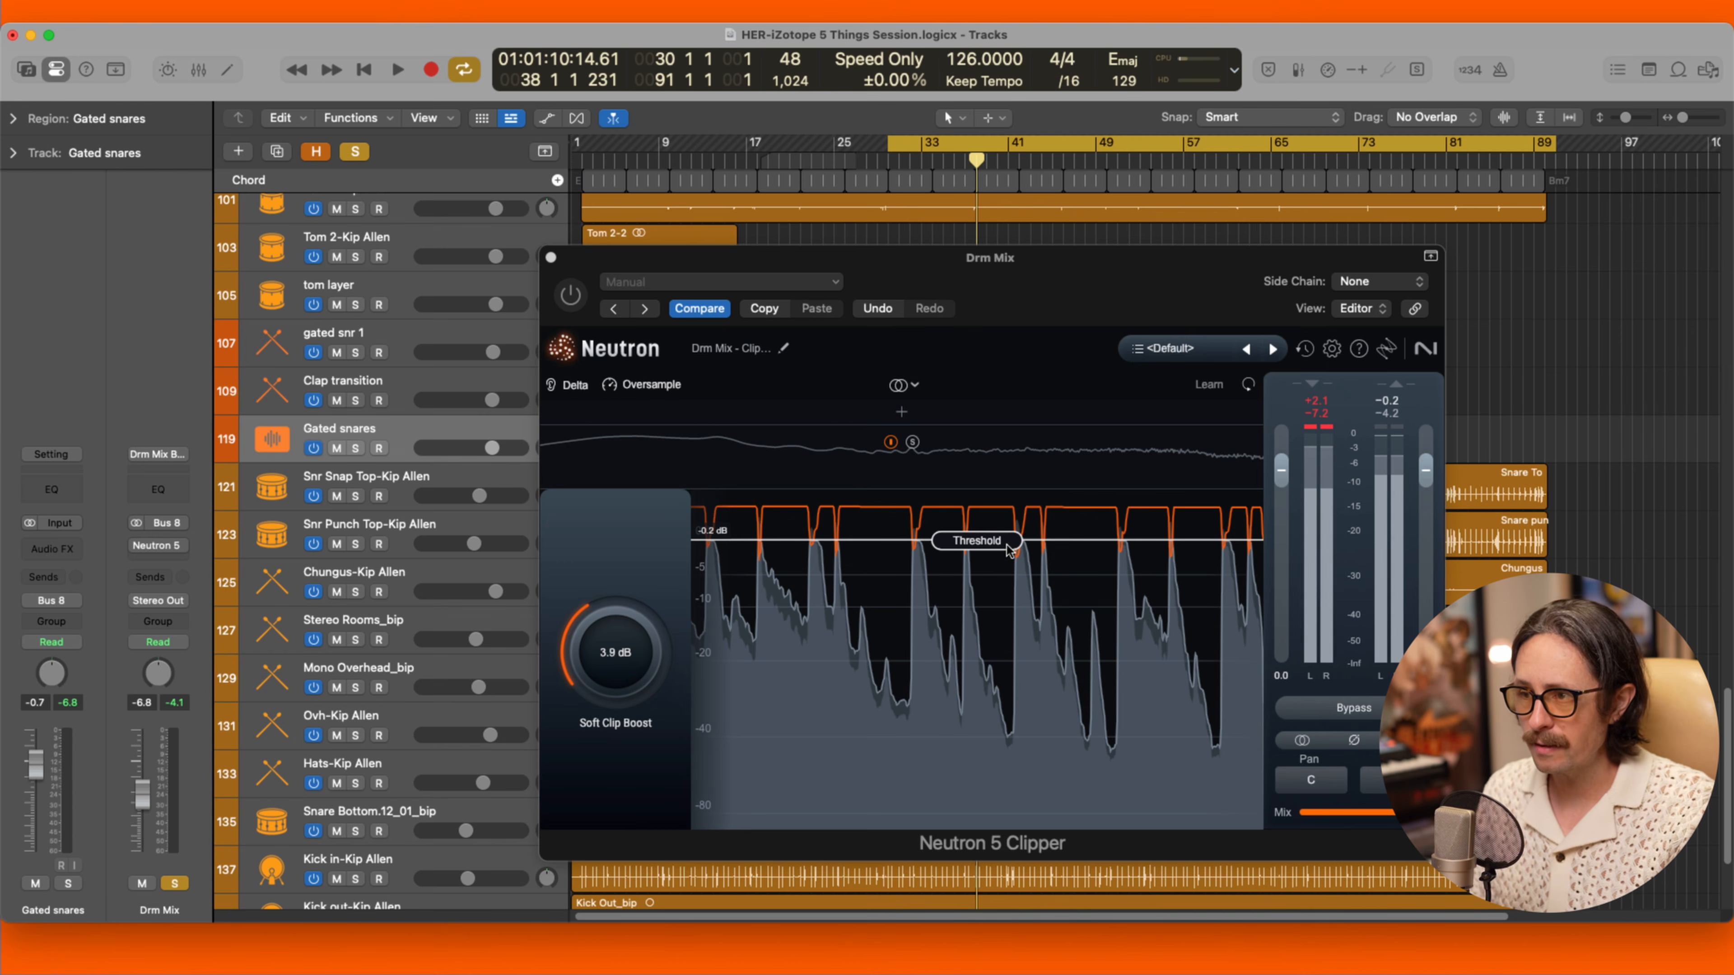
{"action": "left_click_drag", "start_coordinate": [1009, 550], "coordinate": [1010, 551]}
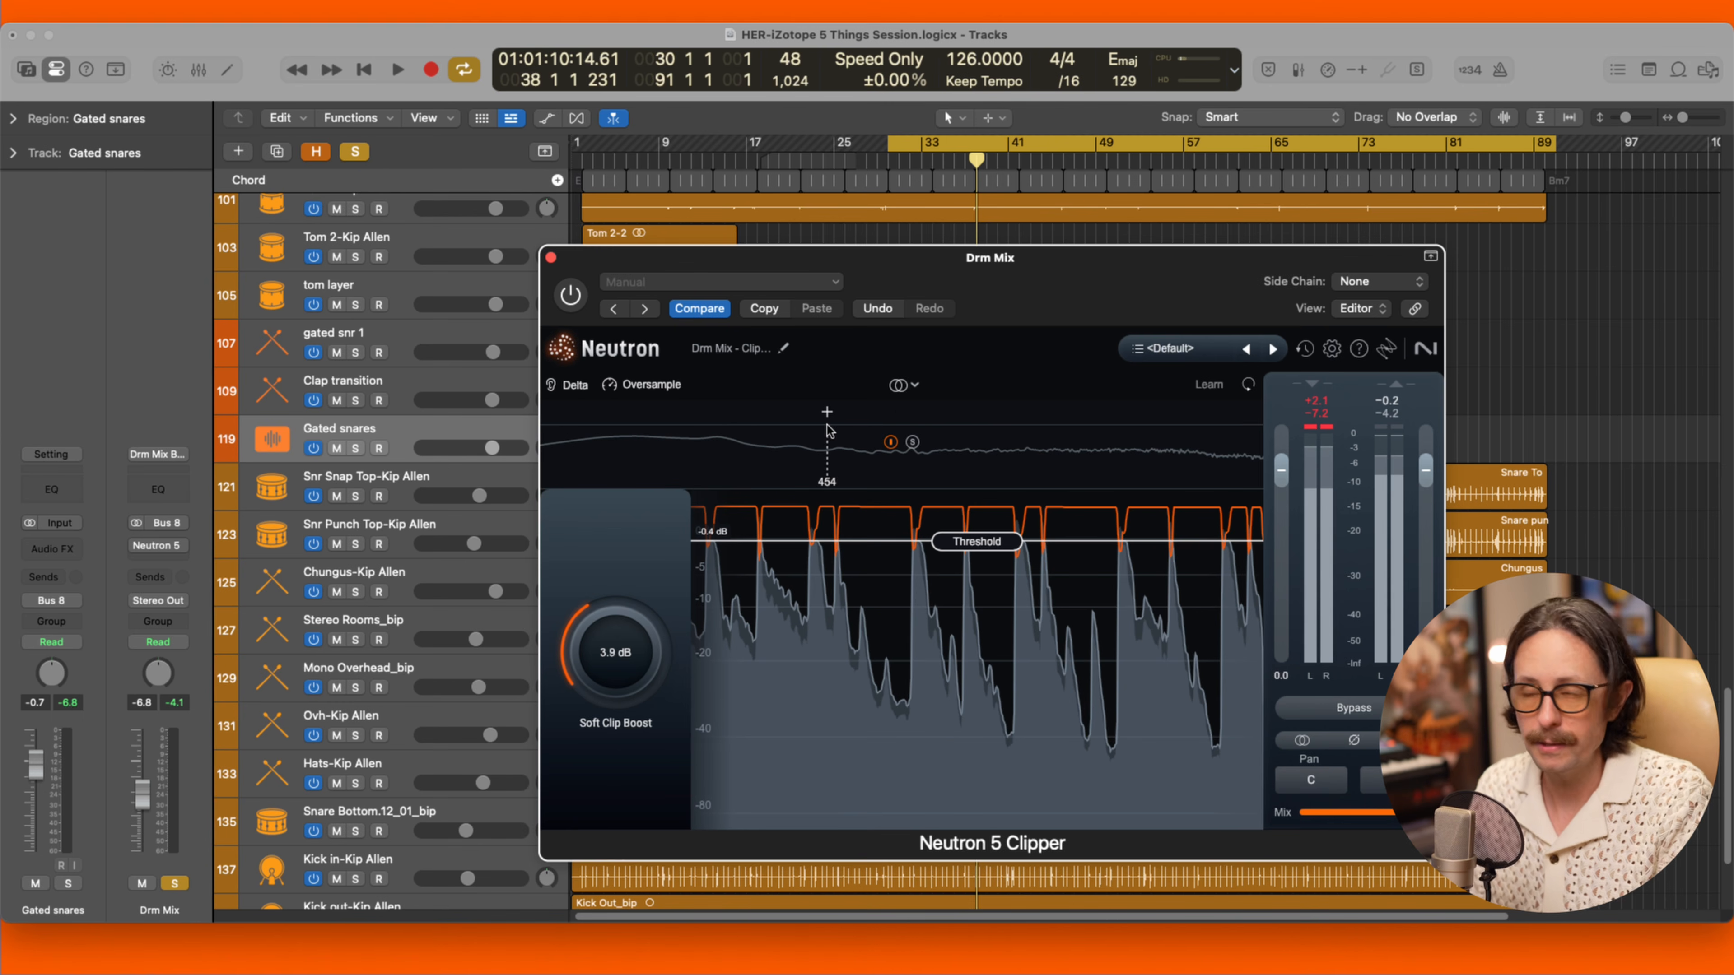
Split the Clipper into two frequency bands and adjust the crossover point in the low mids.
{"action": "left_click", "coordinate": [788, 411]}
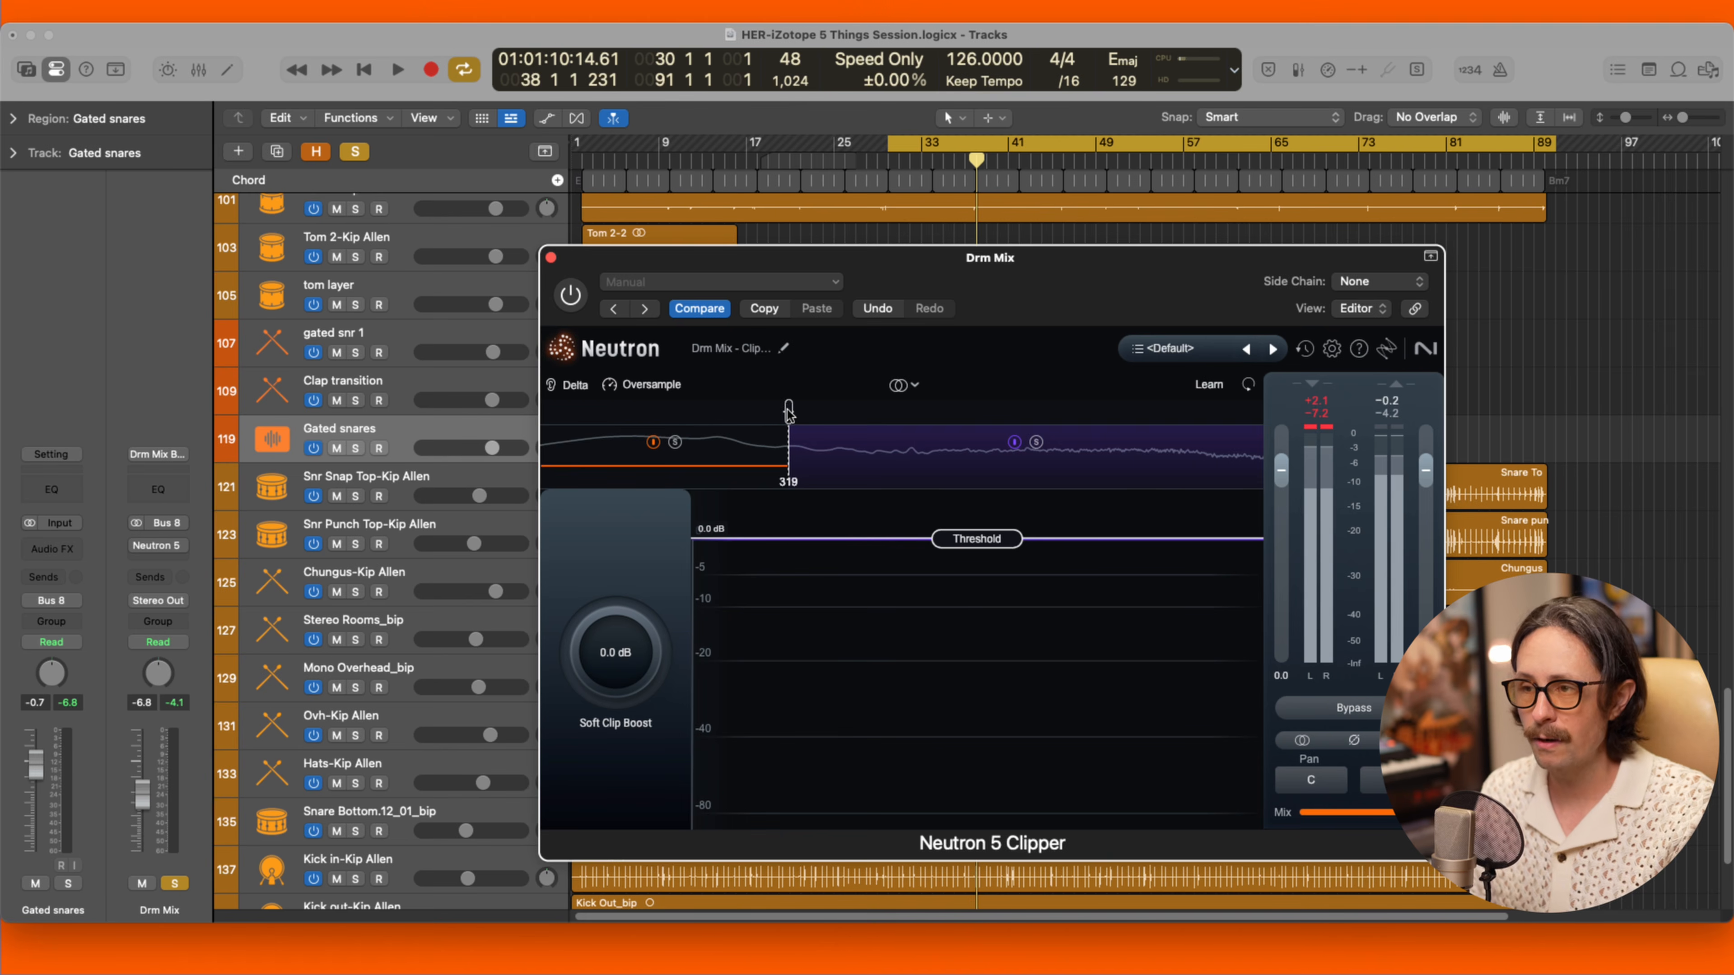
{"action": "left_click_drag", "start_coordinate": [788, 410], "coordinate": [758, 409]}
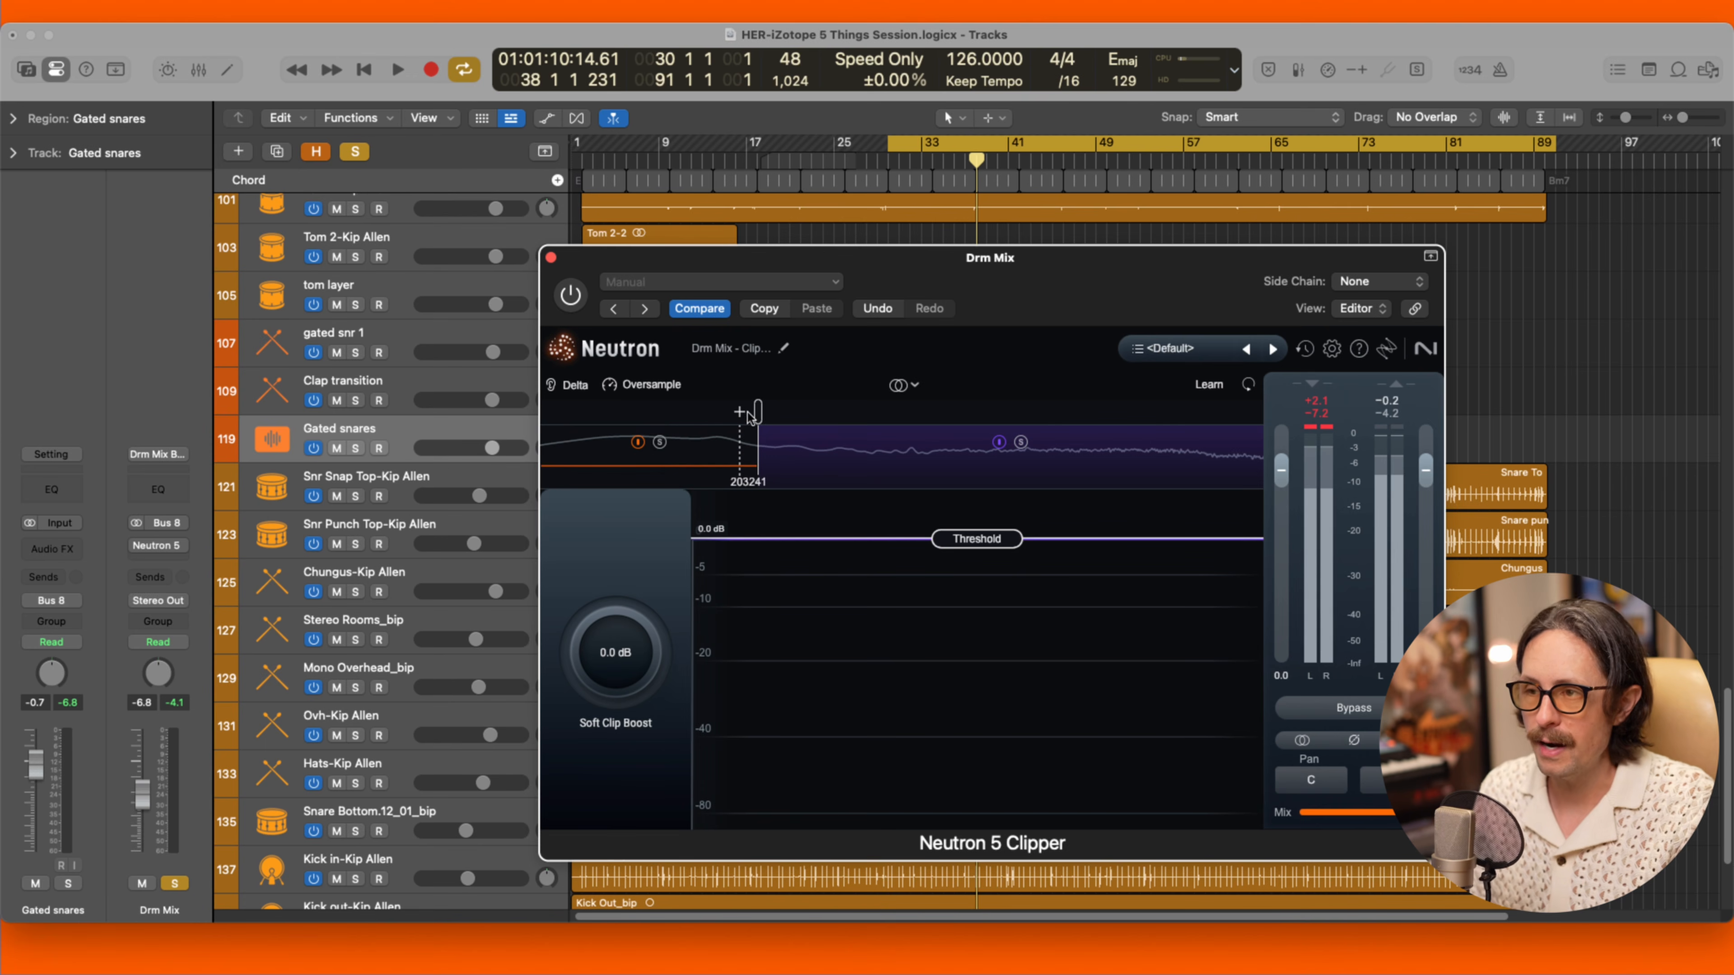
{"action": "left_click_drag", "start_coordinate": [758, 414], "coordinate": [772, 414]}
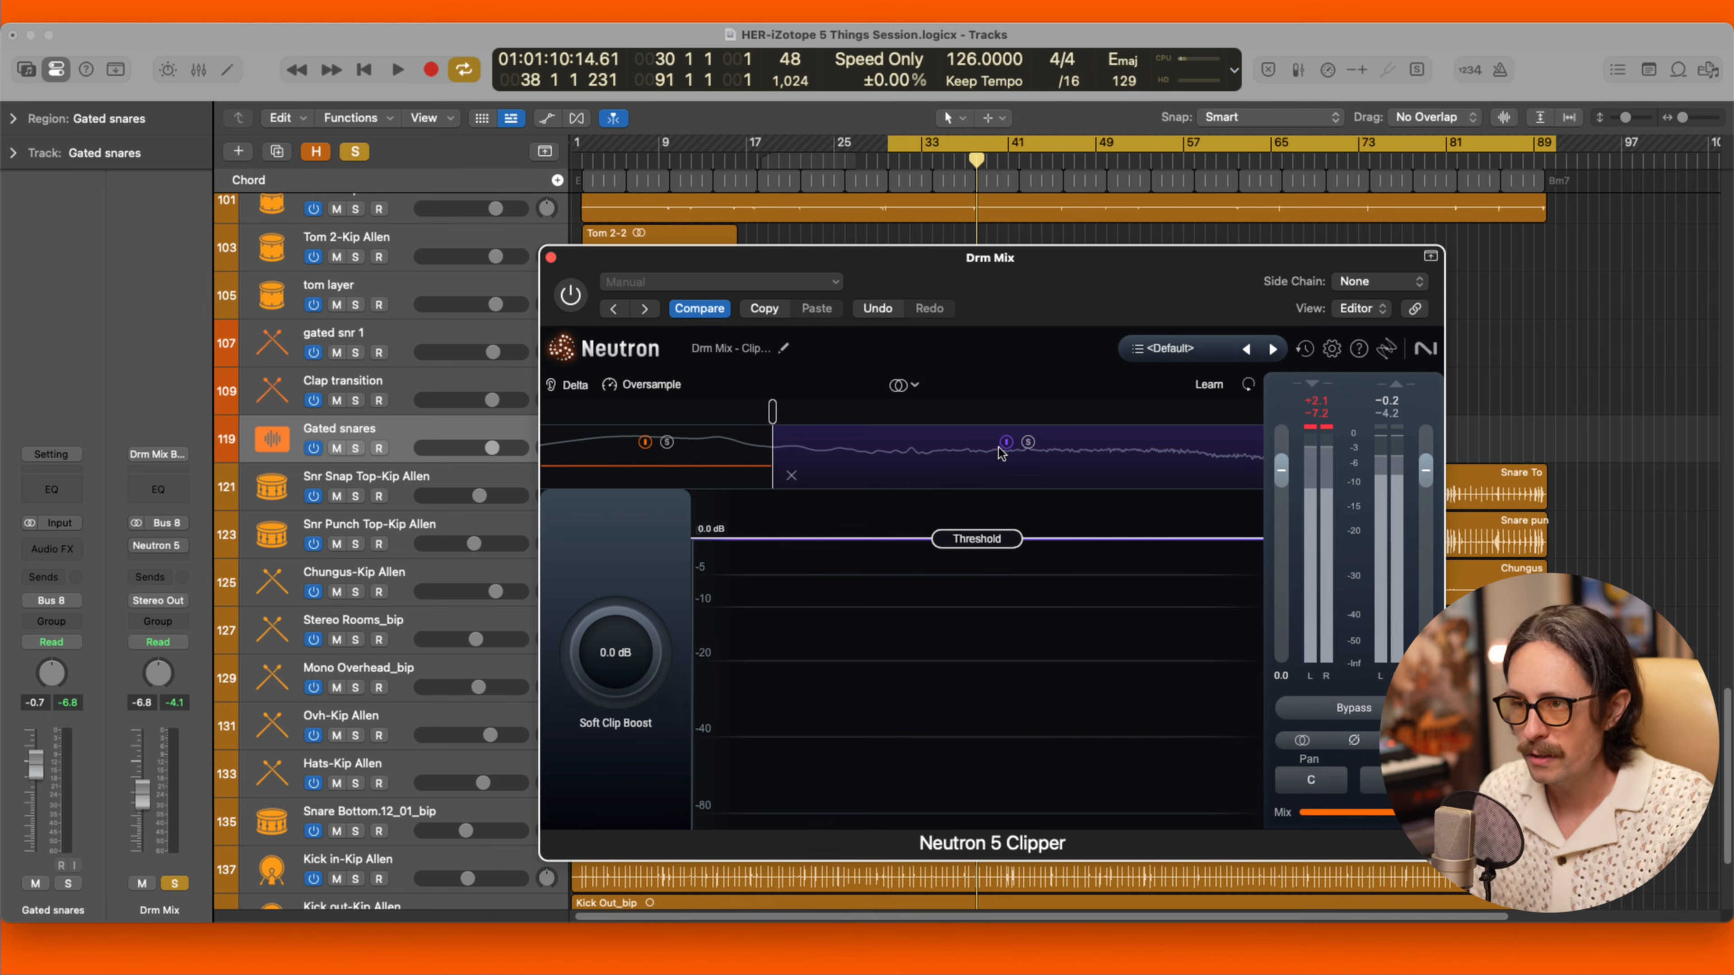
Solo the low band during playback, move the crossover to about 241 Hz, and set the low band's threshold to -0.1 dB.
{"action": "left_click", "coordinate": [667, 443]}
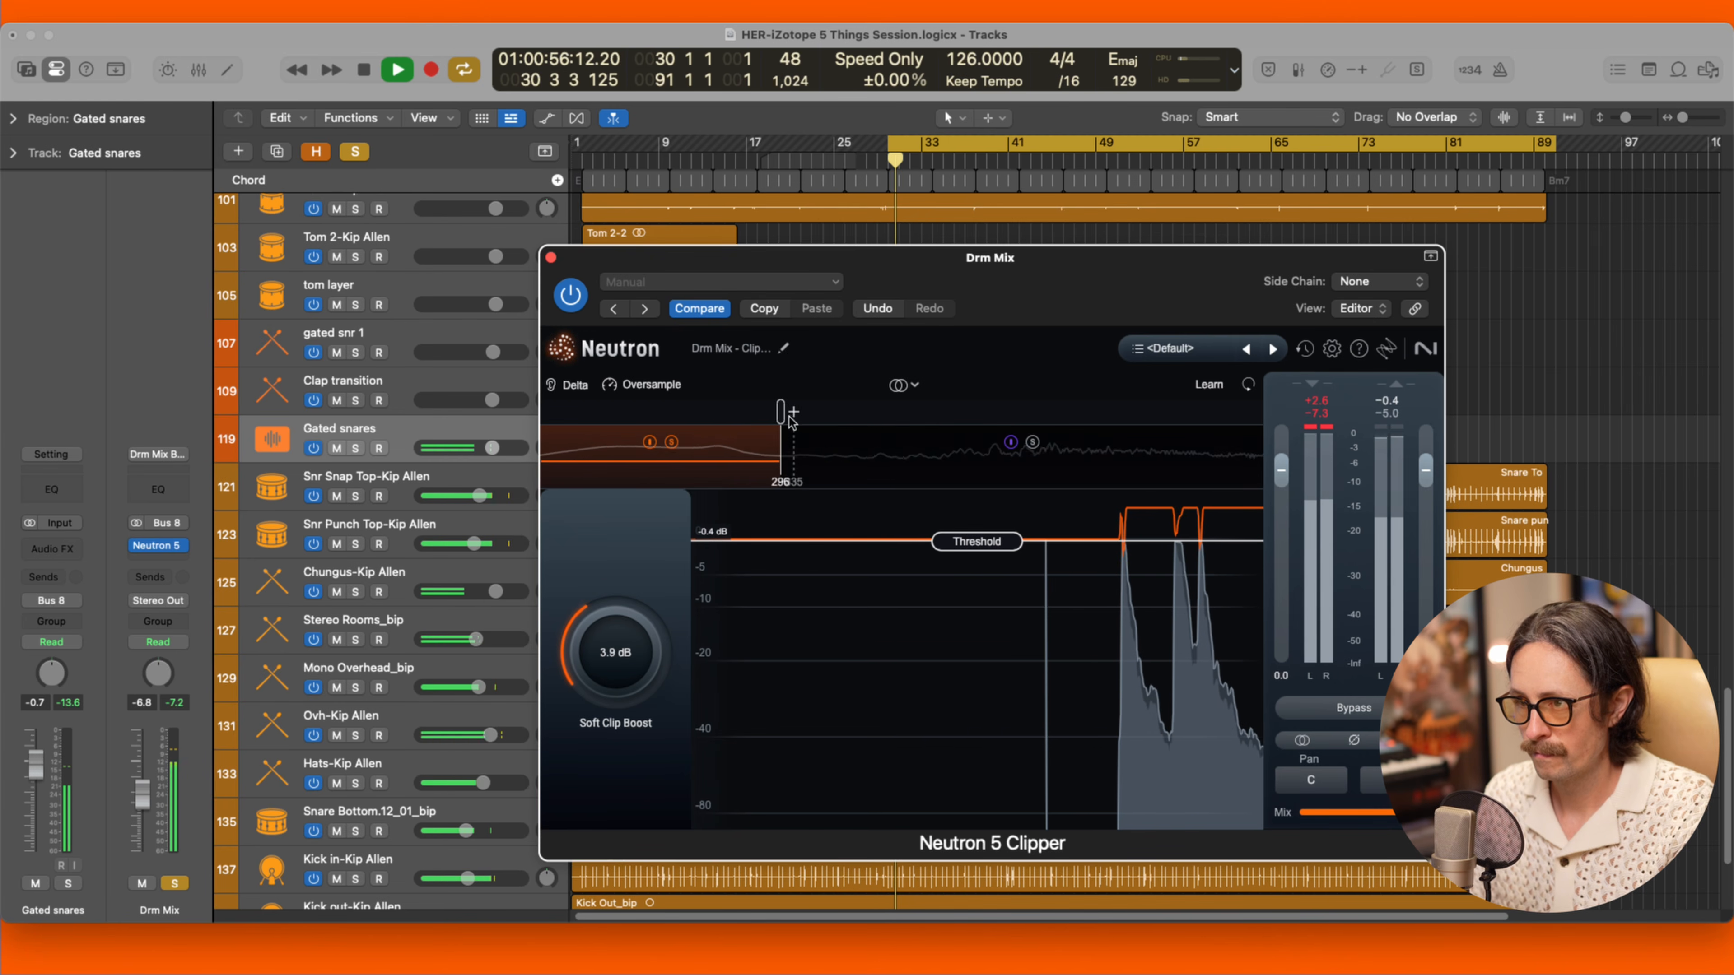
{"action": "mouse_move", "coordinate": [784, 414]}
{"action": "left_mouse_down"}
{"action": "mouse_move", "coordinate": [690, 425]}
{"action": "mouse_move", "coordinate": [763, 428]}
{"action": "left_mouse_up"}
{"action": "key", "text": "space"}
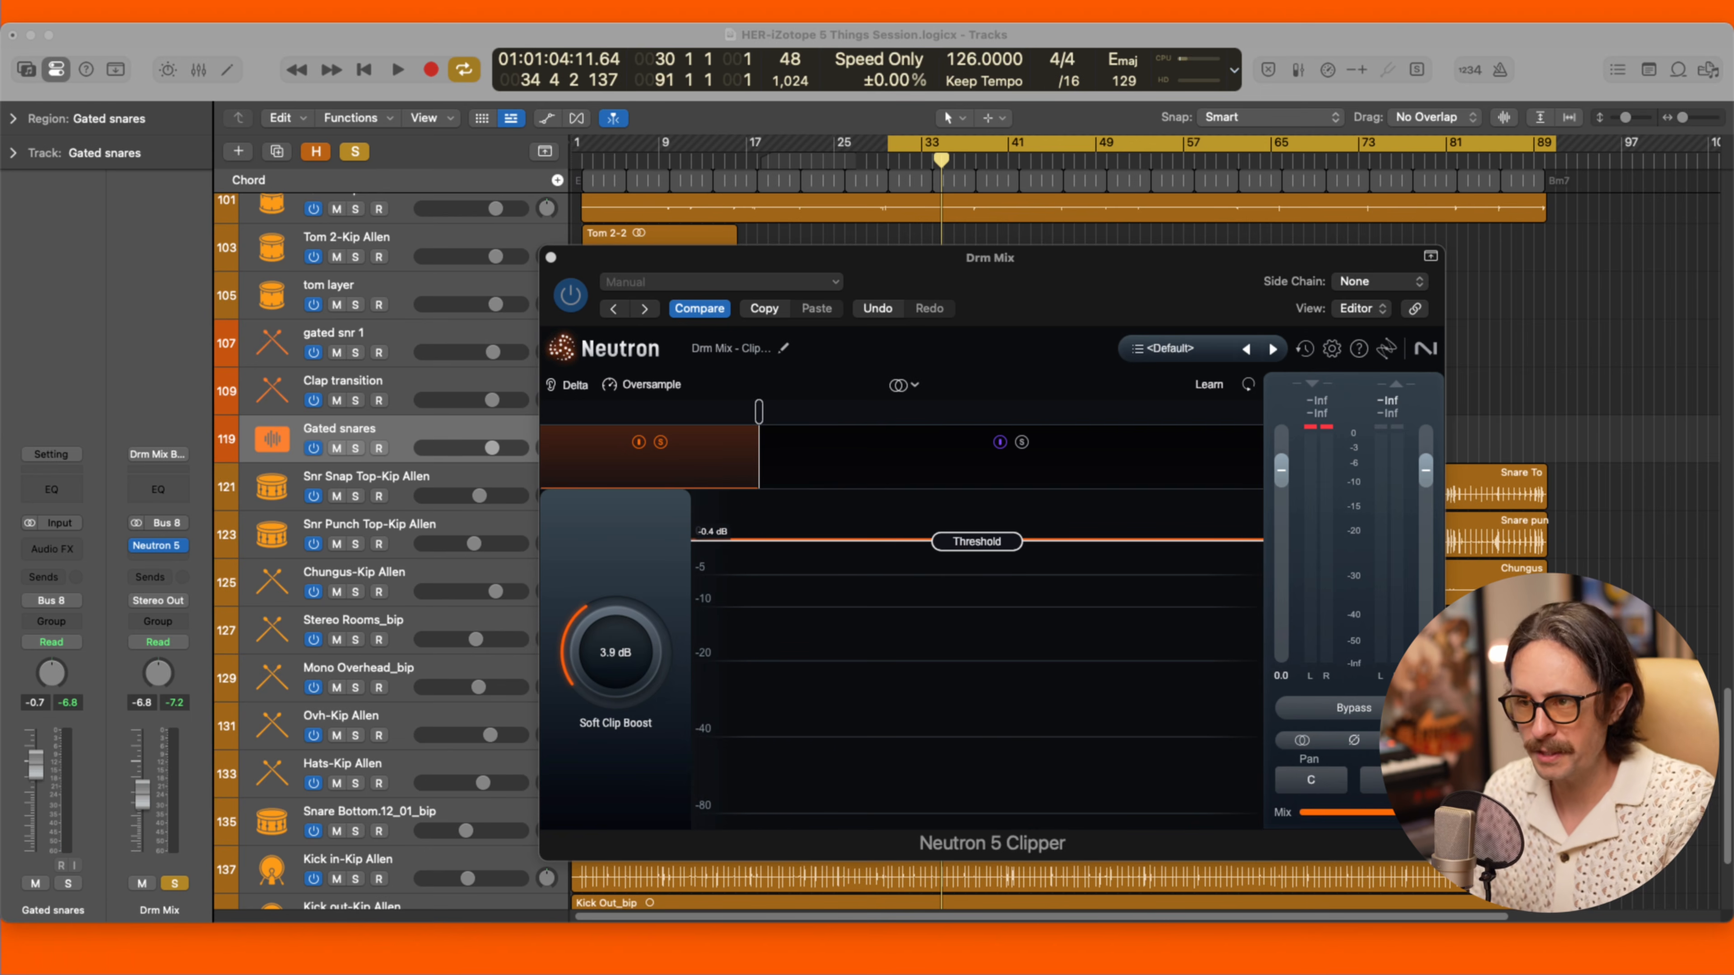
{"action": "left_click", "coordinate": [484, 505]}
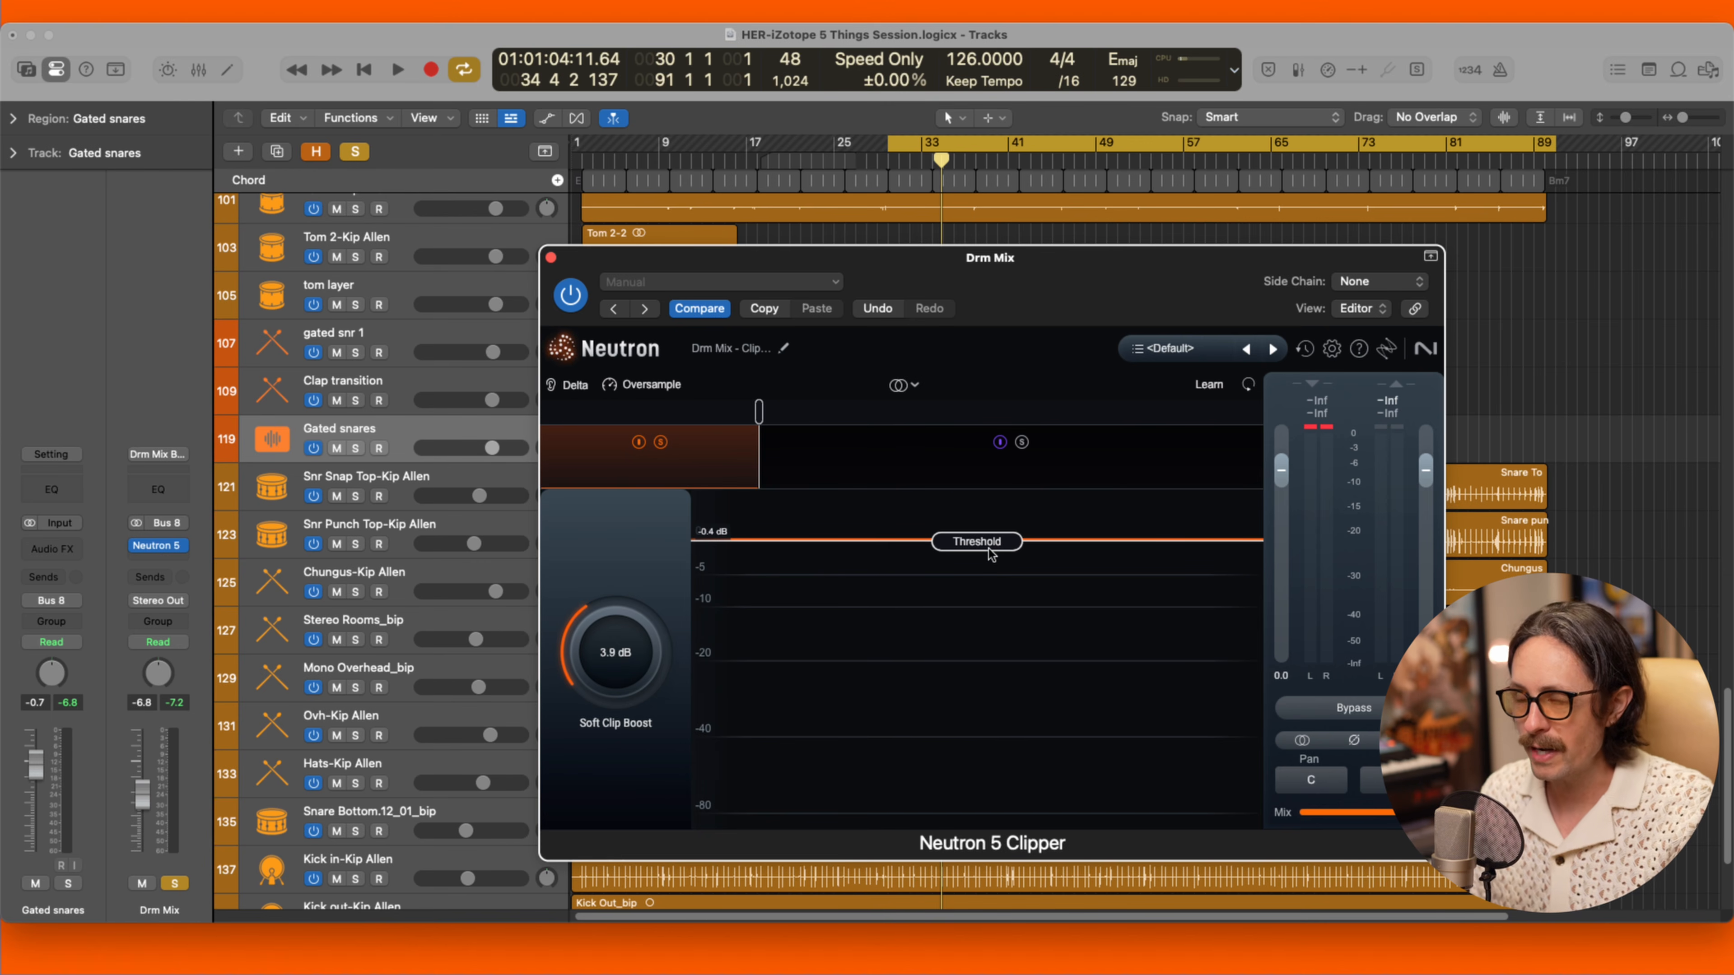
{"action": "left_click_drag", "start_coordinate": [988, 548], "coordinate": [990, 546]}
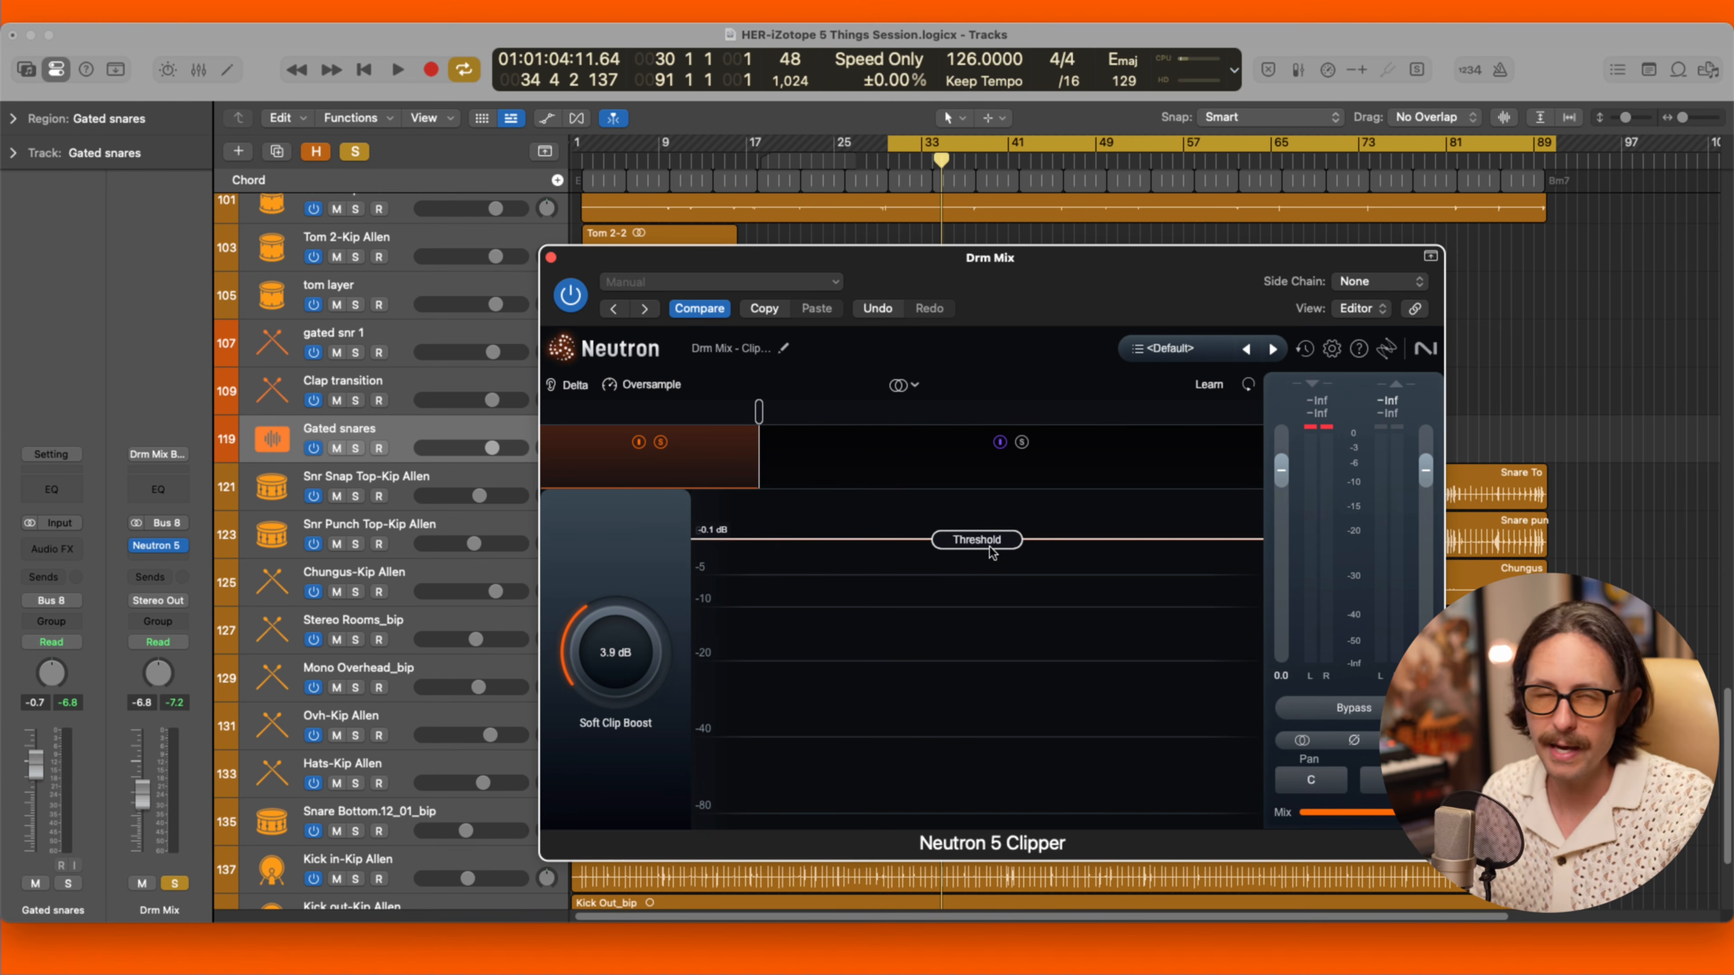
Solo the Clipper's high band and set its threshold to -4.5 dB and Soft Clip Boost to 2.0 dB during playback.
{"action": "left_click", "coordinate": [882, 440]}
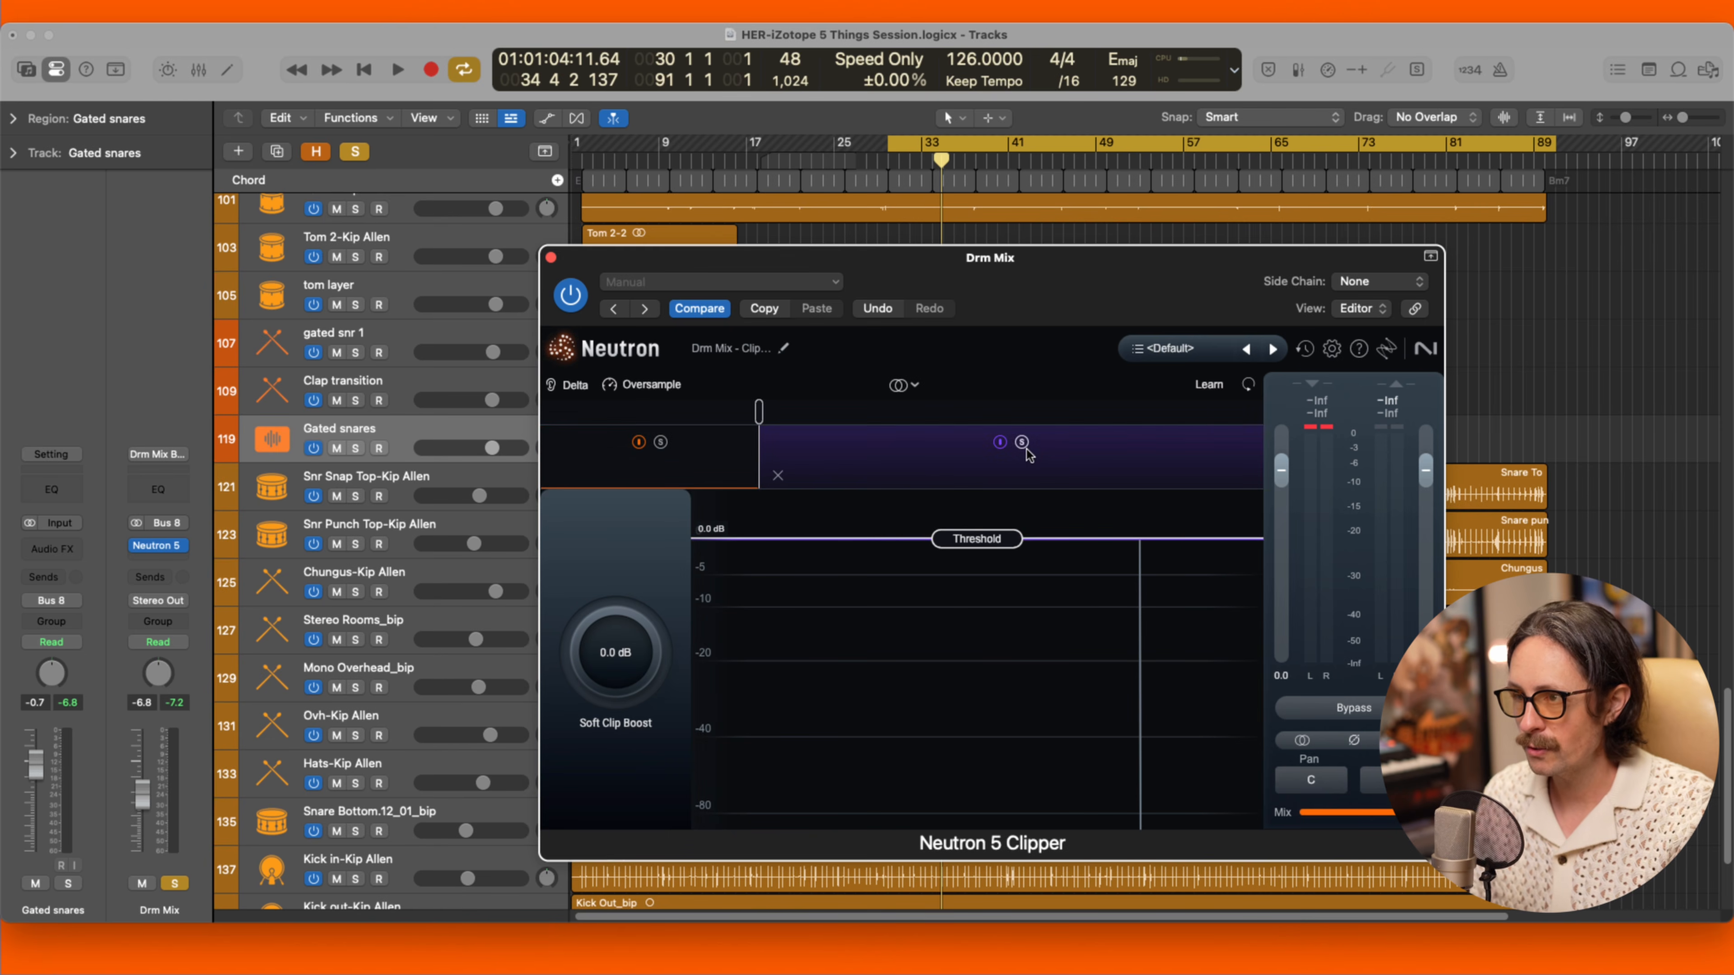
{"action": "key", "text": "space"}
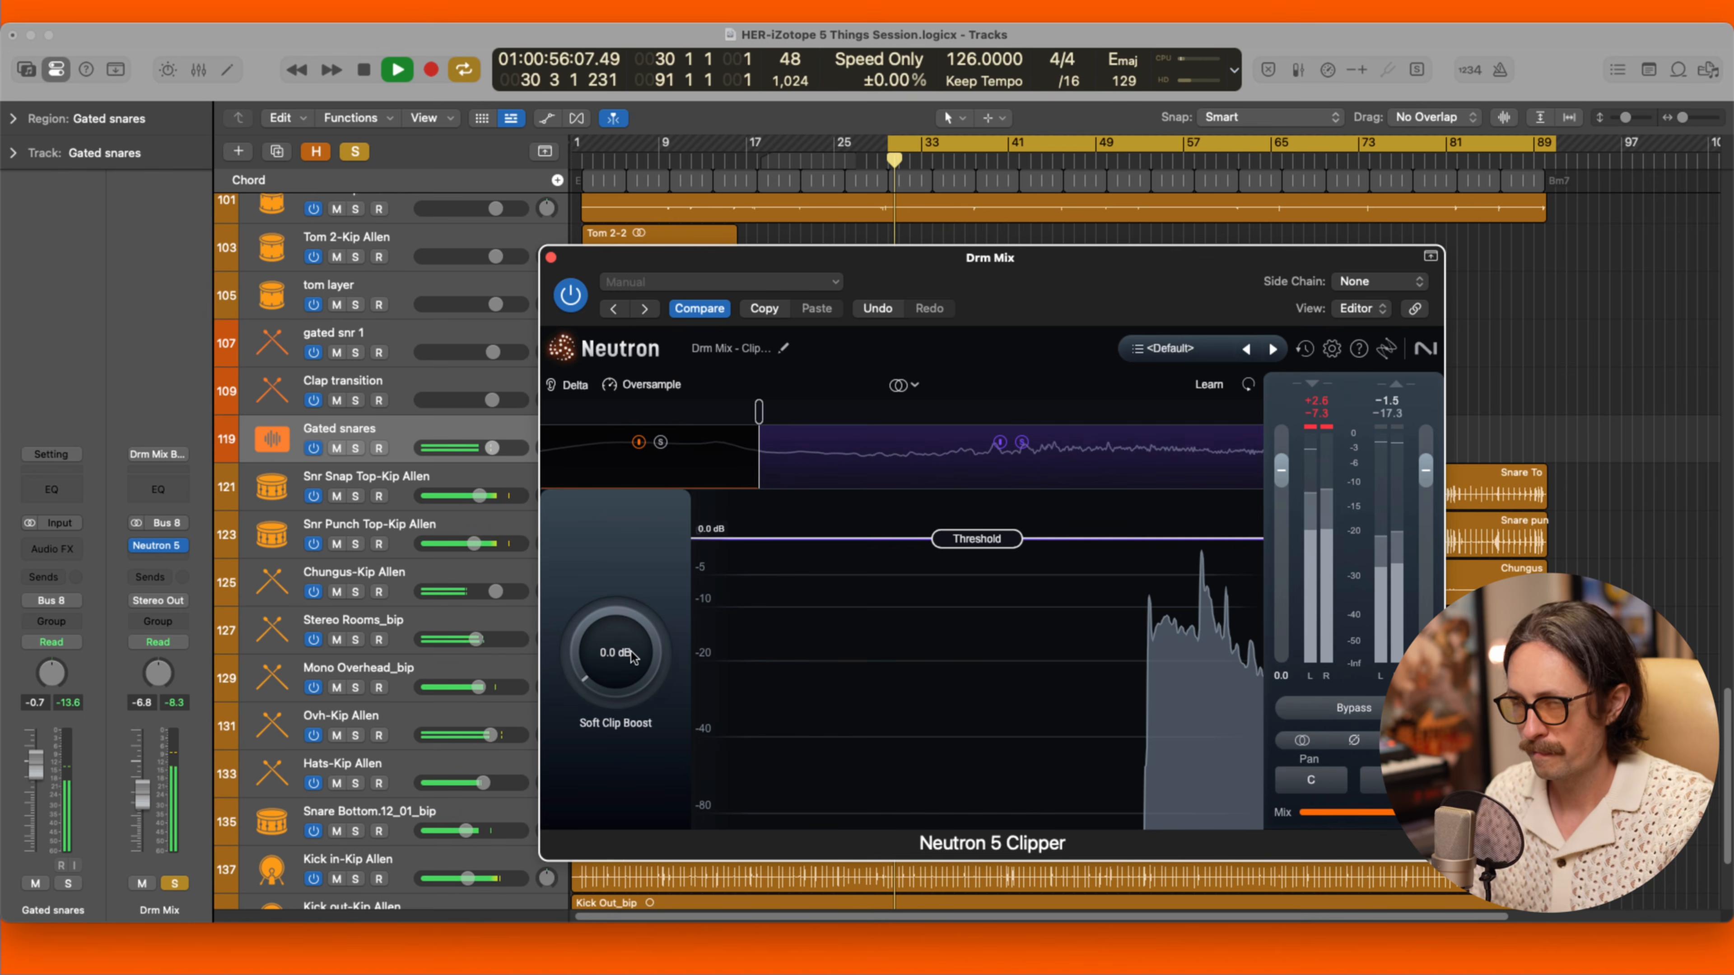
{"action": "left_click_drag", "start_coordinate": [631, 665], "coordinate": [632, 645]}
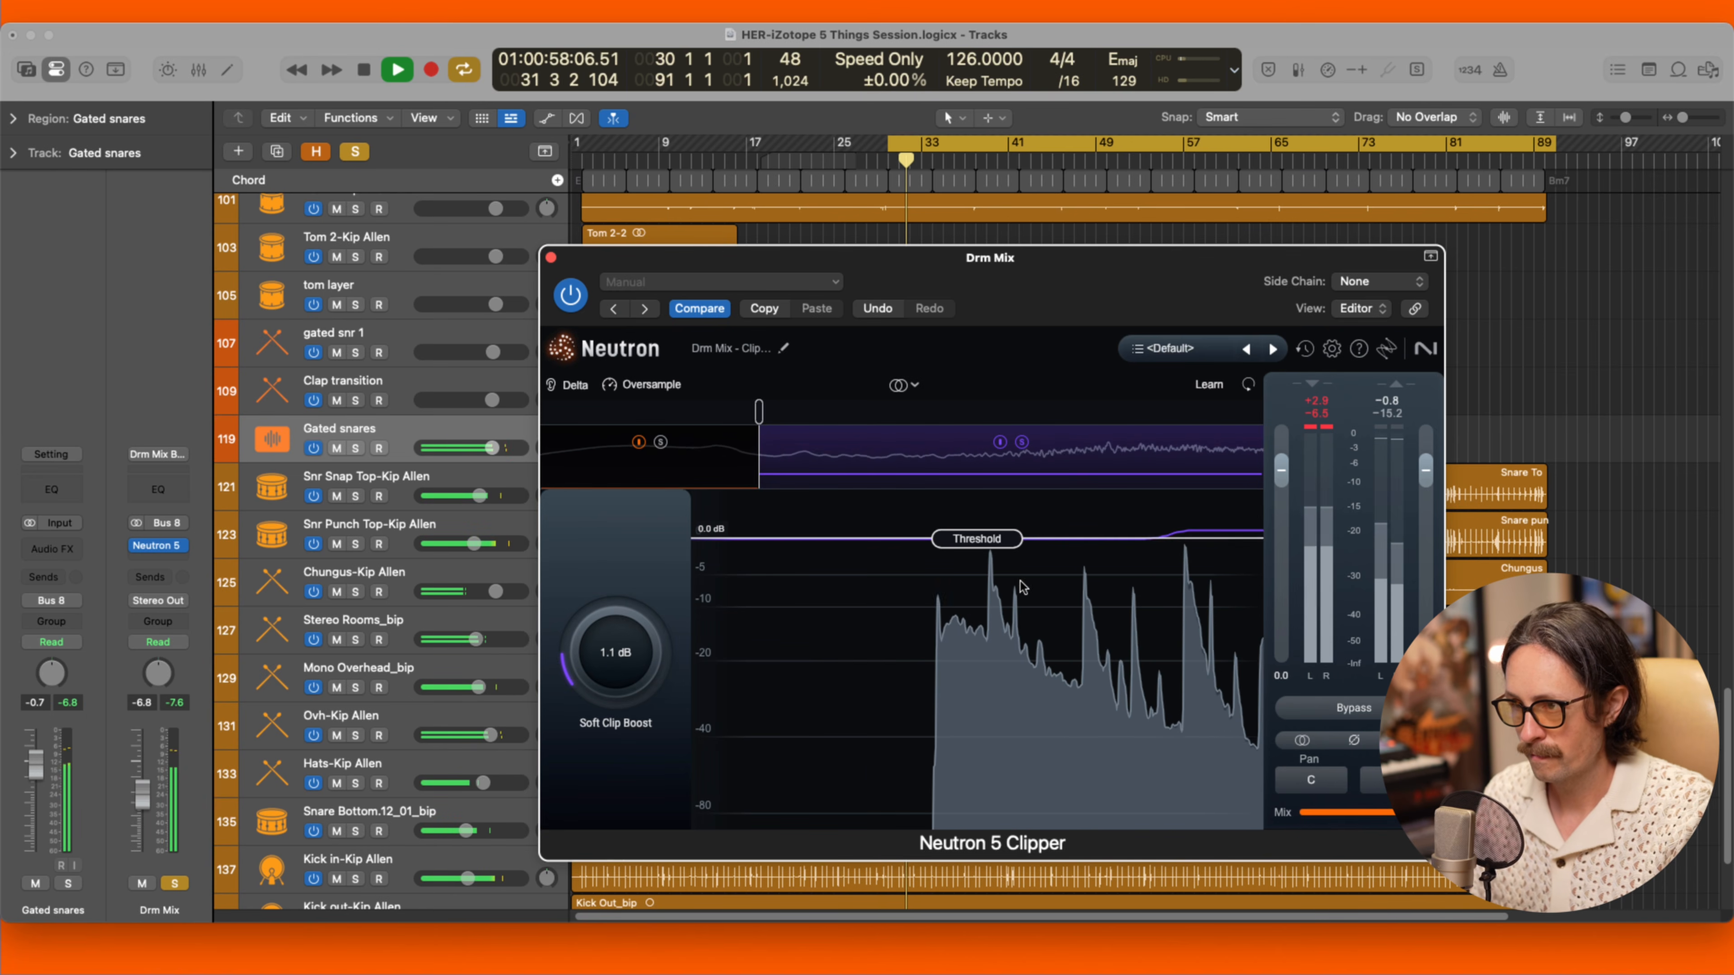
{"action": "left_click_drag", "start_coordinate": [996, 547], "coordinate": [1001, 580]}
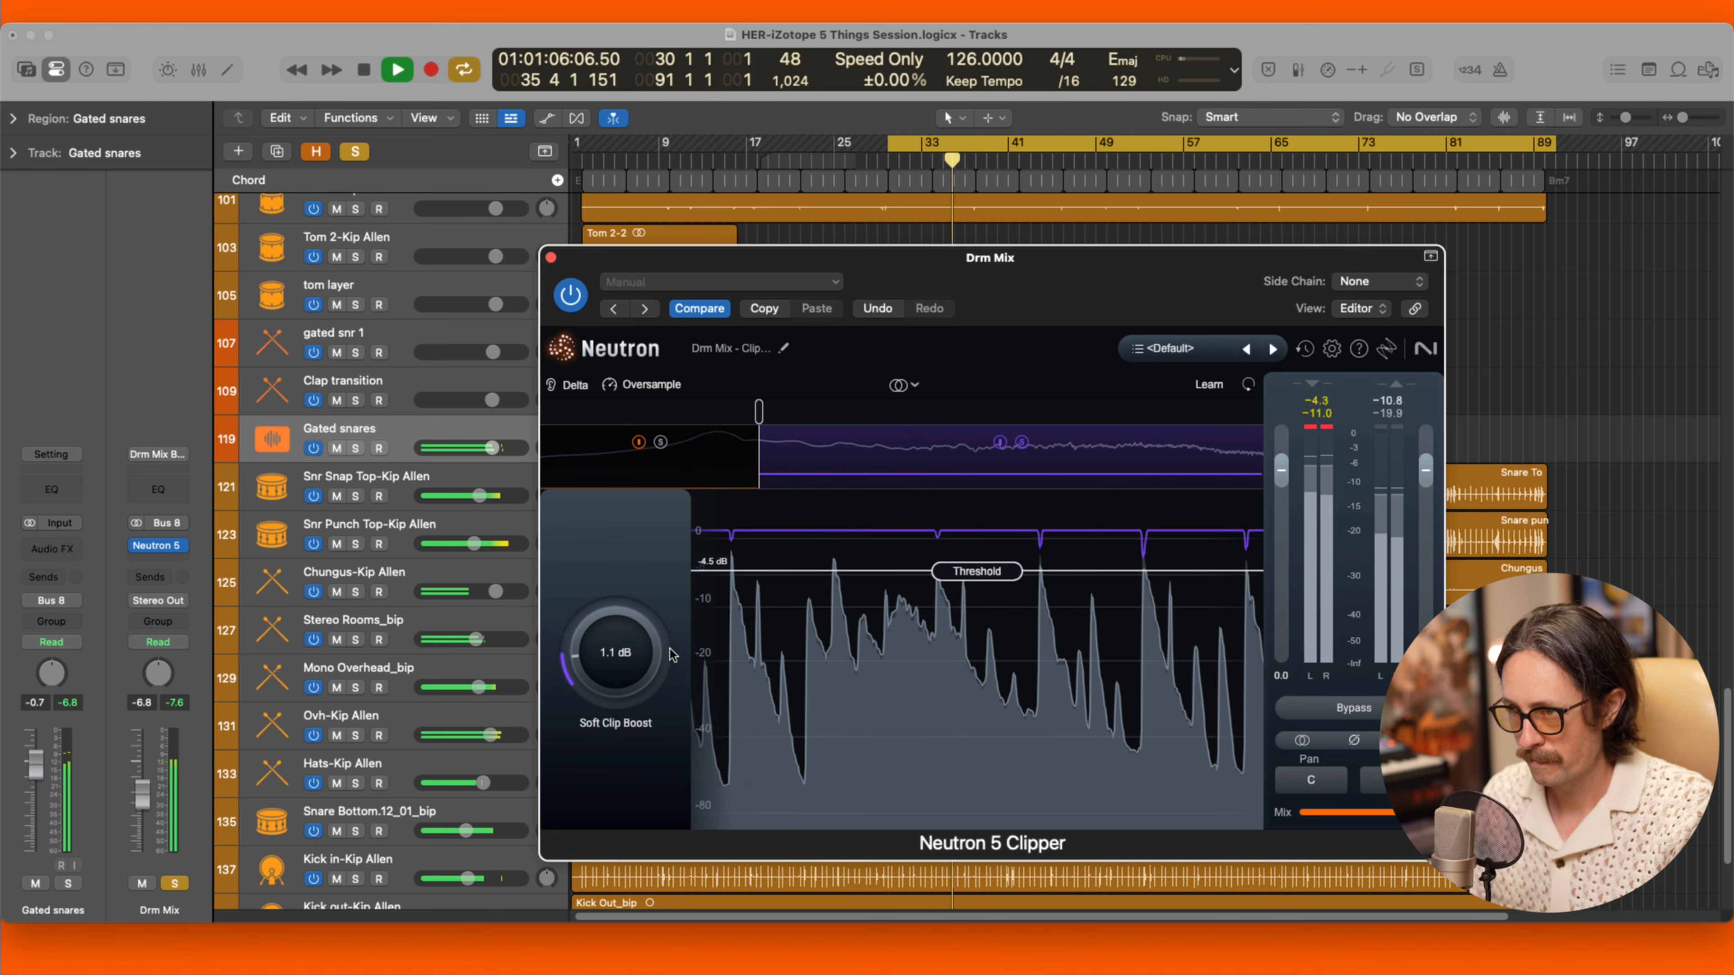
{"action": "left_click_drag", "start_coordinate": [621, 654], "coordinate": [622, 634]}
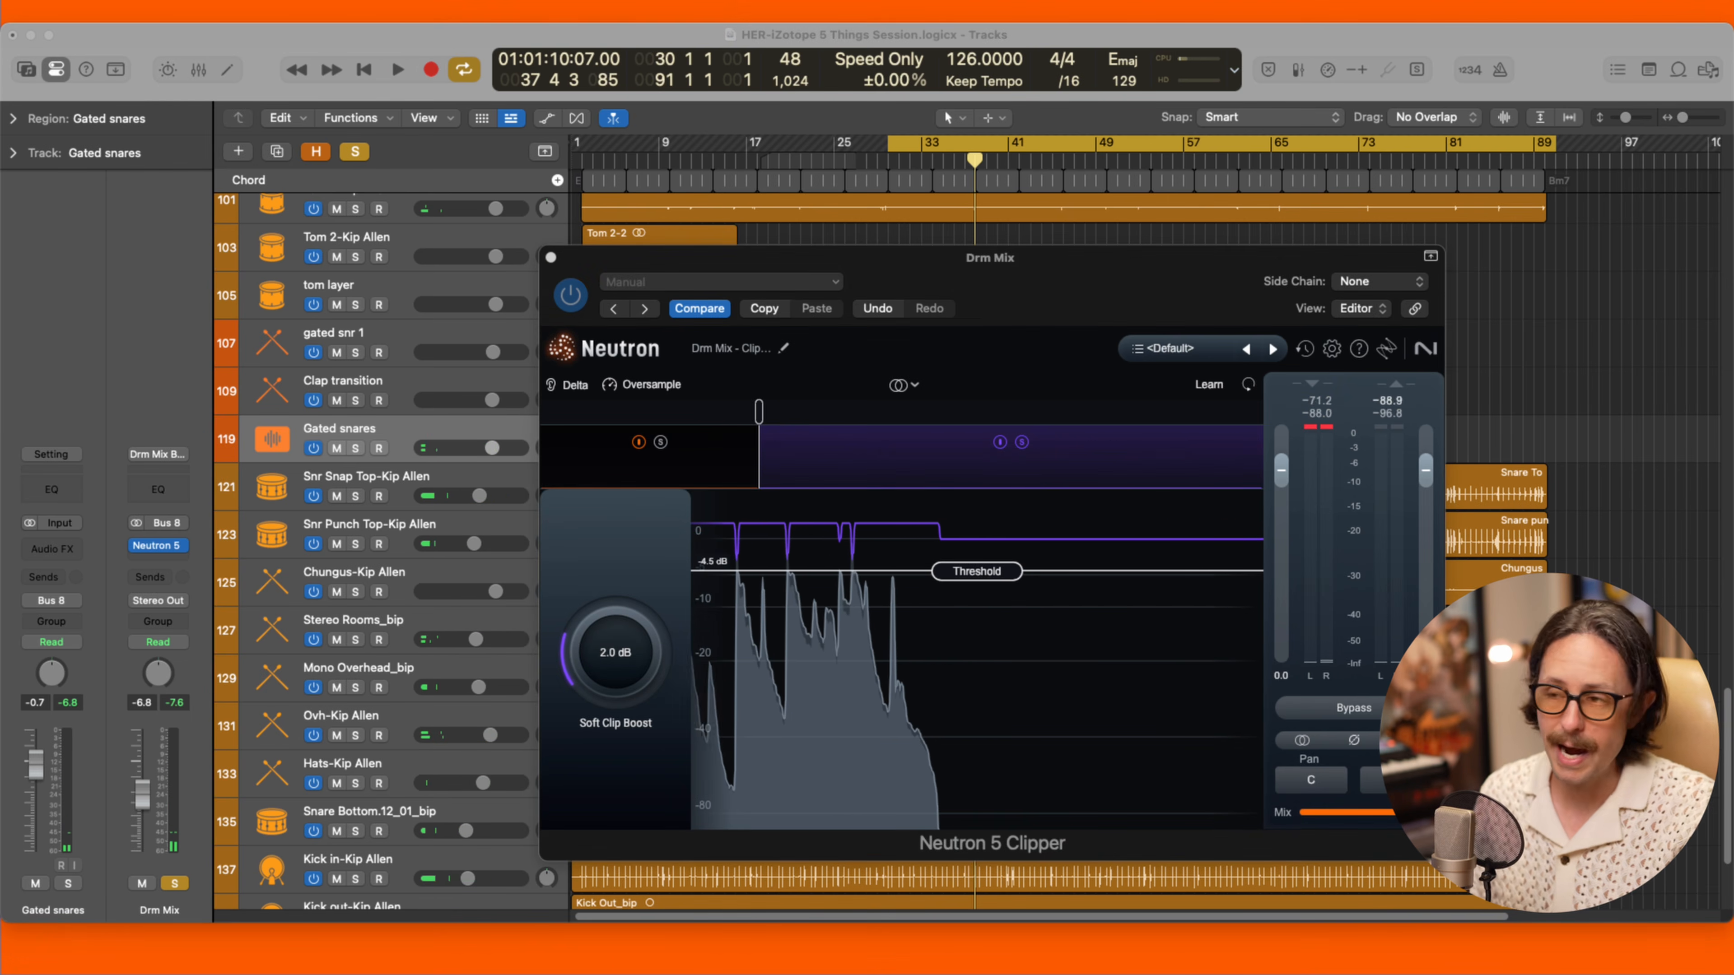
Compare the soloed drum bus with both bands playing and the Clipper bypassed and enabled, showing the low band.
{"action": "left_click", "coordinate": [1045, 606]}
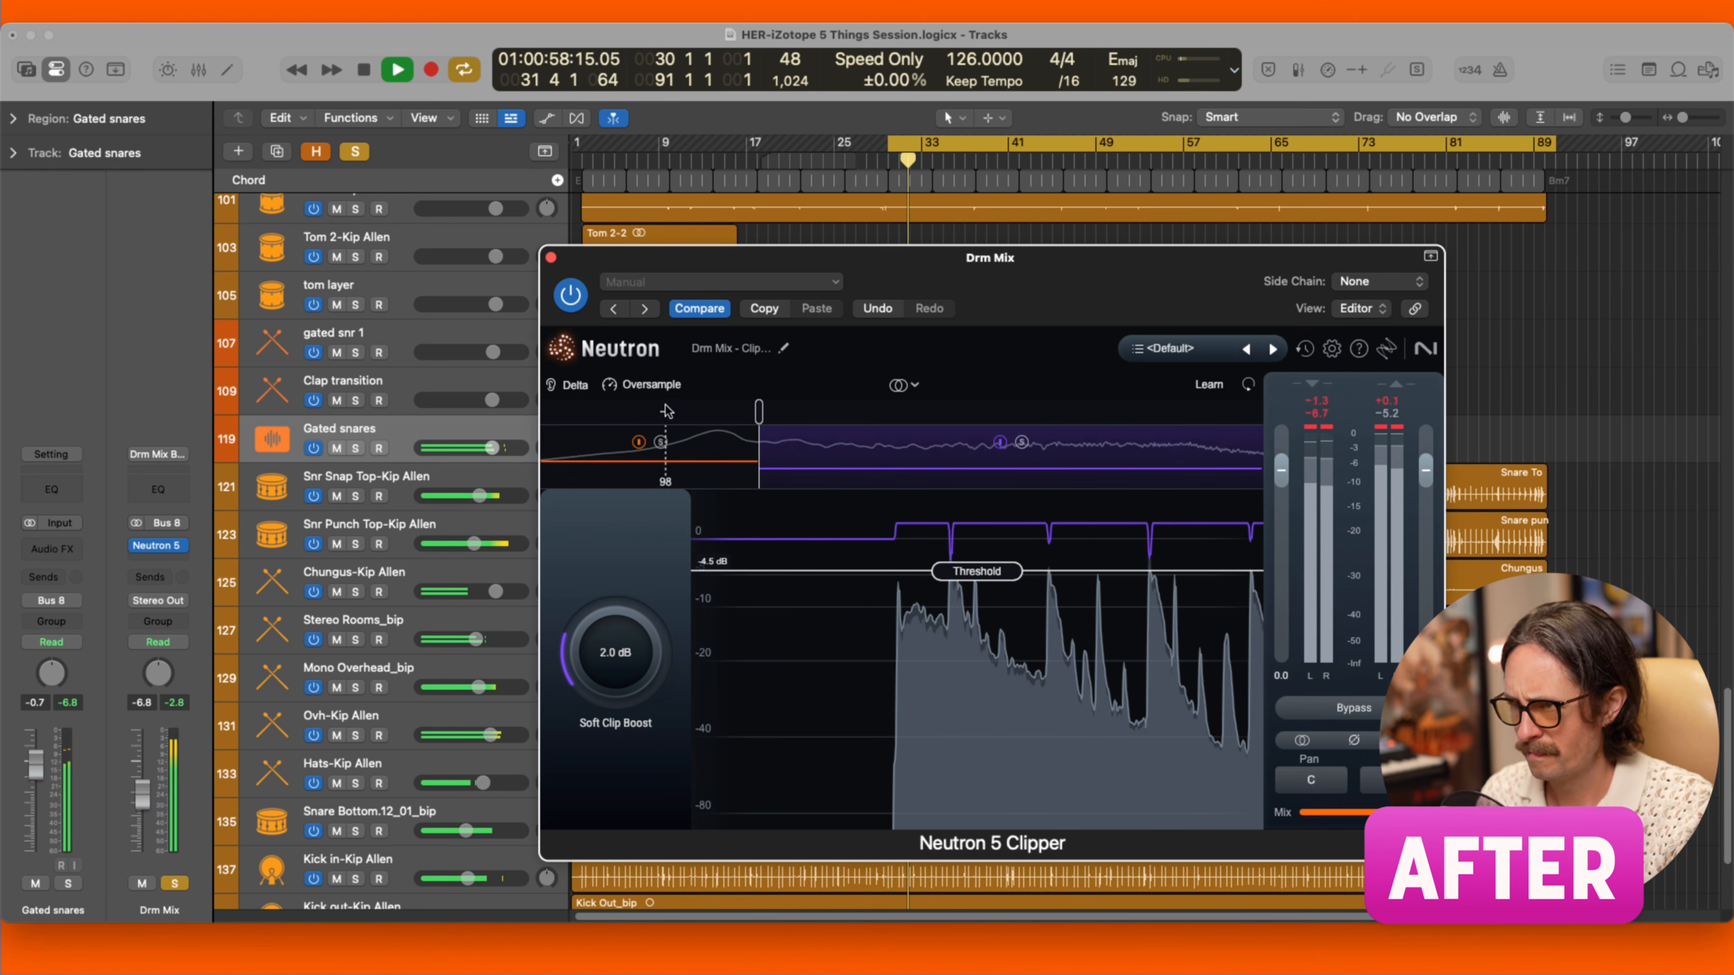
{"action": "left_click", "coordinate": [683, 462]}
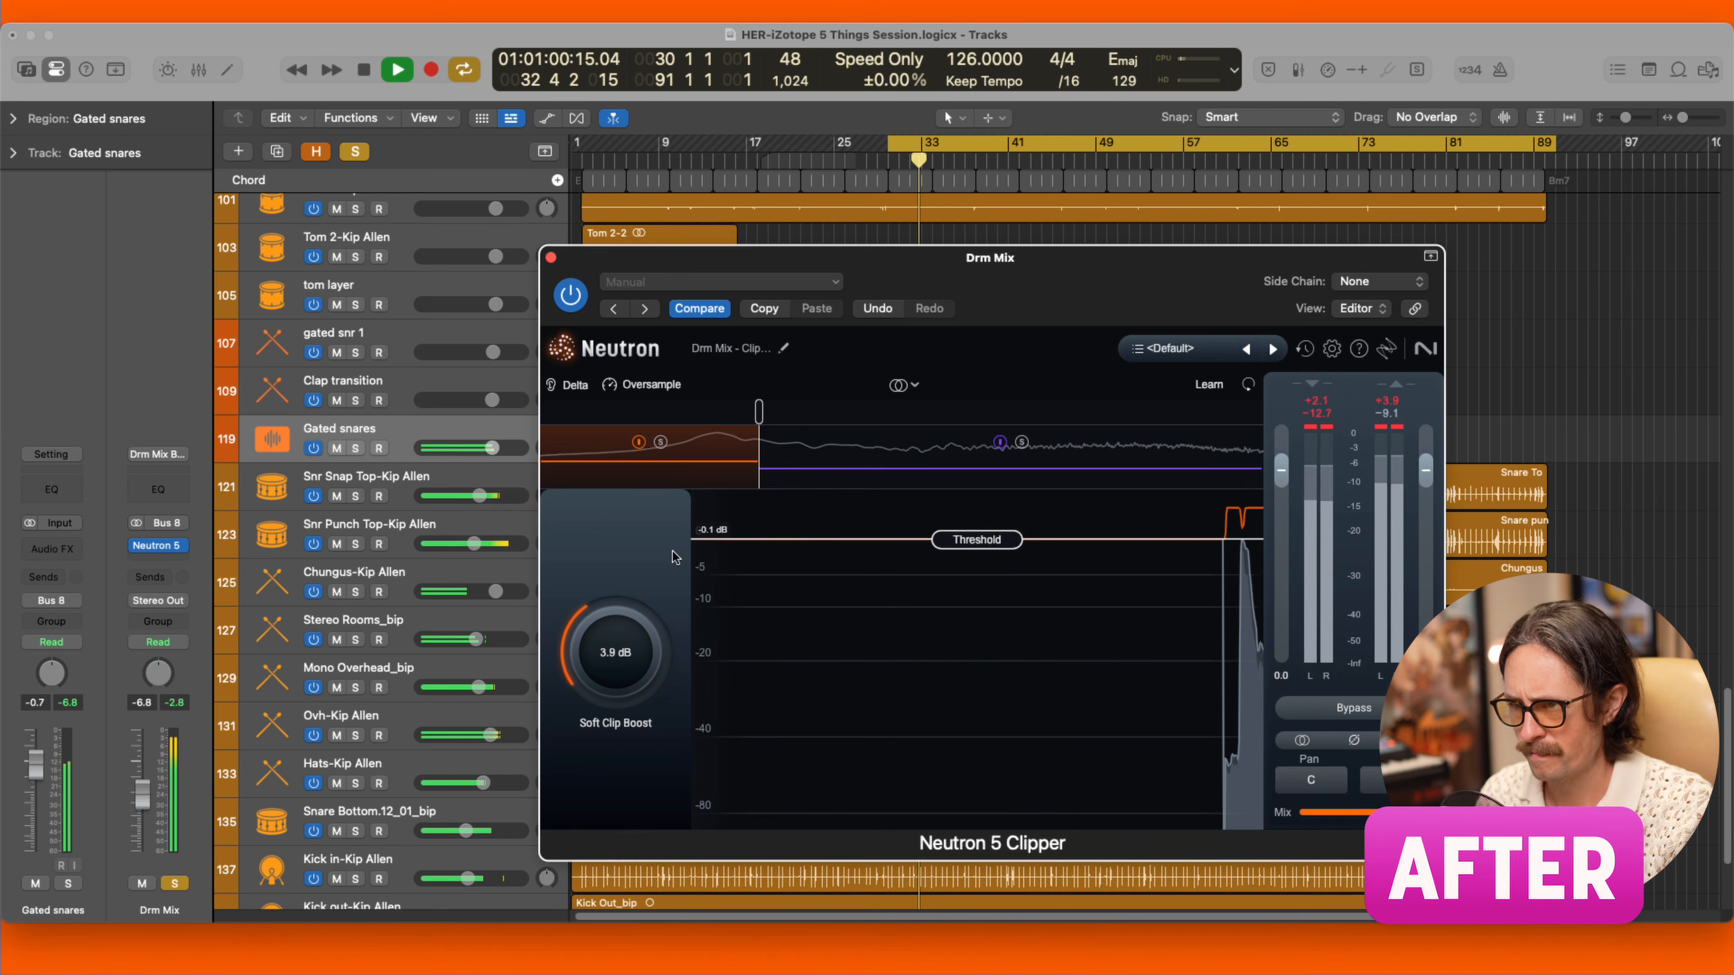
{"action": "left_click", "coordinate": [572, 296]}
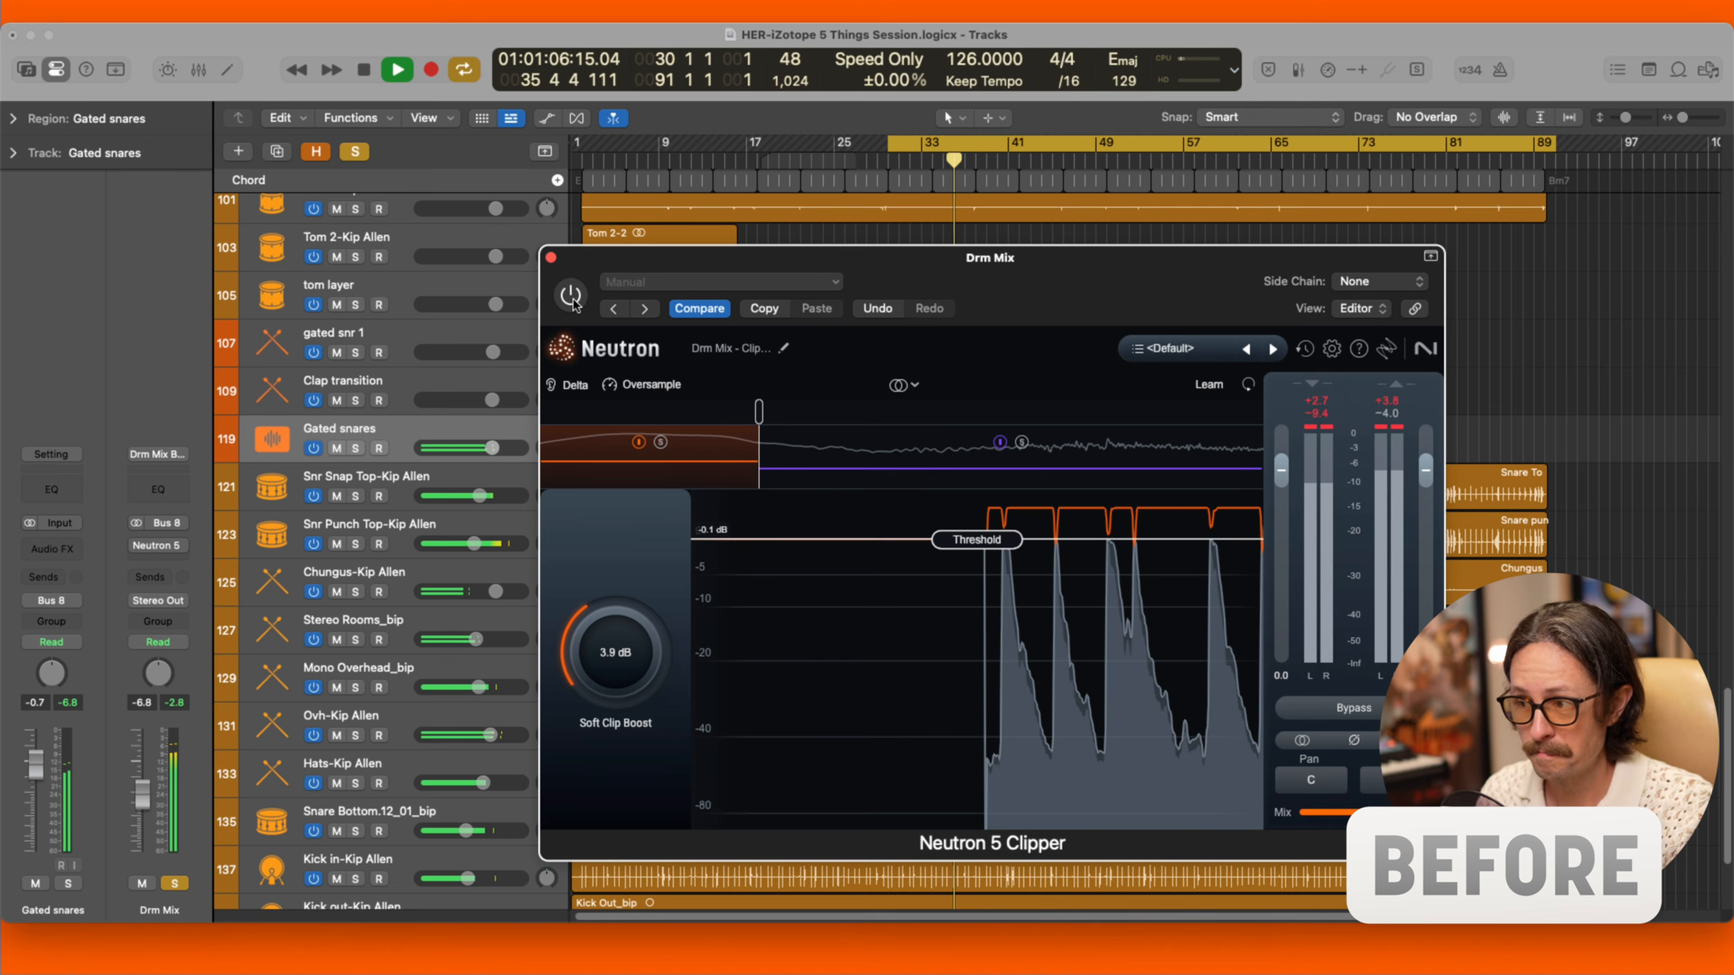
{"action": "left_click", "coordinate": [571, 296]}
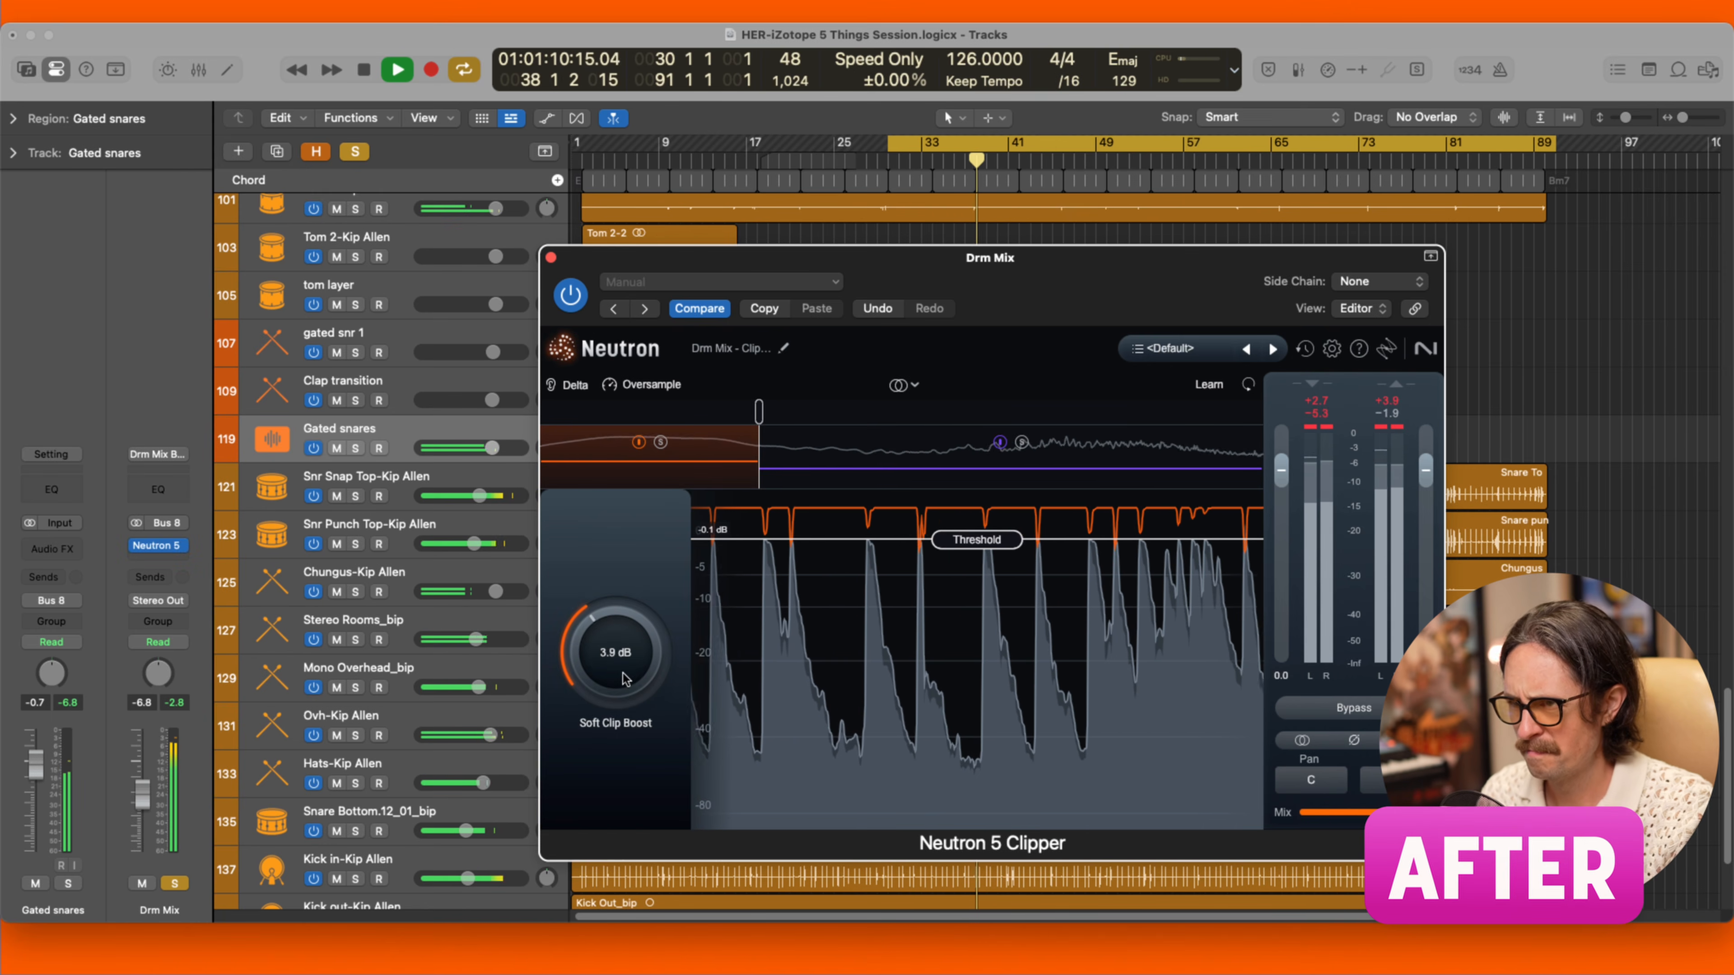
Set the low band's Soft Clip Boost to 3.6 dB and, with the drum bus unsoloed in the mix, the high band's to 2.6 dB.
{"action": "left_click_drag", "start_coordinate": [625, 678], "coordinate": [625, 687]}
{"action": "key", "text": "space"}
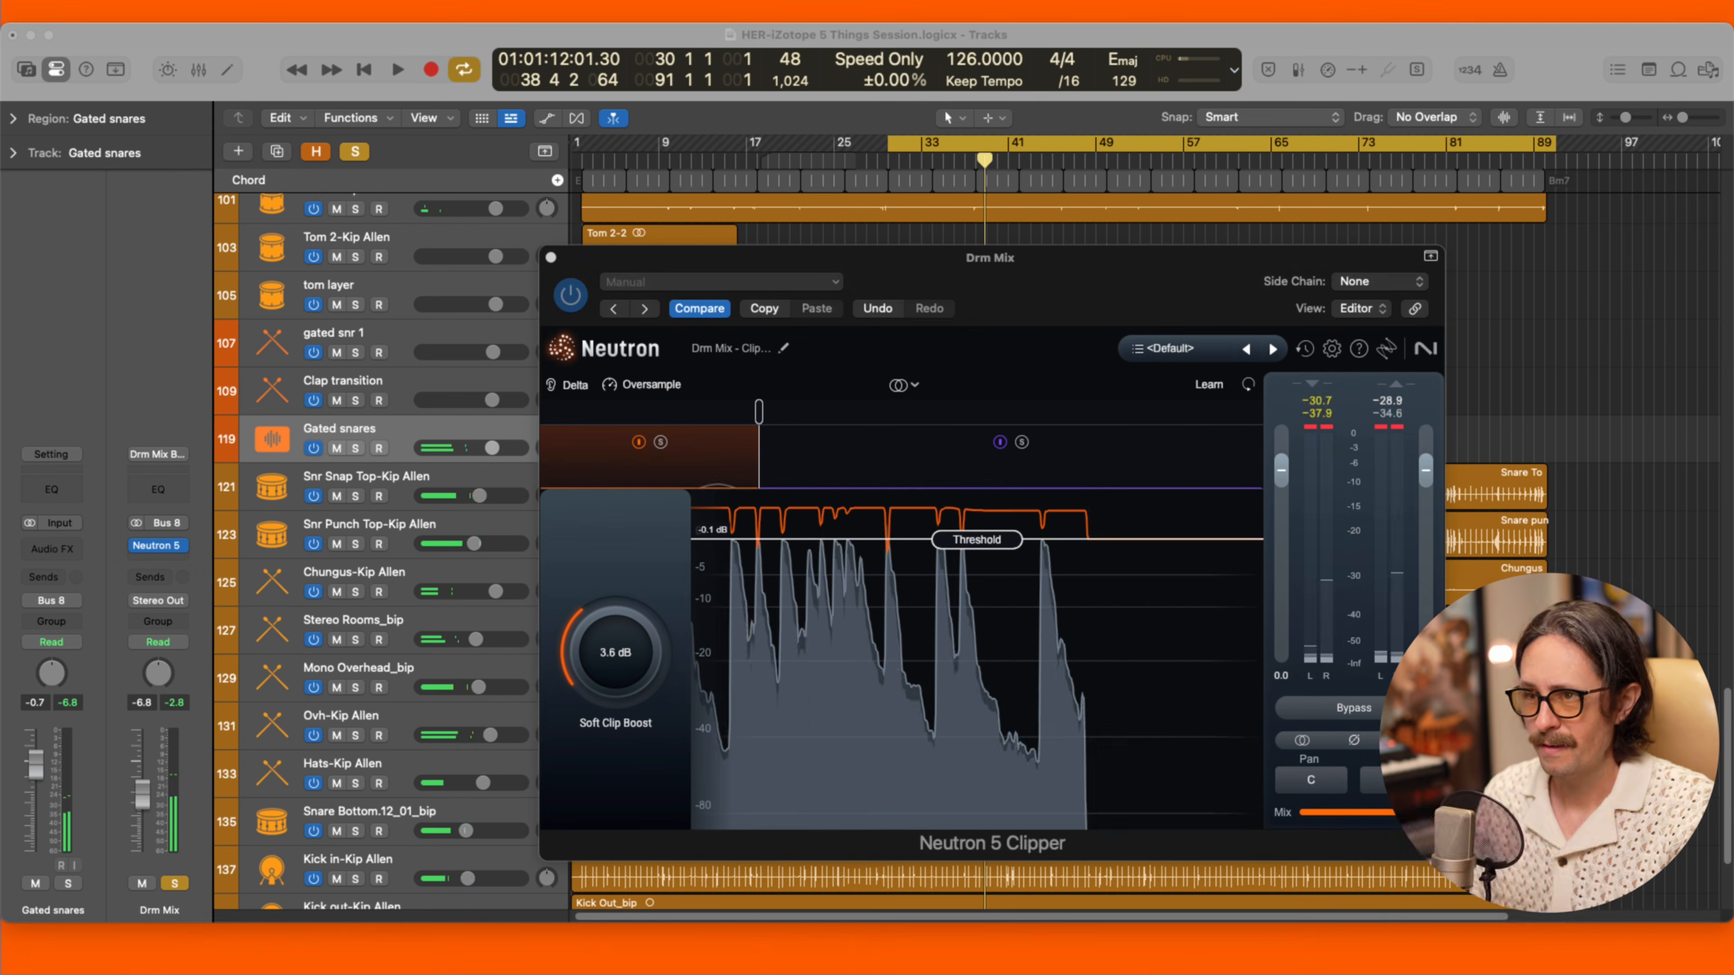
{"action": "left_click", "coordinate": [1627, 415]}
{"action": "key", "text": "space"}
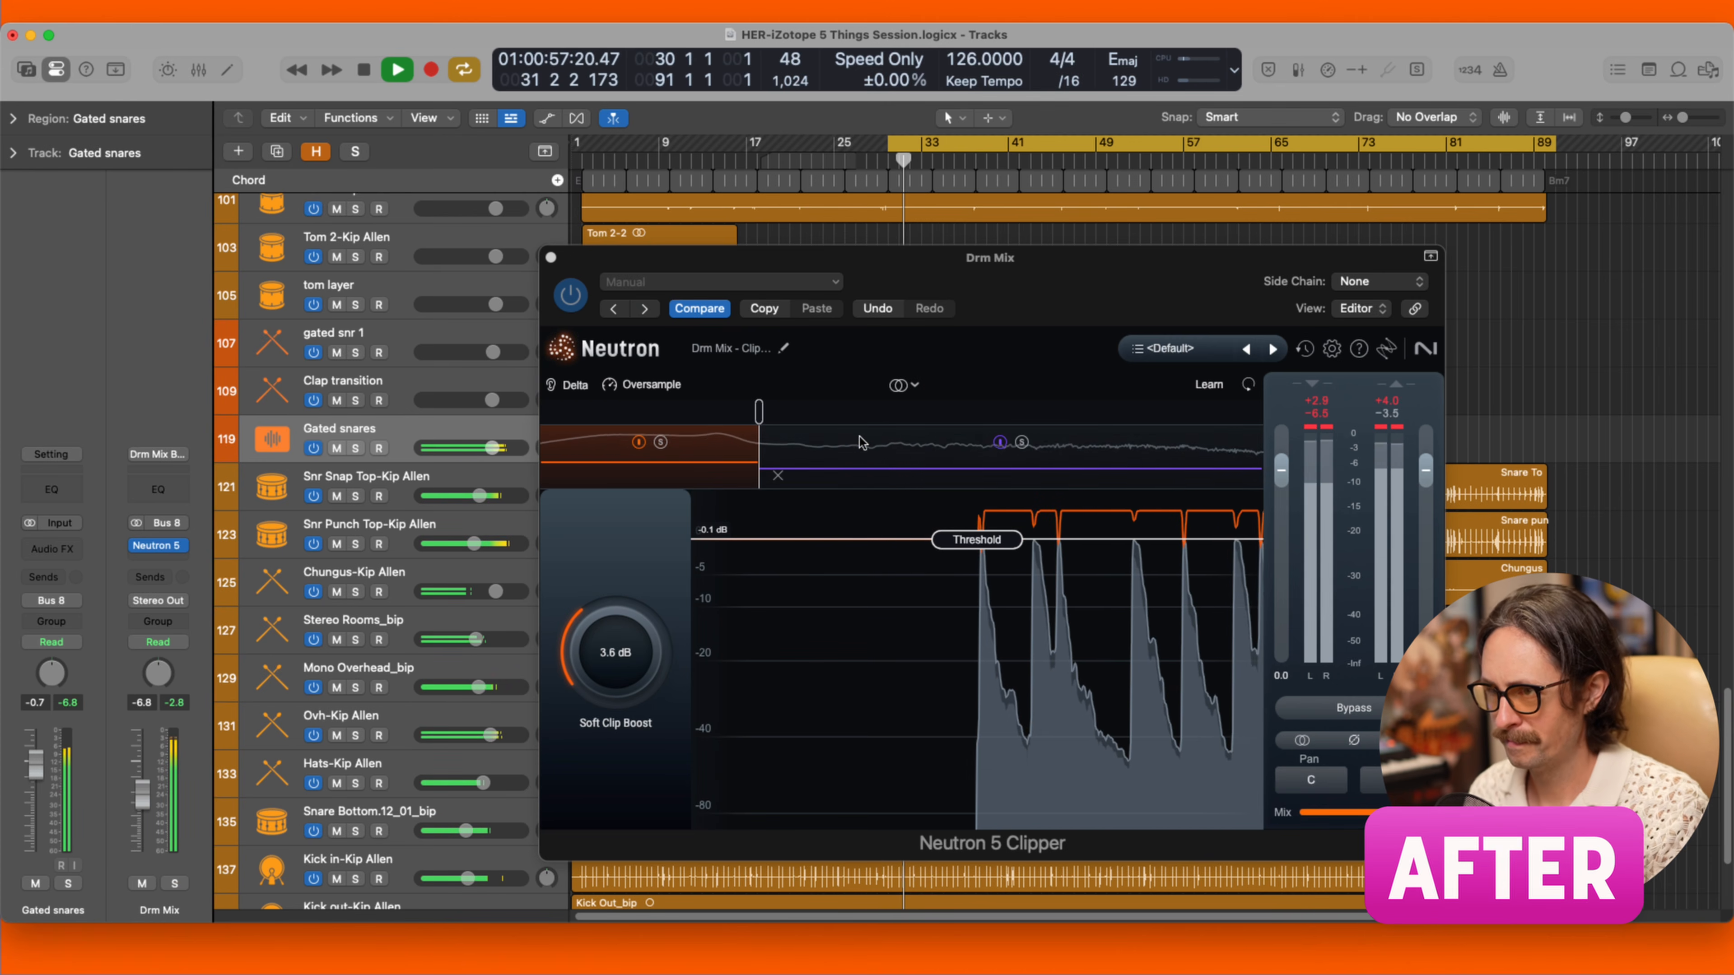
{"action": "left_click", "coordinate": [913, 465]}
{"action": "left_click_drag", "start_coordinate": [637, 667], "coordinate": [636, 655]}
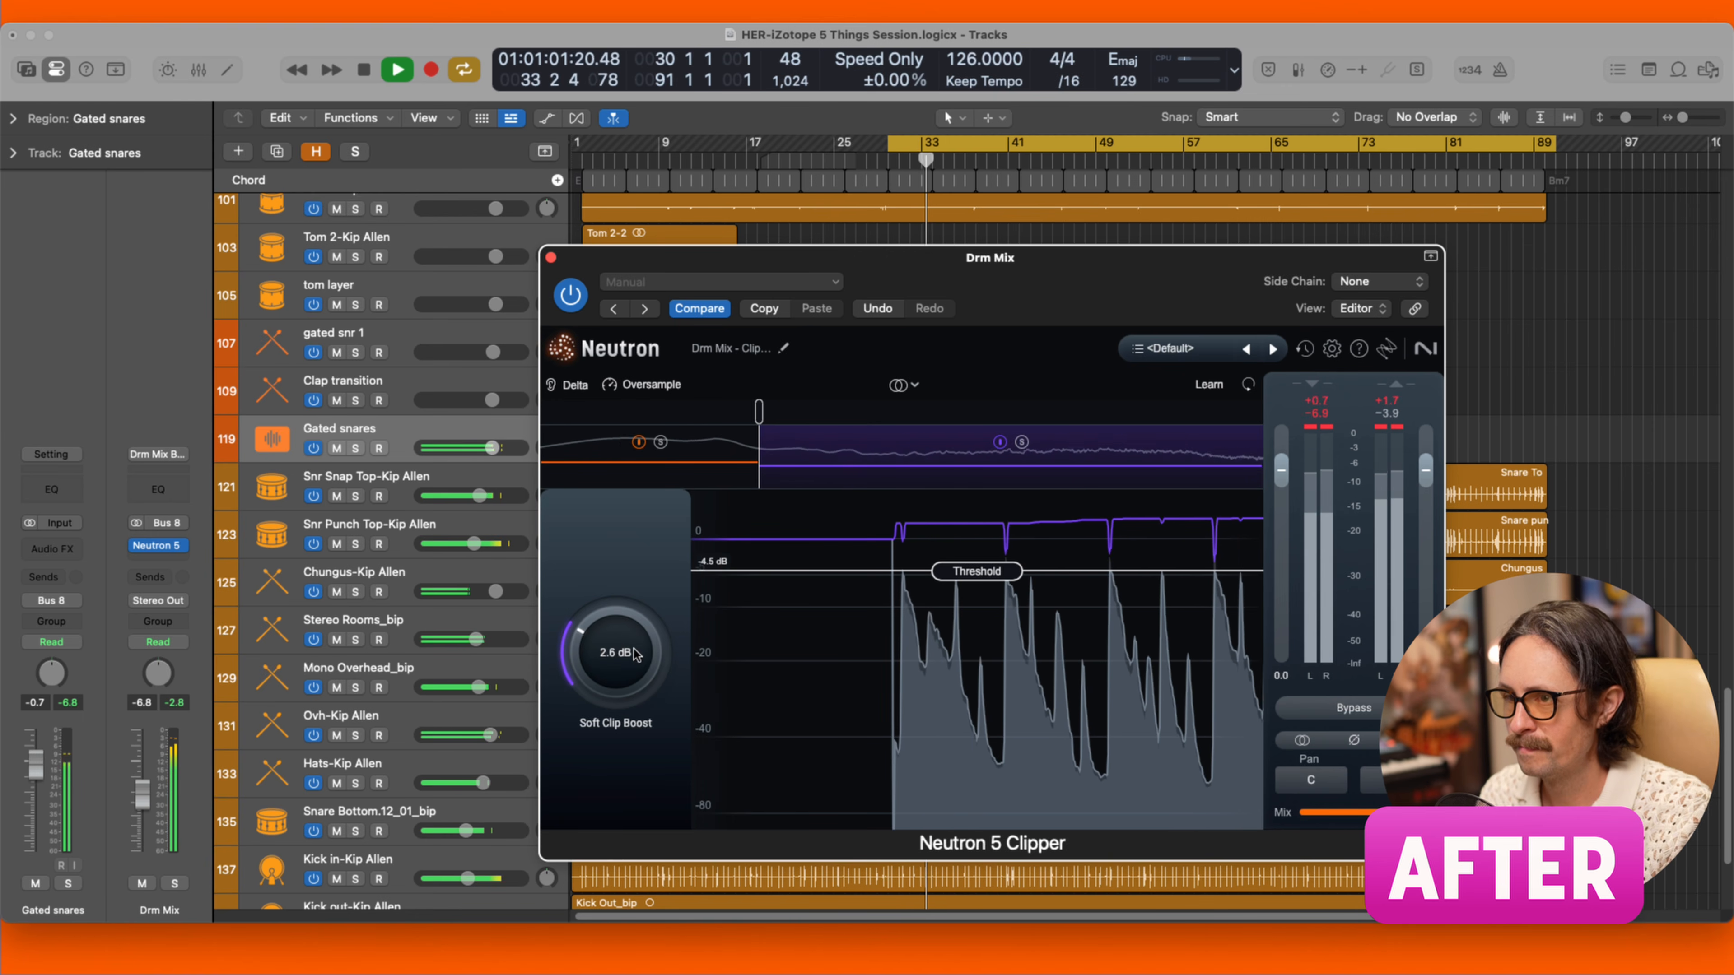
Compare the full mix with the drum bus Clipper bypassed and enabled during playback.
{"action": "left_click", "coordinate": [574, 298]}
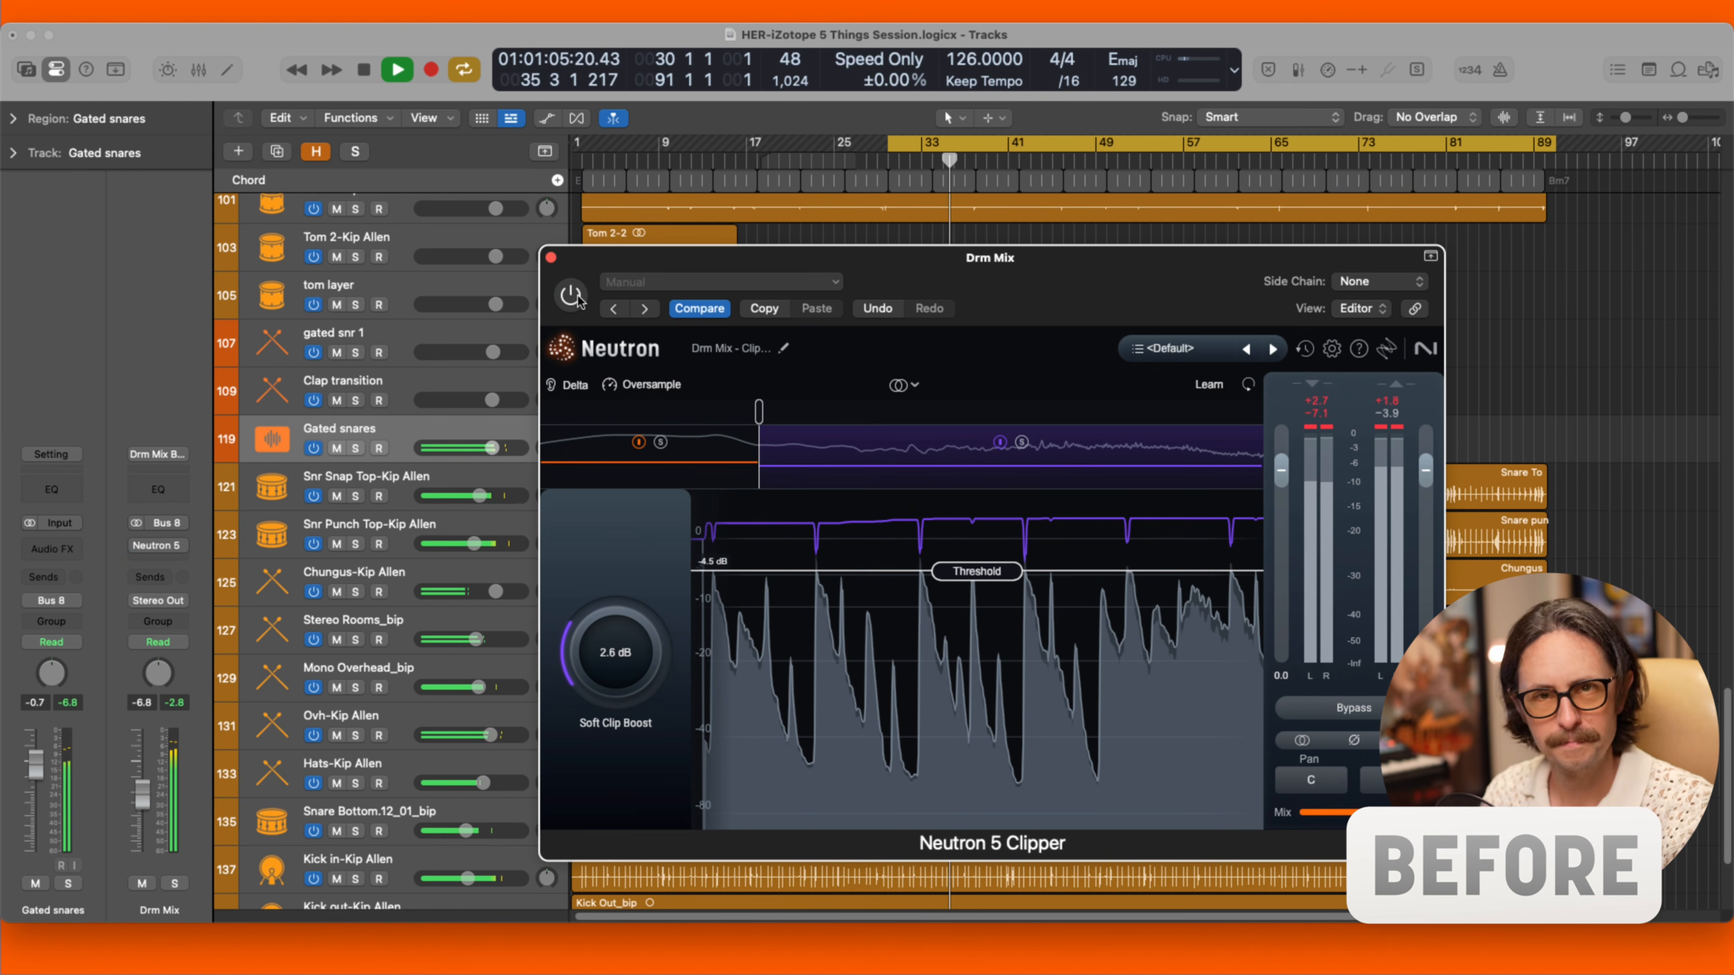
{"action": "left_click", "coordinate": [574, 298]}
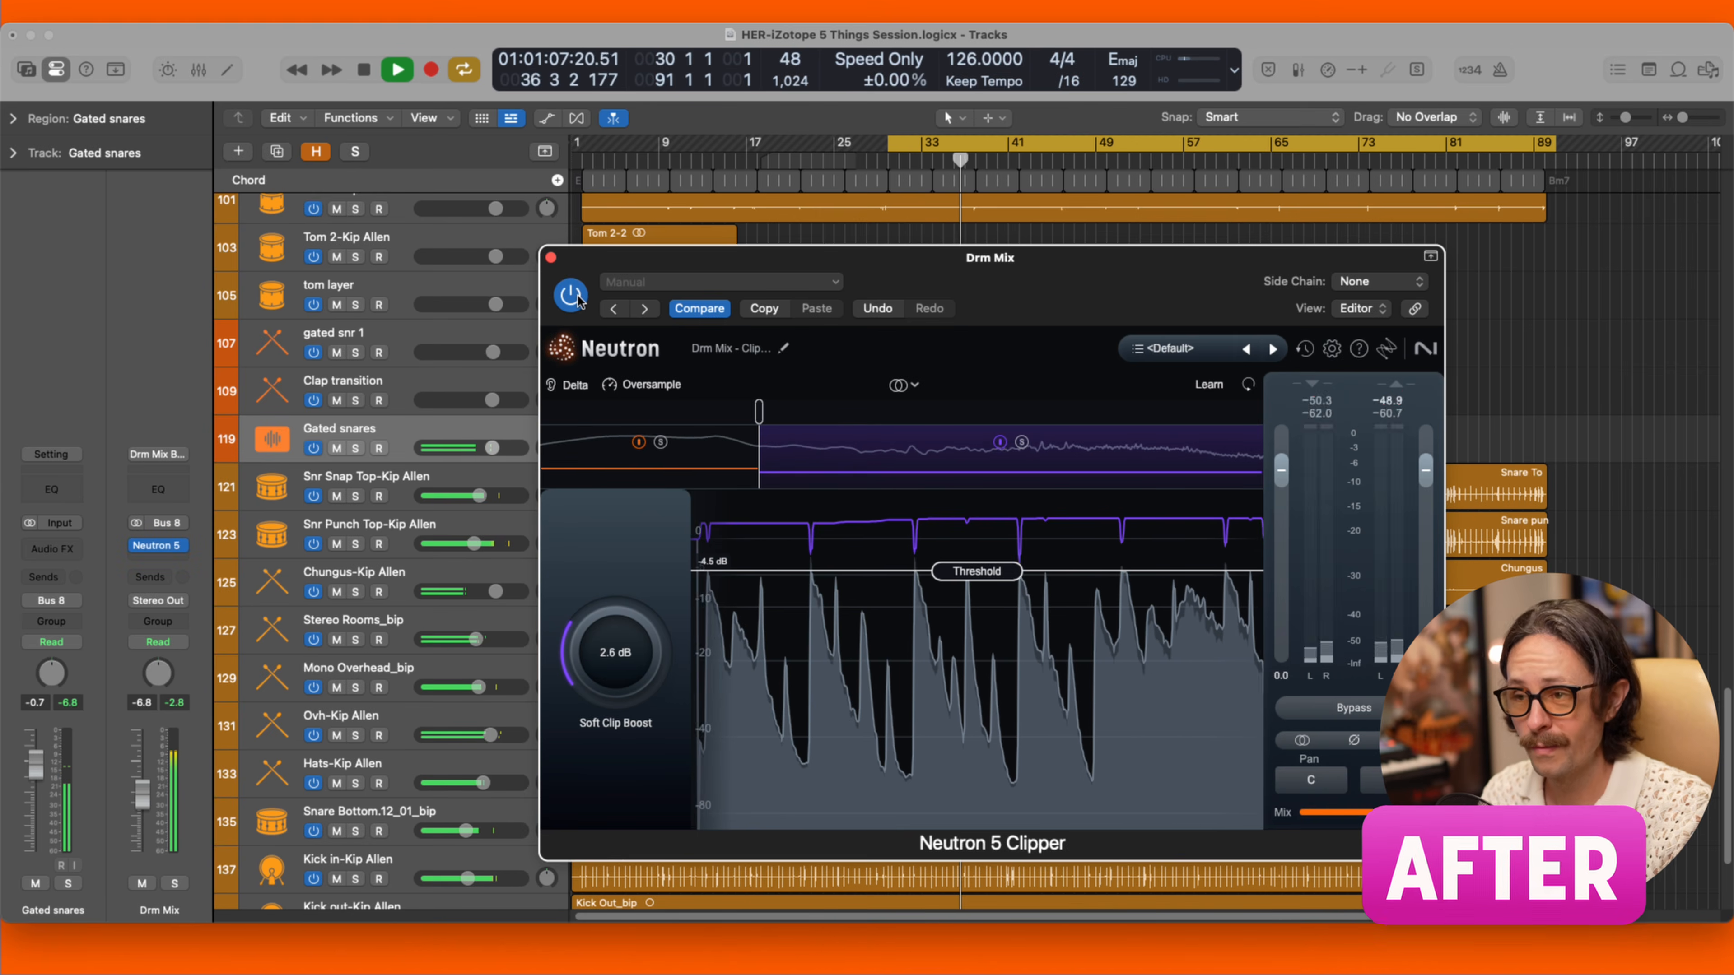
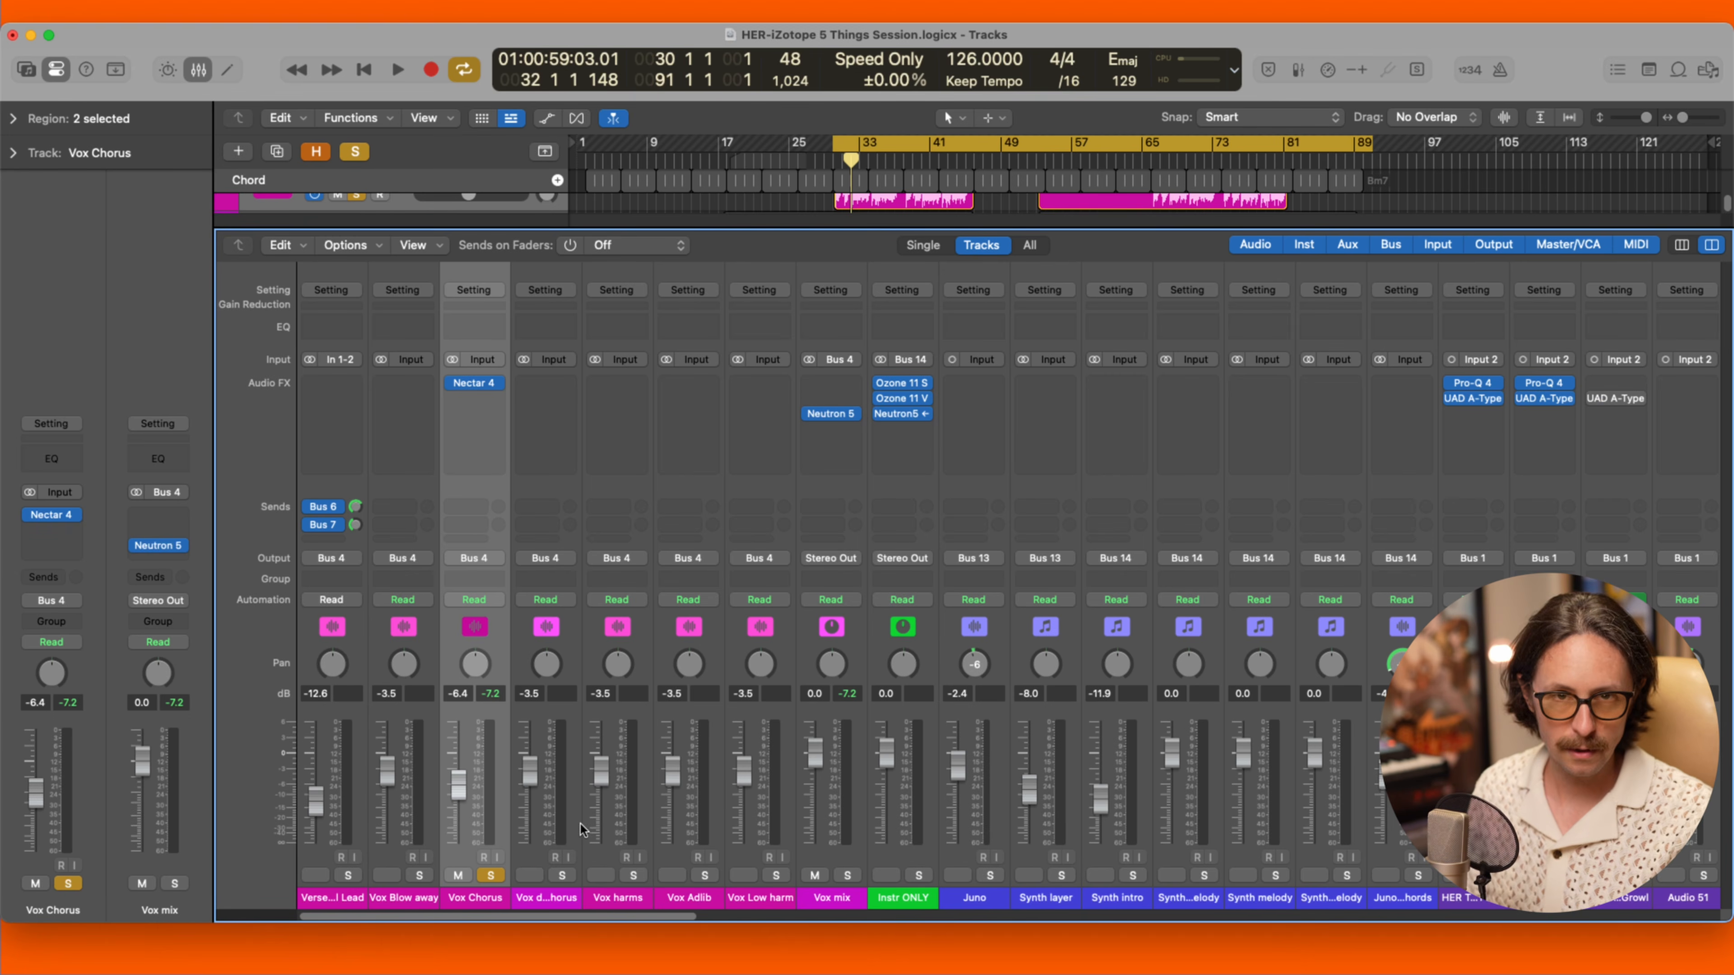
Play the chorus with Vox Chorus soloed, and unsolo it to hear the vocal in the full mix.
{"action": "key", "text": "space"}
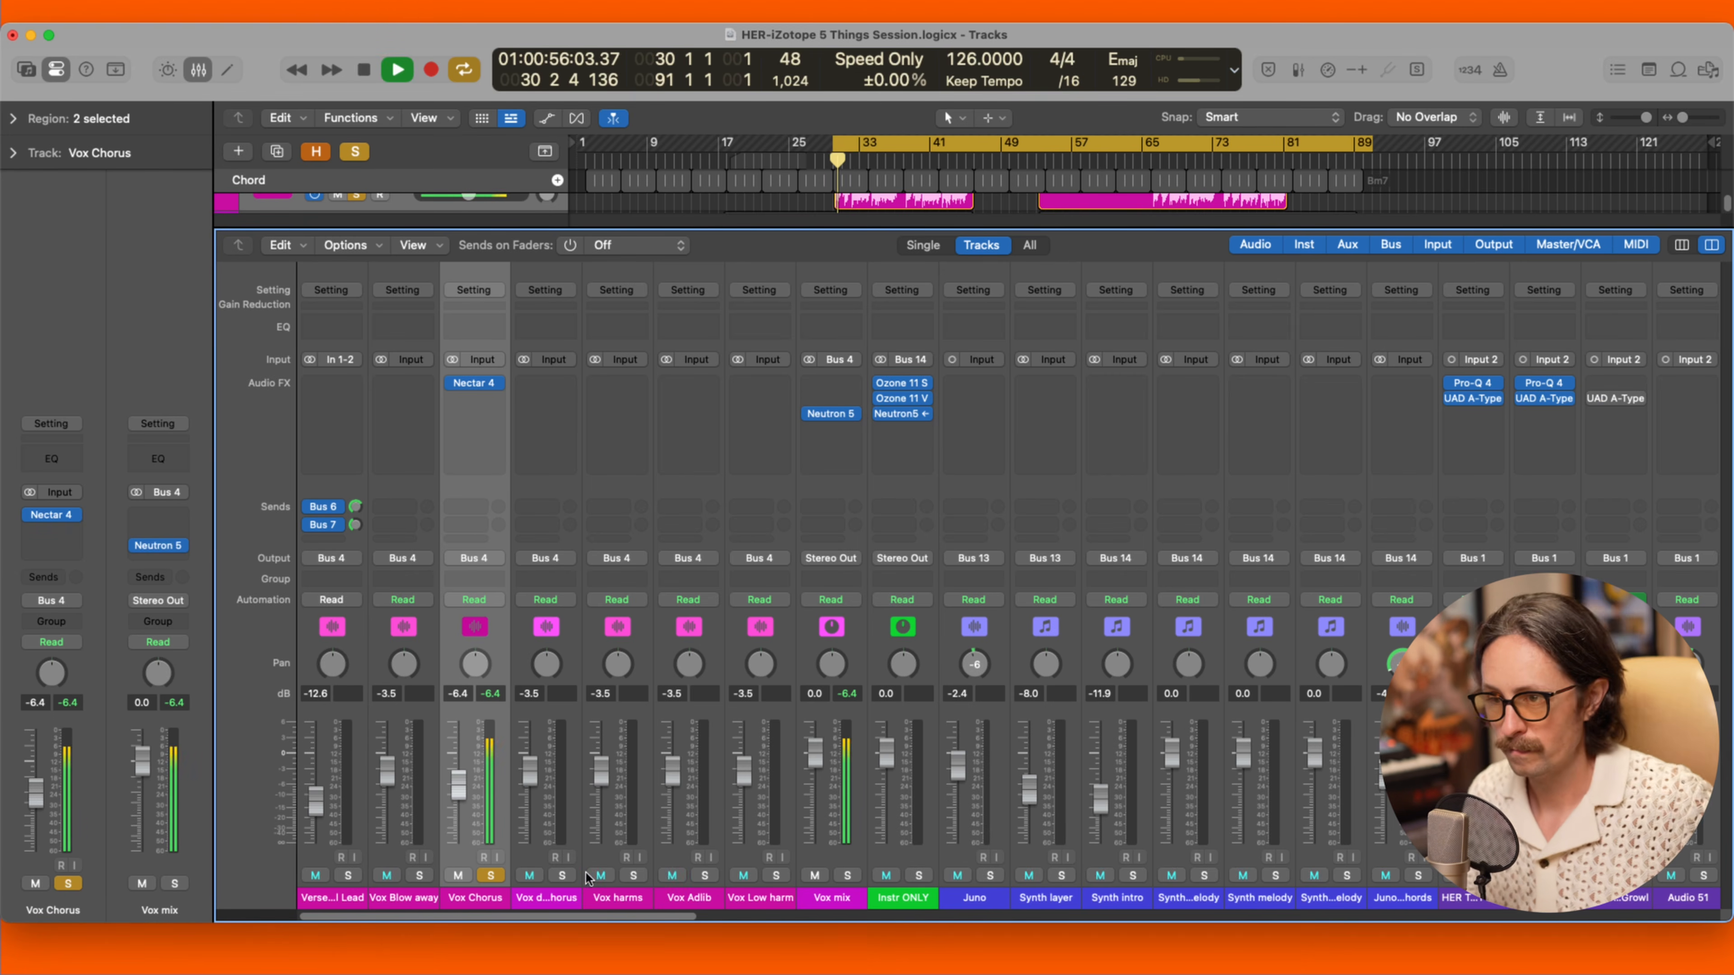
{"action": "left_click", "coordinate": [497, 877]}
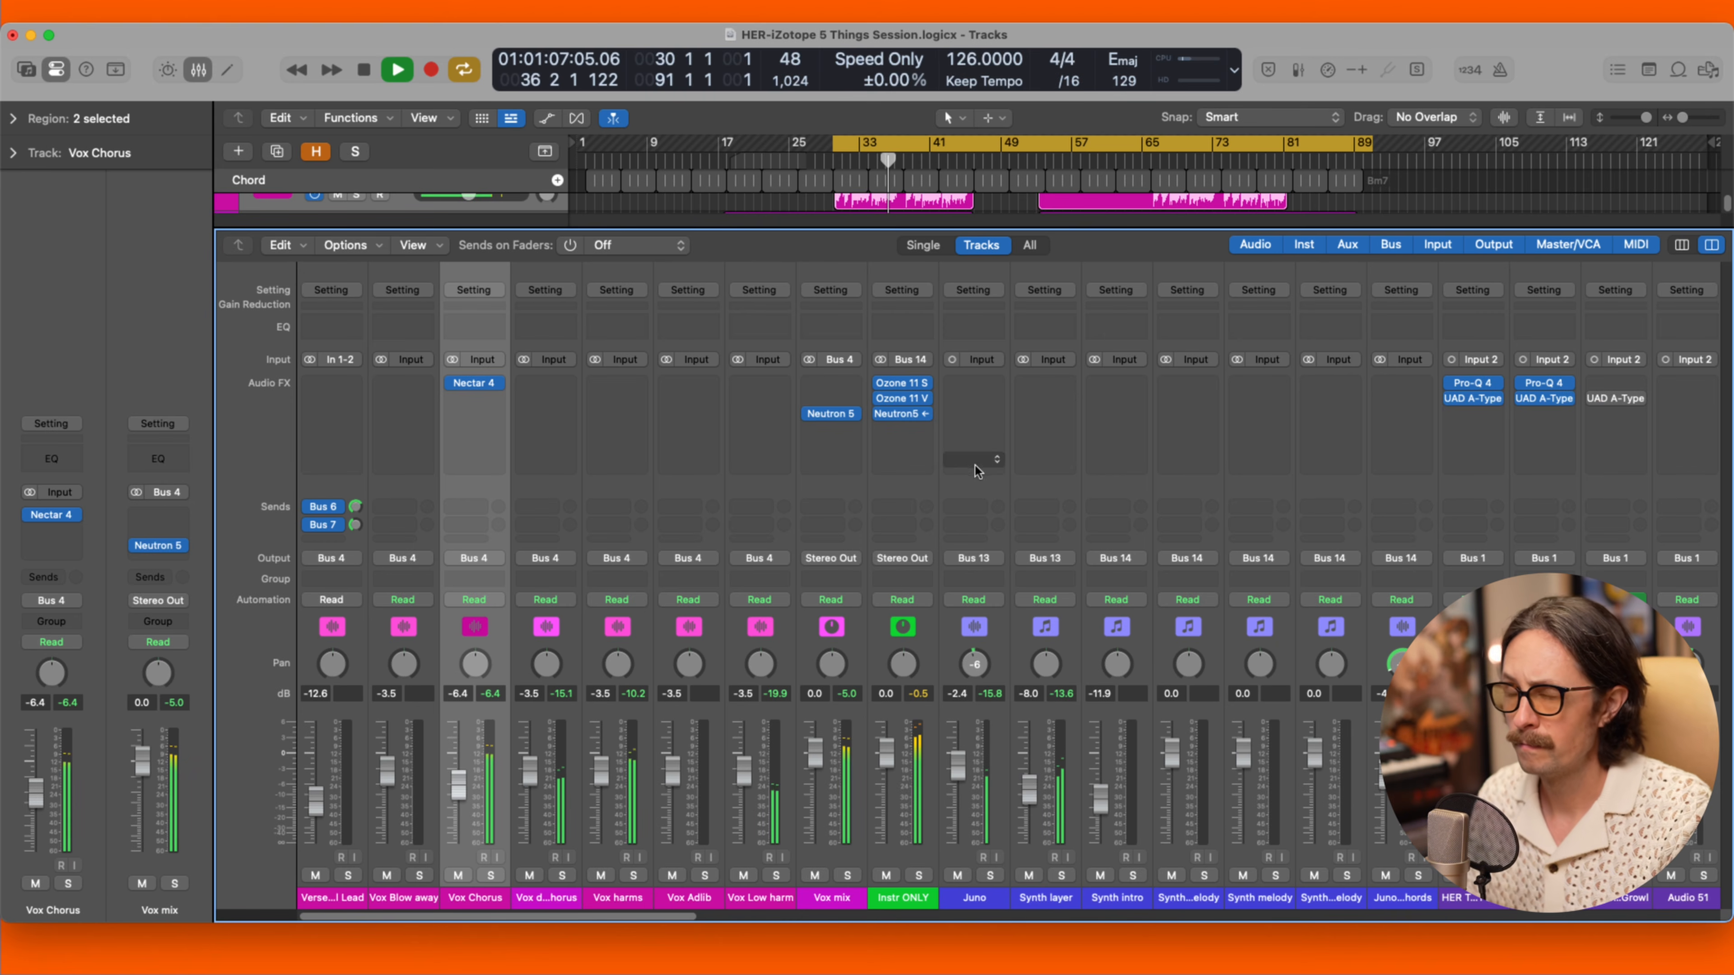
Solo Vox Chorus and run the Nectar 4 assistant on the soloed vocal's playback.
{"action": "left_click", "coordinate": [490, 875]}
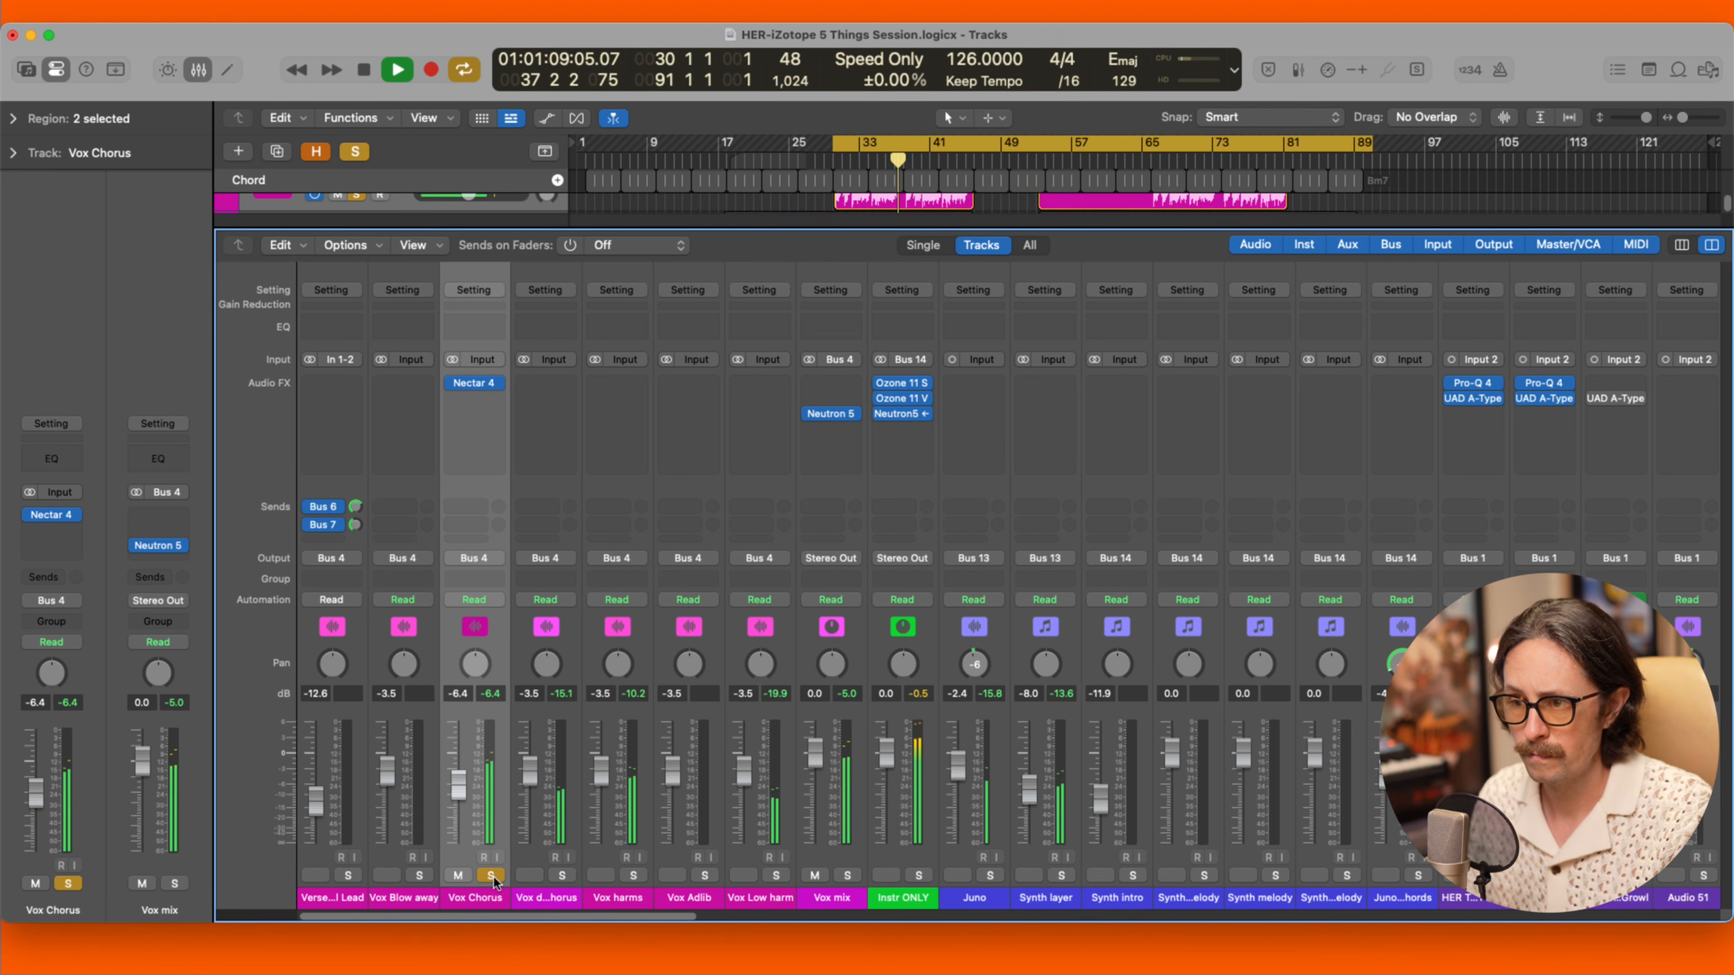
{"action": "key", "text": "space"}
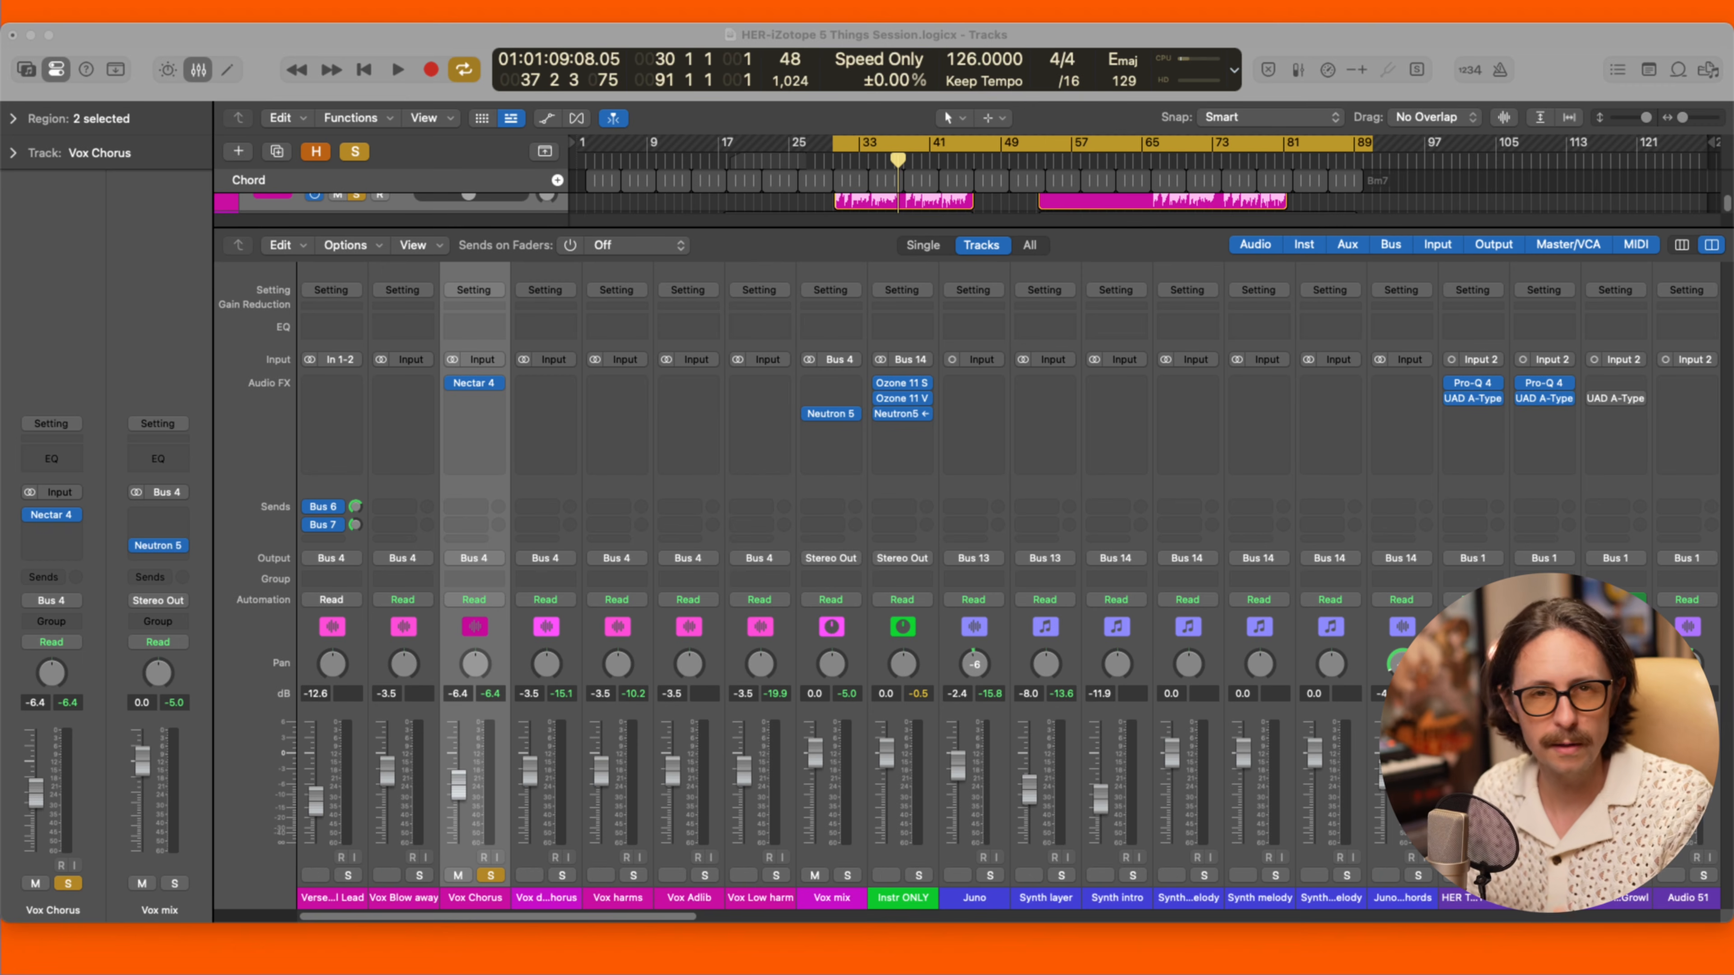
{"action": "left_click", "coordinate": [449, 683]}
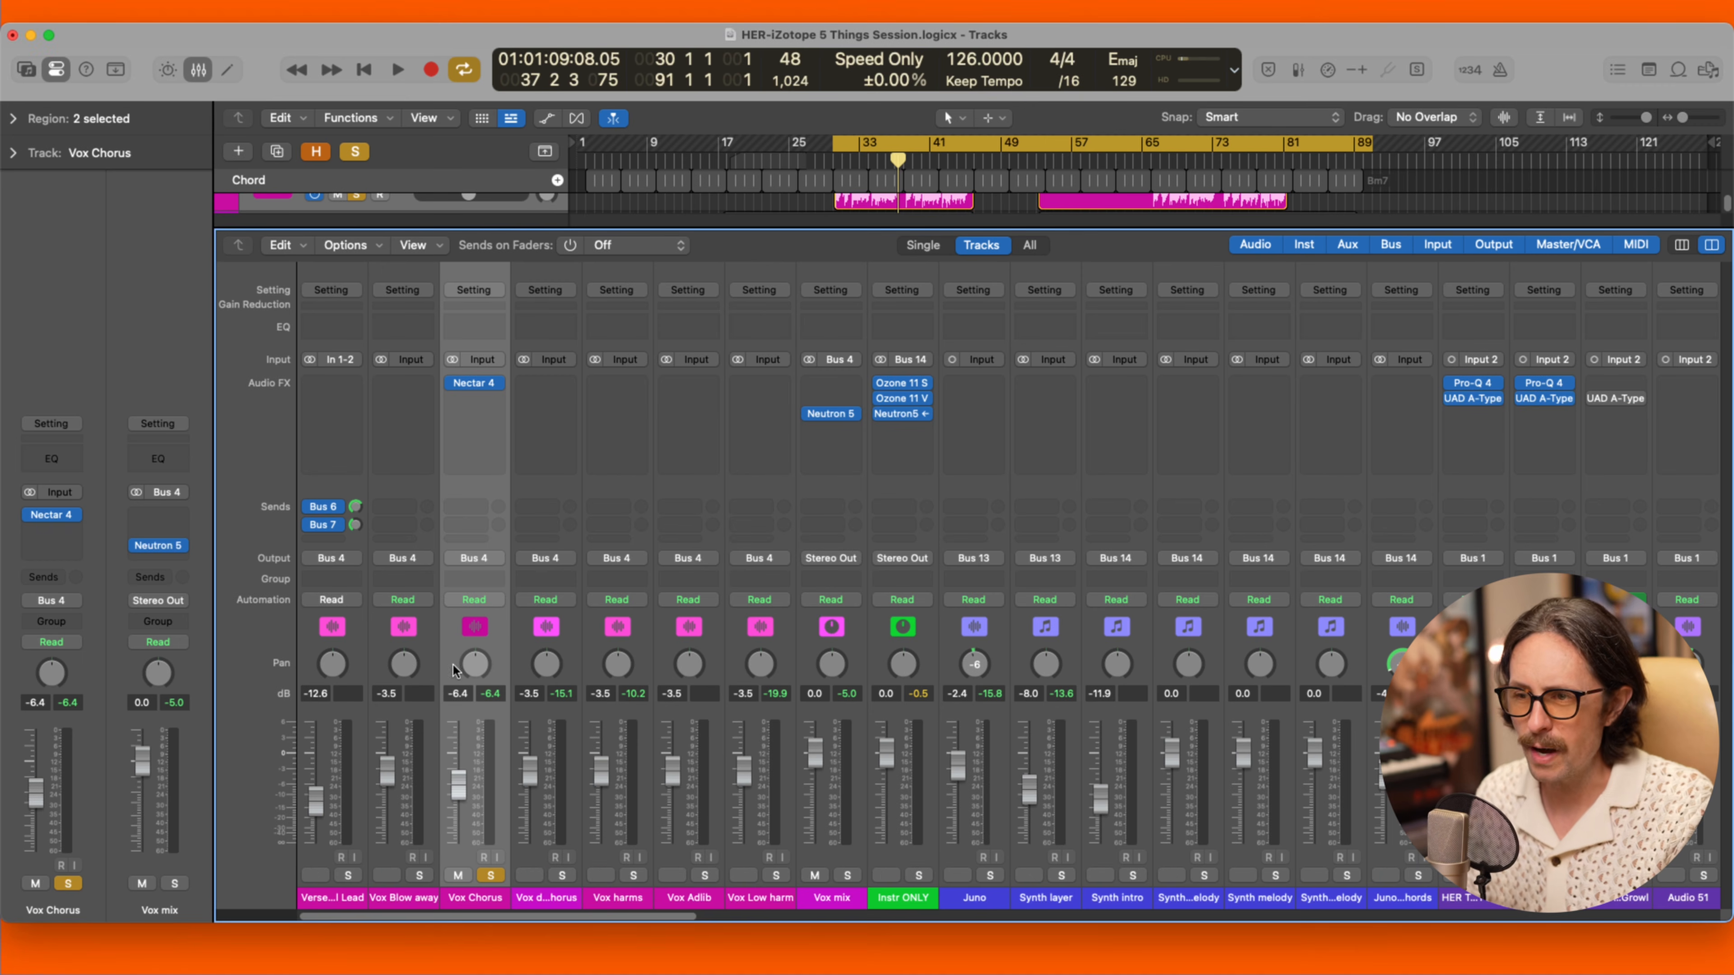
{"action": "left_click", "coordinate": [476, 384]}
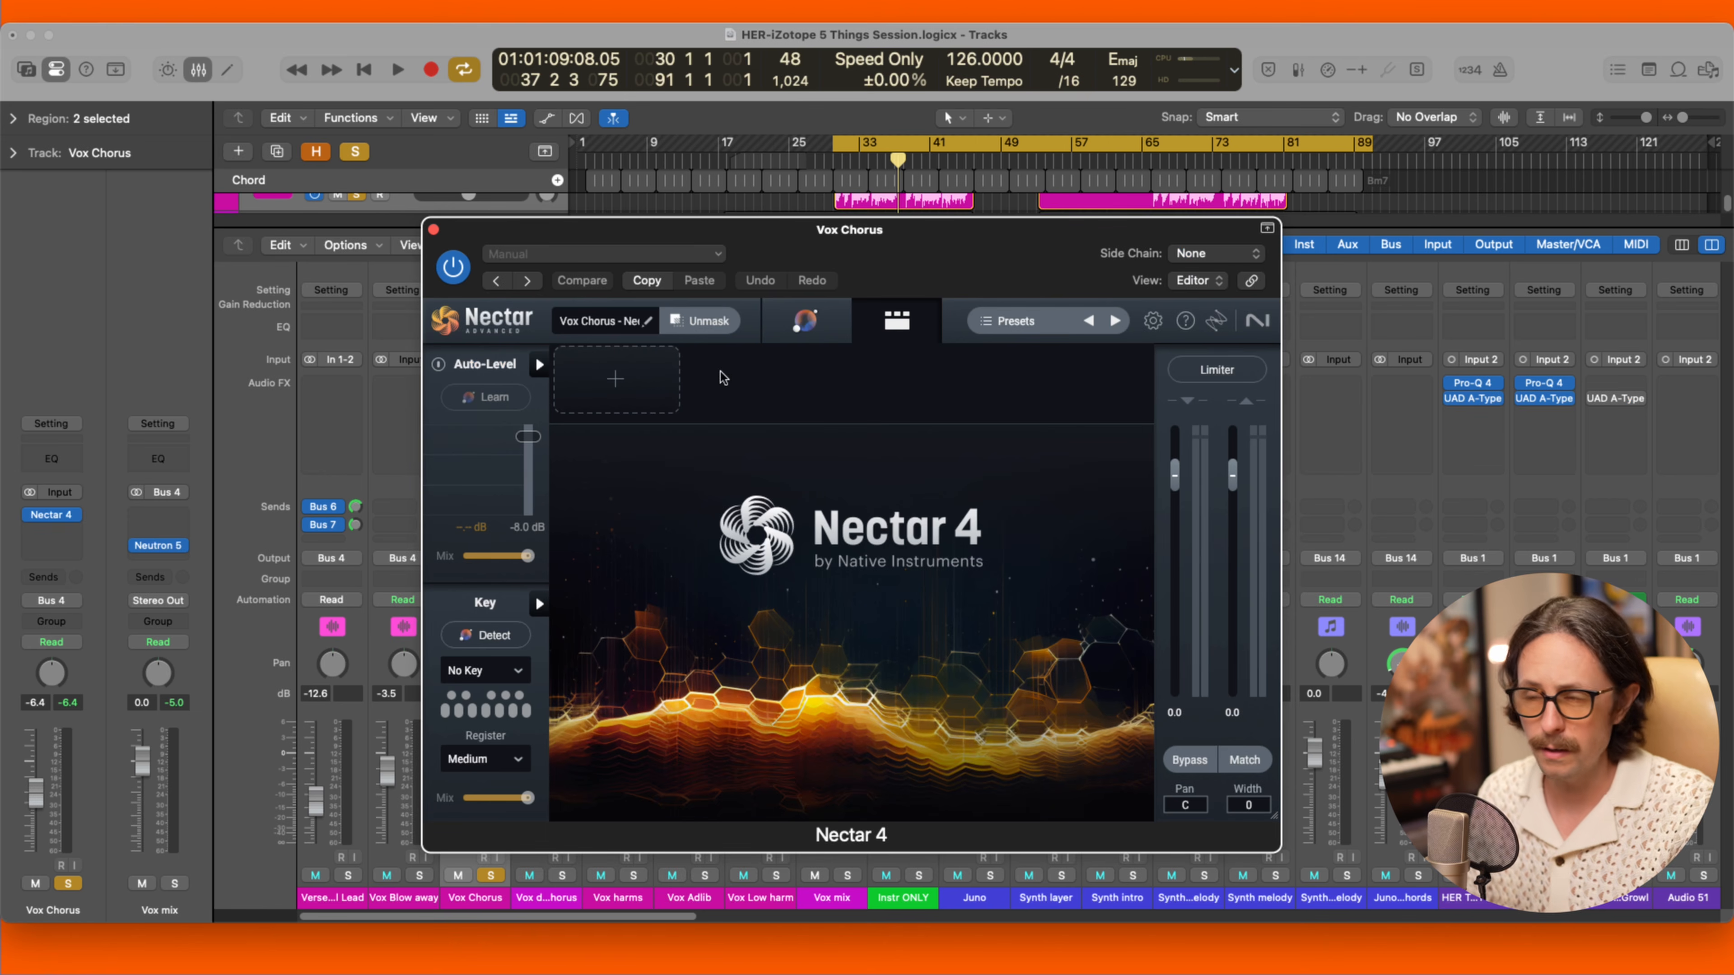
{"action": "left_click", "coordinate": [805, 321]}
{"action": "key", "text": "space"}
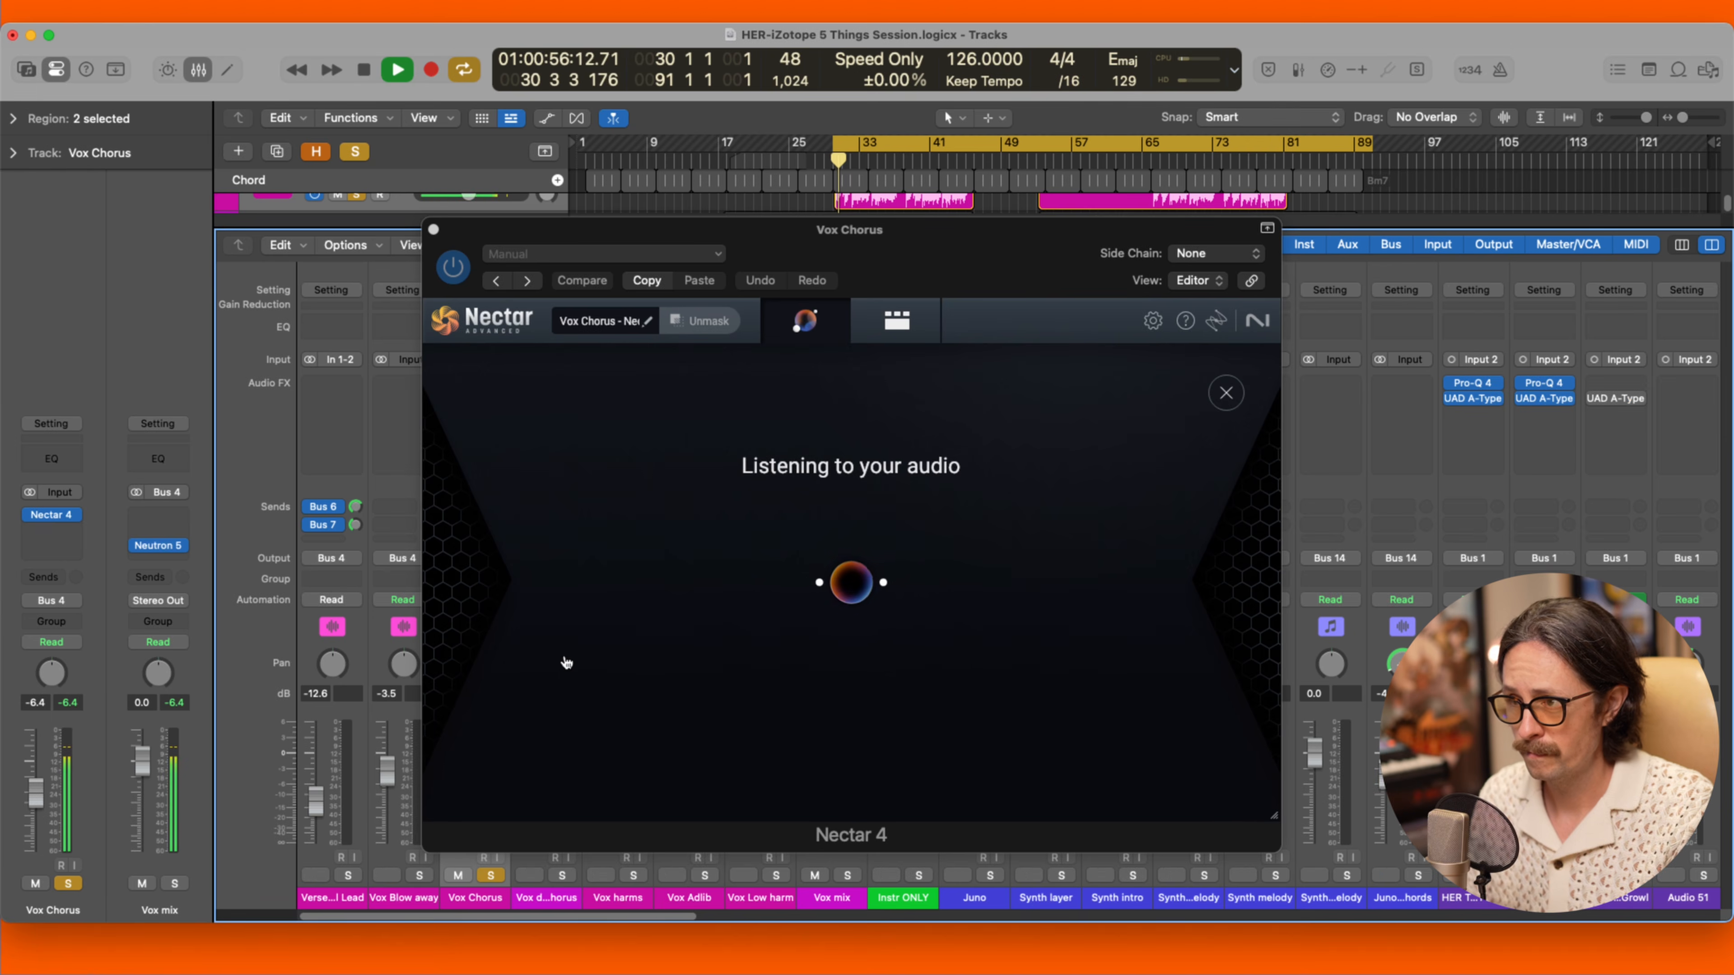
Unsolo Vox Chorus to hear the assistant's processing in the full mix, and stop playback.
{"action": "left_click", "coordinate": [490, 875]}
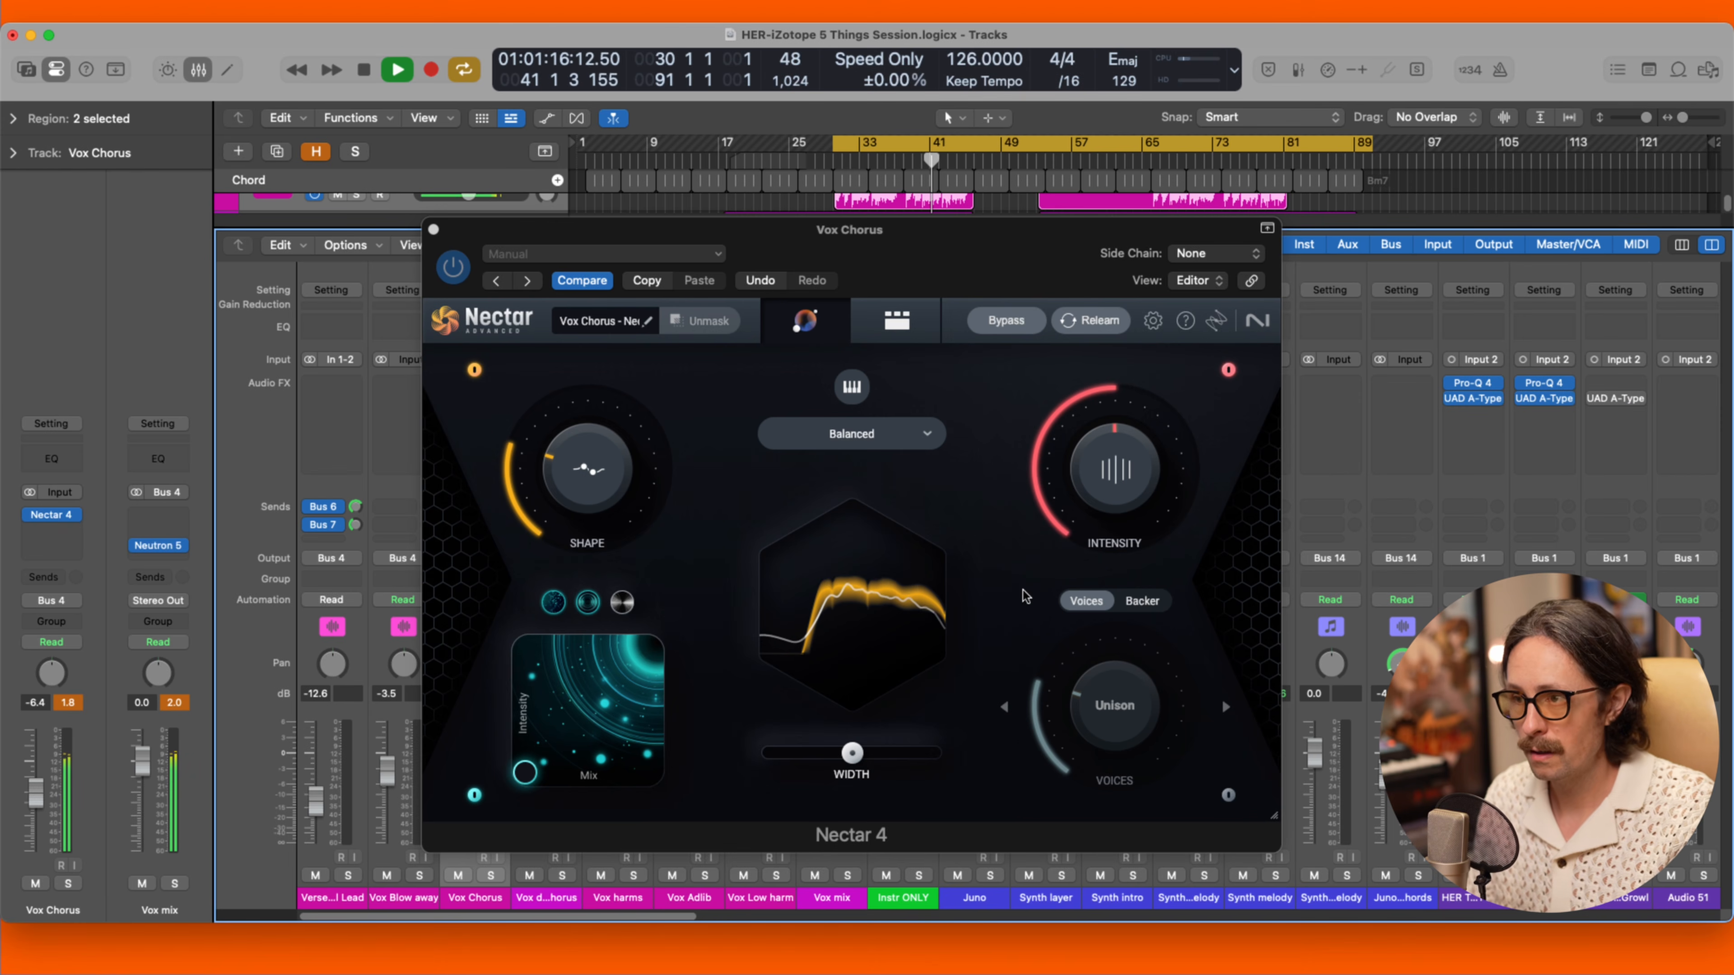
{"action": "key", "text": "space"}
{"action": "key", "text": "super+Tab"}
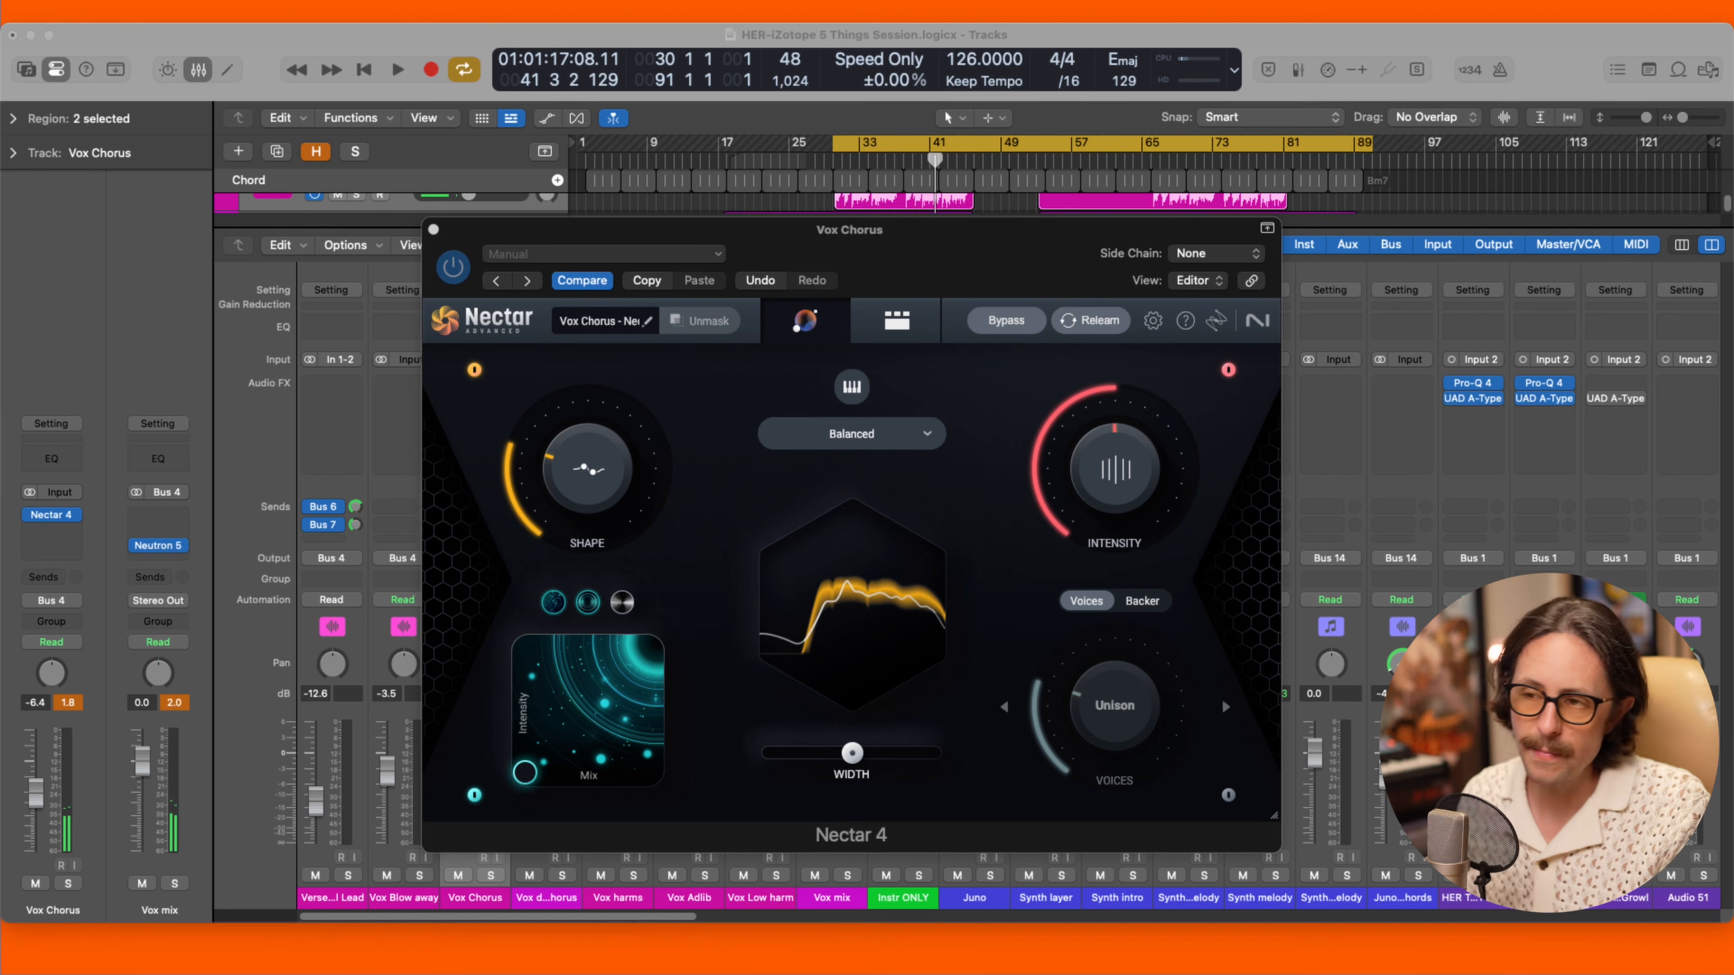
{"action": "left_click", "coordinate": [477, 246]}
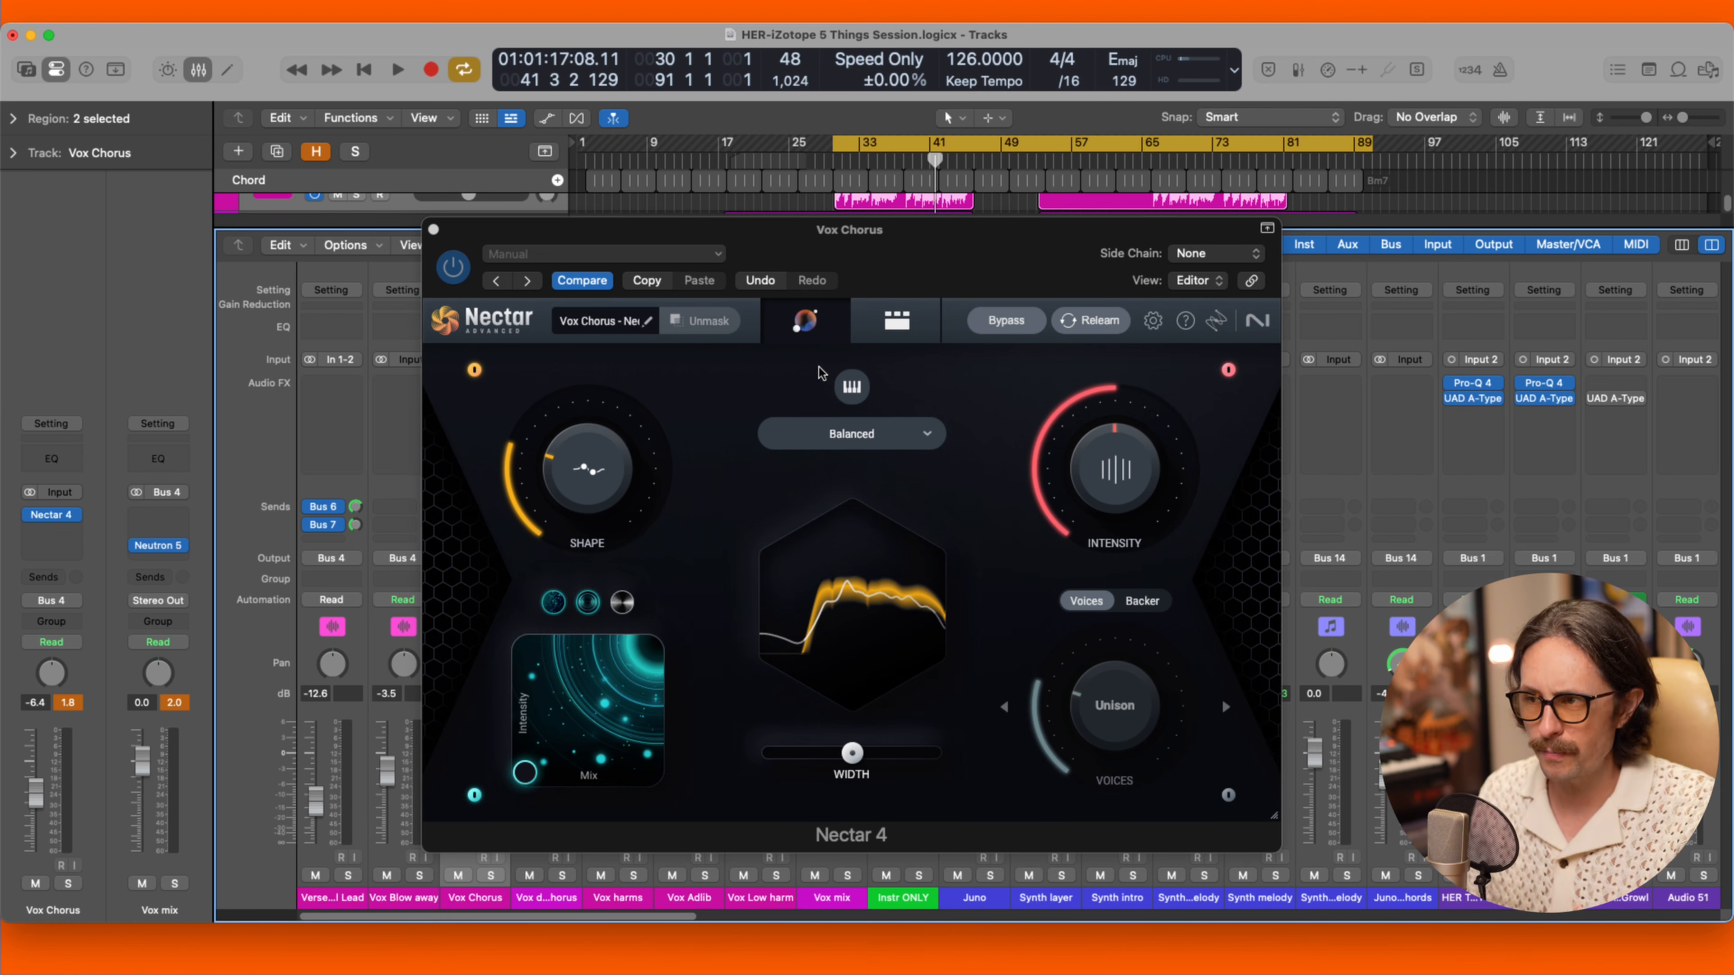
Show Nectar 4's detailed module chain and set Compressor 1's threshold to -5.8 dB.
{"action": "left_click", "coordinate": [871, 336]}
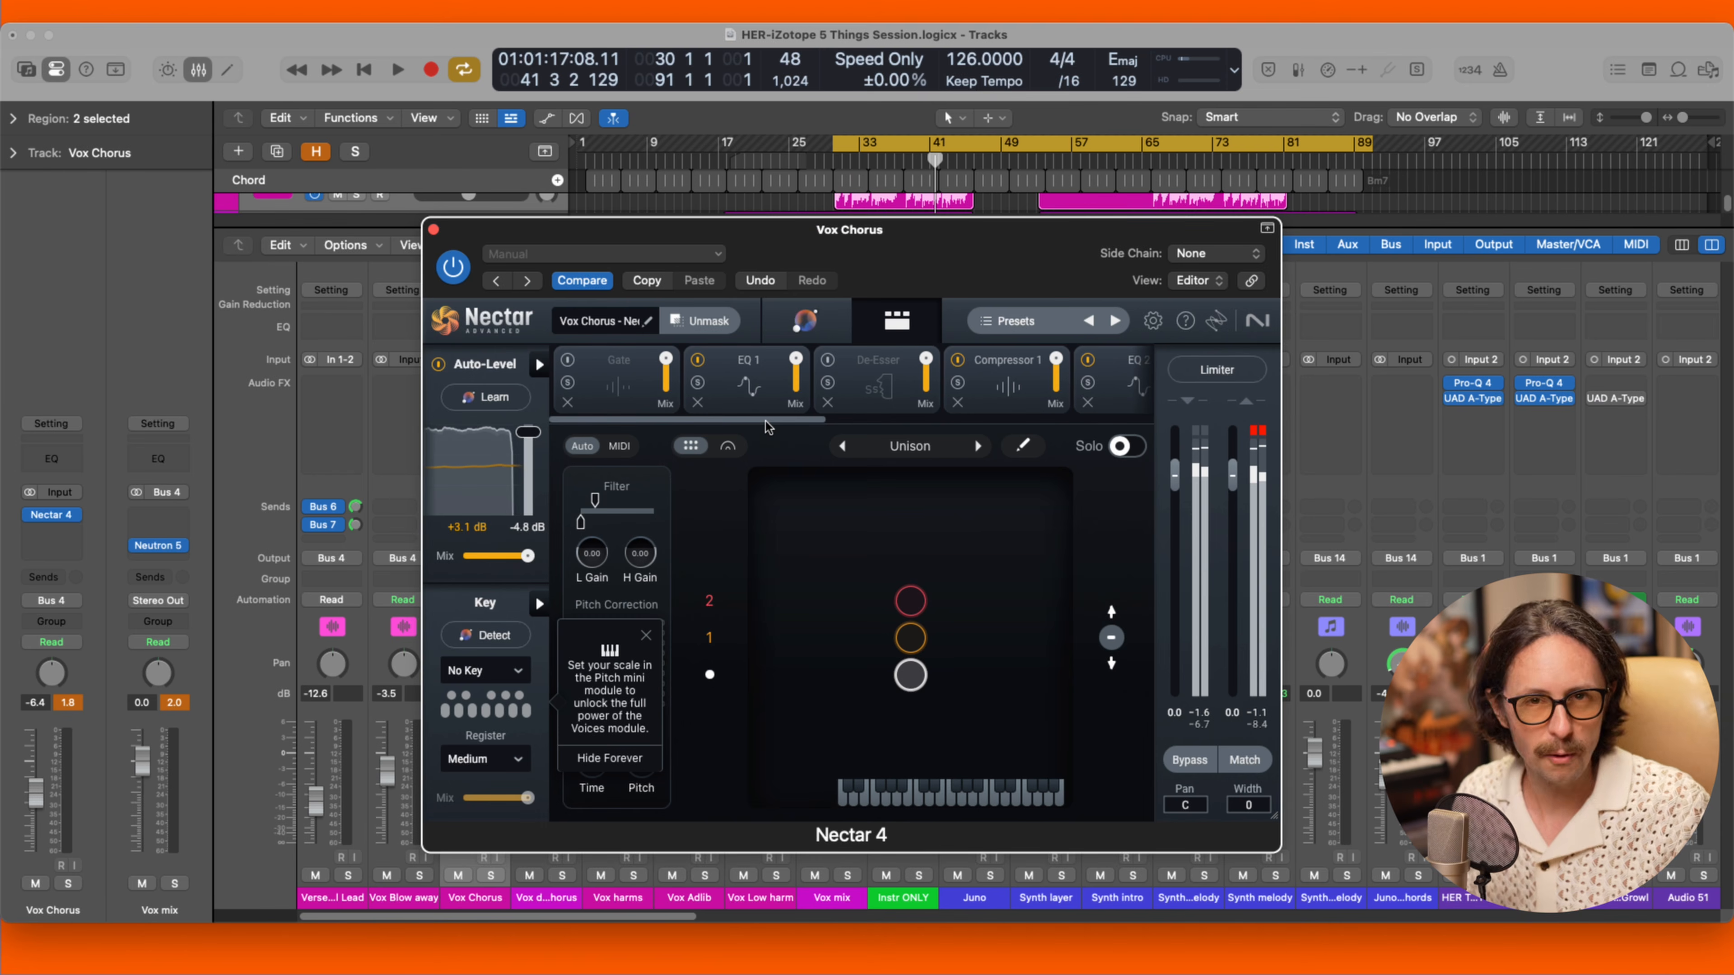
{"action": "left_click_drag", "start_coordinate": [766, 428], "coordinate": [765, 425]}
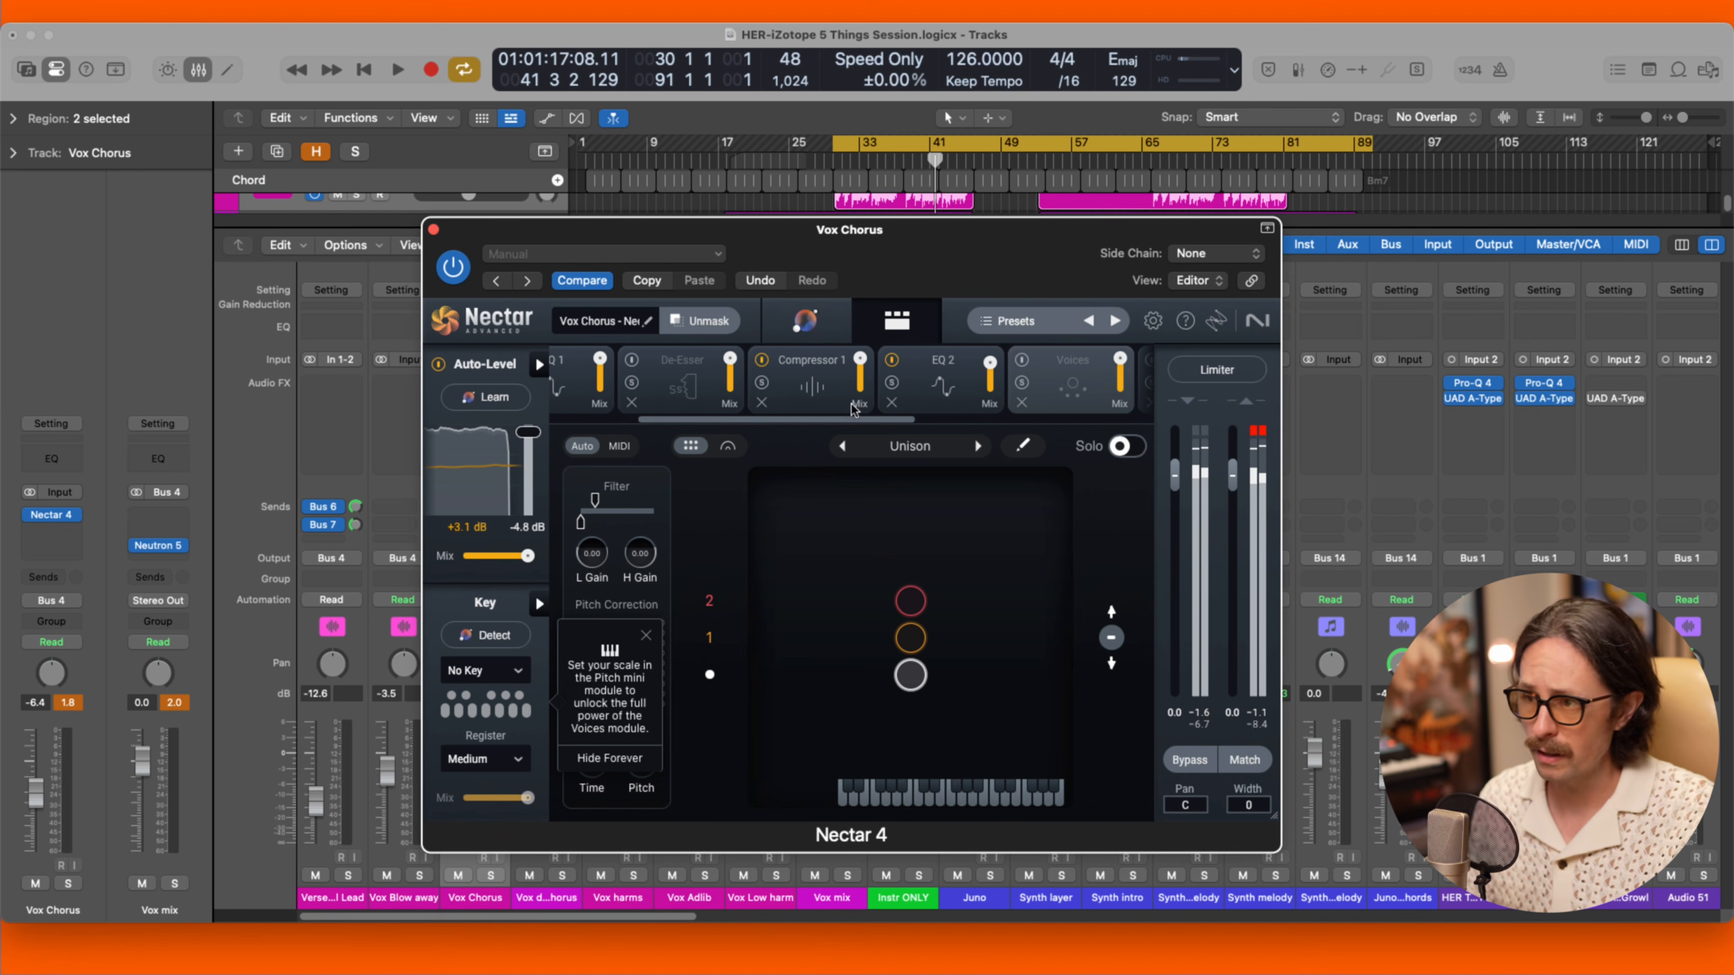
{"action": "left_click", "coordinate": [812, 386]}
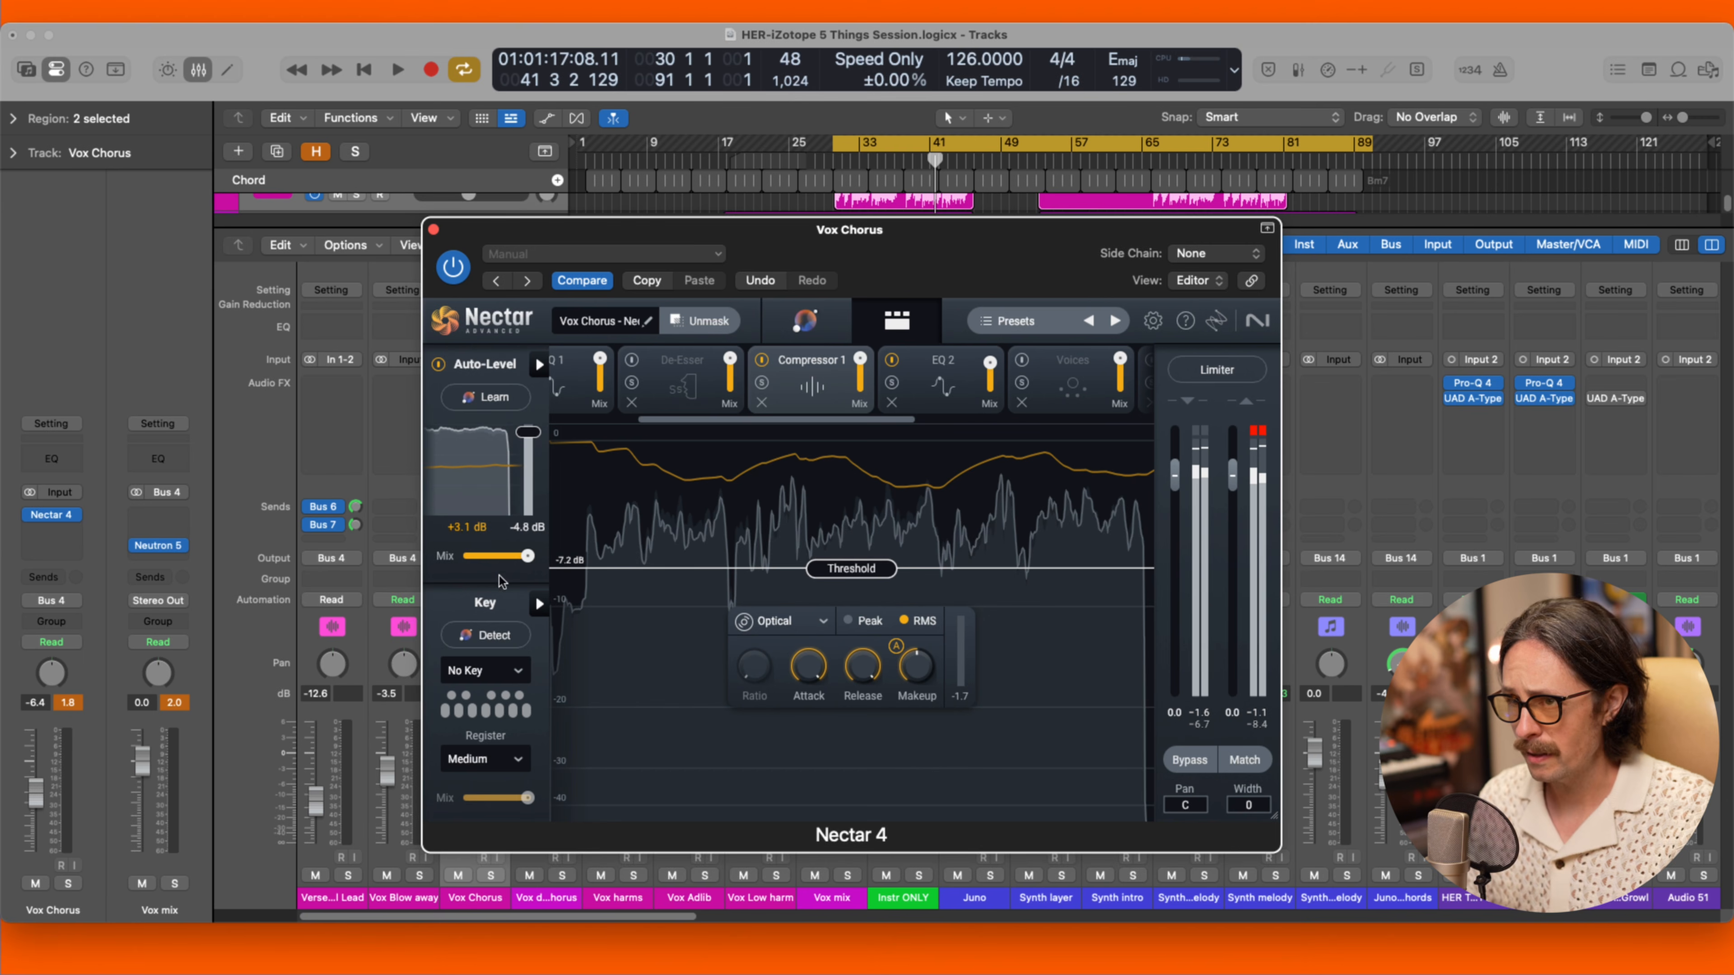
{"action": "left_click_drag", "start_coordinate": [851, 569], "coordinate": [853, 550]}
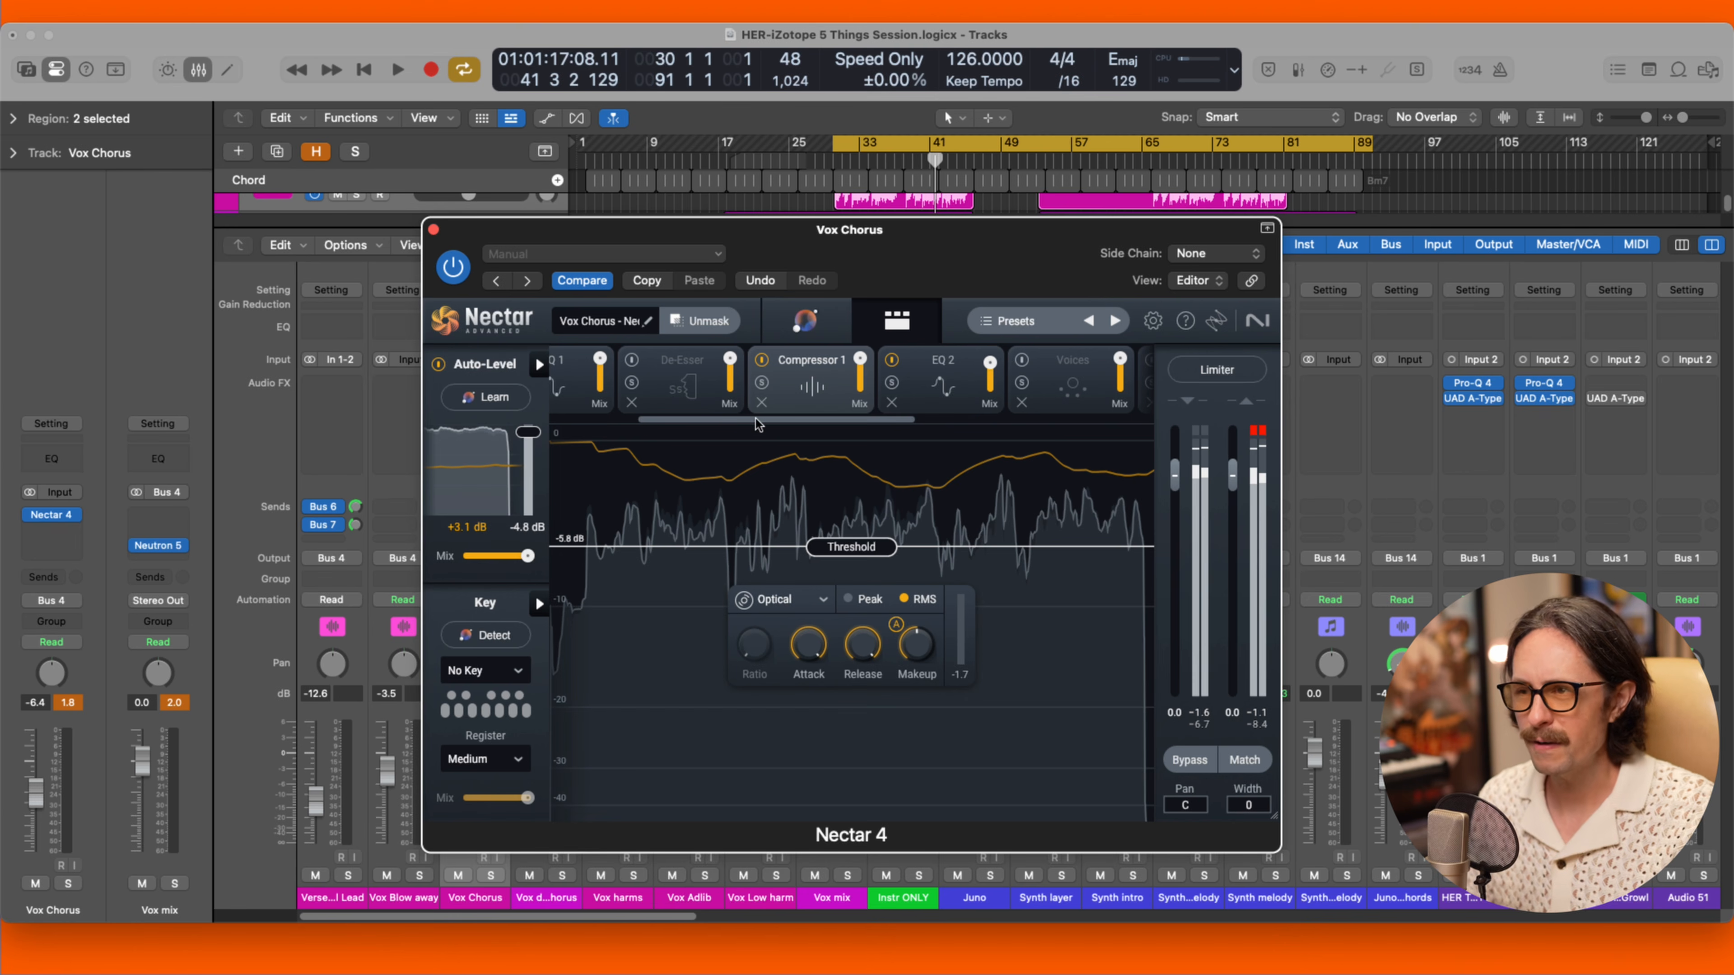
Examine the curves the assistant set in EQ 1 and EQ 2 of the module chain.
{"action": "left_click_drag", "start_coordinate": [757, 419], "coordinate": [677, 424]}
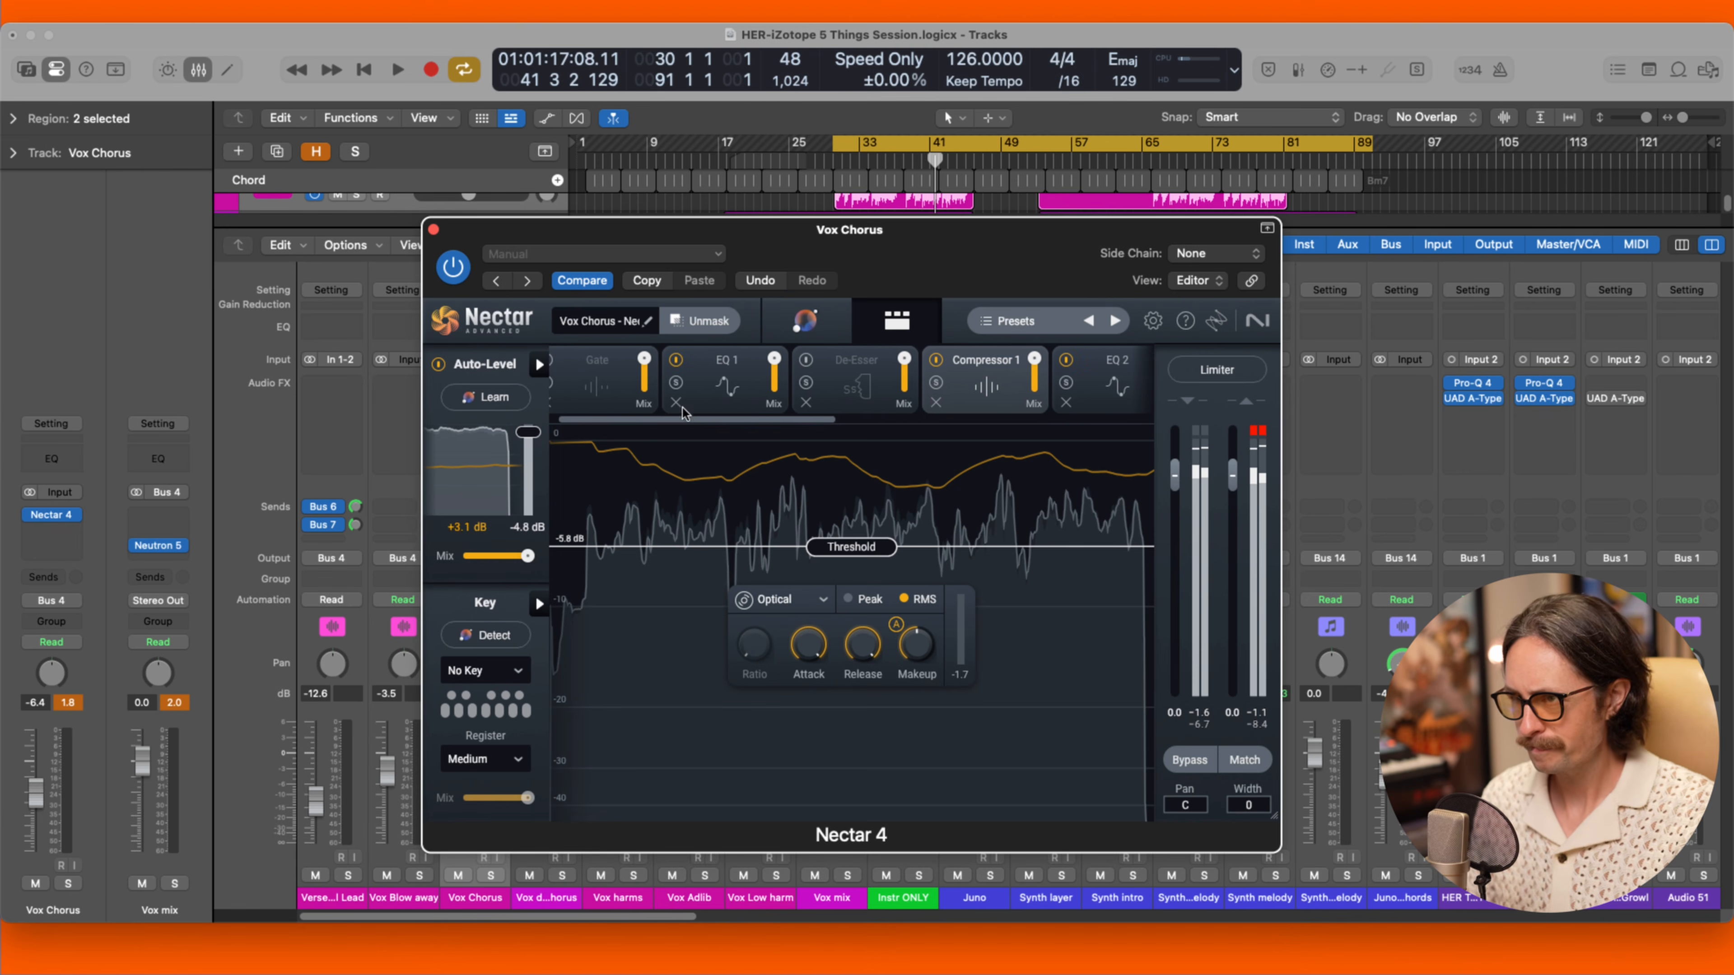
{"action": "left_click", "coordinate": [705, 404]}
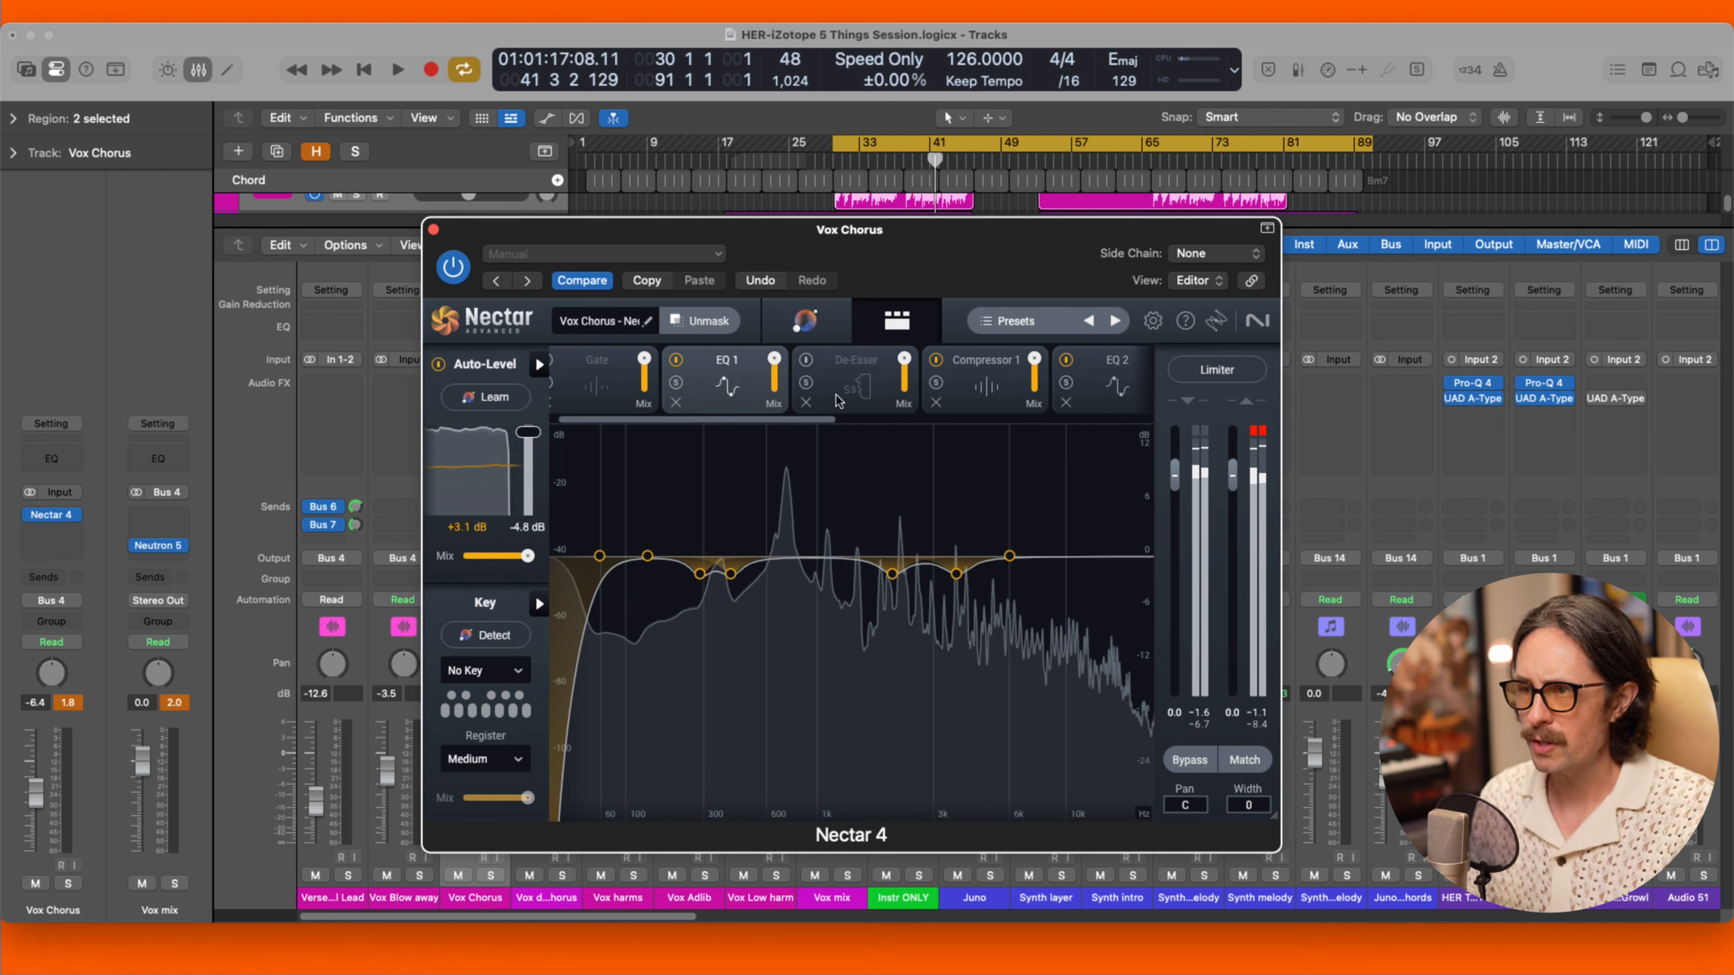
{"action": "left_click_drag", "start_coordinate": [788, 420], "coordinate": [905, 419]}
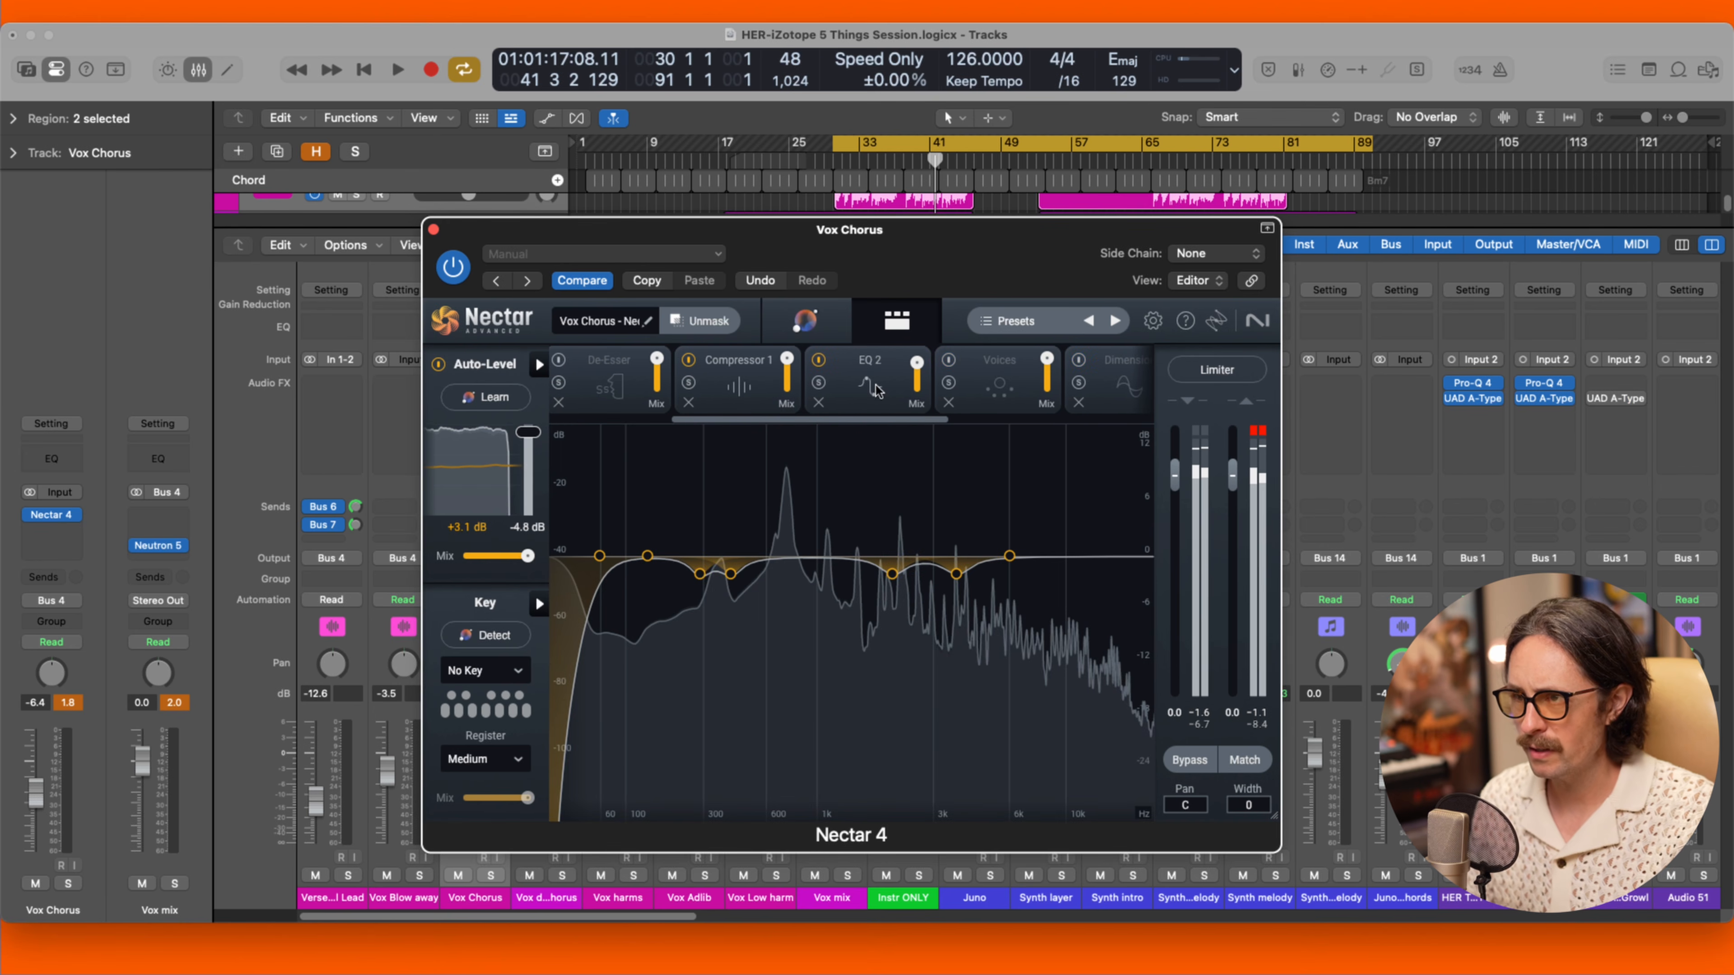
{"action": "left_click", "coordinate": [905, 408]}
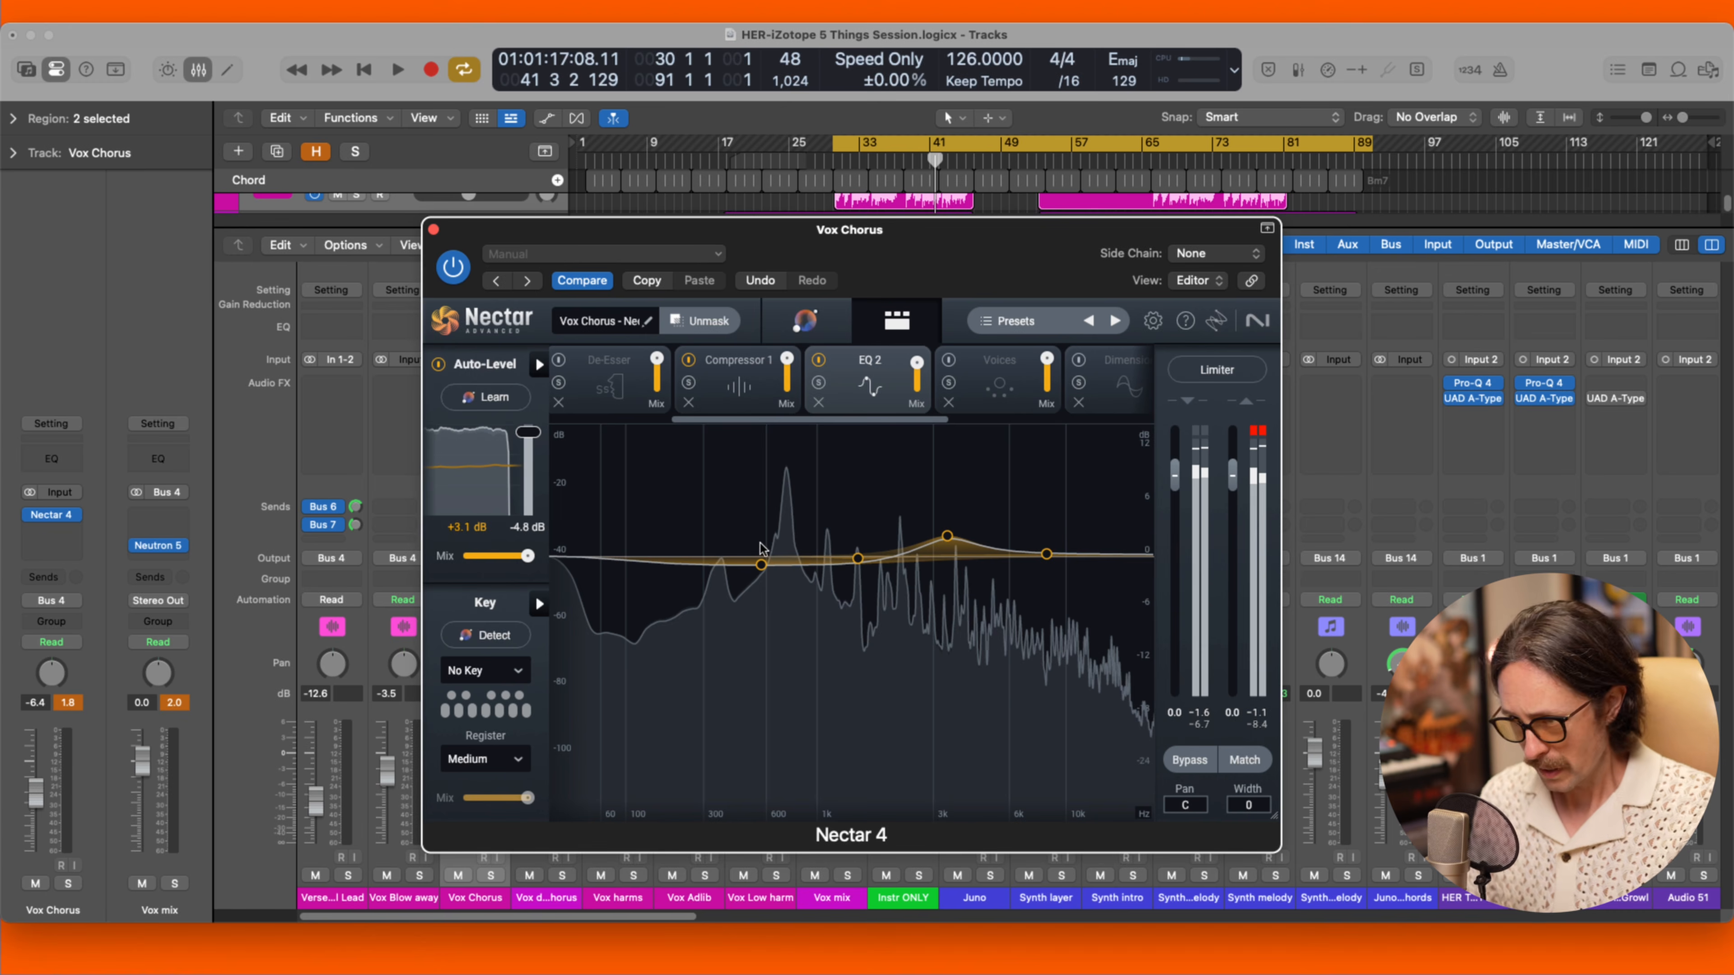
Solo Vox Chorus and compare it with Nectar 4 bypassed and enabled during playback.
{"action": "left_click", "coordinate": [490, 877]}
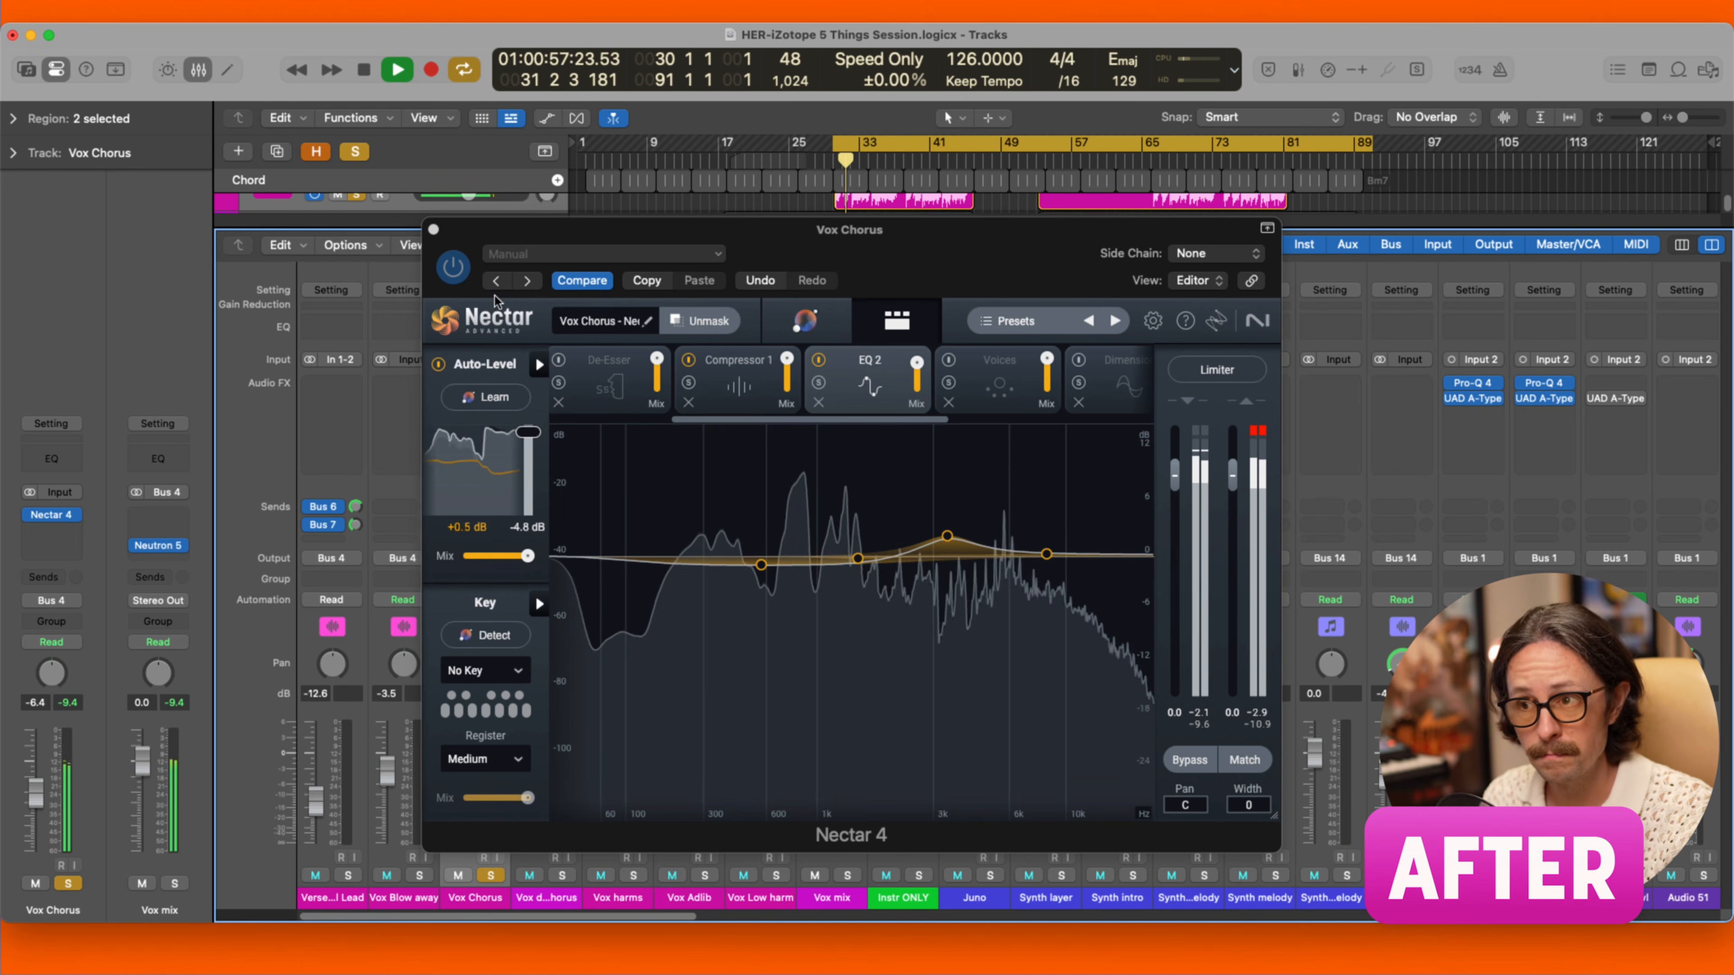
{"action": "left_click", "coordinate": [449, 269]}
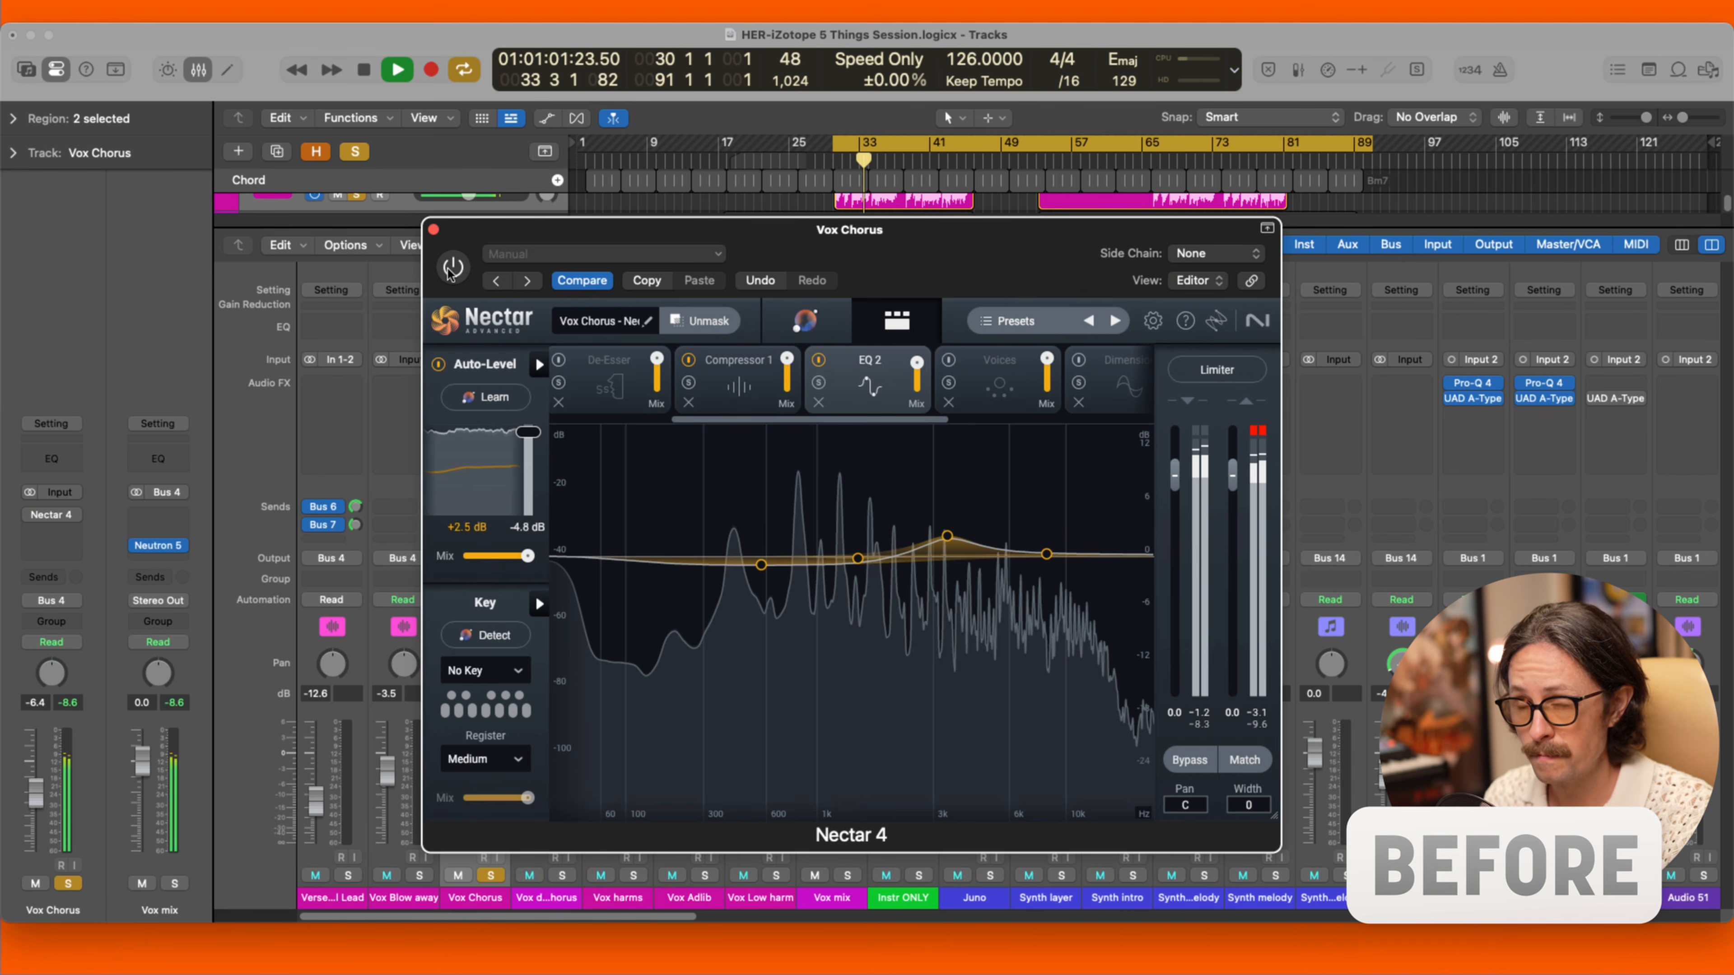
{"action": "left_click", "coordinate": [448, 270]}
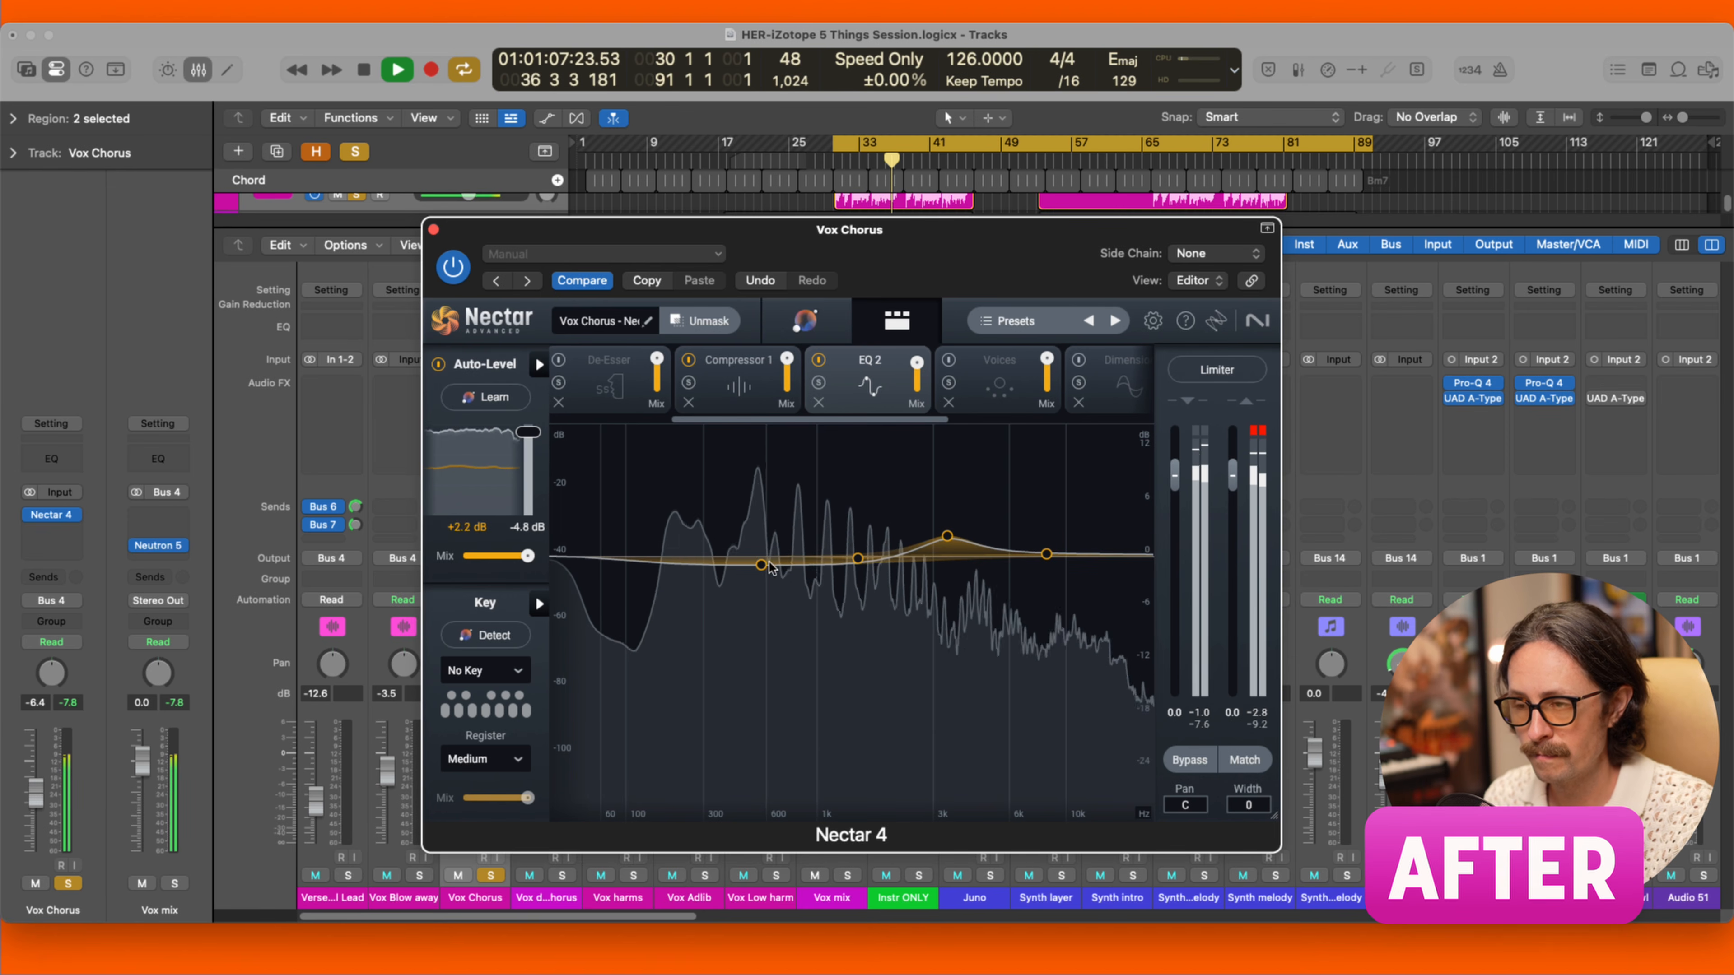
{"action": "key", "text": "space"}
{"action": "key", "text": "super+Tab"}
Set EQ 2's low-mid bell to 530 Hz and -4.8 dB, auditioning that band soloed during playback.
{"action": "mouse_move", "coordinate": [761, 567]}
{"action": "left_mouse_down"}
{"action": "mouse_move", "coordinate": [725, 581]}
{"action": "mouse_move", "coordinate": [760, 590]}
{"action": "left_mouse_up"}
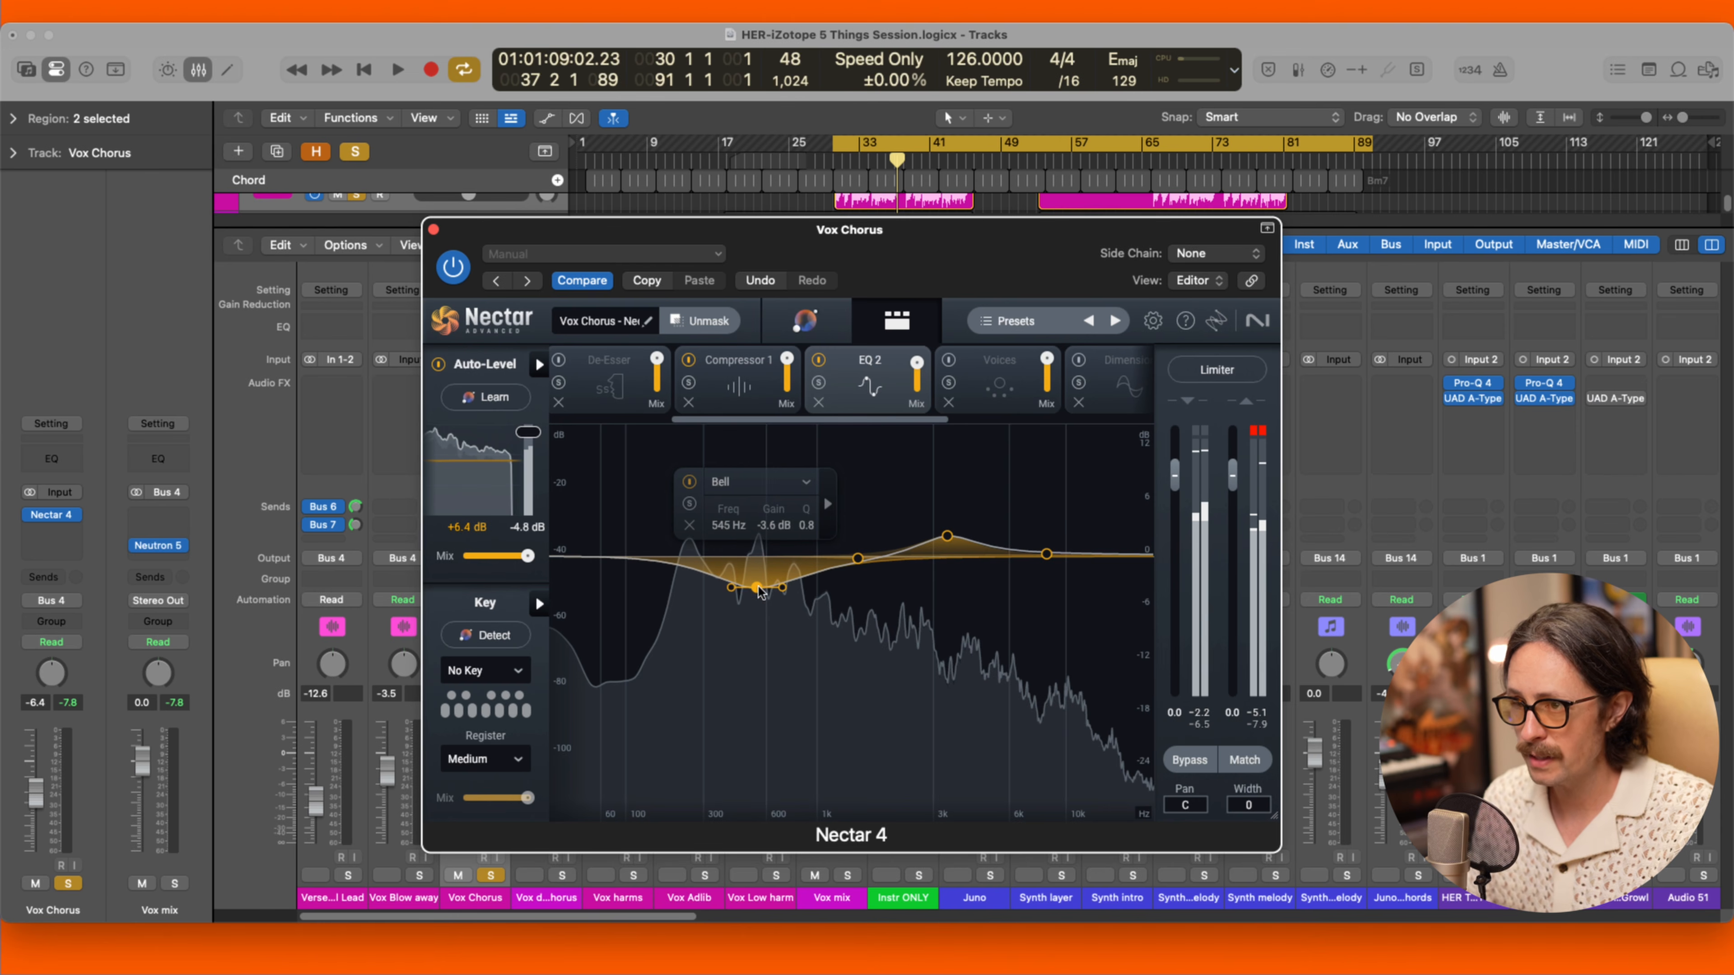
{"action": "left_click", "coordinate": [689, 505]}
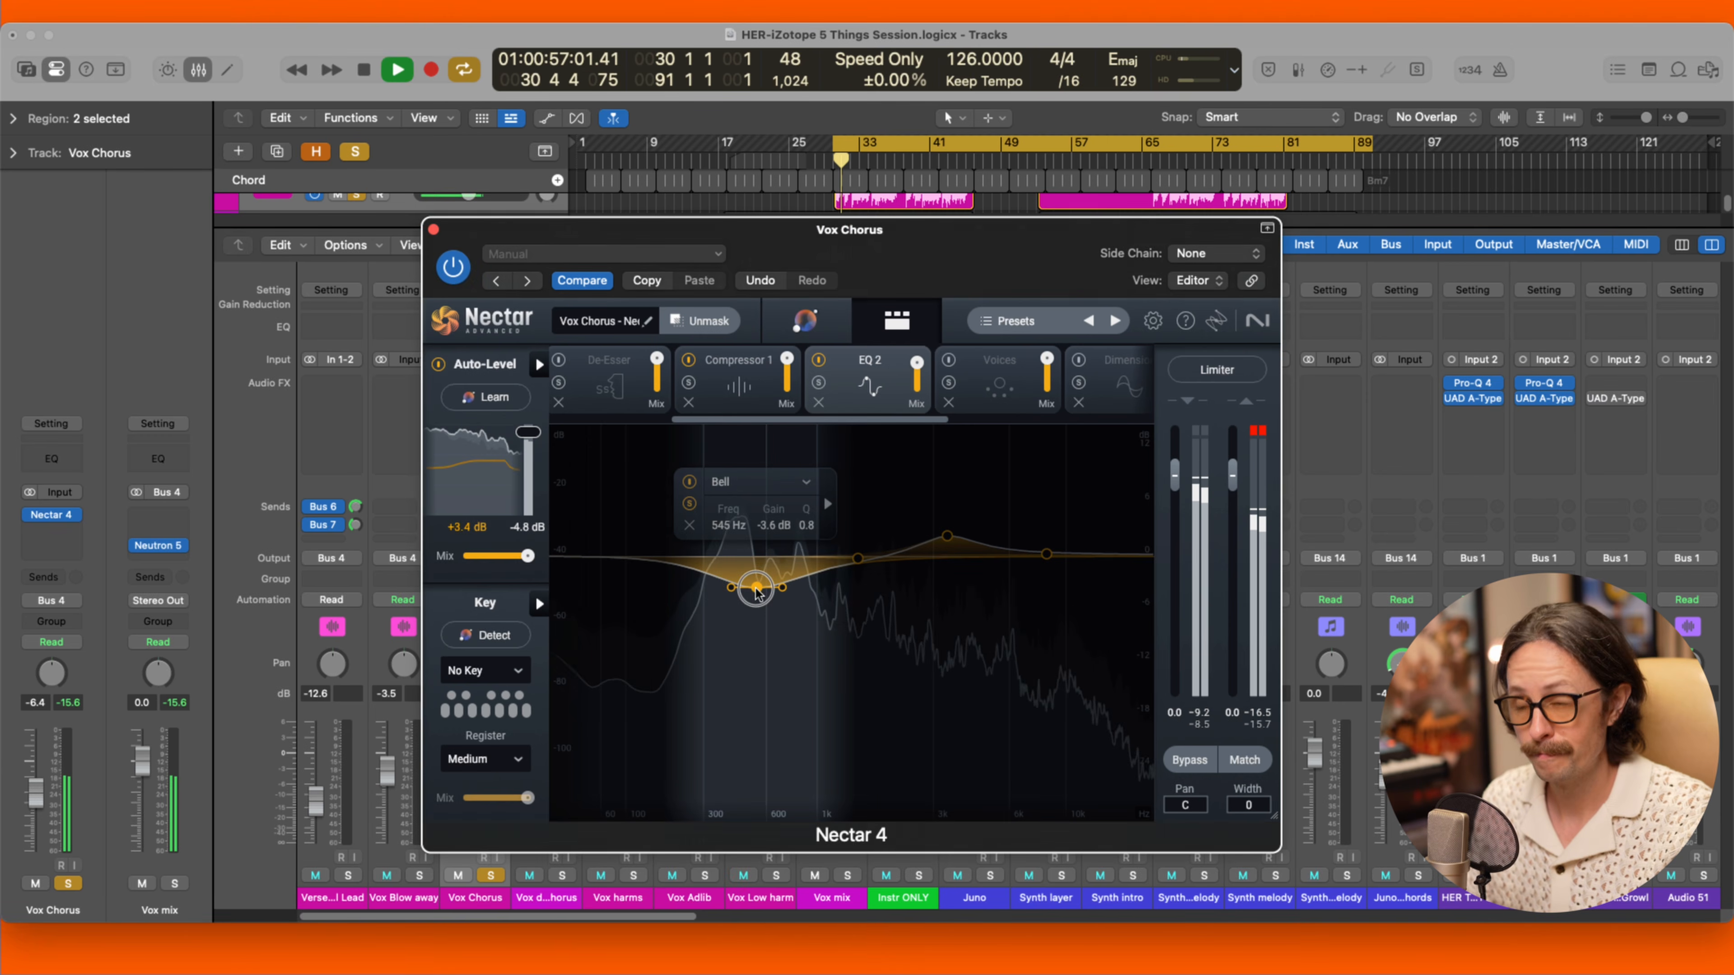
{"action": "mouse_move", "coordinate": [758, 588]}
{"action": "left_mouse_down"}
{"action": "mouse_move", "coordinate": [774, 590]}
{"action": "mouse_move", "coordinate": [736, 596]}
{"action": "mouse_move", "coordinate": [754, 602]}
{"action": "left_mouse_up"}
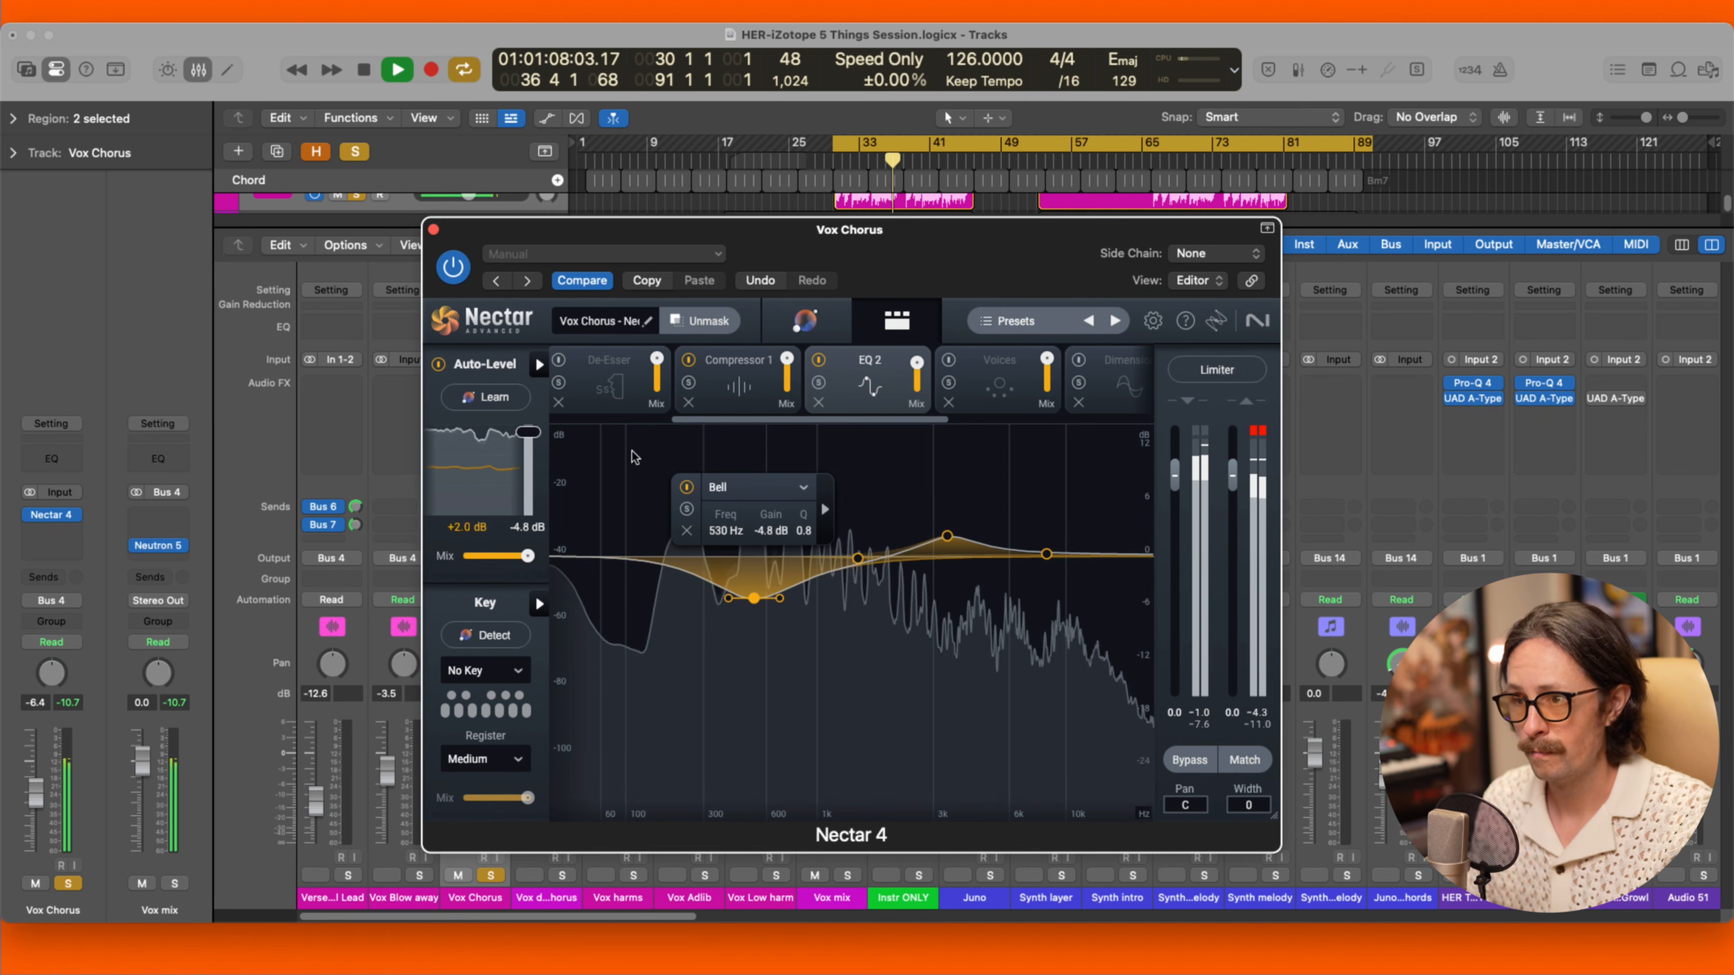
{"action": "key", "text": "space"}
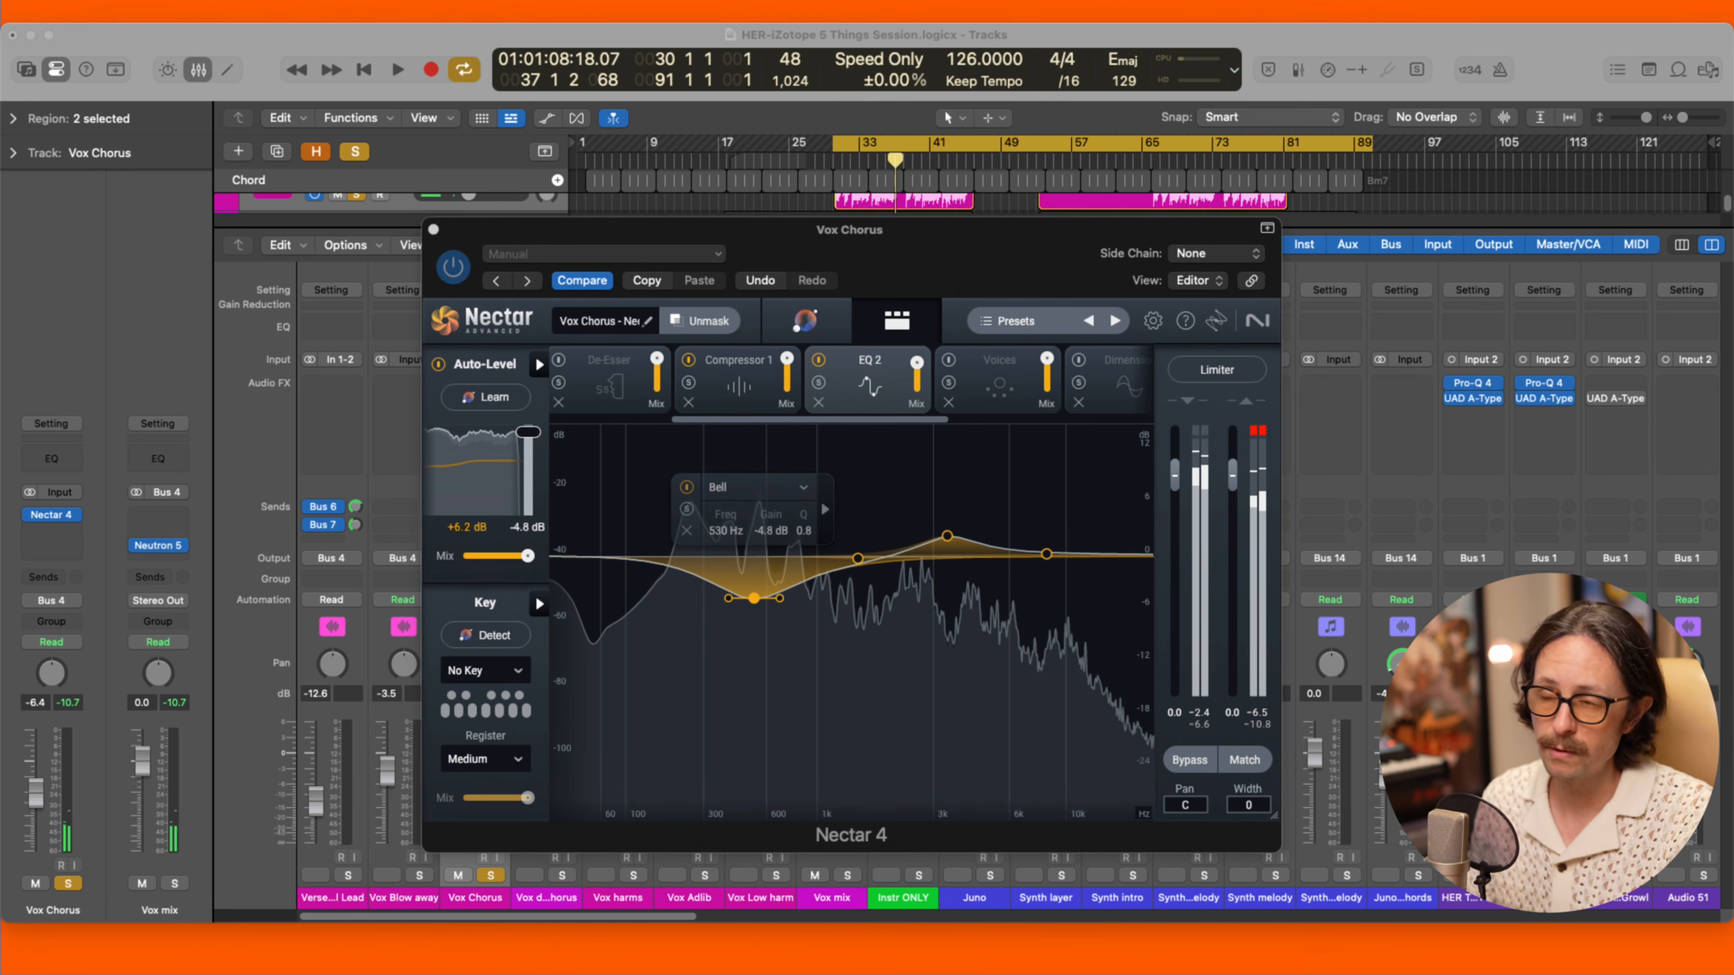
{"action": "left_click", "coordinate": [534, 403]}
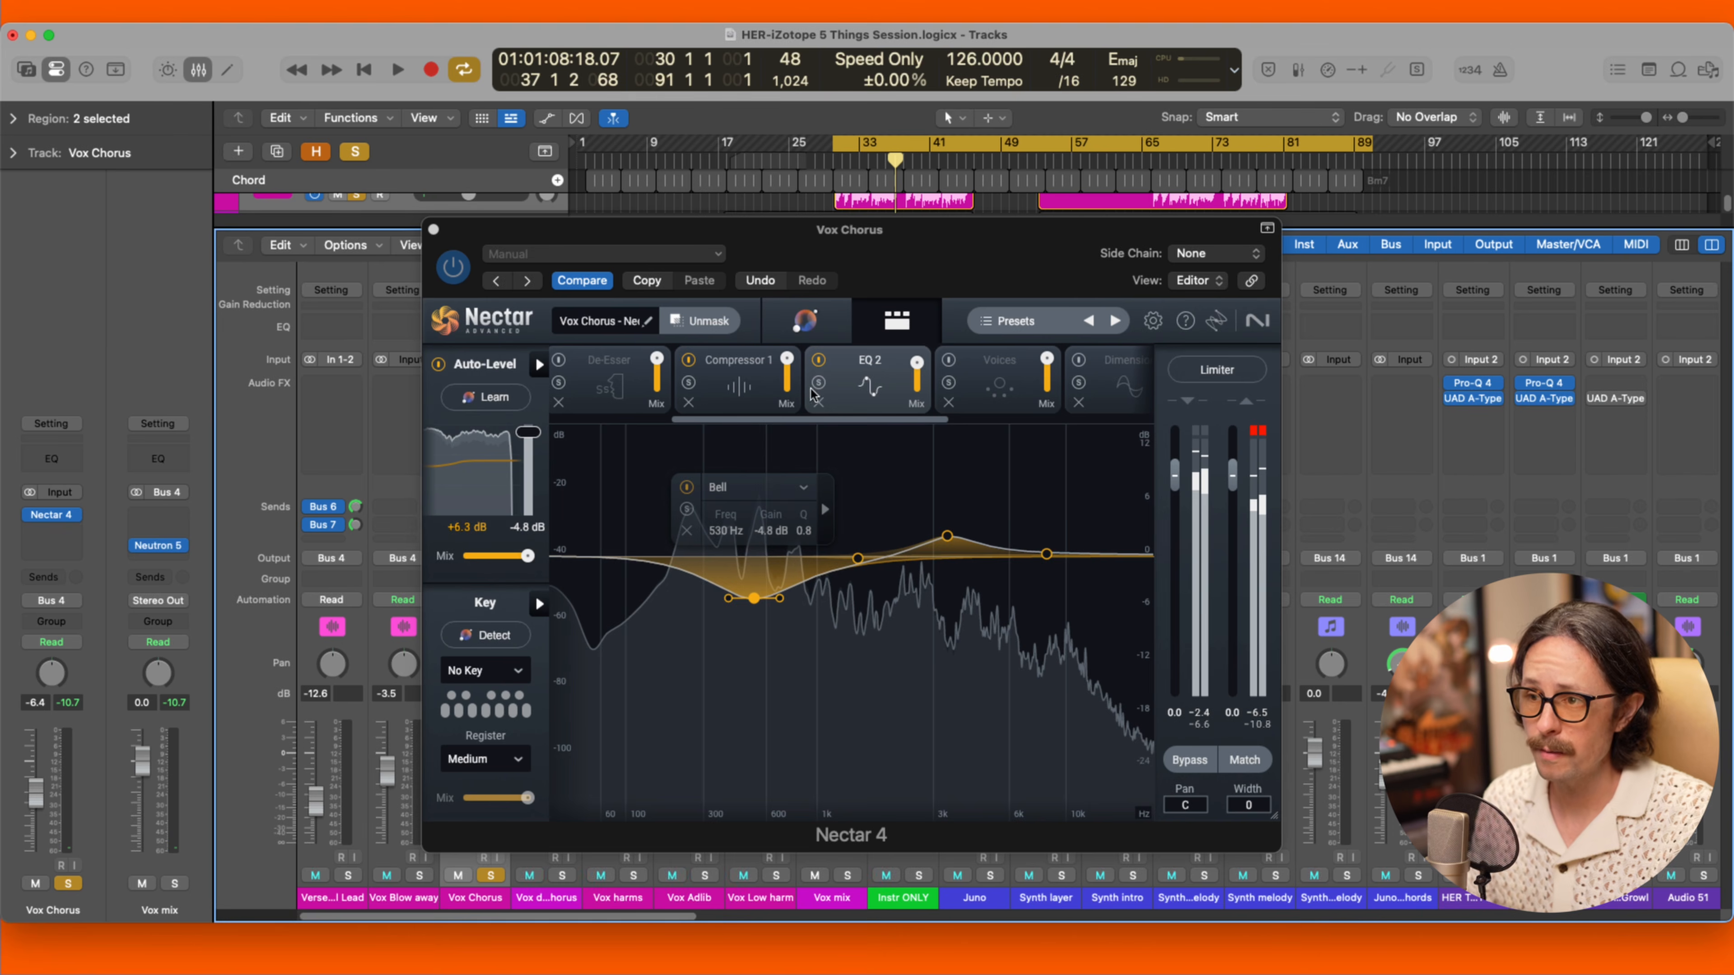
Bypass the Compressor 1 and EQ 1 modules in Nectar 4's chain.
{"action": "left_click", "coordinate": [746, 377]}
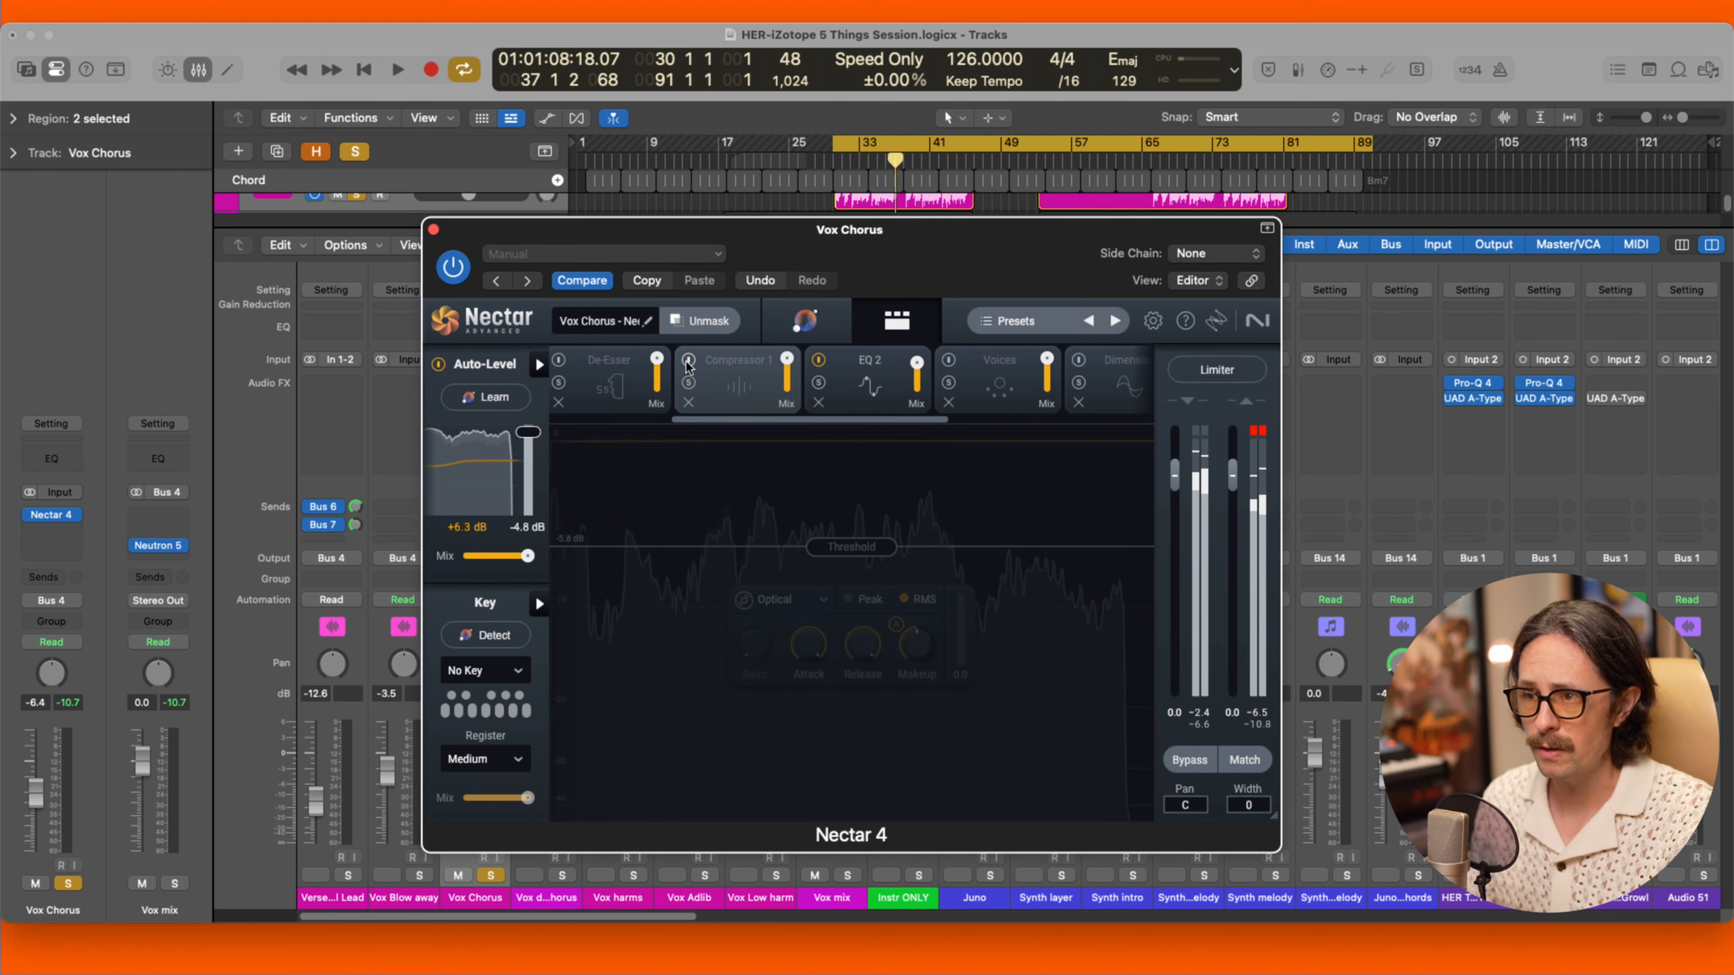
{"action": "left_click_drag", "start_coordinate": [766, 418], "coordinate": [608, 413]}
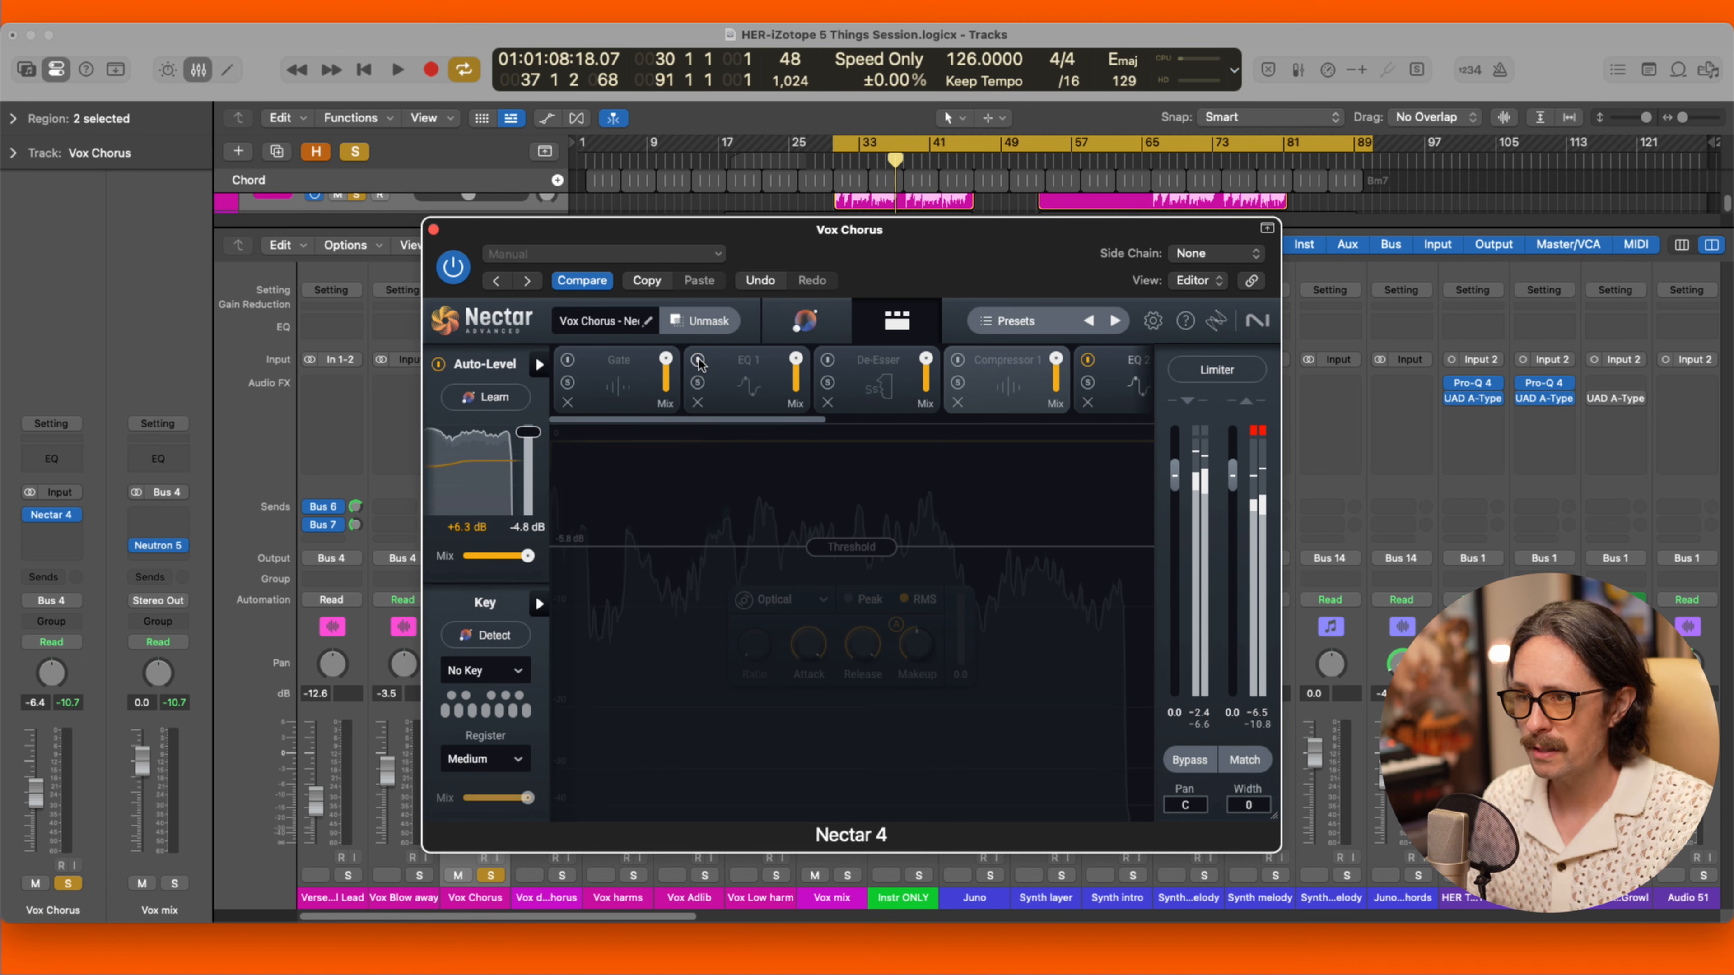
{"action": "left_click", "coordinate": [732, 382]}
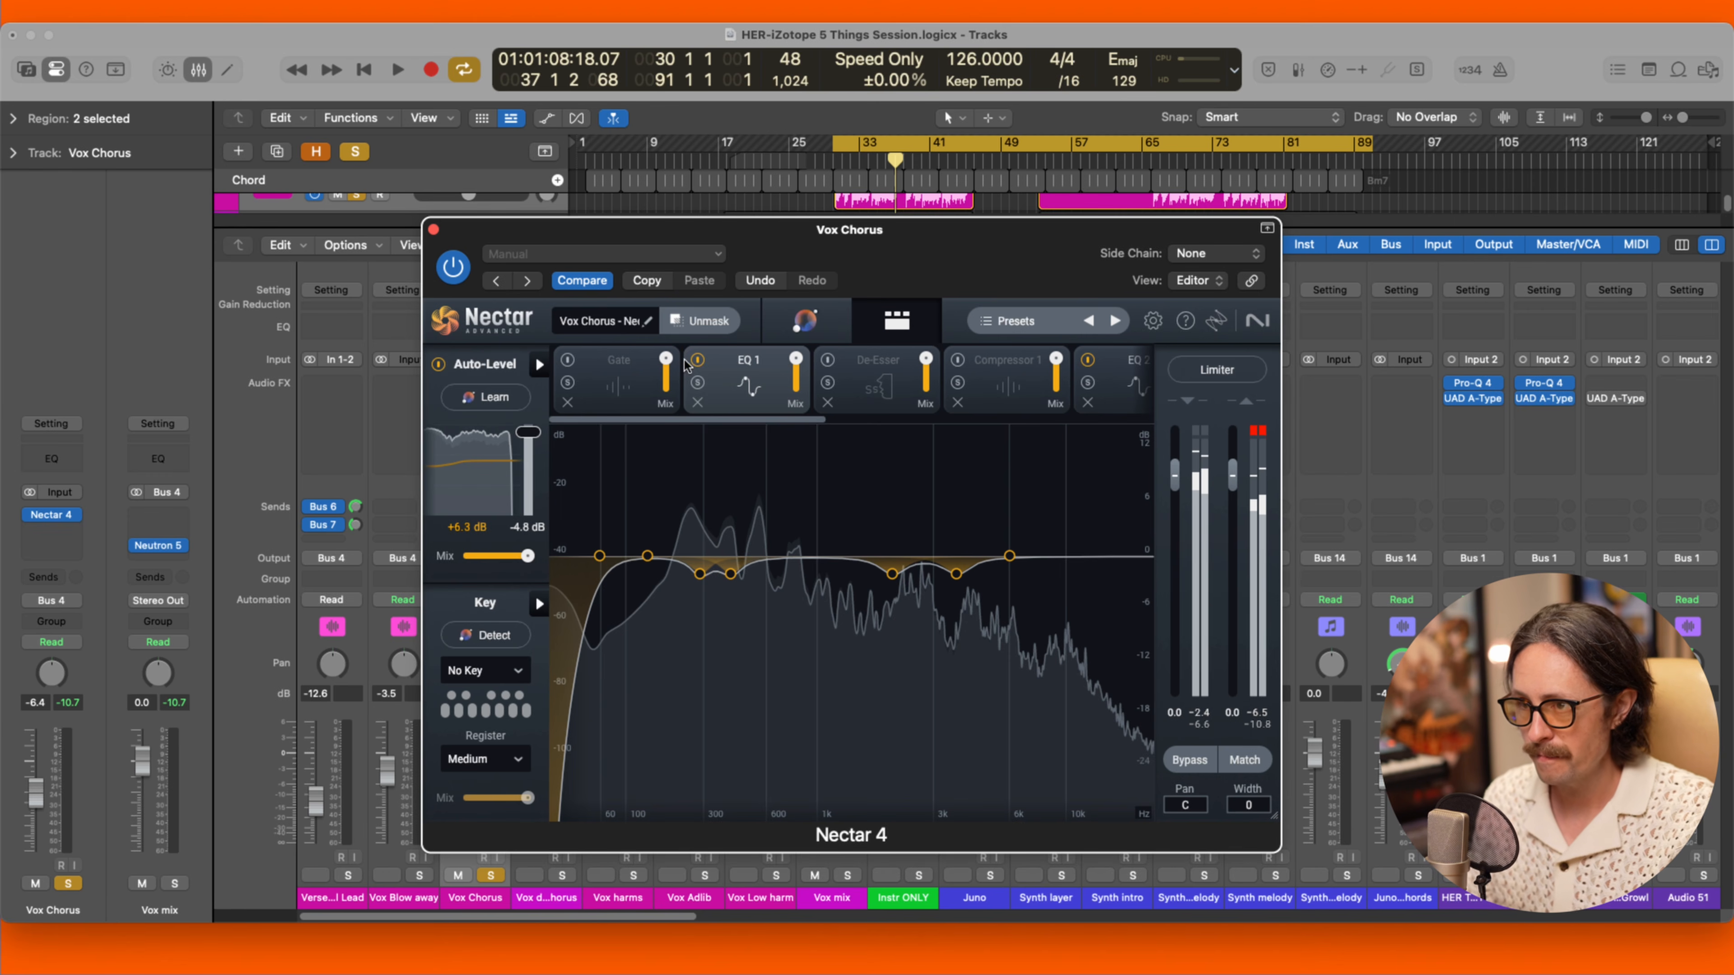
{"action": "left_click", "coordinate": [698, 362]}
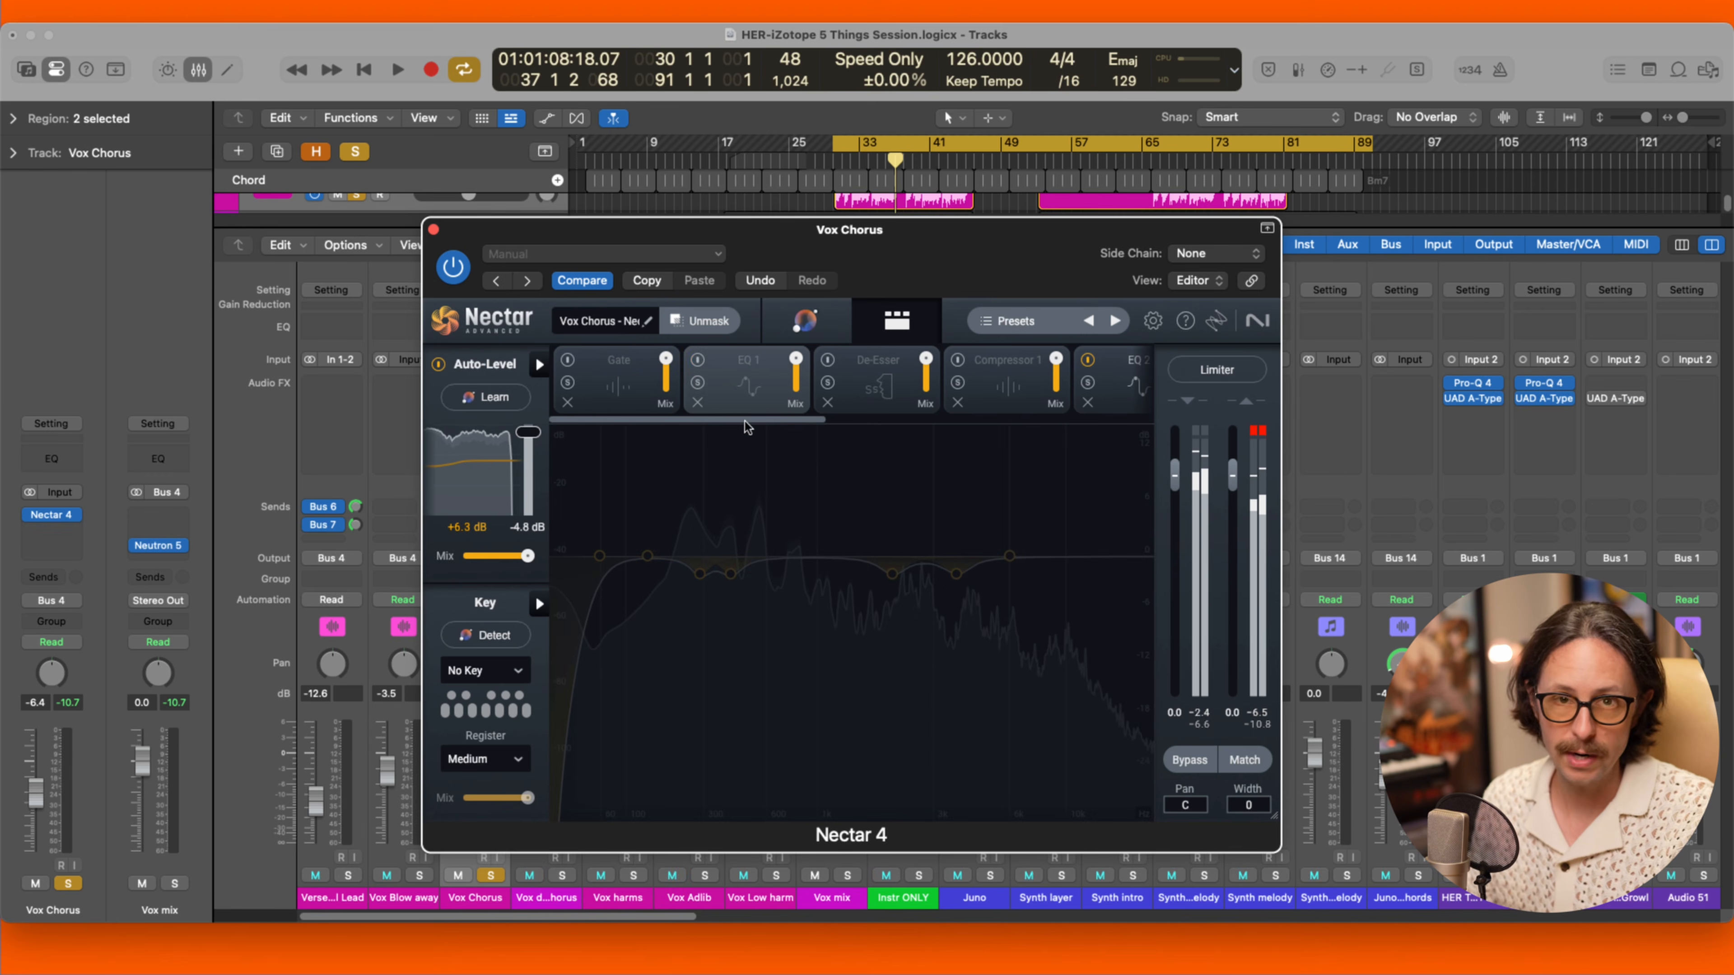
Remove the Compressor 1, Gate, EQ 1, De-Esser and Voices modules from the chain, keeping EQ 2.
{"action": "left_click_drag", "start_coordinate": [747, 420], "coordinate": [875, 418]}
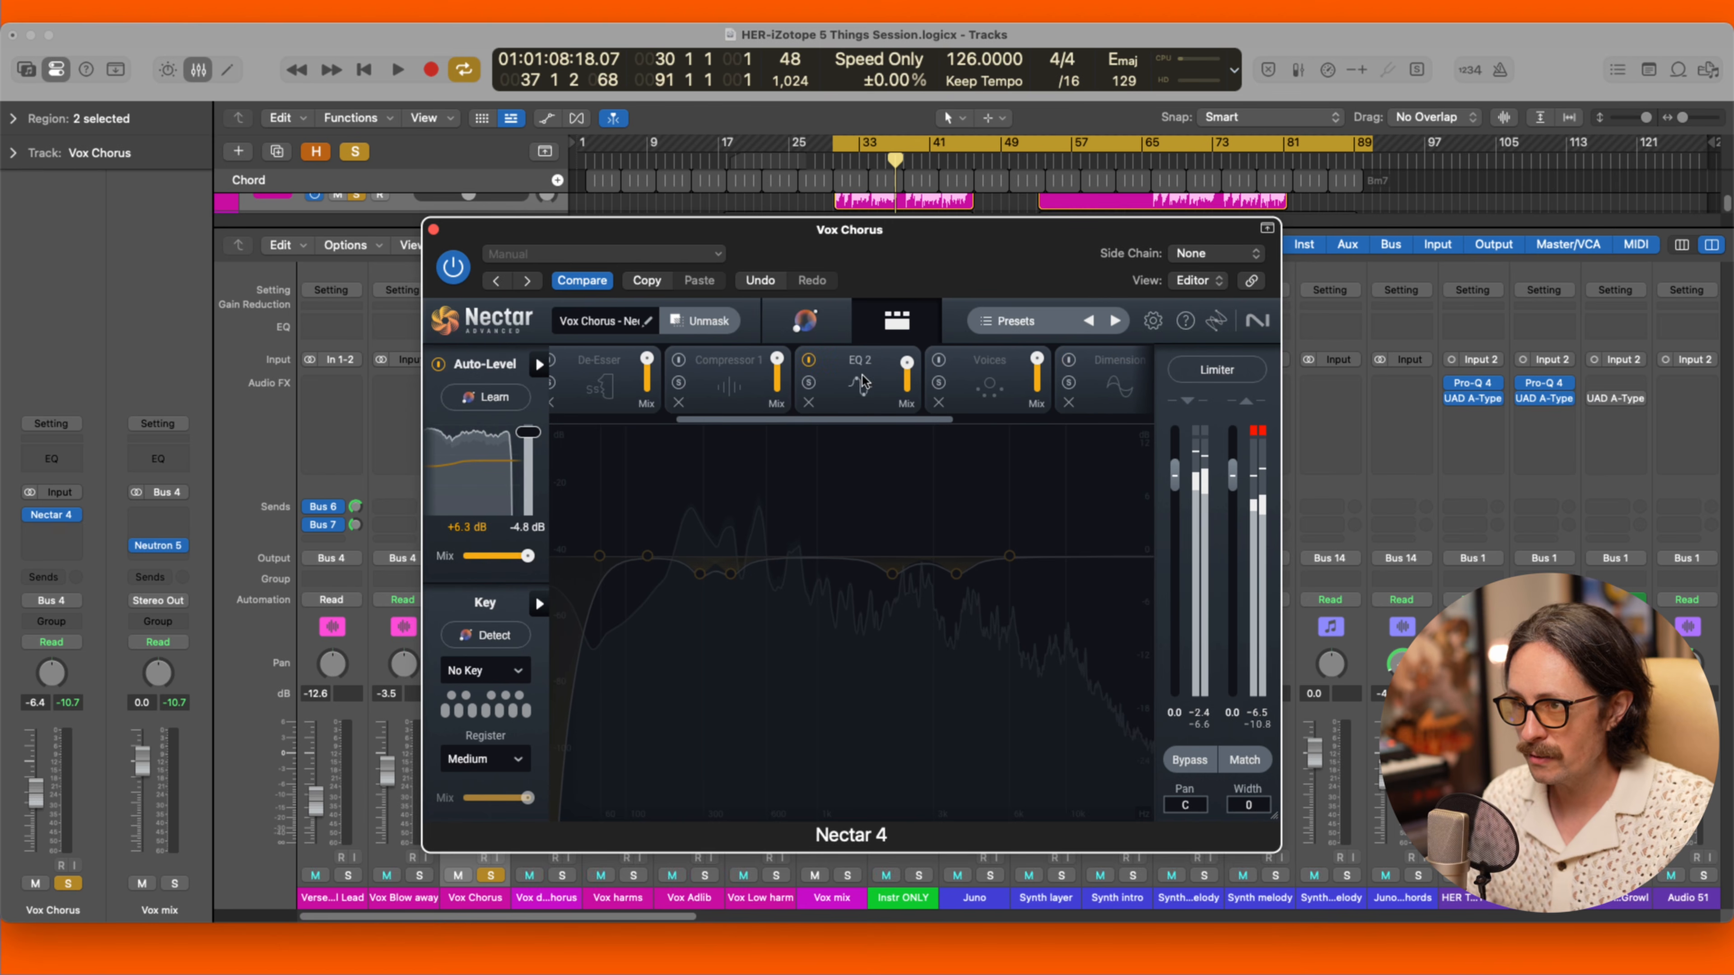
{"action": "left_click", "coordinate": [862, 388]}
{"action": "left_click", "coordinate": [679, 402]}
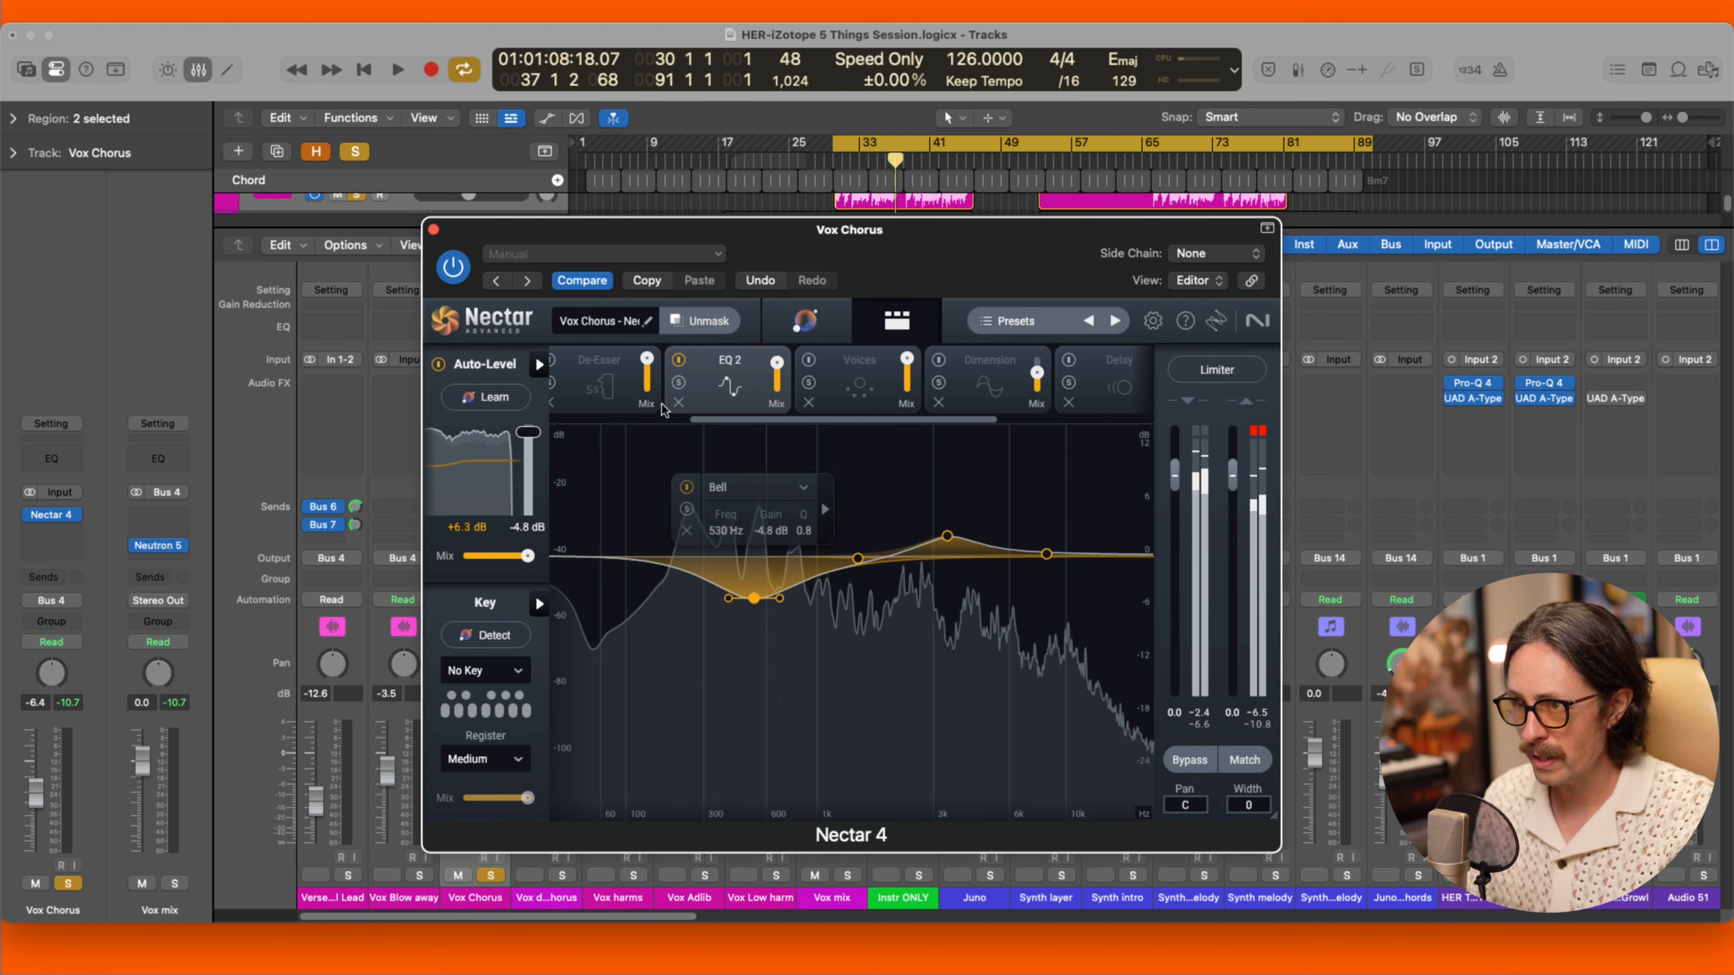
{"action": "left_click_drag", "start_coordinate": [710, 422], "coordinate": [584, 420]}
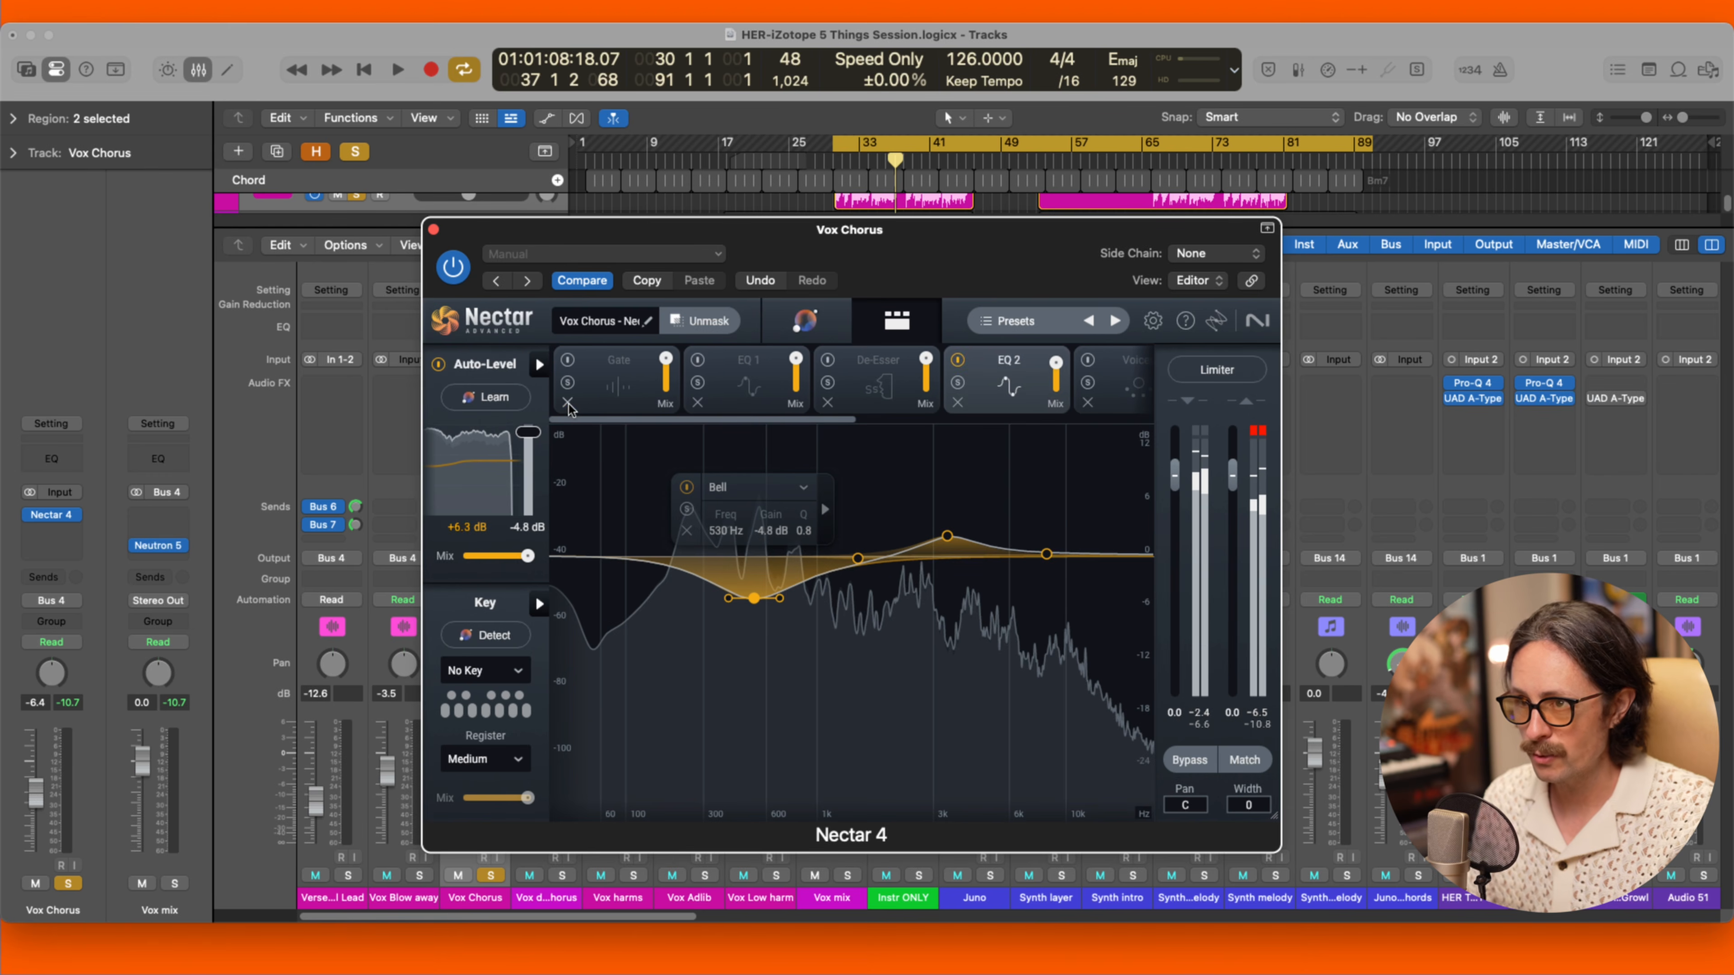
{"action": "left_click", "coordinate": [567, 402]}
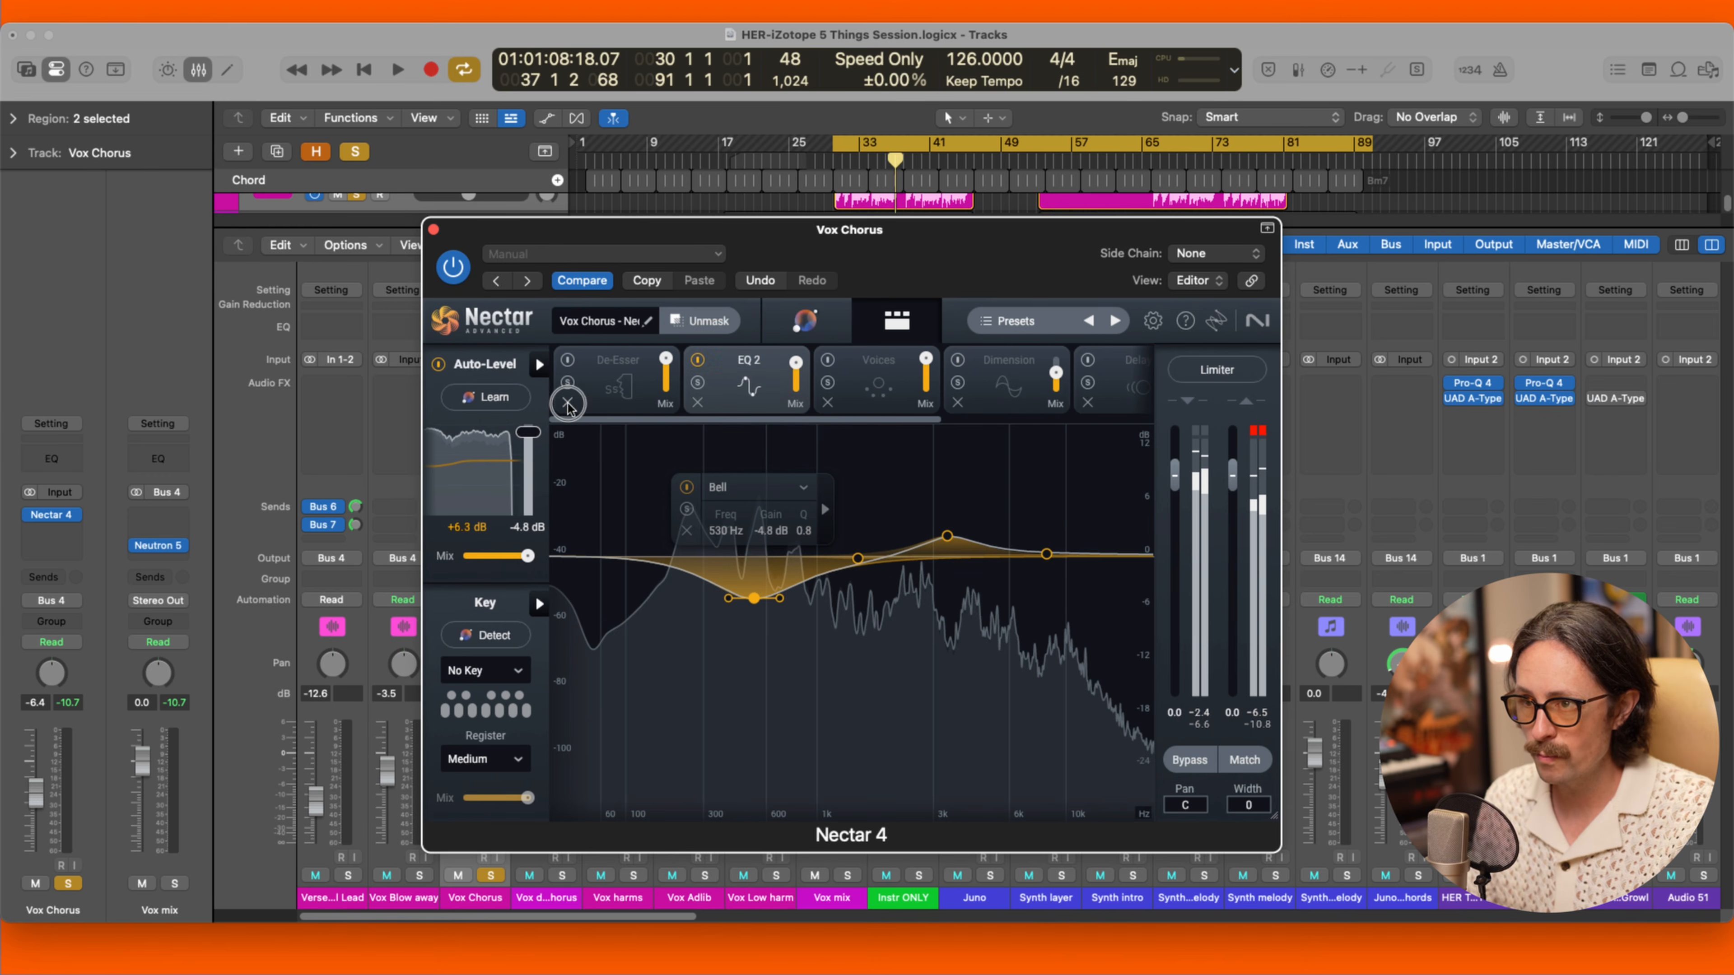
{"action": "left_click", "coordinate": [567, 402]}
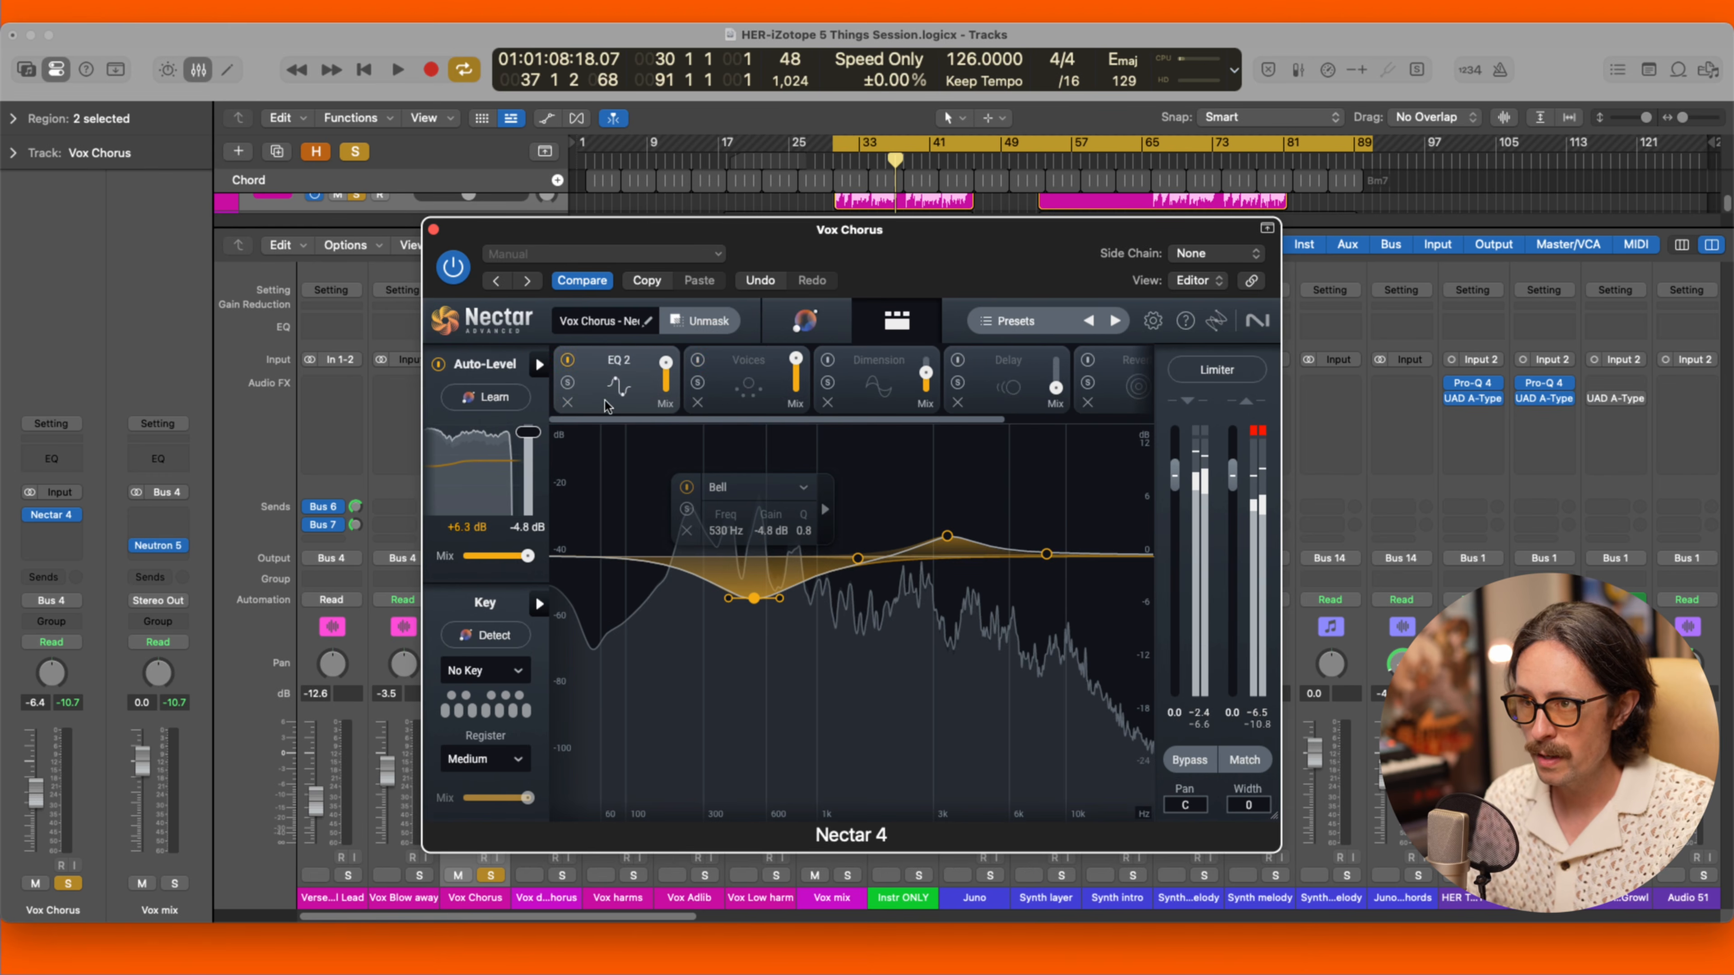
{"action": "left_click", "coordinate": [697, 403]}
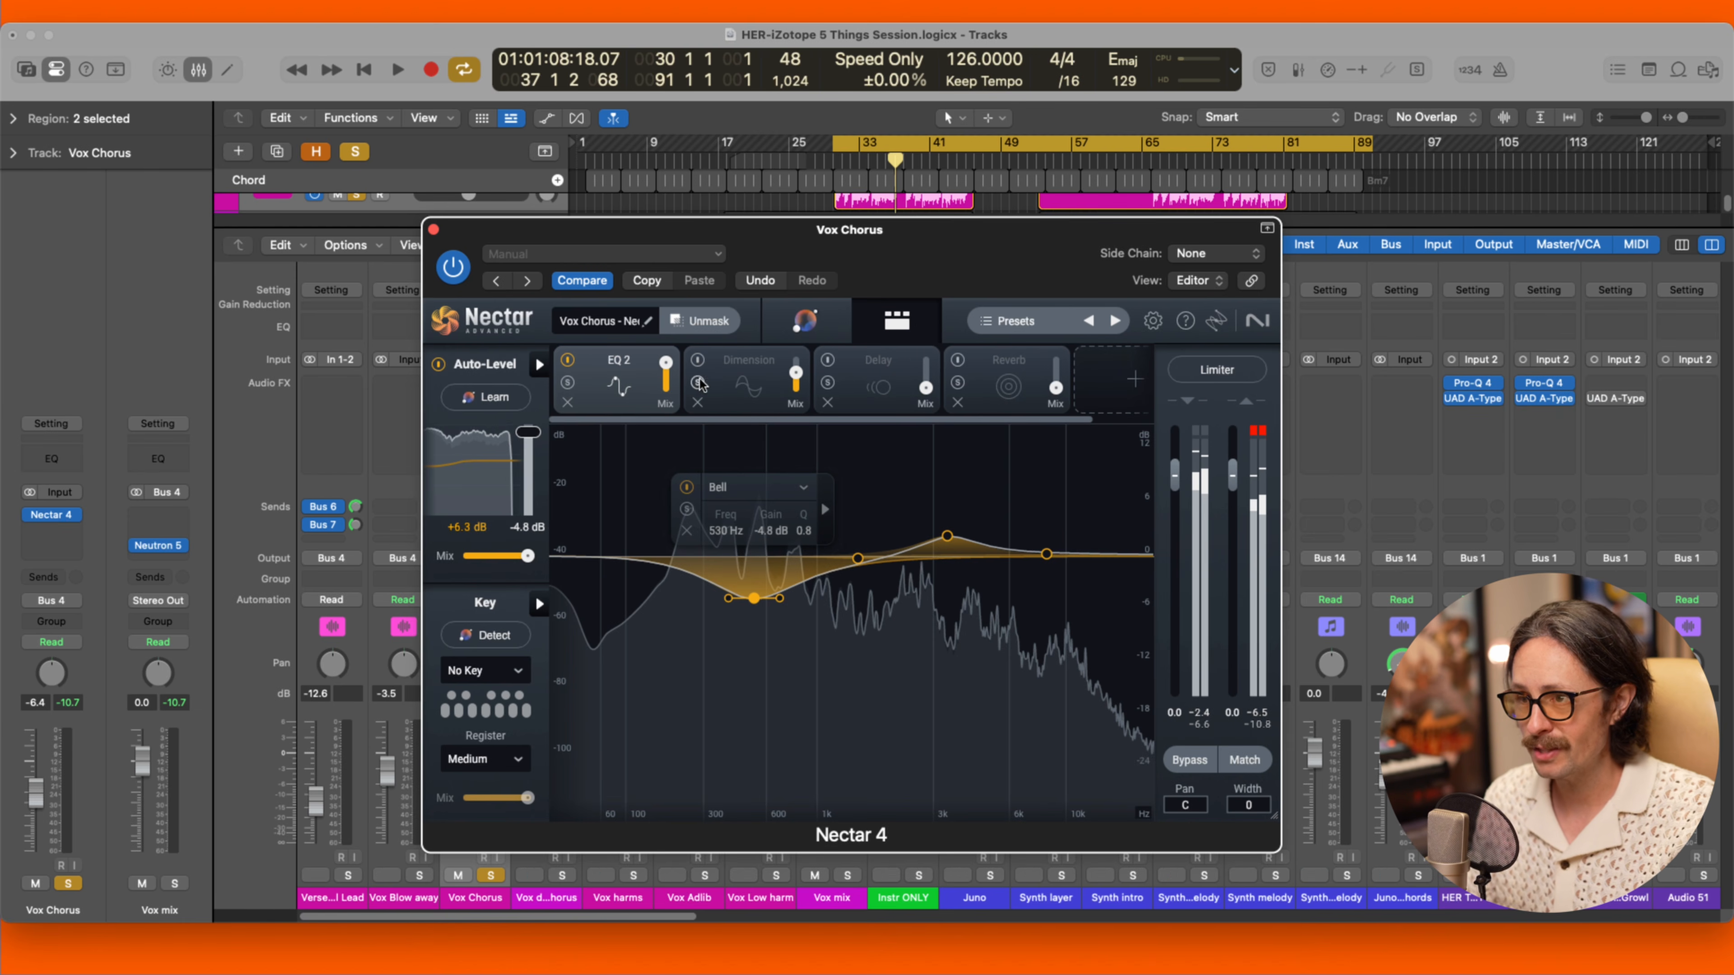
Enable the Dimension module, show its Chorus settings and play the soloed chorus vocal through it.
{"action": "left_click", "coordinate": [697, 360]}
{"action": "left_click", "coordinate": [793, 381]}
{"action": "key", "text": "space"}
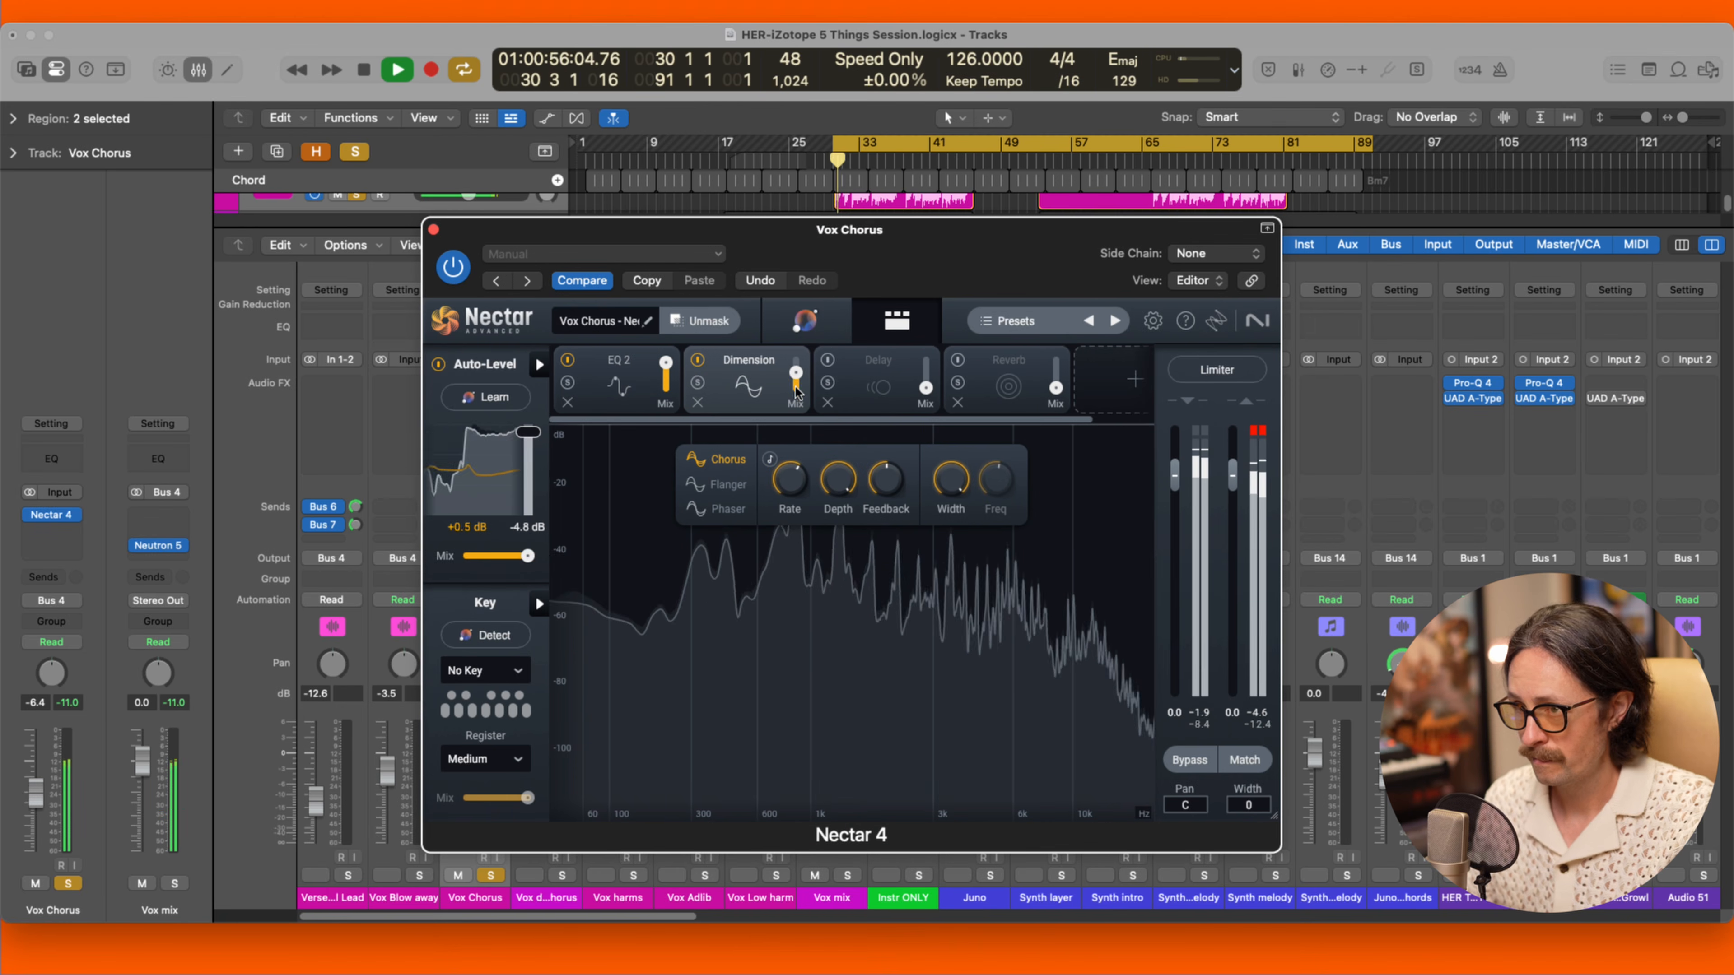
Lower the Dimension module's mix and compare the soloed chorus vocal with the module bypassed and enabled.
{"action": "left_click_drag", "start_coordinate": [794, 381], "coordinate": [797, 447]}
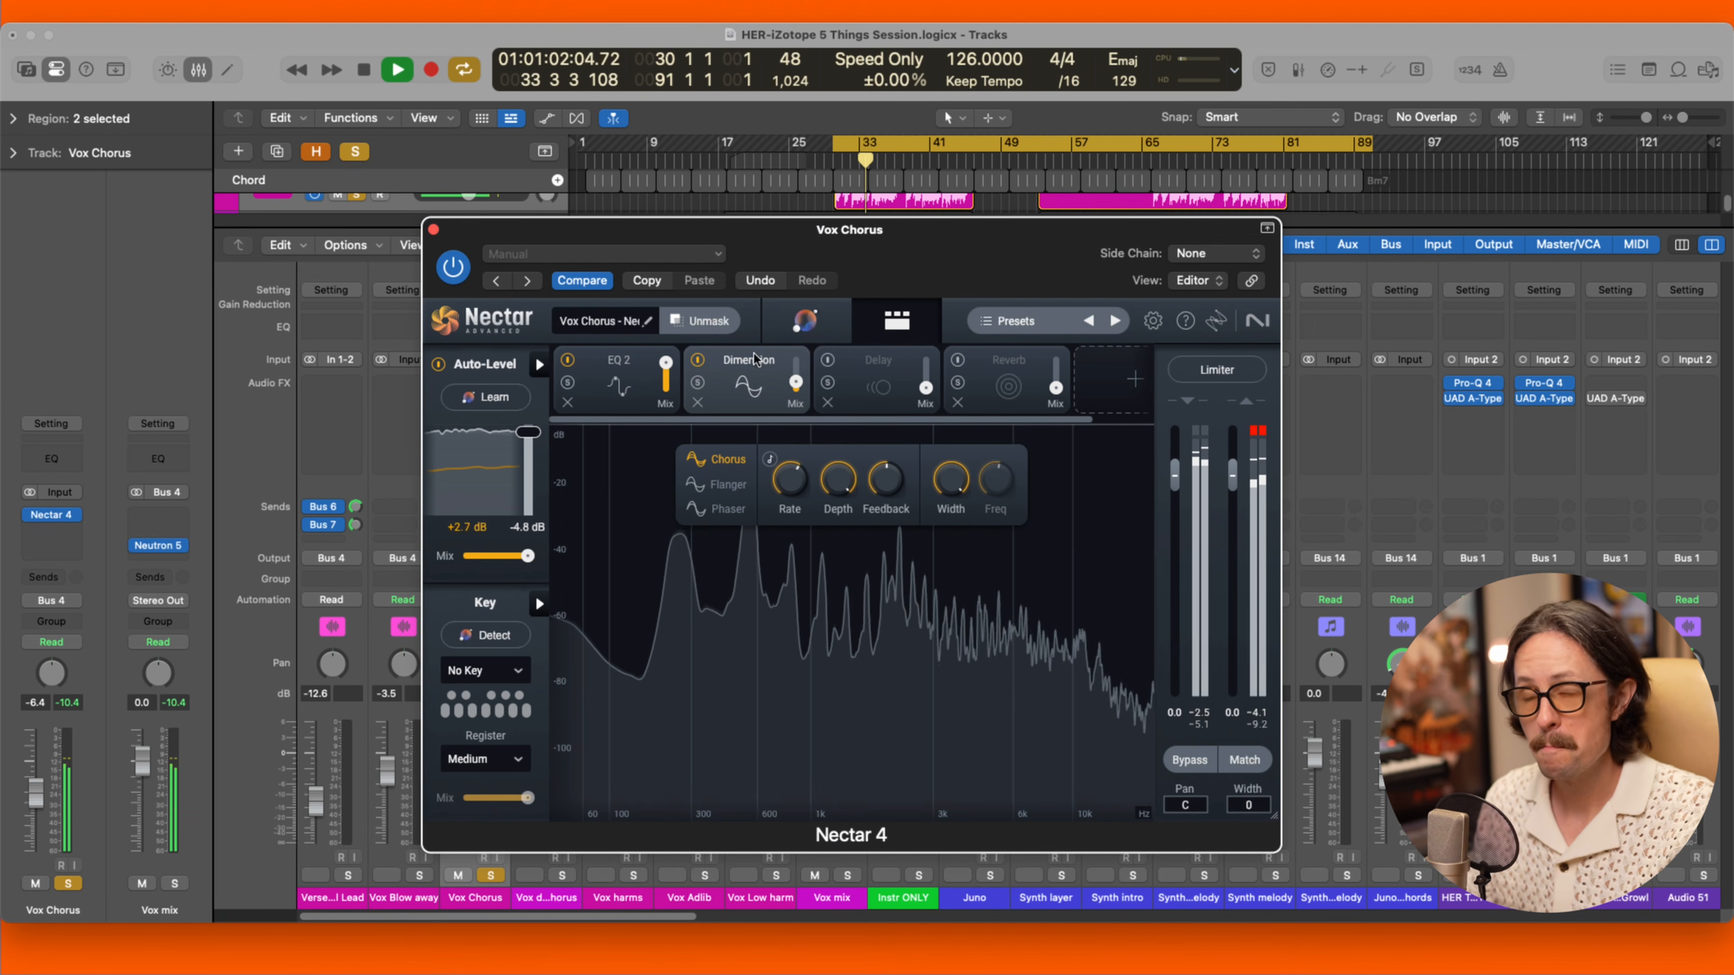
{"action": "left_click", "coordinate": [696, 361]}
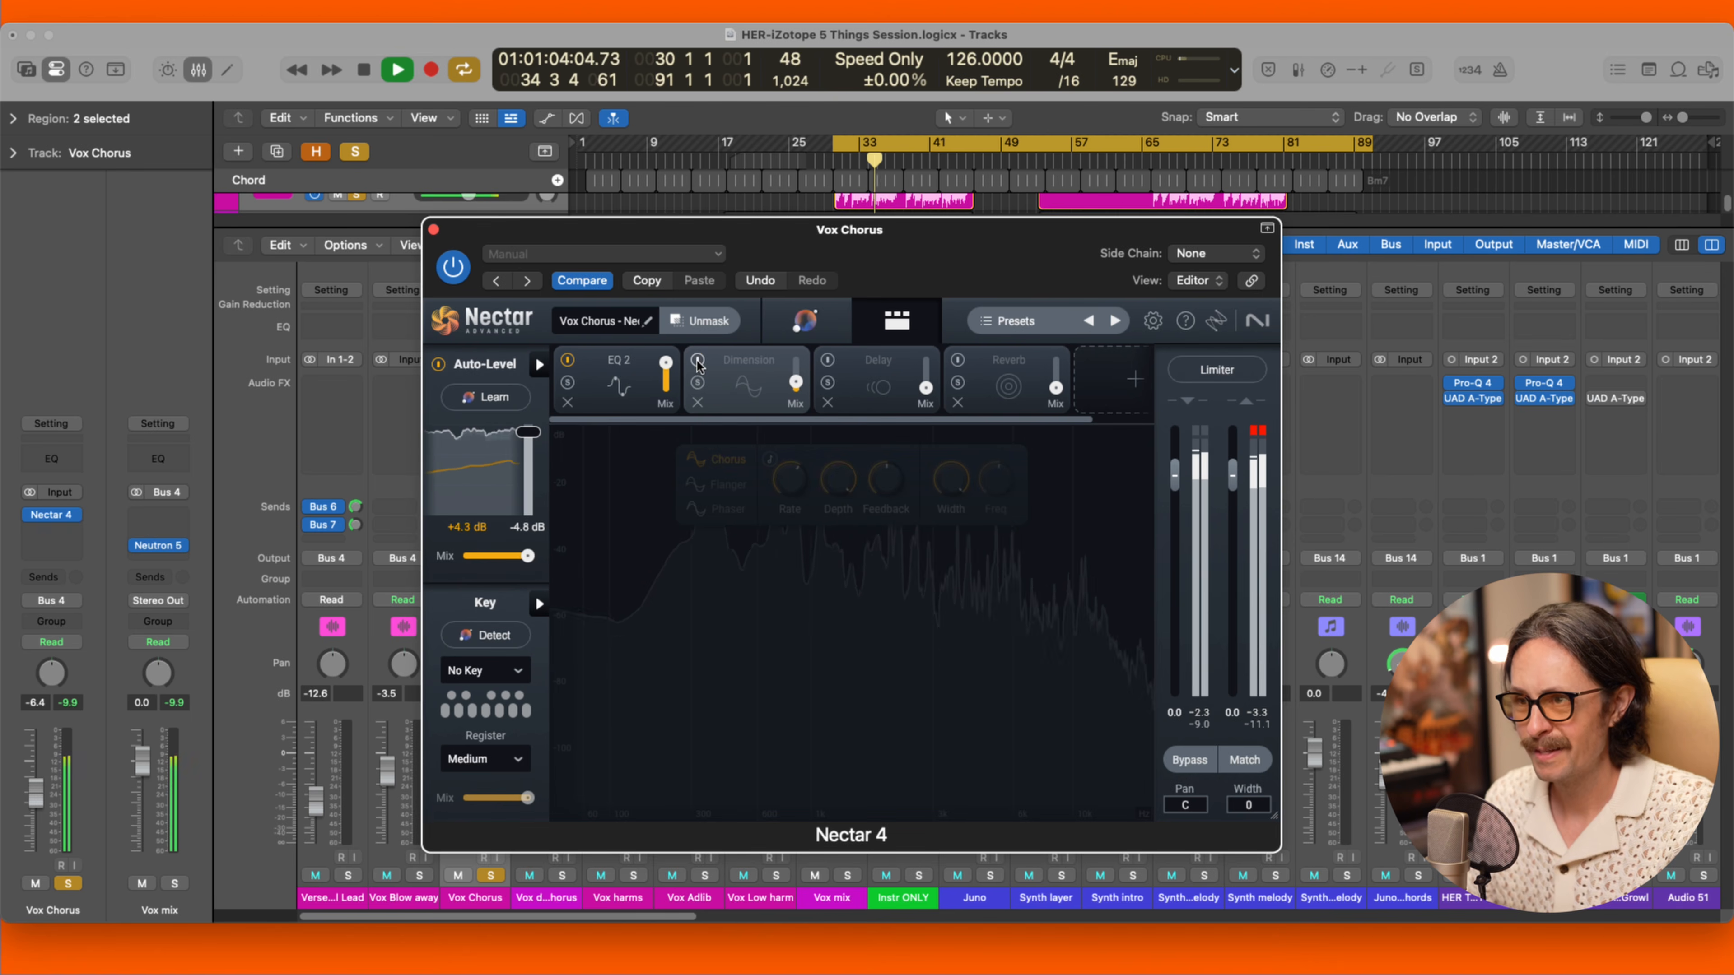
{"action": "left_click", "coordinate": [697, 361]}
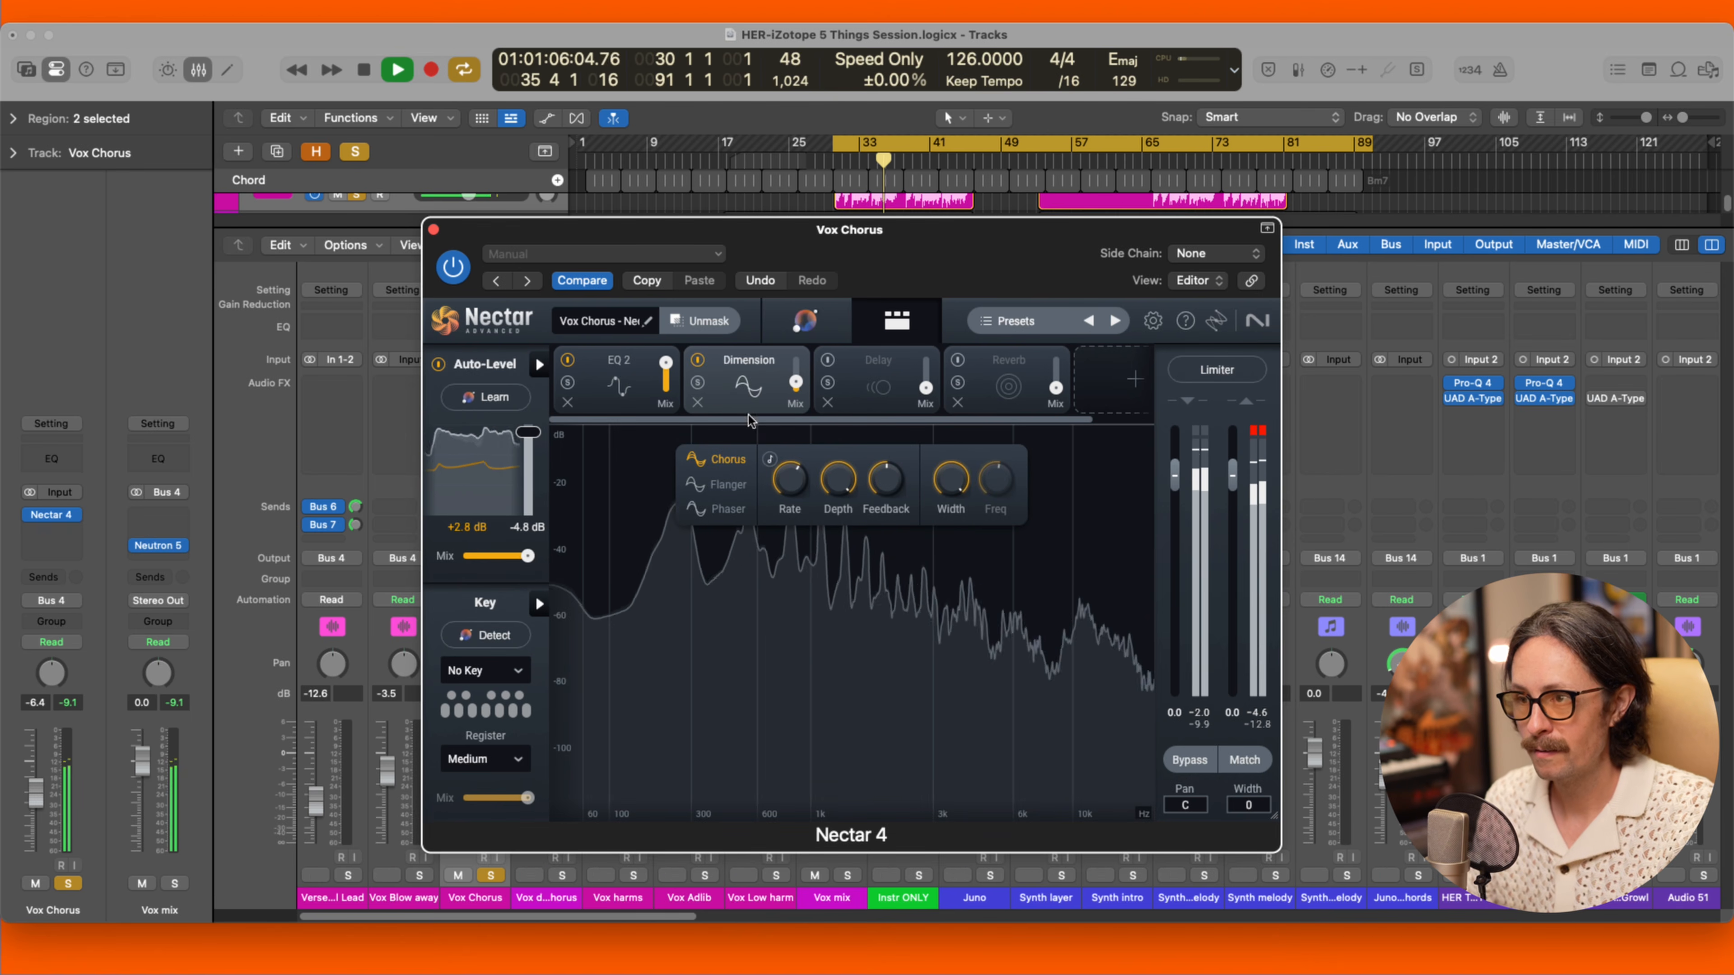
{"action": "key", "text": "space"}
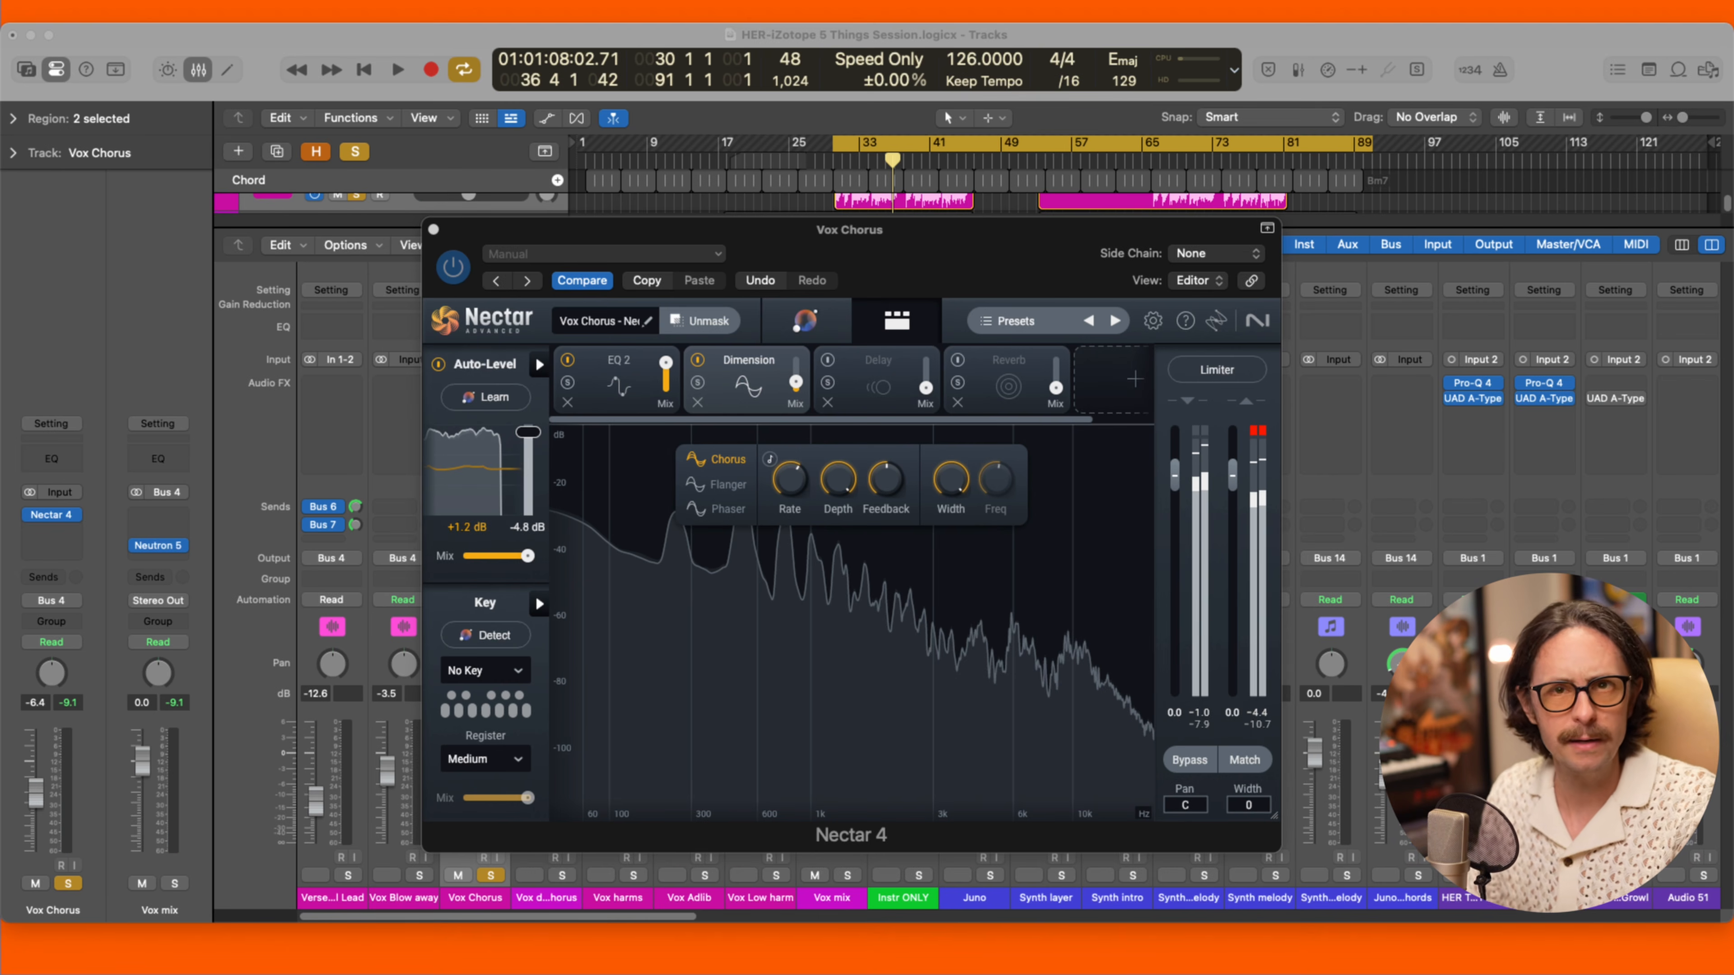
Unsolo the Vox Chorus track, compare the full mix with Nectar 4 bypassed and enabled during playback, and close the plug-in.
{"action": "left_click", "coordinate": [184, 795]}
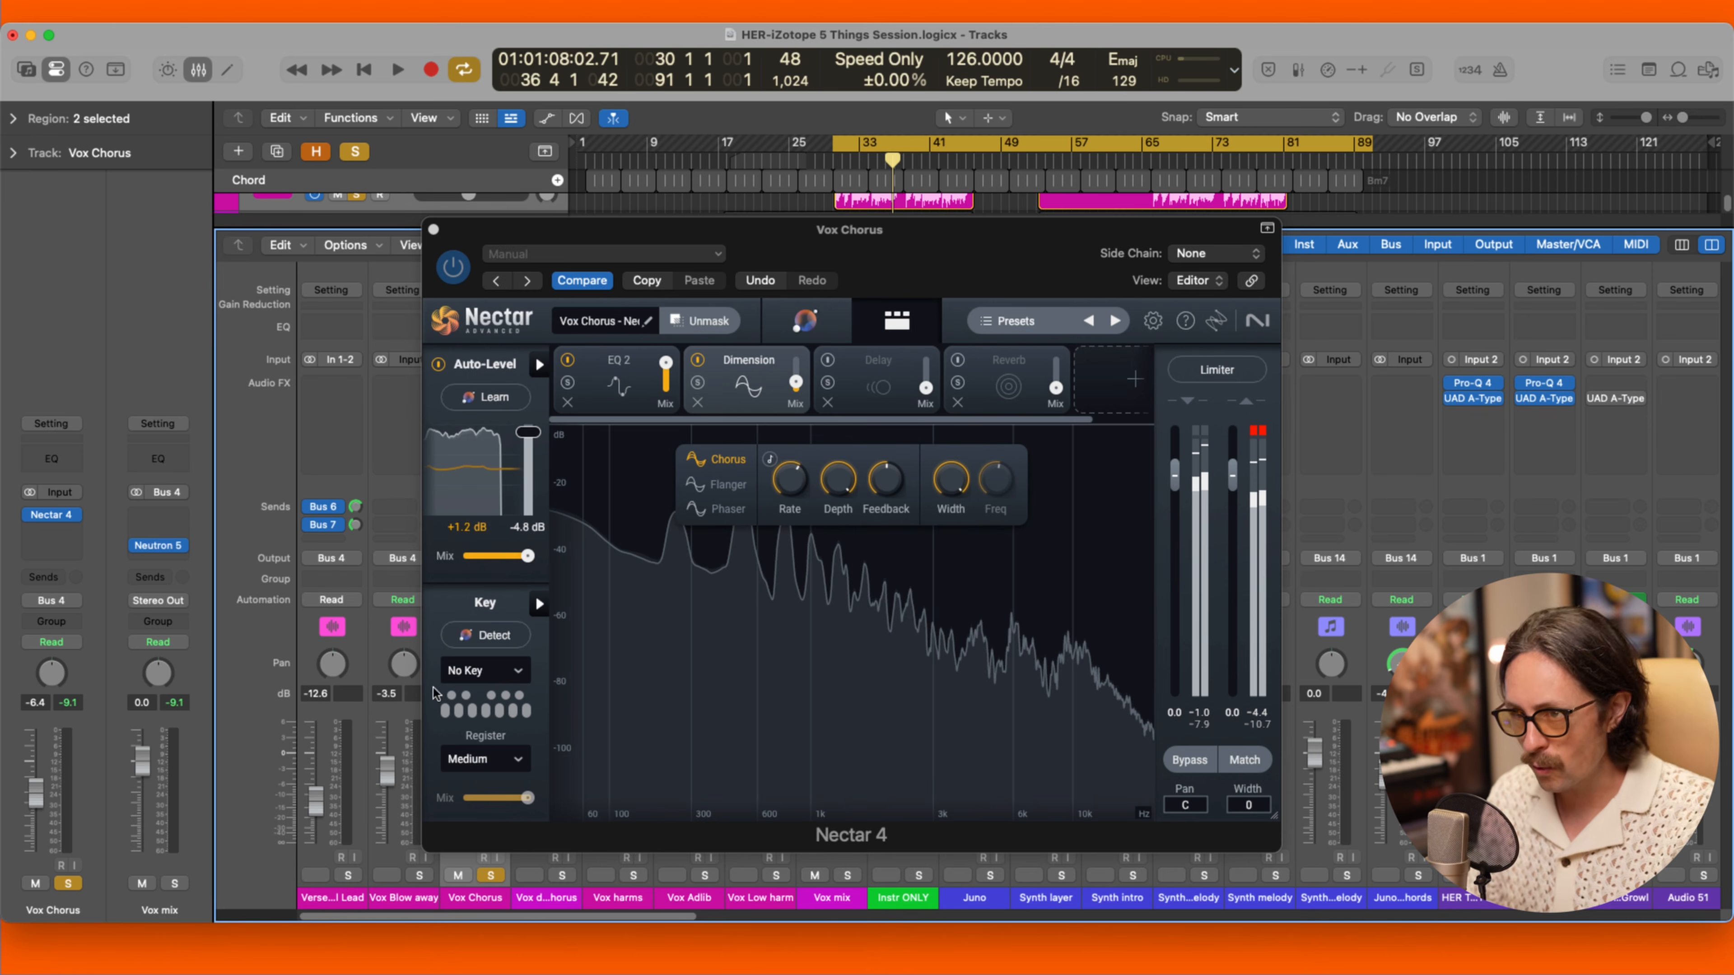
{"action": "left_click", "coordinate": [493, 877]}
{"action": "key", "text": "space"}
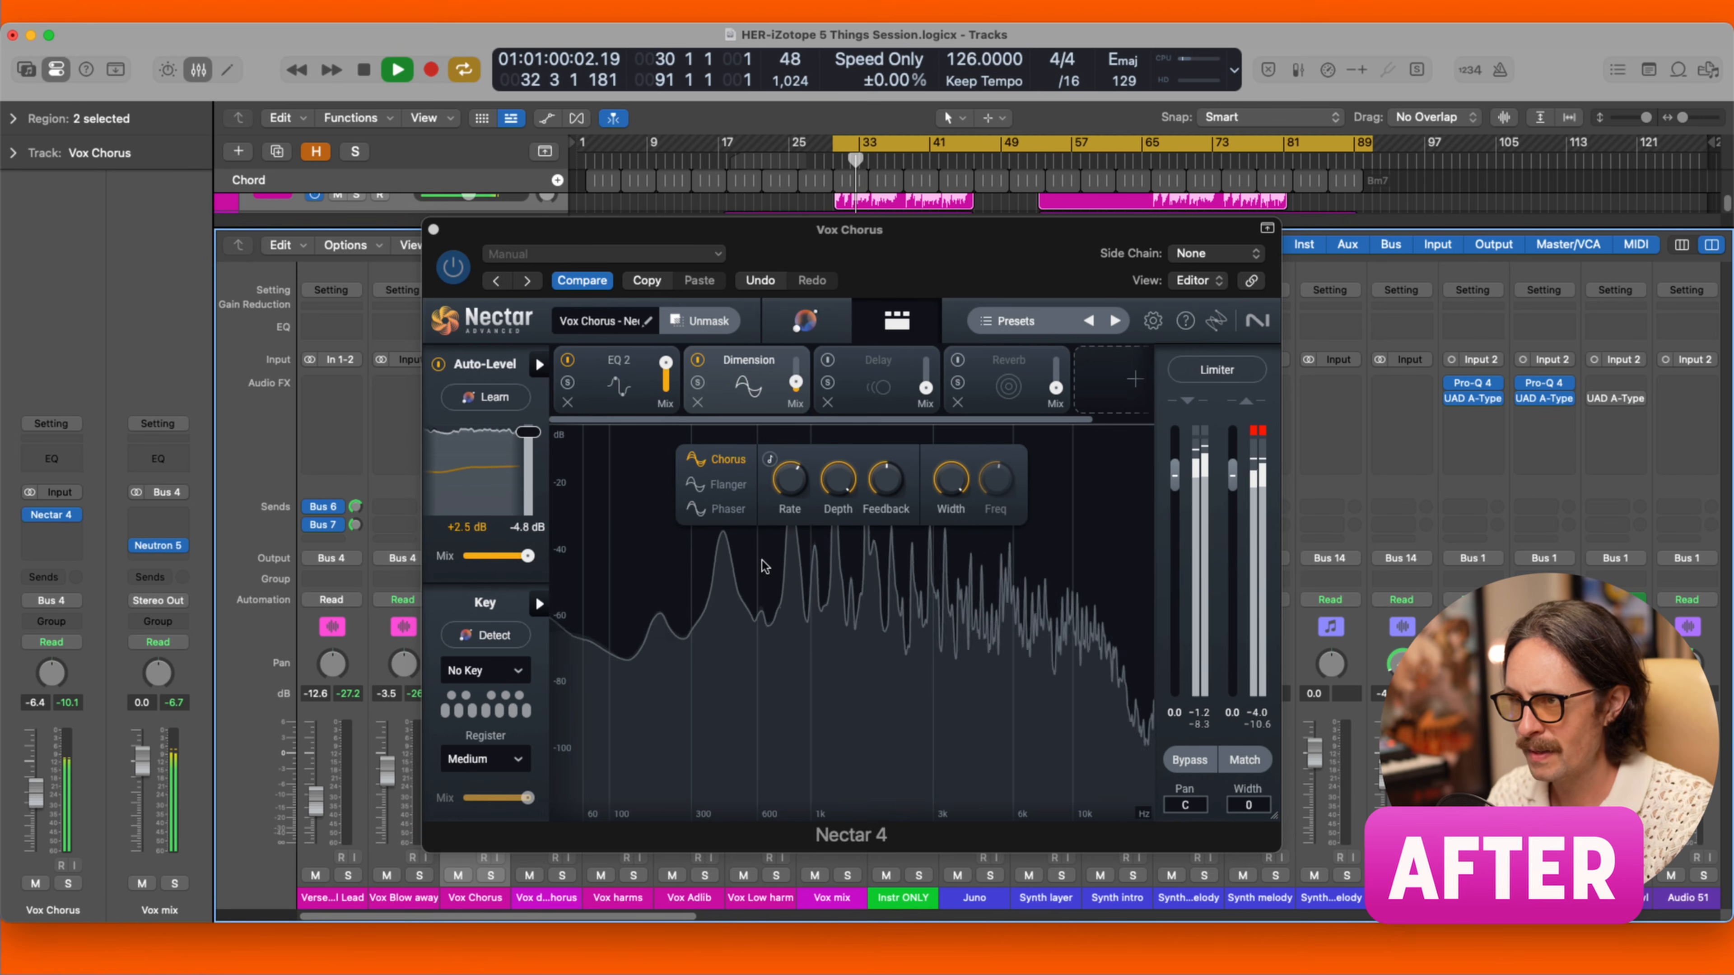
{"action": "left_click", "coordinate": [452, 266]}
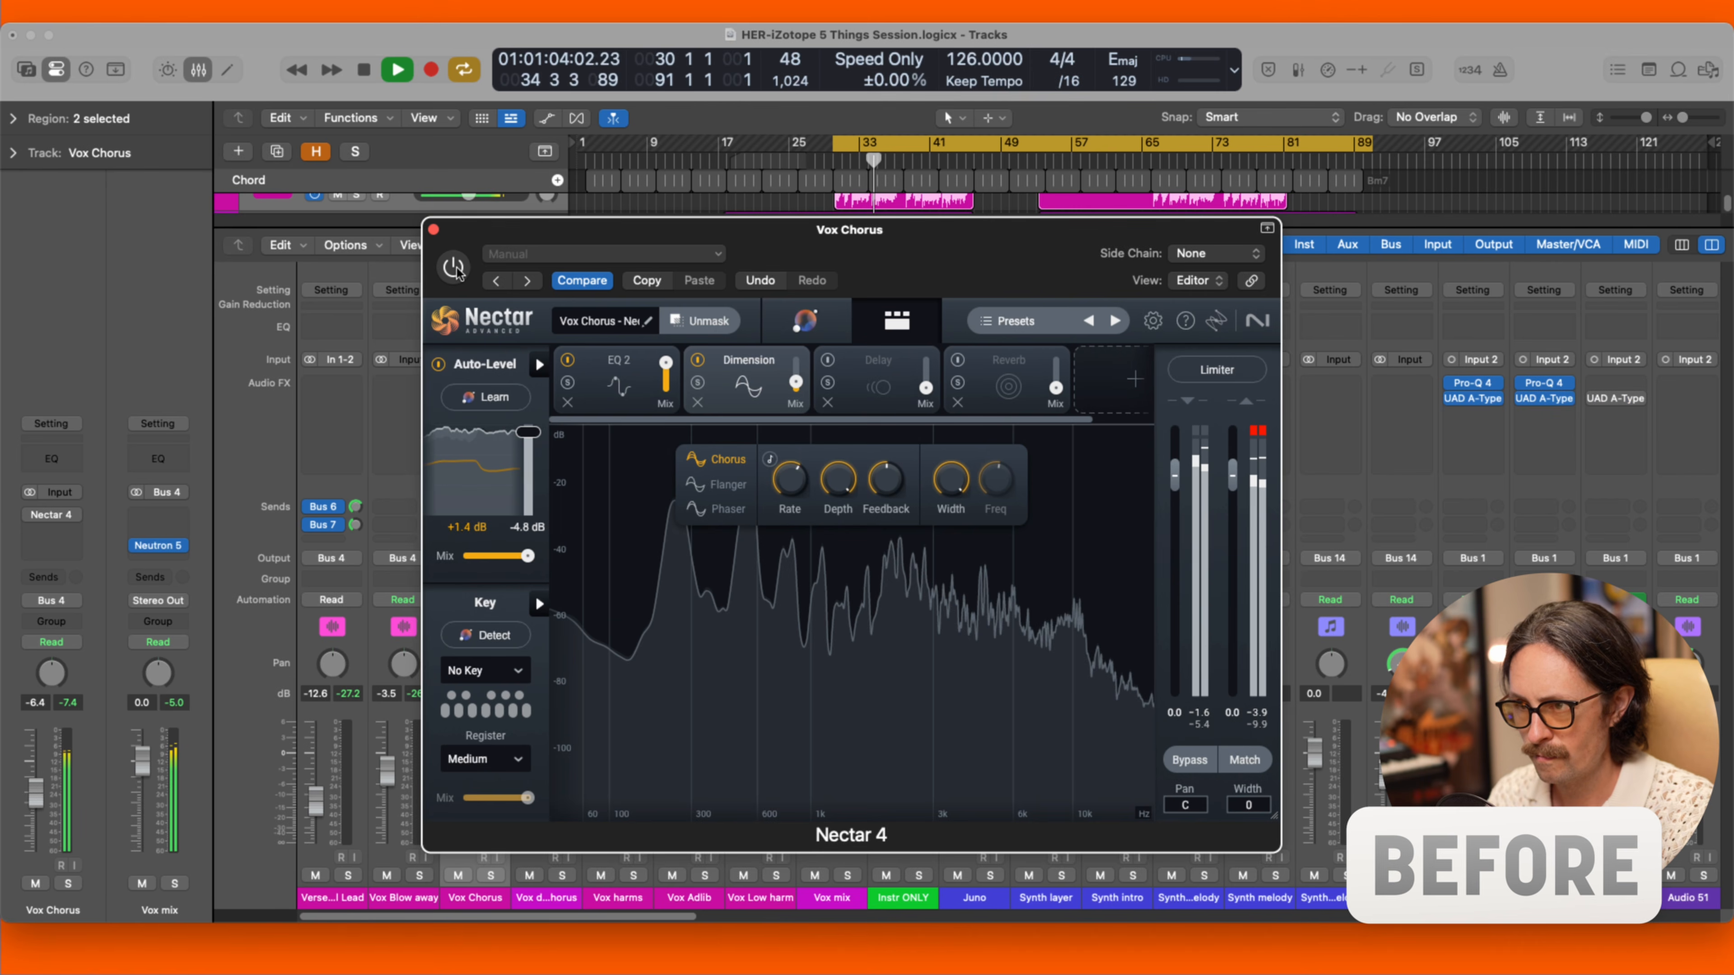
{"action": "left_click", "coordinate": [454, 268]}
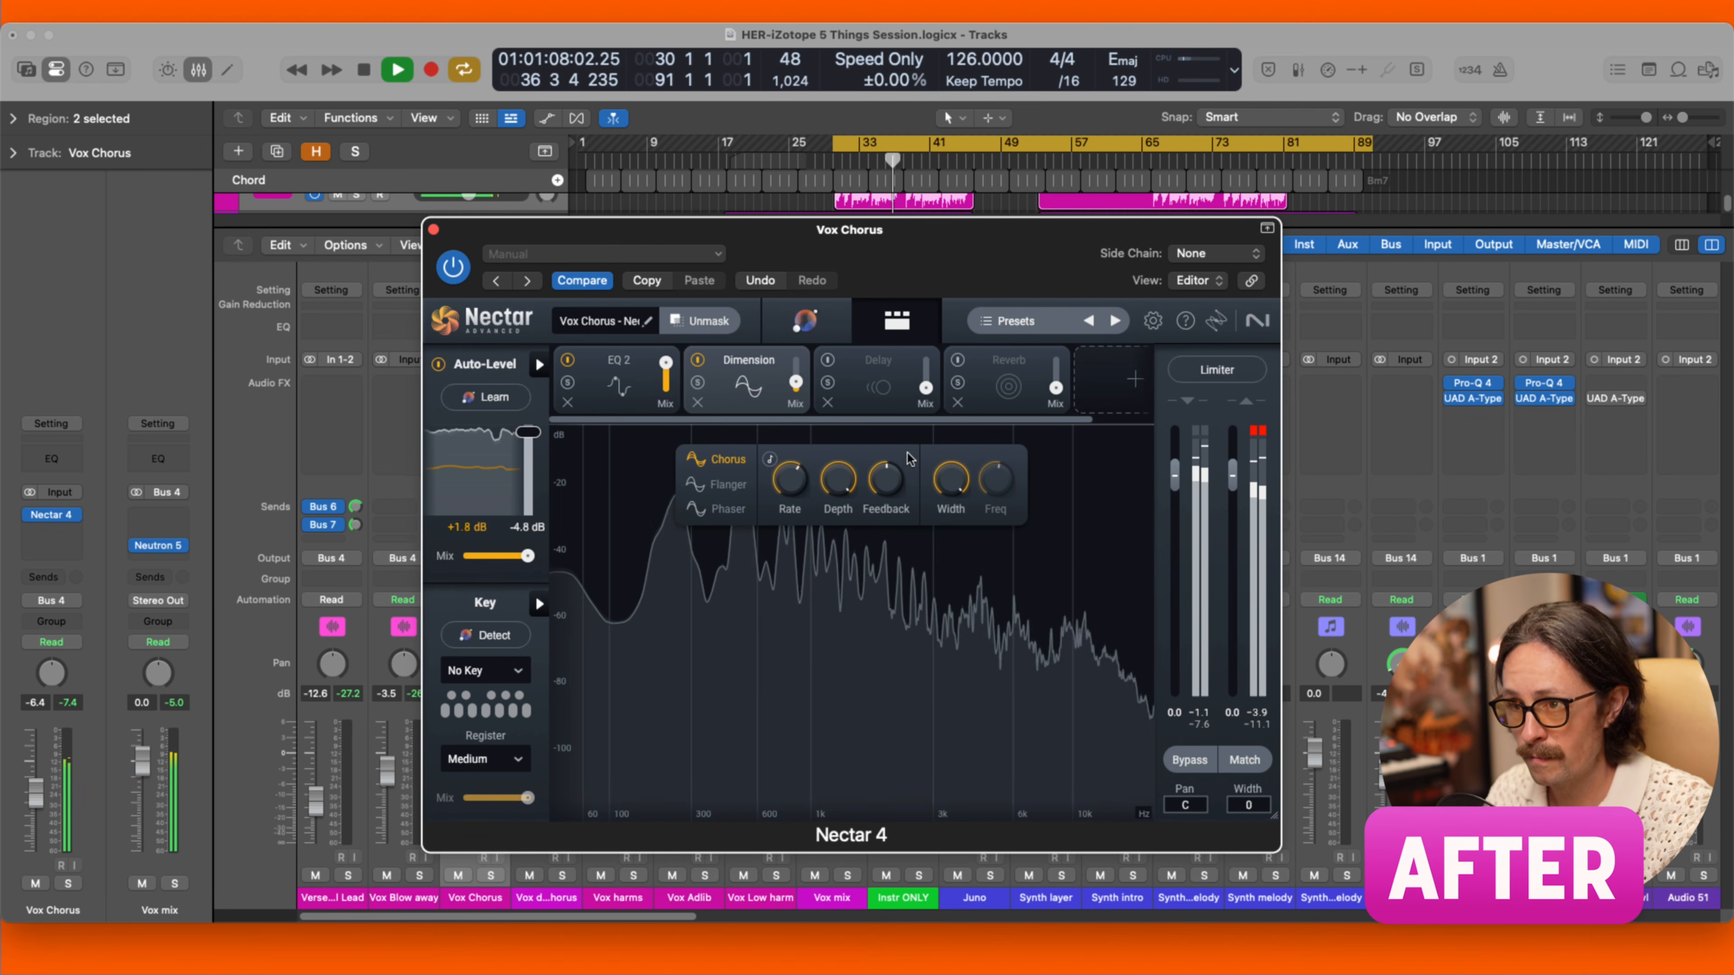
{"action": "key", "text": "space"}
{"action": "left_click", "coordinate": [66, 306]}
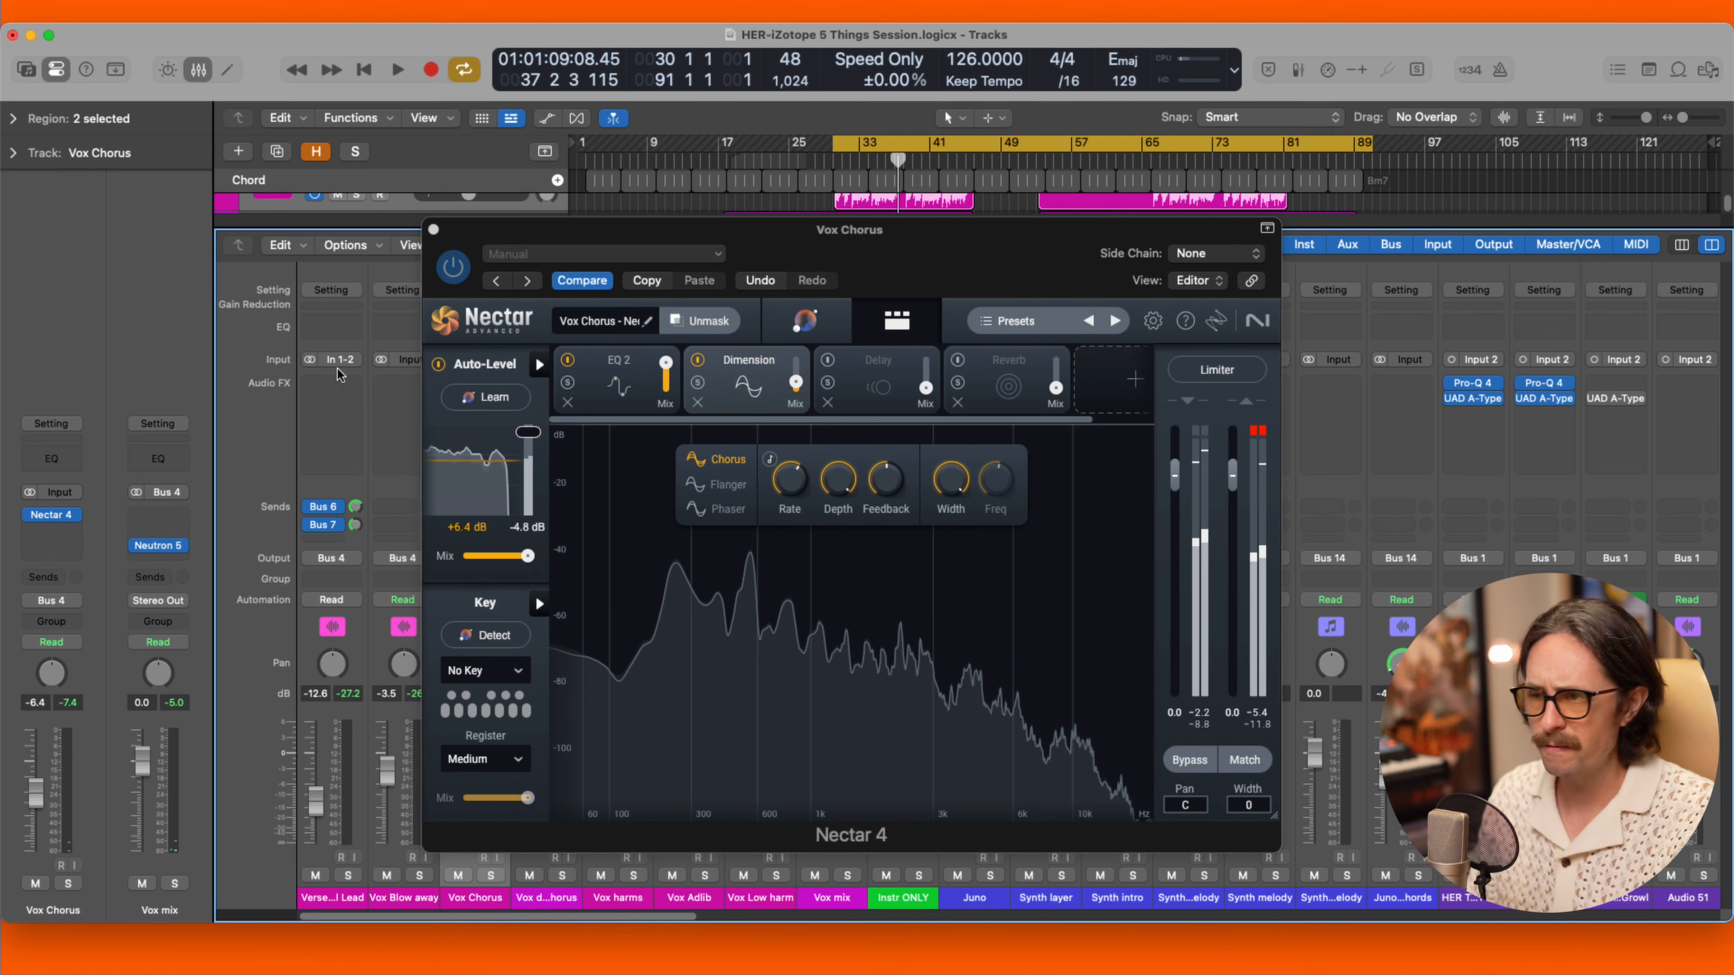
{"action": "left_click", "coordinate": [432, 231]}
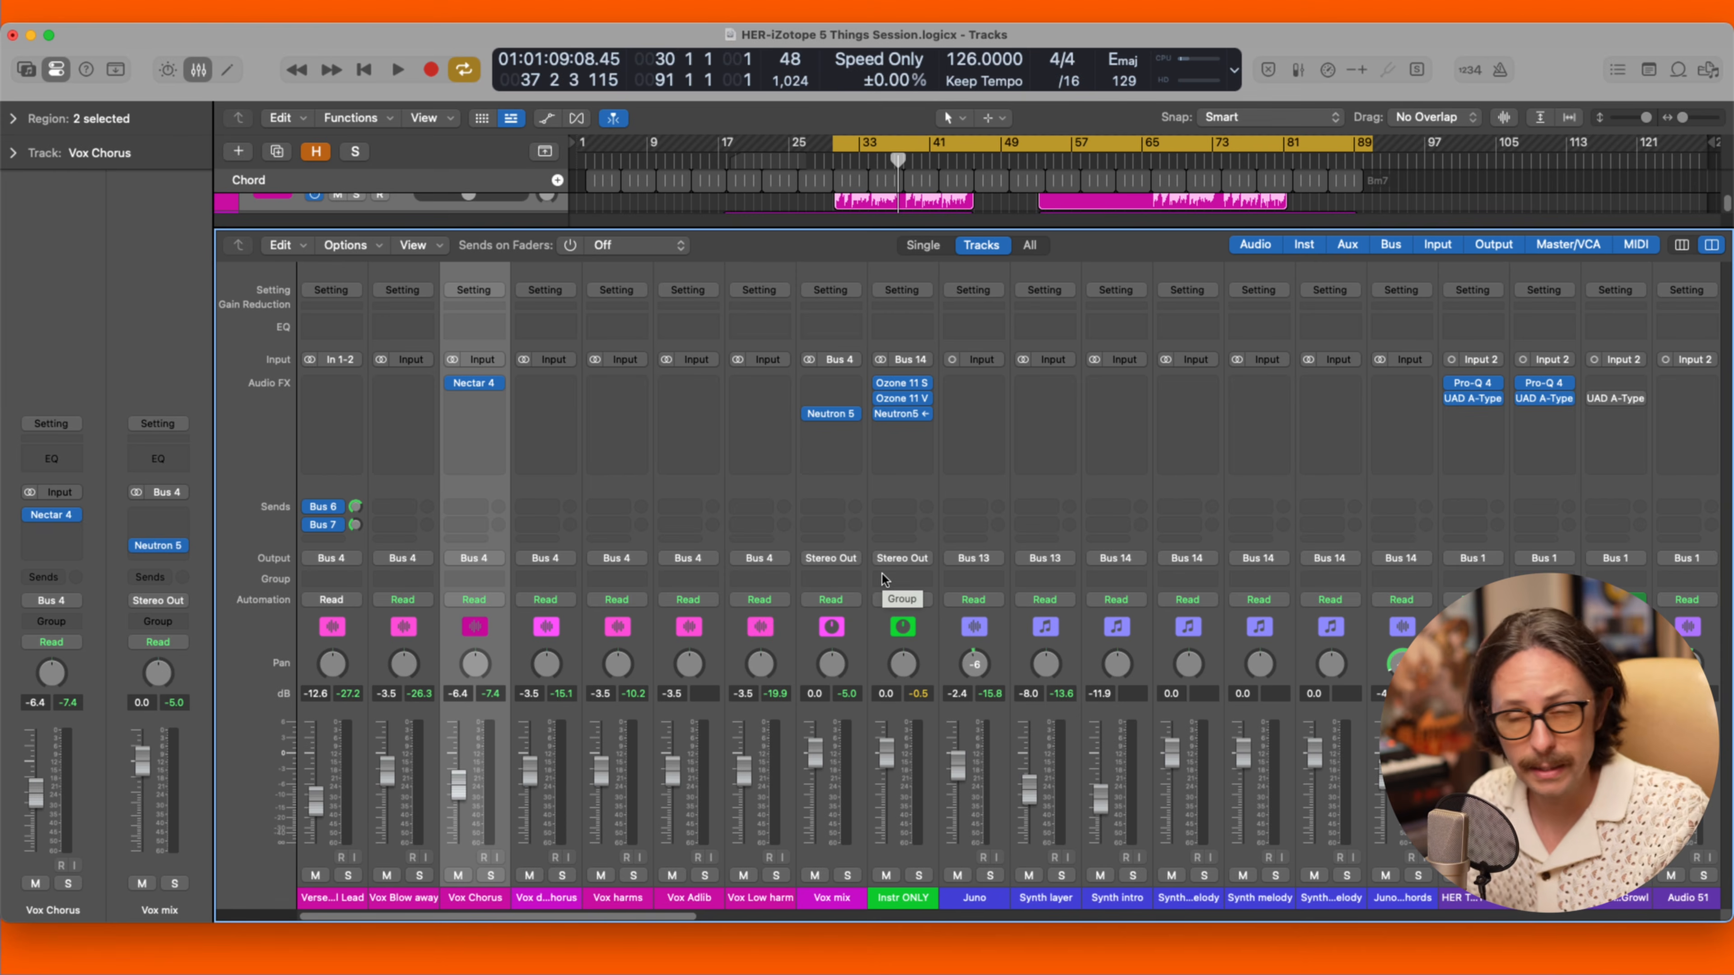
Open Neutron 5 on the Vox mix and Instr ONLY channels, and add an Unmask module to the Instr ONLY instance.
{"action": "left_click", "coordinate": [833, 415]}
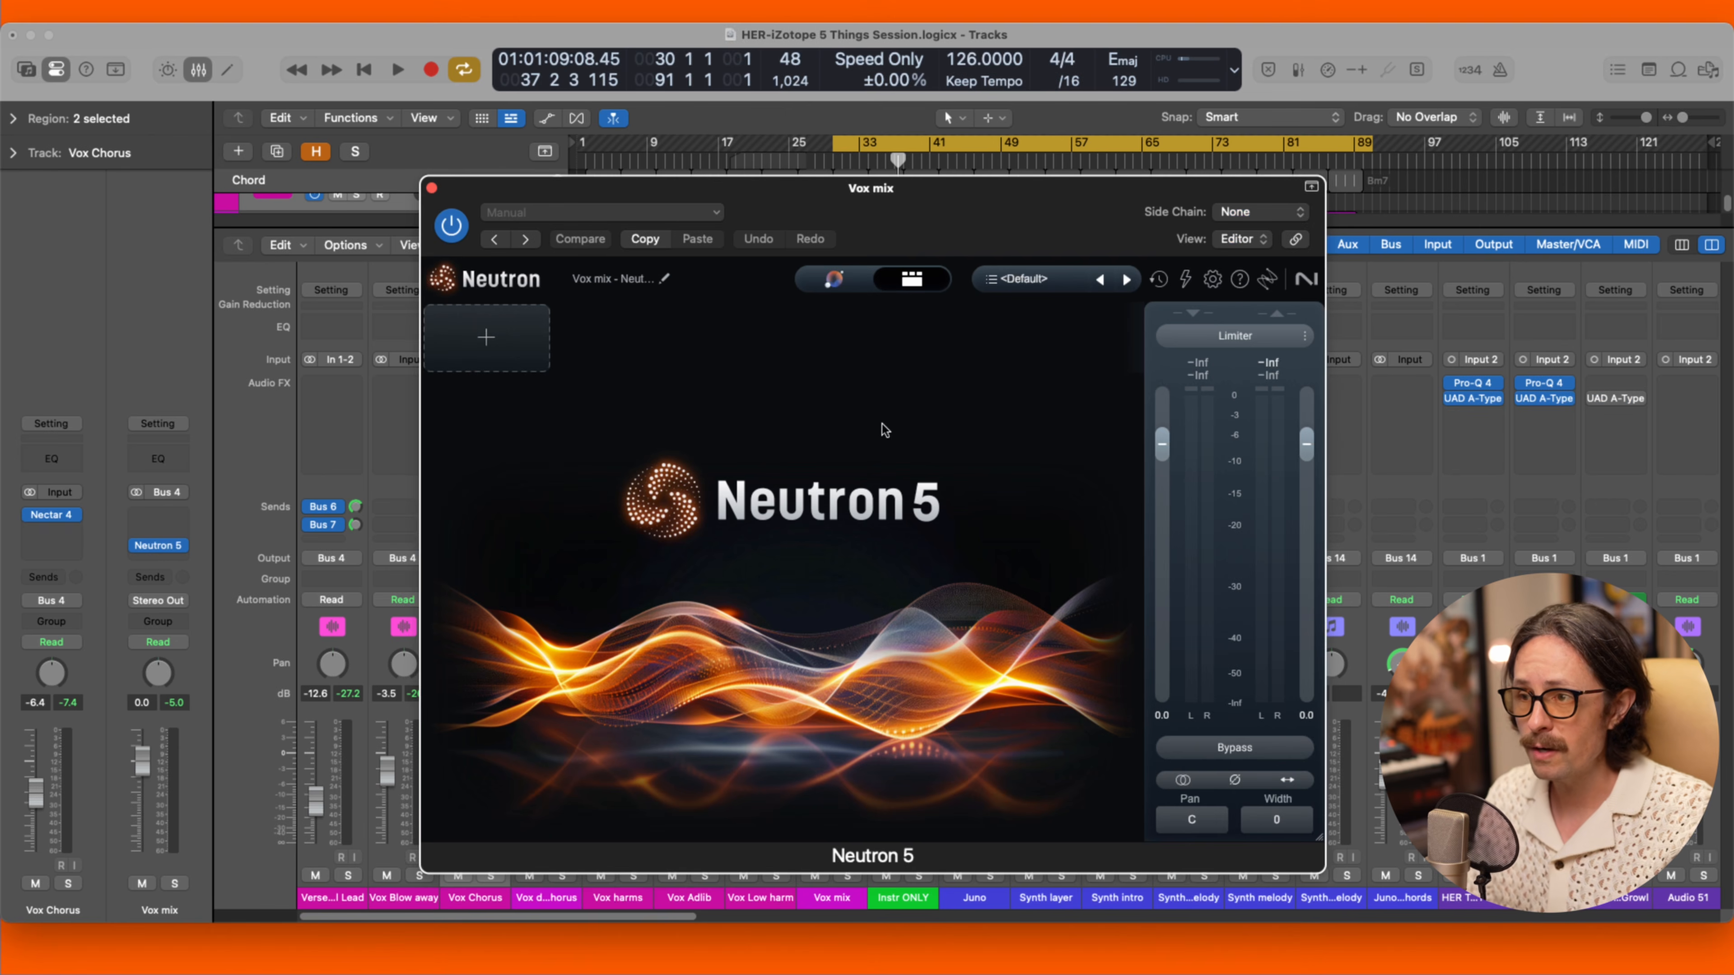
{"action": "left_click_drag", "start_coordinate": [484, 195], "coordinate": [104, 506]}
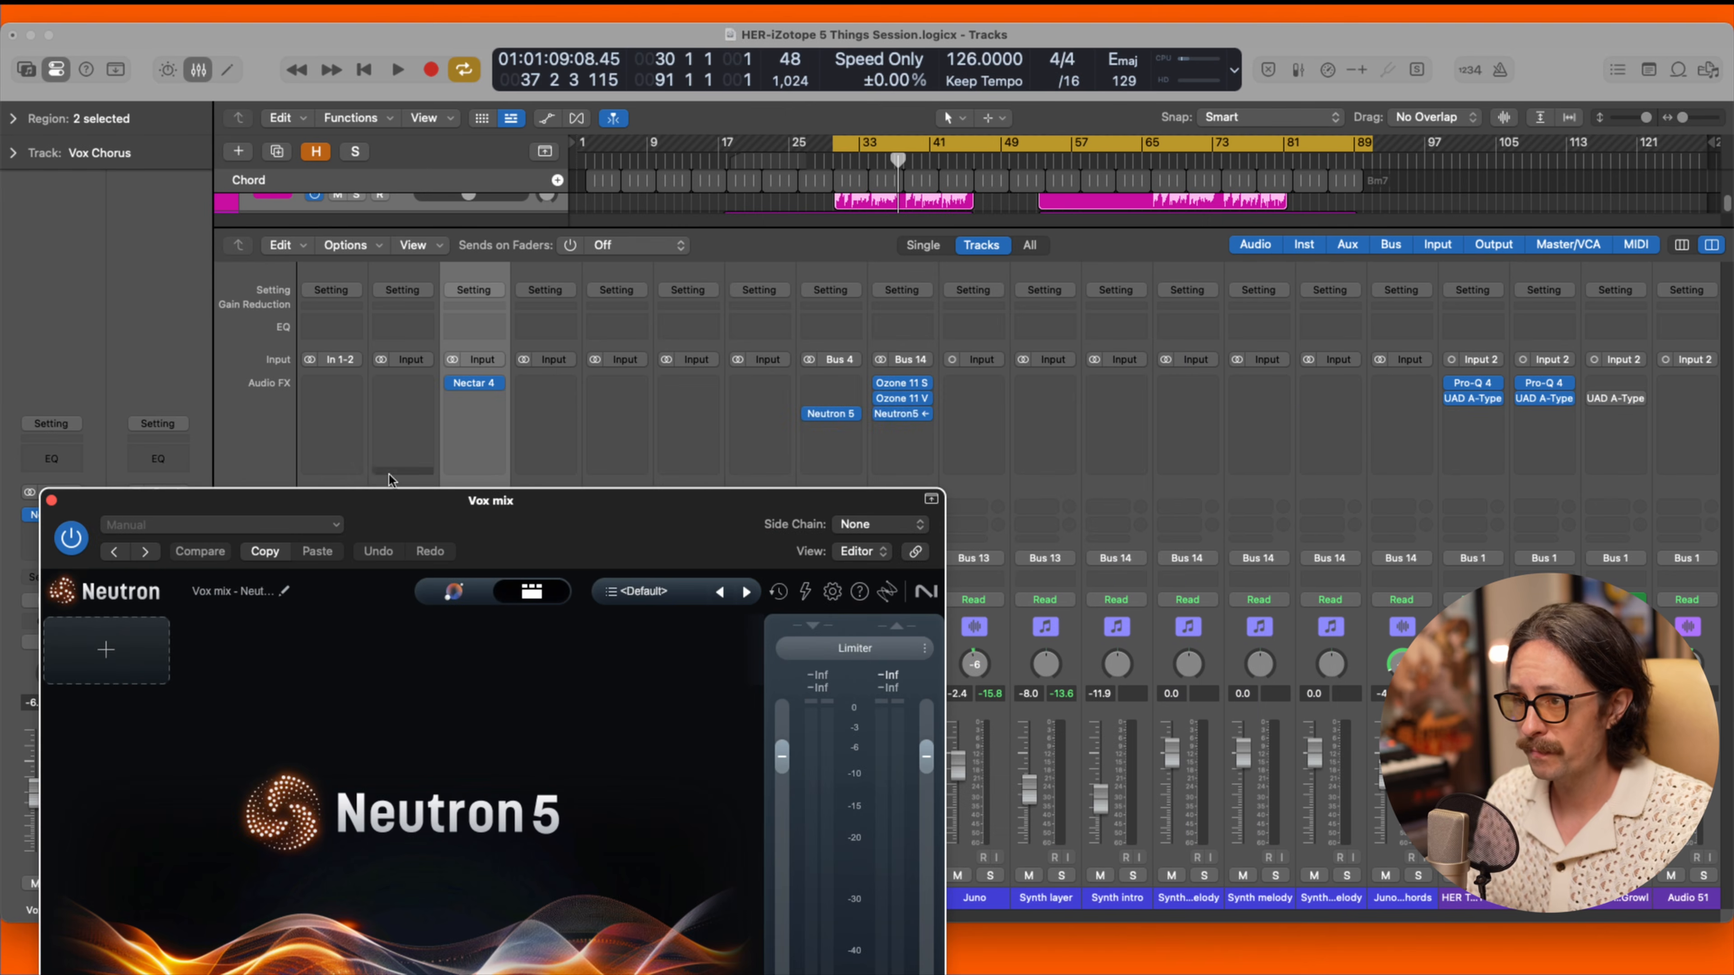
{"action": "left_click", "coordinate": [904, 414]}
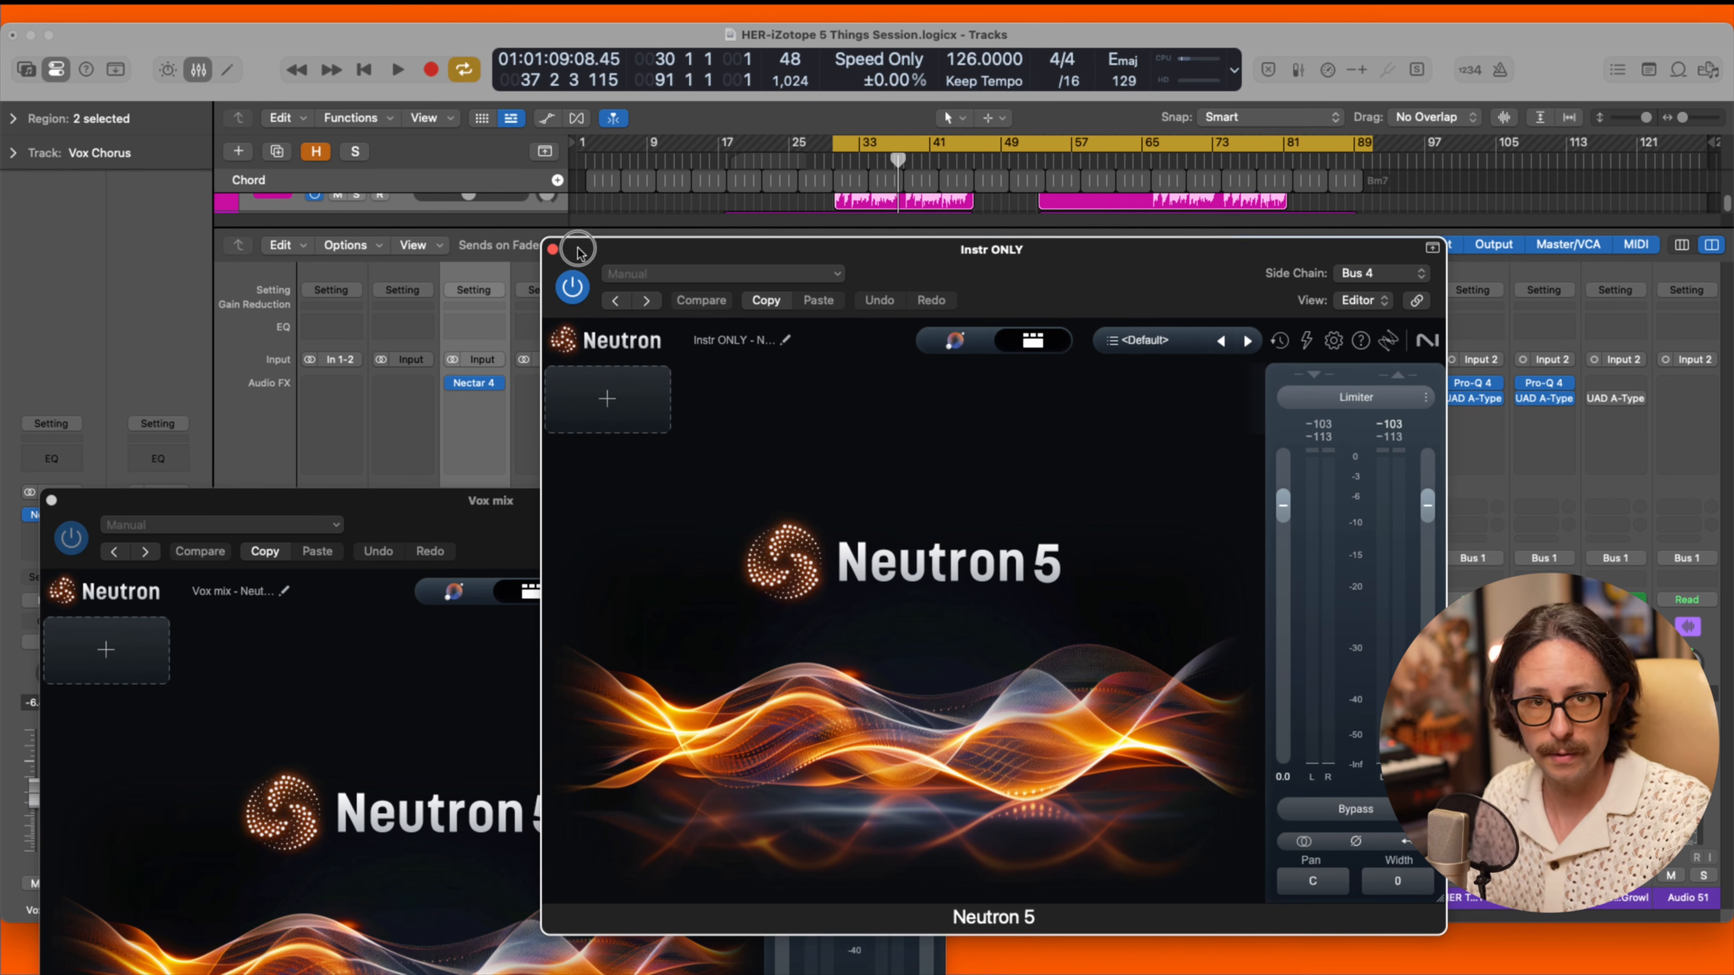
{"action": "left_click_drag", "start_coordinate": [570, 254], "coordinate": [826, 185]}
{"action": "left_click", "coordinate": [855, 334]}
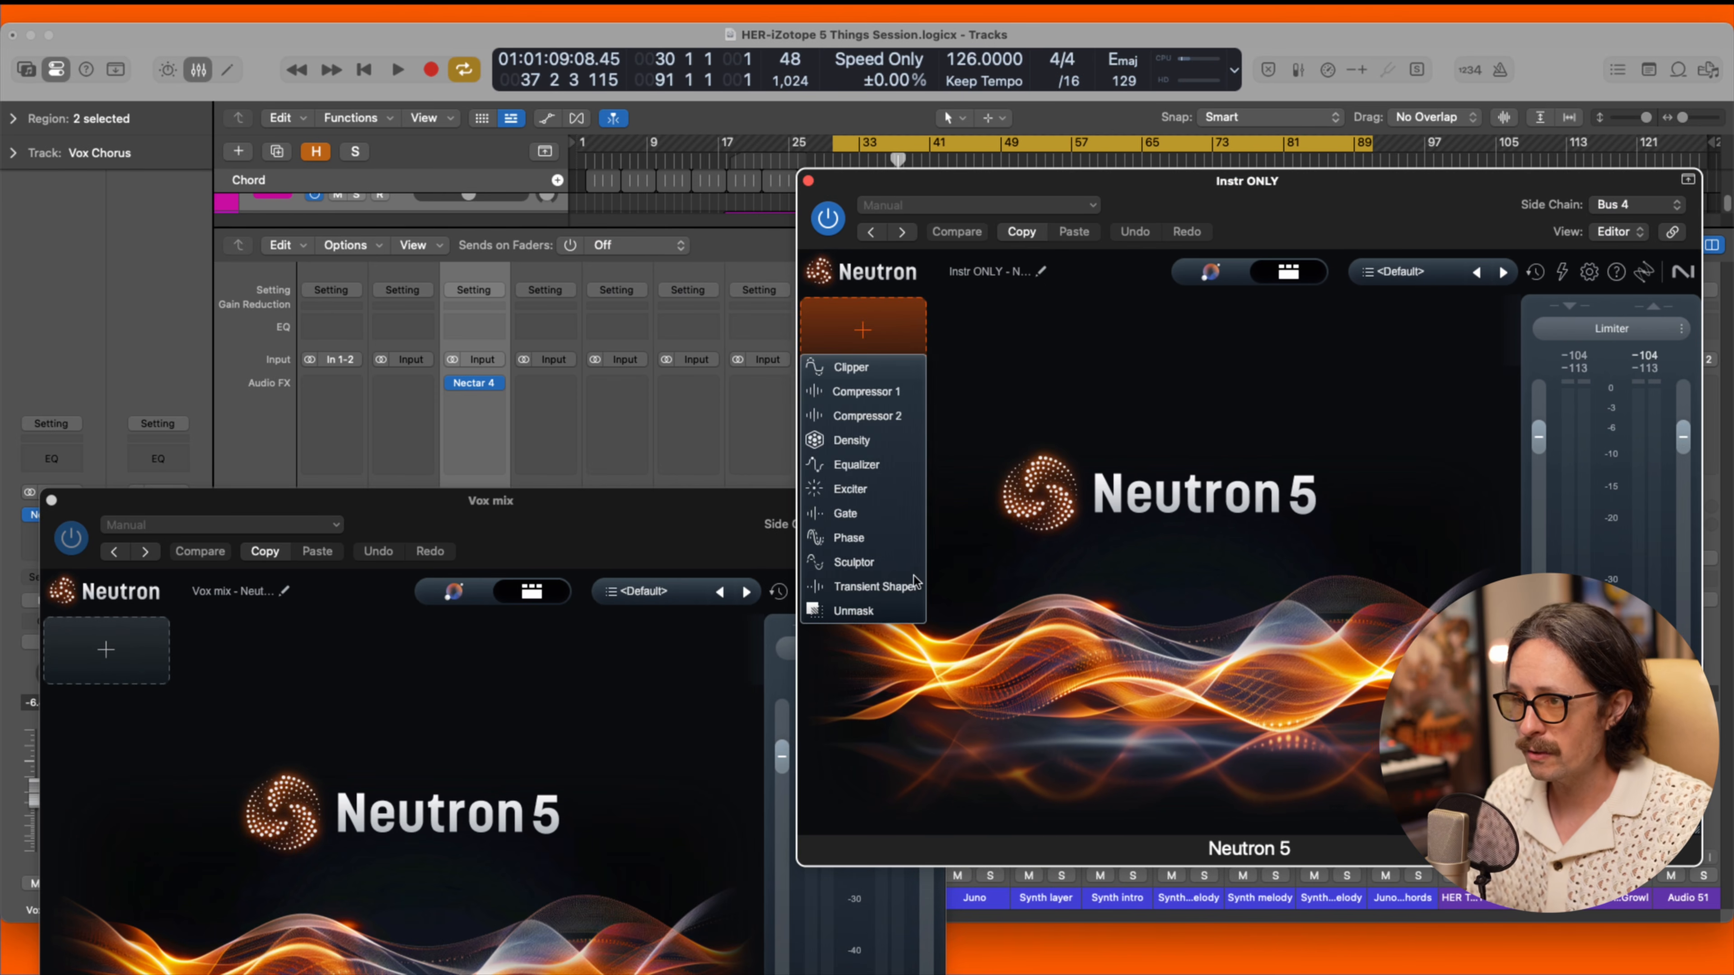
{"action": "left_click", "coordinate": [876, 612]}
Add an Unmask module to the Vox mix instance of Neutron 5 and close both plug-in windows.
{"action": "left_click", "coordinate": [99, 656]}
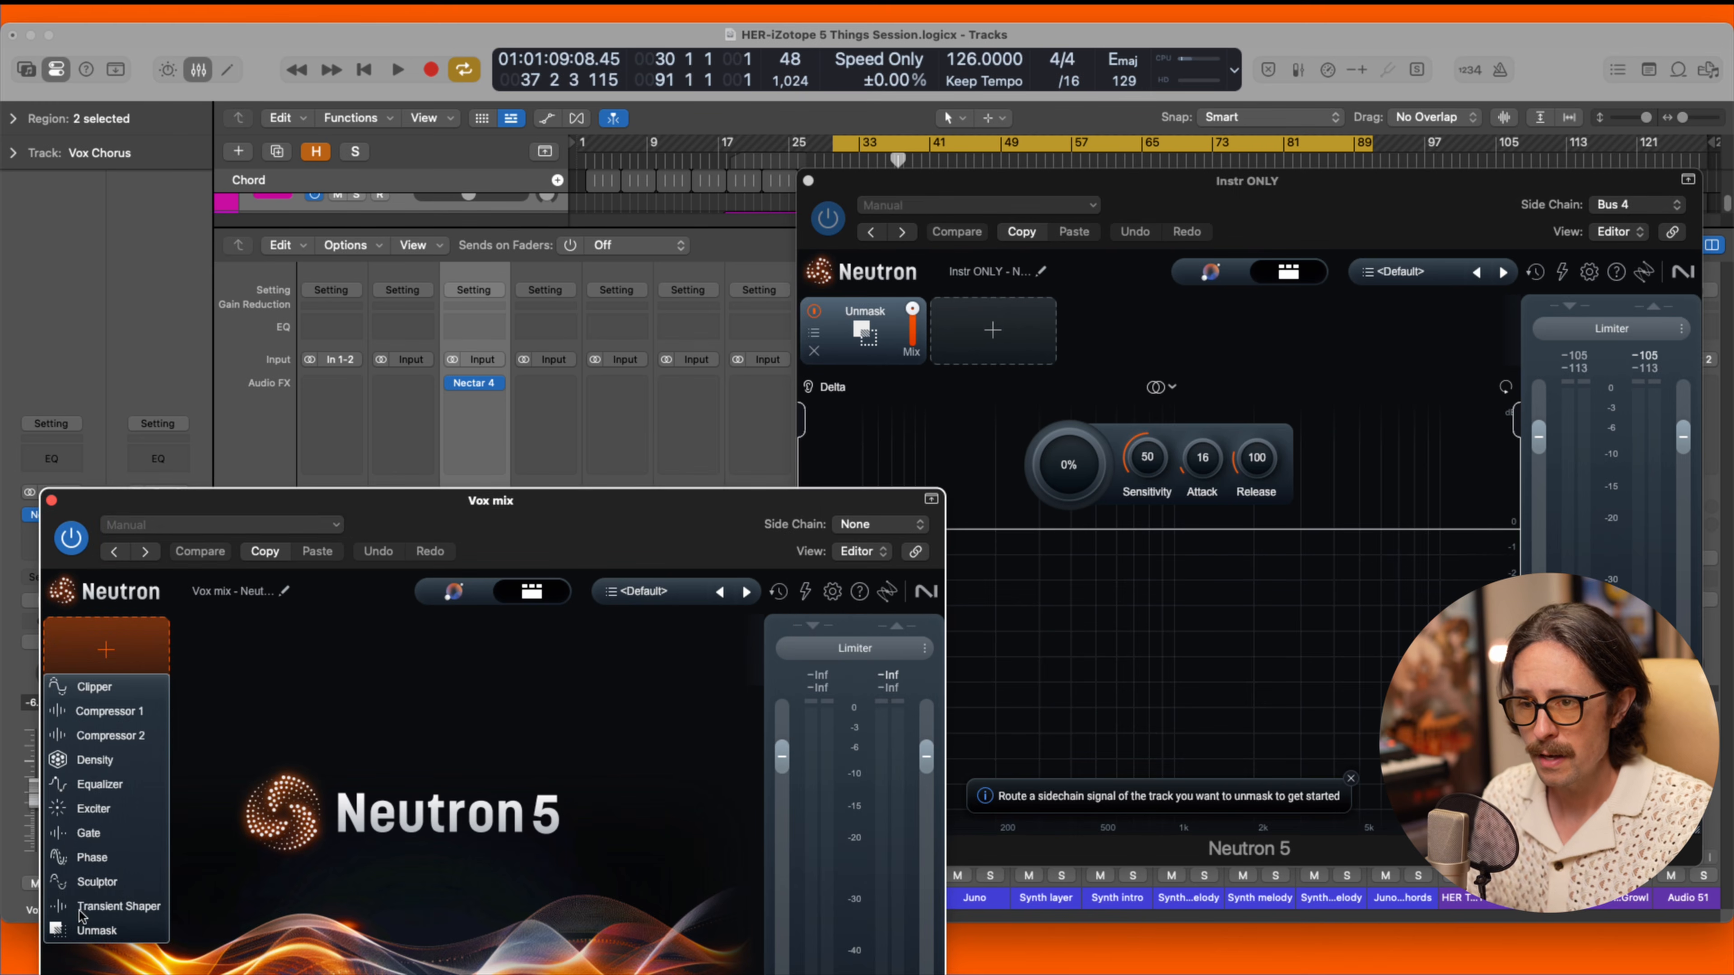
{"action": "left_click", "coordinate": [85, 931]}
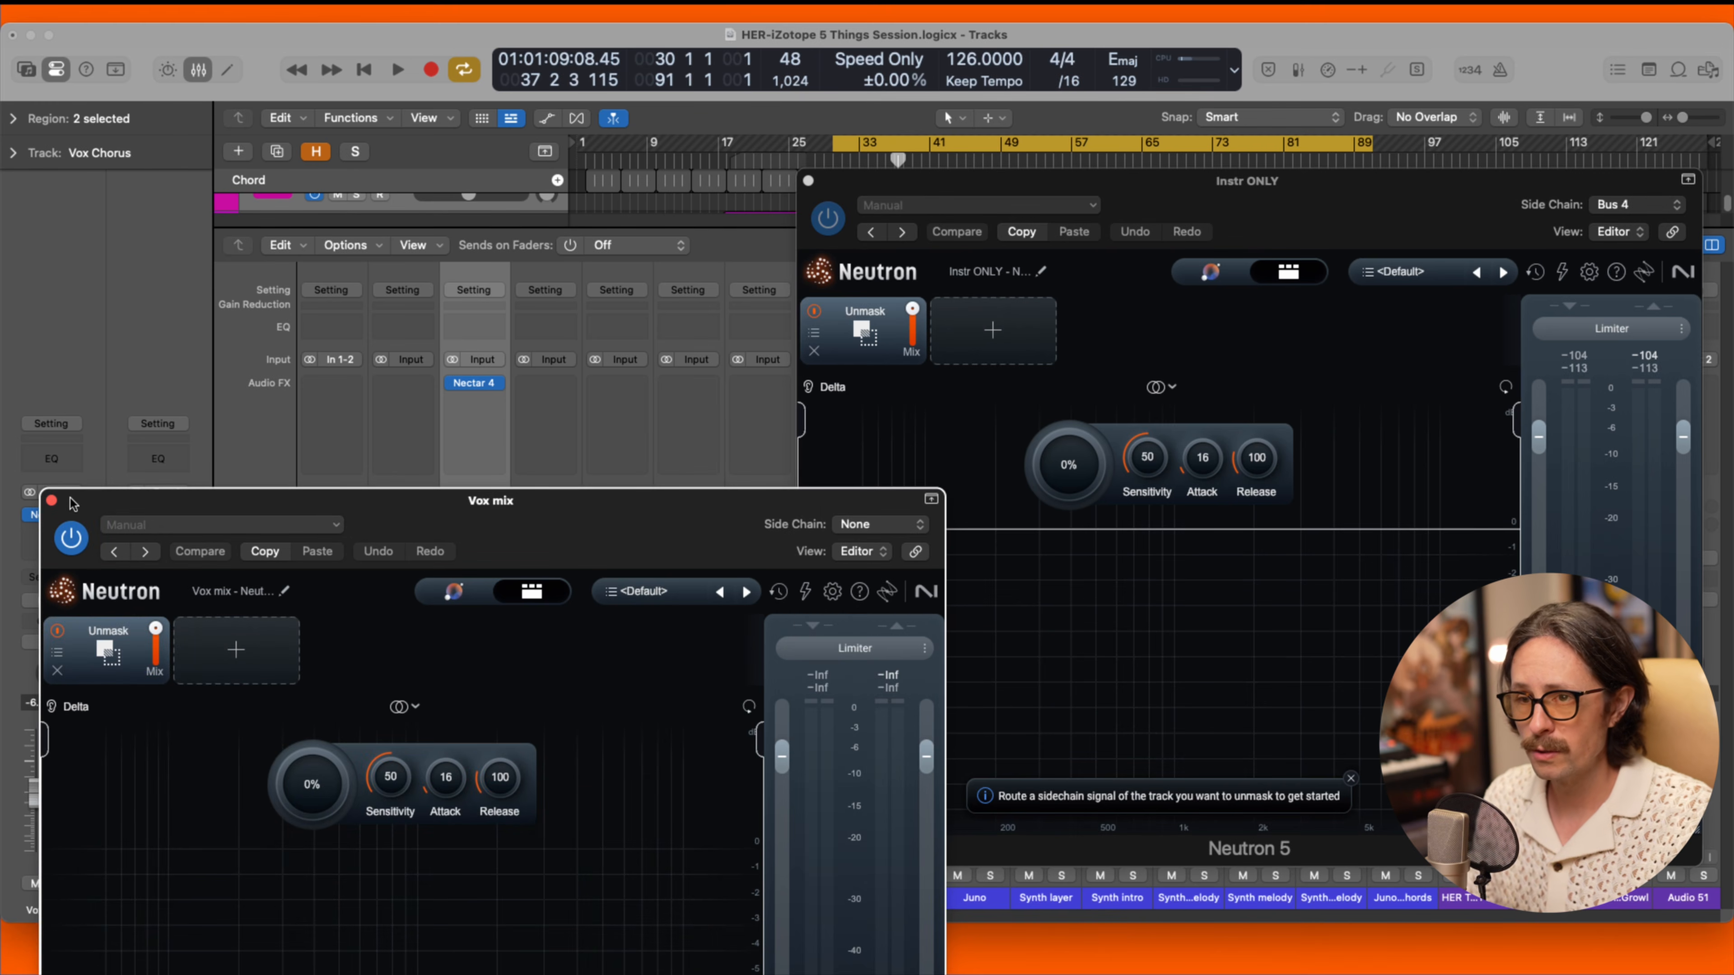
{"action": "left_click", "coordinate": [51, 502]}
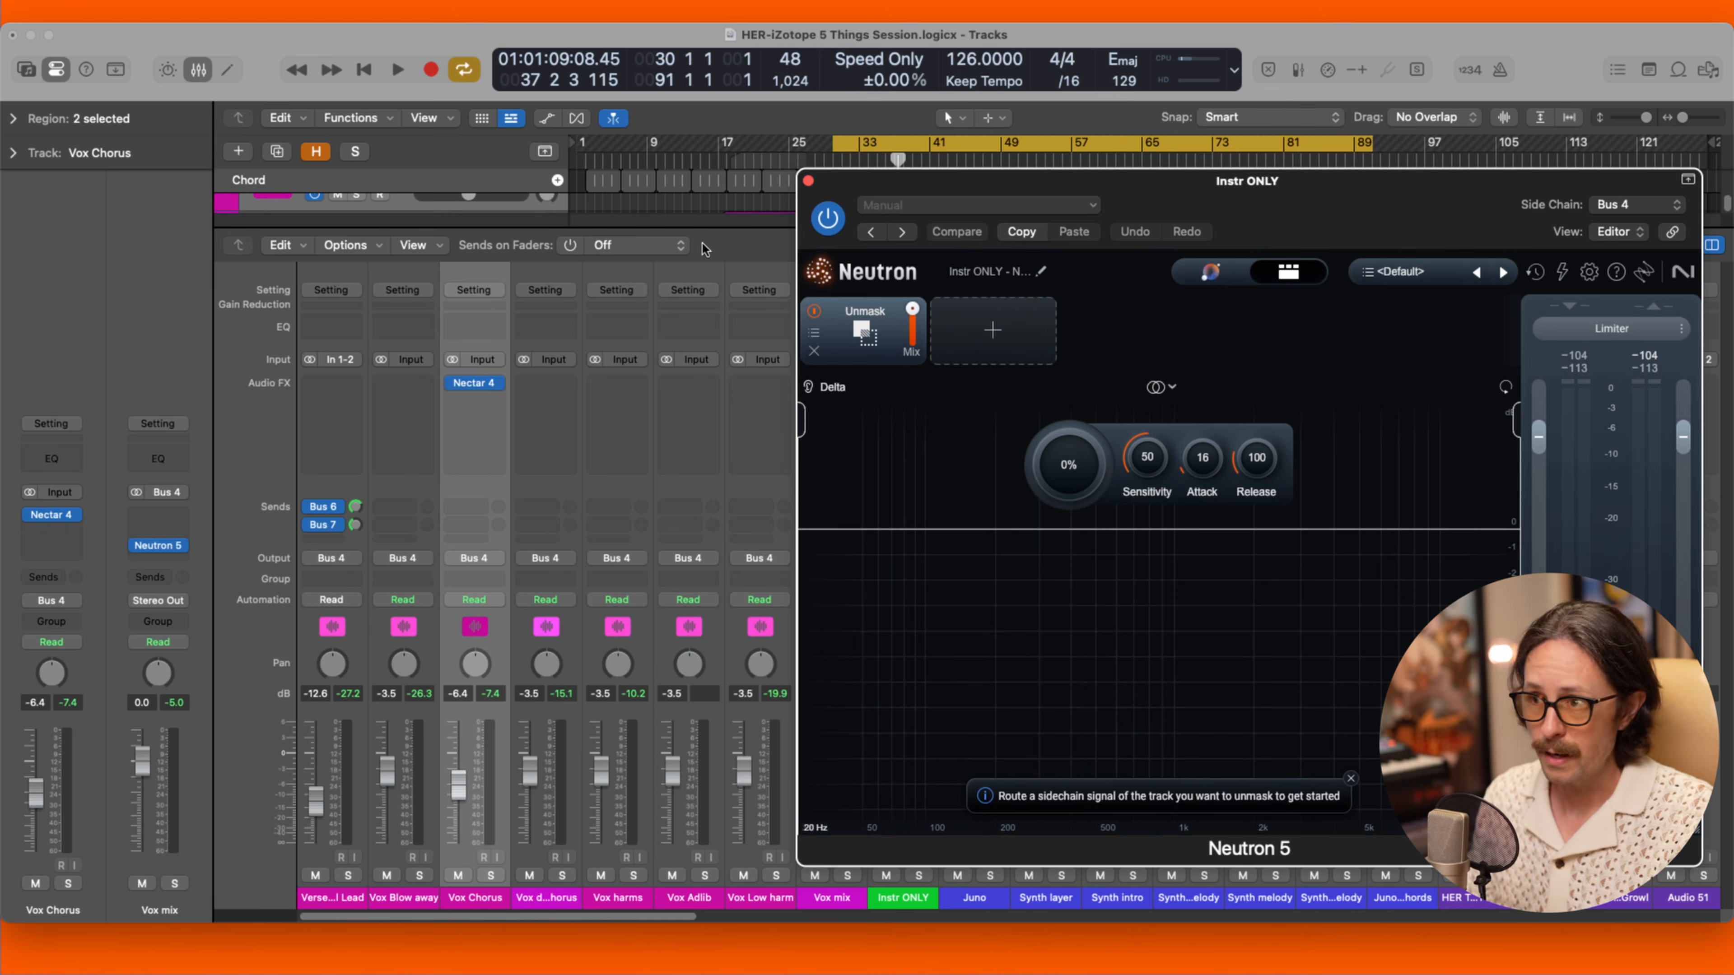
{"action": "left_click_drag", "start_coordinate": [907, 182], "coordinate": [439, 123]}
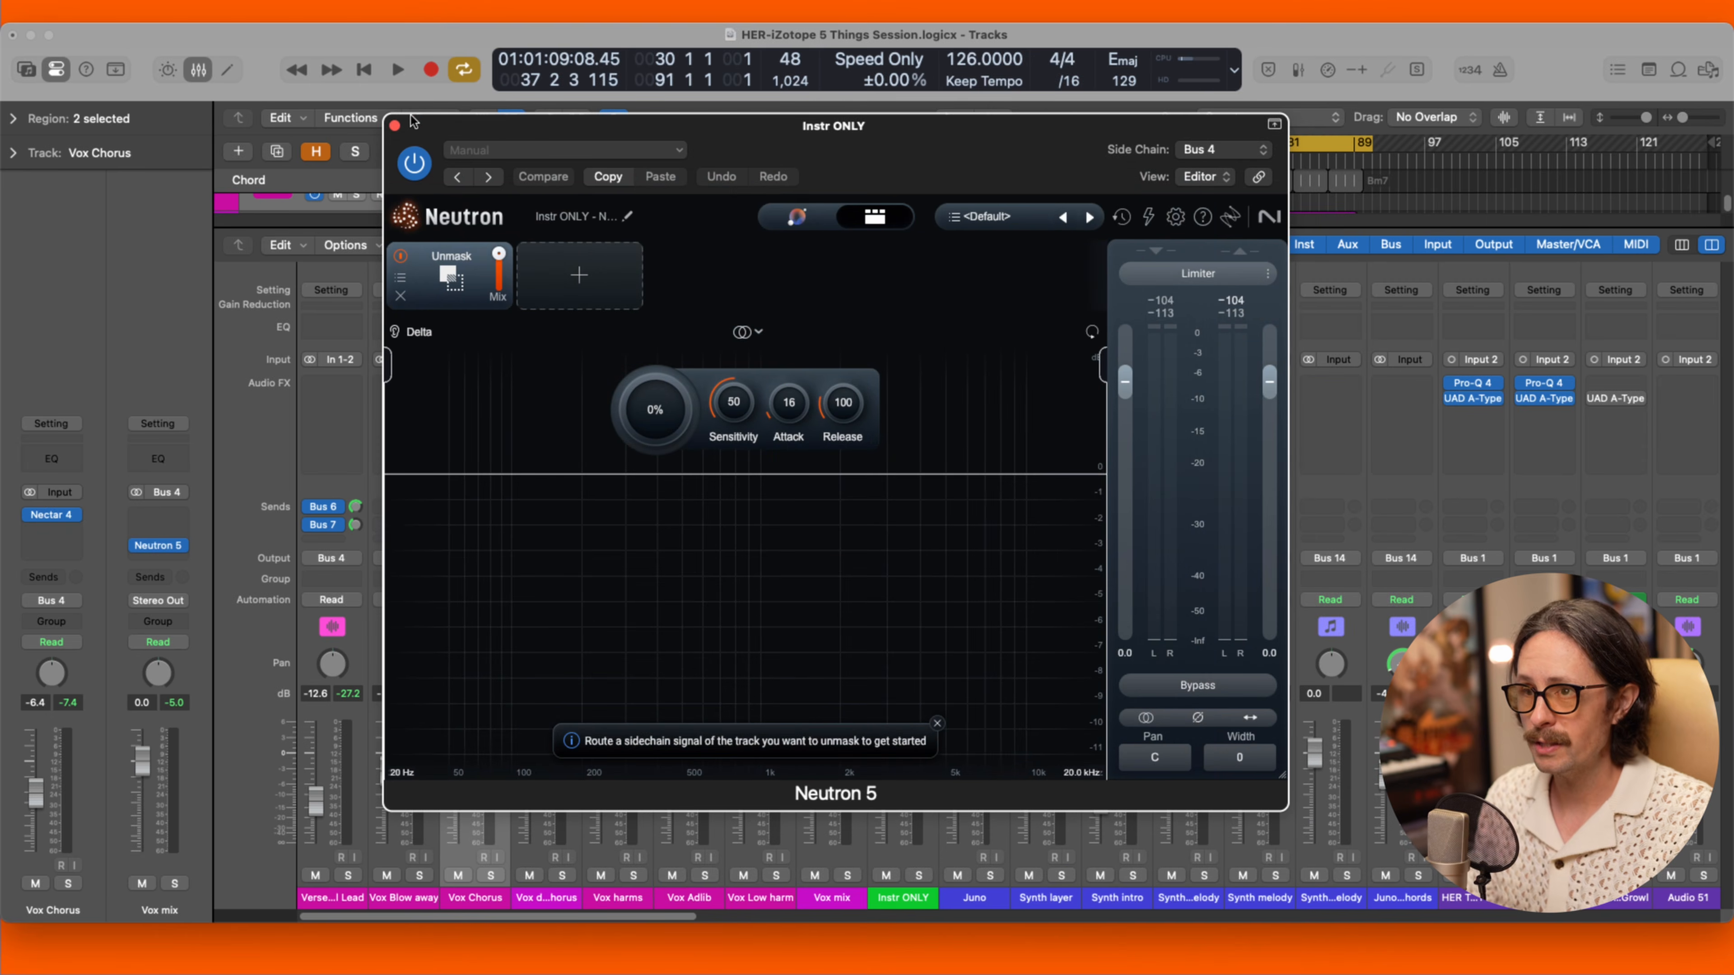
{"action": "left_click", "coordinate": [395, 127]}
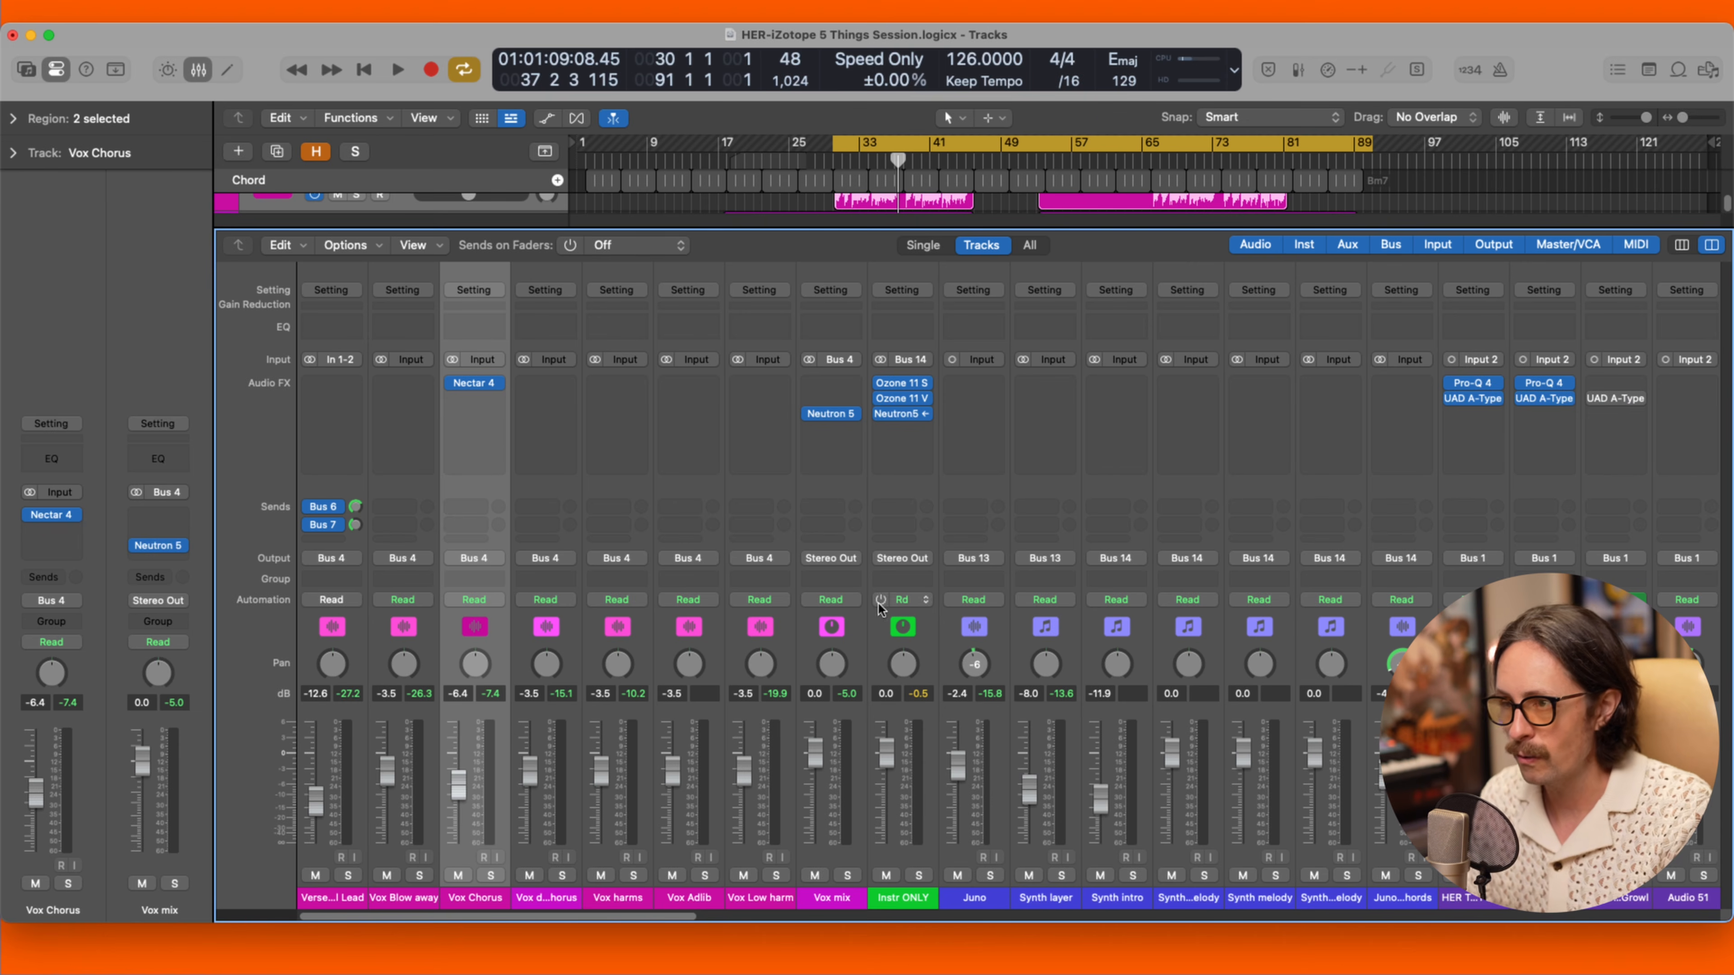
Solo the Instr ONLY channel and listen to a short stretch of the instrumental without vocals.
{"action": "left_click", "coordinate": [919, 876]}
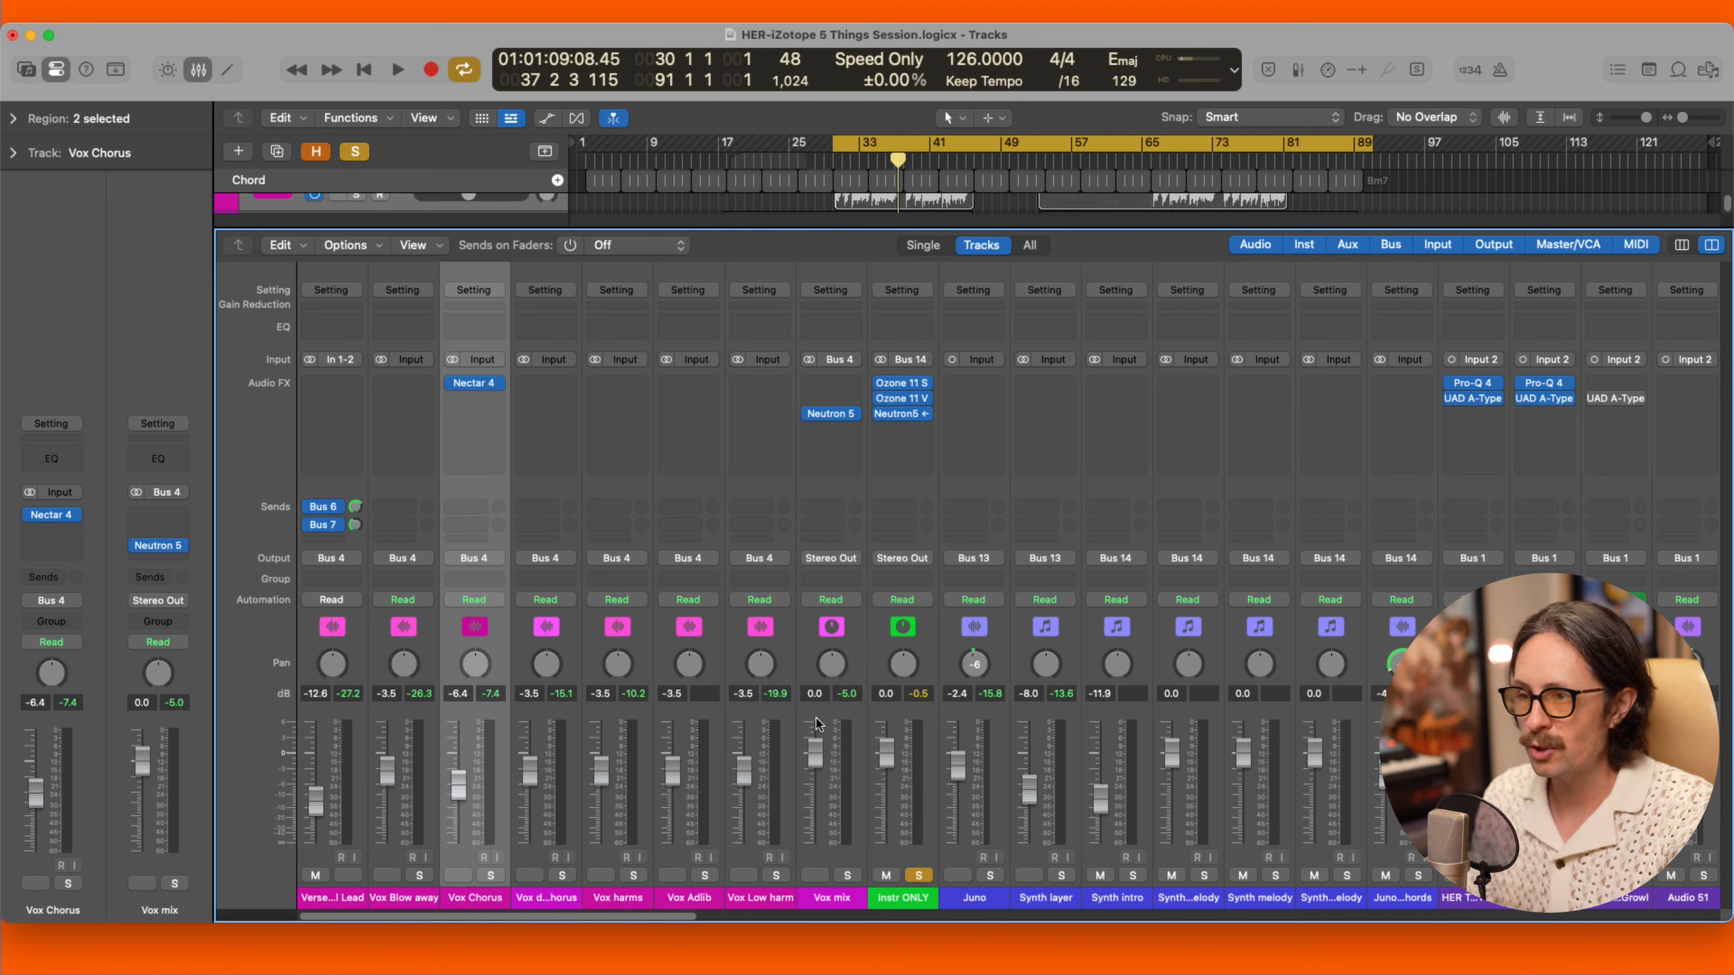
{"action": "left_click", "coordinate": [823, 795]}
{"action": "key", "text": "space"}
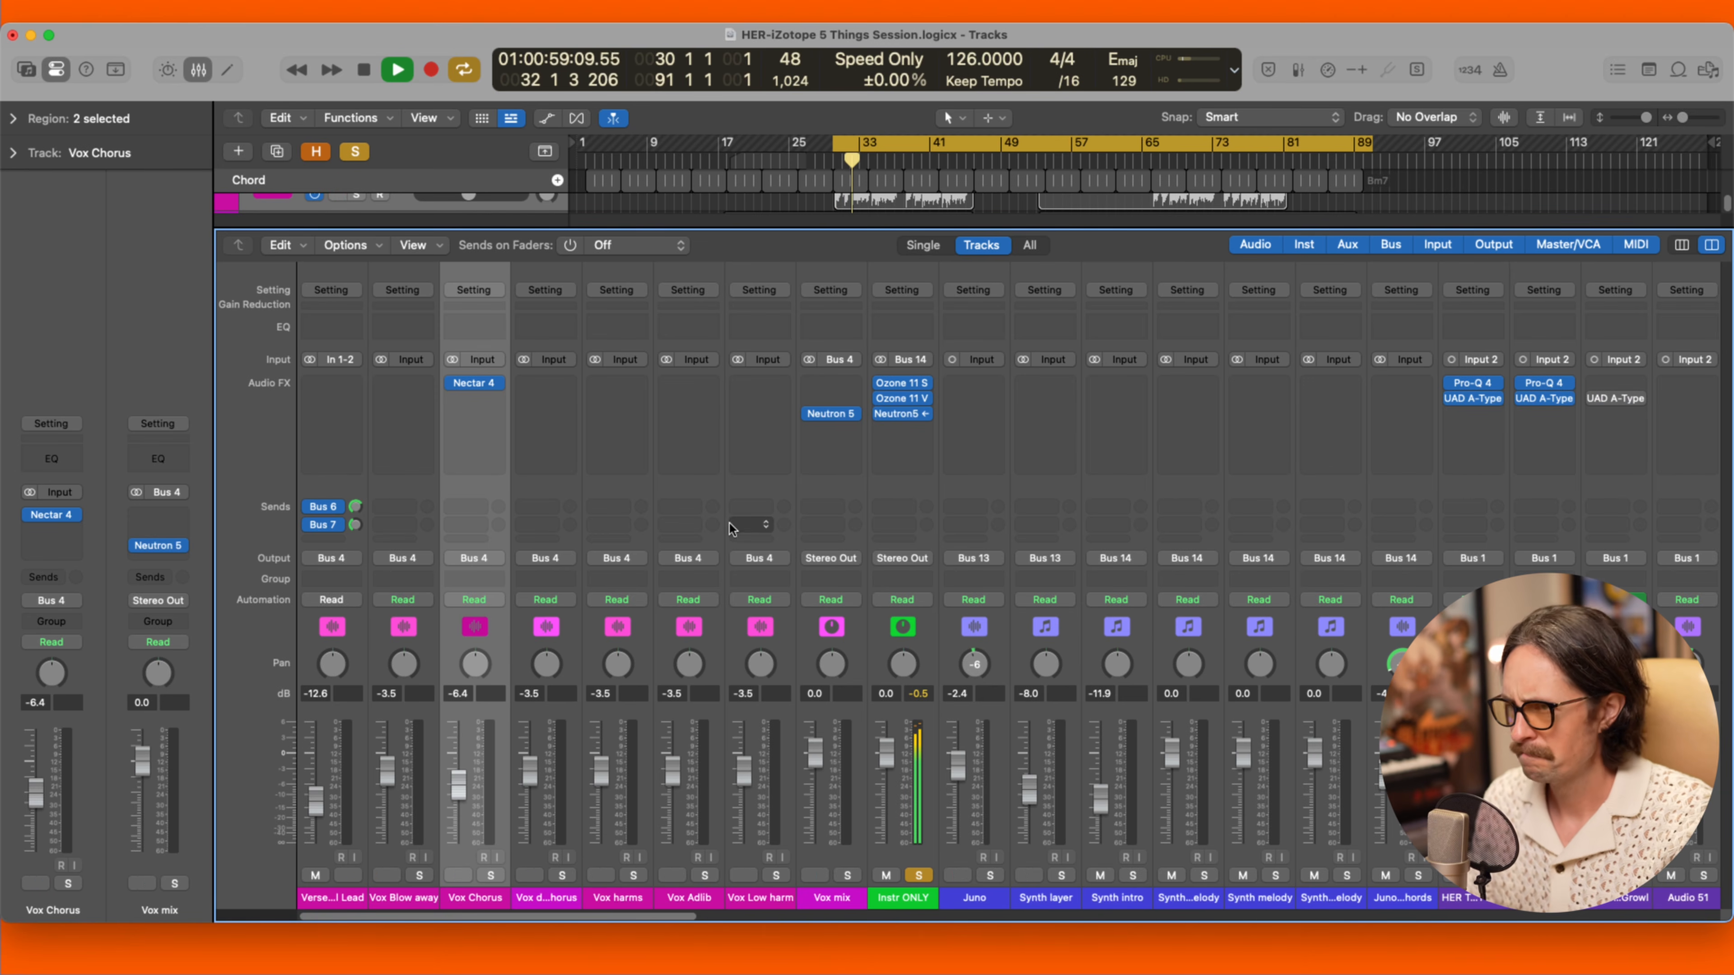
{"action": "key", "text": "space"}
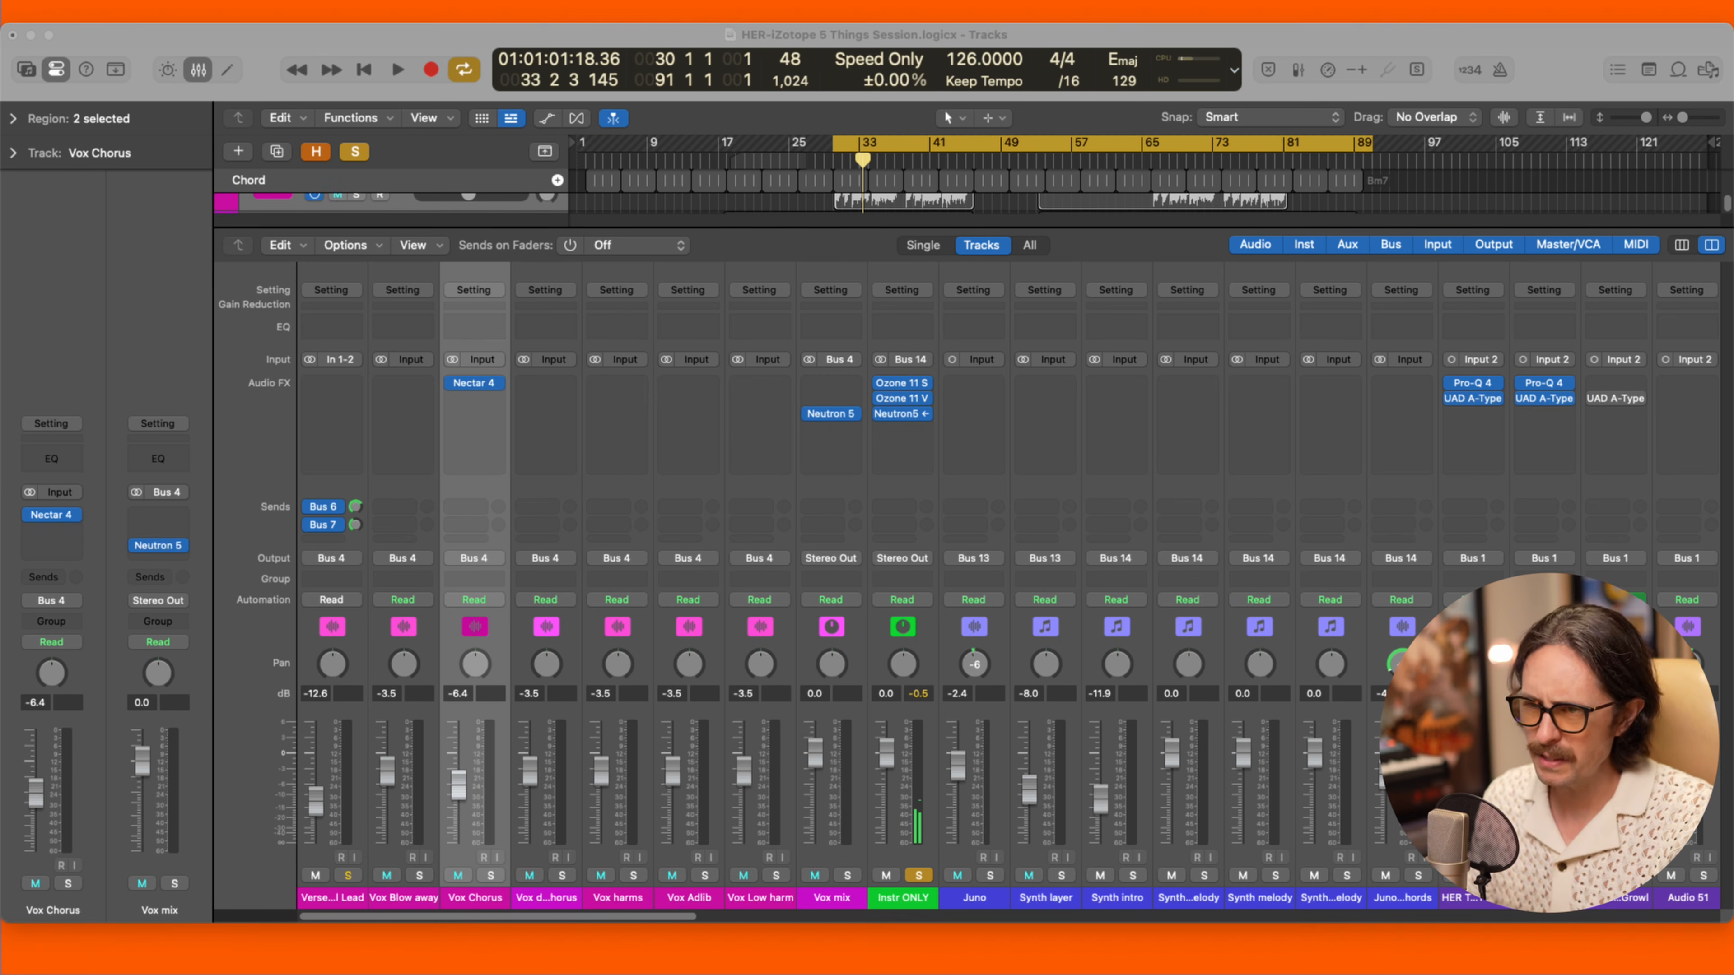
{"action": "left_click", "coordinate": [182, 364]}
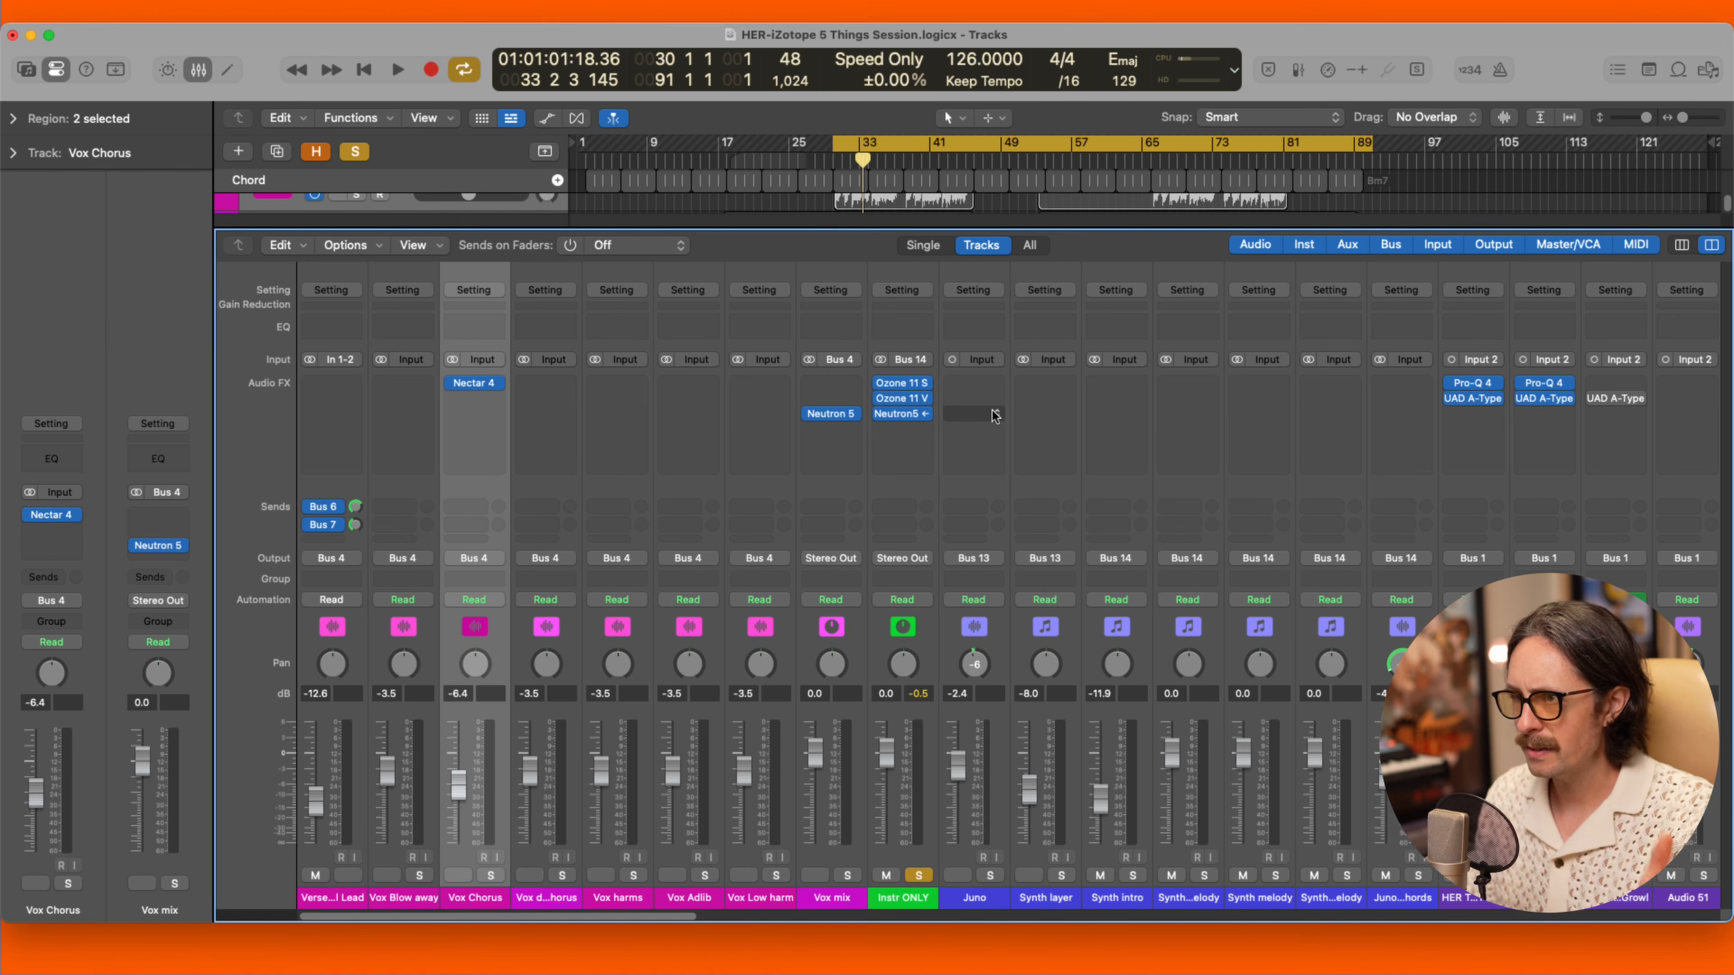
Reopen Neutron 5 on Instr ONLY and choose the Bus 4 vocal group as its side-chain source.
{"action": "left_click", "coordinate": [910, 414]}
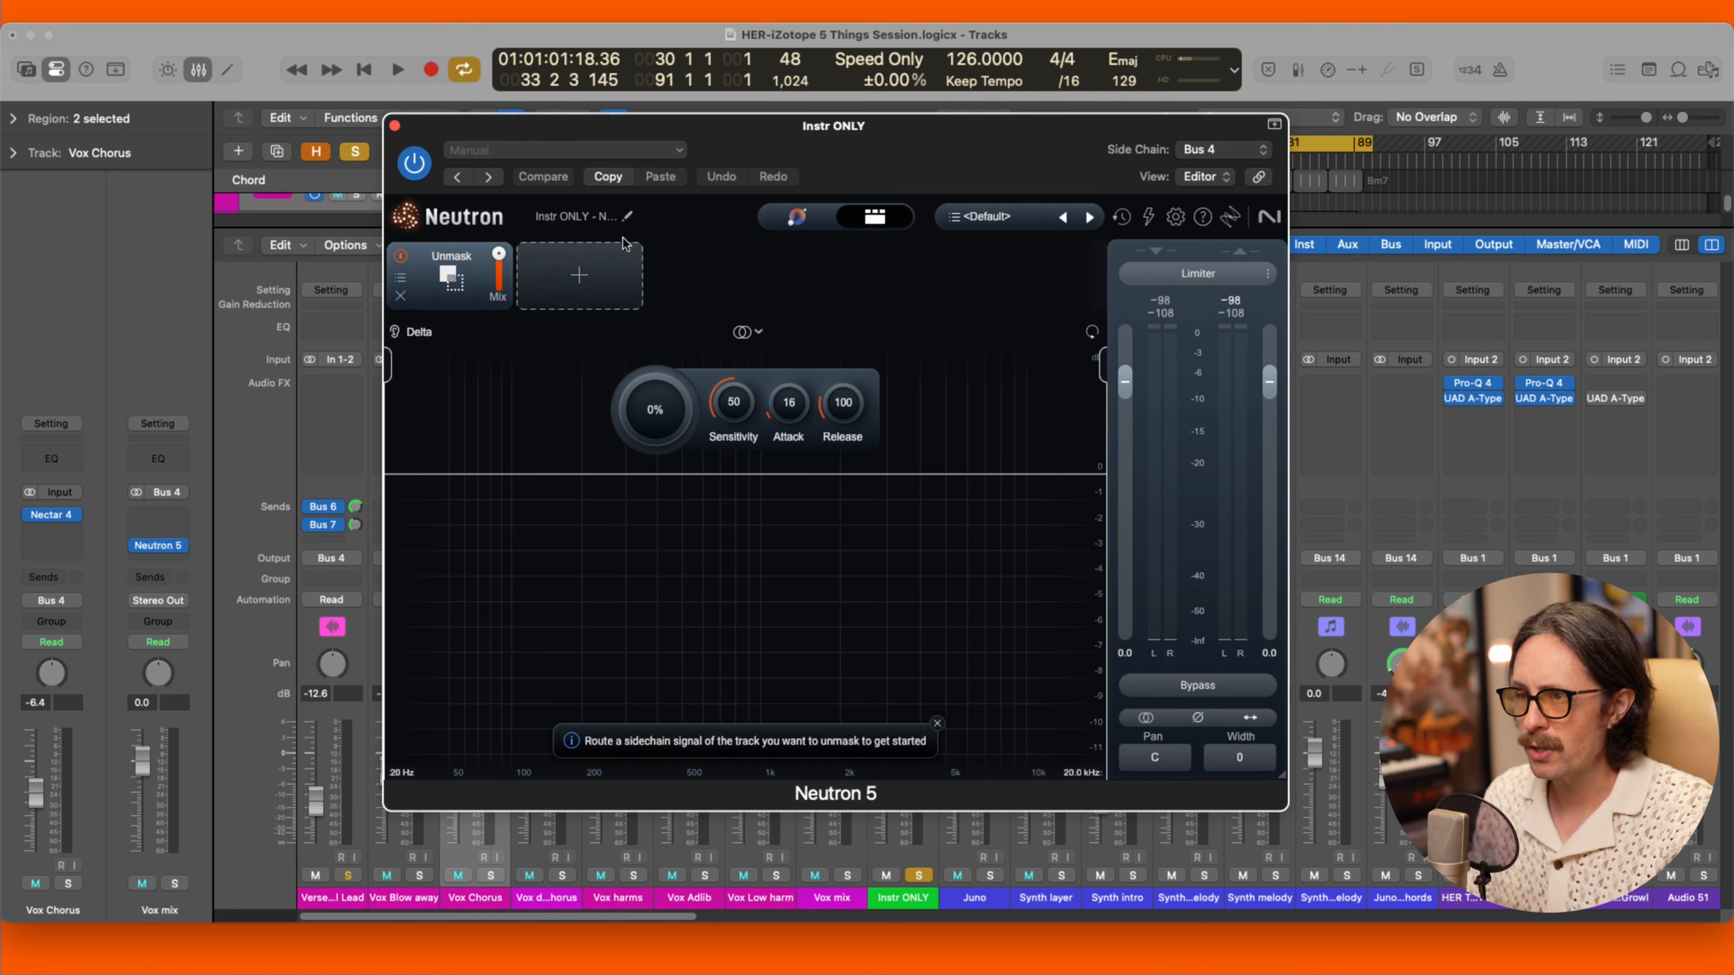
{"action": "left_click", "coordinate": [1206, 152]}
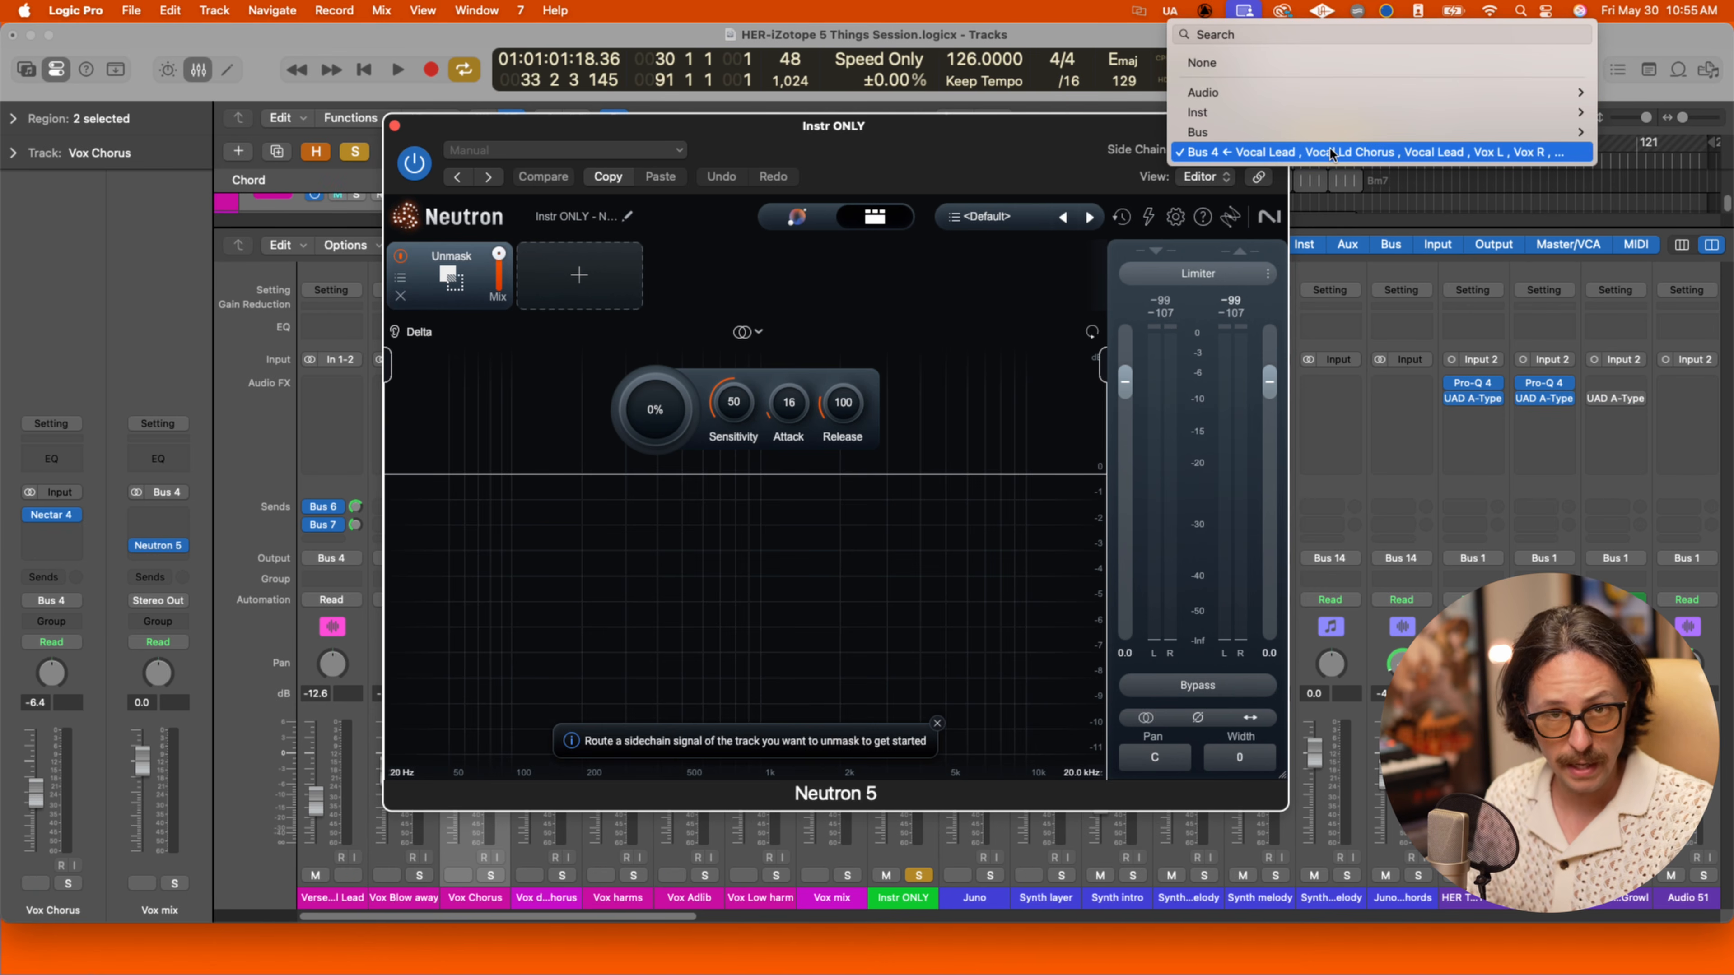
{"action": "left_click", "coordinate": [1227, 155]}
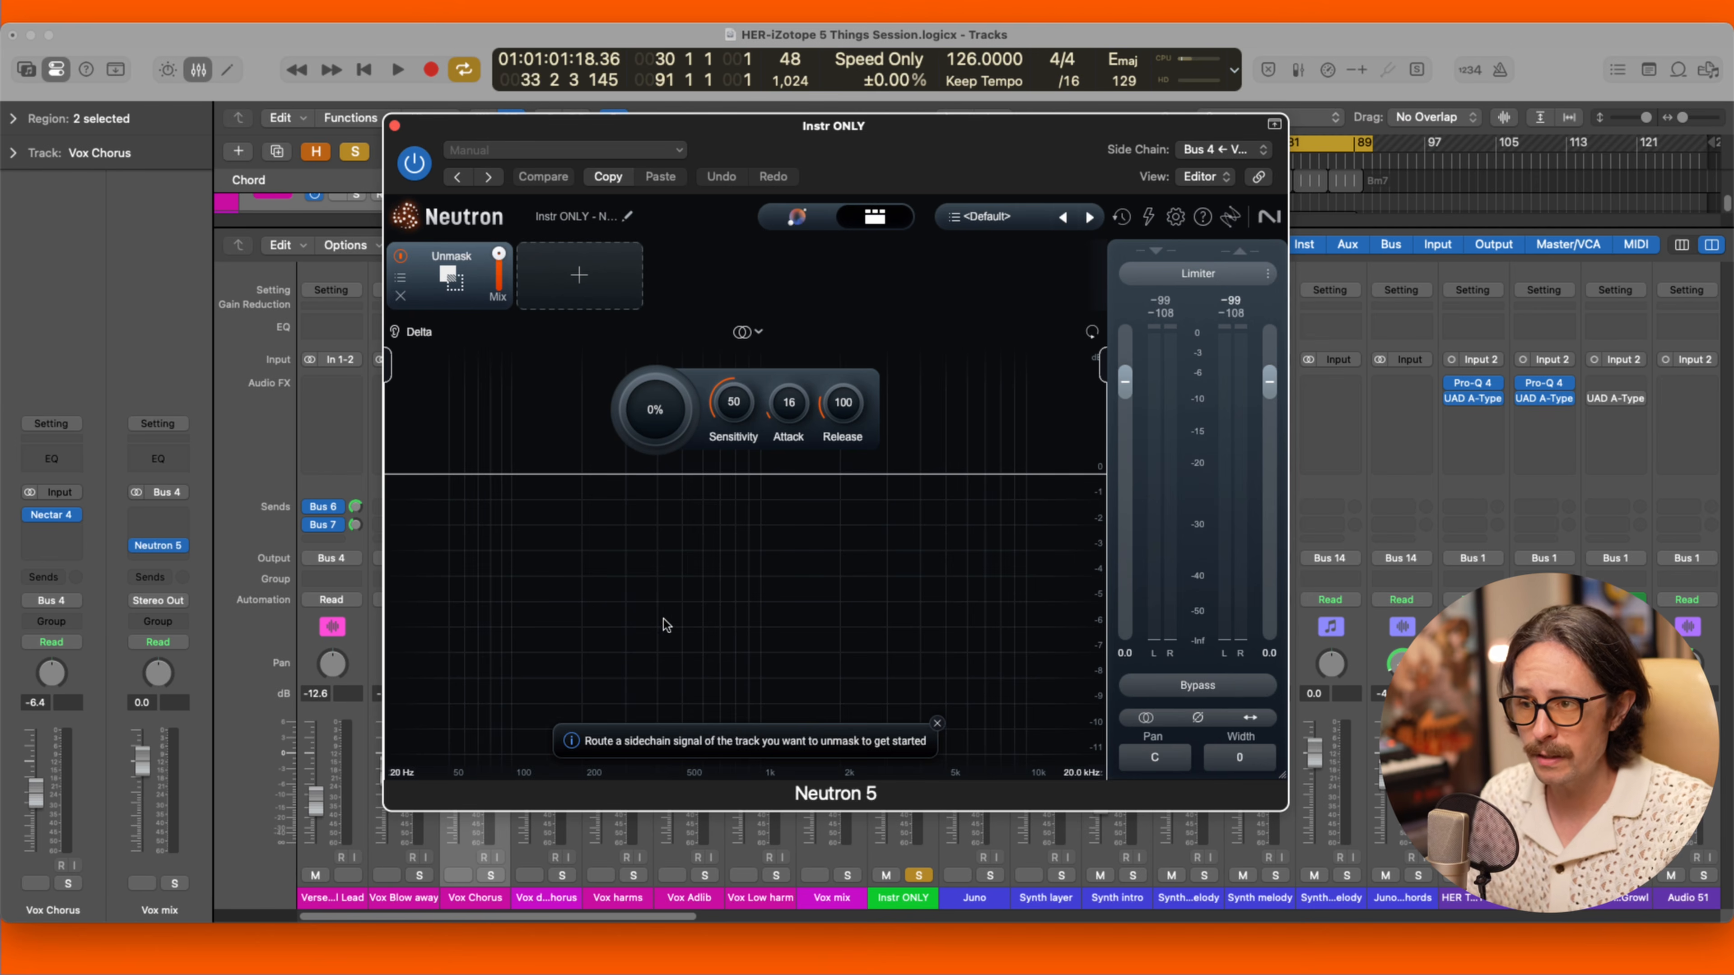
Clear all track solos in the mixer, keeping the Instr ONLY Neutron 5 window open for adjustment.
{"action": "left_click_drag", "start_coordinate": [744, 132], "coordinate": [1314, 81]}
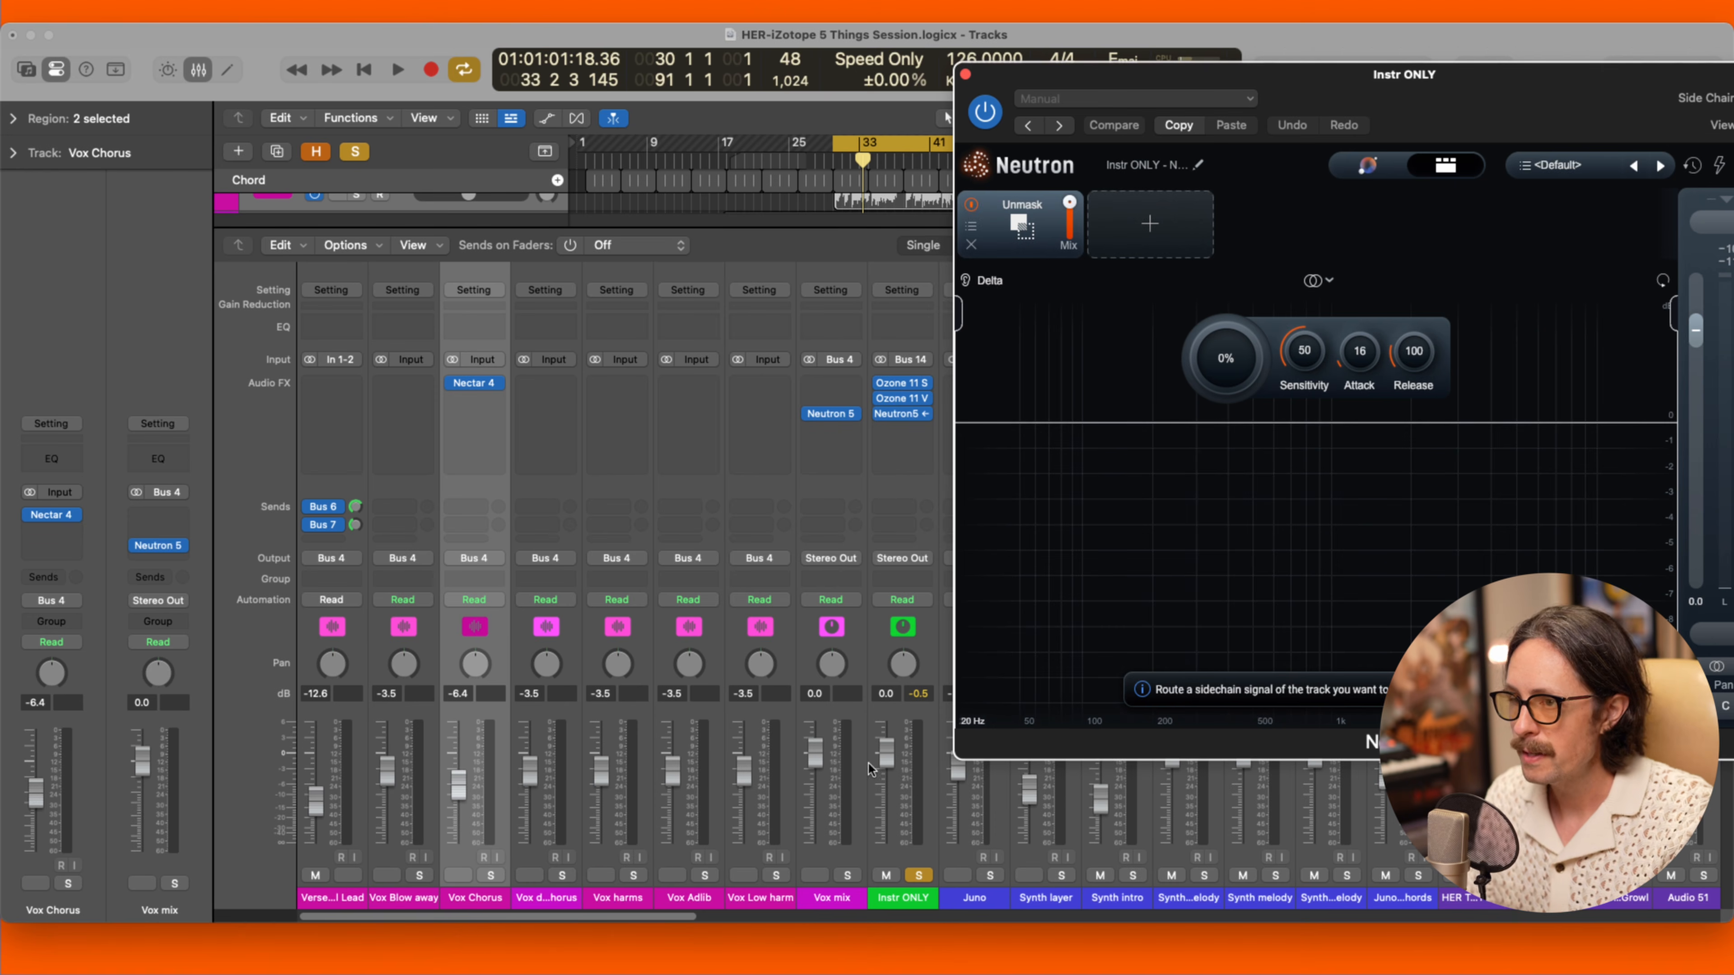
{"action": "left_click", "coordinate": [850, 876], "text": "alt"}
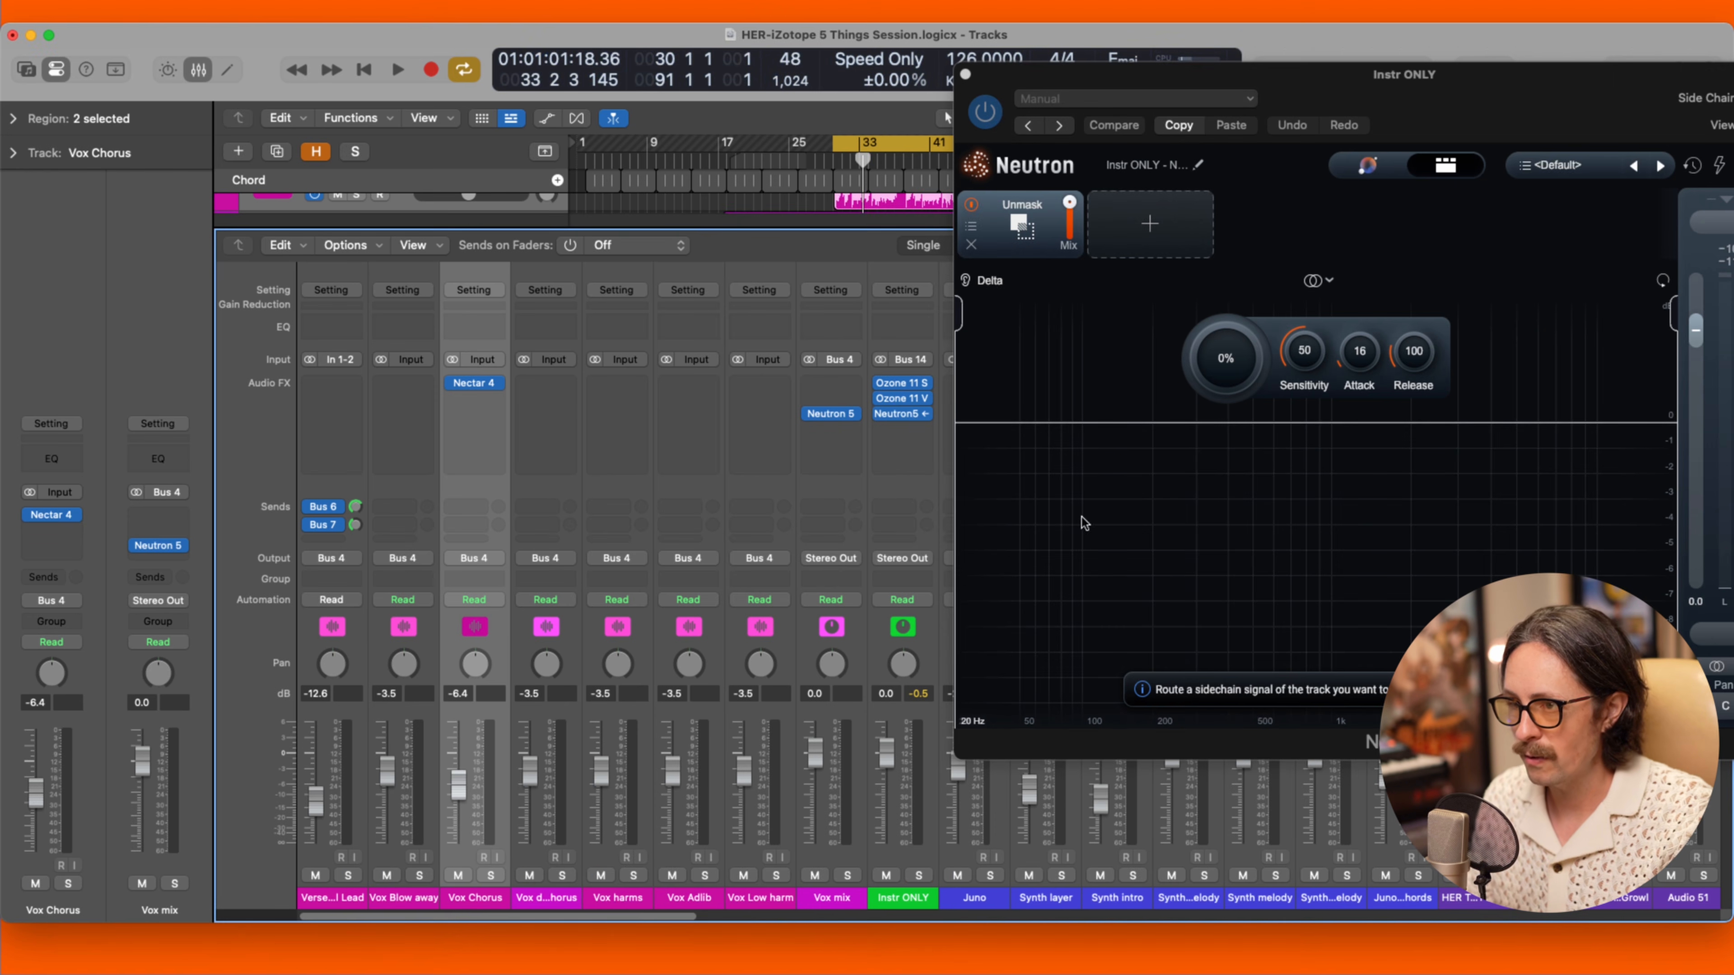
{"action": "left_click_drag", "start_coordinate": [1371, 73], "coordinate": [661, 157]}
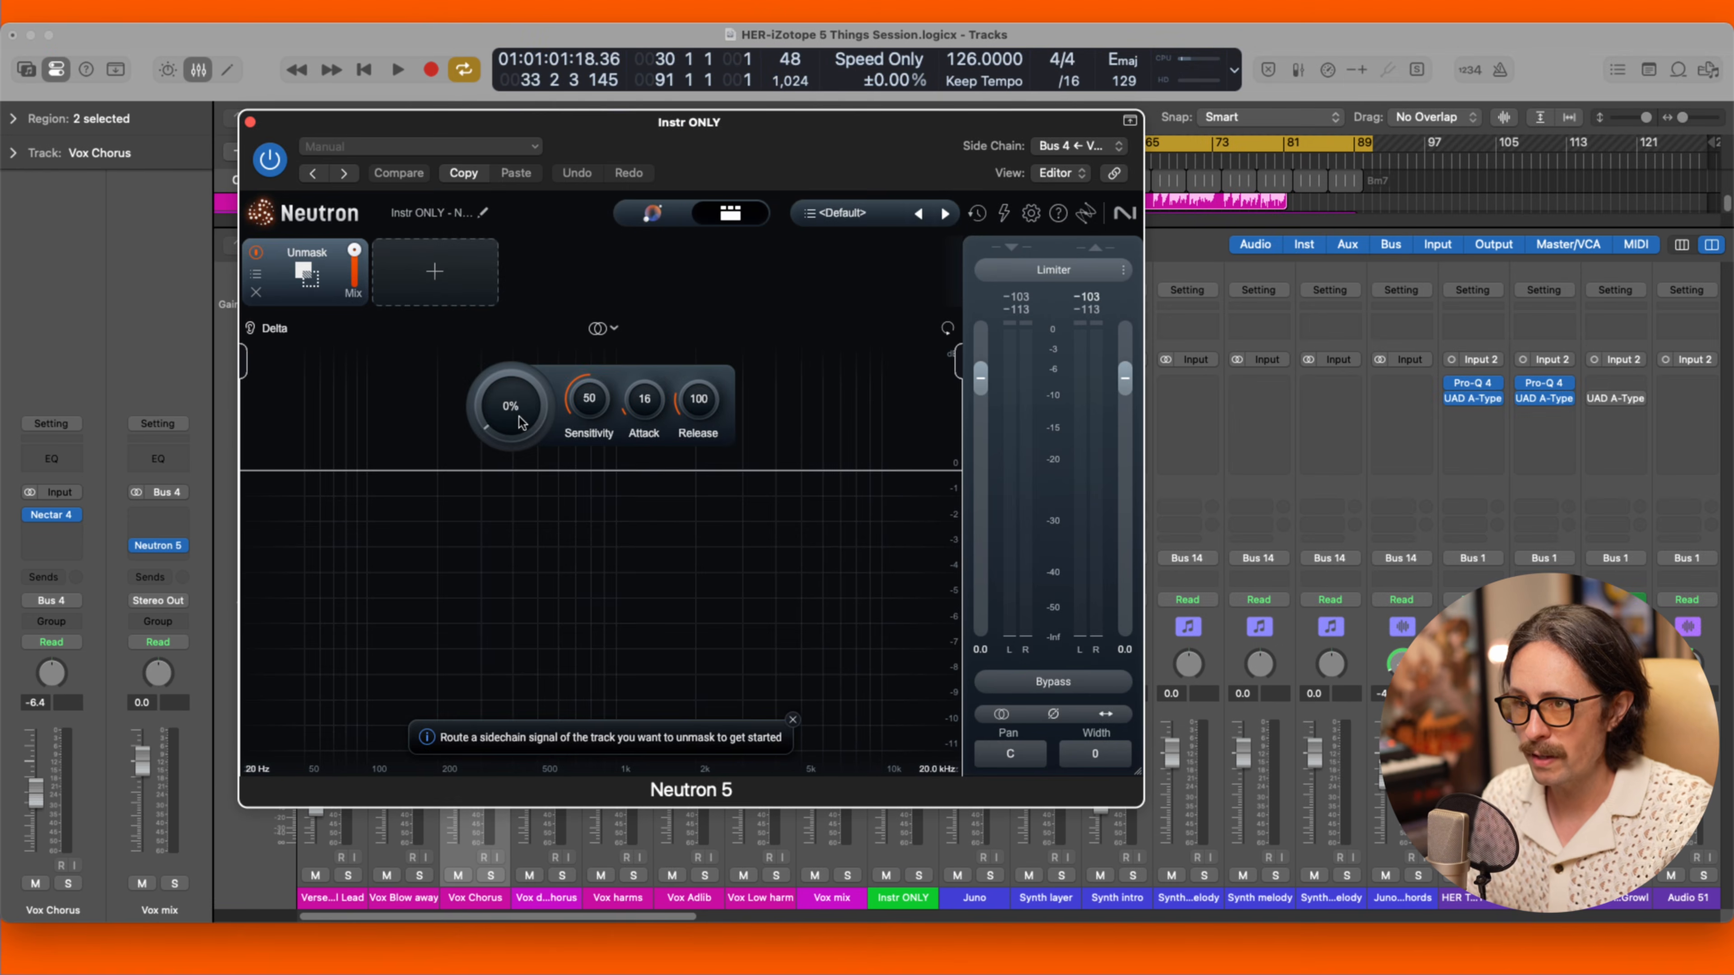
Set the Unmask amount to 11%, attack to 5 and release to 68 on Instr ONLY while the mix plays.
{"action": "key", "text": "space"}
{"action": "left_click_drag", "start_coordinate": [507, 415], "coordinate": [499, 387]}
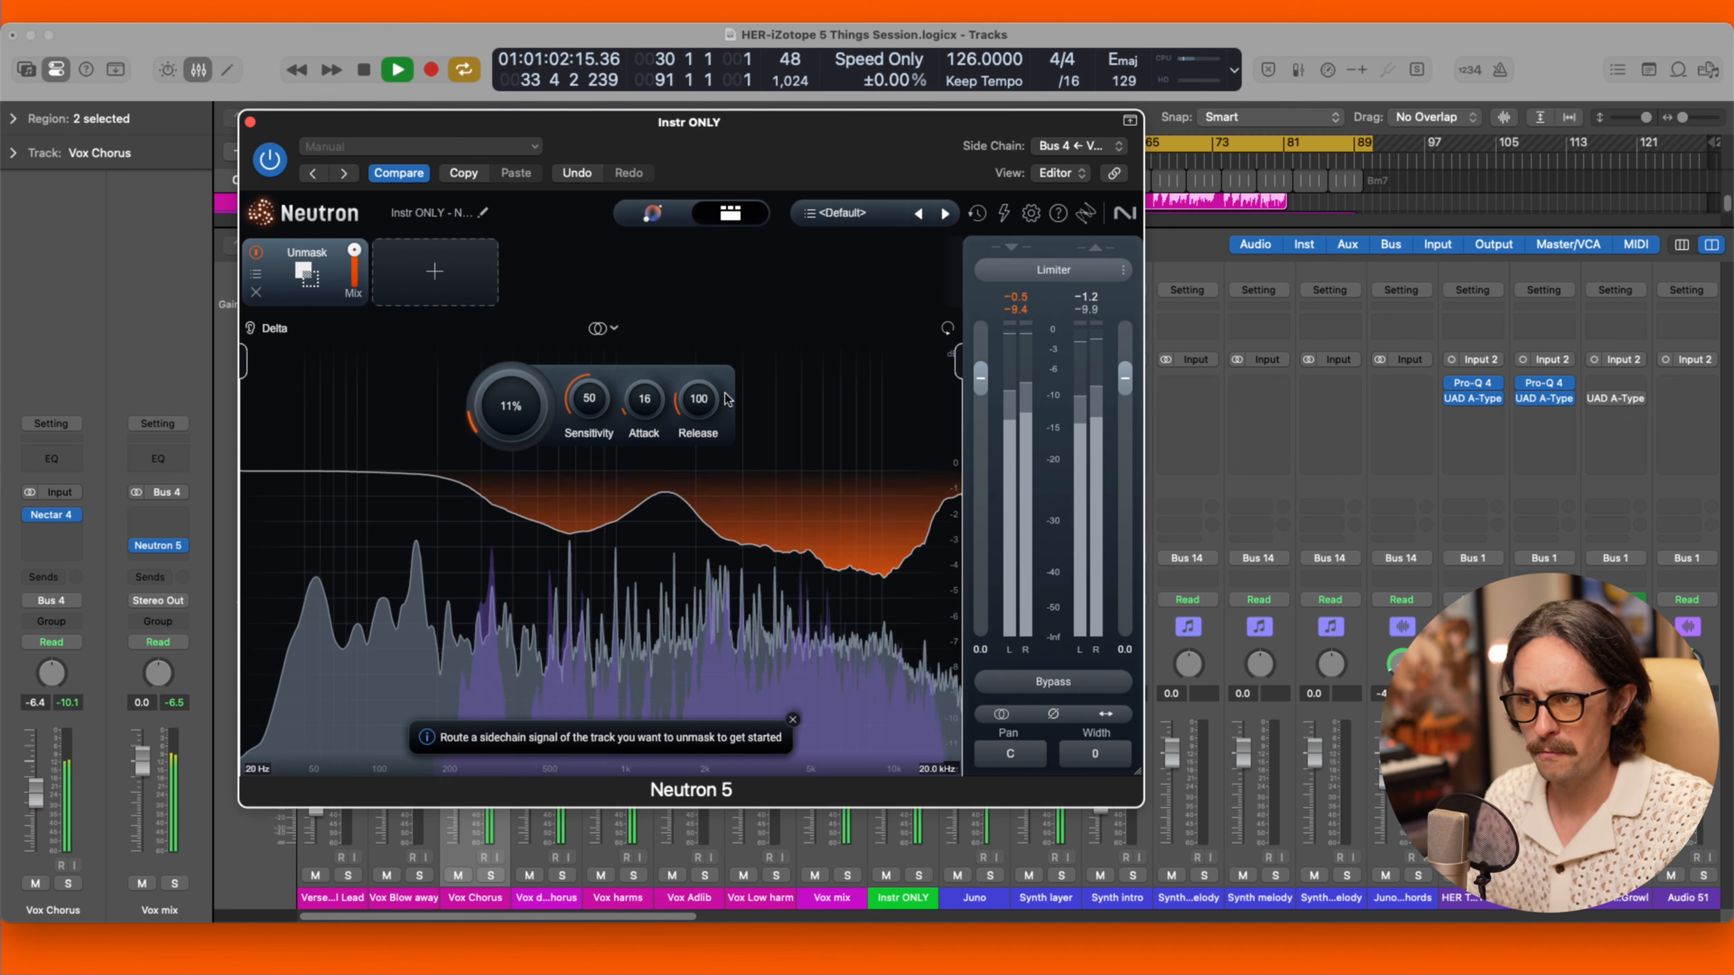
{"action": "left_click_drag", "start_coordinate": [644, 403], "coordinate": [699, 423]}
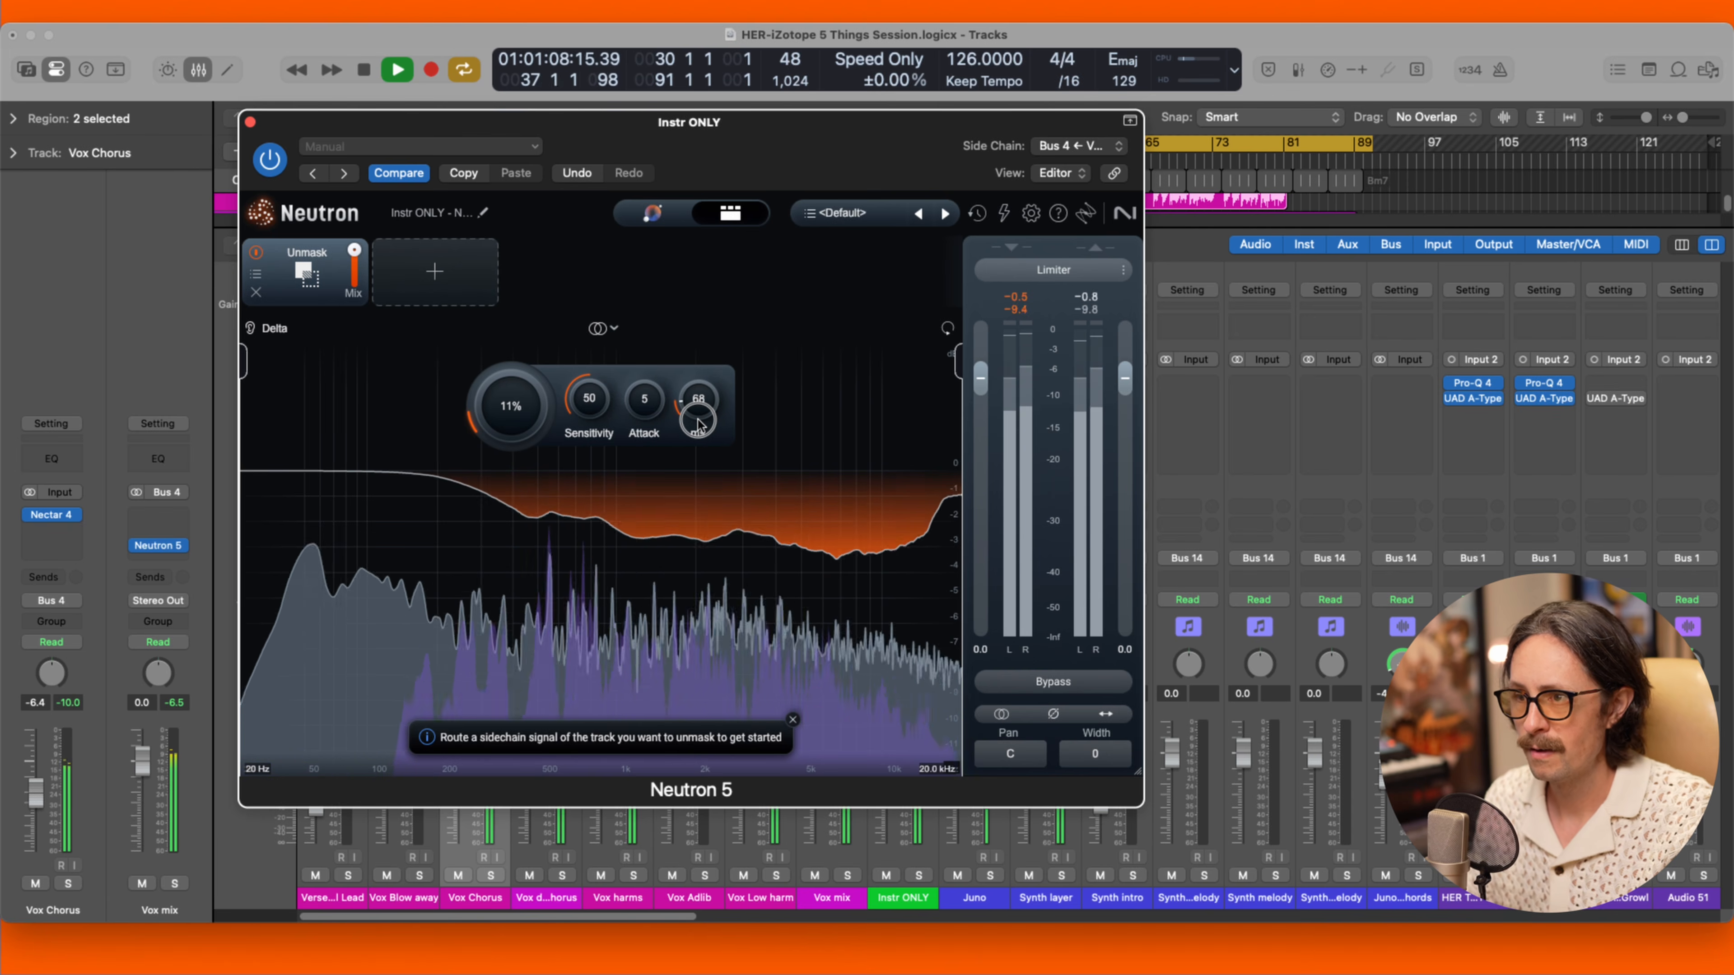
{"action": "key", "text": "space"}
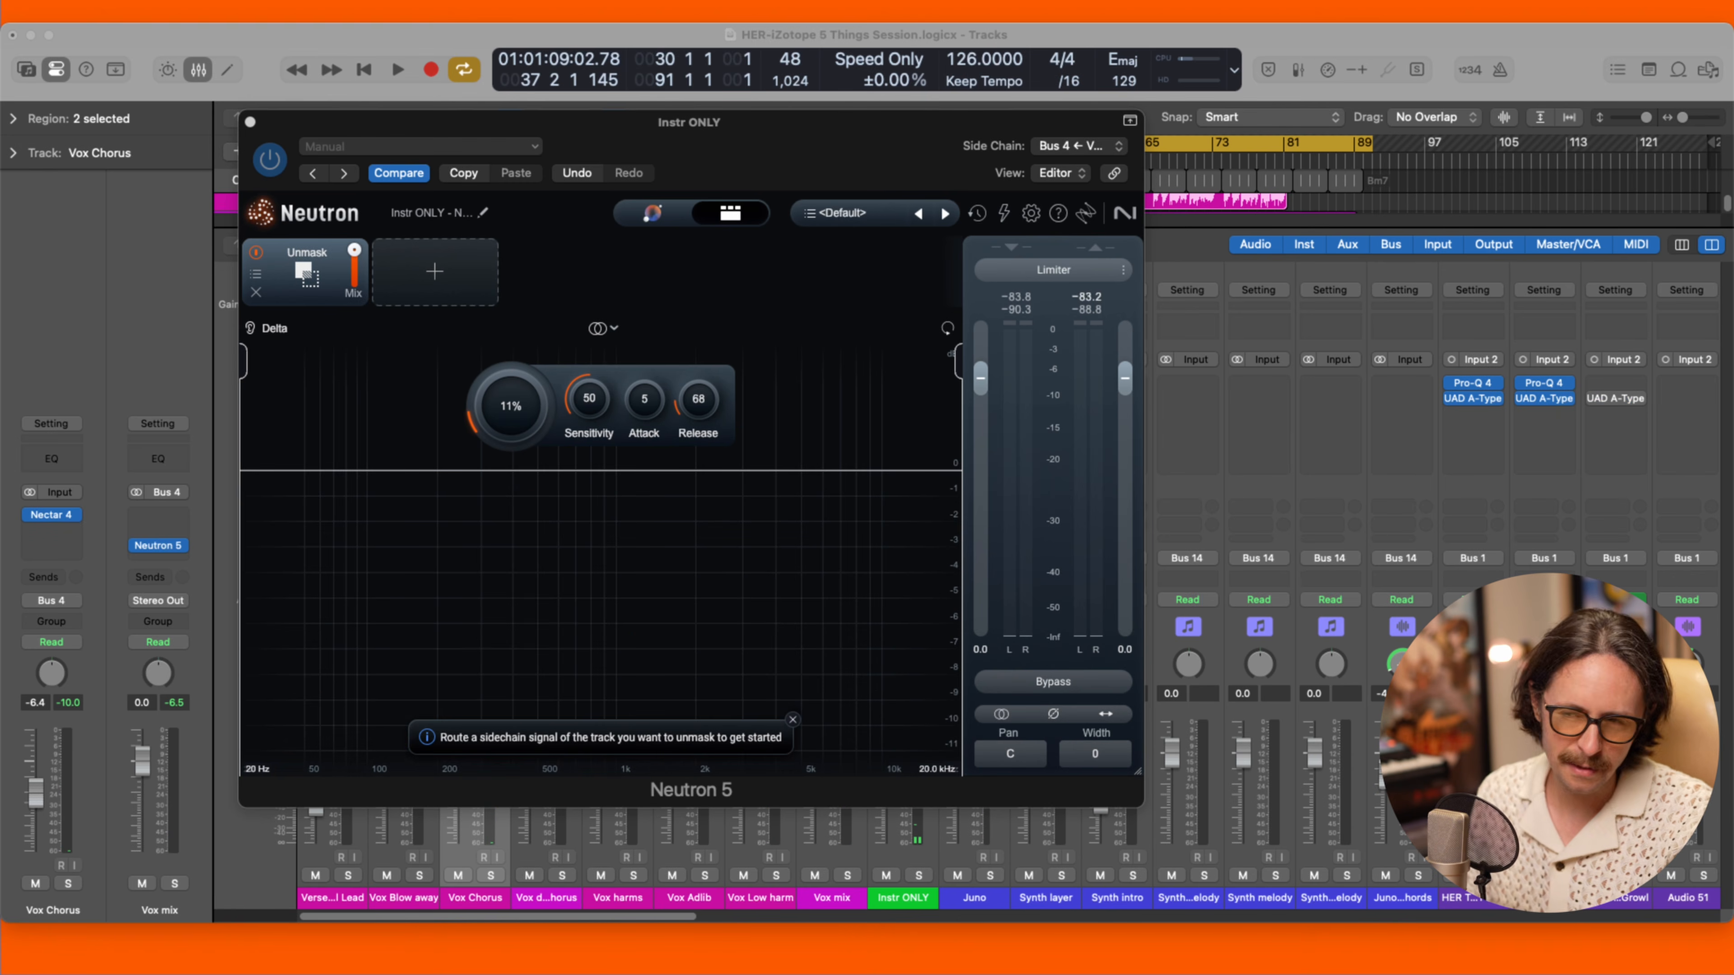
{"action": "left_click", "coordinate": [712, 620]}
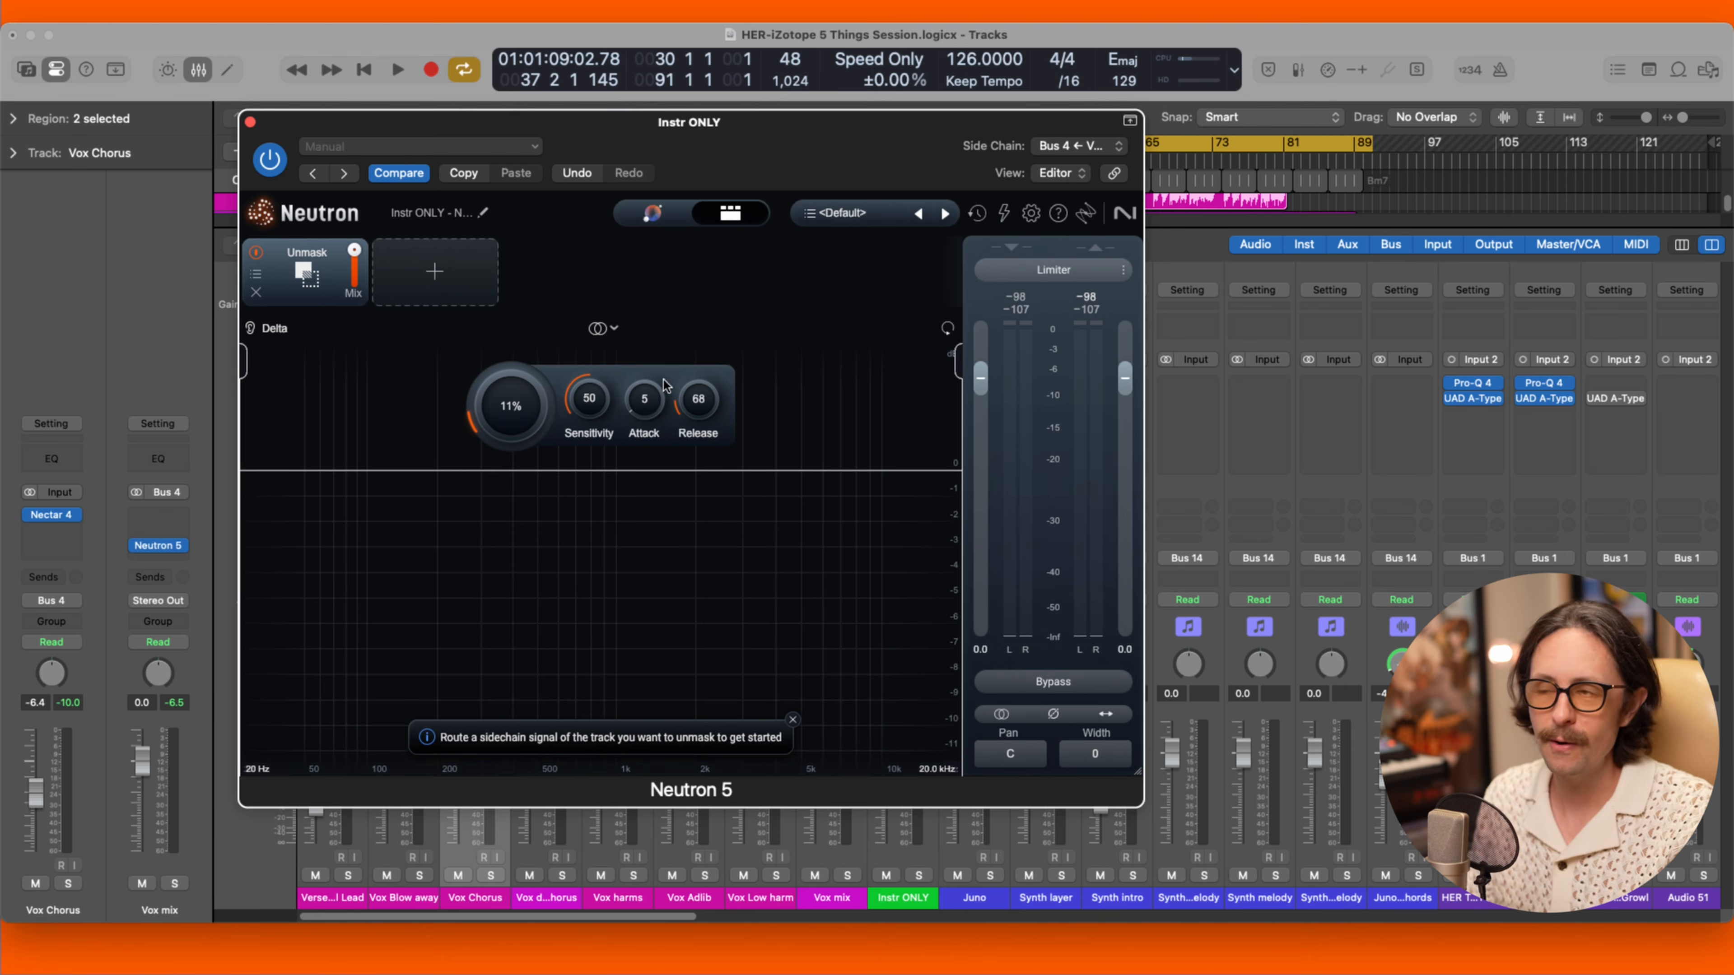
Limit the Unmask processing range on Instr ONLY to frequencies between 233 Hz and 4.9 kHz.
{"action": "left_click_drag", "start_coordinate": [949, 367], "coordinate": [801, 364]}
{"action": "left_click_drag", "start_coordinate": [247, 368], "coordinate": [454, 388]}
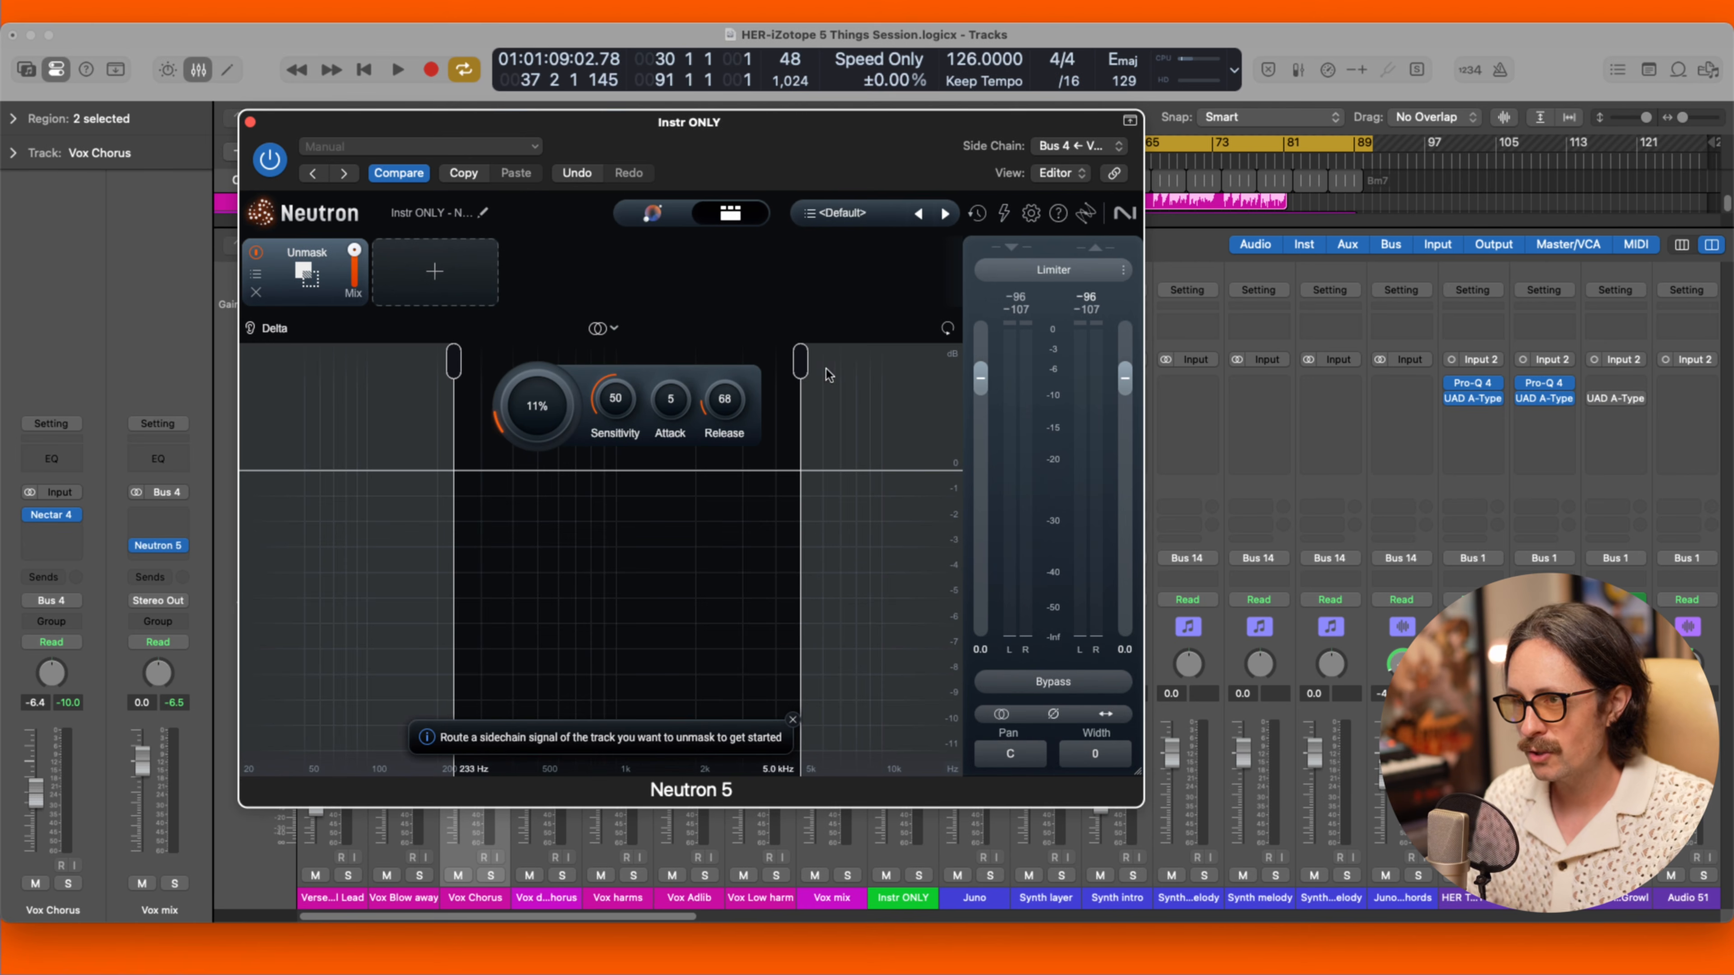
{"action": "left_click_drag", "start_coordinate": [798, 366], "coordinate": [800, 364]}
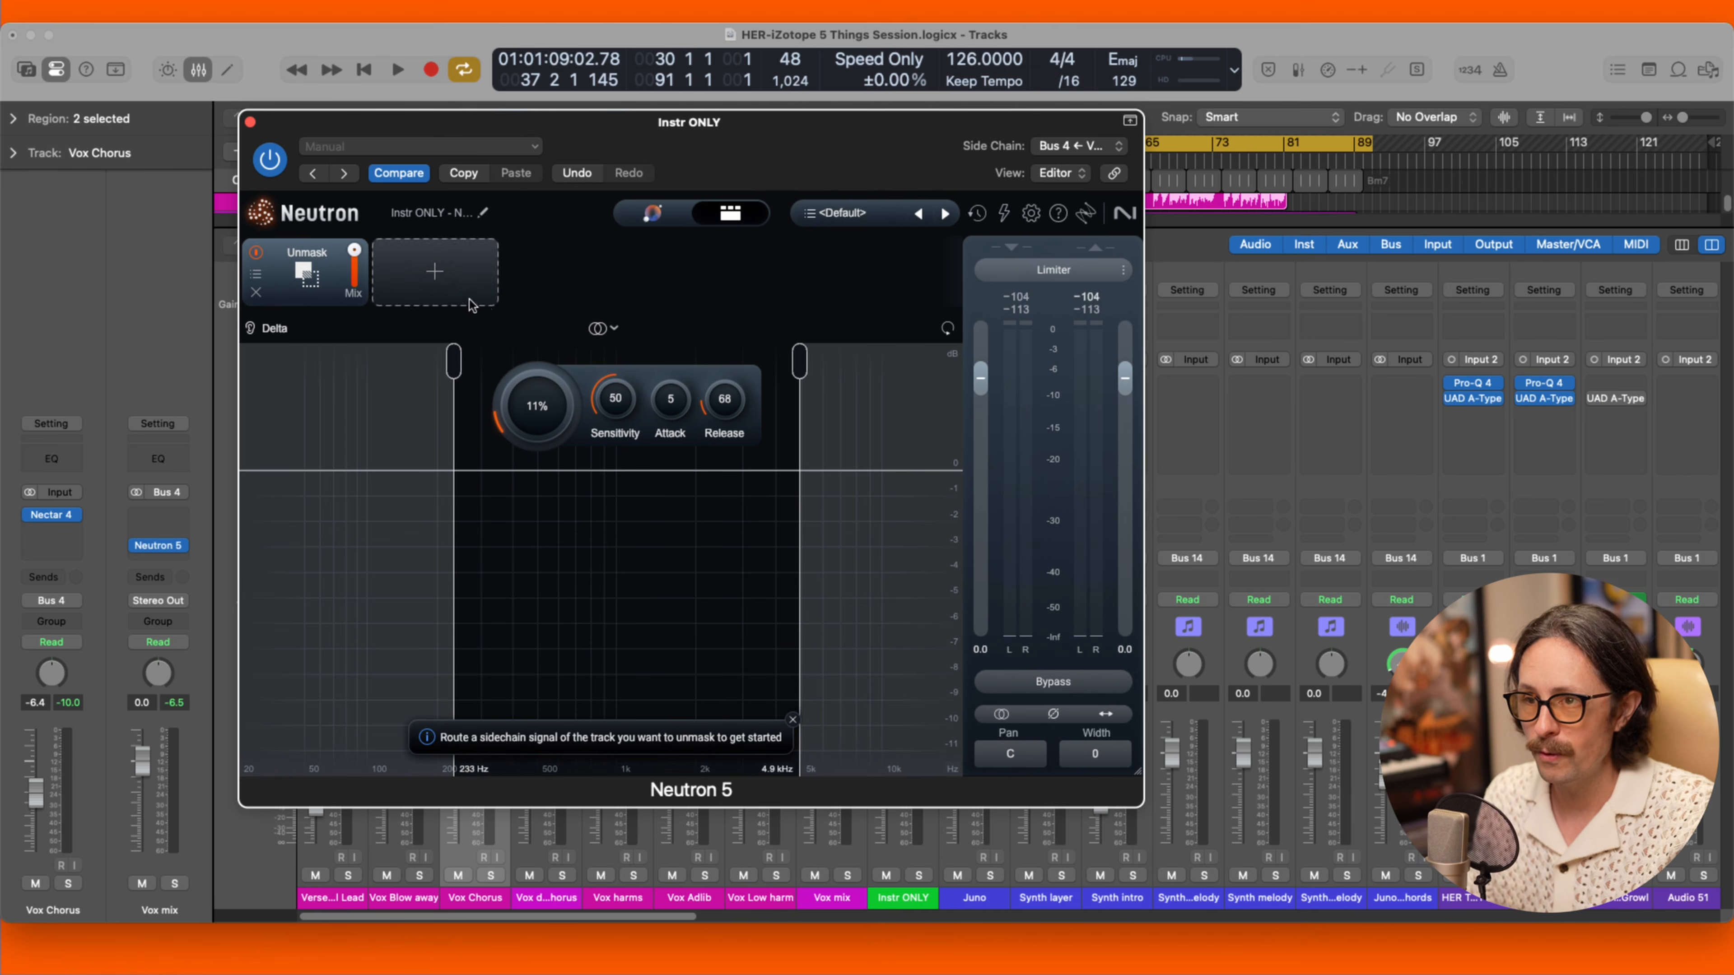
Set the Unmask sensitivity to 46 on Instr ONLY while the mix plays.
{"action": "key", "text": "space"}
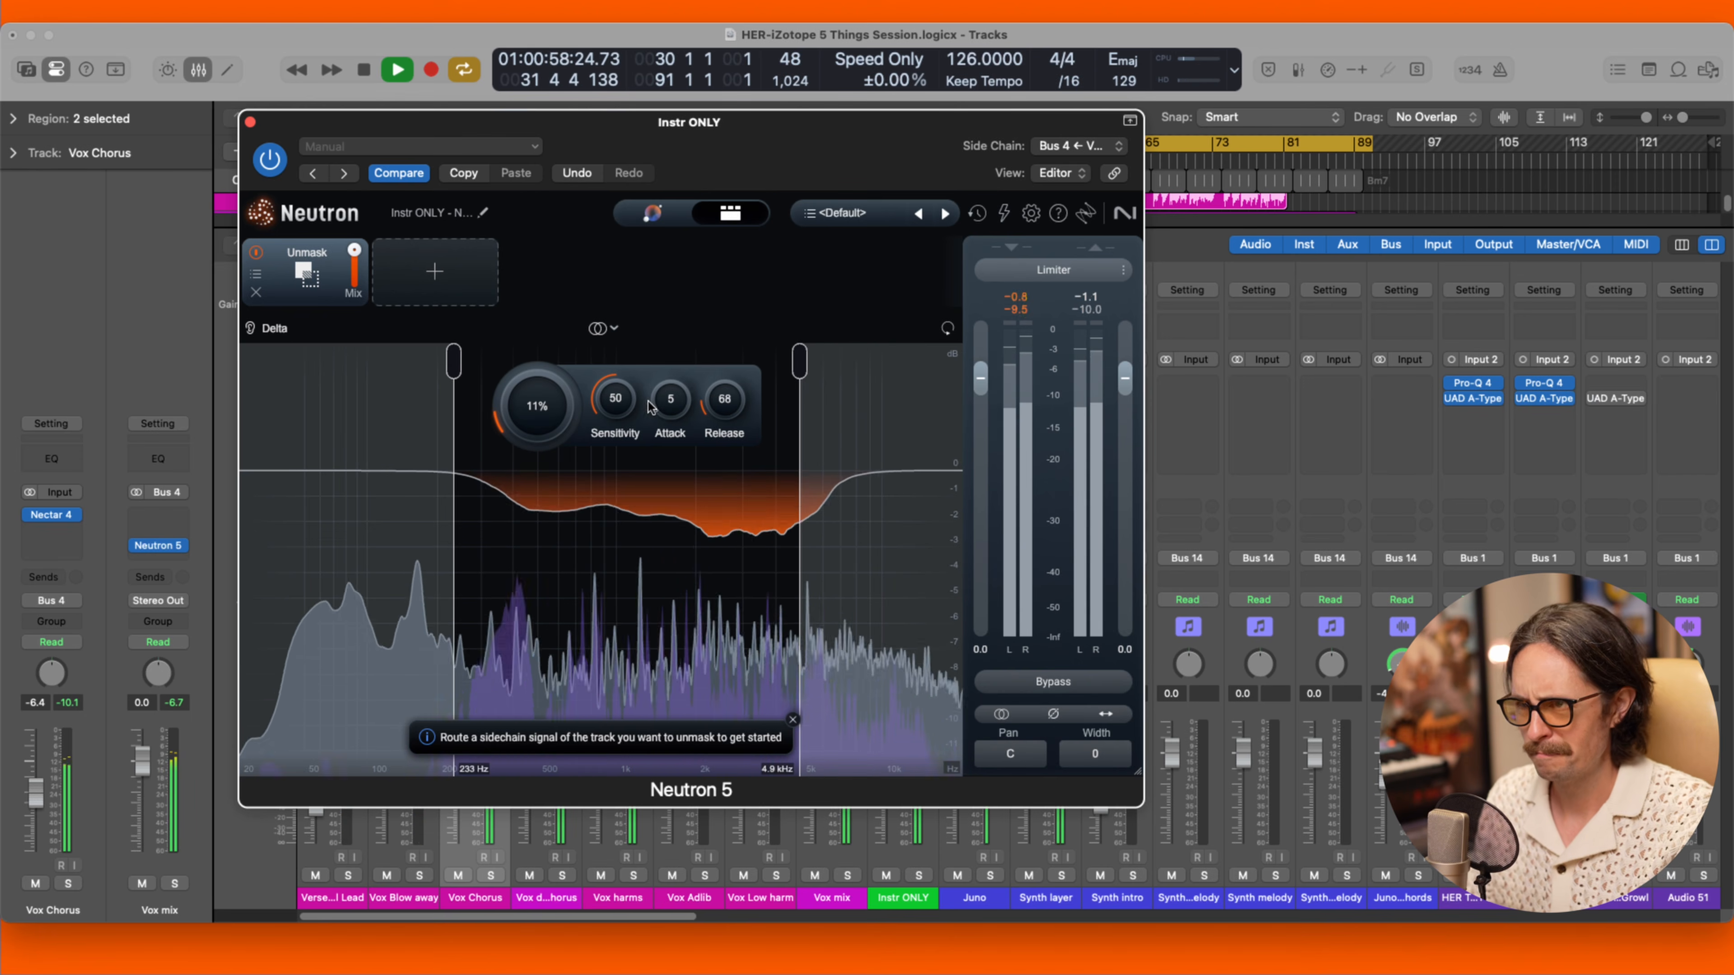
{"action": "left_click_drag", "start_coordinate": [616, 401], "coordinate": [618, 411]}
{"action": "mouse_move", "coordinate": [355, 256]}
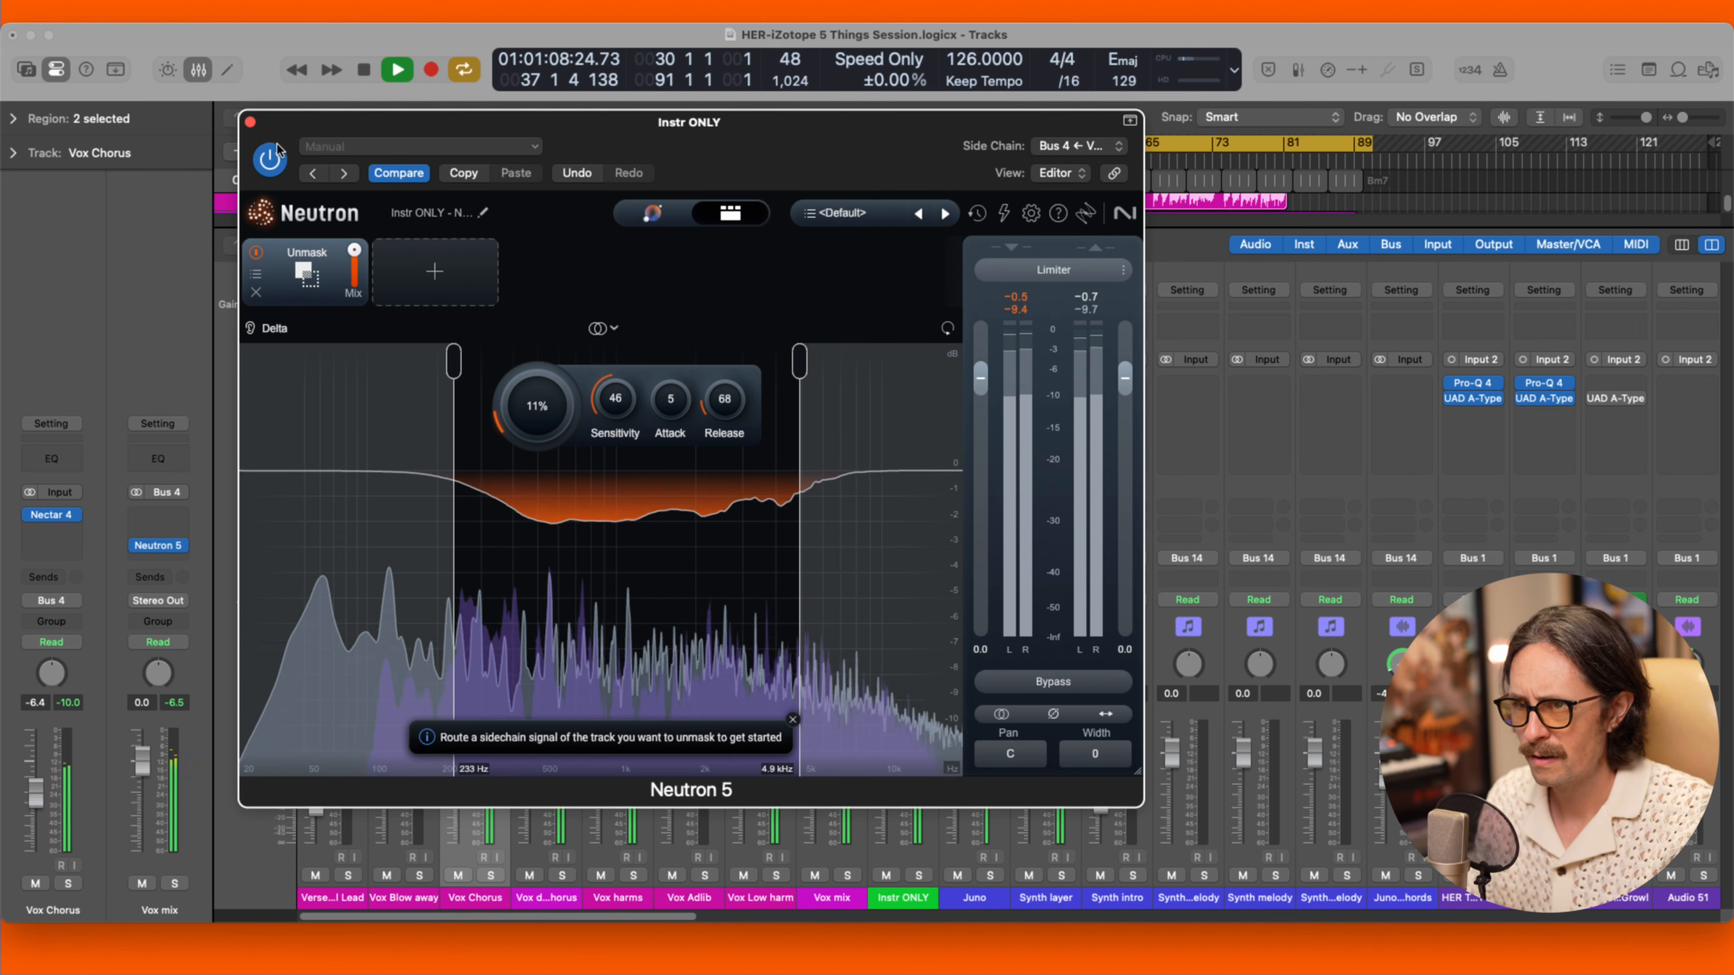
{"action": "key", "text": "space"}
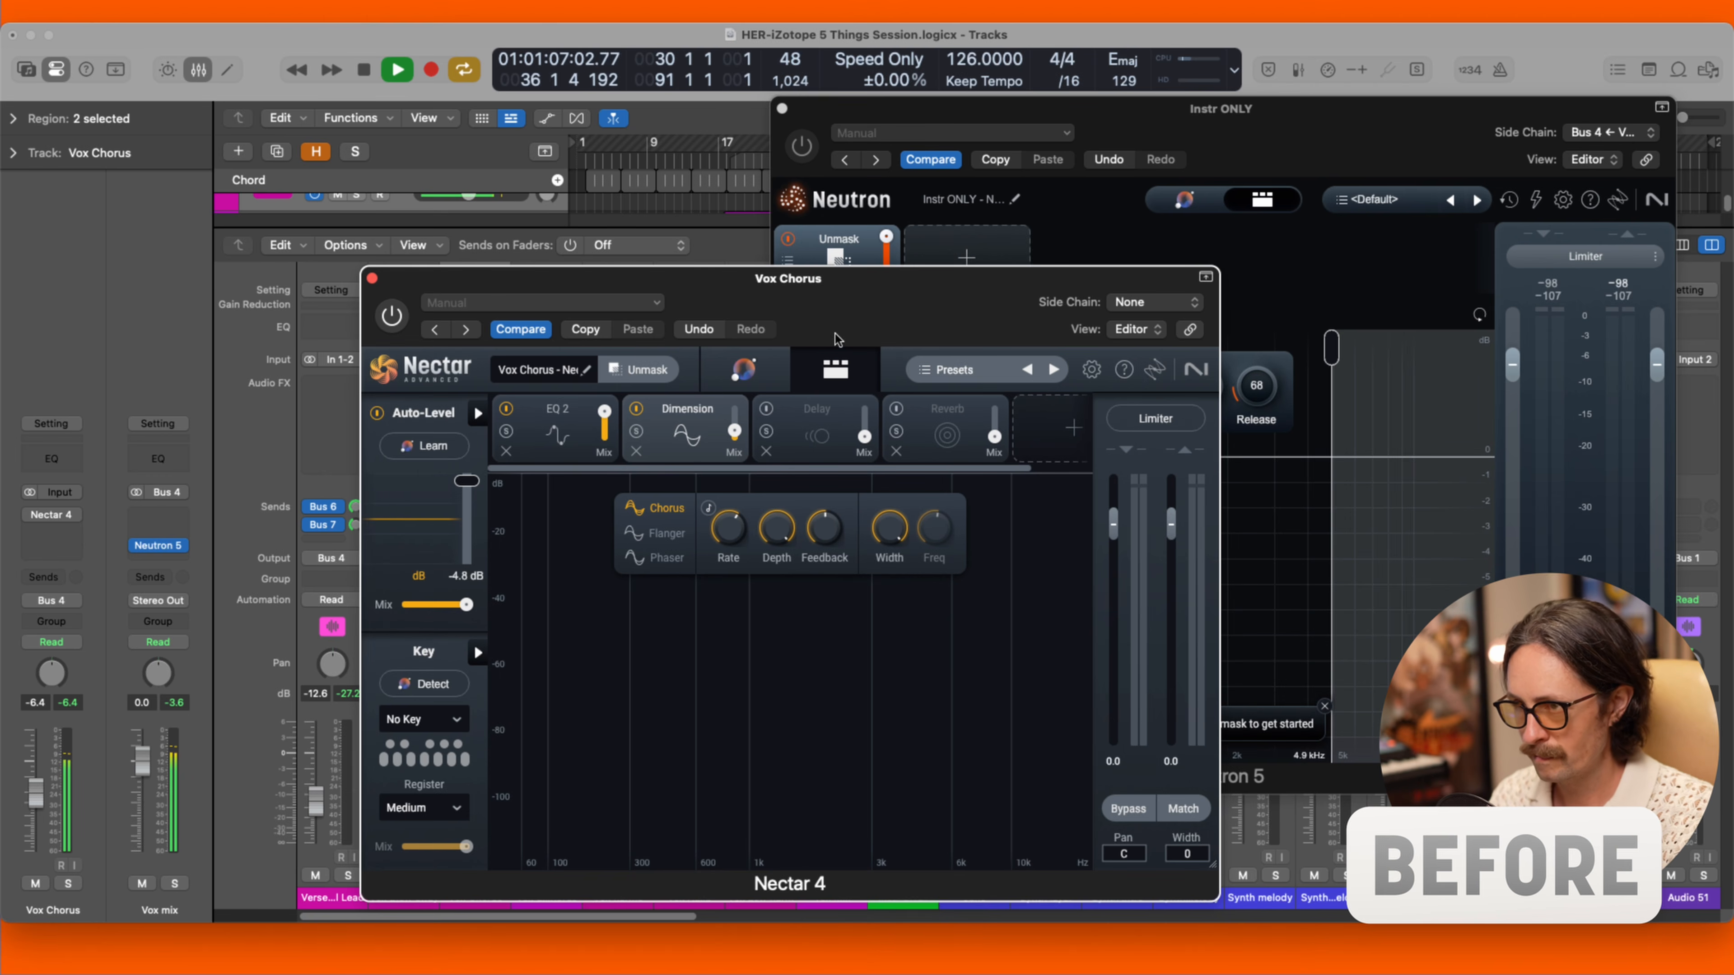
Switch Neutron 5 on Instr ONLY and Nectar 4 on Vox Chorus back on, and replay the section with both active.
{"action": "left_click", "coordinate": [802, 146]}
{"action": "left_click", "coordinate": [391, 316]}
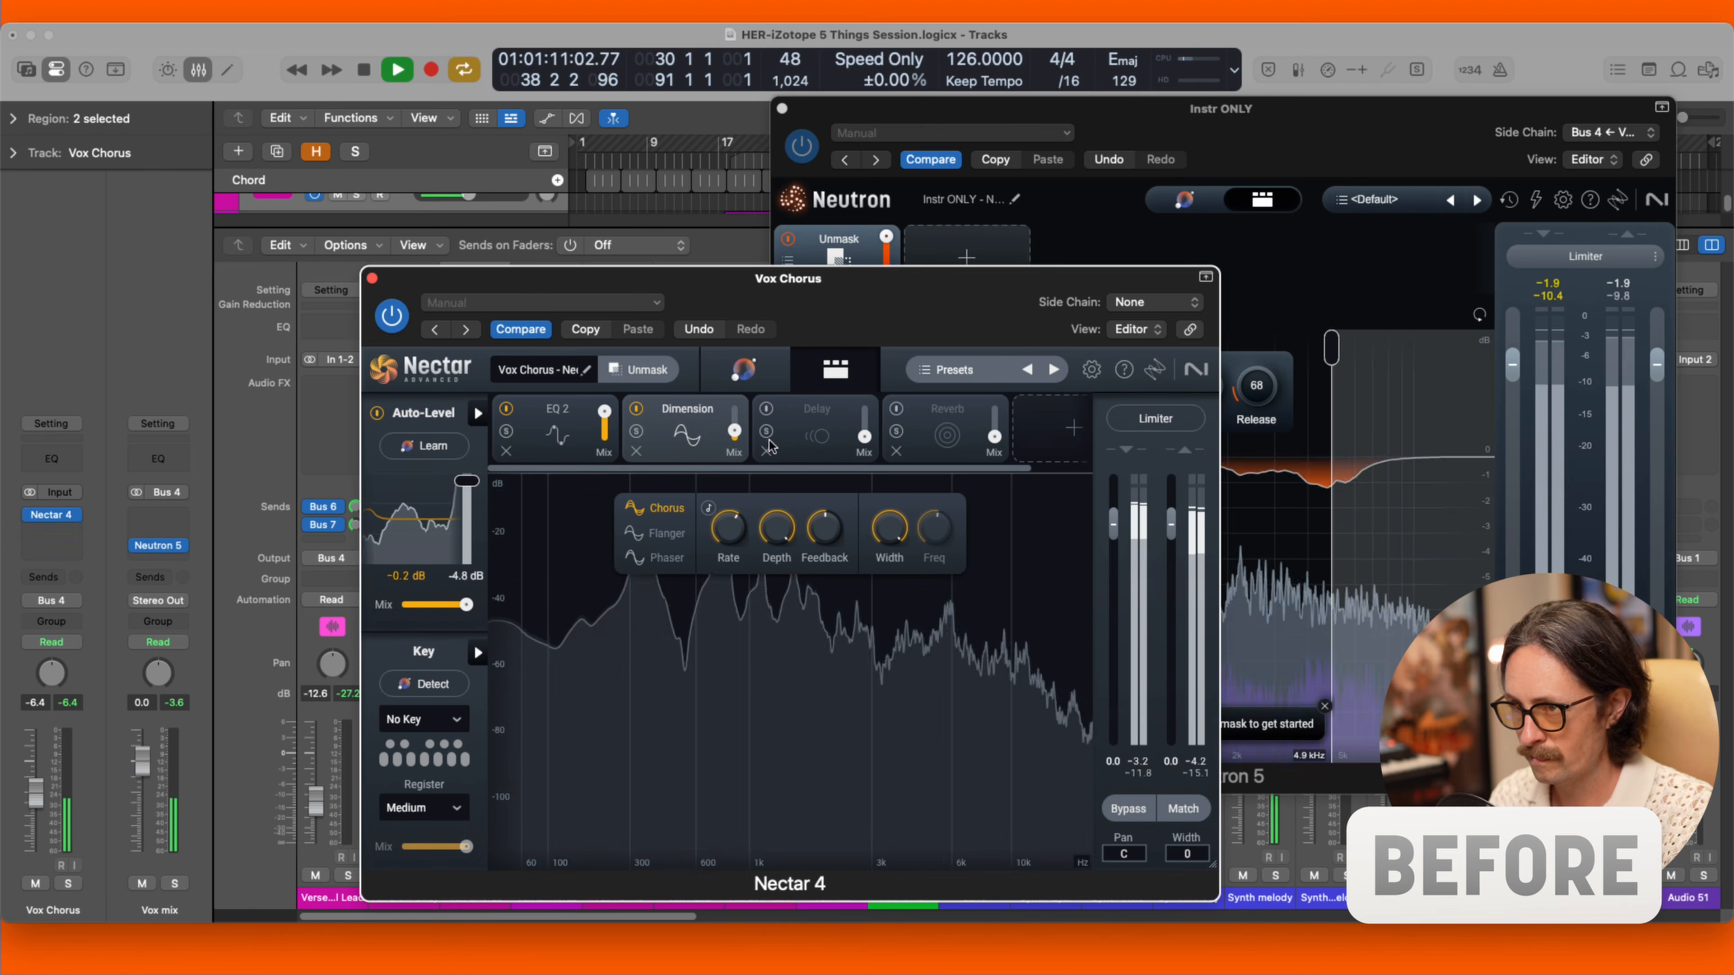
{"action": "key", "text": "space"}
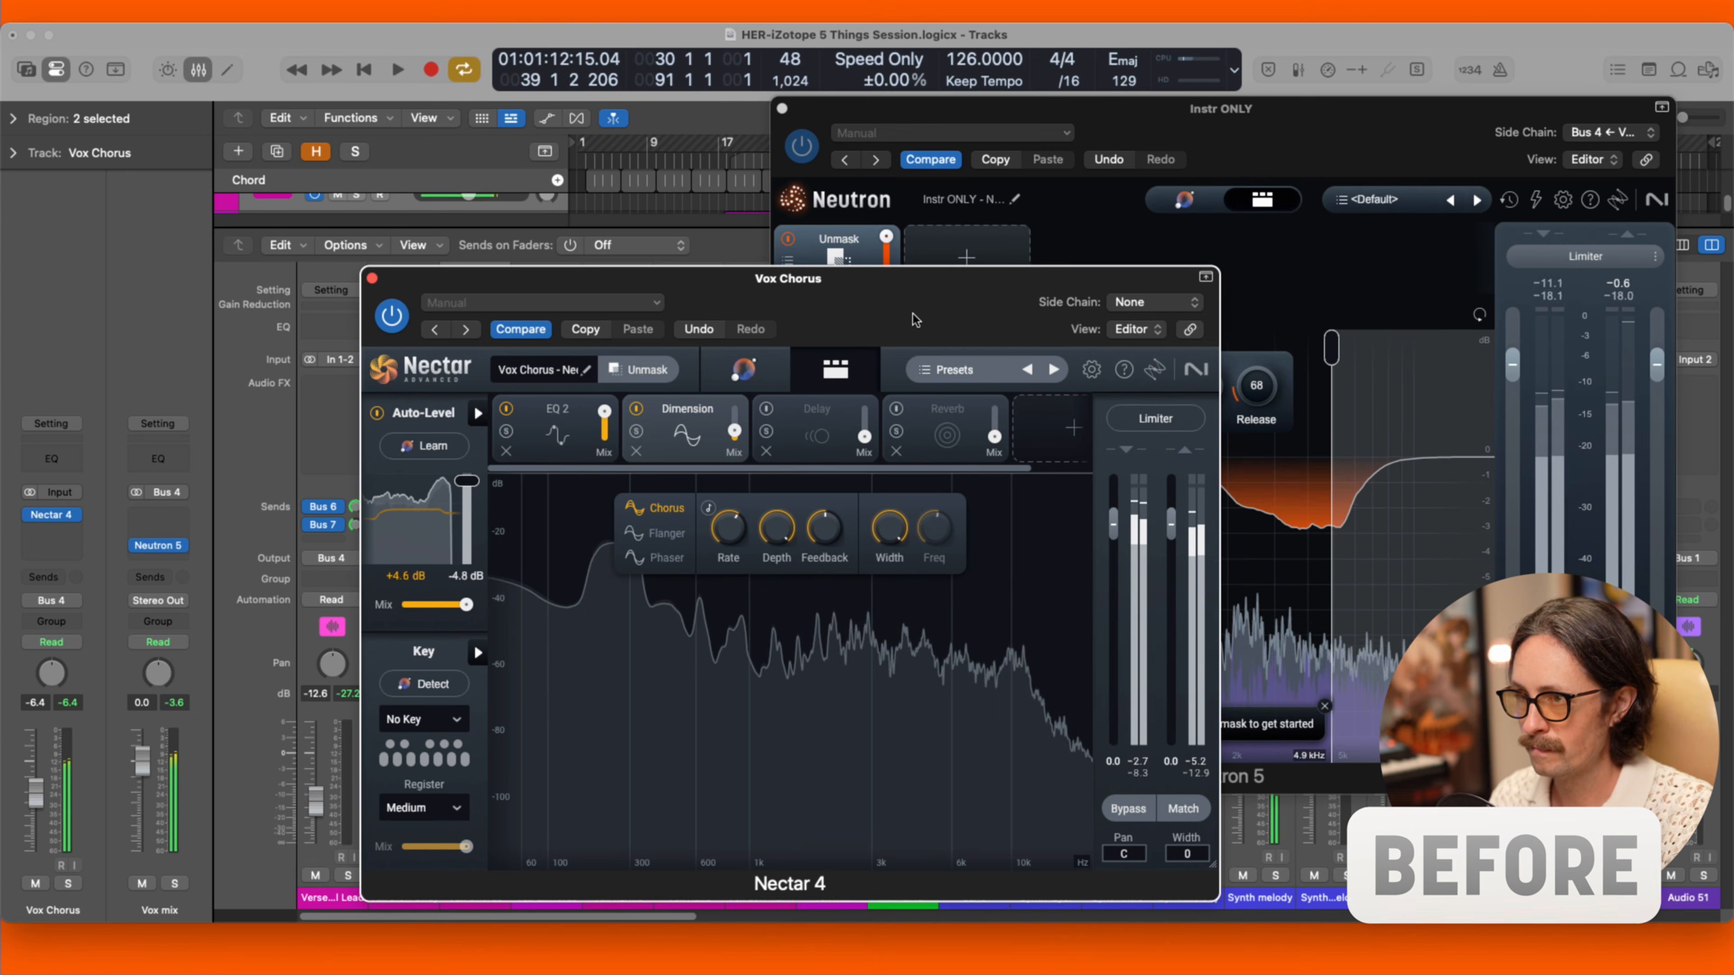
{"action": "key", "text": "space"}
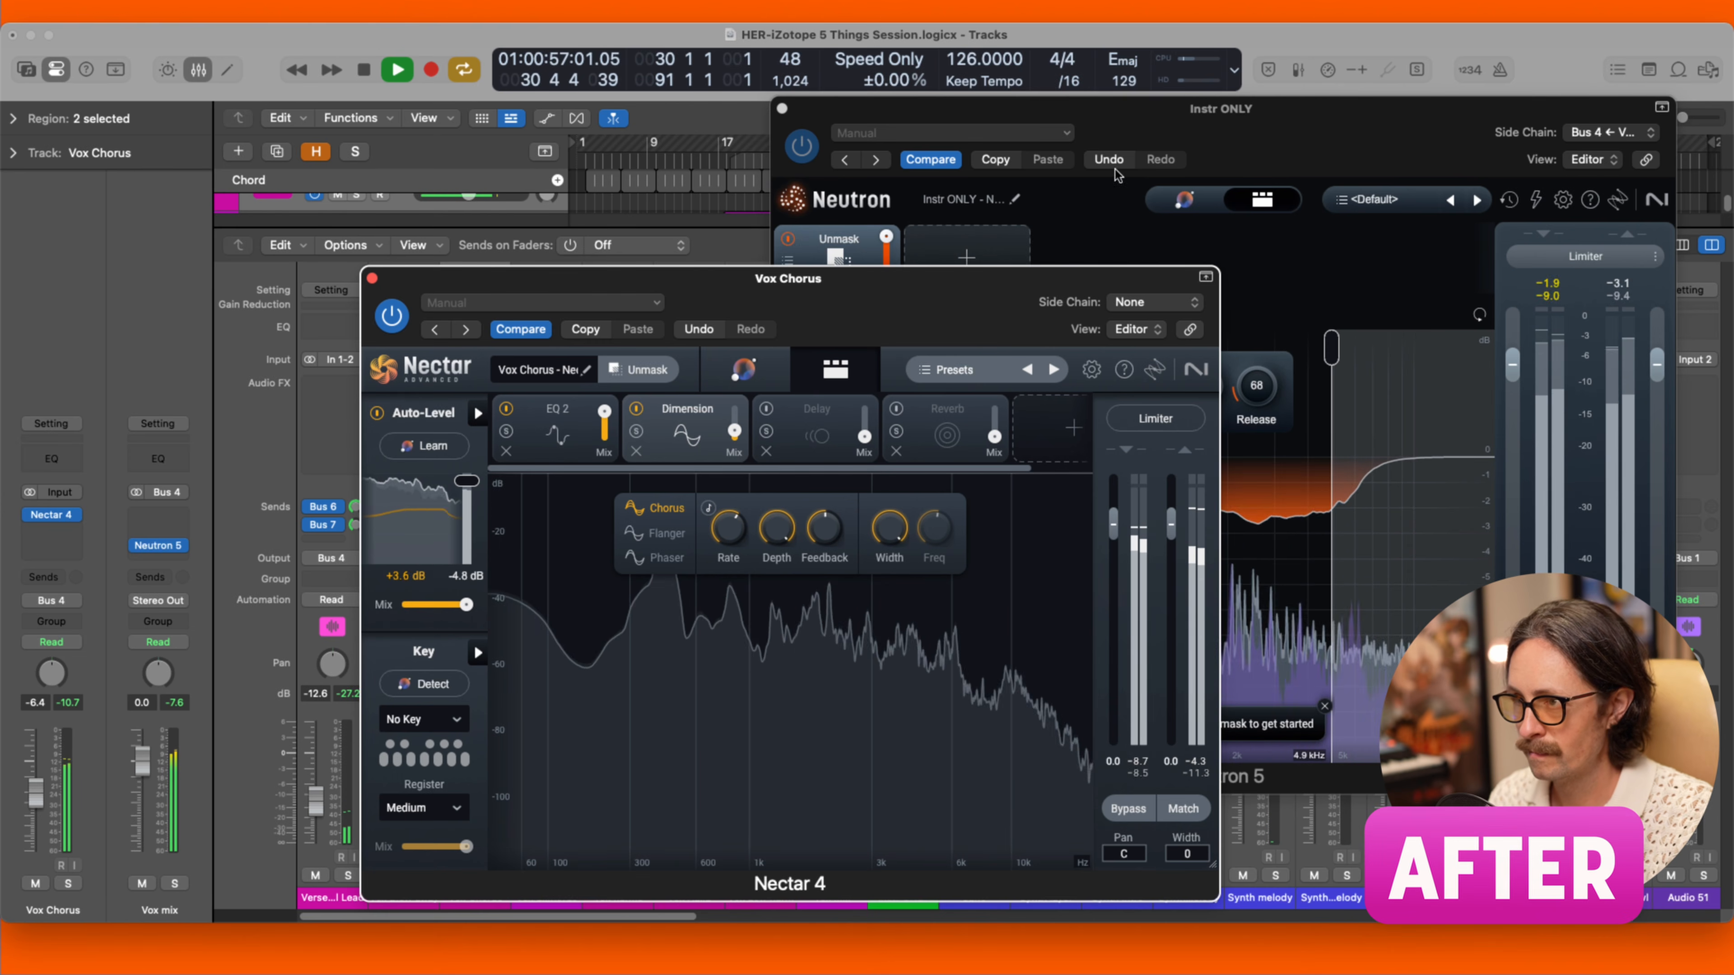
Extend the upper limit of the Unmask range on Instr ONLY to 5.6 kHz while comparing with Nectar 4 on Vox Chorus.
{"action": "left_click", "coordinate": [1275, 269]}
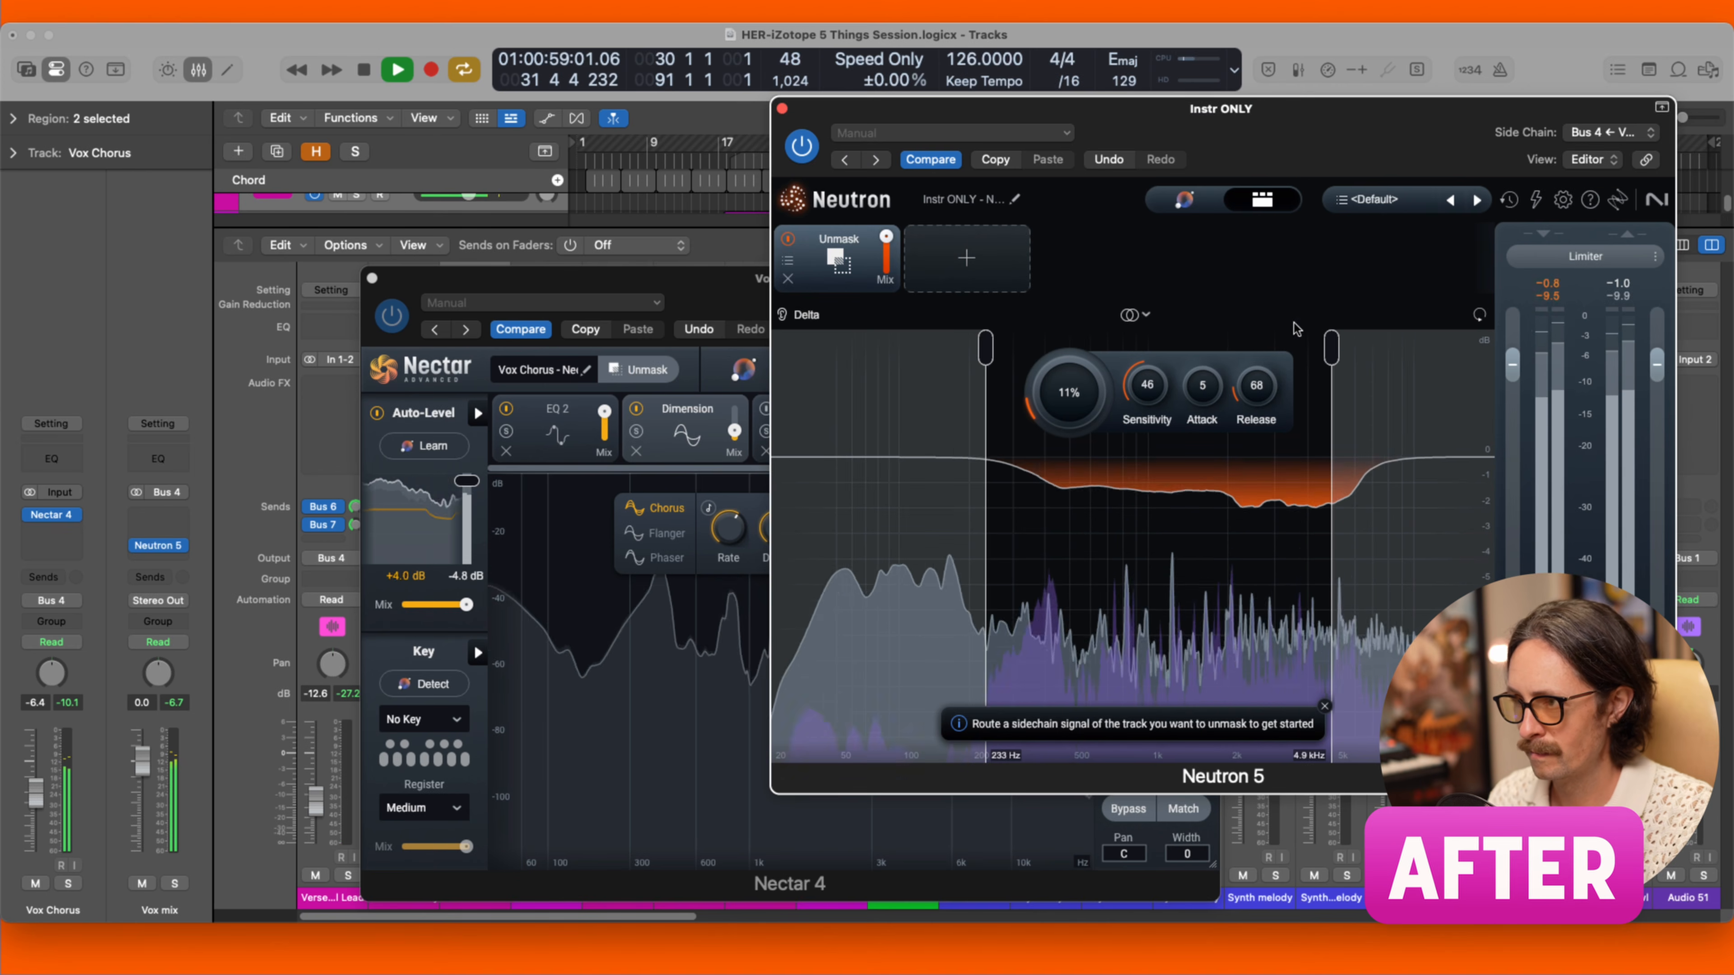
{"action": "left_click_drag", "start_coordinate": [1331, 345], "coordinate": [1349, 341]}
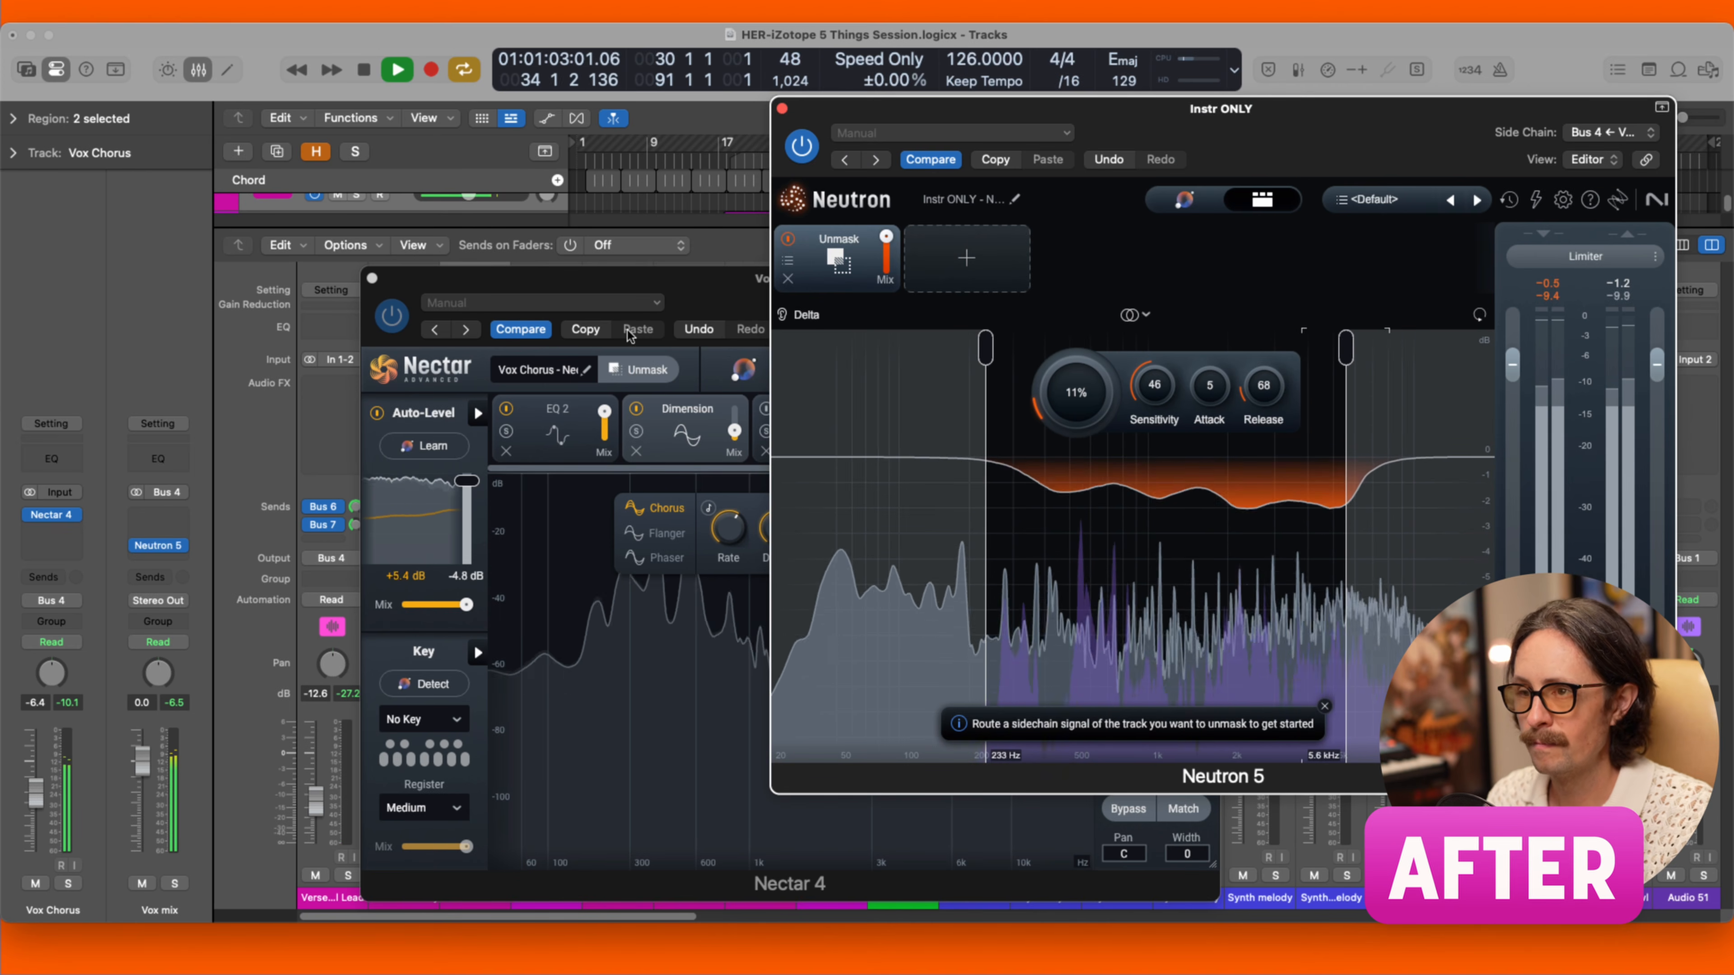
{"action": "left_click", "coordinate": [643, 369]}
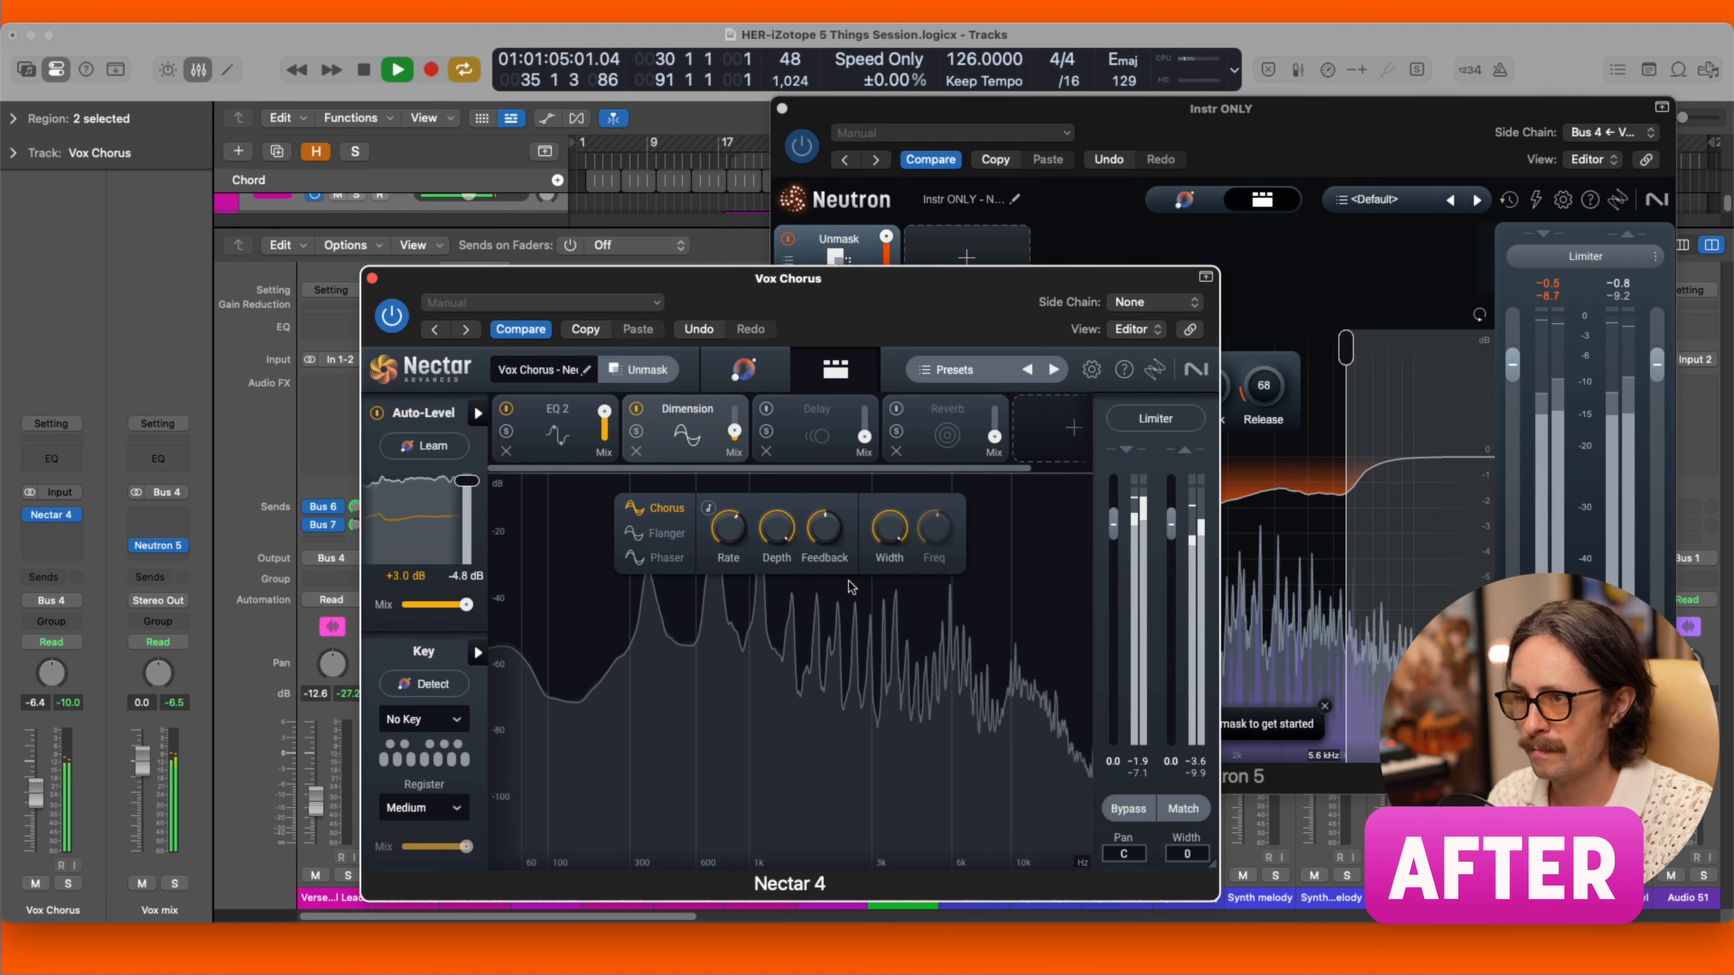
{"action": "left_click", "coordinate": [1267, 146]}
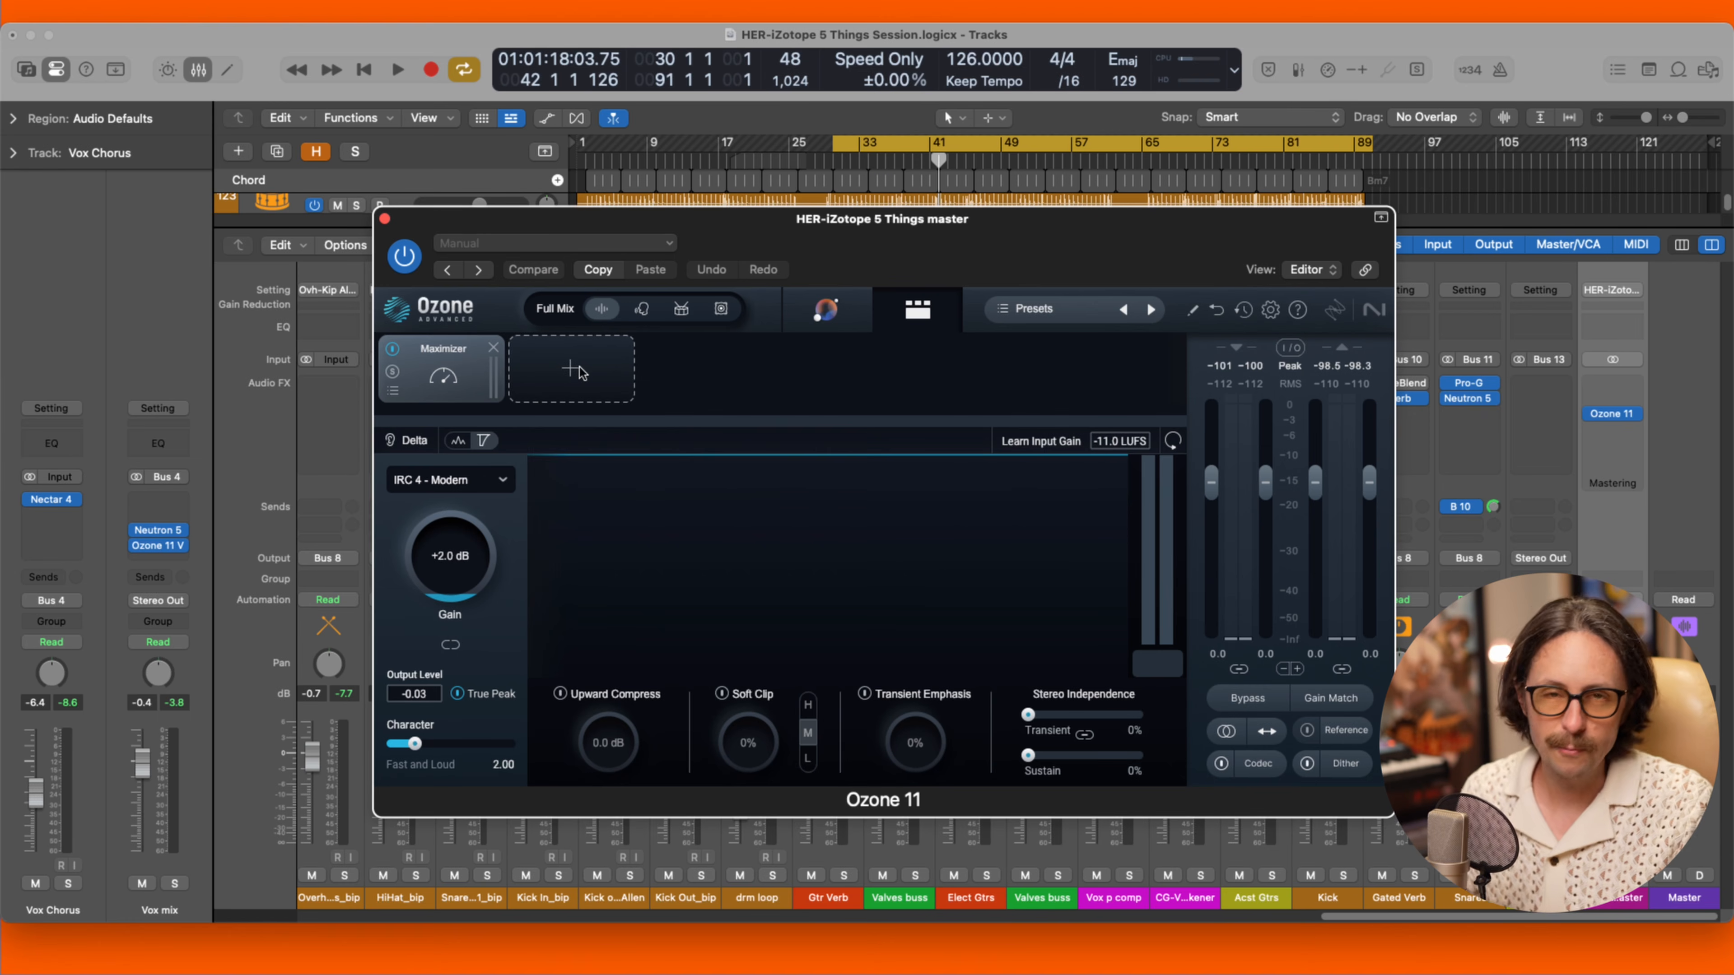
Add a Dynamic EQ module to Ozone 11 on the master, place it before the Maximizer and show its settings.
{"action": "left_click", "coordinate": [579, 372]}
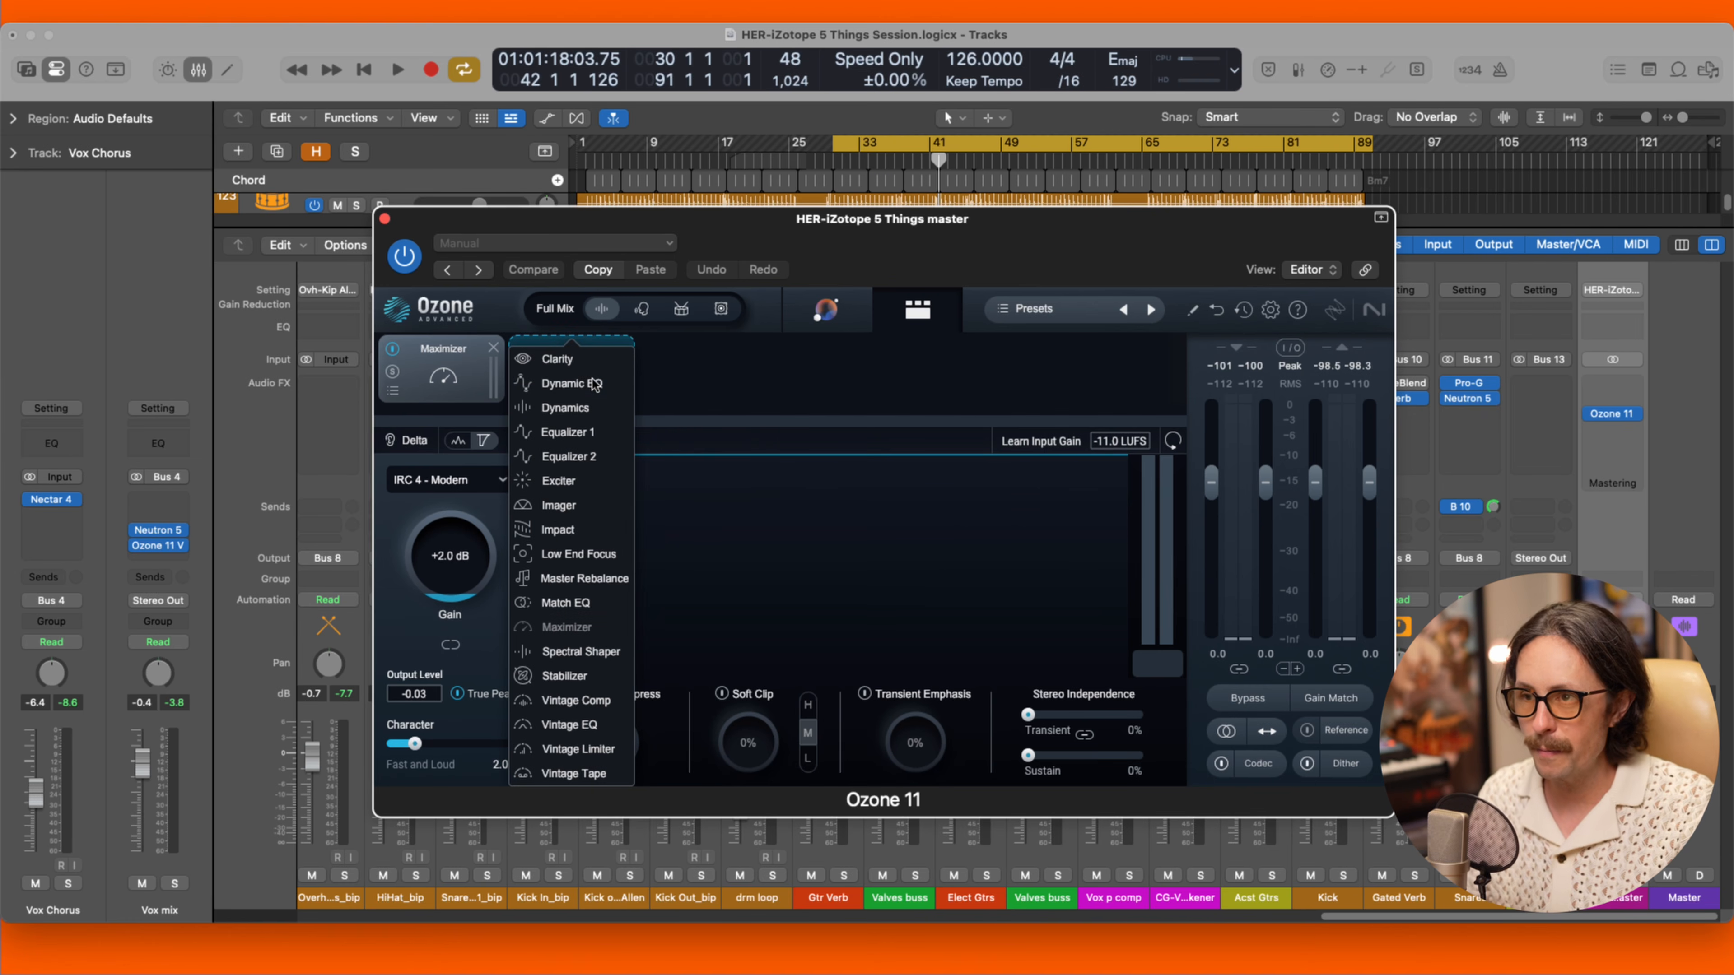
{"action": "left_click", "coordinate": [593, 385]}
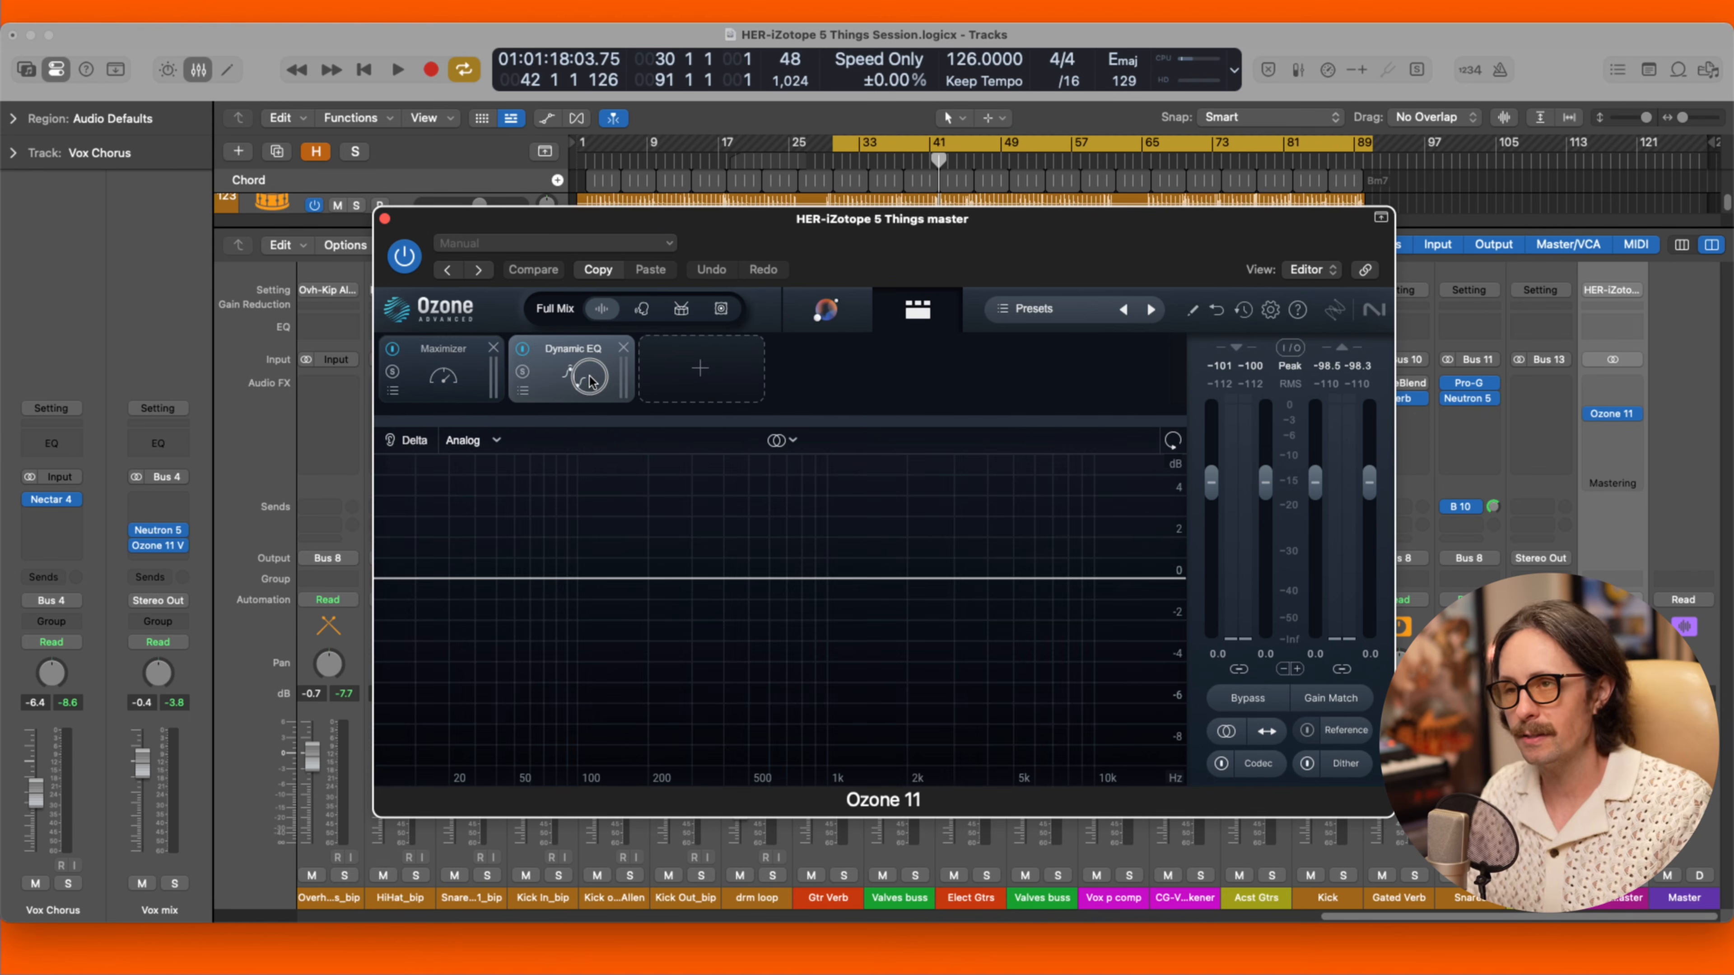
{"action": "left_click_drag", "start_coordinate": [589, 383], "coordinate": [447, 375]}
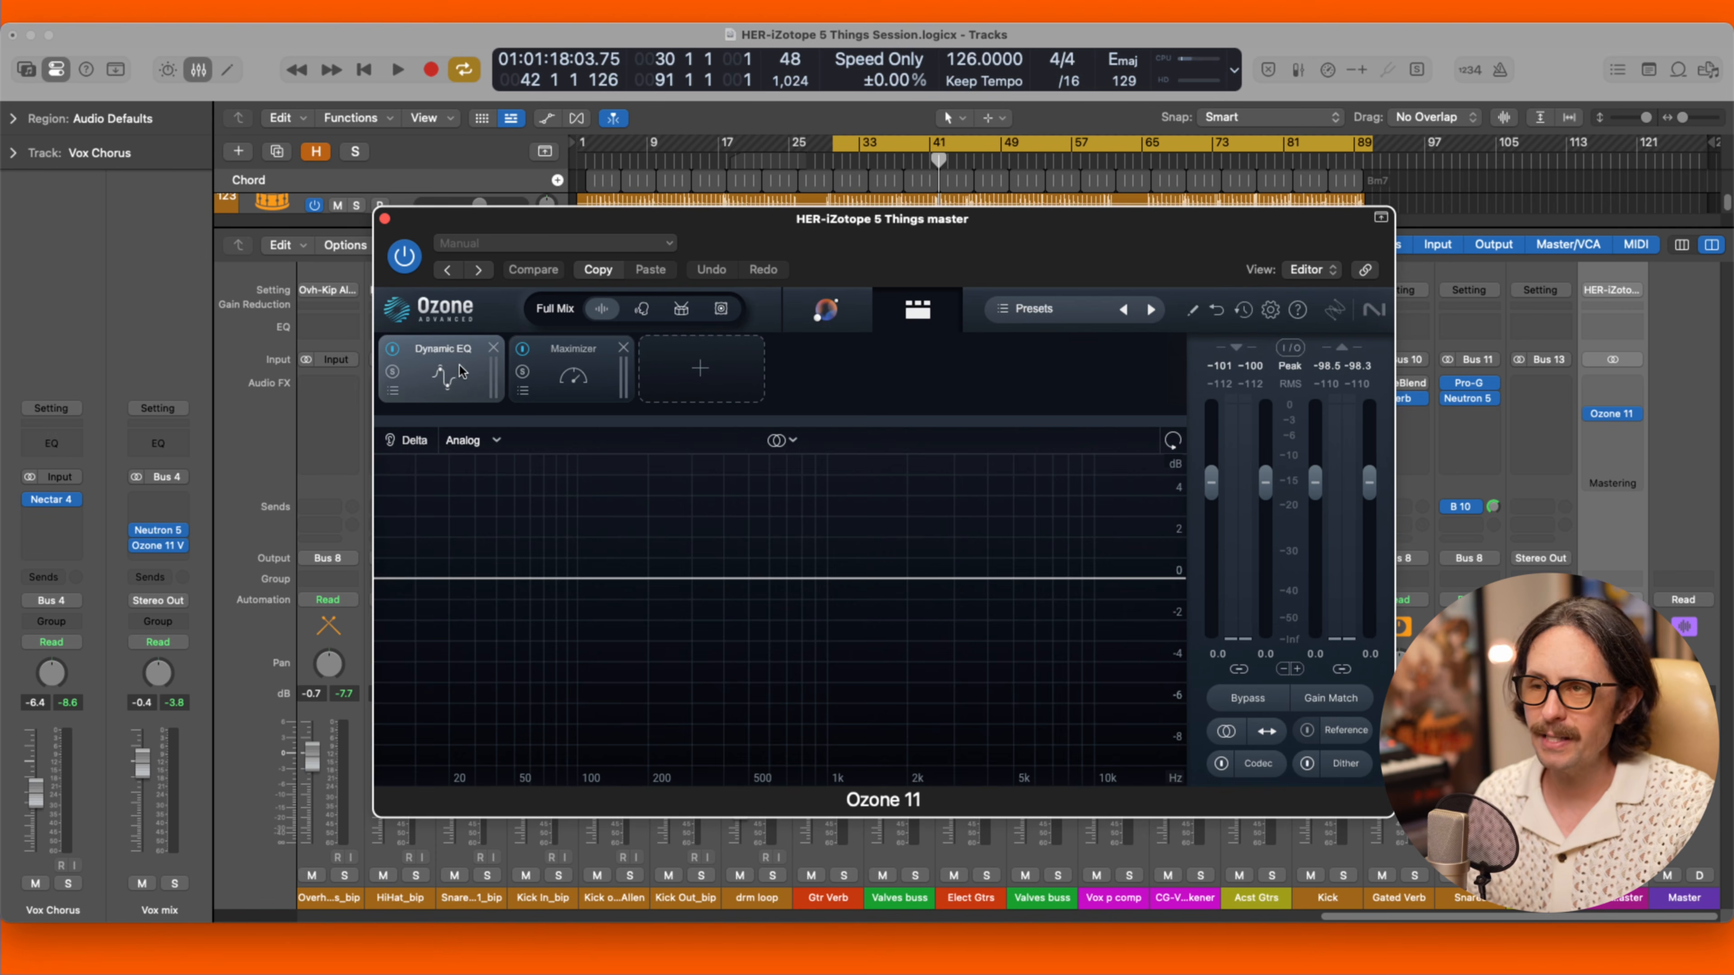
{"action": "left_click", "coordinate": [536, 369]}
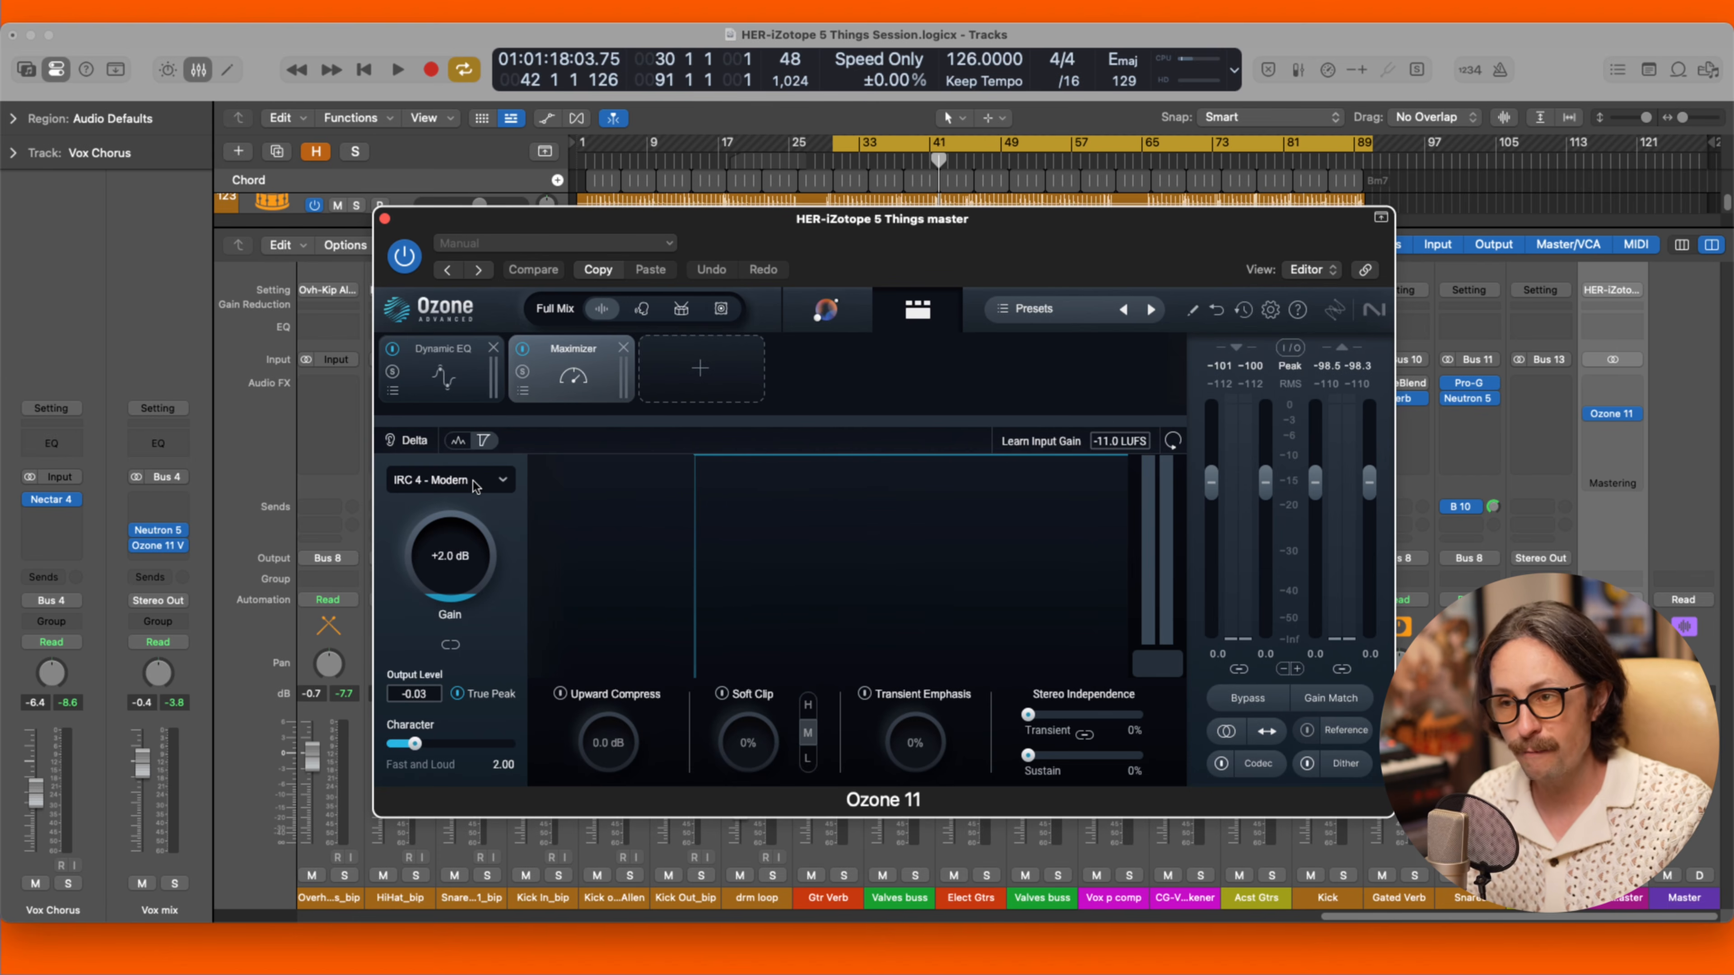
{"action": "left_click", "coordinate": [464, 380]}
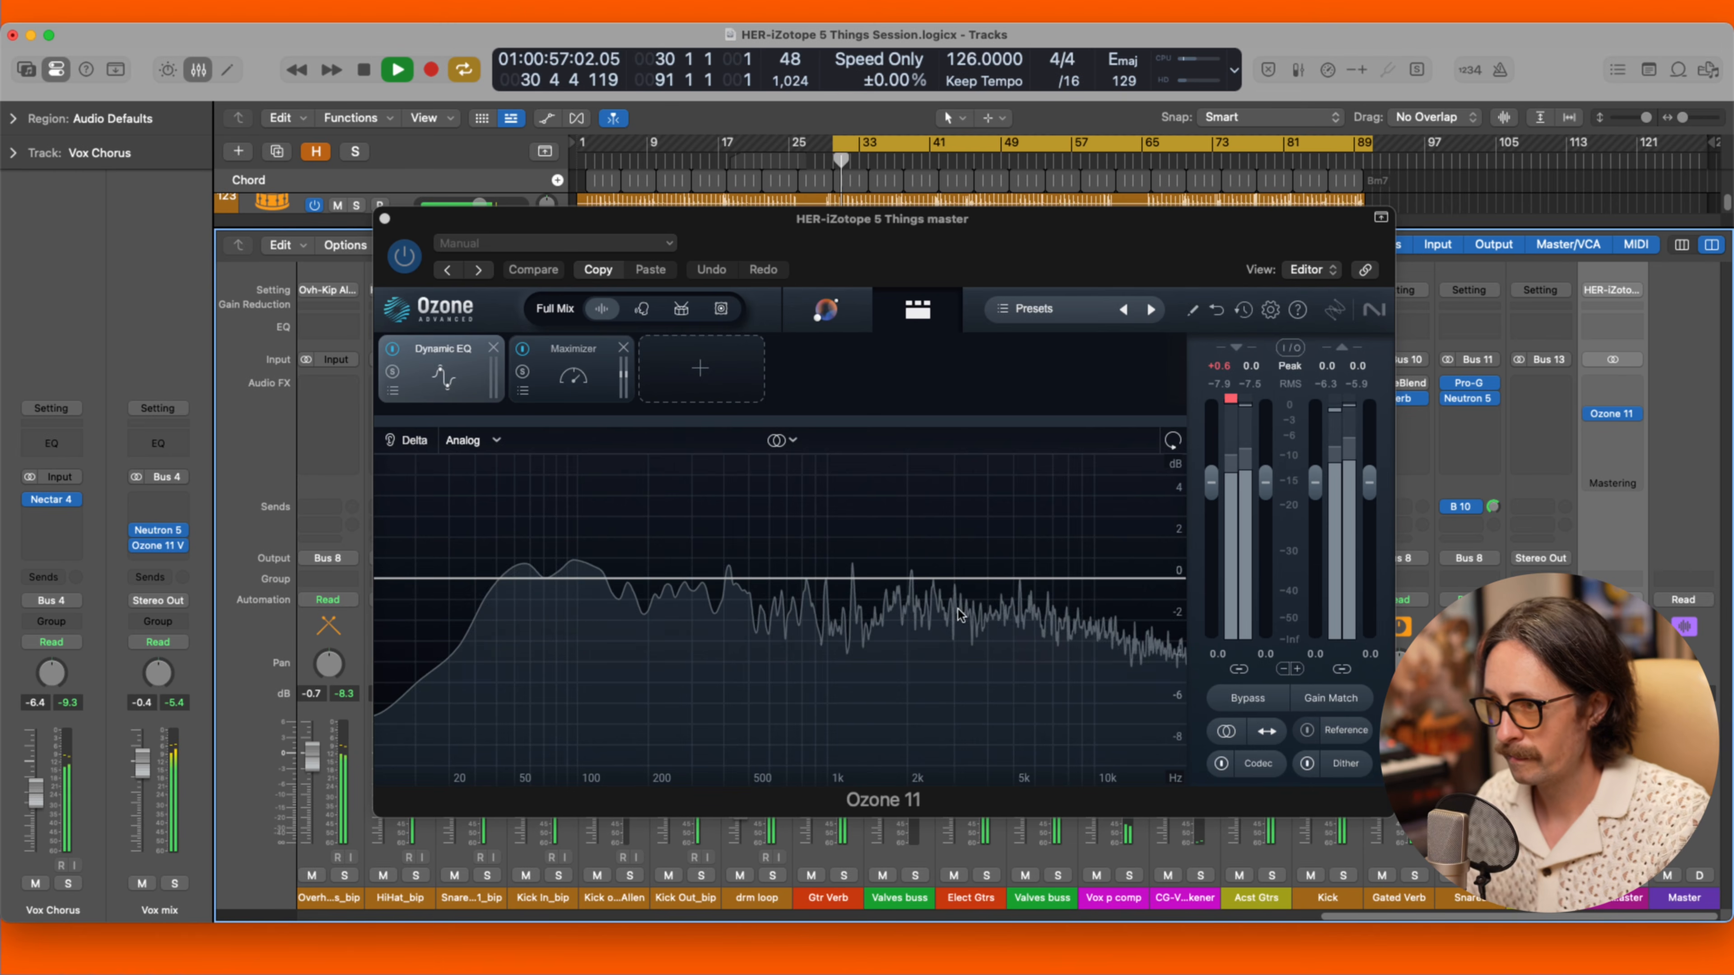
Add a bell band to the Dynamic EQ and place it at 2390 Hz with -0.1 dB gain while the mix plays.
{"action": "left_click", "coordinate": [913, 580]}
{"action": "mouse_move", "coordinate": [913, 579]}
{"action": "left_mouse_down"}
{"action": "mouse_move", "coordinate": [851, 550]}
{"action": "mouse_move", "coordinate": [914, 579]}
{"action": "left_mouse_up"}
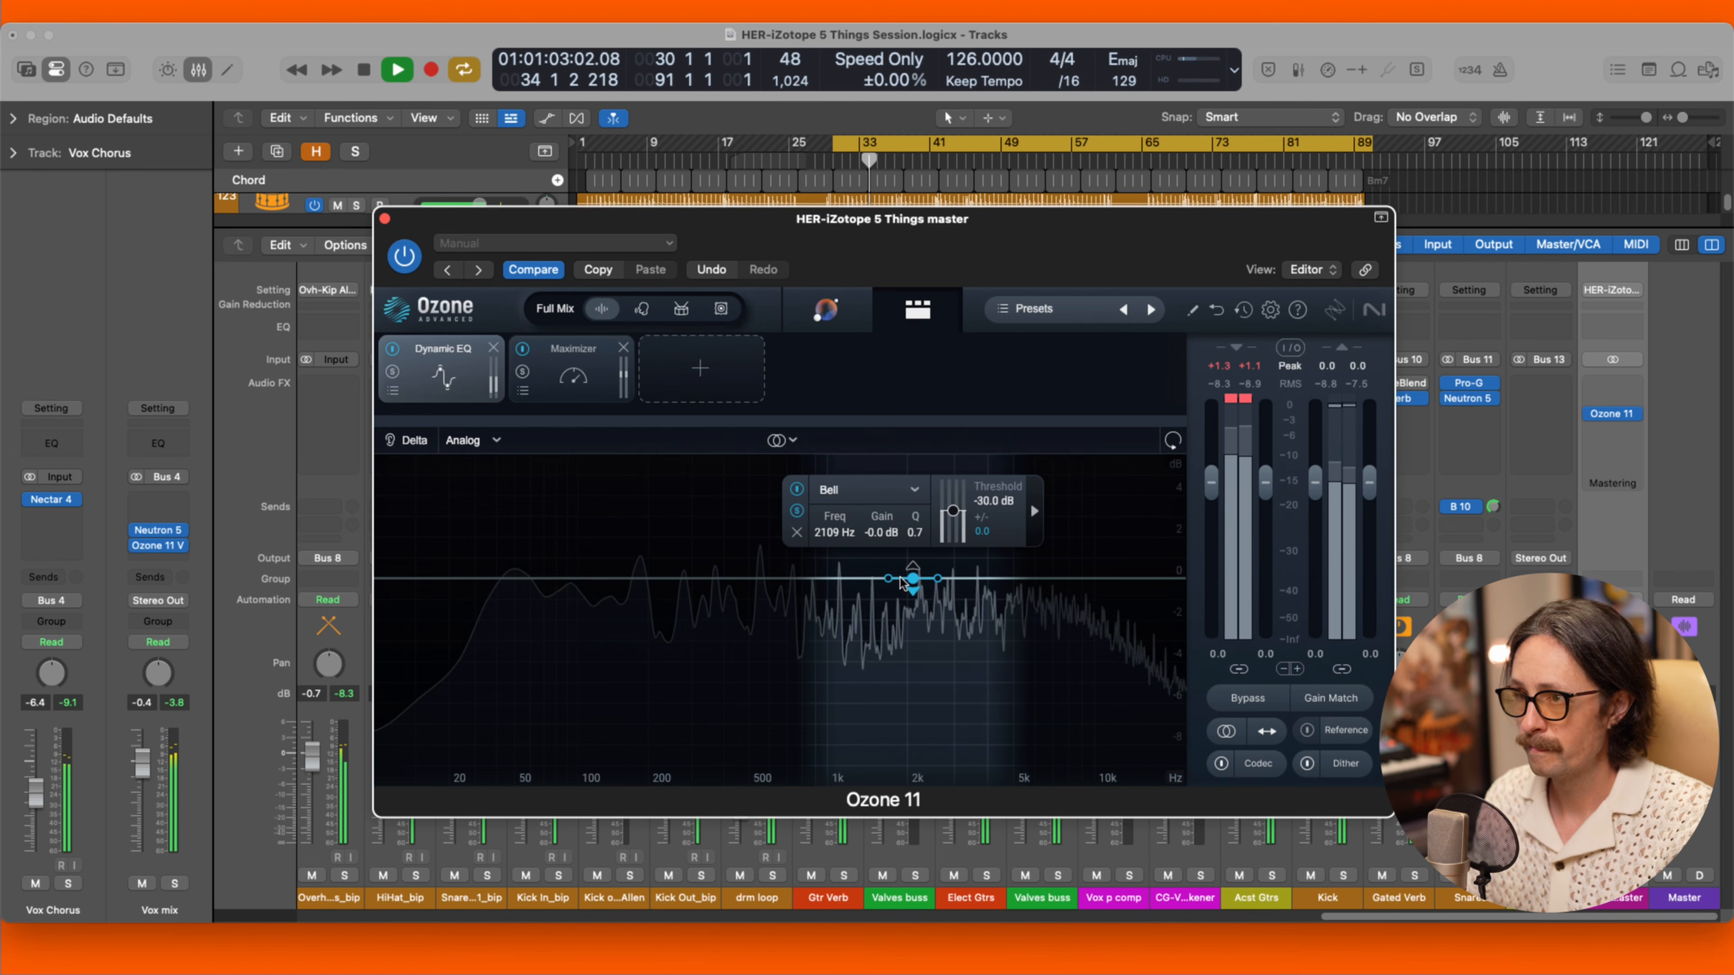
{"action": "left_click_drag", "start_coordinate": [912, 579], "coordinate": [931, 589]}
{"action": "key", "text": "space"}
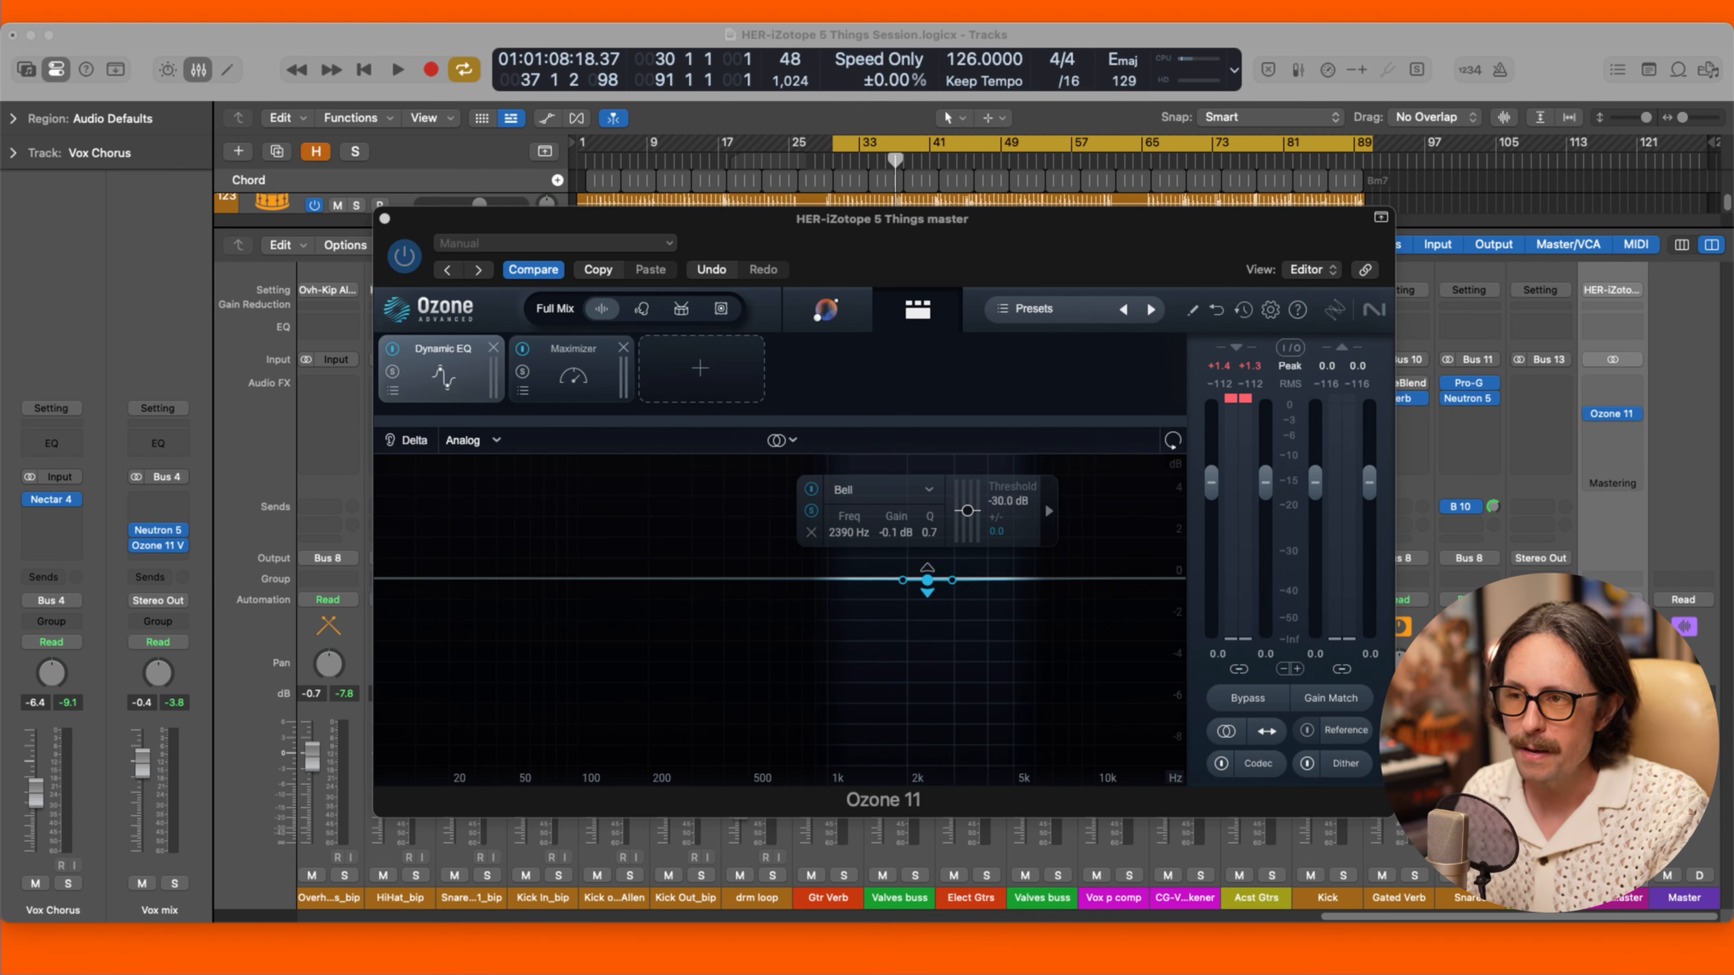
Reselect the 2390 Hz Dynamic EQ band, leave its solo off and lower its threshold to -35.9 dB.
{"action": "left_click", "coordinate": [942, 732]}
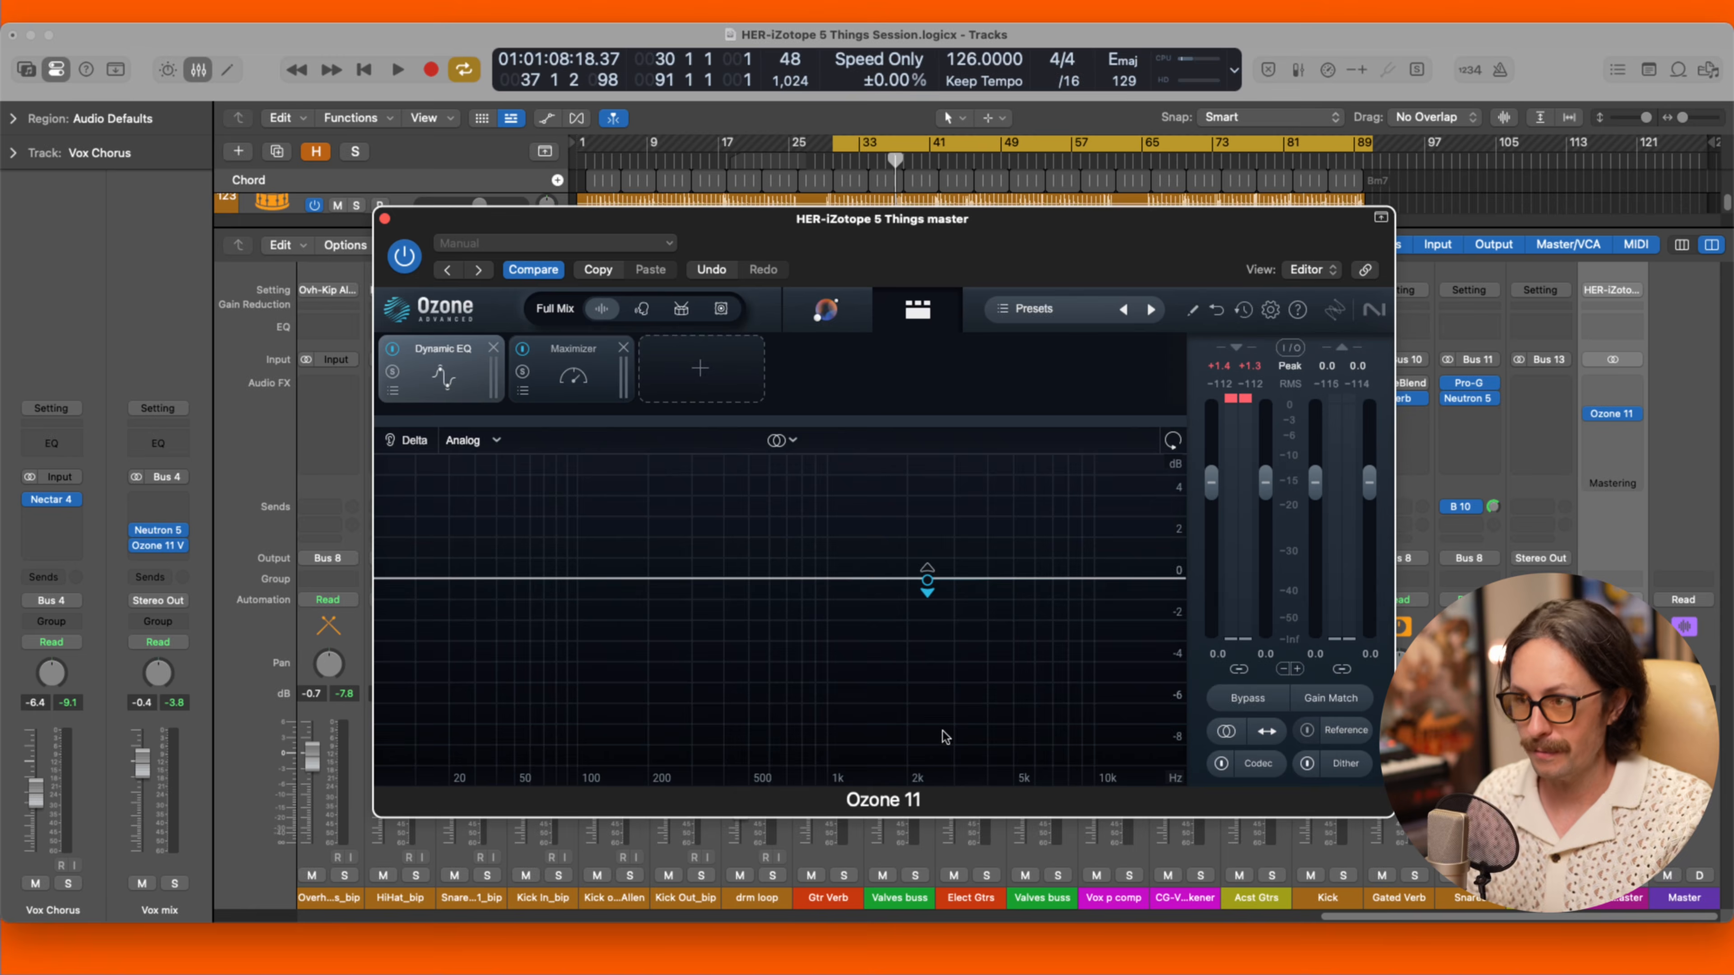
{"action": "left_click", "coordinate": [926, 582]}
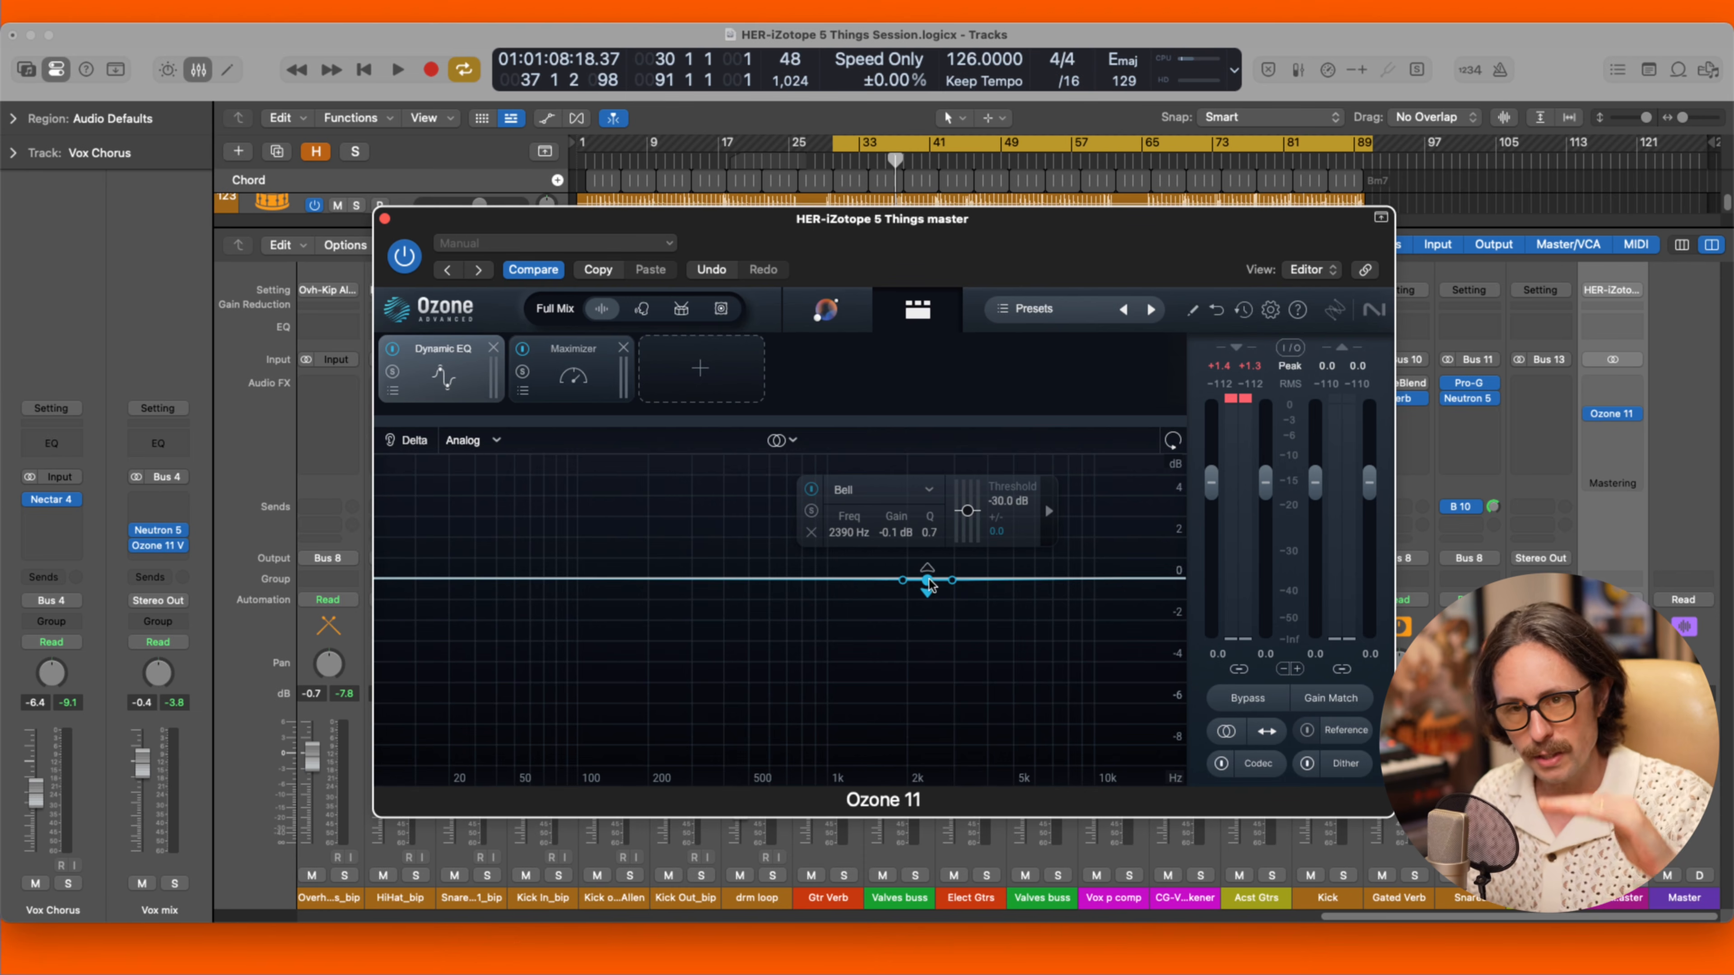
{"action": "left_click", "coordinate": [928, 593]}
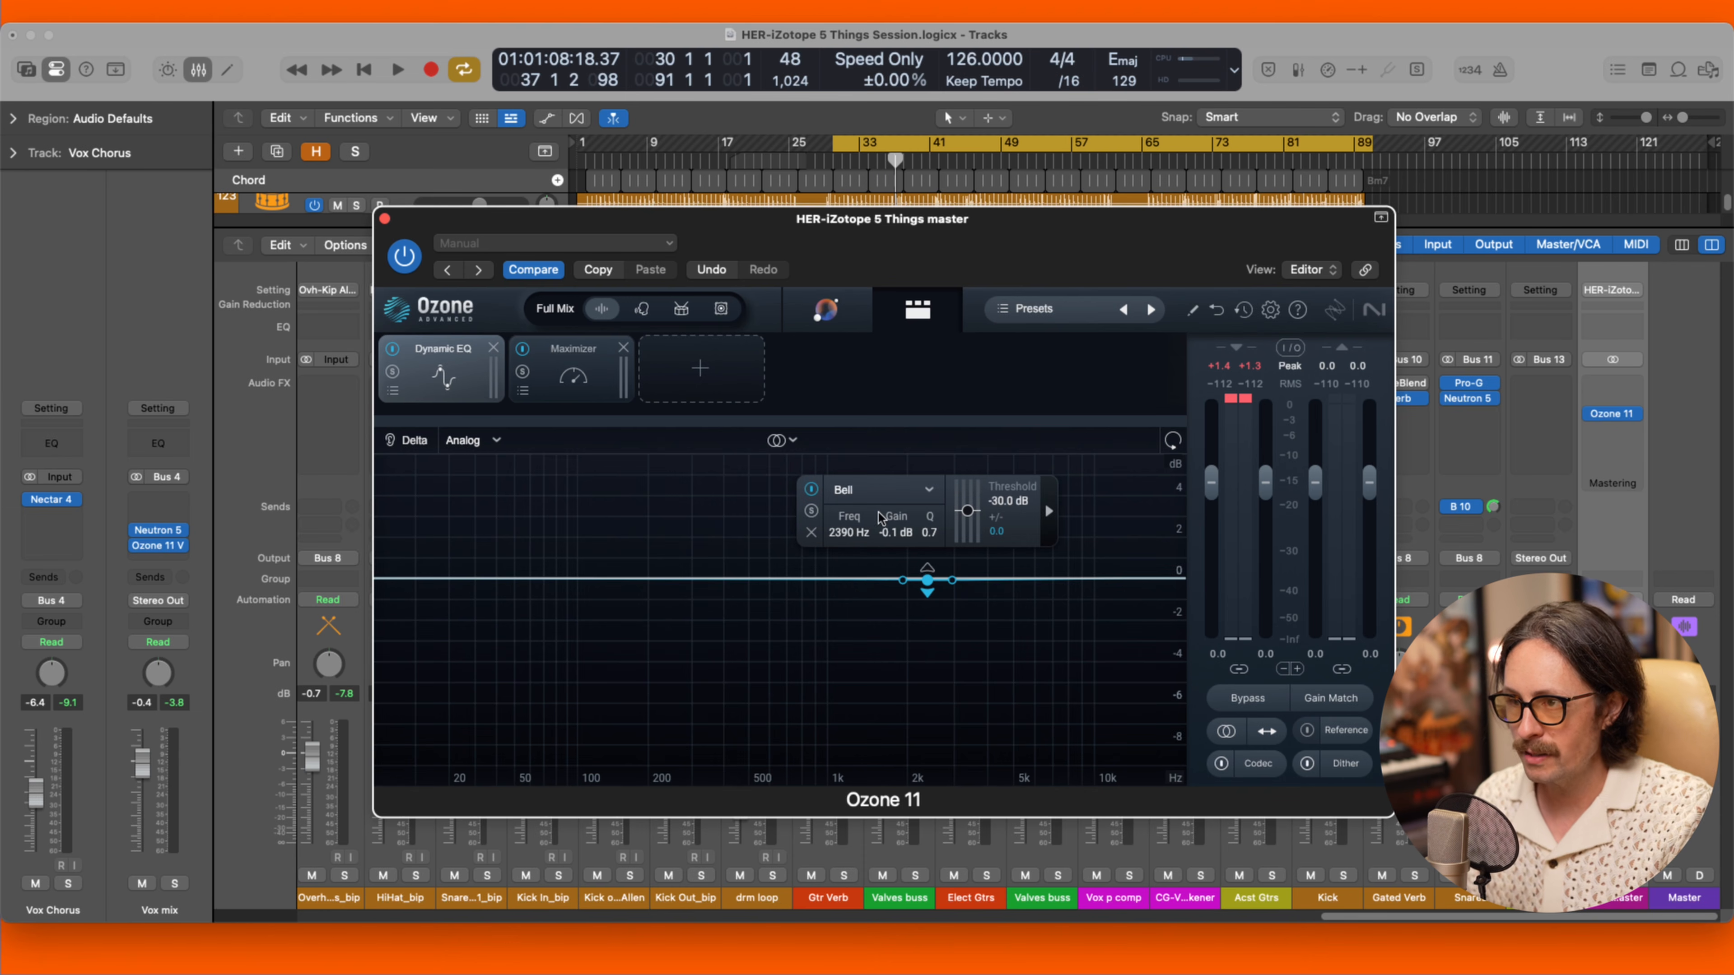
{"action": "left_click", "coordinate": [813, 512]}
{"action": "left_click", "coordinate": [814, 516]}
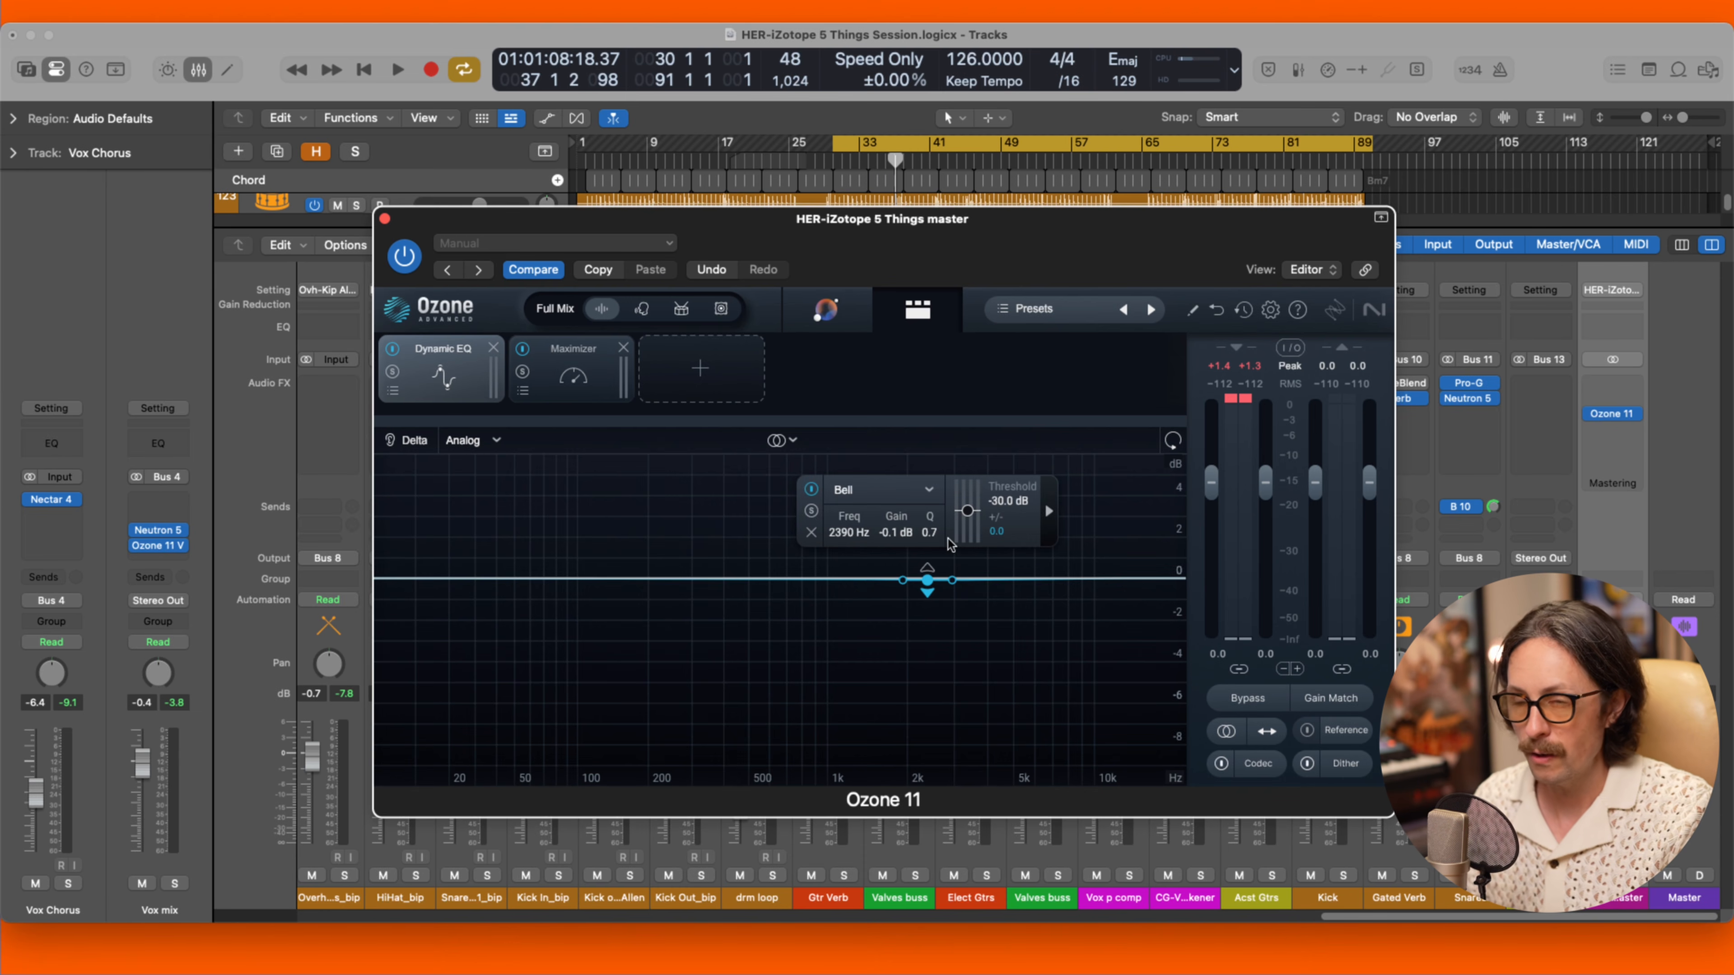
{"action": "left_click", "coordinate": [929, 594]}
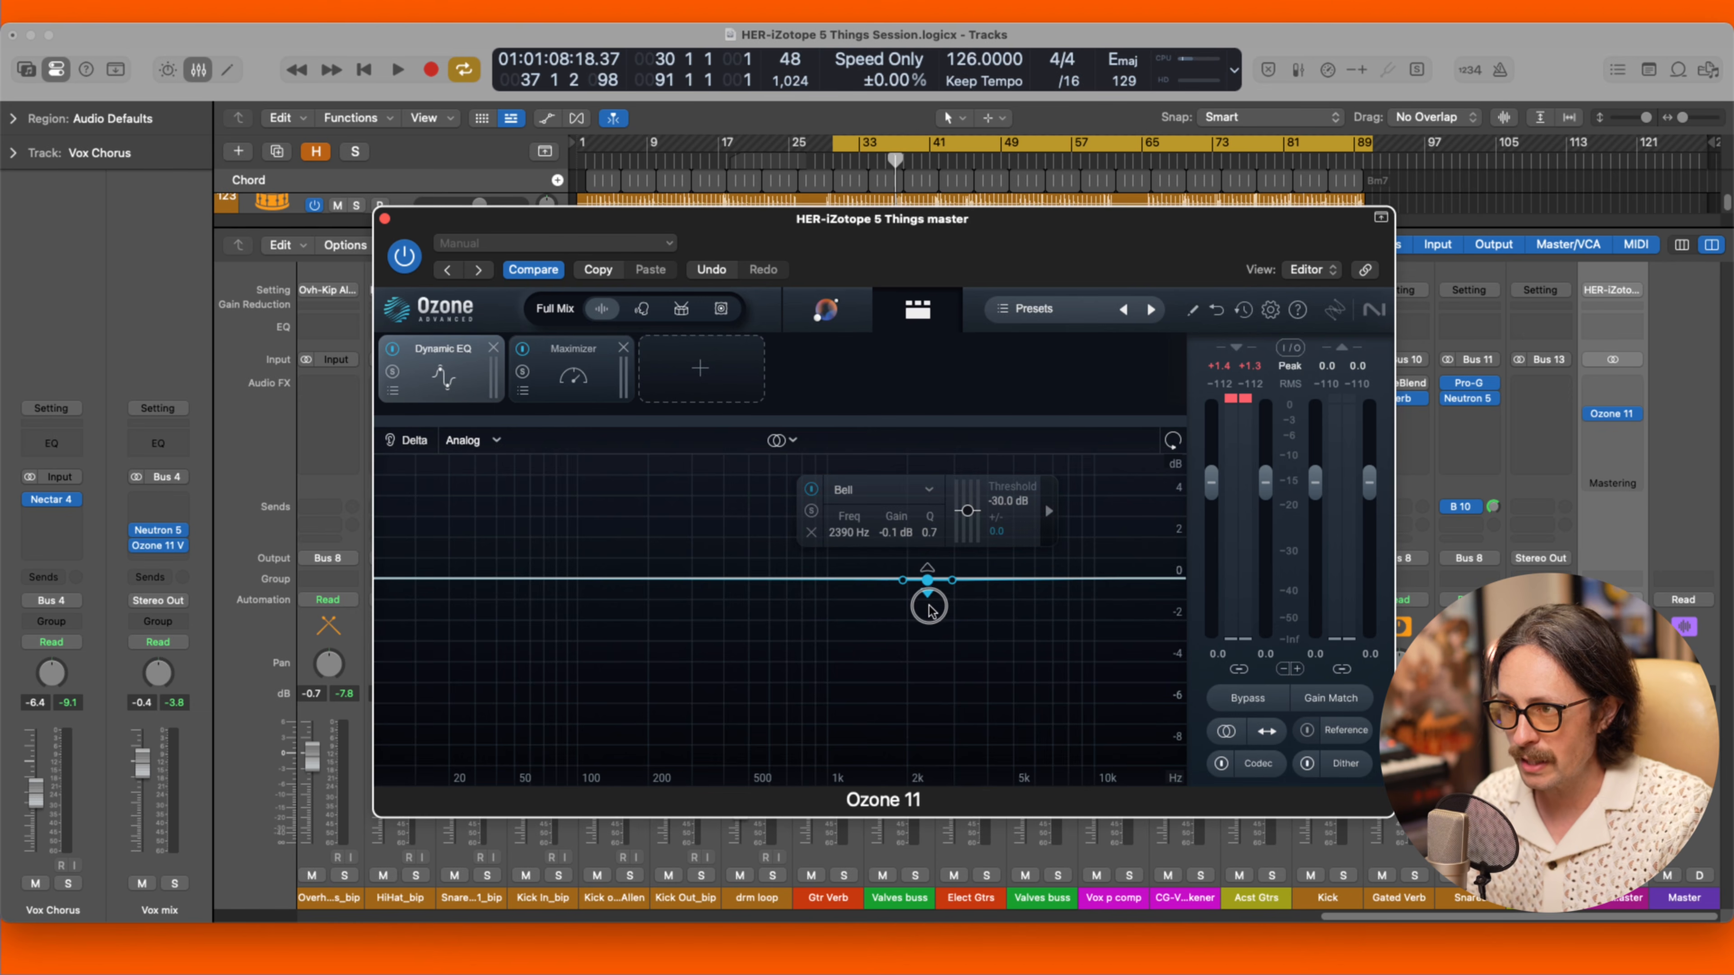
{"action": "left_click_drag", "start_coordinate": [964, 514], "coordinate": [967, 518]}
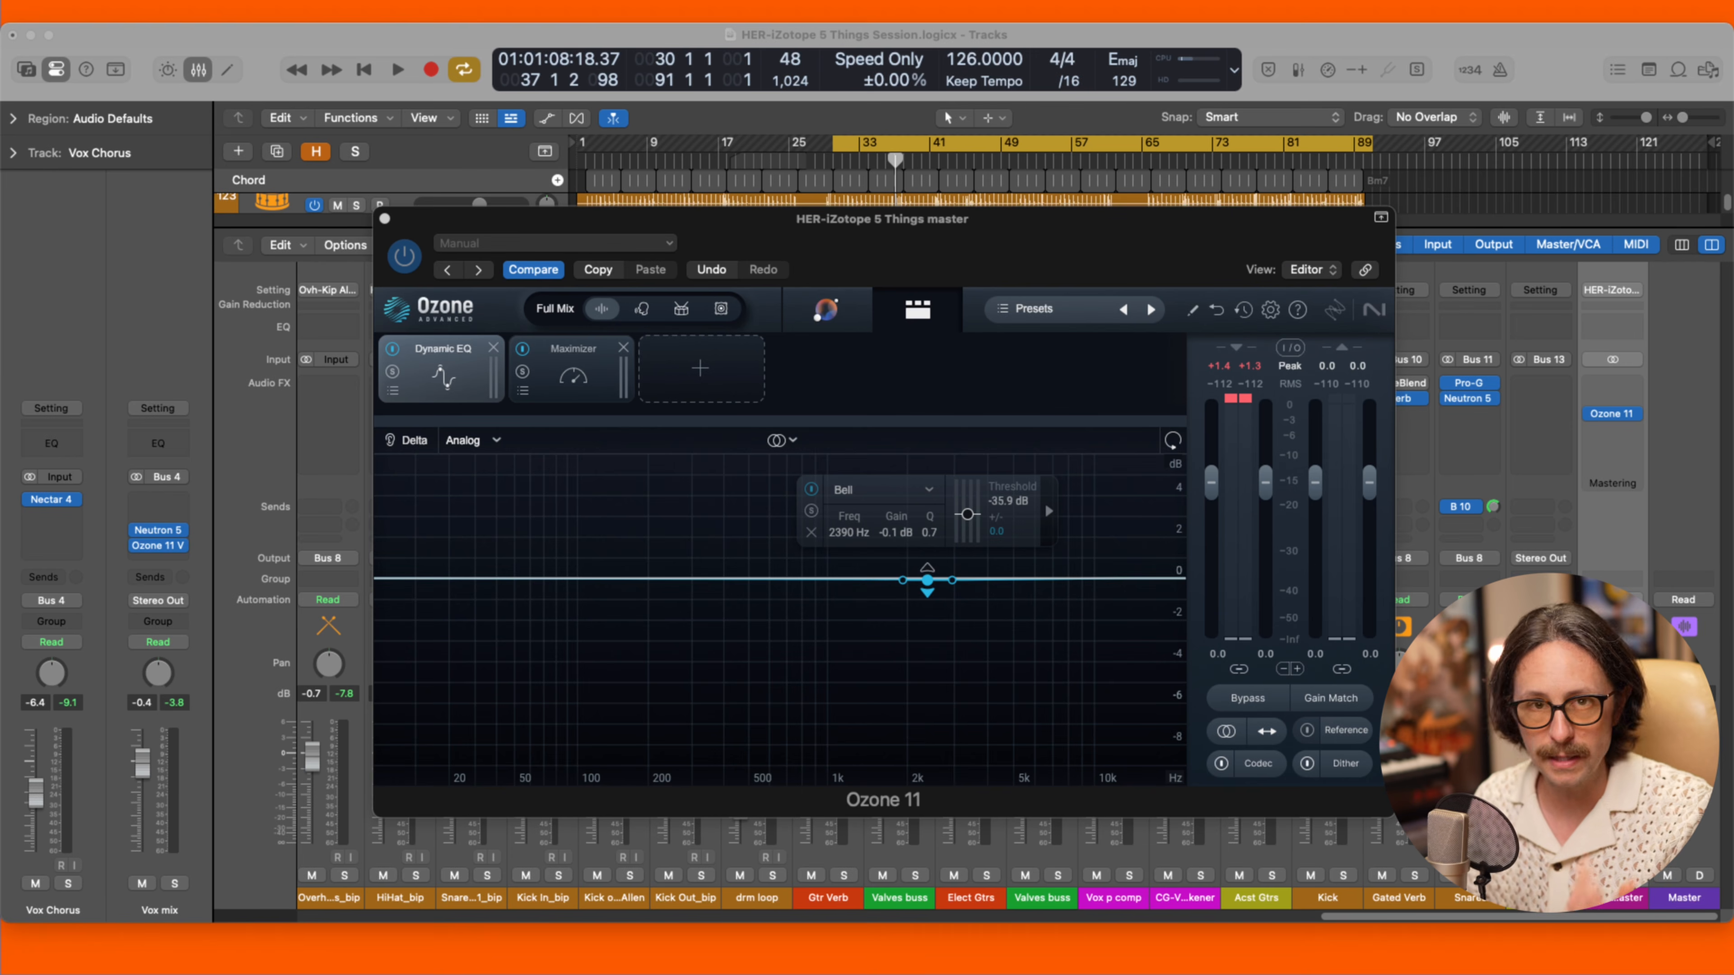
Set the 2390 Hz band's gain to -2.2 dB and its Q to 1.5 during playback.
{"action": "key", "text": "space"}
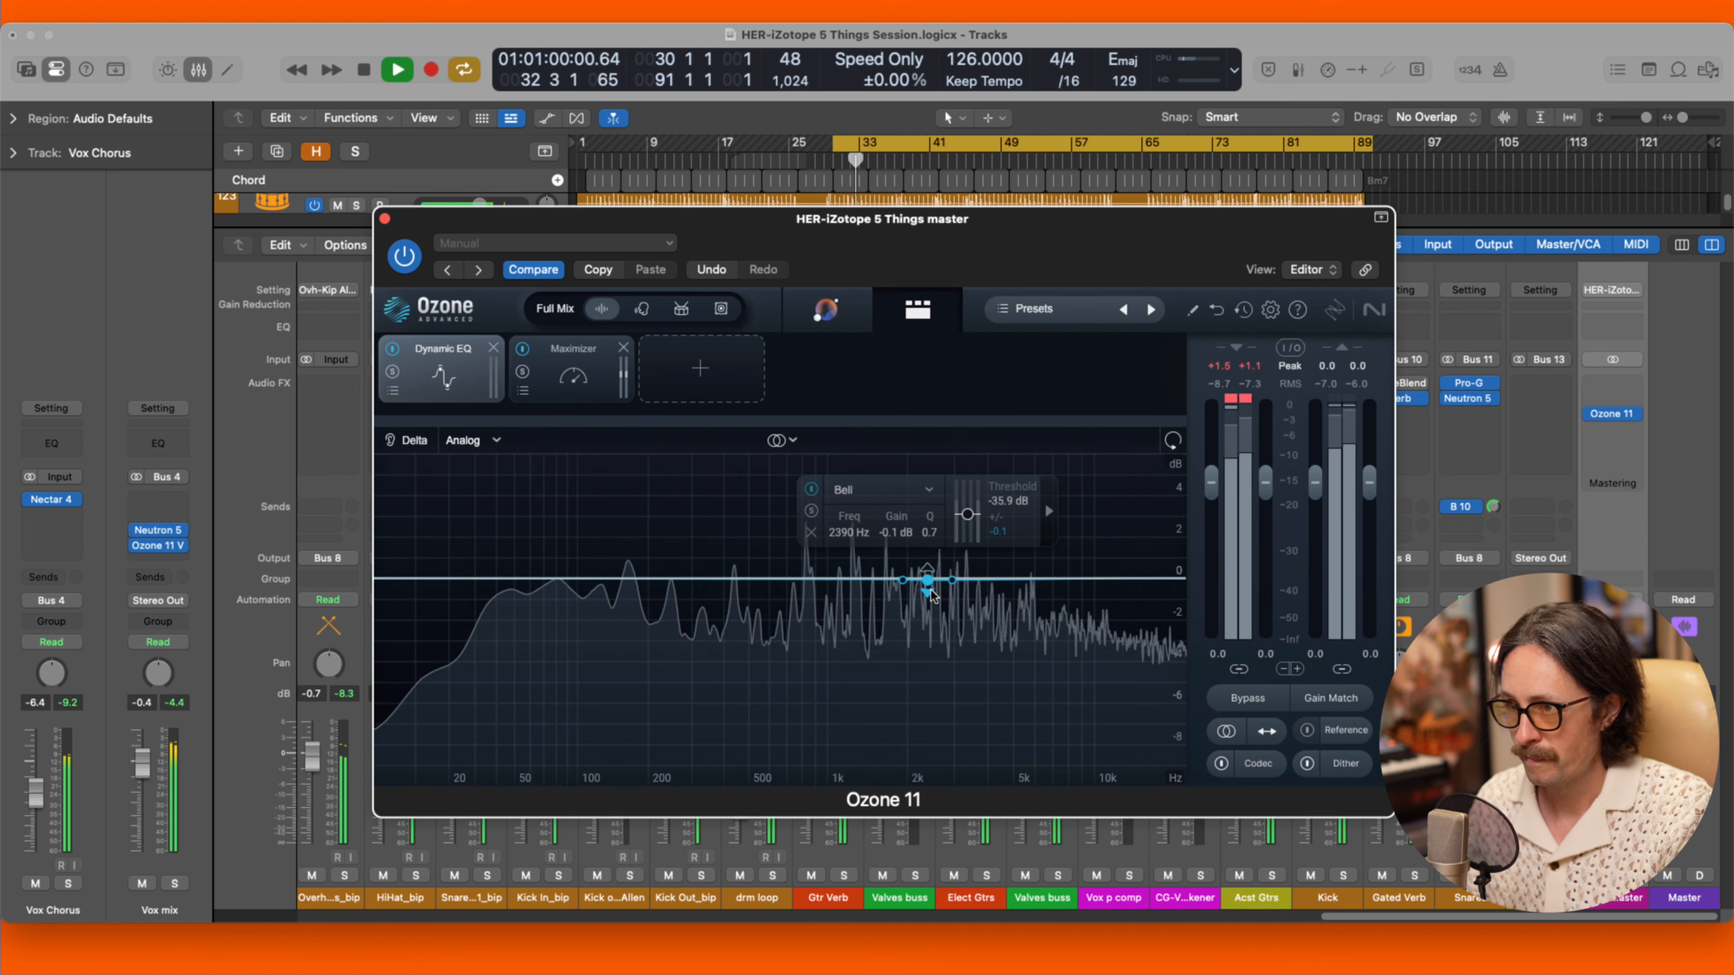
{"action": "left_click_drag", "start_coordinate": [894, 532], "coordinate": [927, 601]}
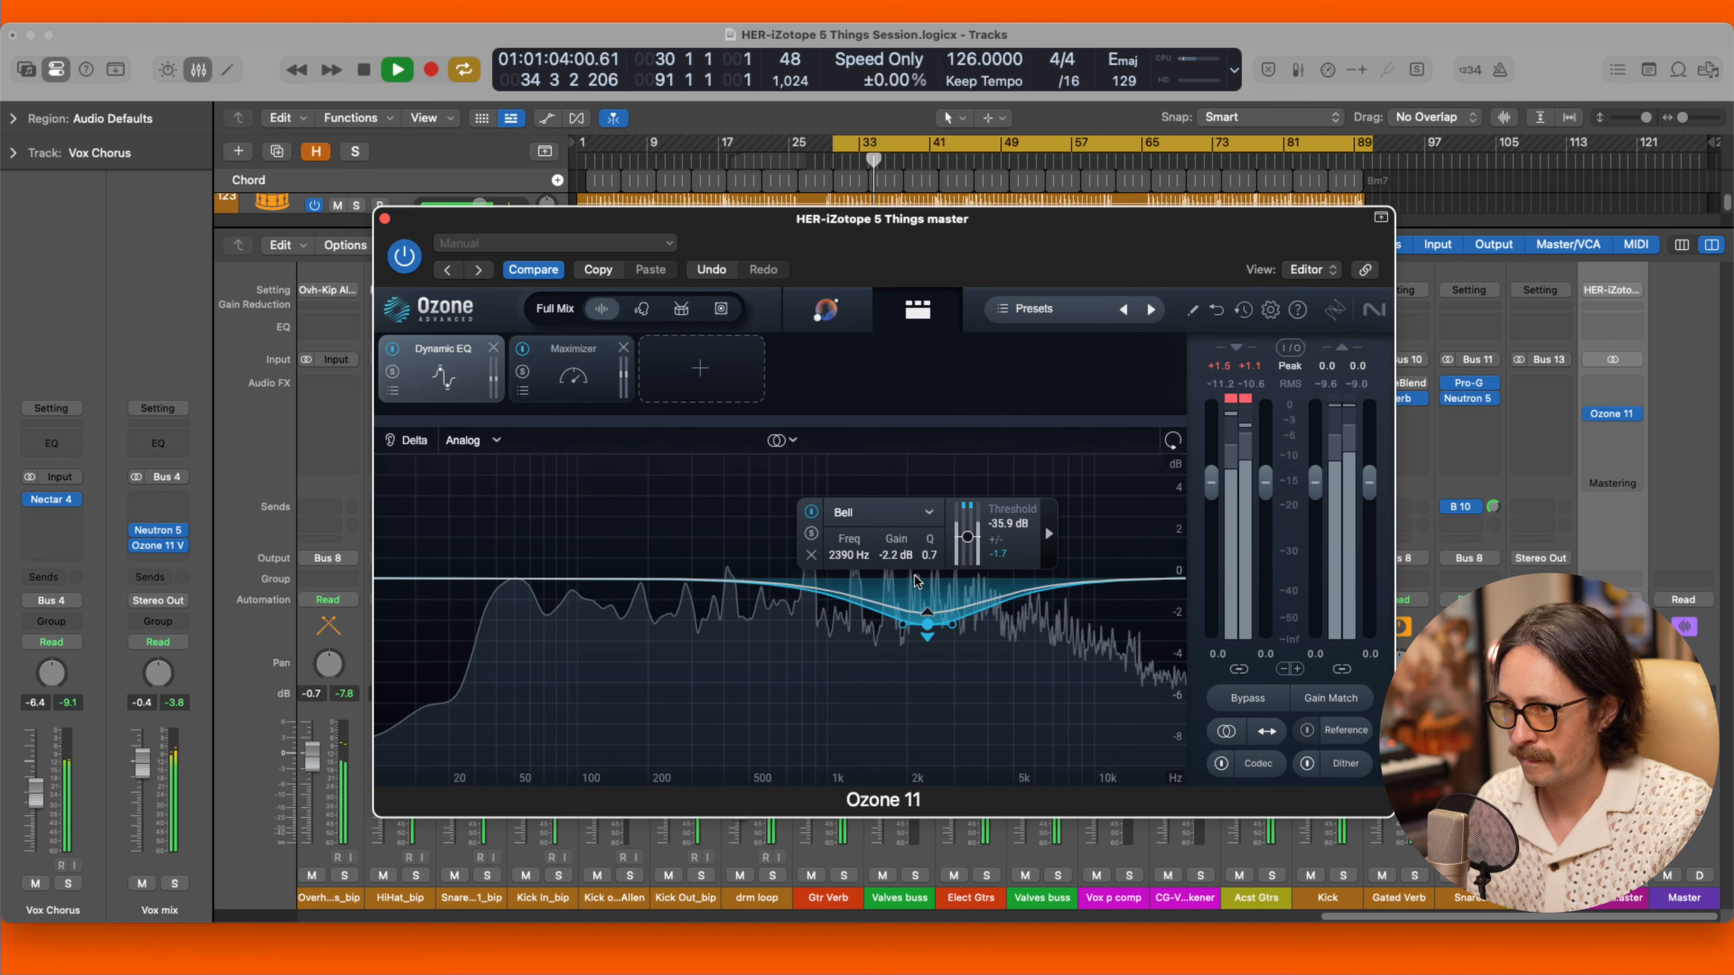
{"action": "scroll", "coordinate": [908, 627], "scroll_direction": "up", "scroll_amount": 4}
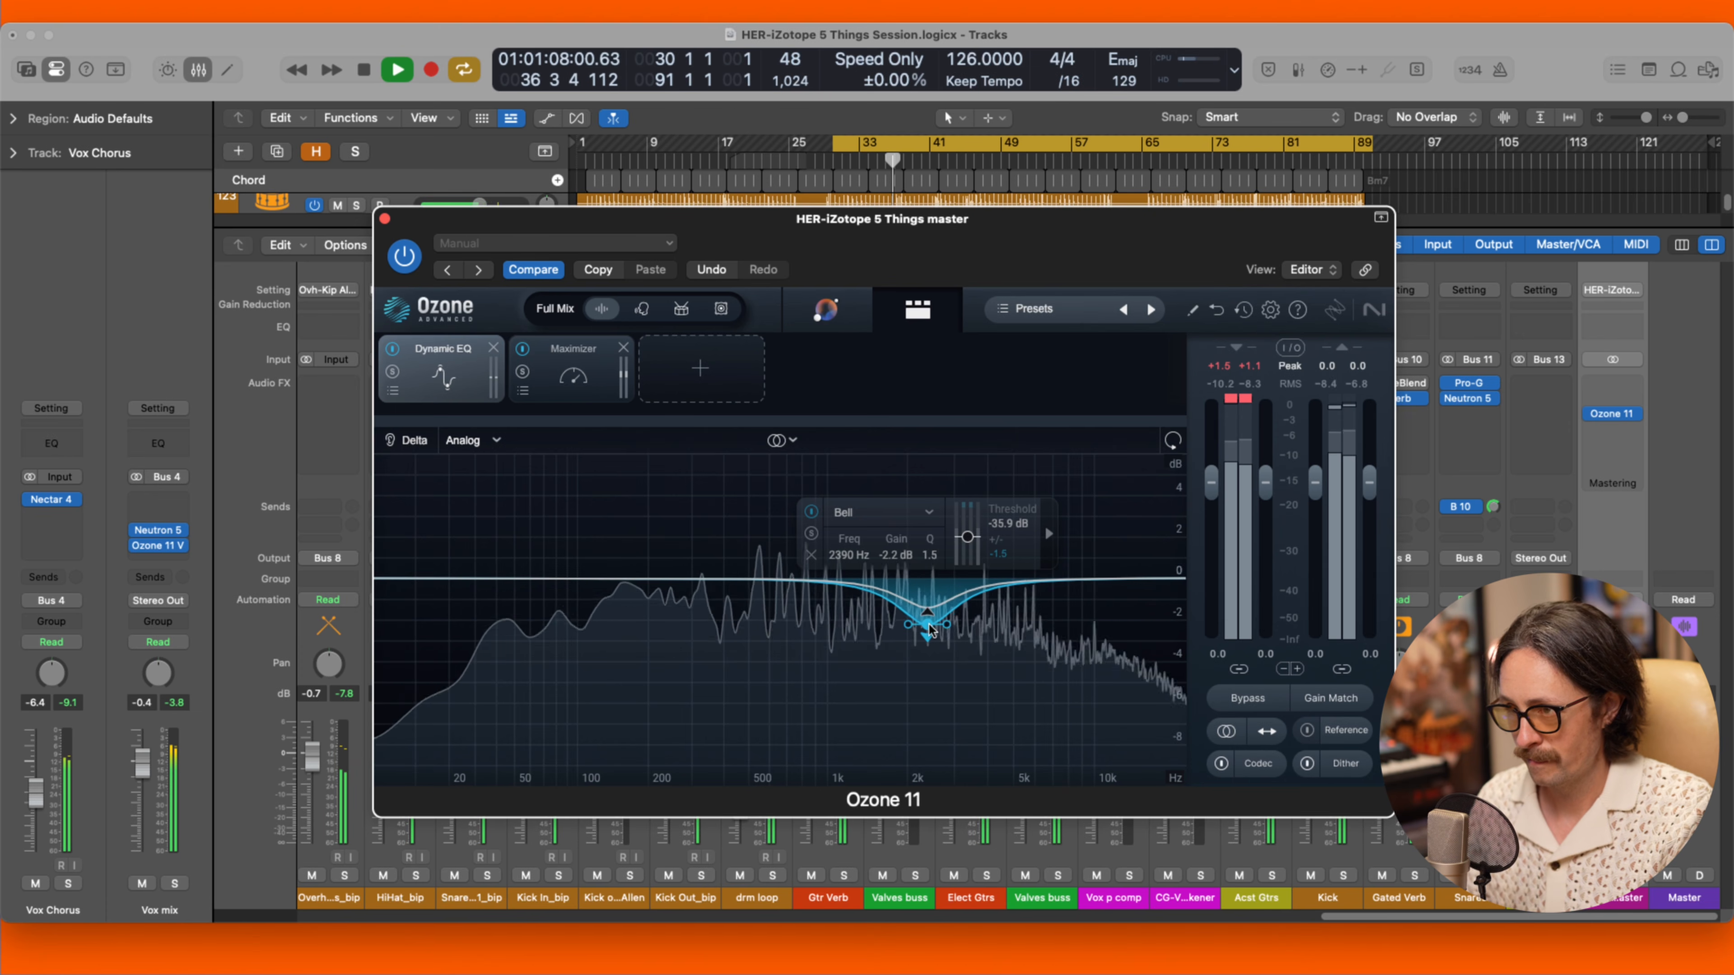
{"action": "key", "text": "space"}
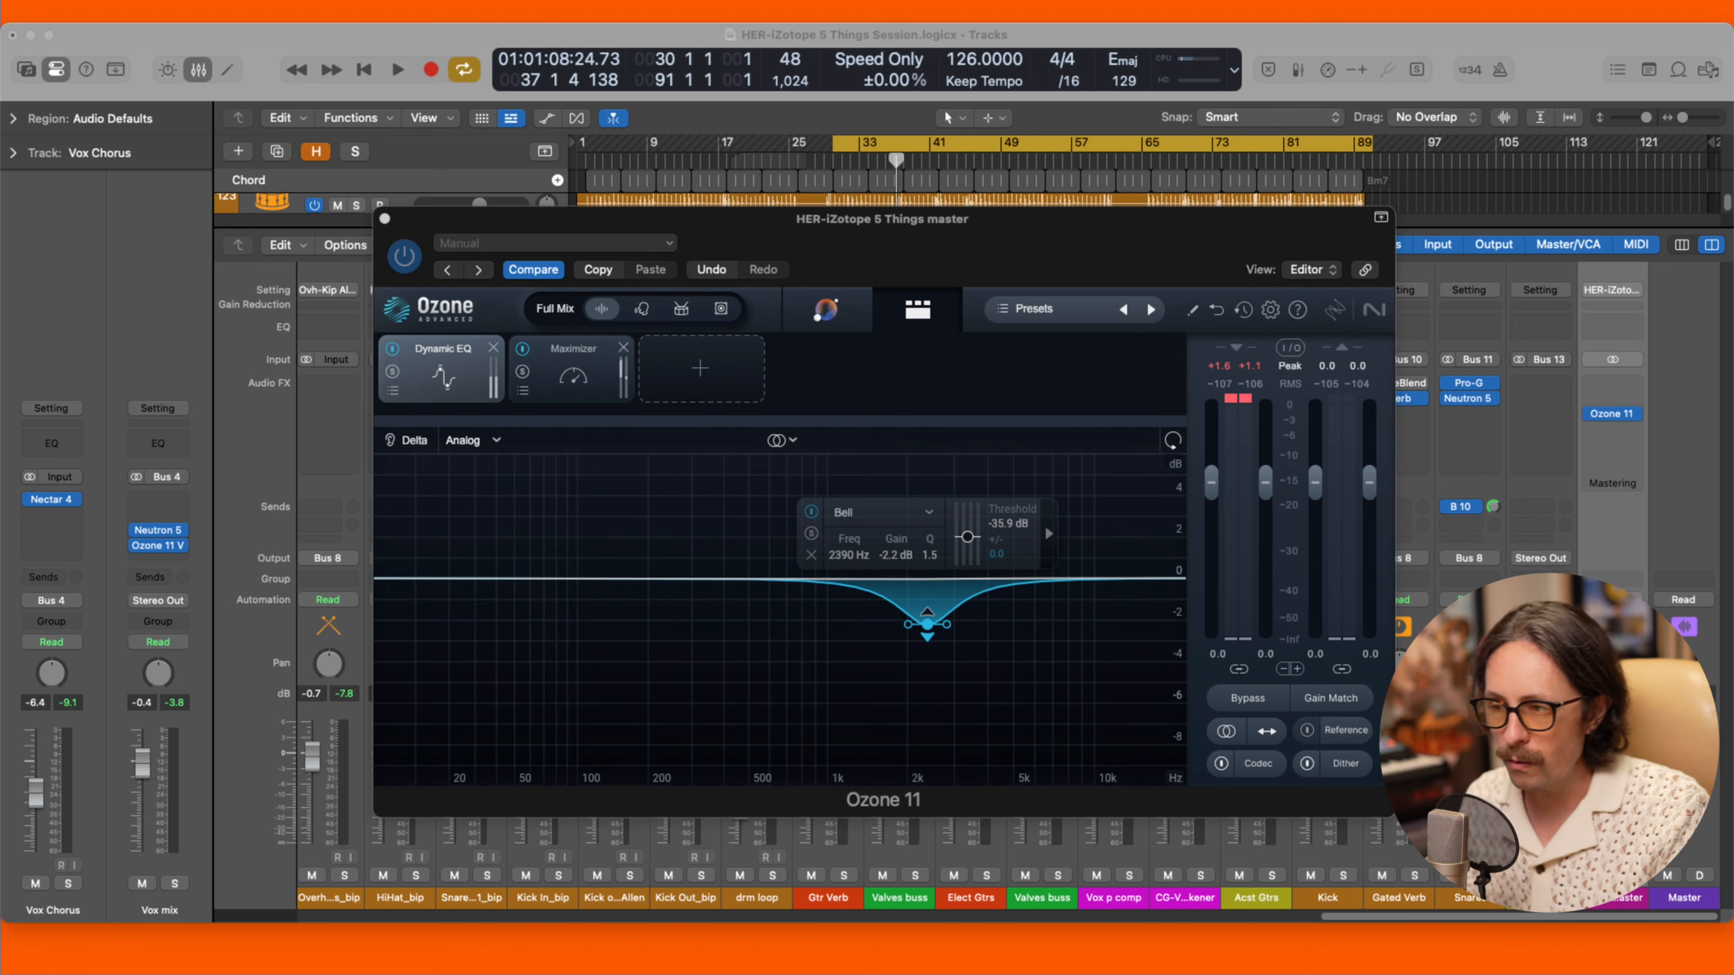
Raise the 2390 Hz band's threshold to -18.8 dB while listening to the mix.
{"action": "left_click", "coordinate": [708, 492]}
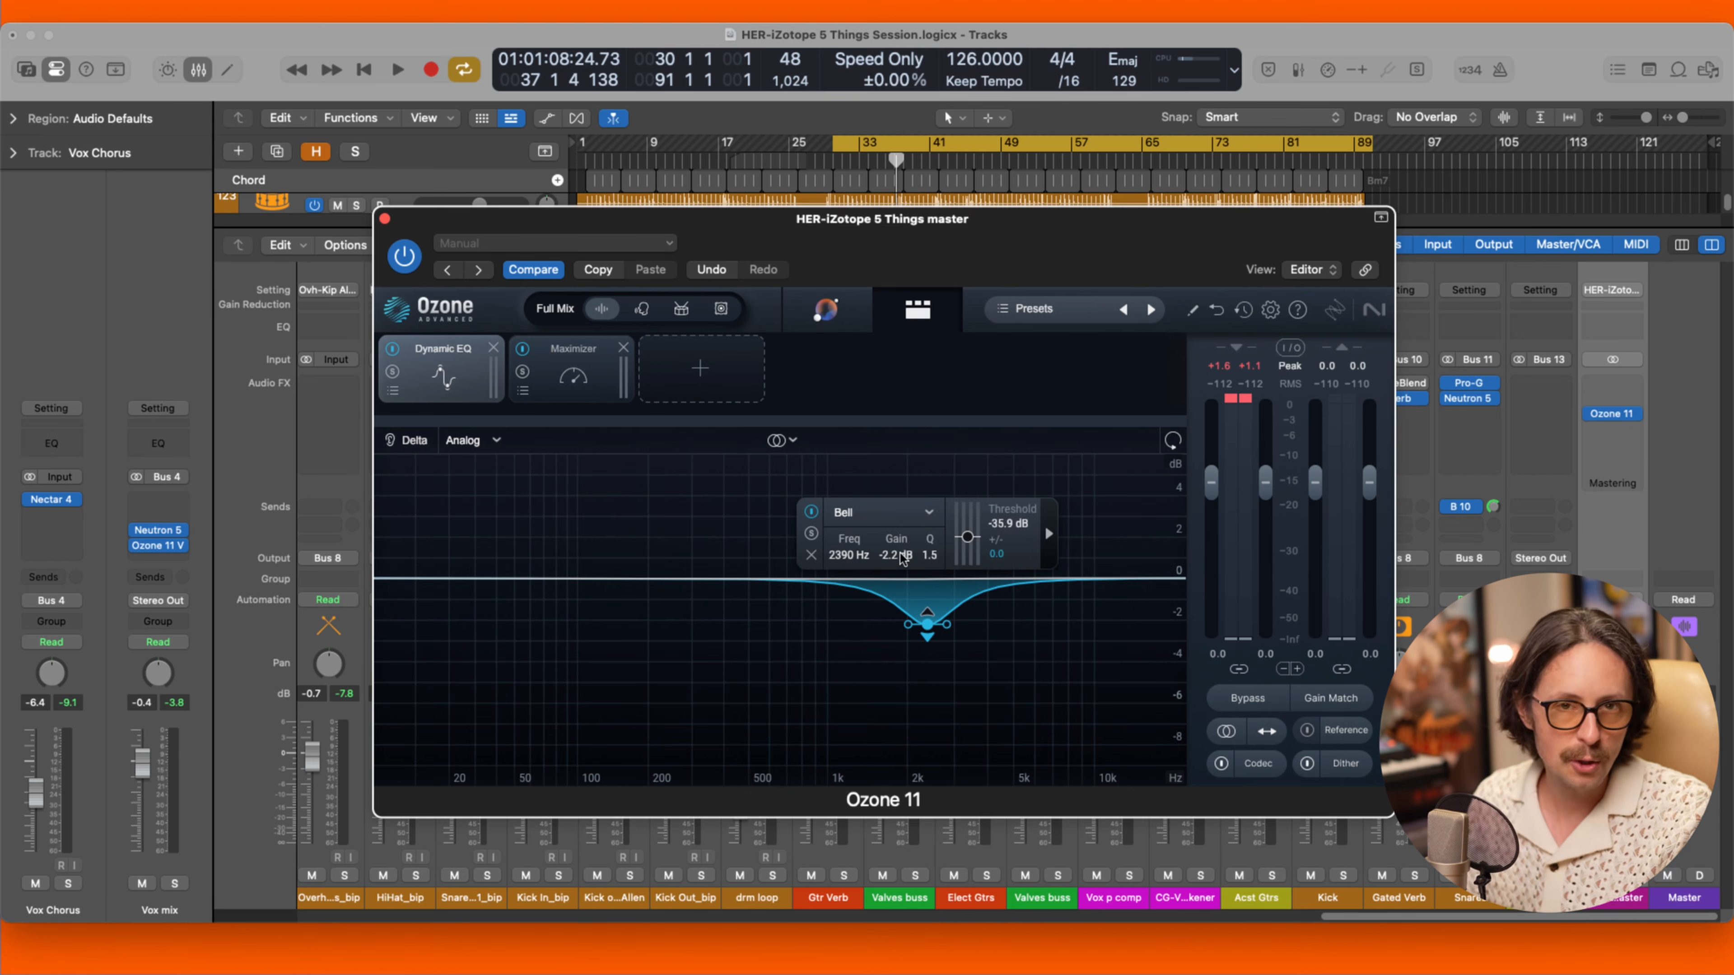
{"action": "key", "text": "super+Tab"}
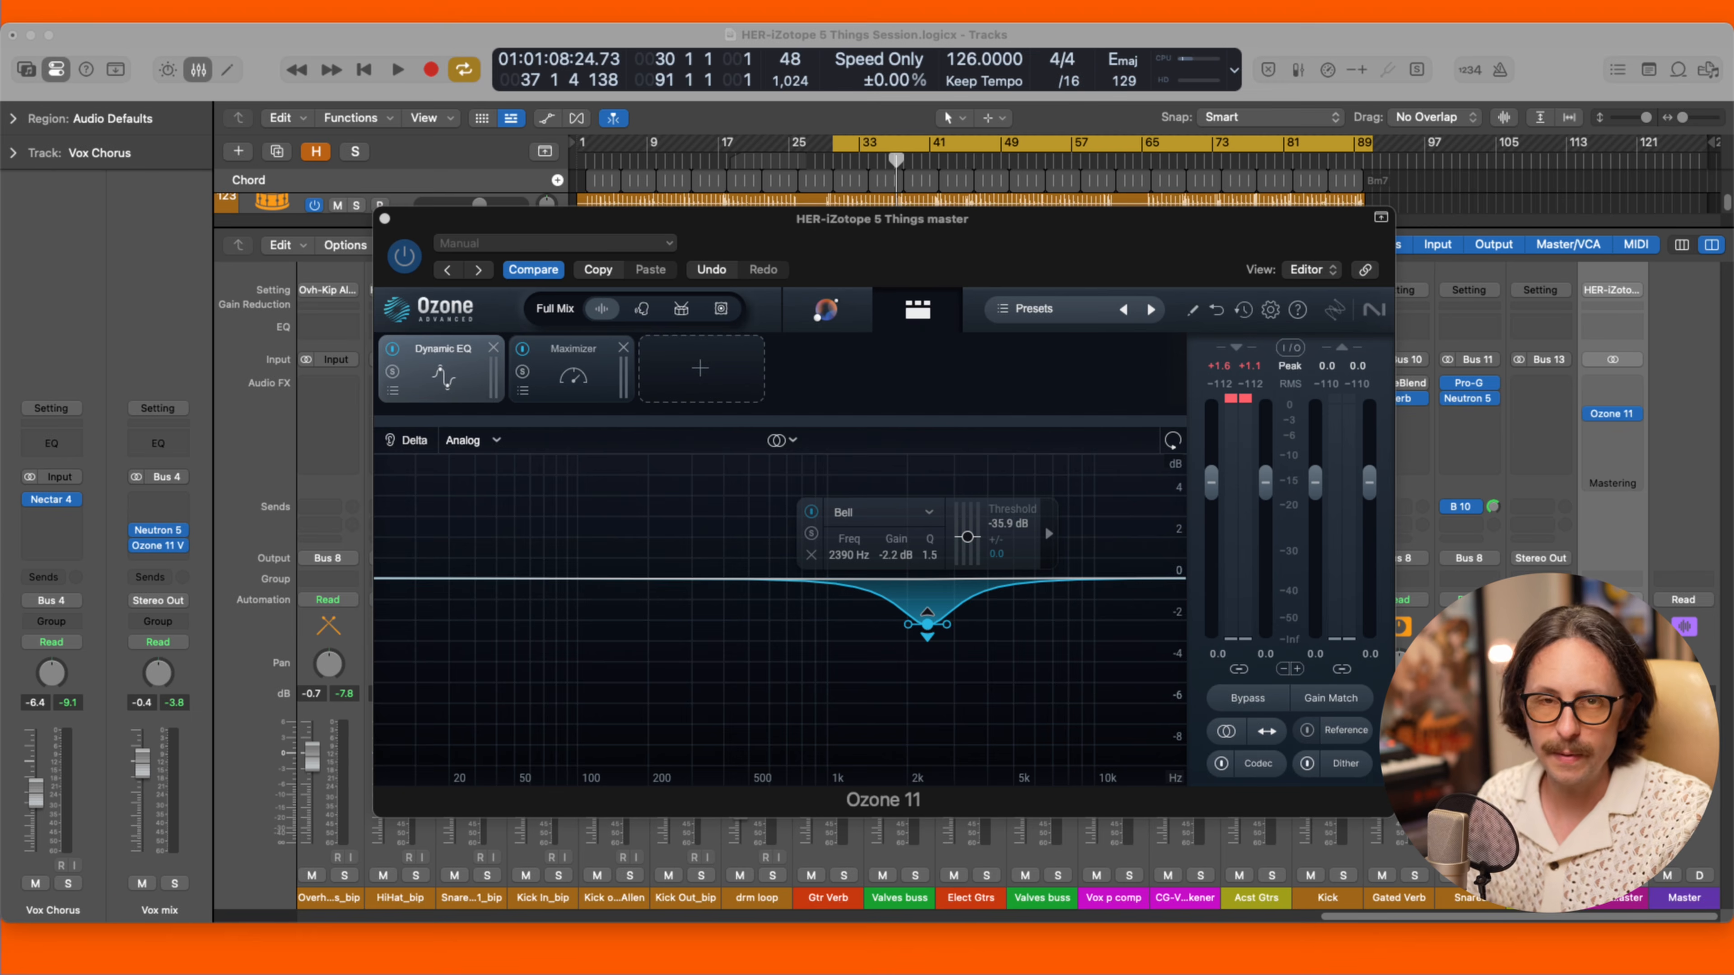
{"action": "key", "text": "space"}
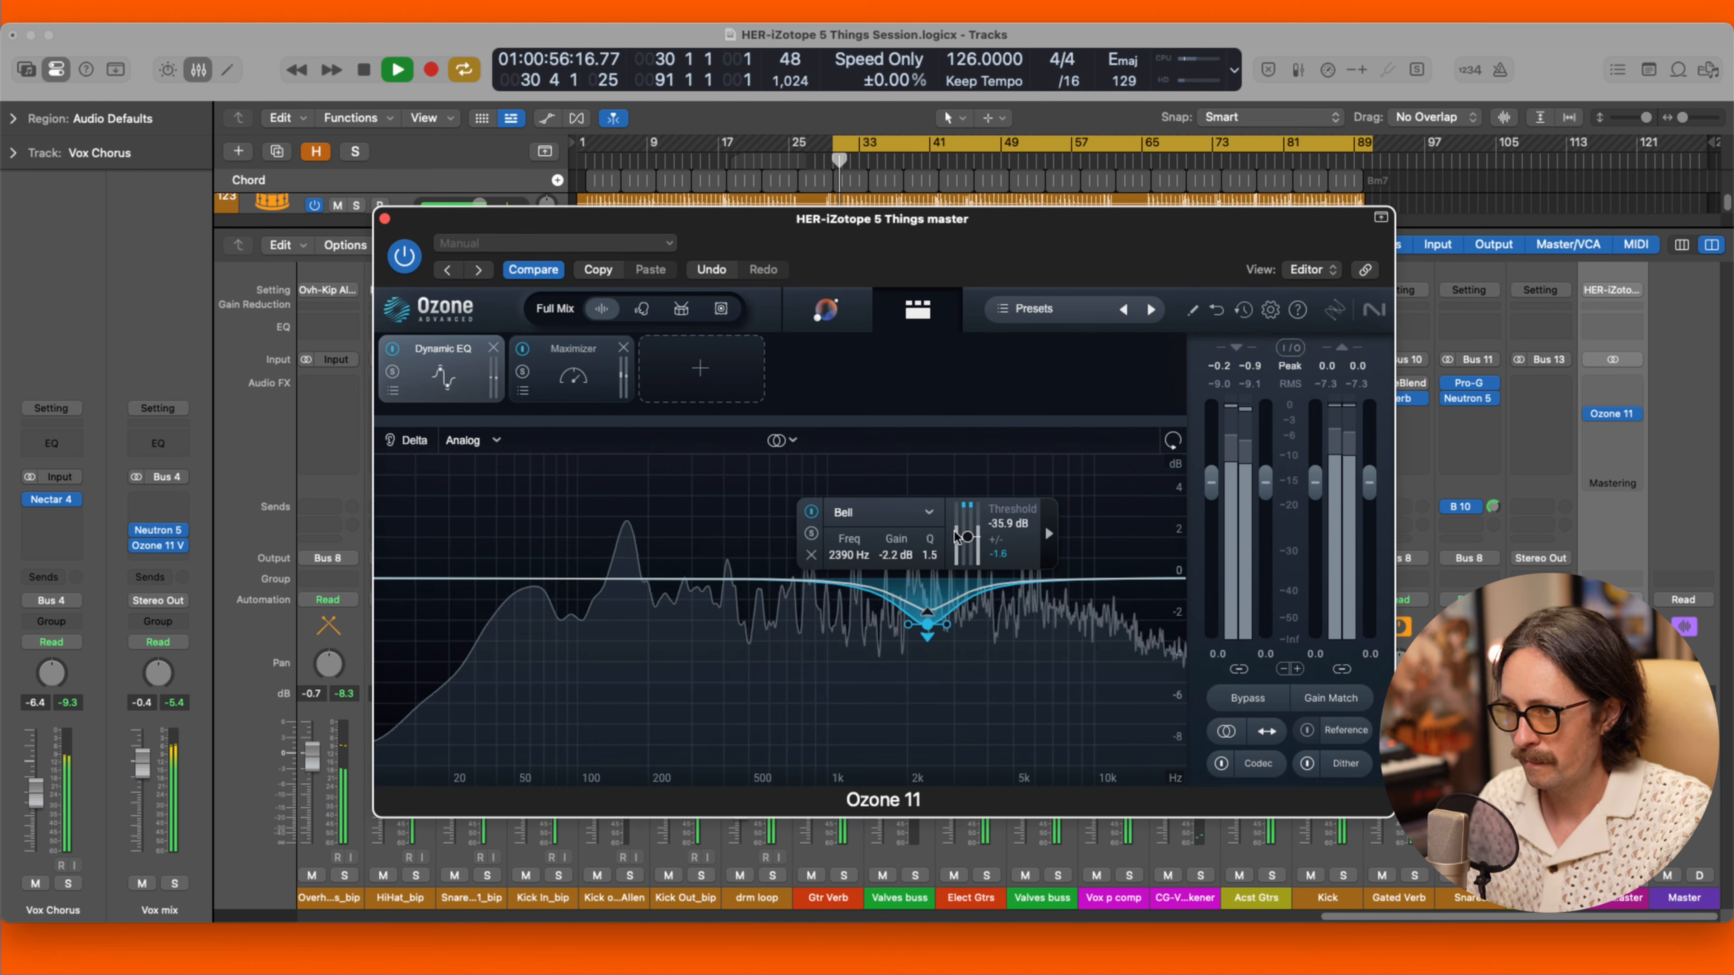
{"action": "left_click_drag", "start_coordinate": [967, 536], "coordinate": [975, 527]}
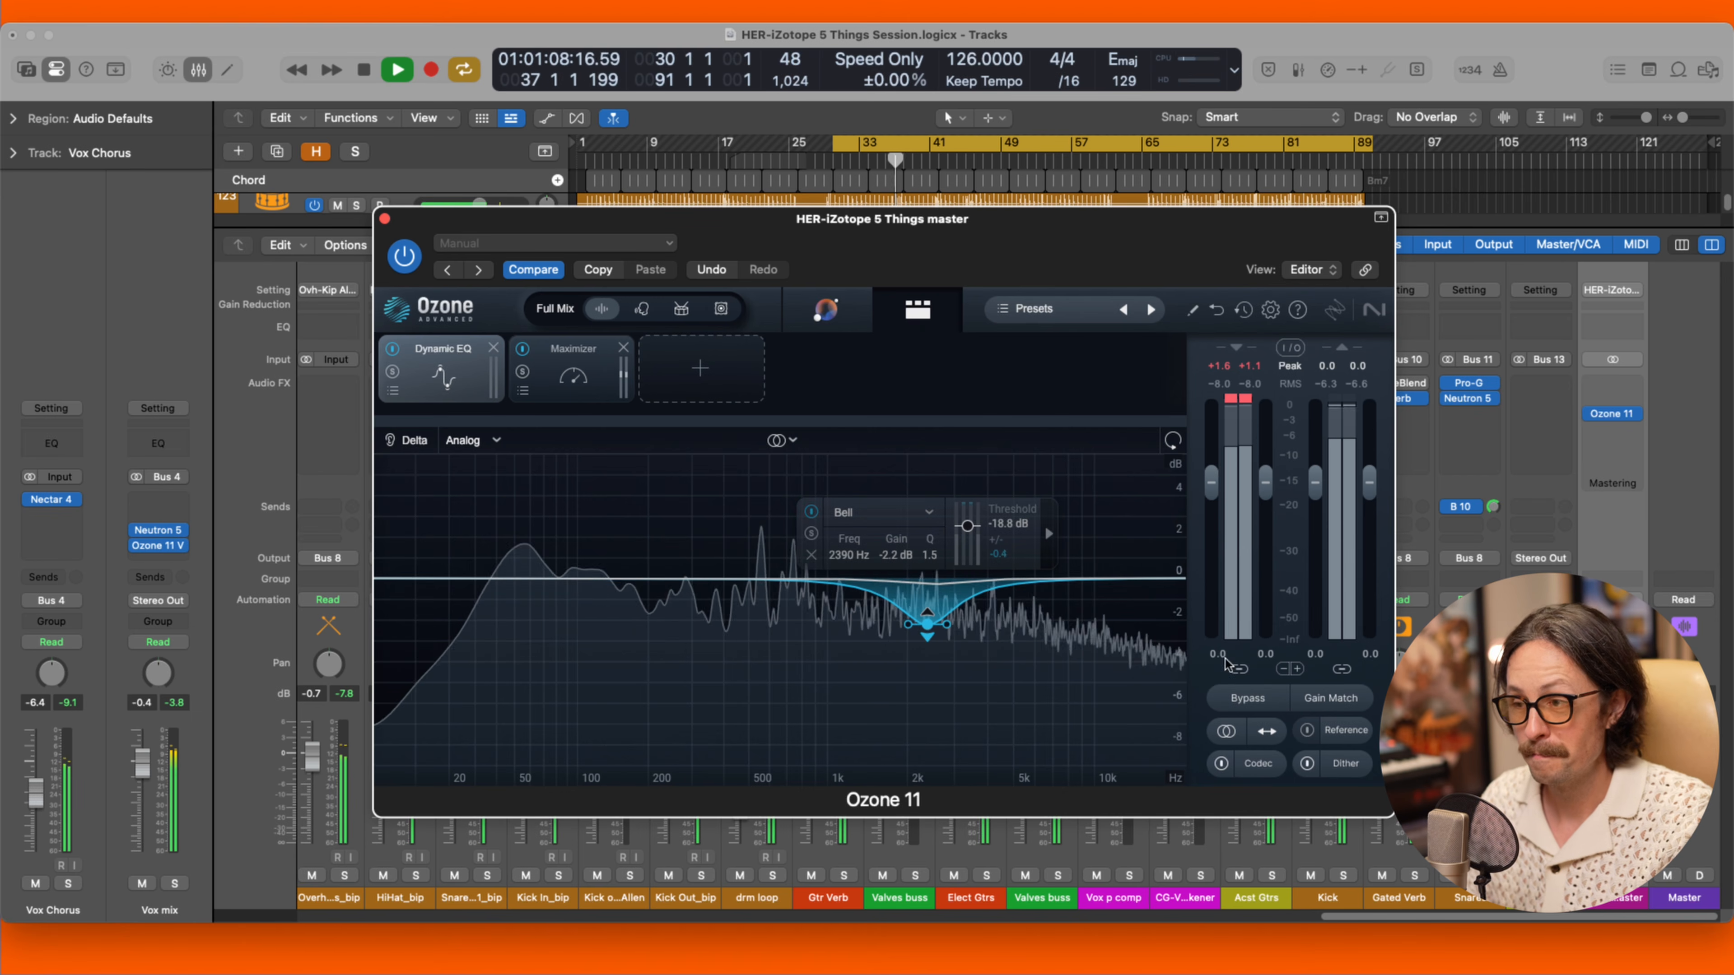
{"action": "key", "text": "space"}
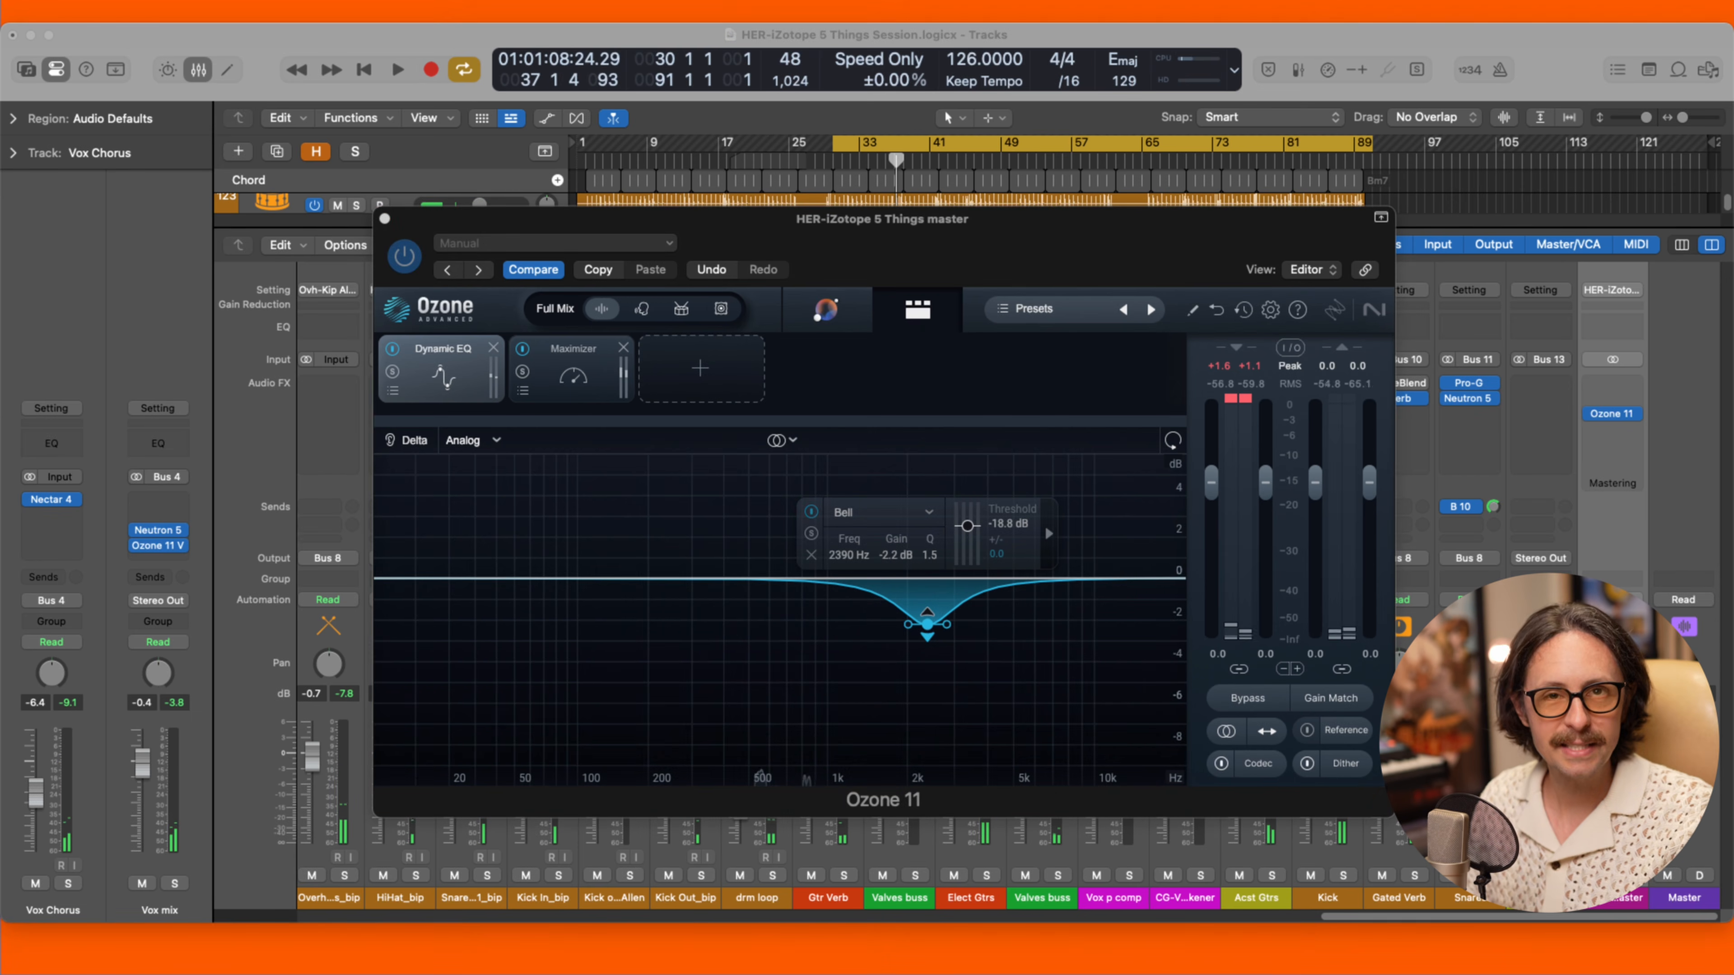
Set the Maximizer gain to +2.3 dB in Ozone 11 on the master.
{"action": "left_click", "coordinate": [638, 394]}
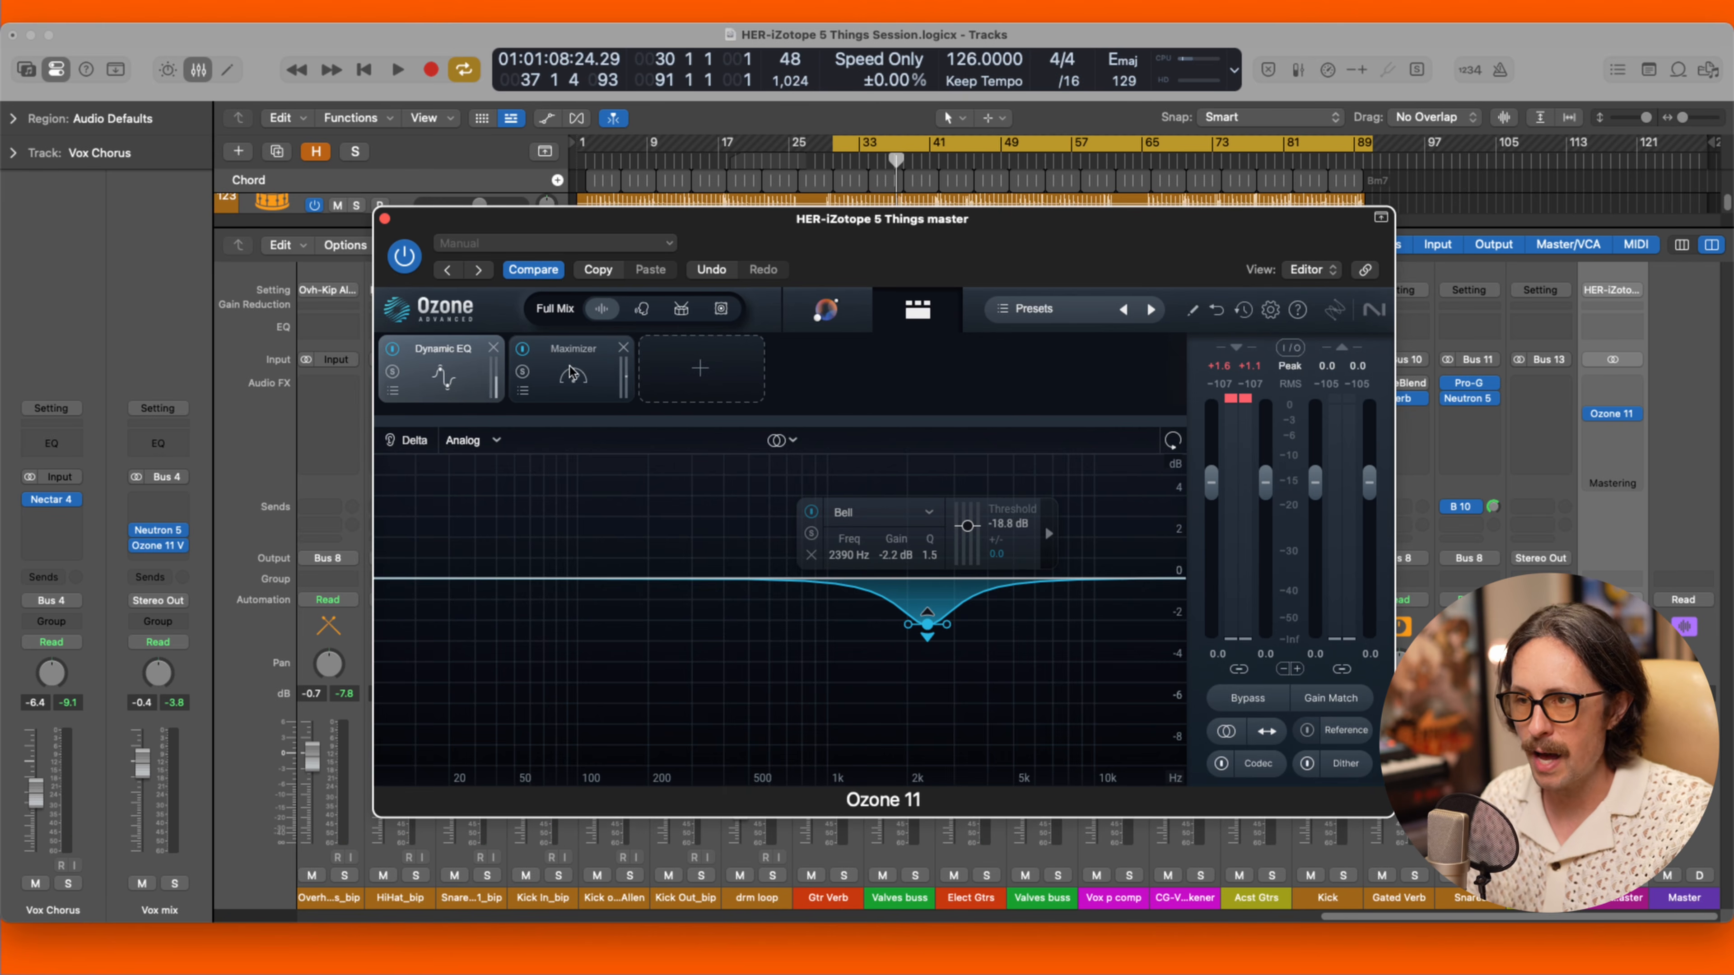
{"action": "left_click", "coordinate": [559, 371]}
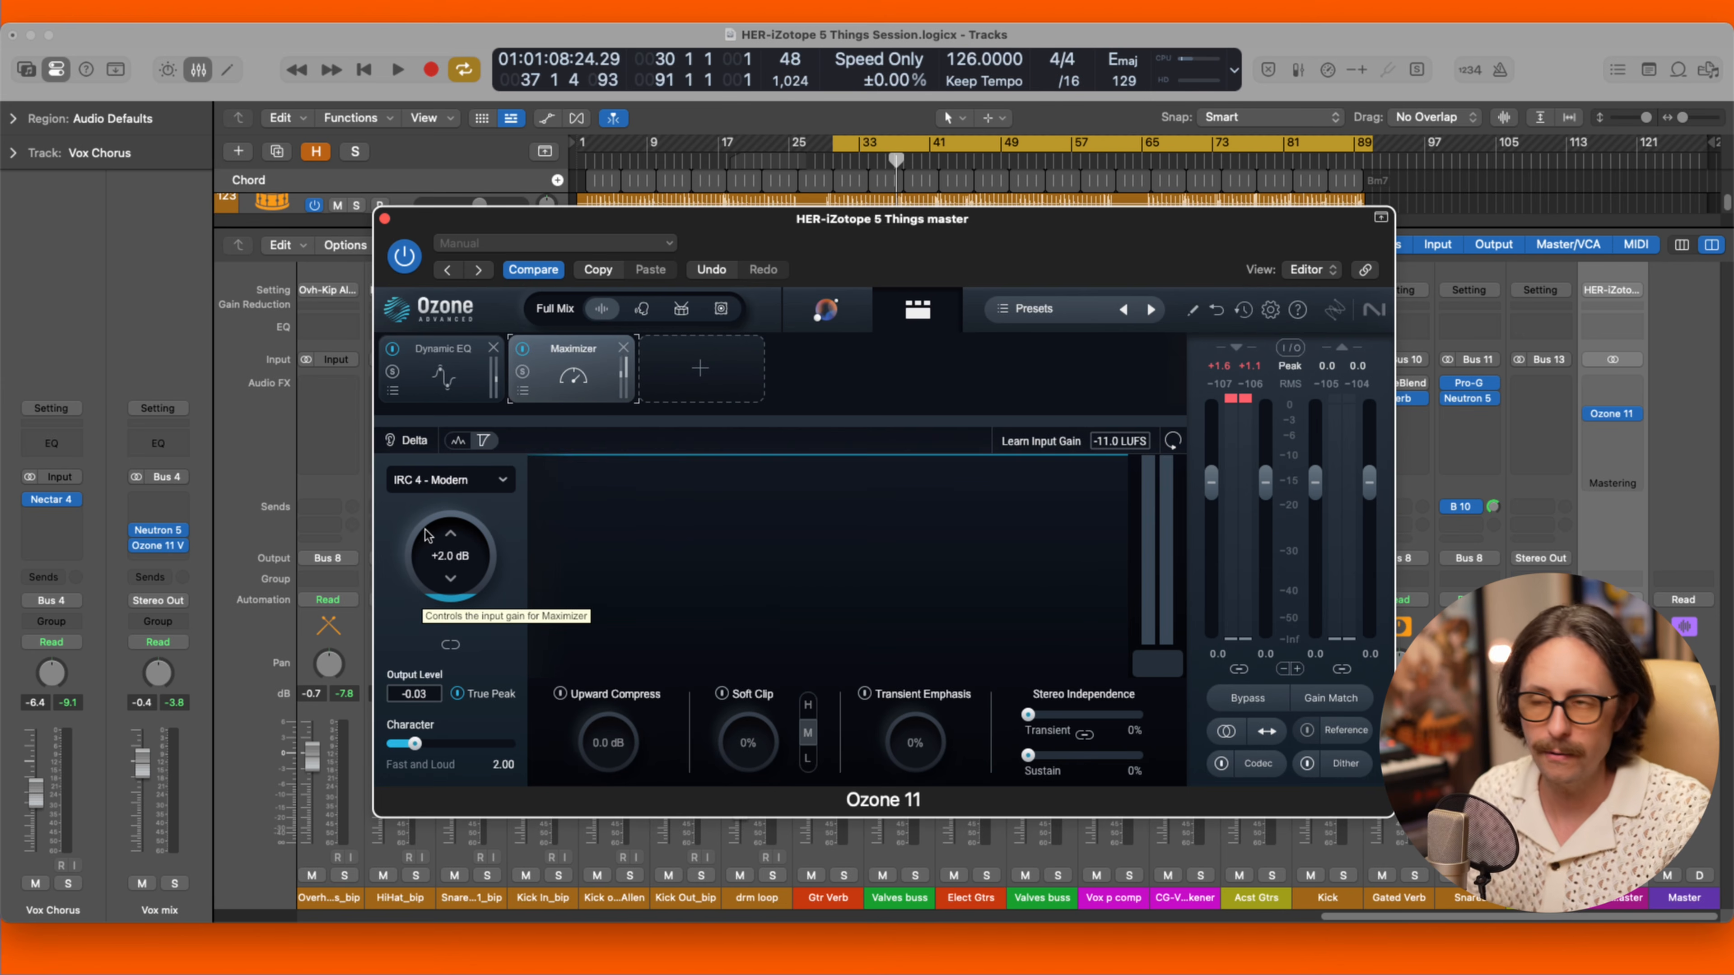
{"action": "left_click_drag", "start_coordinate": [448, 563], "coordinate": [466, 552]}
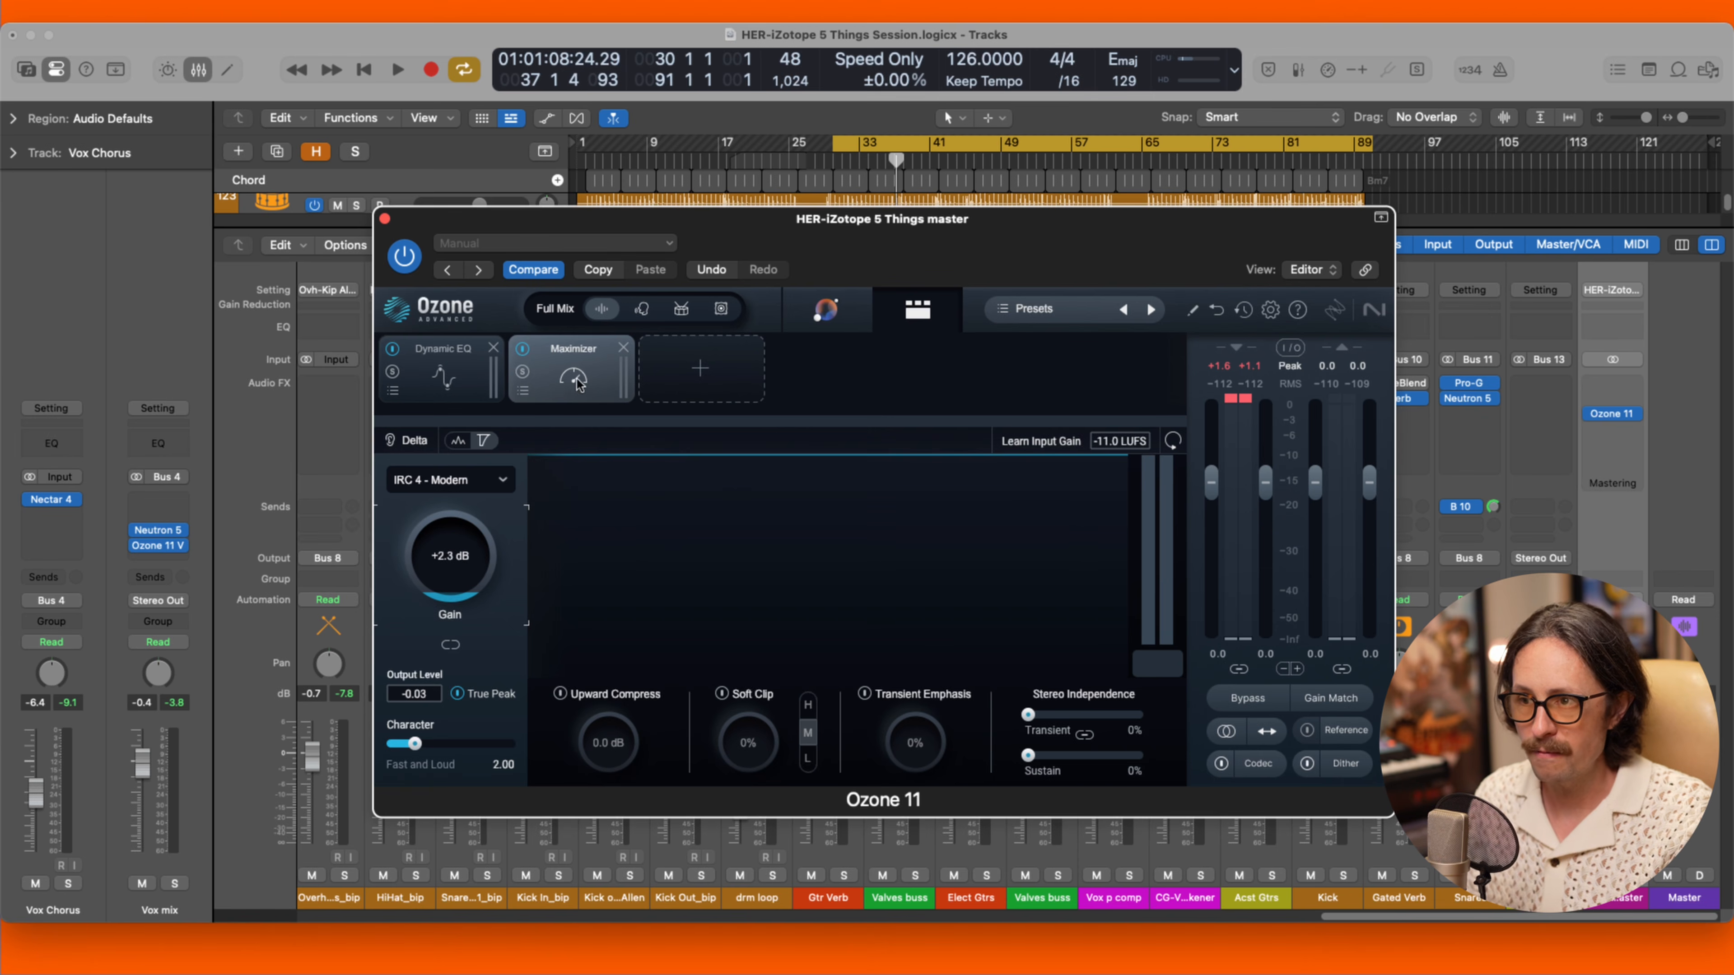
Switch between the Dynamic EQ and Maximizer modules in Ozone 11 to review their settings.
{"action": "left_click", "coordinate": [450, 369]}
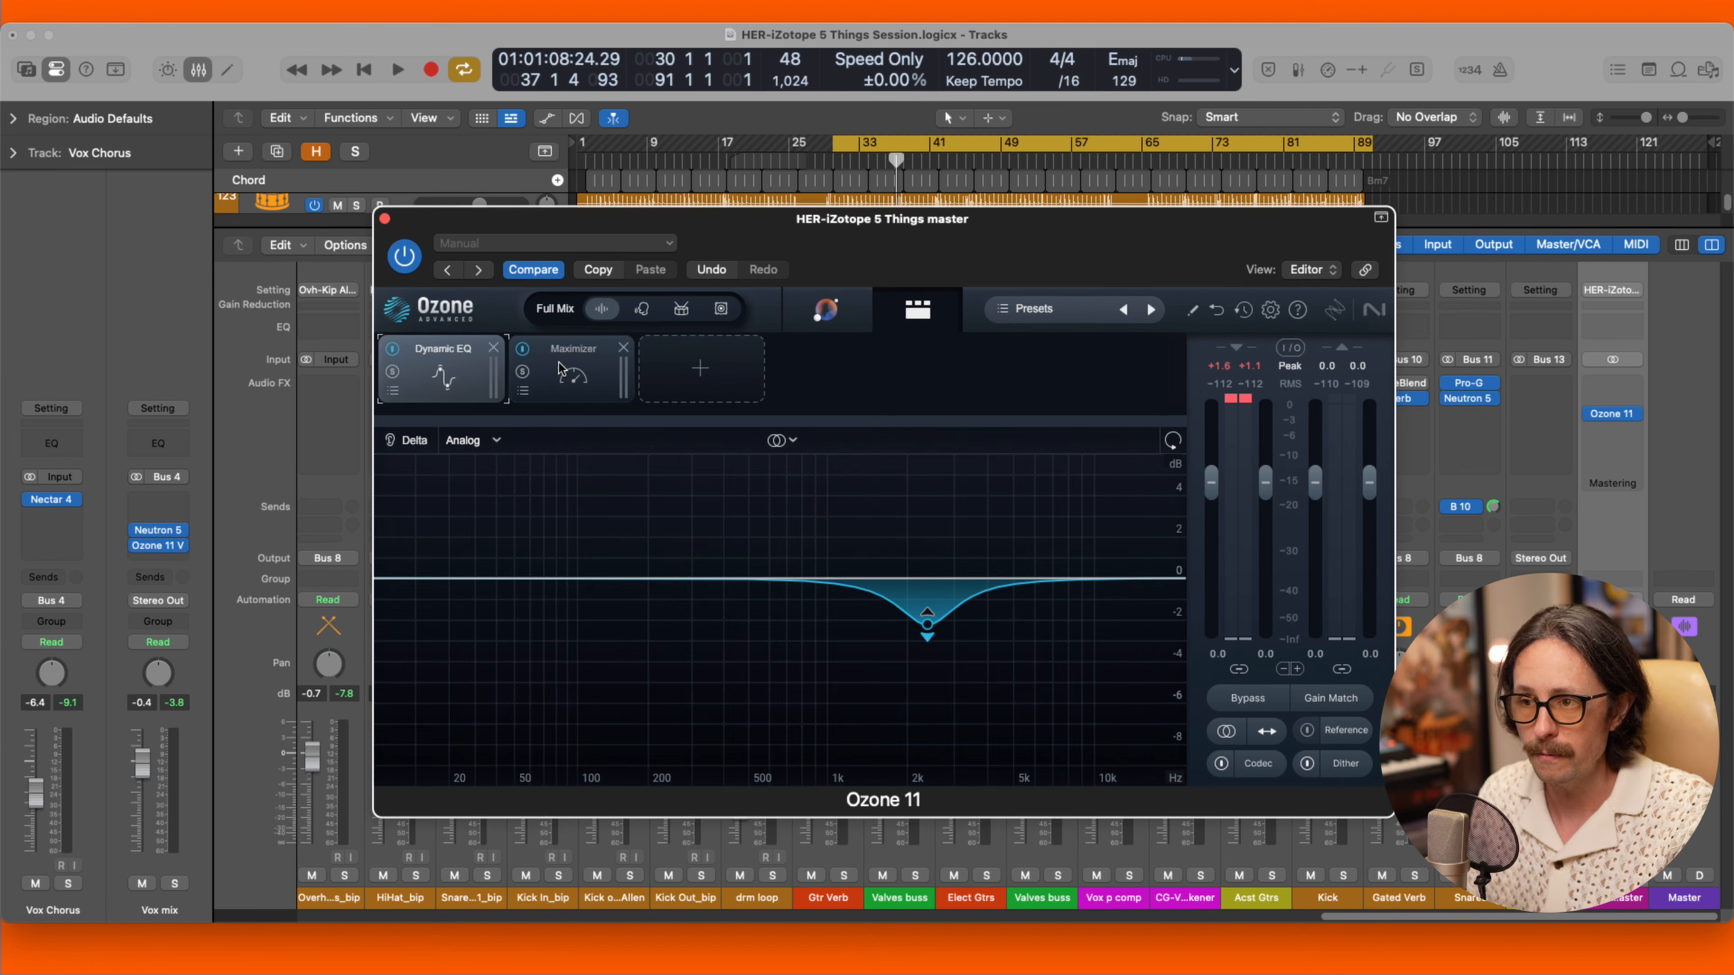
{"action": "left_click", "coordinate": [570, 372]}
{"action": "left_click", "coordinate": [471, 376]}
{"action": "left_click", "coordinate": [570, 369]}
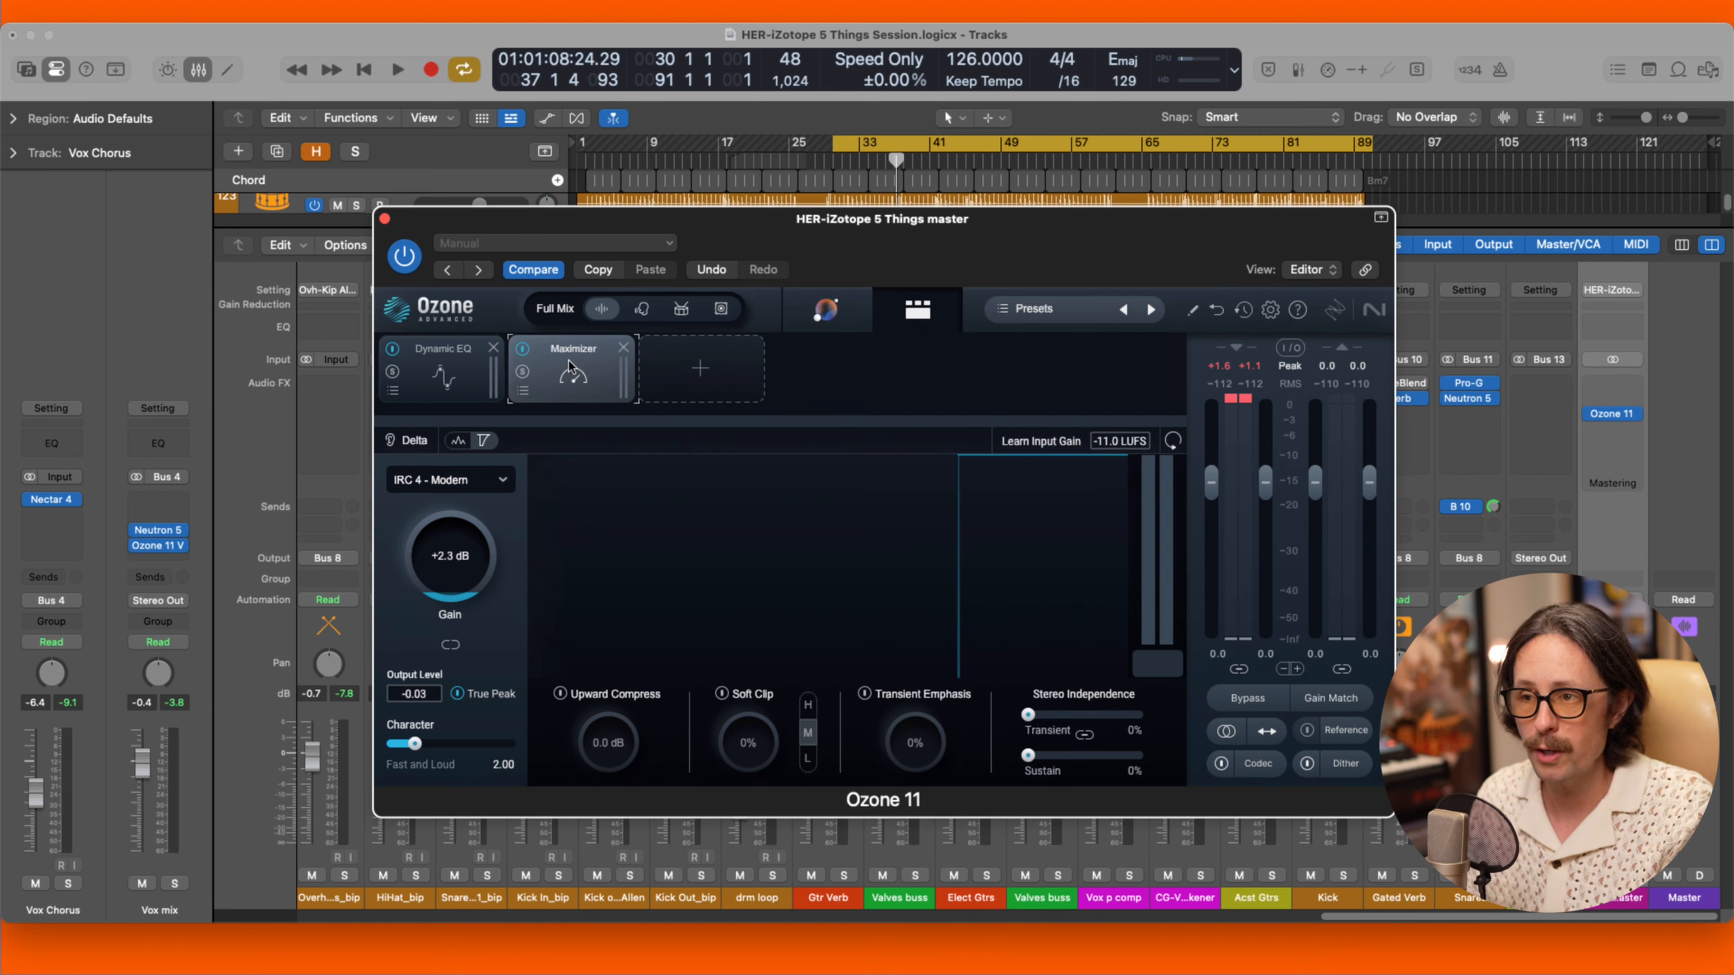
{"action": "left_click", "coordinate": [444, 379]}
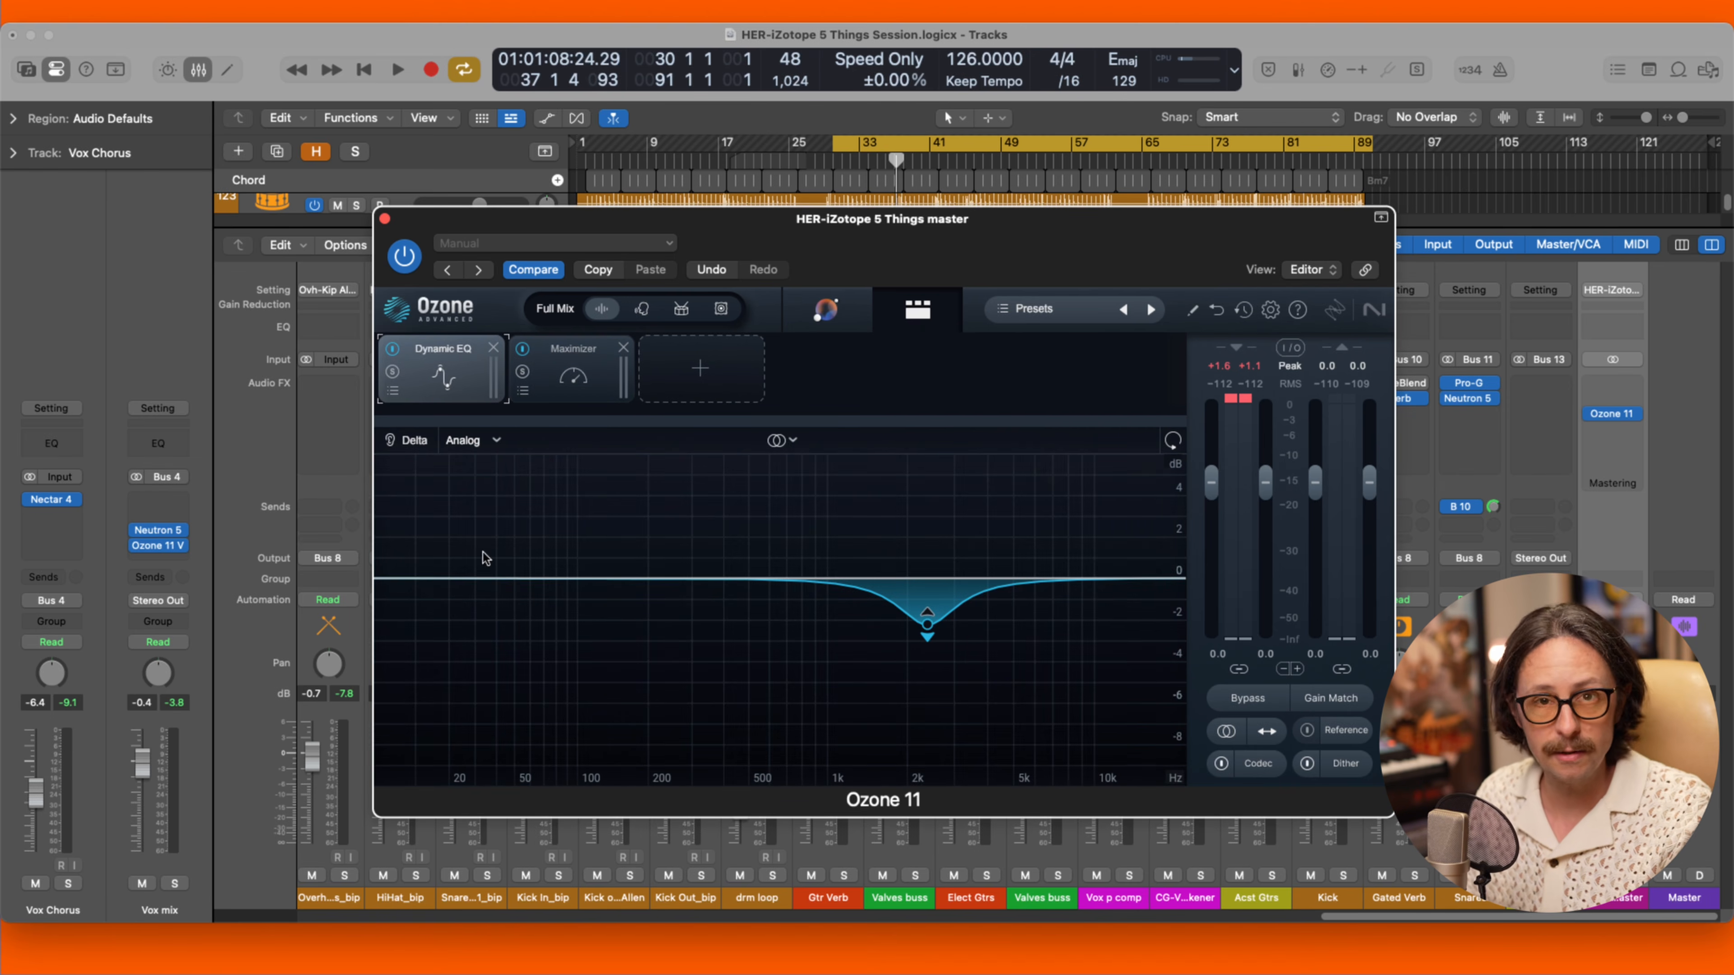
{"action": "left_click", "coordinate": [576, 369]}
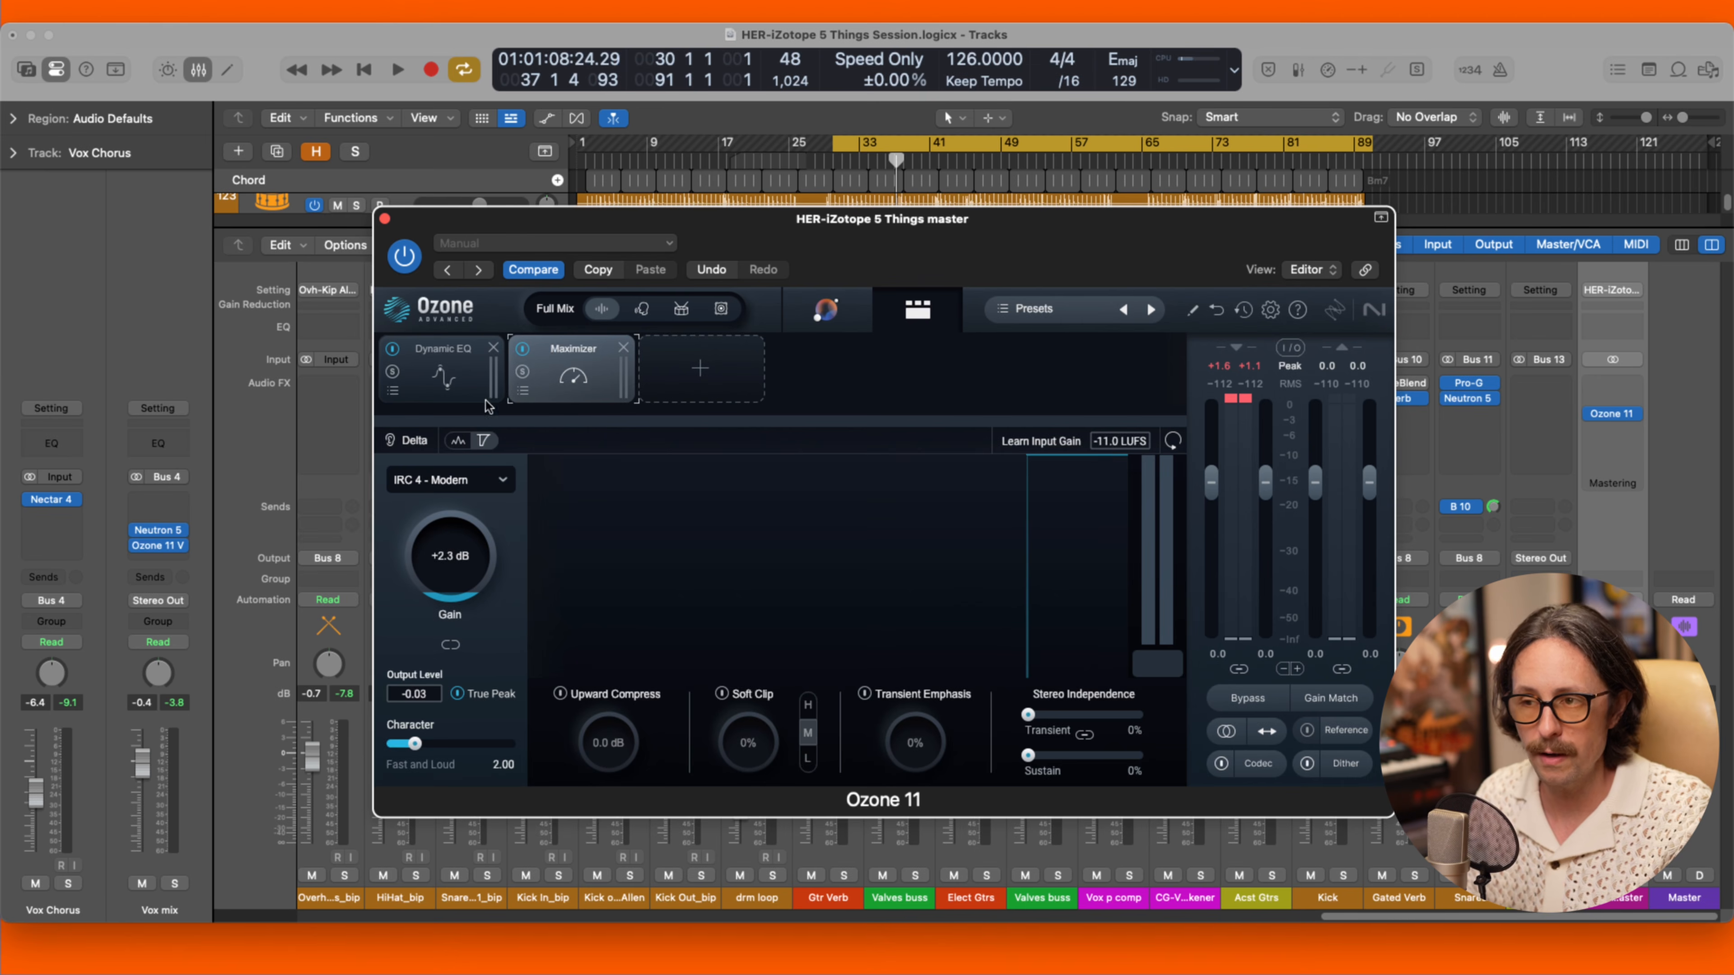
{"action": "left_click", "coordinate": [443, 376]}
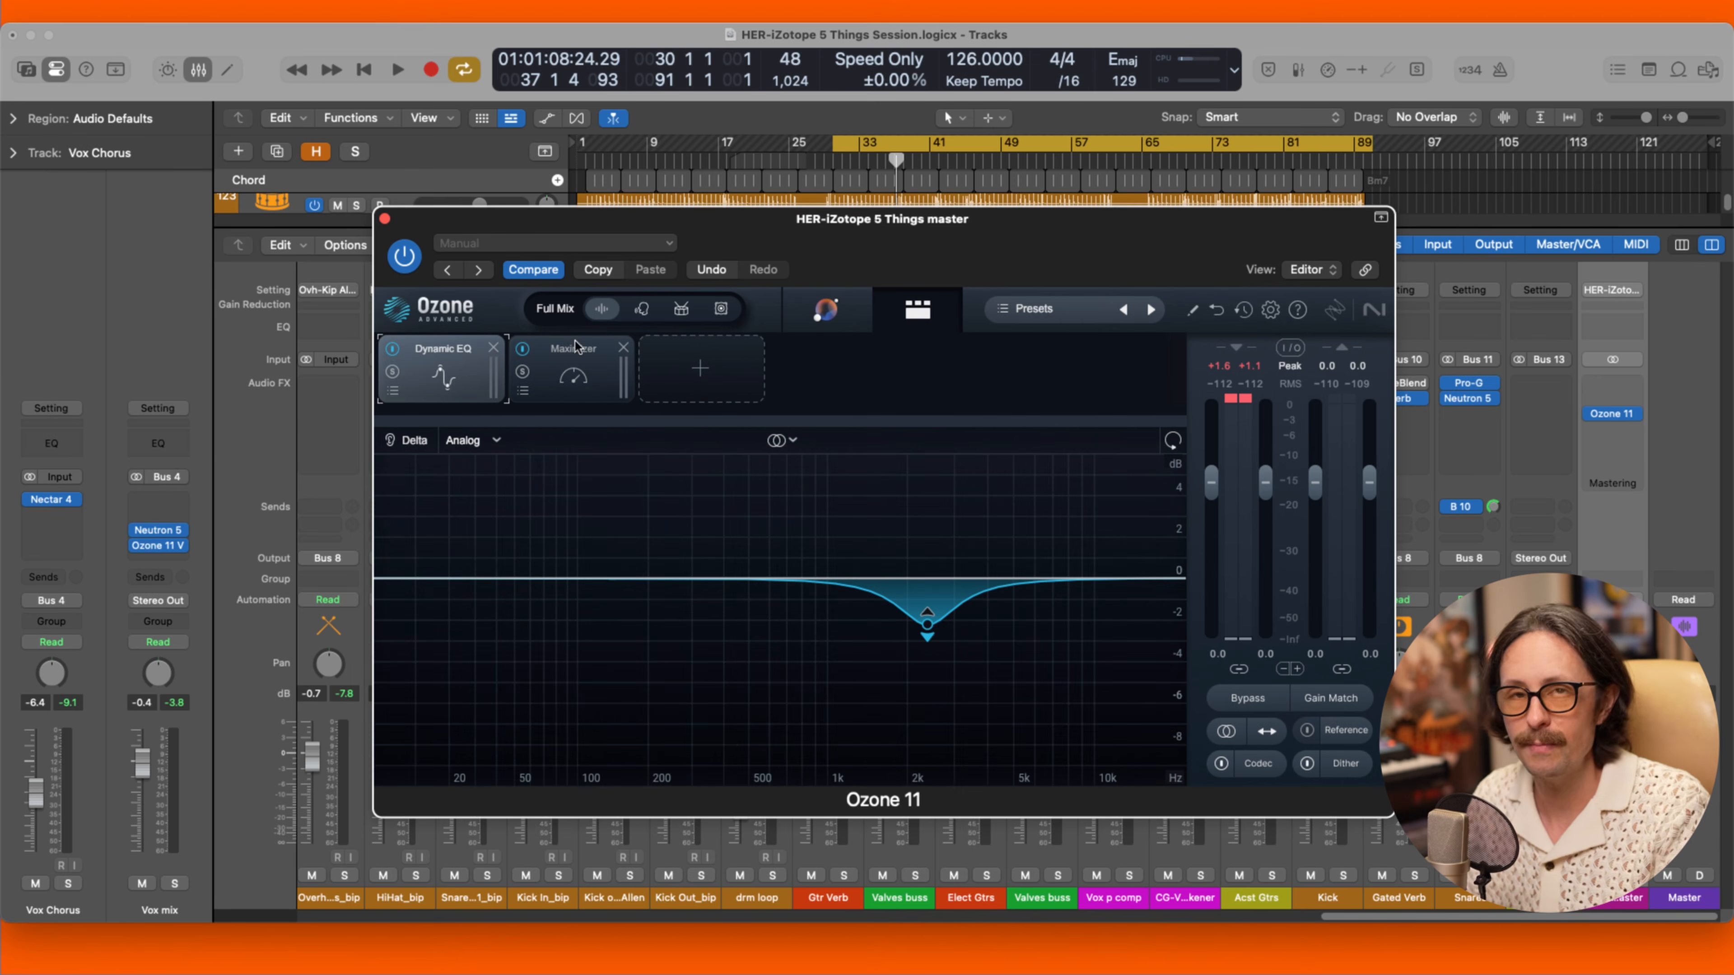
Add a 168 Hz Dynamic EQ bell with -1.0 dB gain, Q 0.7 and -22.4 dB threshold, and set the Maximizer gain to +4.6 dB.
{"action": "left_click", "coordinate": [596, 359]}
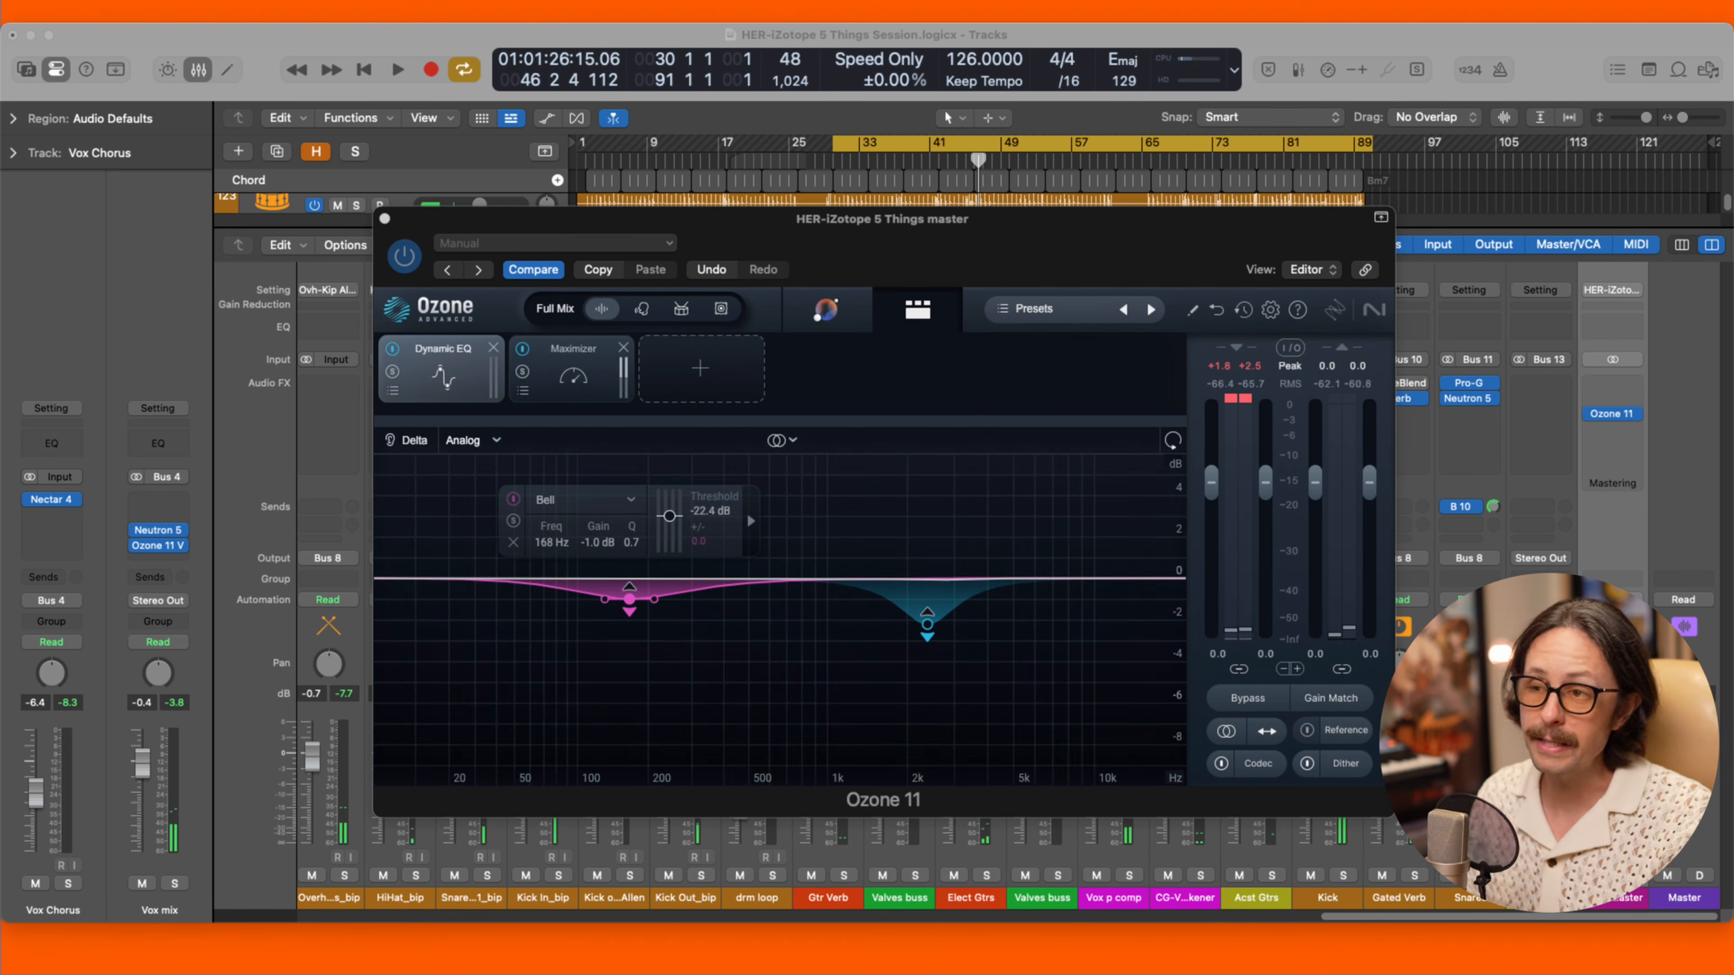
{"action": "left_click", "coordinate": [581, 689]}
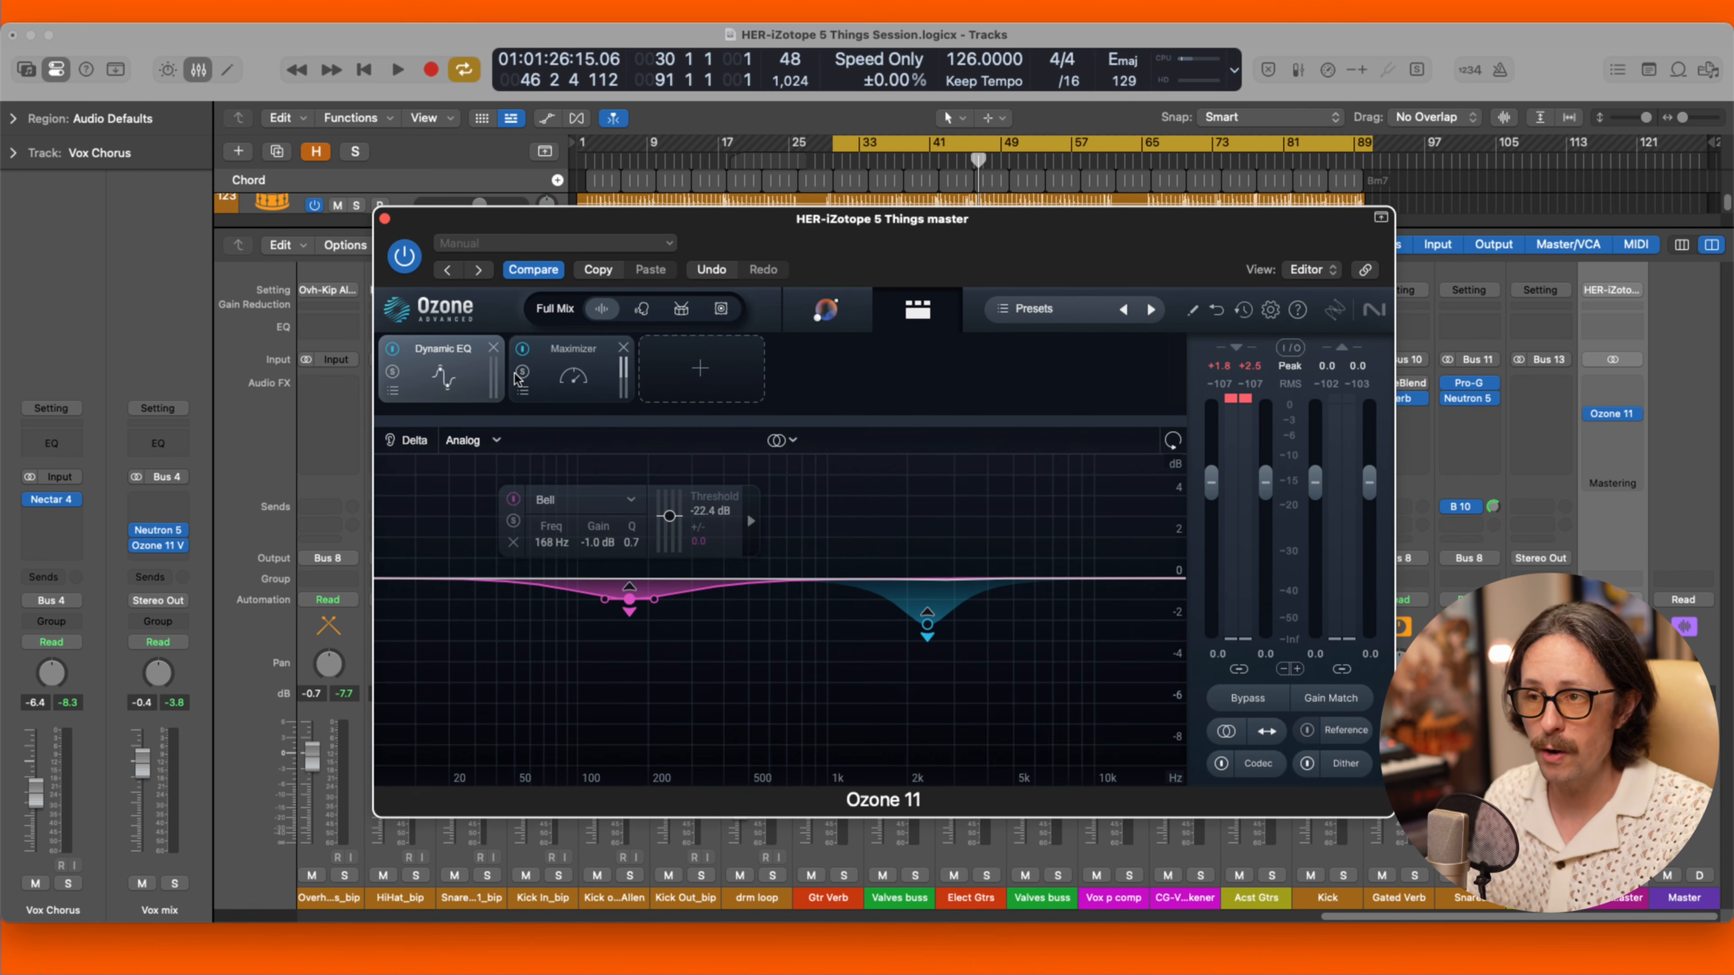
{"action": "left_click", "coordinate": [572, 372]}
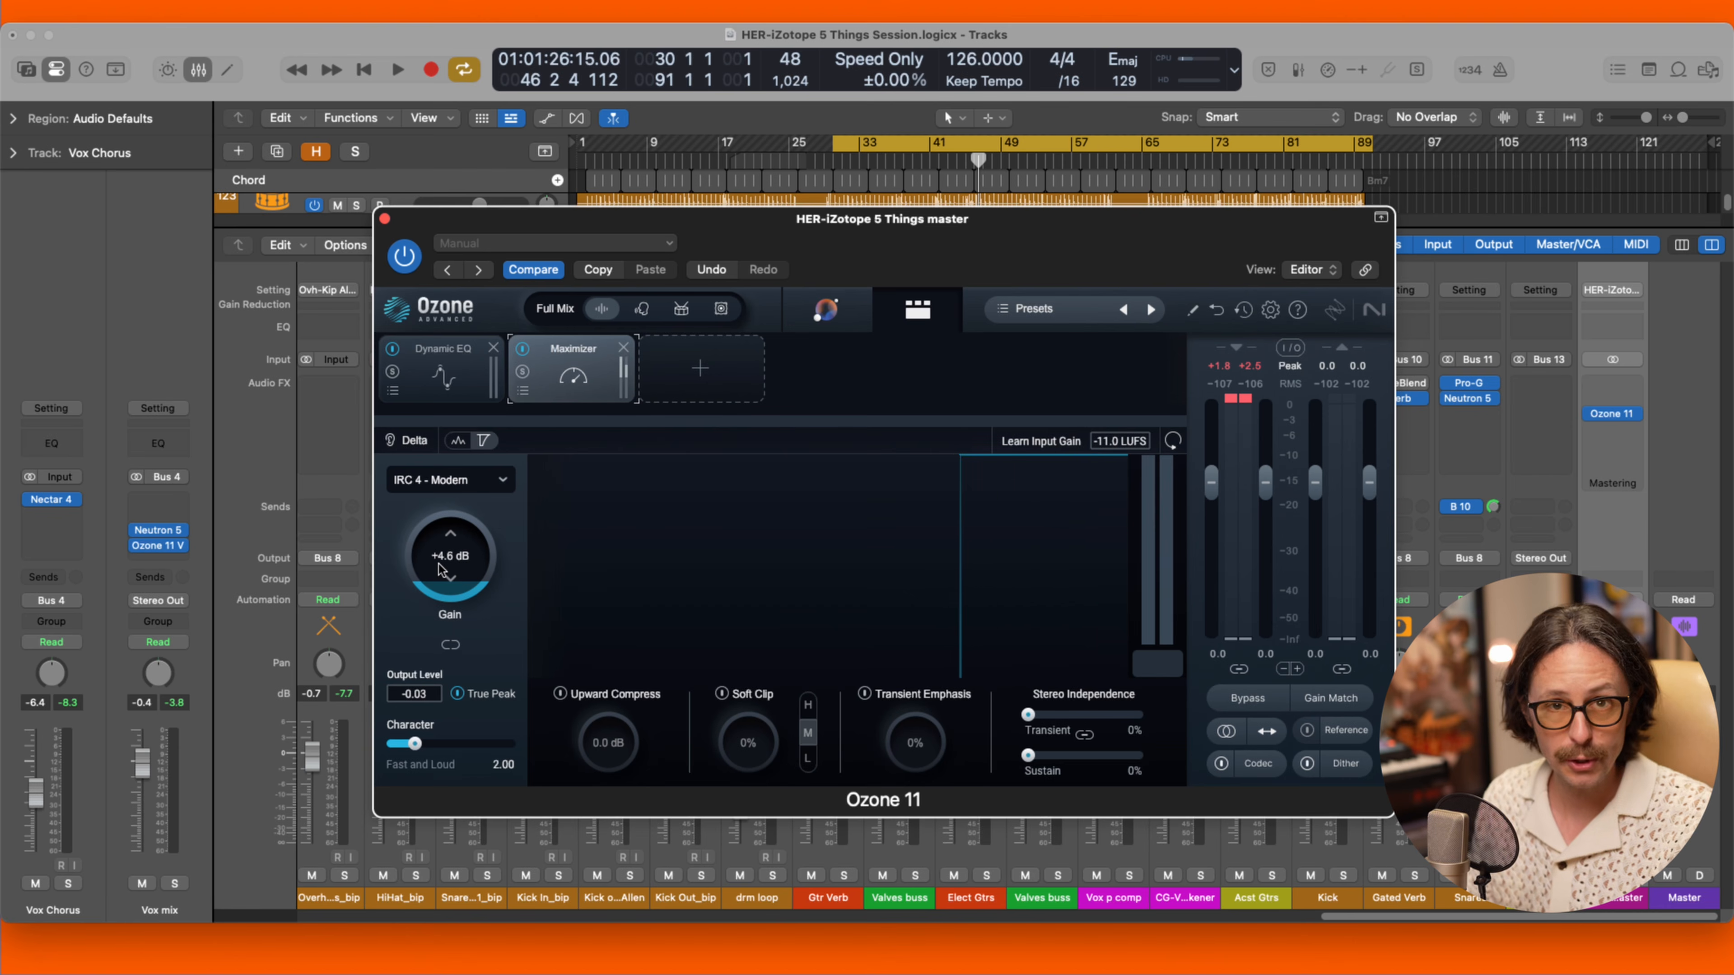
{"action": "left_click", "coordinate": [439, 382]}
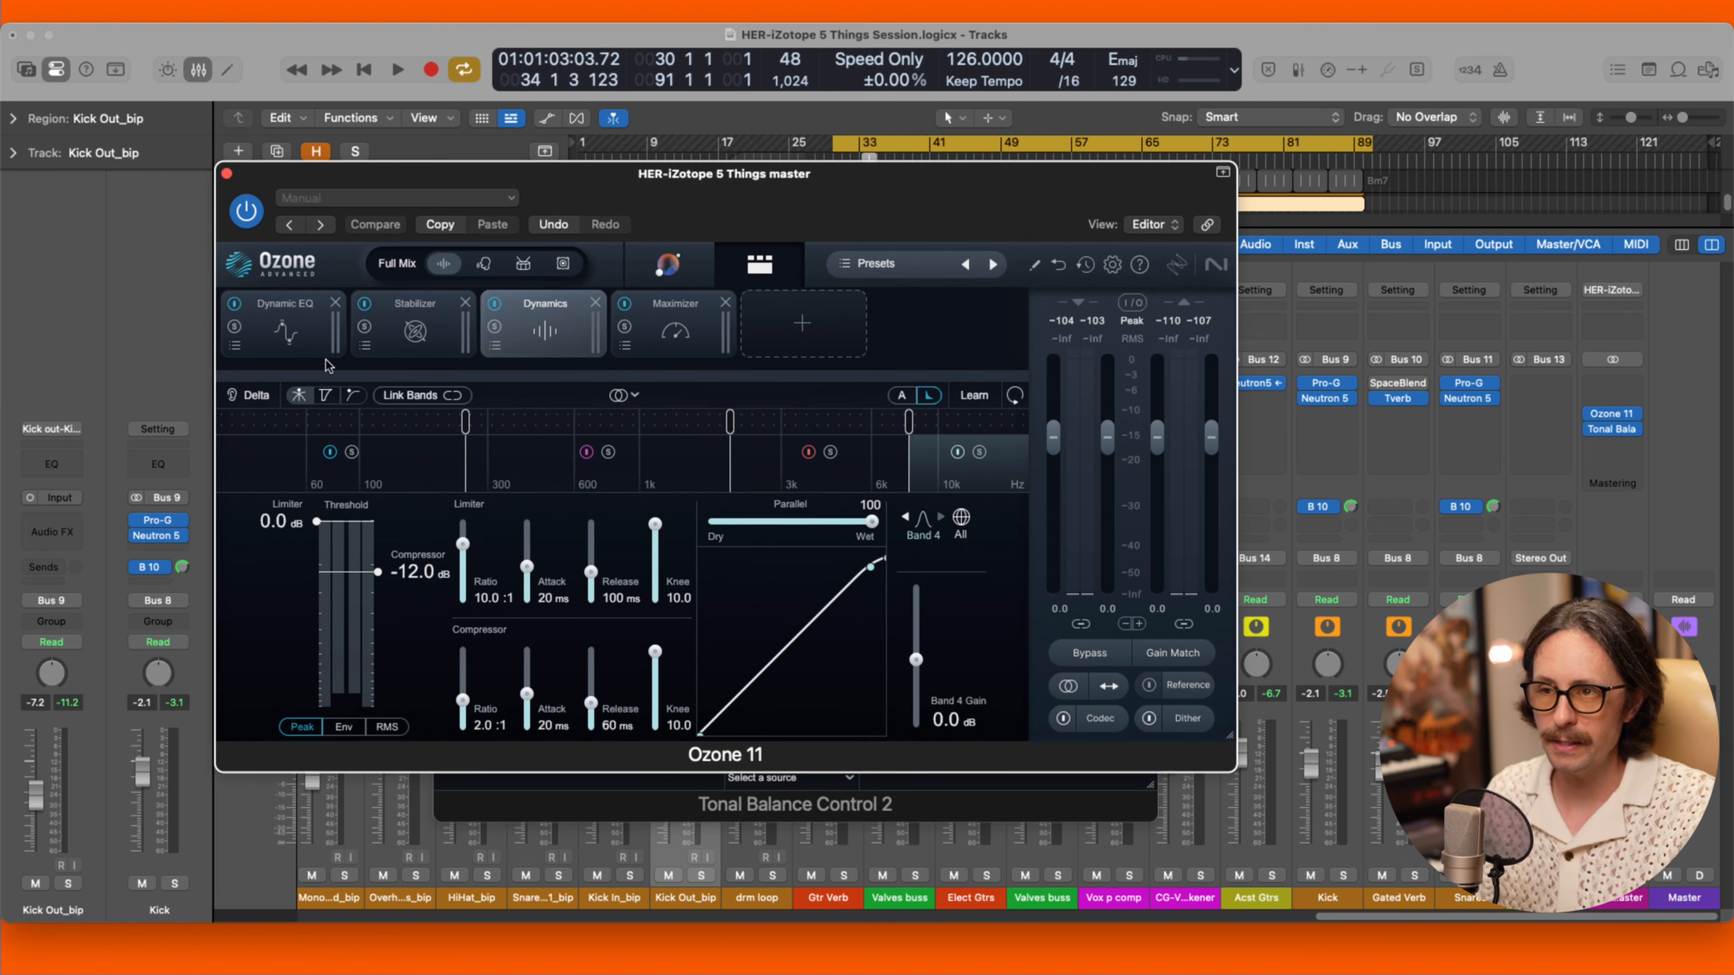
Review the Dynamic EQ, Stabilizer and multiband Dynamics modules of the master's Ozone 11, going through Dynamics bands 1 to 3.
{"action": "left_click", "coordinate": [282, 331]}
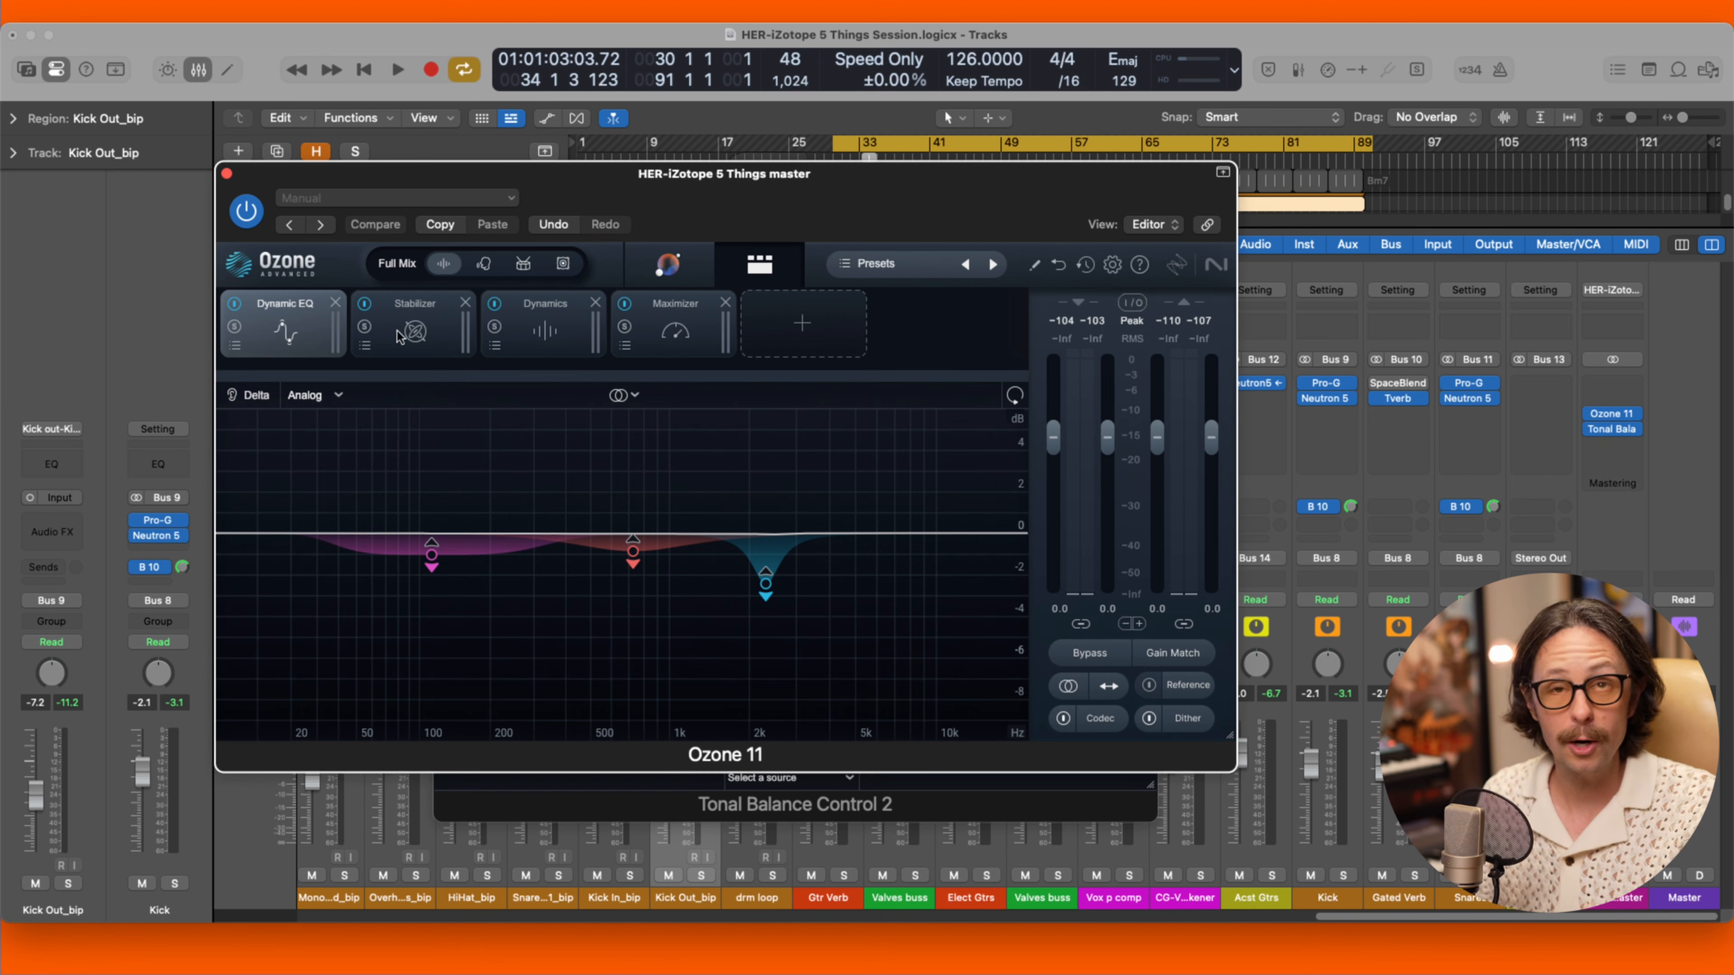
{"action": "left_click", "coordinate": [422, 331]}
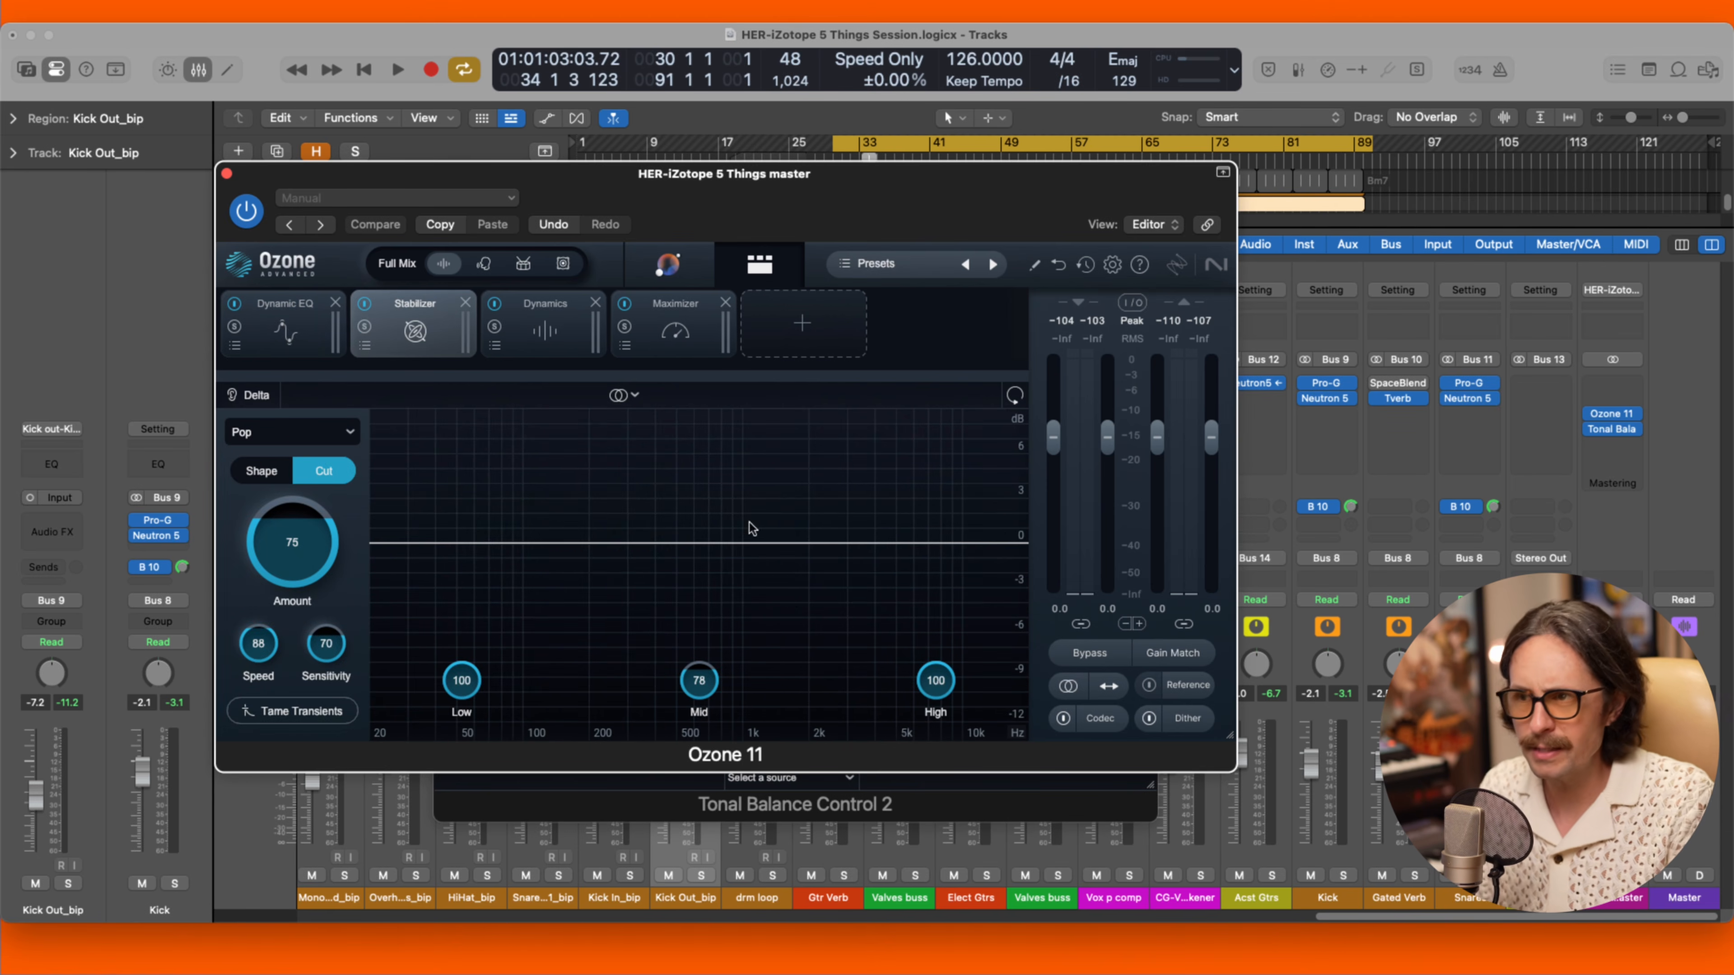
{"action": "left_click", "coordinate": [566, 334]}
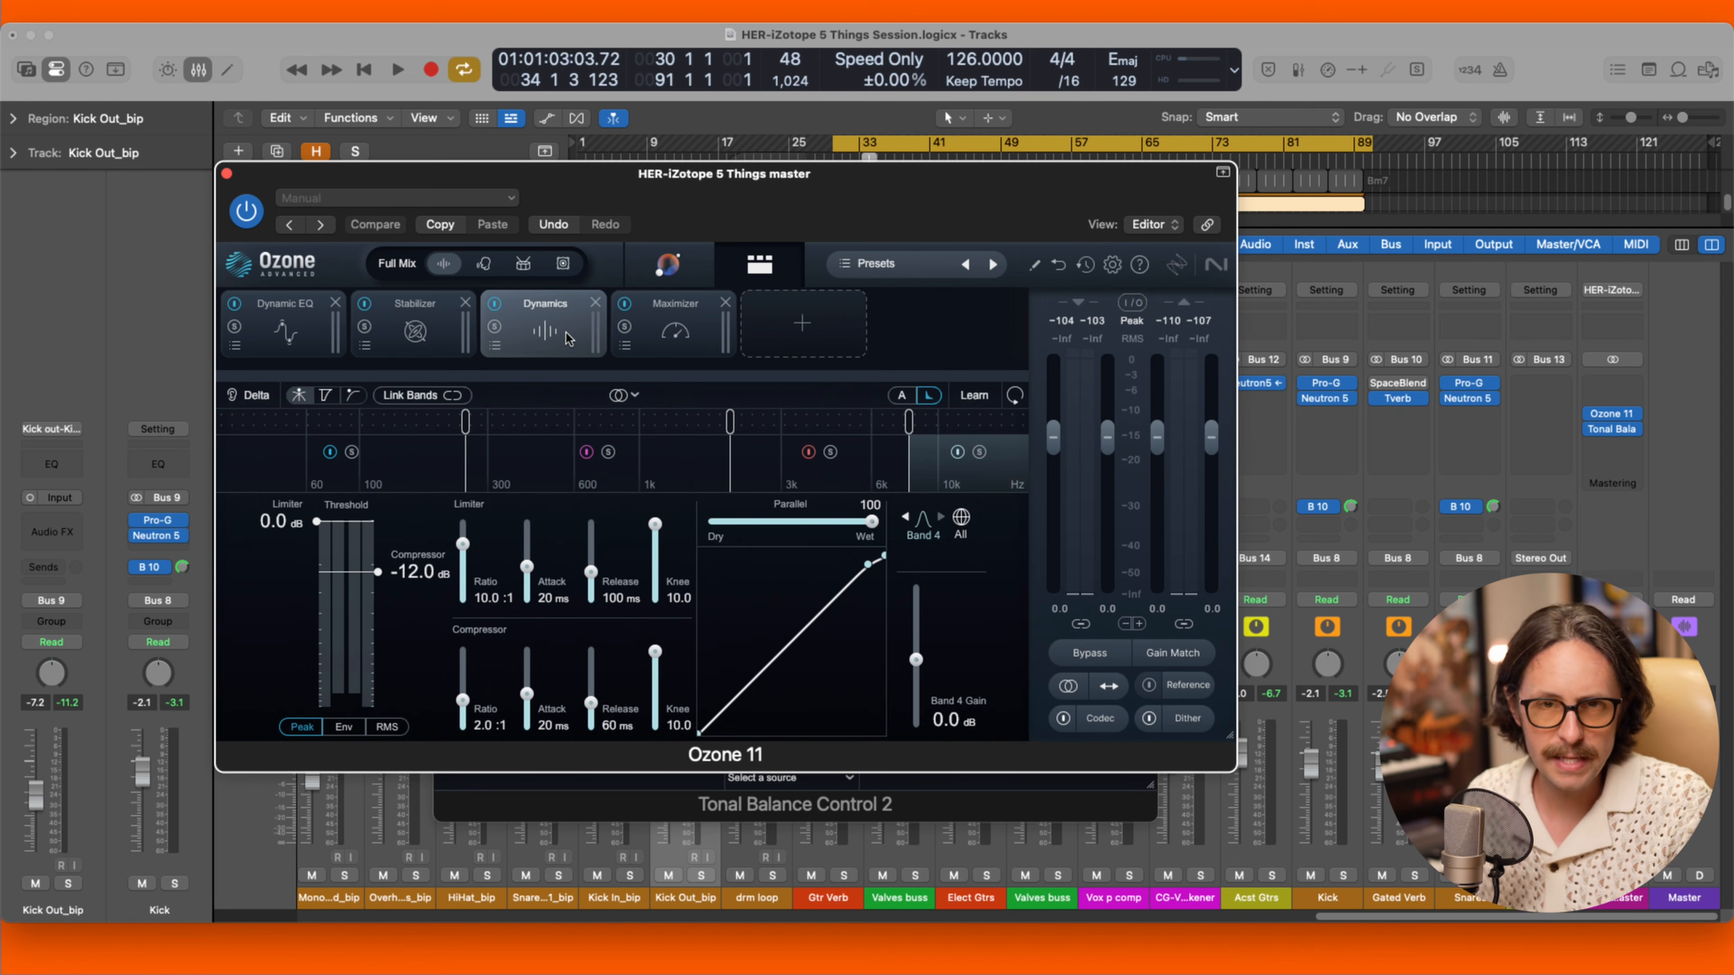
{"action": "left_click", "coordinate": [406, 462]}
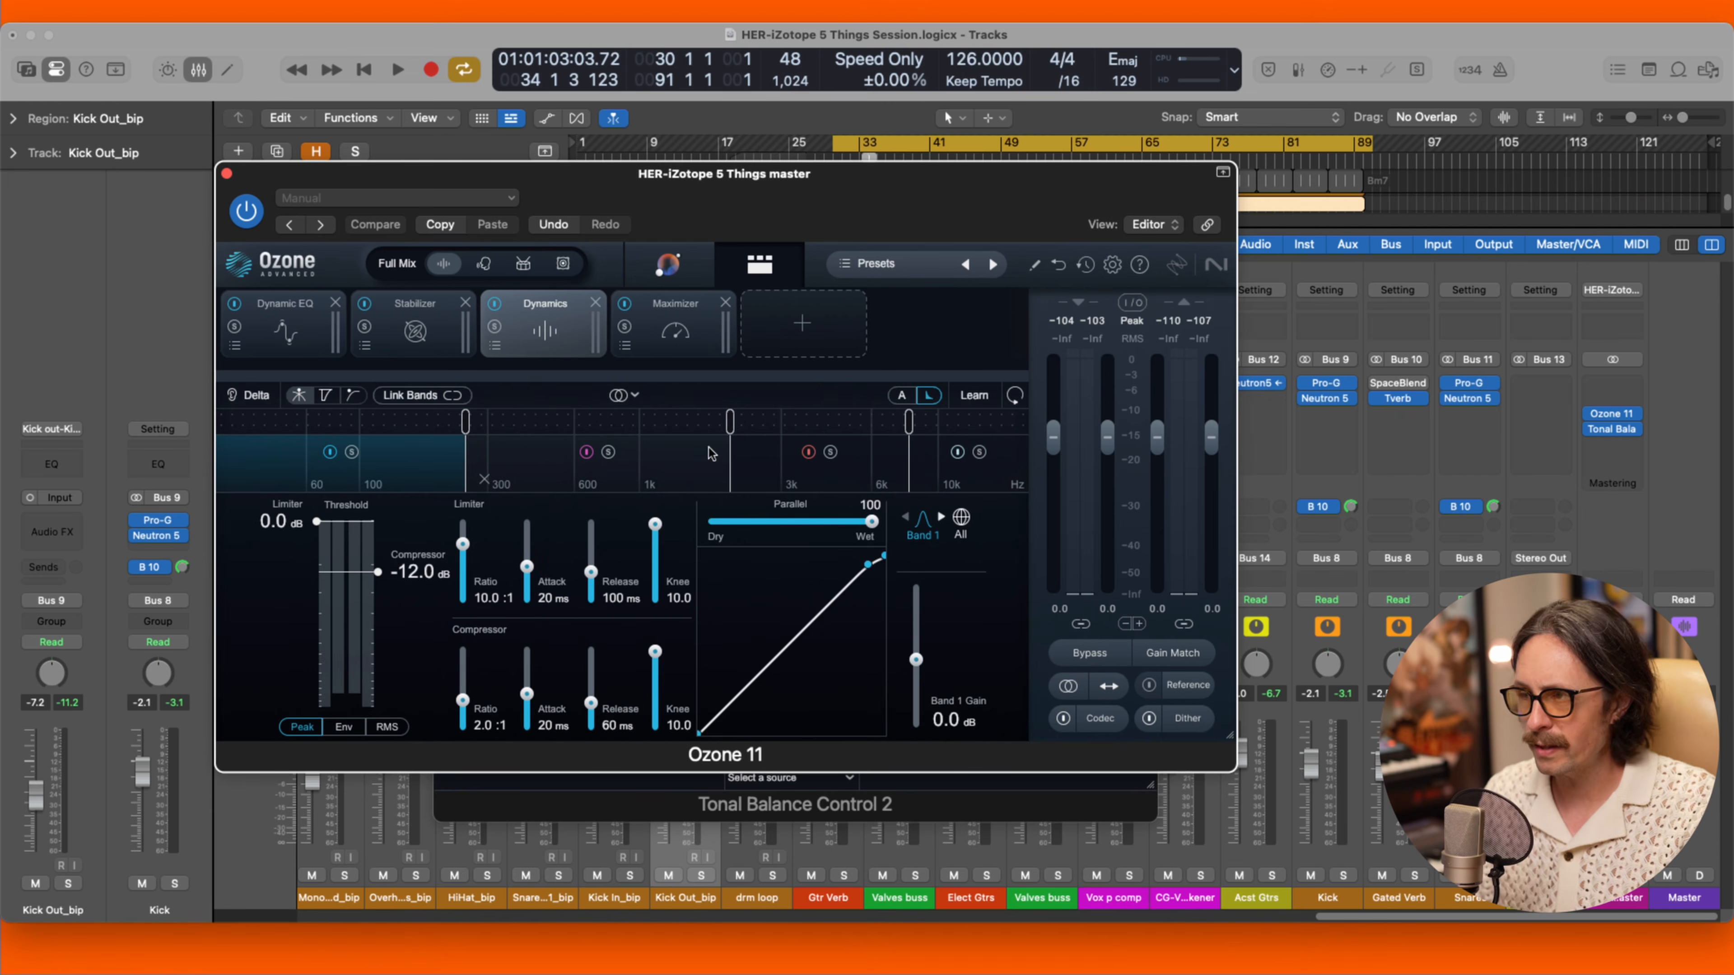
{"action": "left_click", "coordinate": [541, 459]}
{"action": "left_click", "coordinate": [774, 478]}
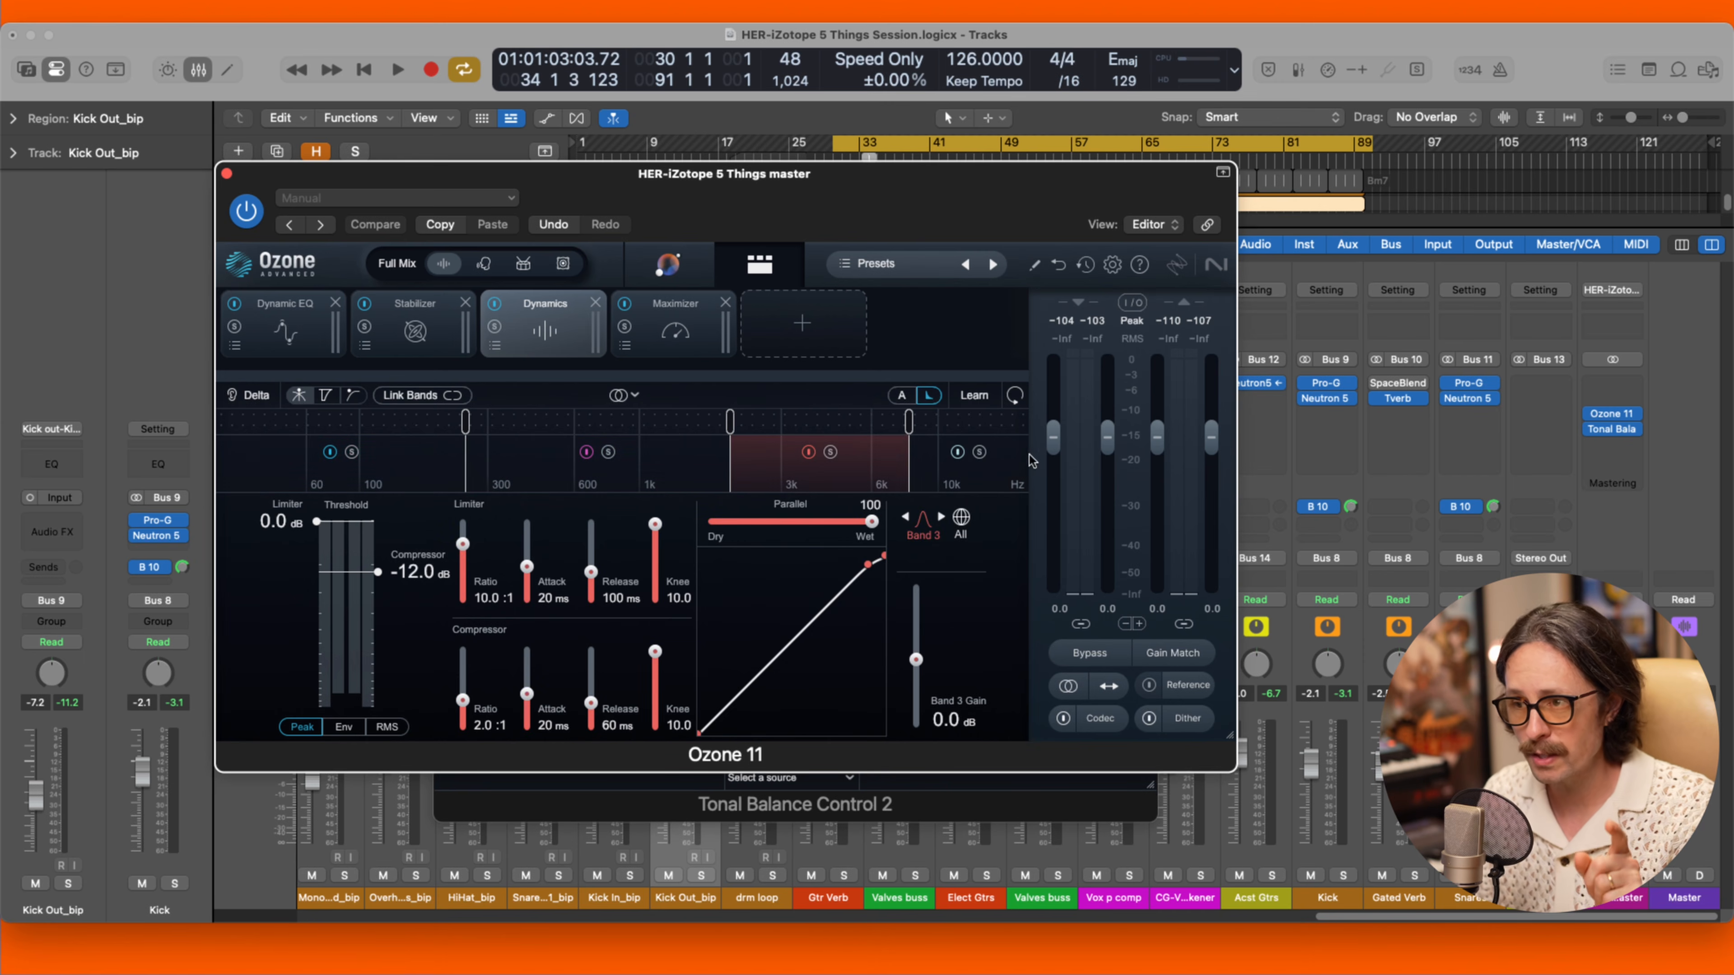
Open Tonal Balance Control 2 from the master channel, move its window over Ozone 11 and choose the Pop target.
{"action": "left_click", "coordinate": [1613, 432]}
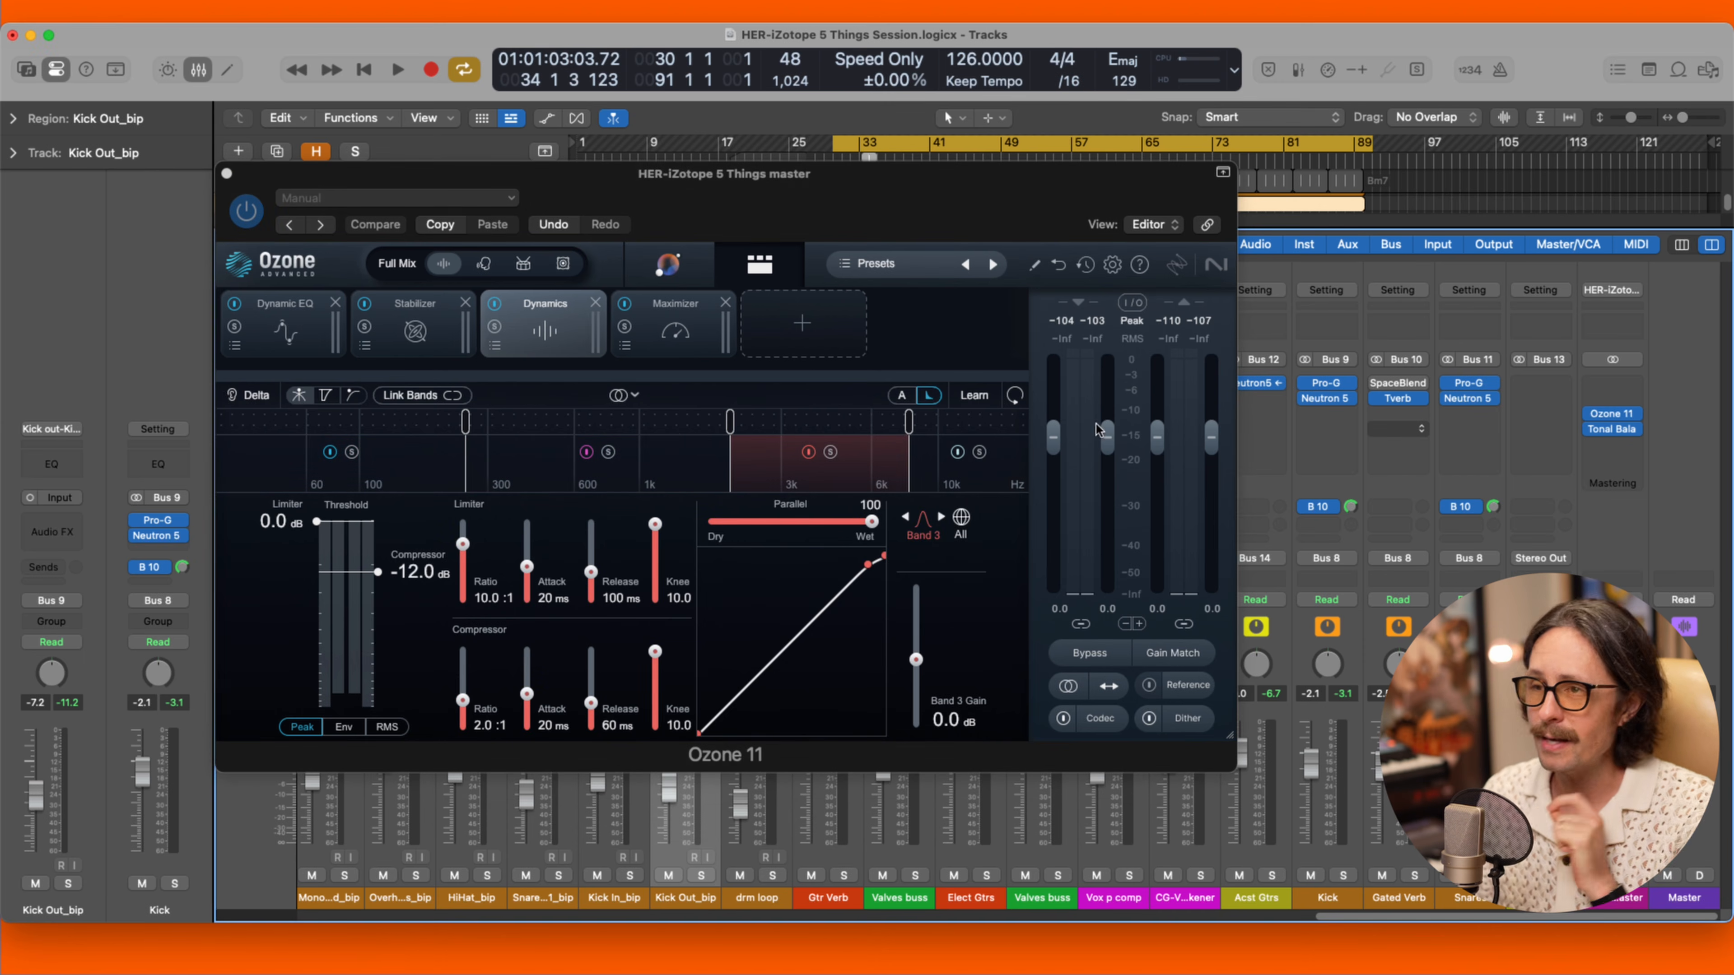
{"action": "left_click", "coordinate": [1613, 430]}
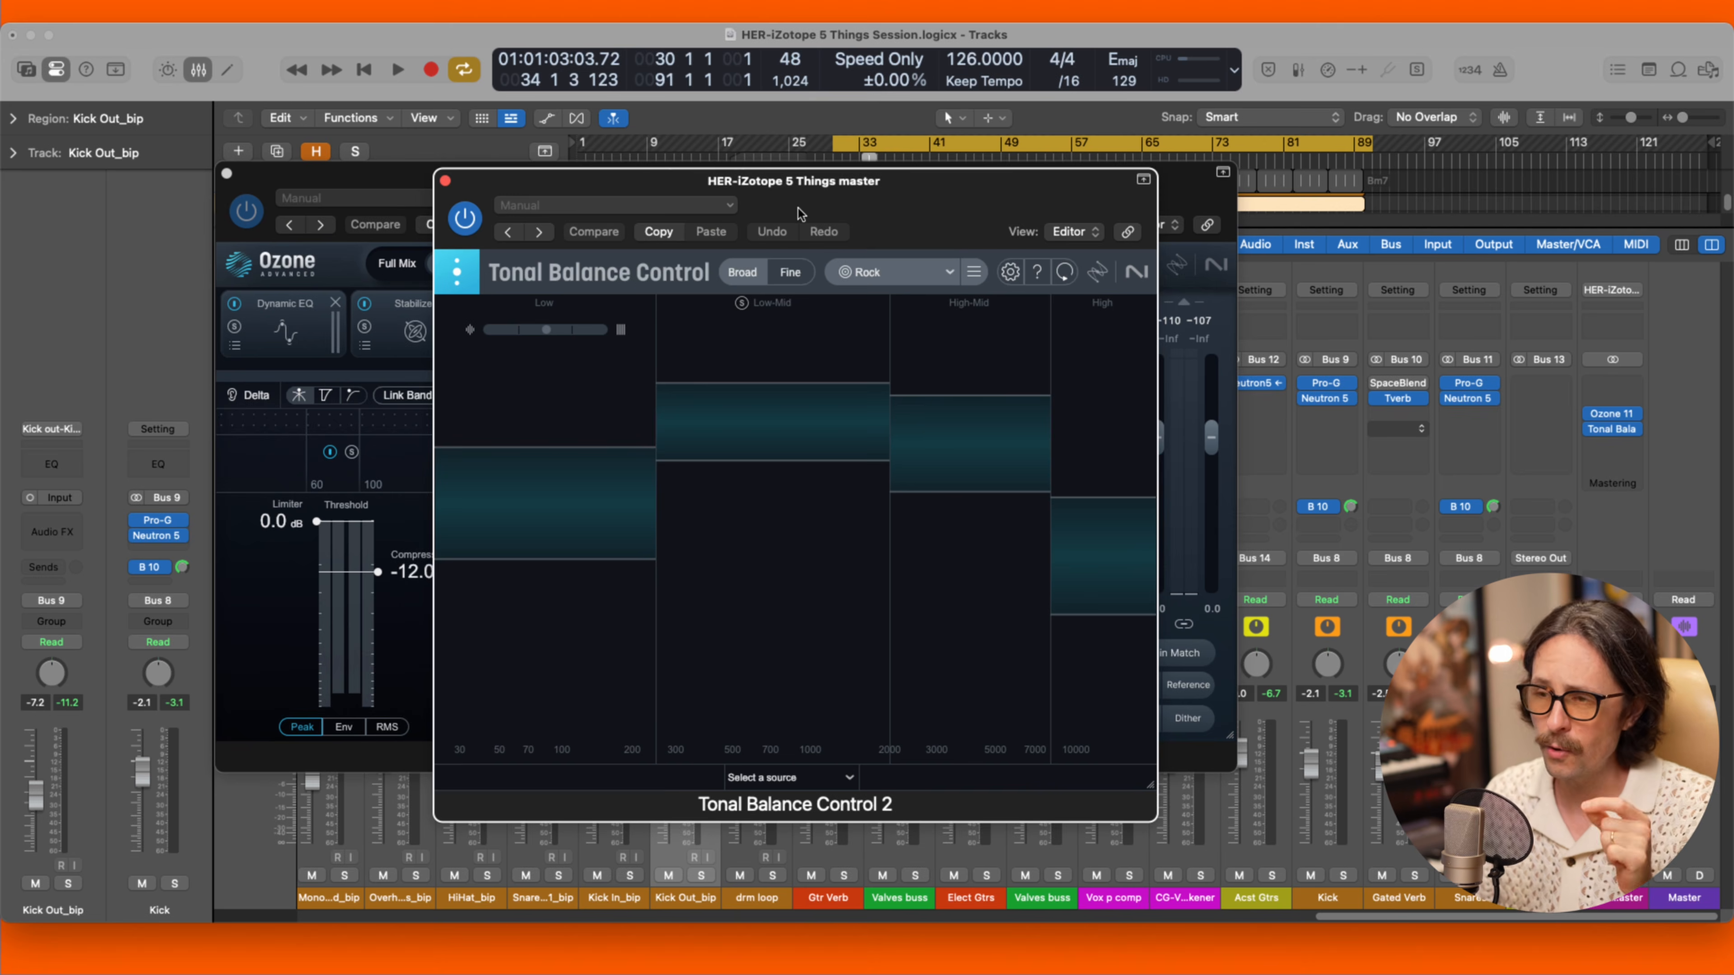
{"action": "left_click_drag", "start_coordinate": [850, 207], "coordinate": [745, 199]}
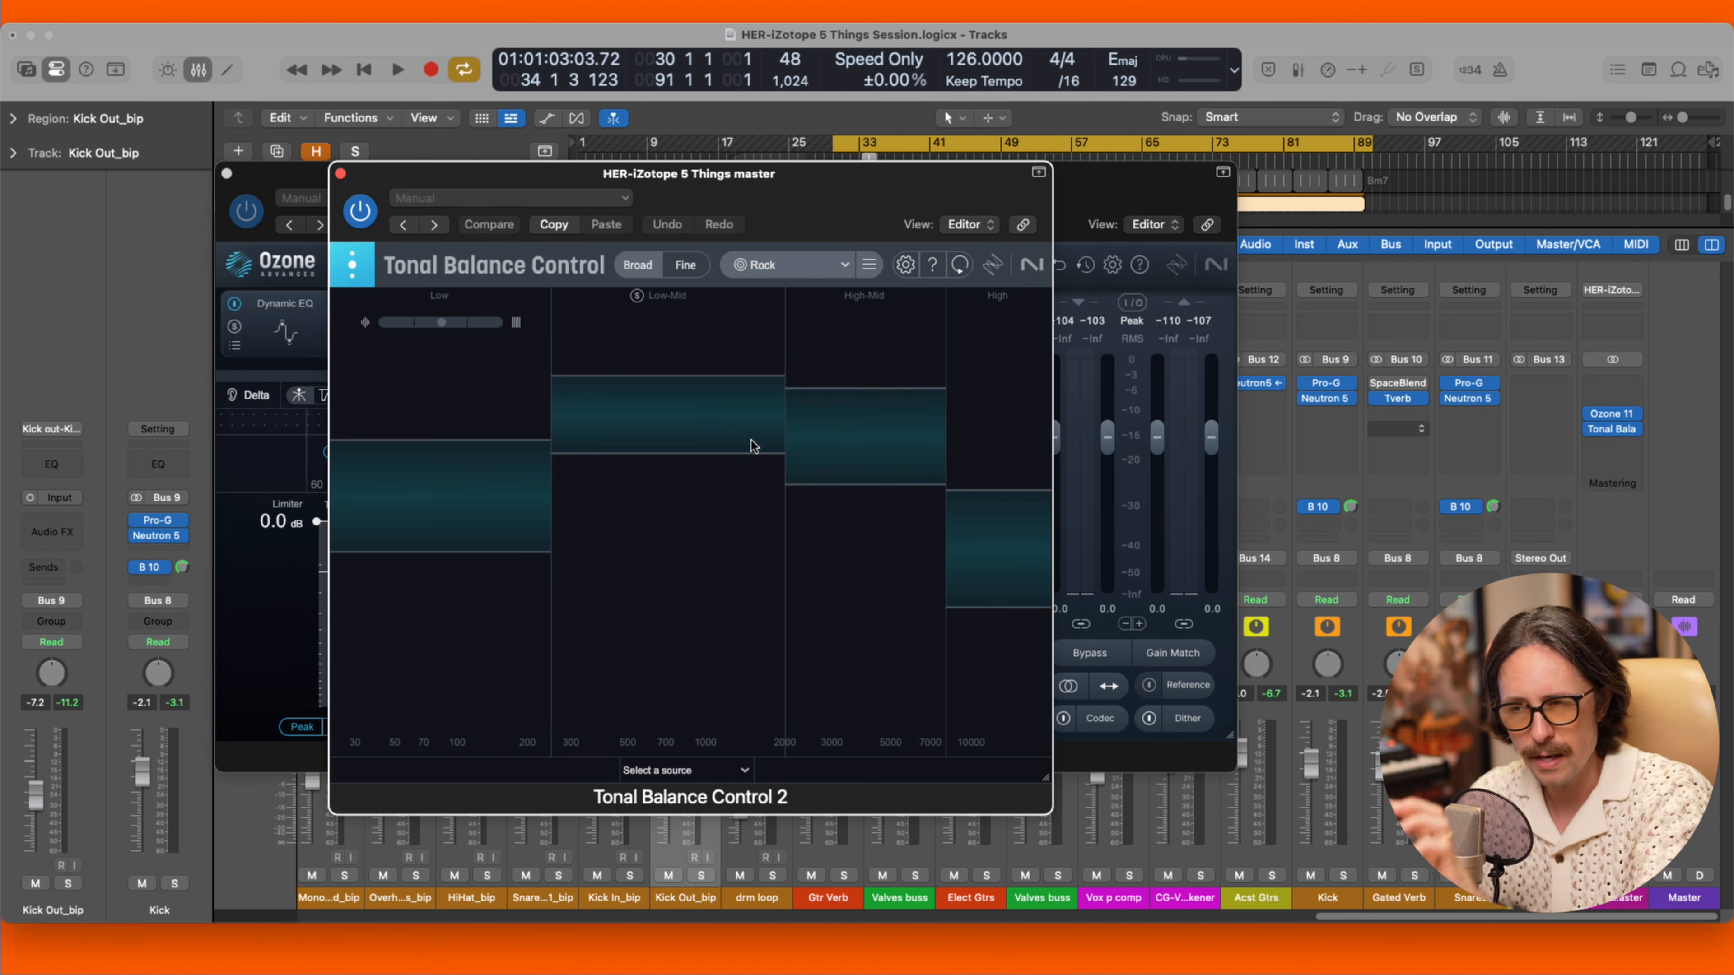
{"action": "left_click", "coordinate": [844, 267]}
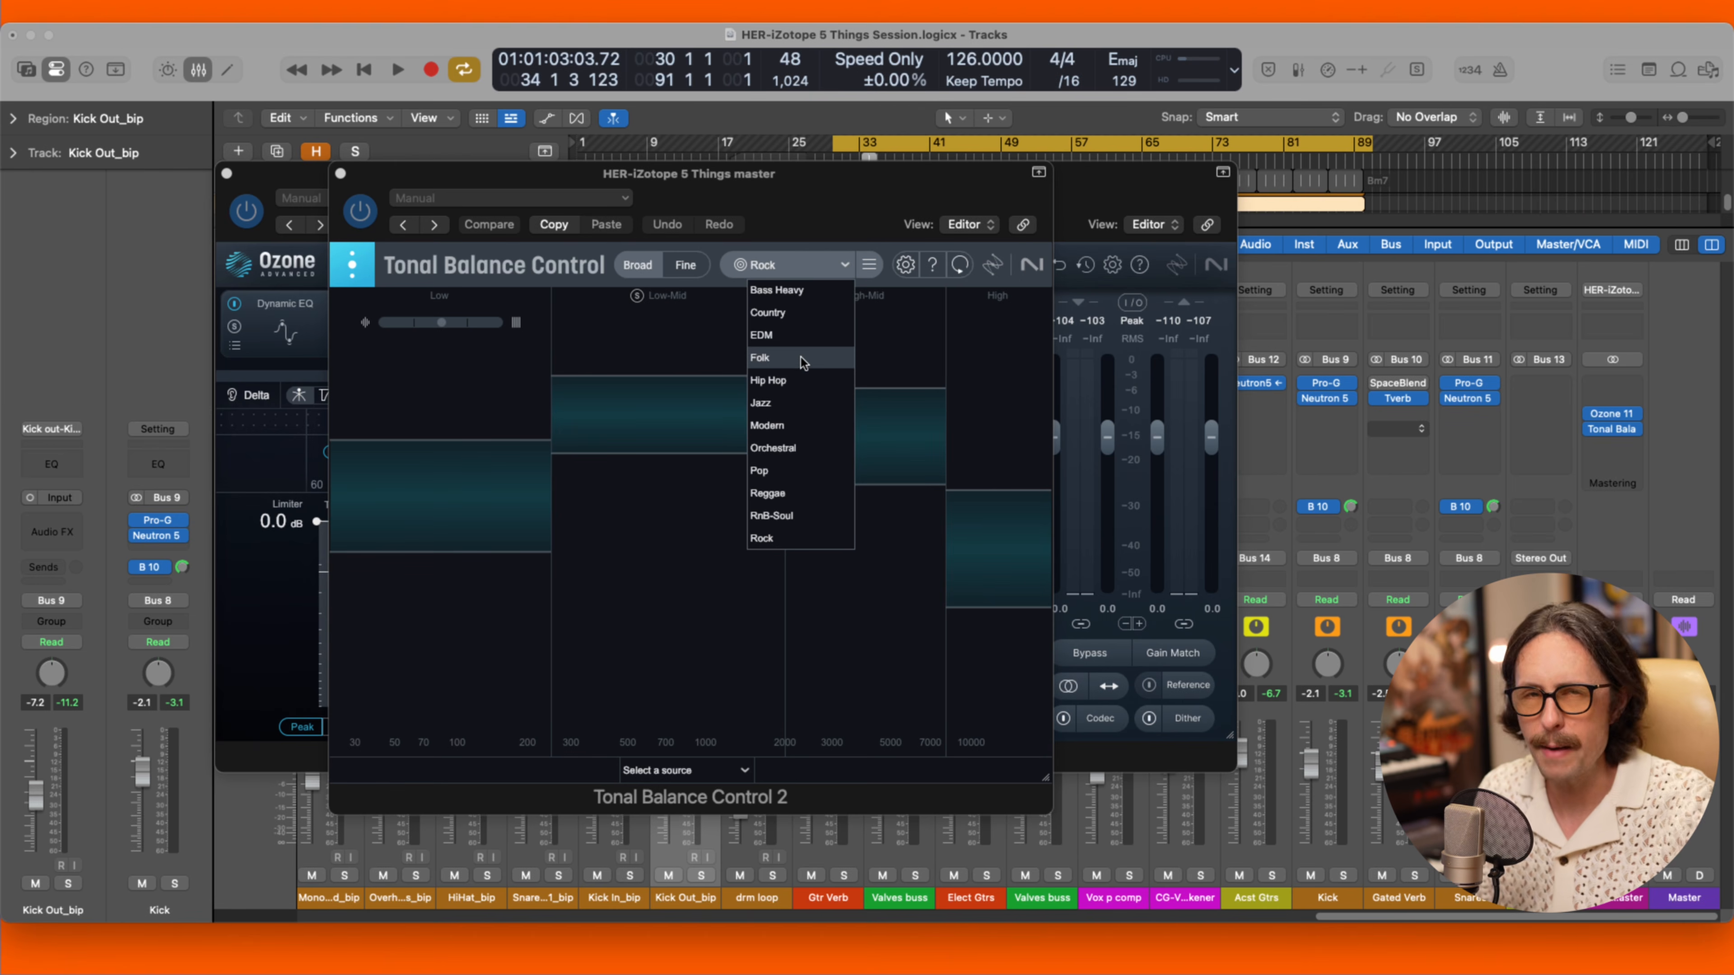
{"action": "left_click", "coordinate": [799, 471]}
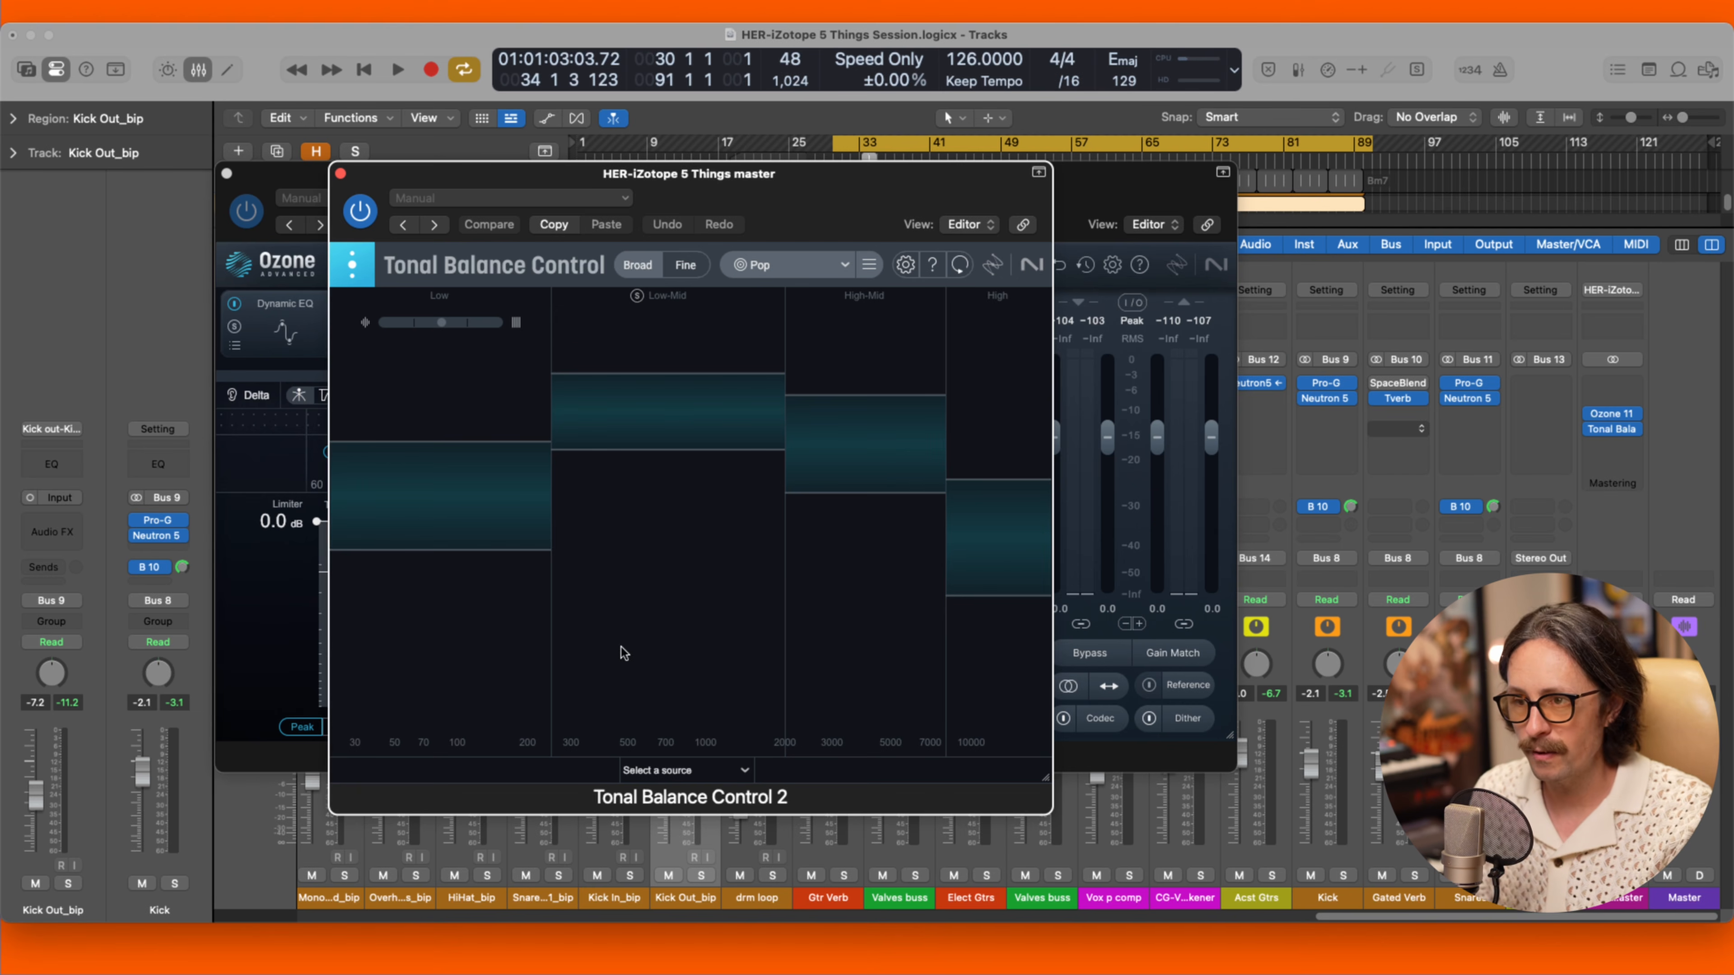
Inspect the Pop target in Tonal Balance Control 2's Fine view and return to the Broad view.
{"action": "left_click", "coordinate": [1064, 220]}
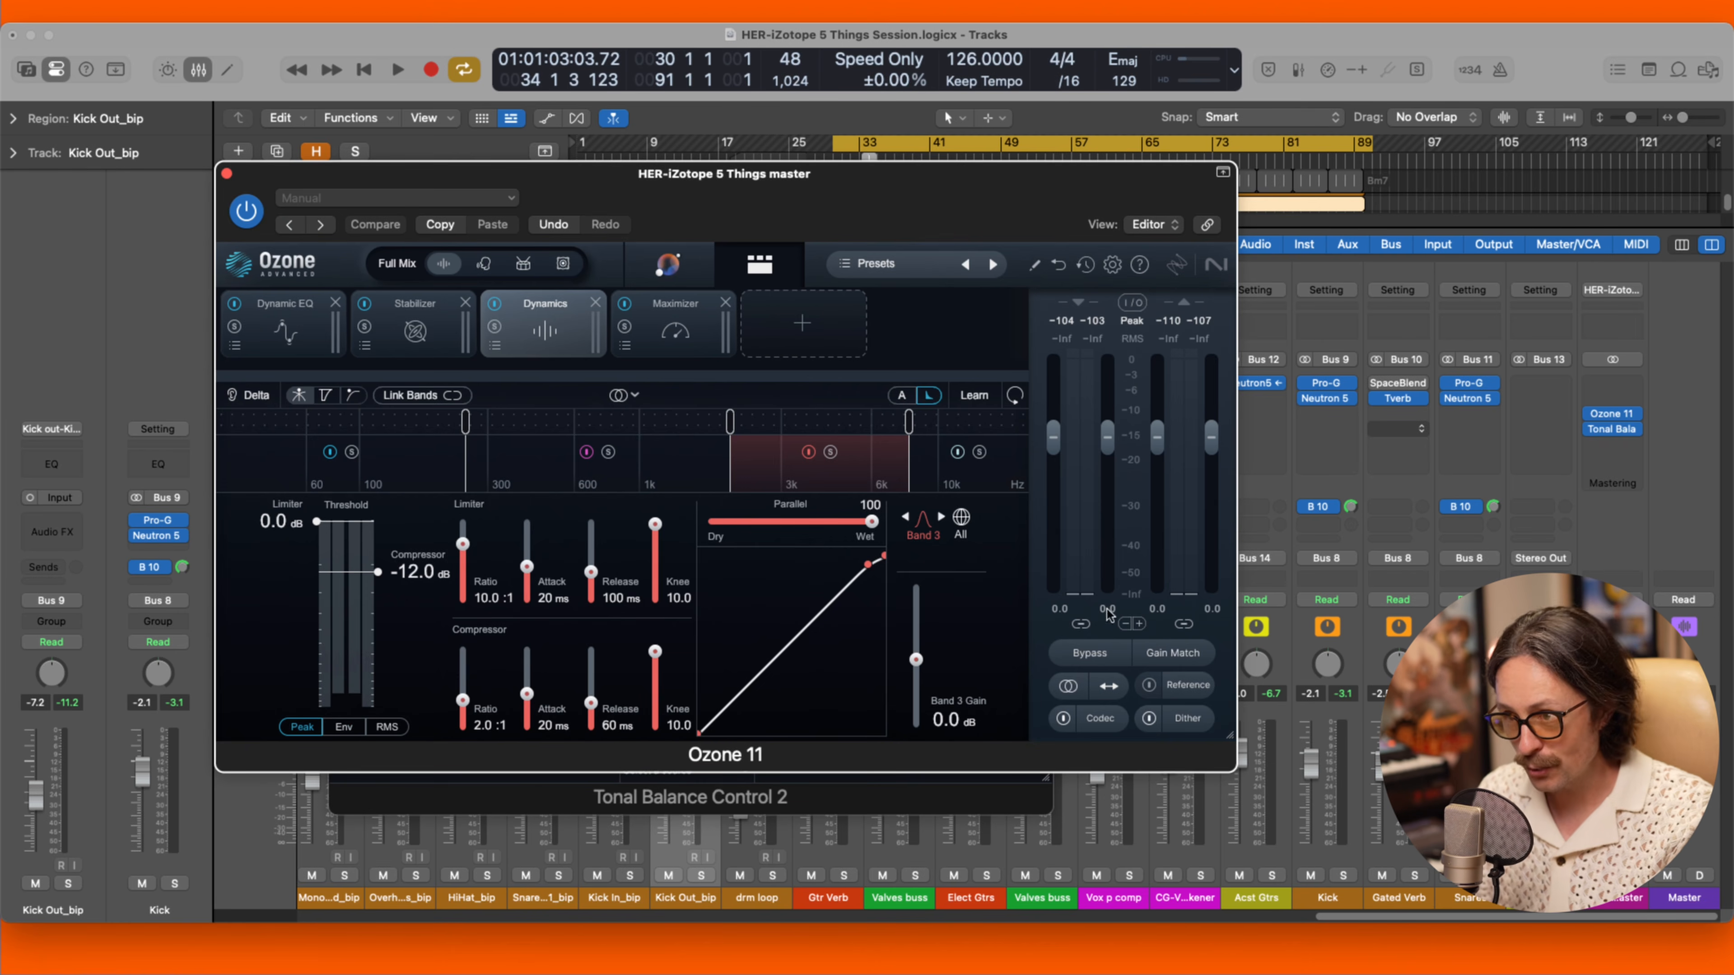
{"action": "left_click", "coordinate": [912, 794]}
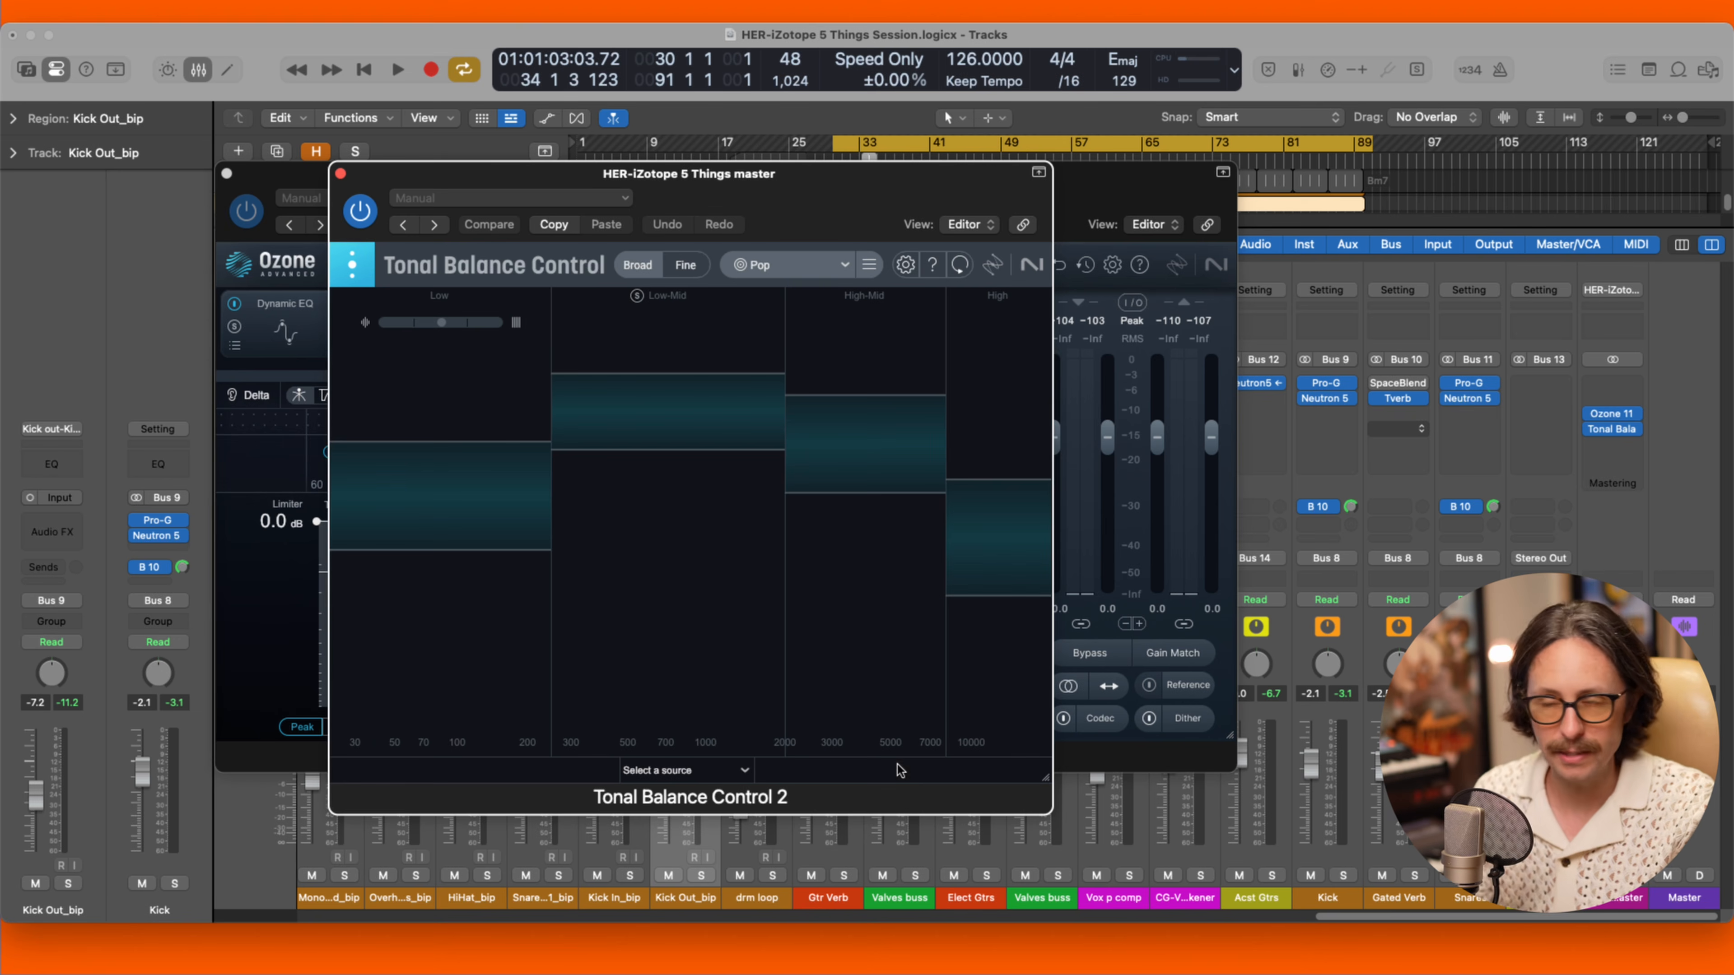
{"action": "left_click", "coordinate": [686, 266]}
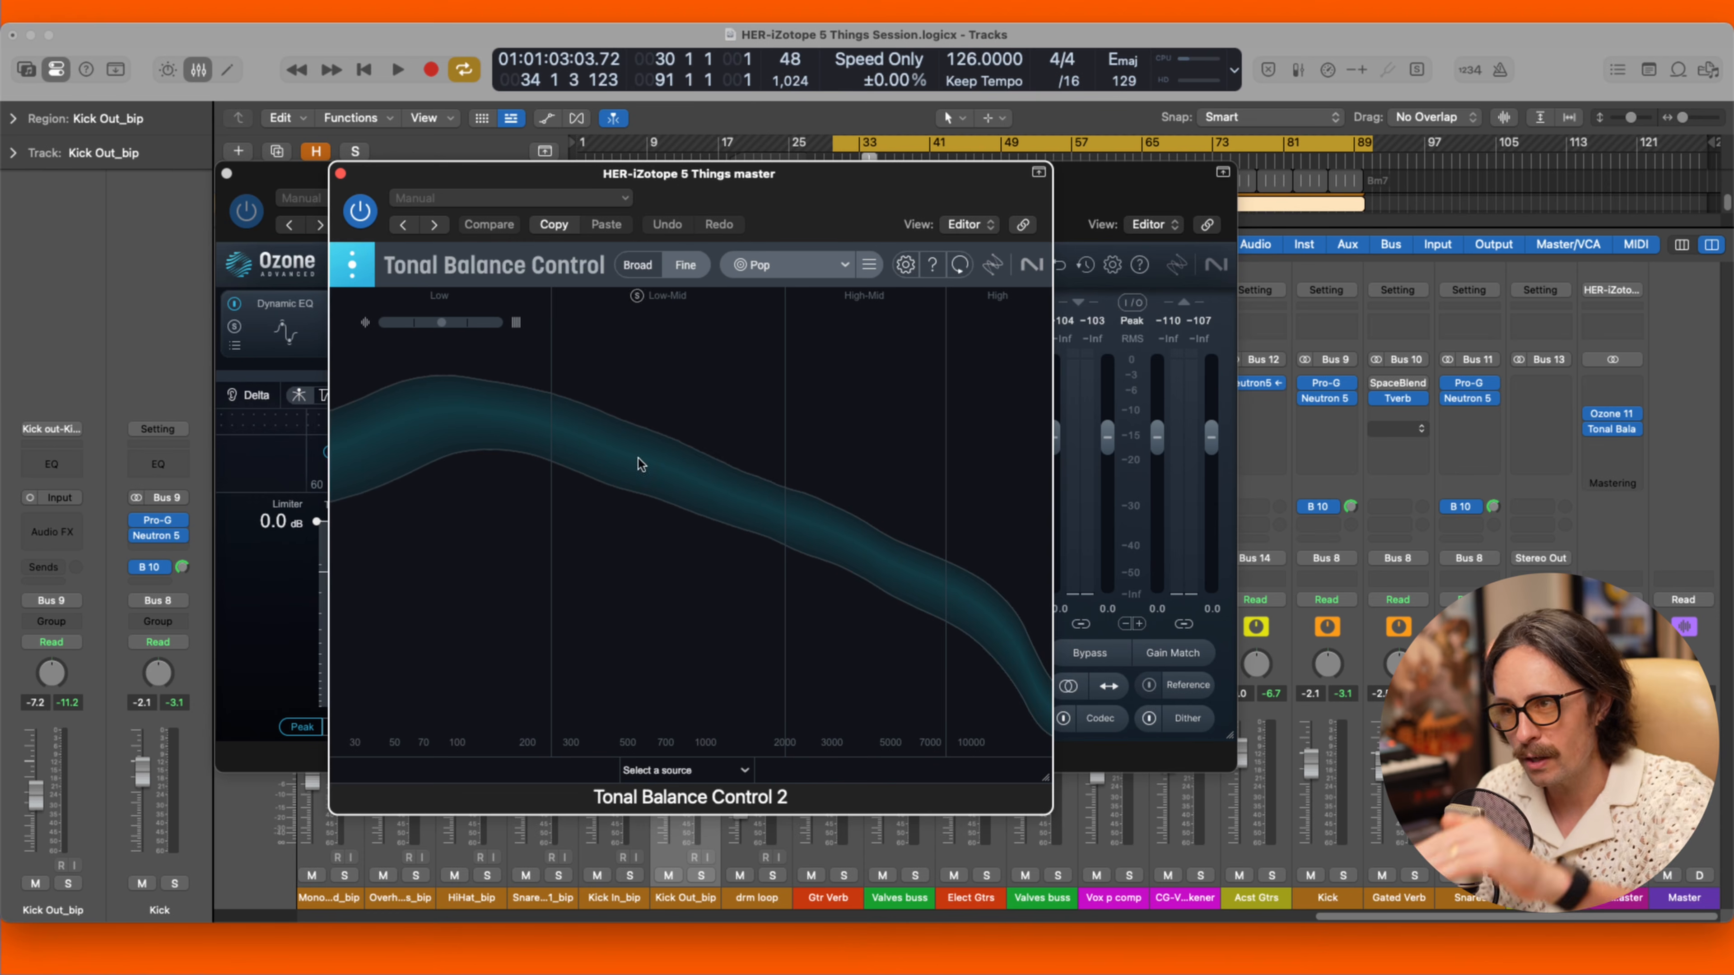
{"action": "left_click", "coordinate": [647, 263]}
{"action": "left_click", "coordinate": [1234, 181]}
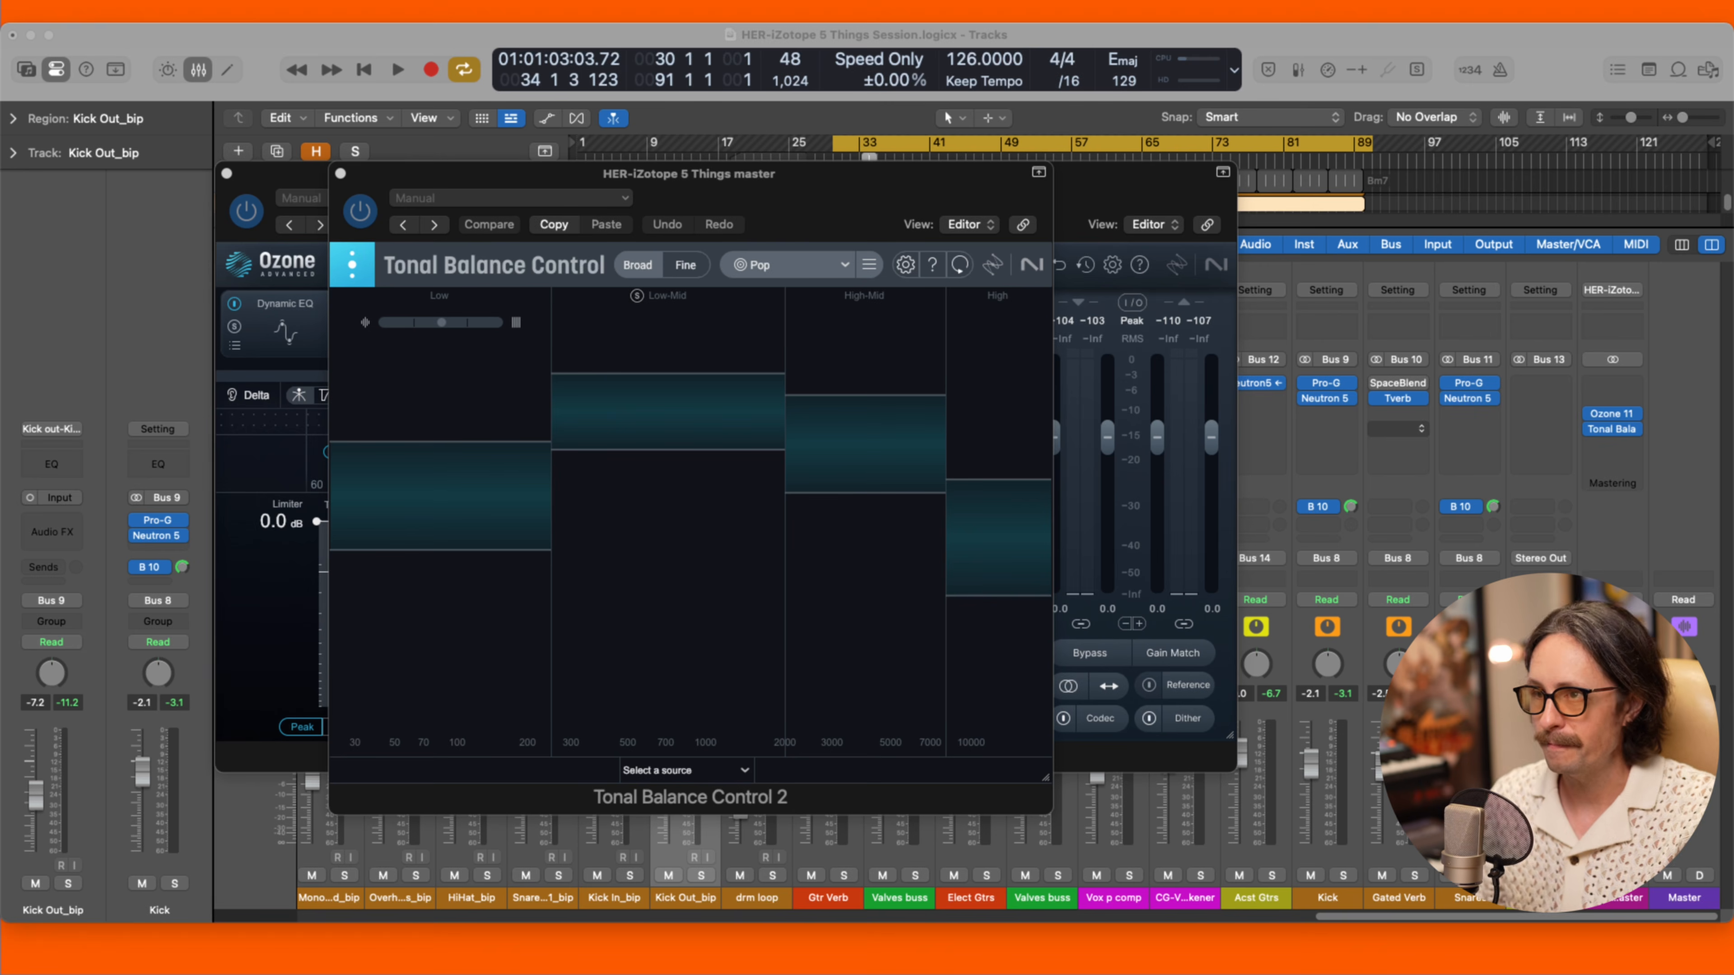
Play the mix and check its tonal balance against the Pop target in both Fine and Broad views, ending in Broad.
{"action": "key", "text": "space"}
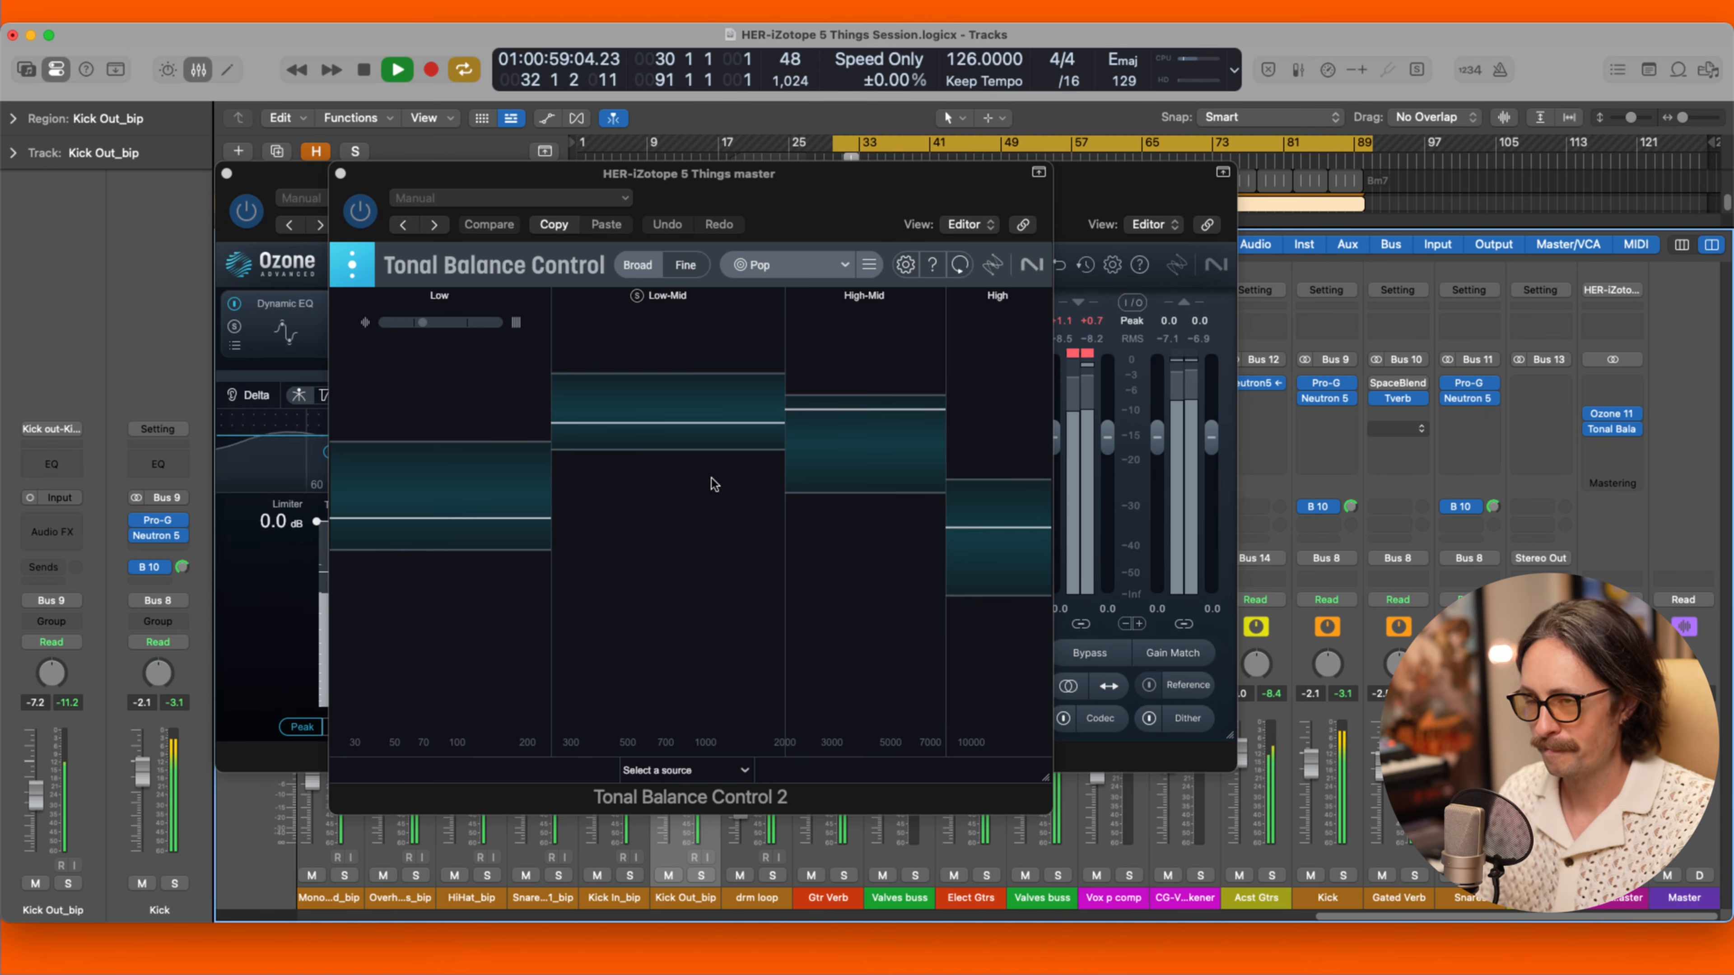
{"action": "left_click", "coordinate": [686, 265]}
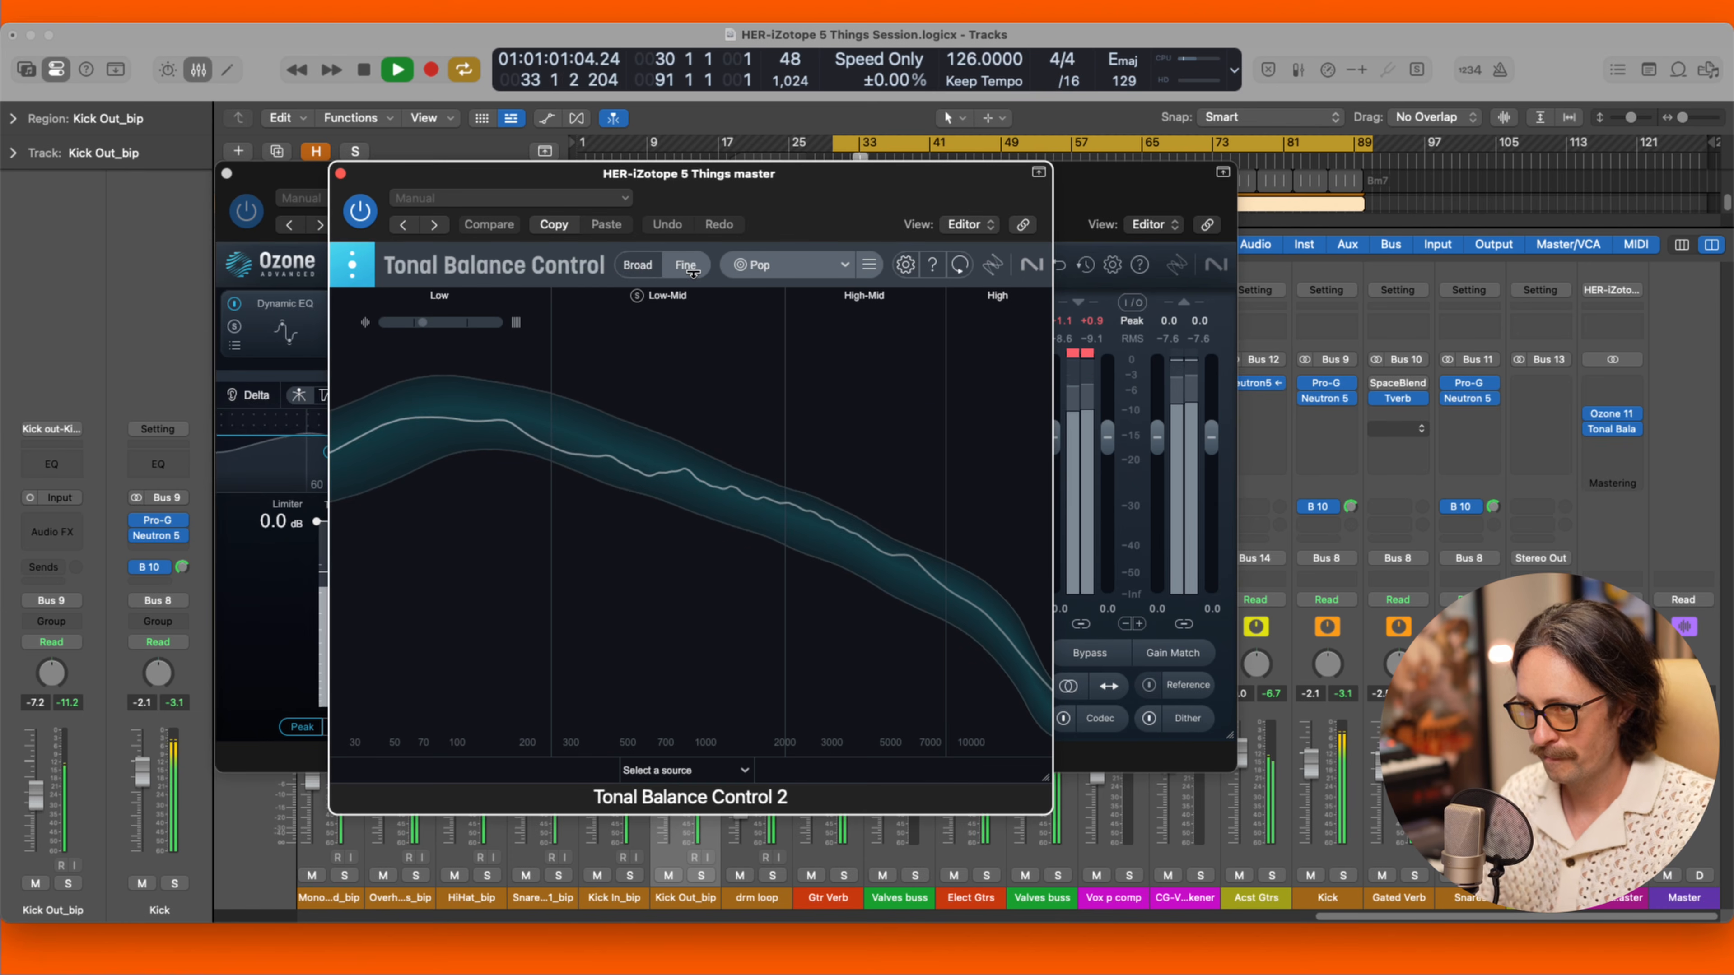
{"action": "left_click", "coordinate": [637, 265]}
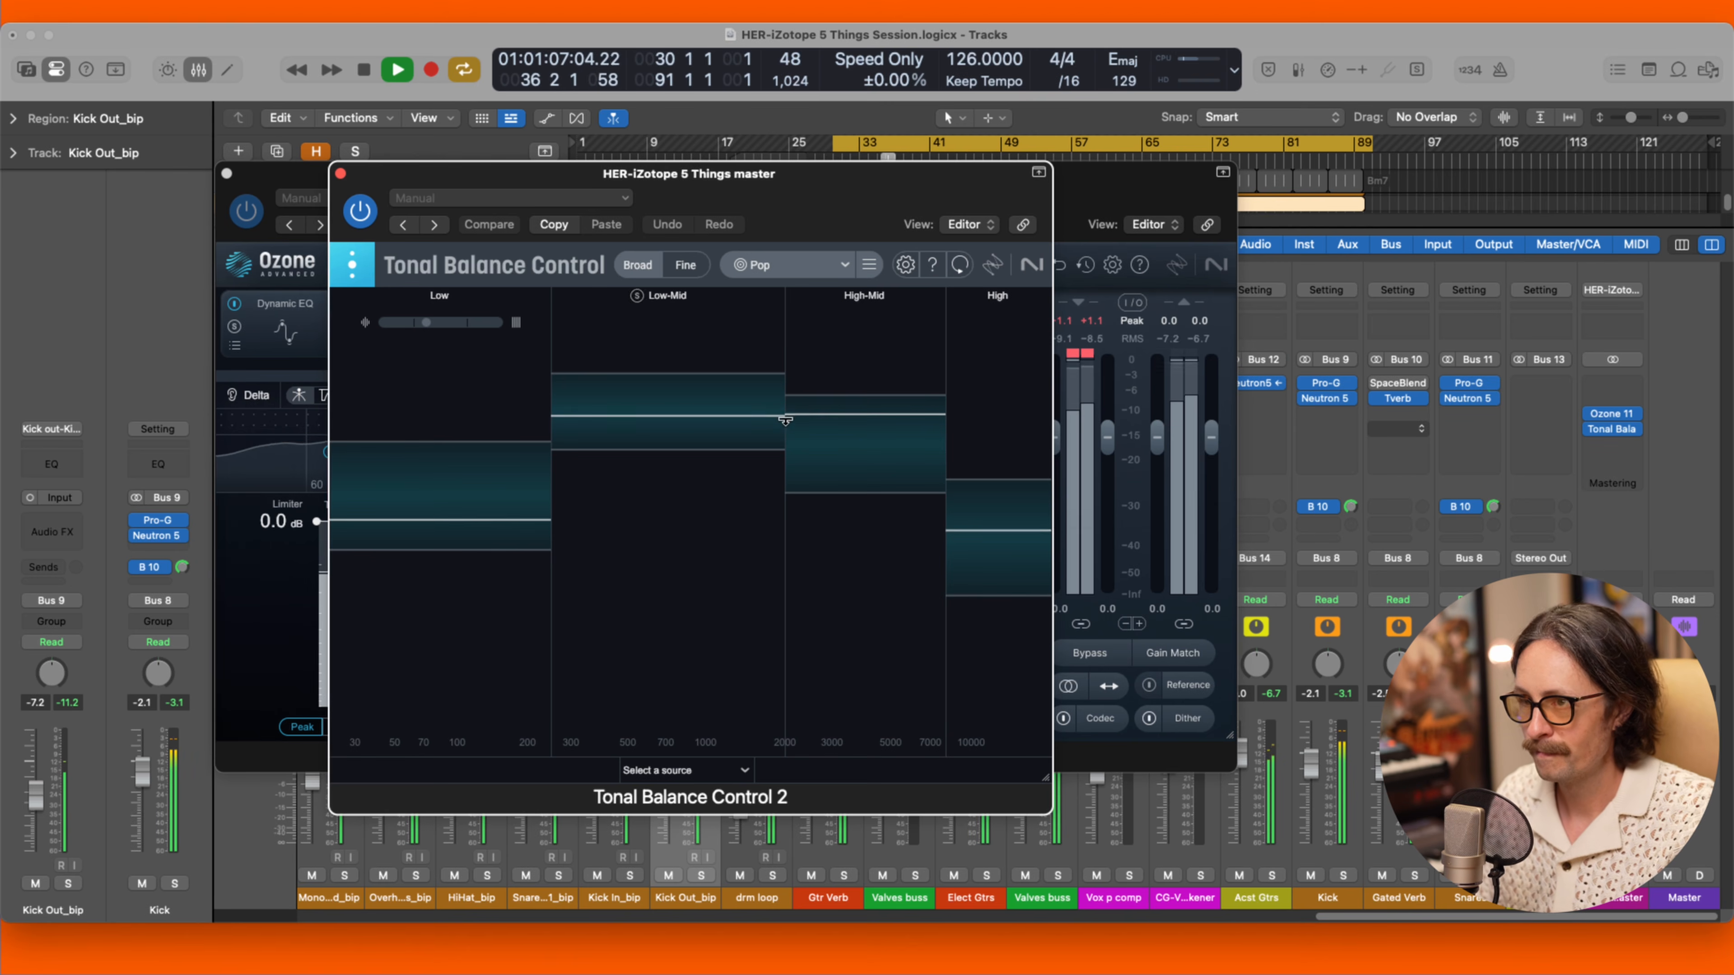
{"action": "key", "text": "space"}
{"action": "key", "text": "super+Tab"}
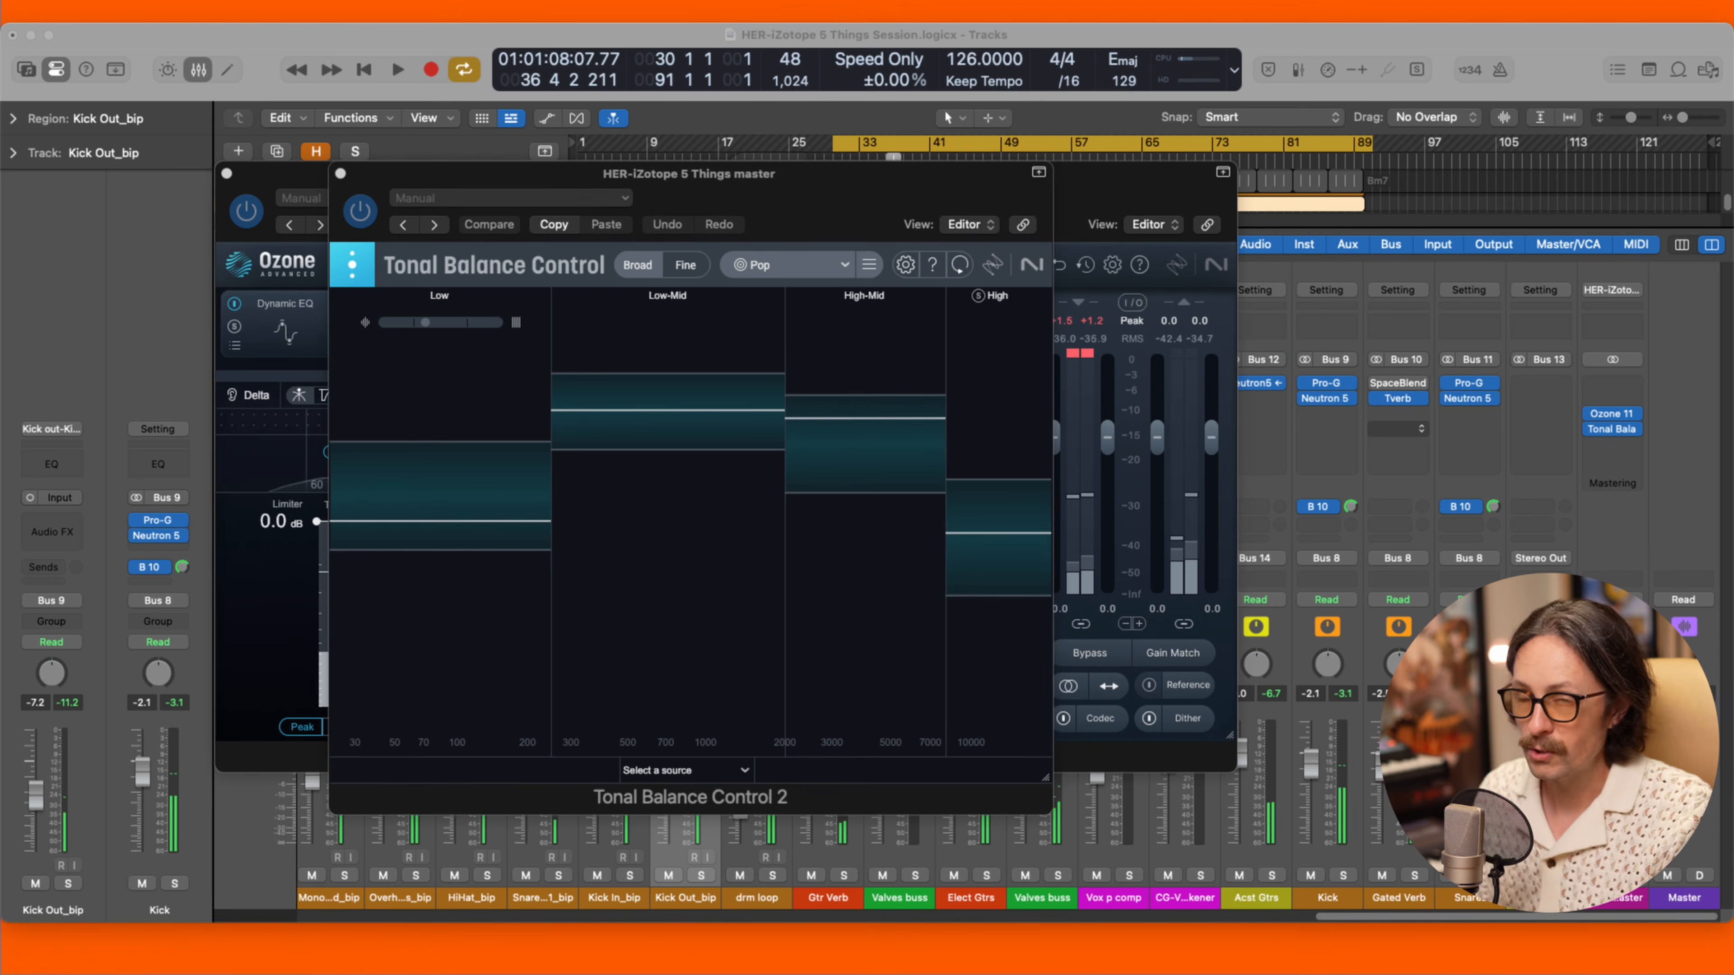
{"action": "key", "text": "super+Tab"}
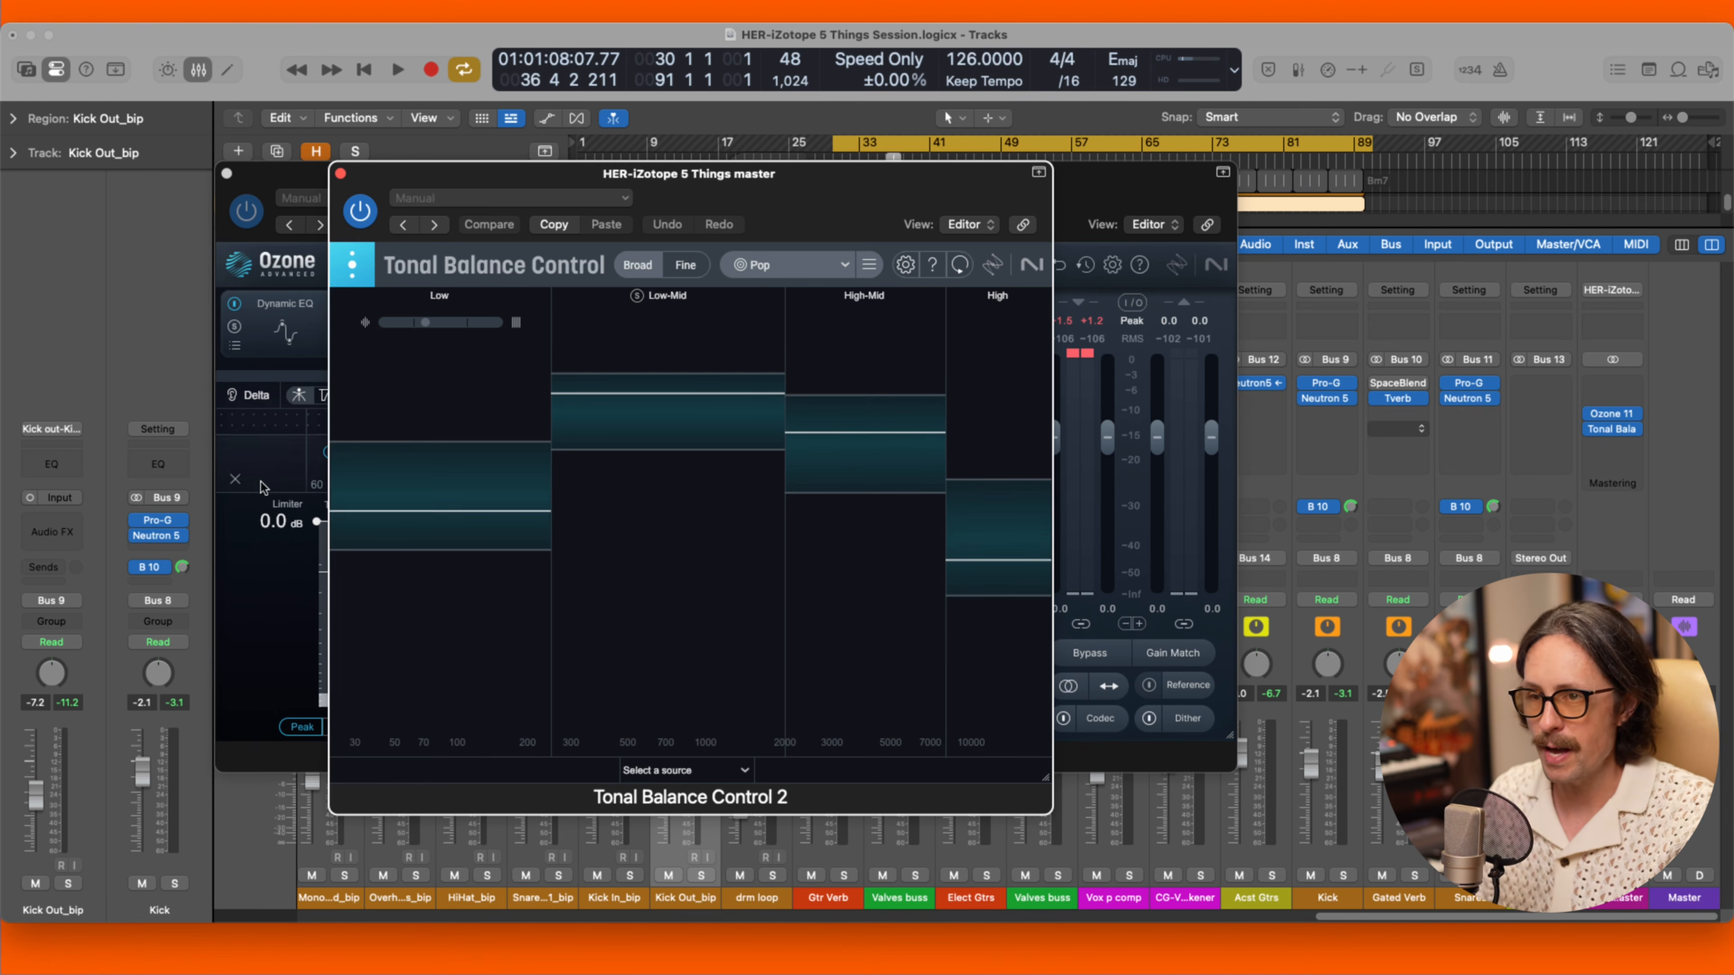
Set the limiter threshold of Ozone's Dynamics band 3 to -1.4 dB and place Ozone 11 and Tonal Balance Control 2 side by side.
{"action": "left_click", "coordinate": [271, 432]}
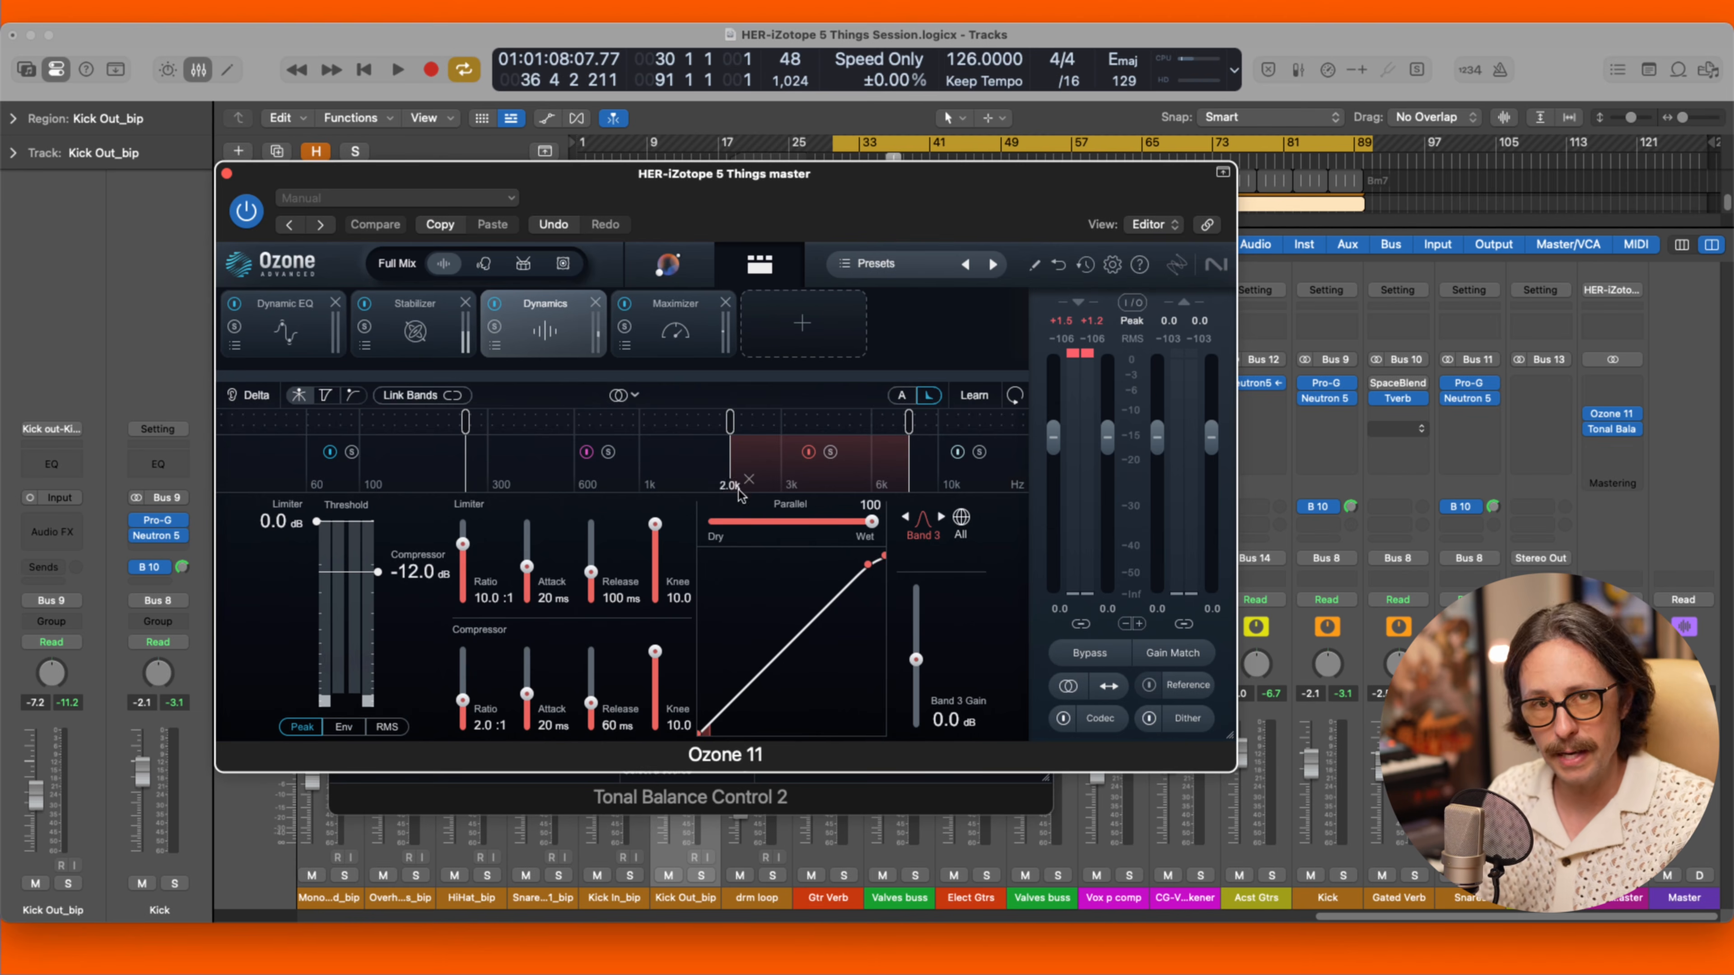
{"action": "left_click_drag", "start_coordinate": [323, 528], "coordinate": [323, 533]}
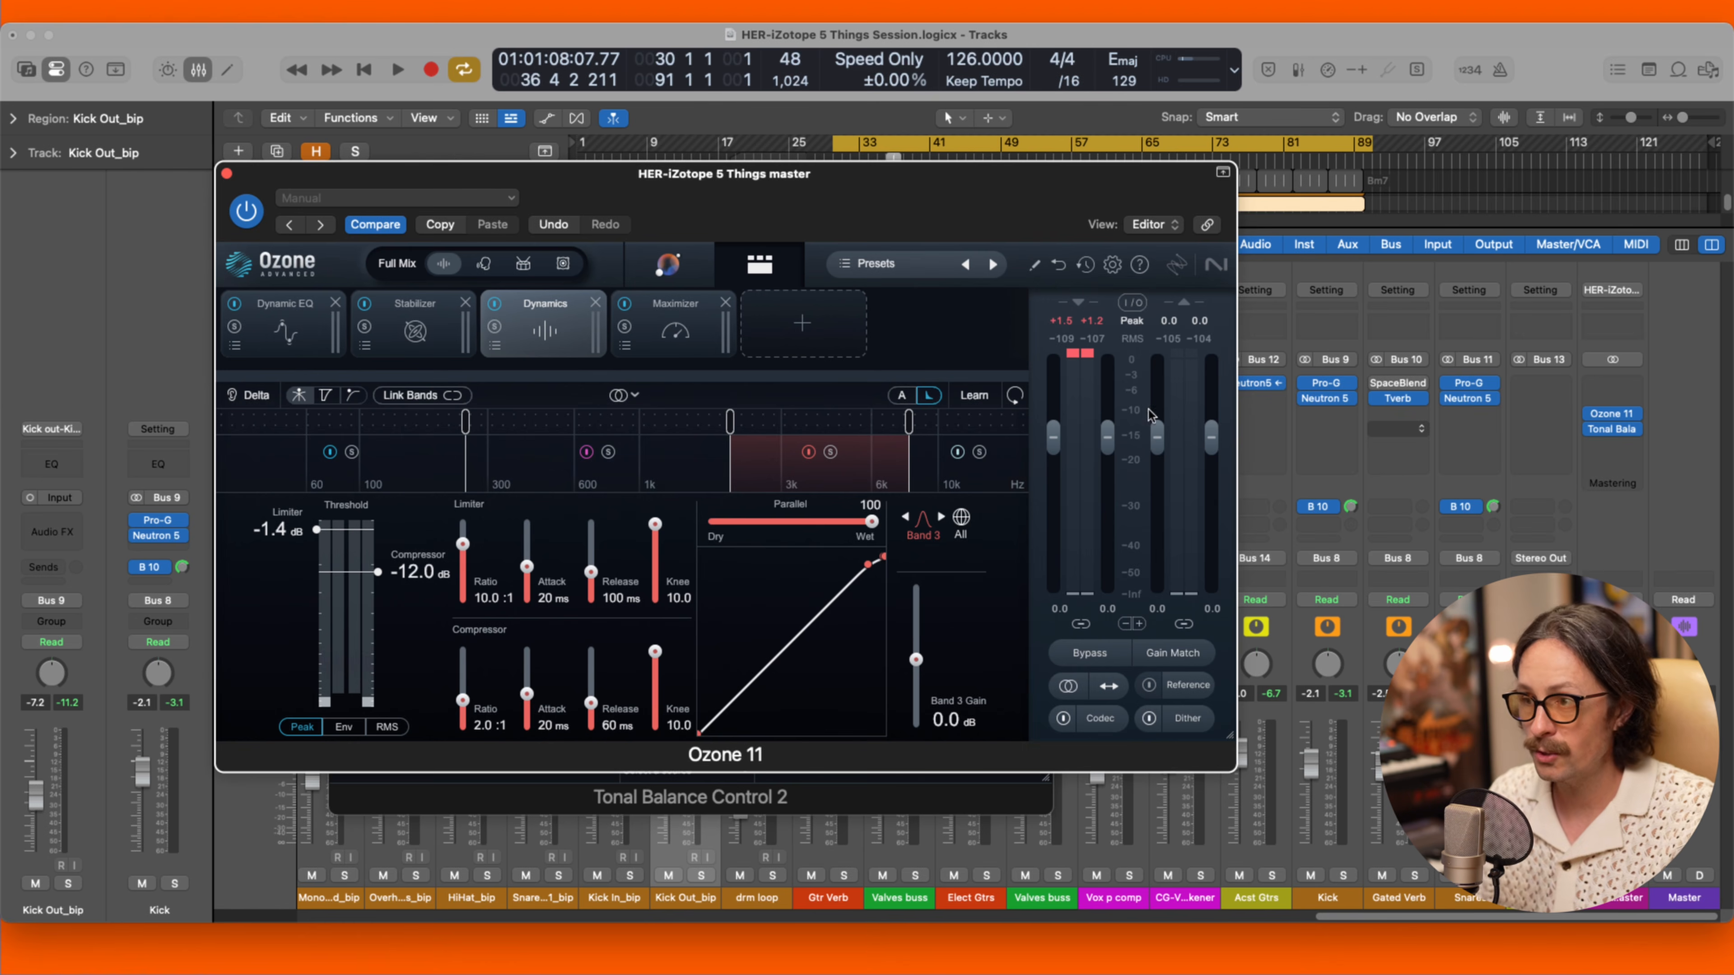
{"action": "left_click", "coordinate": [1623, 436]}
{"action": "left_click_drag", "start_coordinate": [719, 201], "coordinate": [1310, 193]}
{"action": "left_click", "coordinate": [632, 193]}
{"action": "left_click_drag", "start_coordinate": [633, 193], "coordinate": [639, 203]}
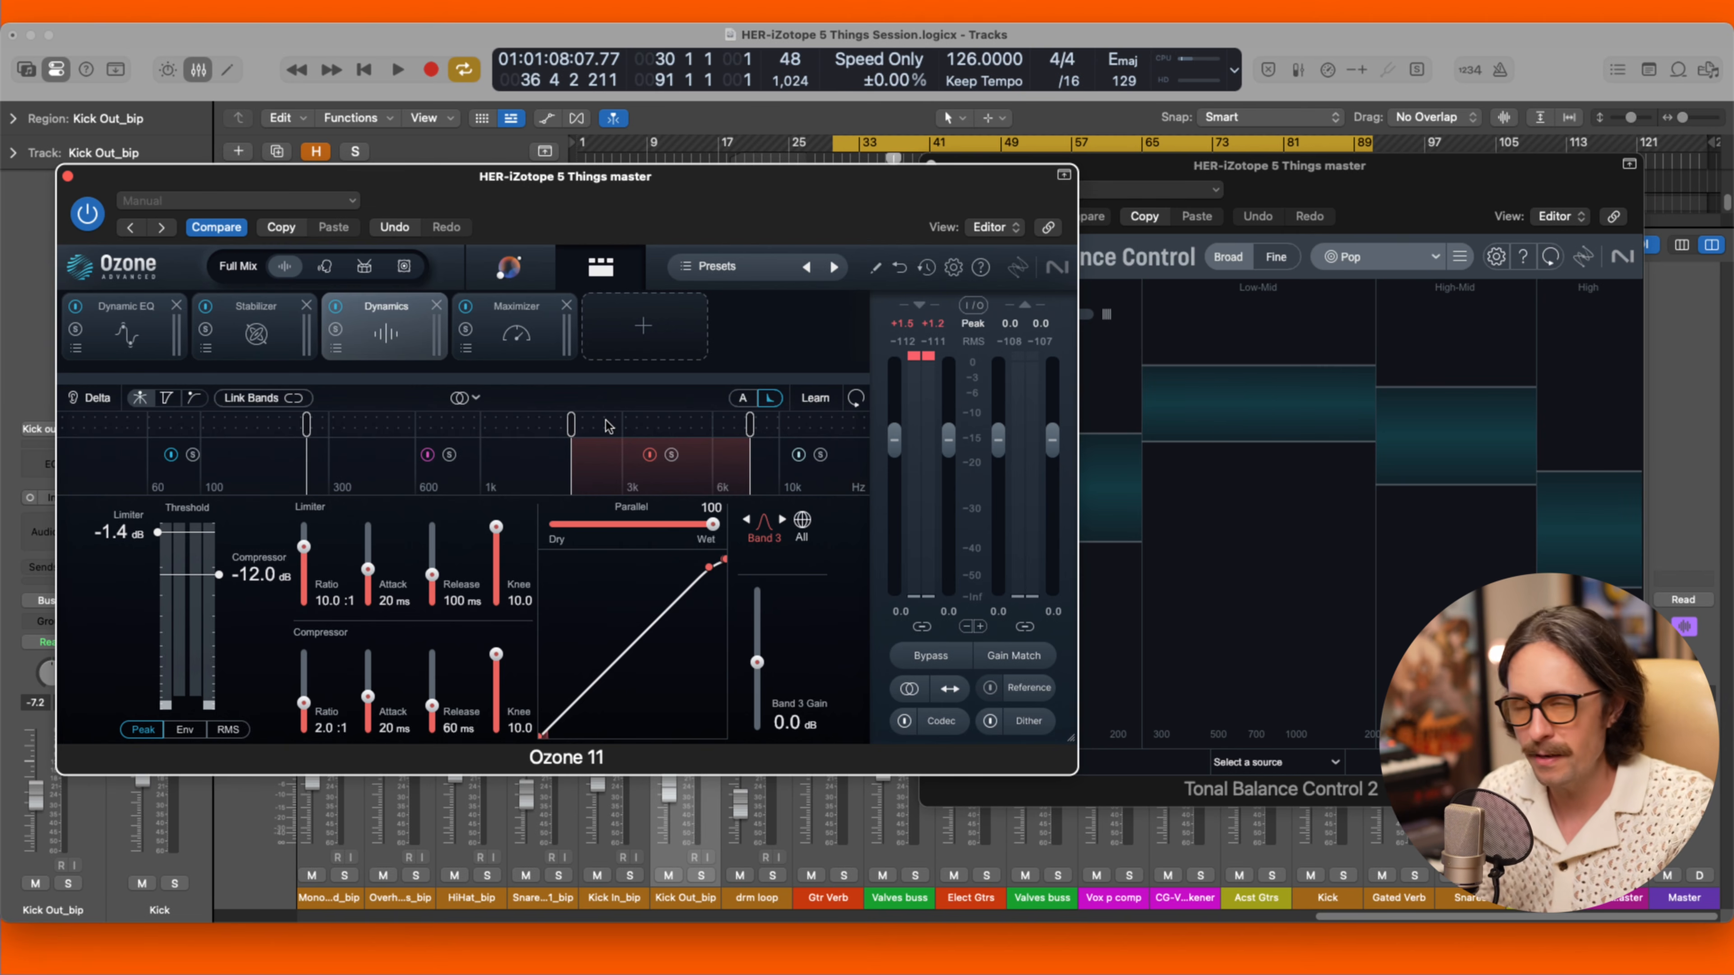
Play the mix and turn off Dynamics bands 1 and 2 in Ozone 11.
{"action": "left_click", "coordinate": [235, 456]}
{"action": "key", "text": "space"}
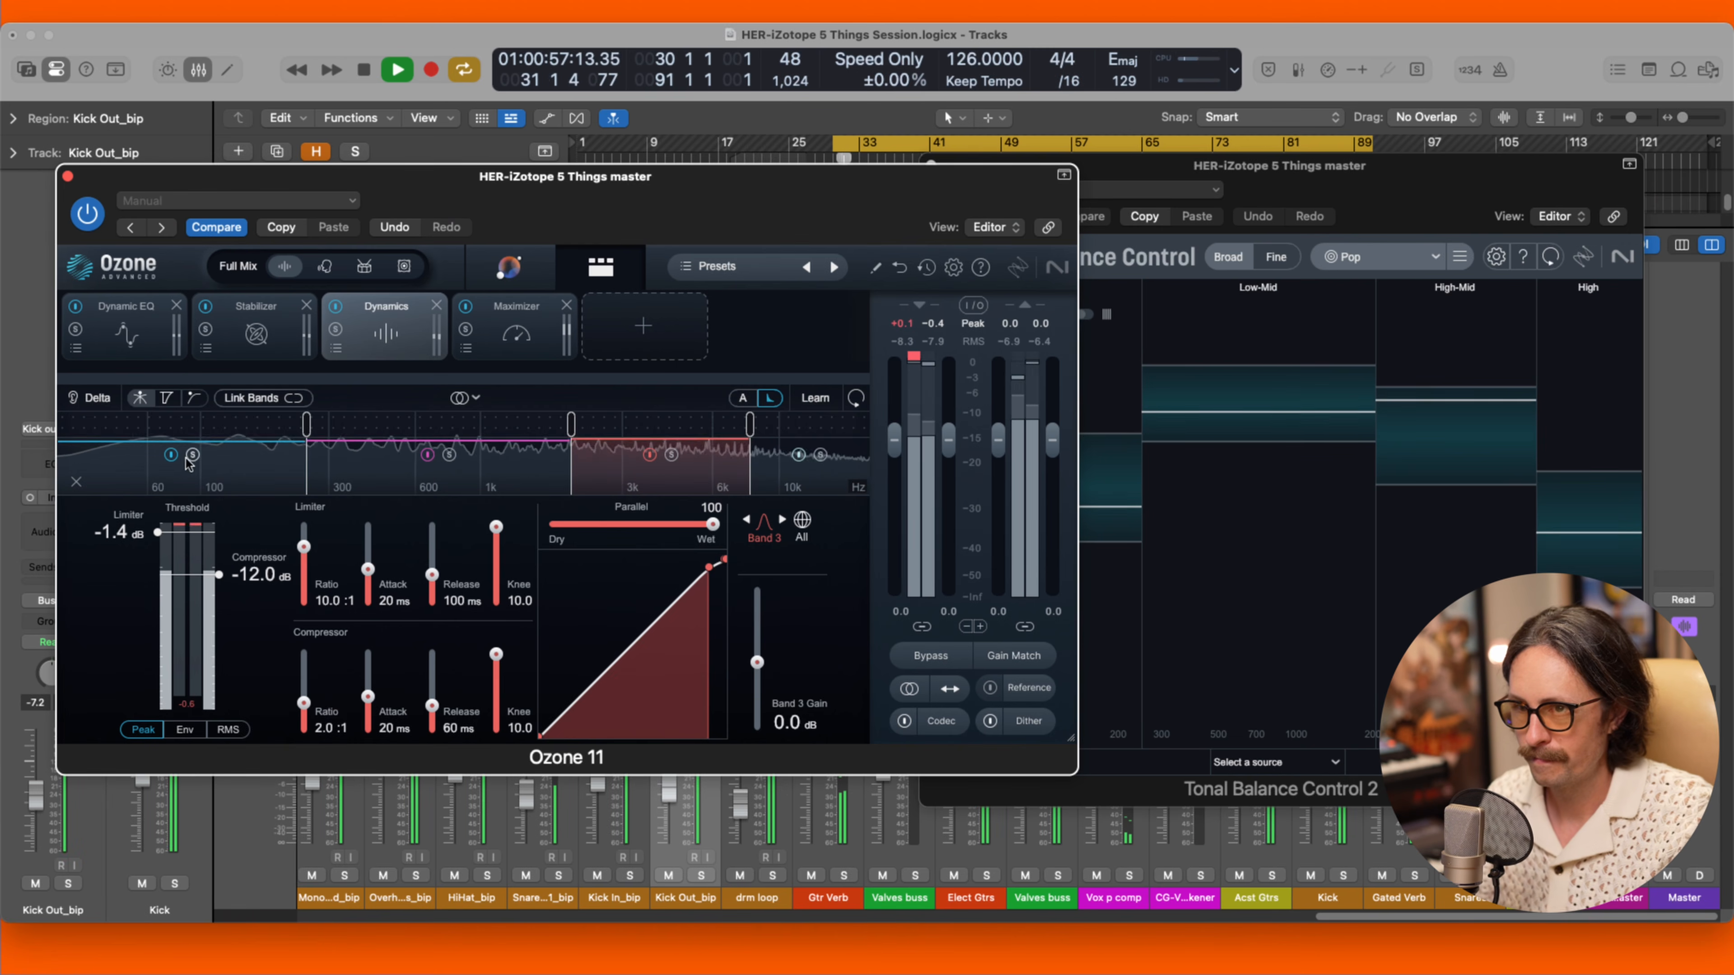
{"action": "left_click", "coordinate": [171, 456]}
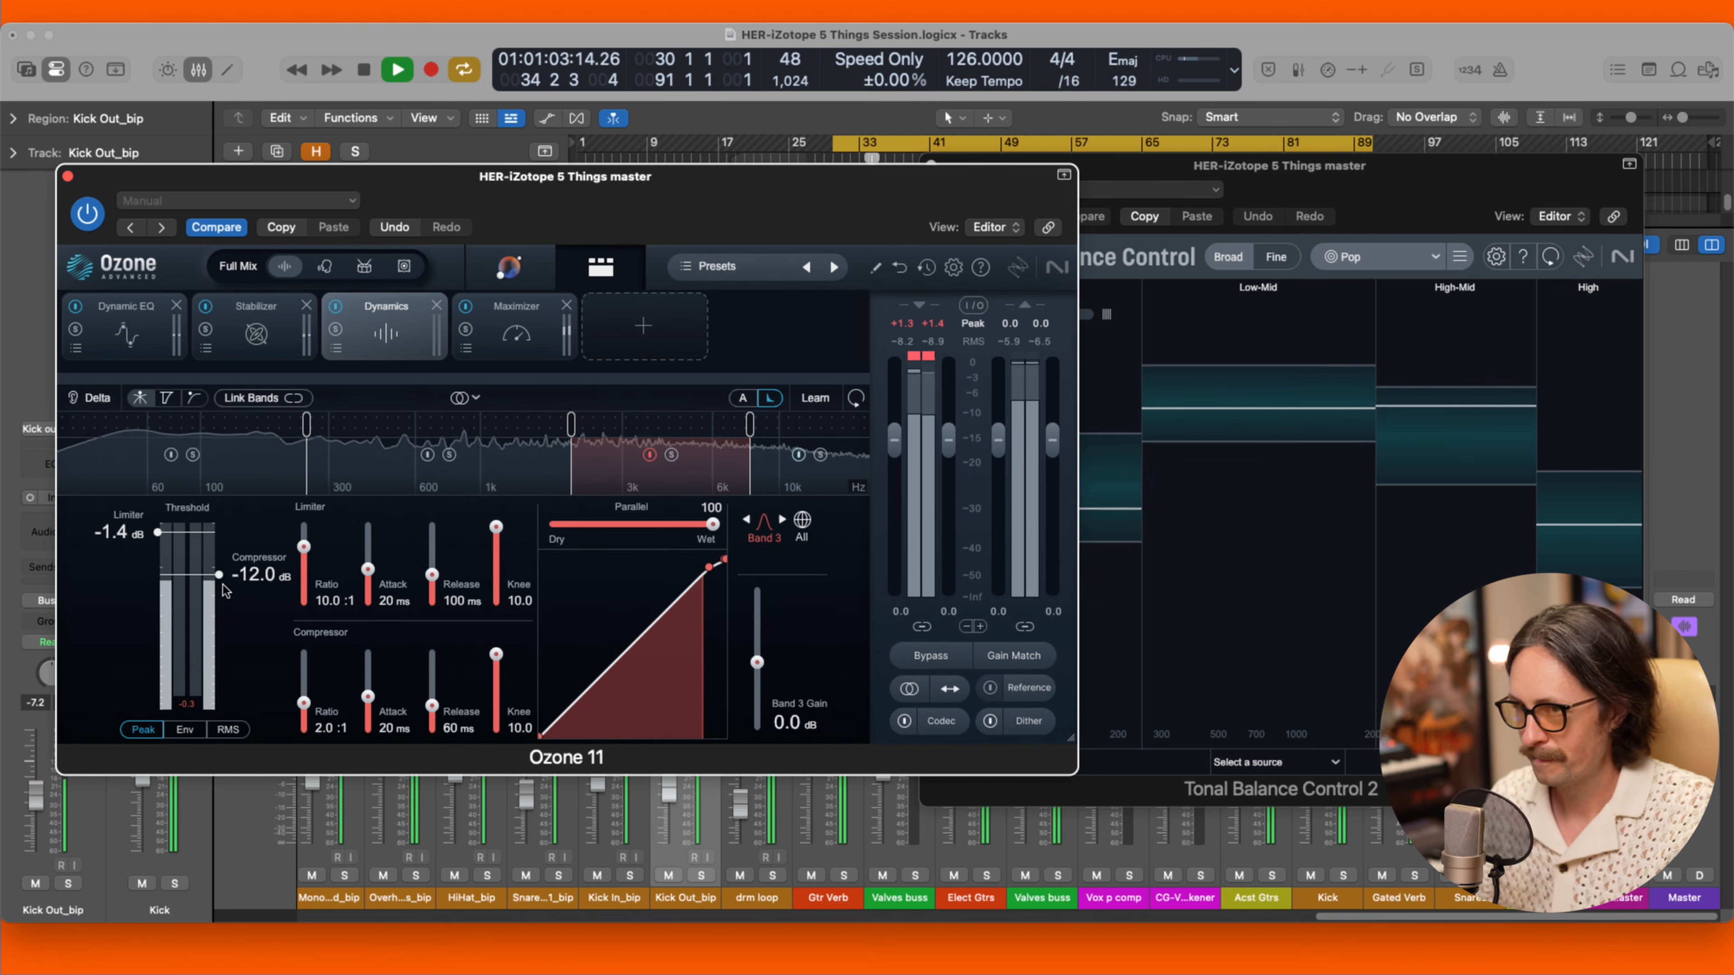
Set Dynamics band 3's compressor threshold to -29.1 dB and its limiter threshold to -0.8 dB during playback.
{"action": "left_click_drag", "start_coordinate": [220, 577], "coordinate": [219, 616]}
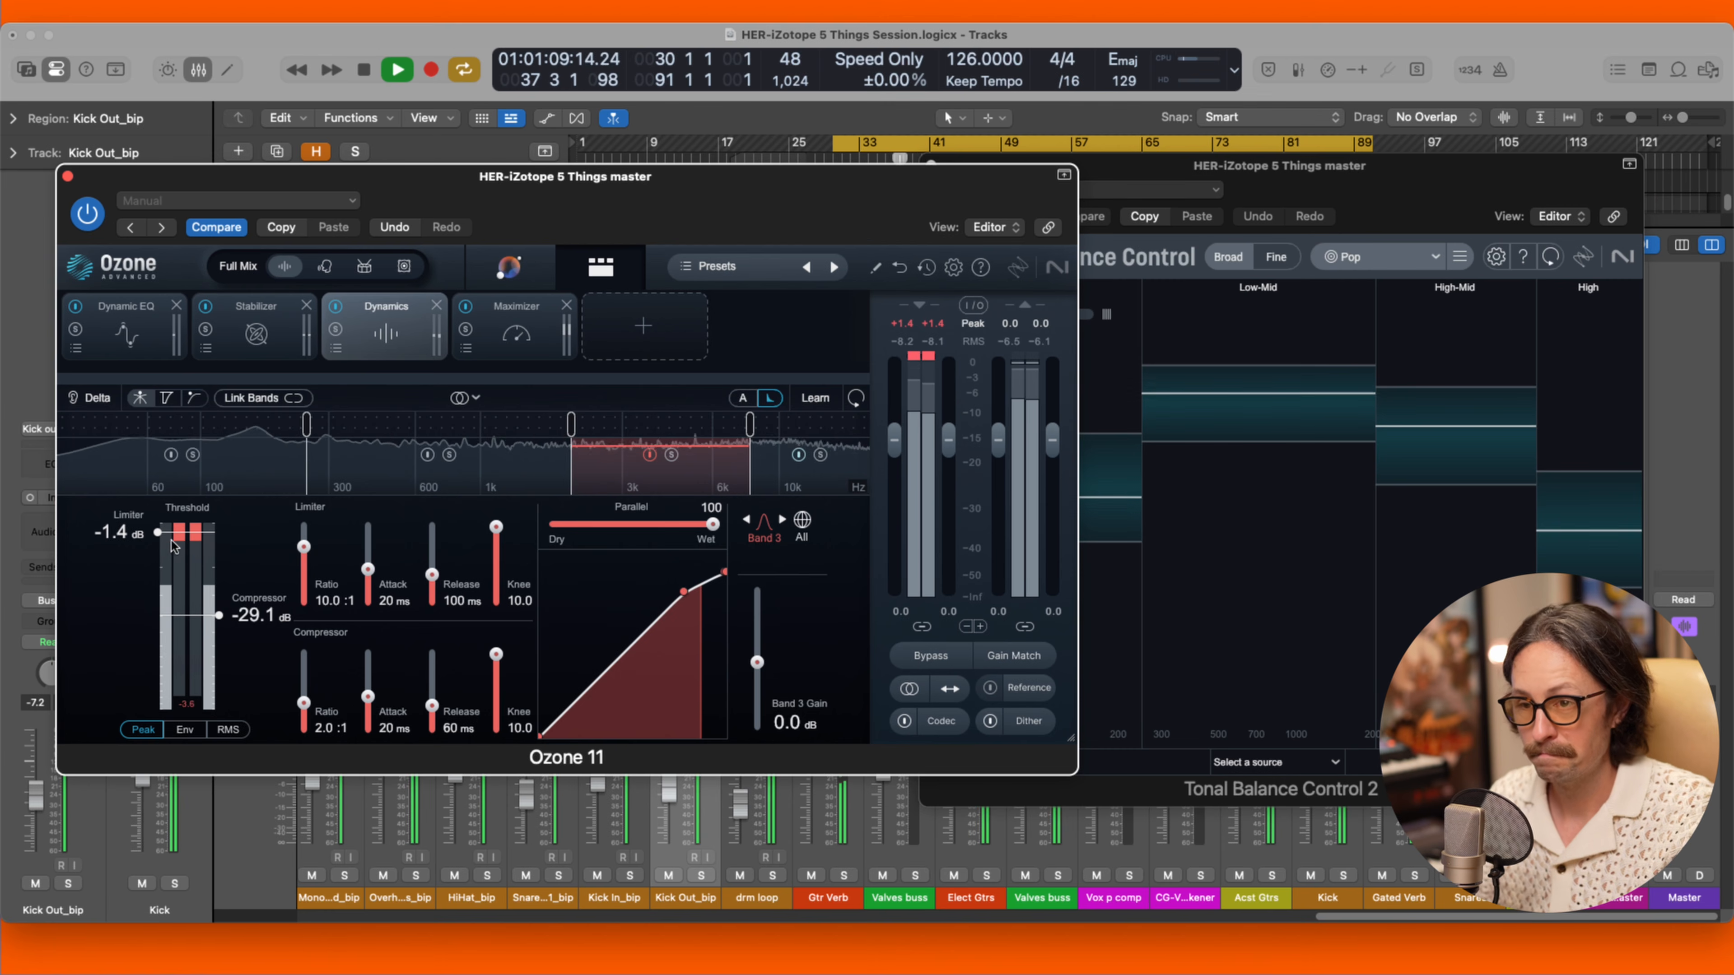
{"action": "left_click_drag", "start_coordinate": [158, 533], "coordinate": [157, 530]}
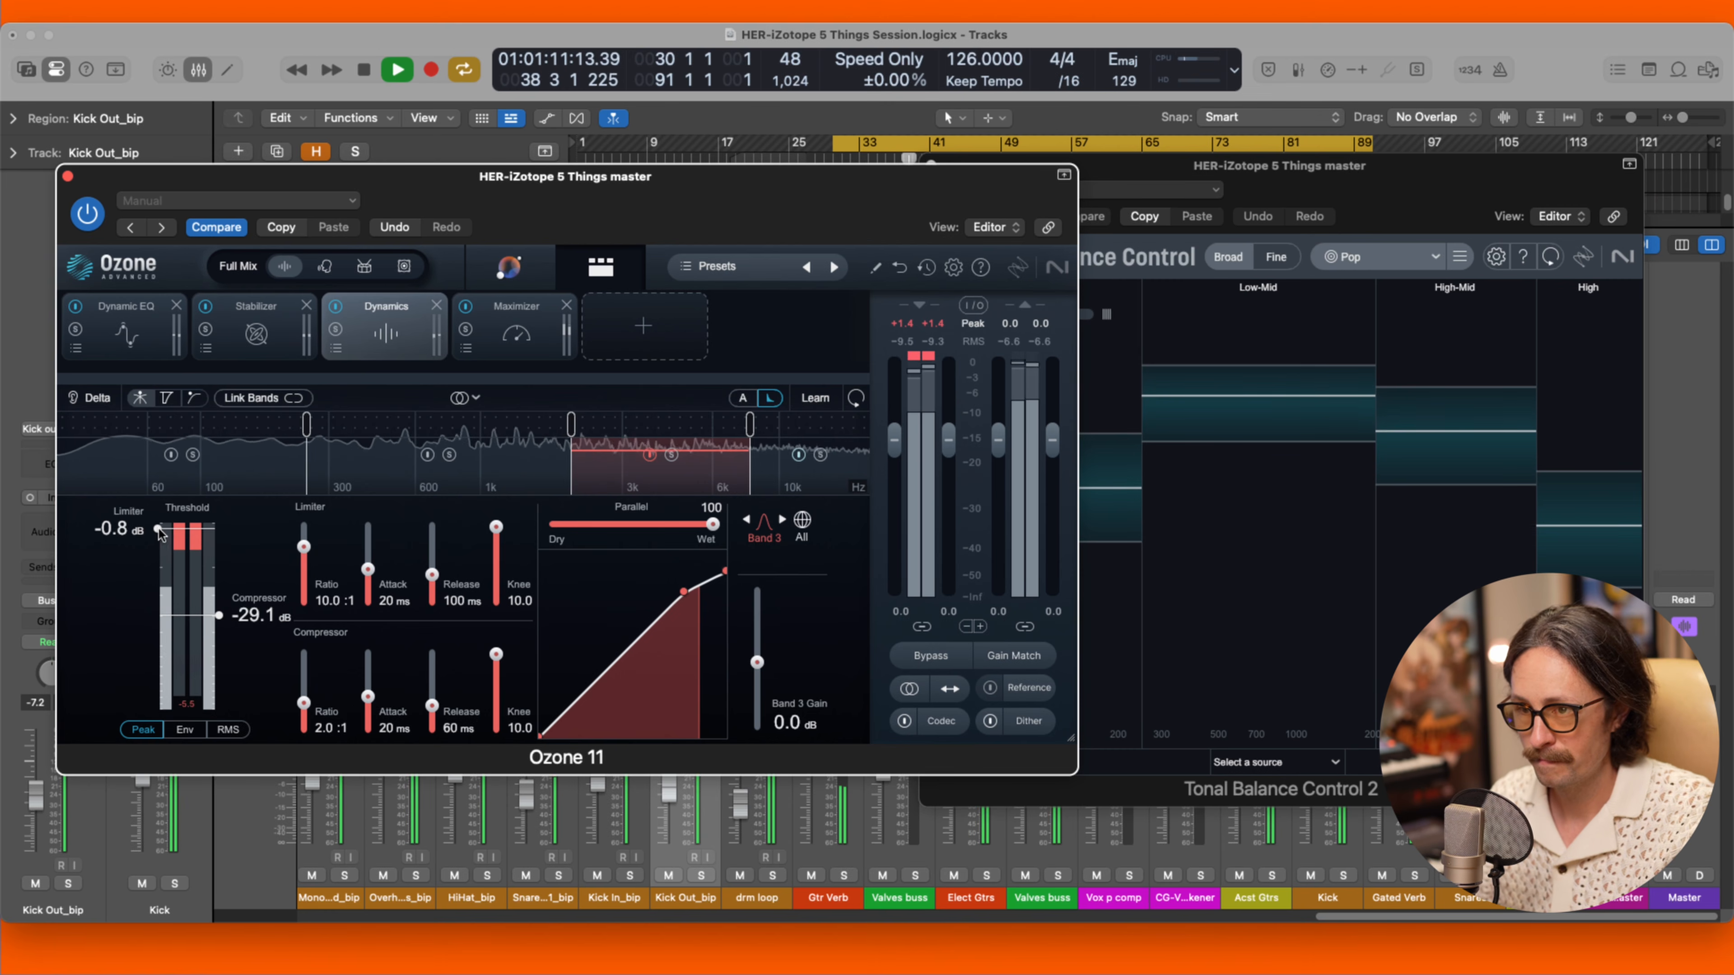
Set Dynamics band 3's limiter attack to 124 ms, release to 19 ms and knee to 3.6, and its compressor threshold to -15.4 dB.
{"action": "left_click_drag", "start_coordinate": [369, 573], "coordinate": [433, 584]}
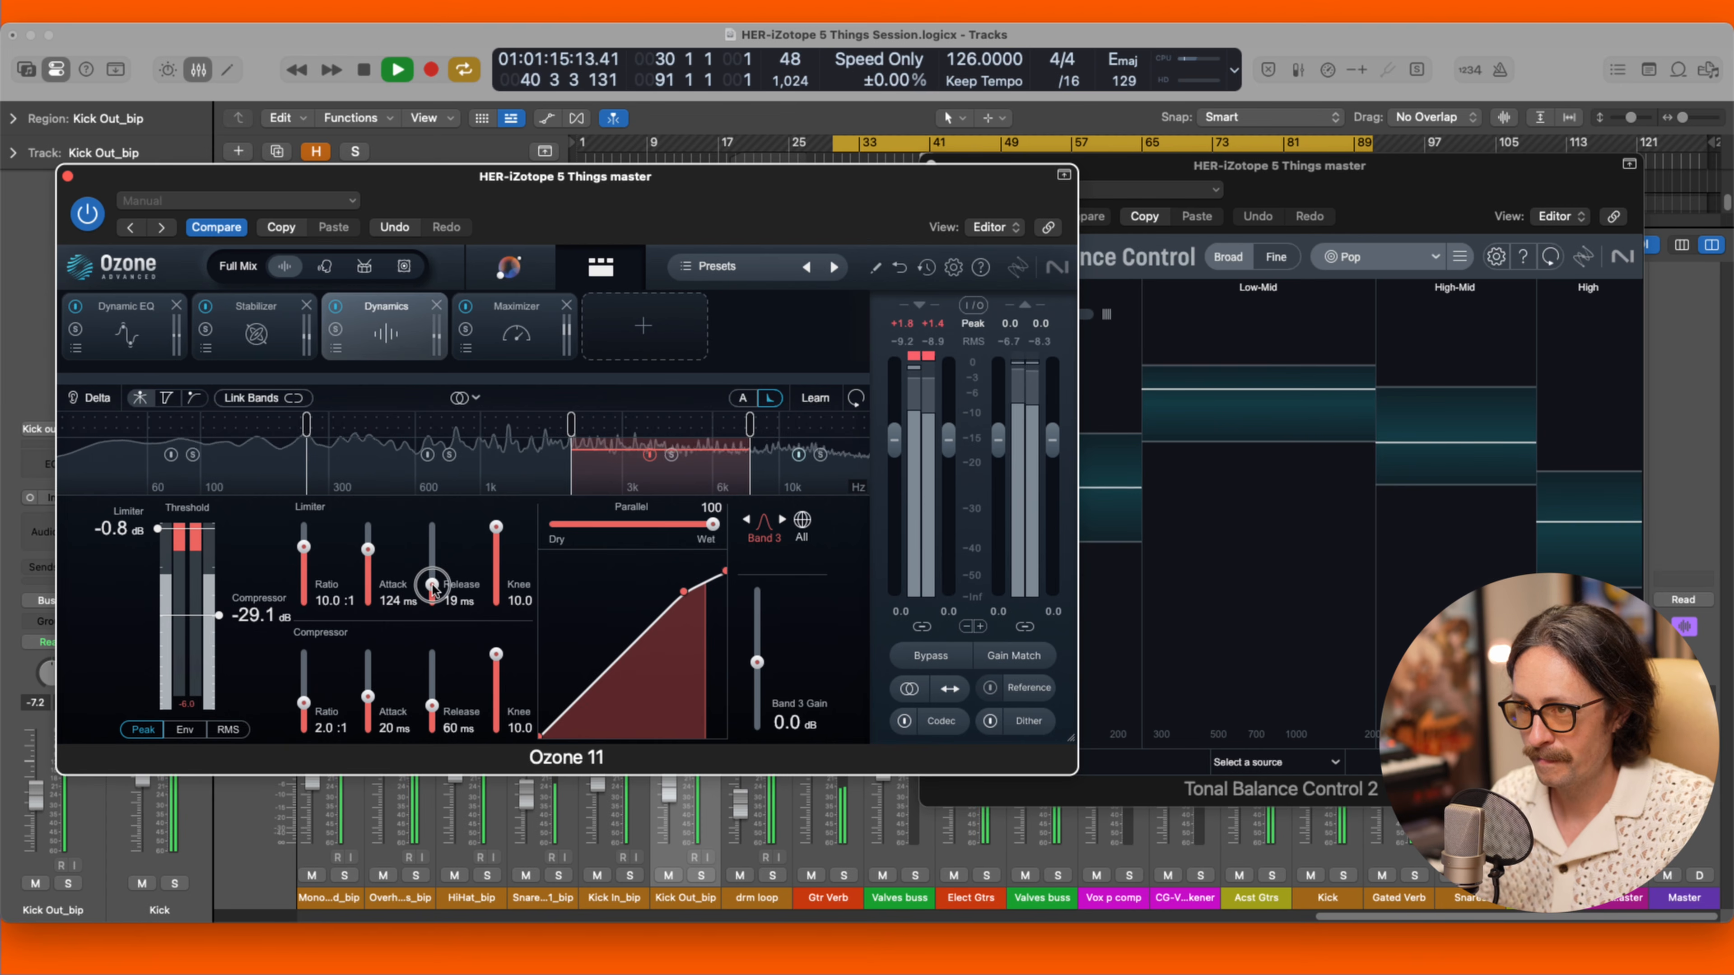
{"action": "left_click_drag", "start_coordinate": [497, 528], "coordinate": [497, 554]}
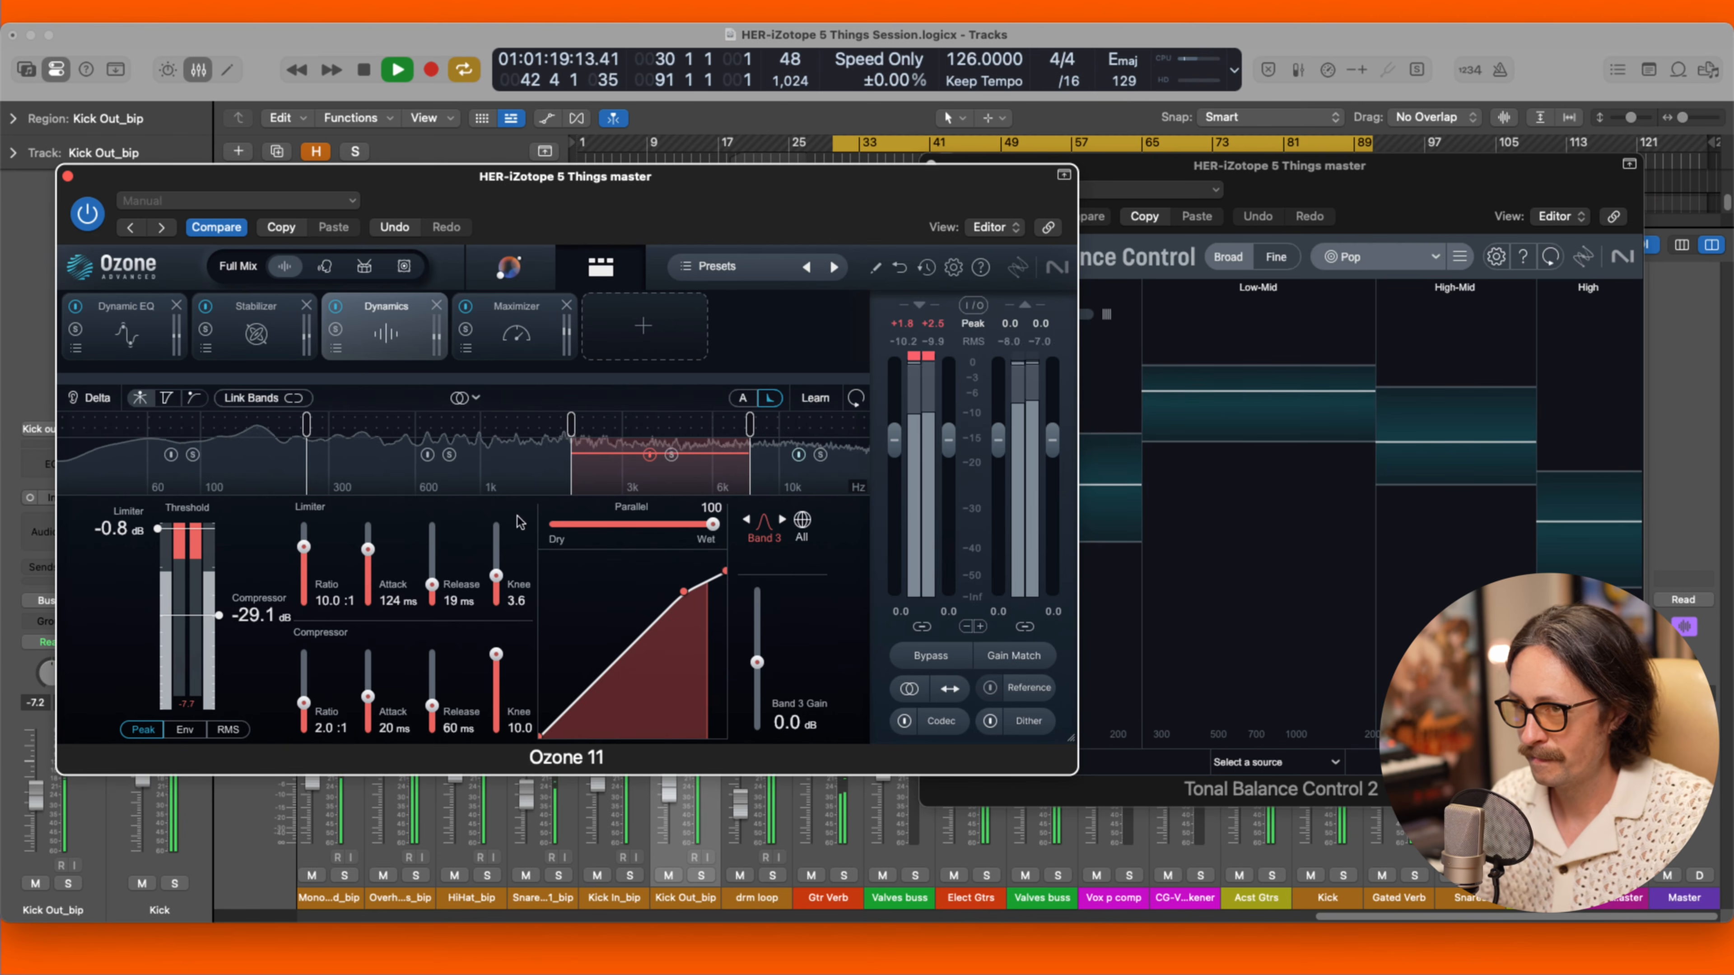
{"action": "left_click_drag", "start_coordinate": [217, 621], "coordinate": [218, 592]}
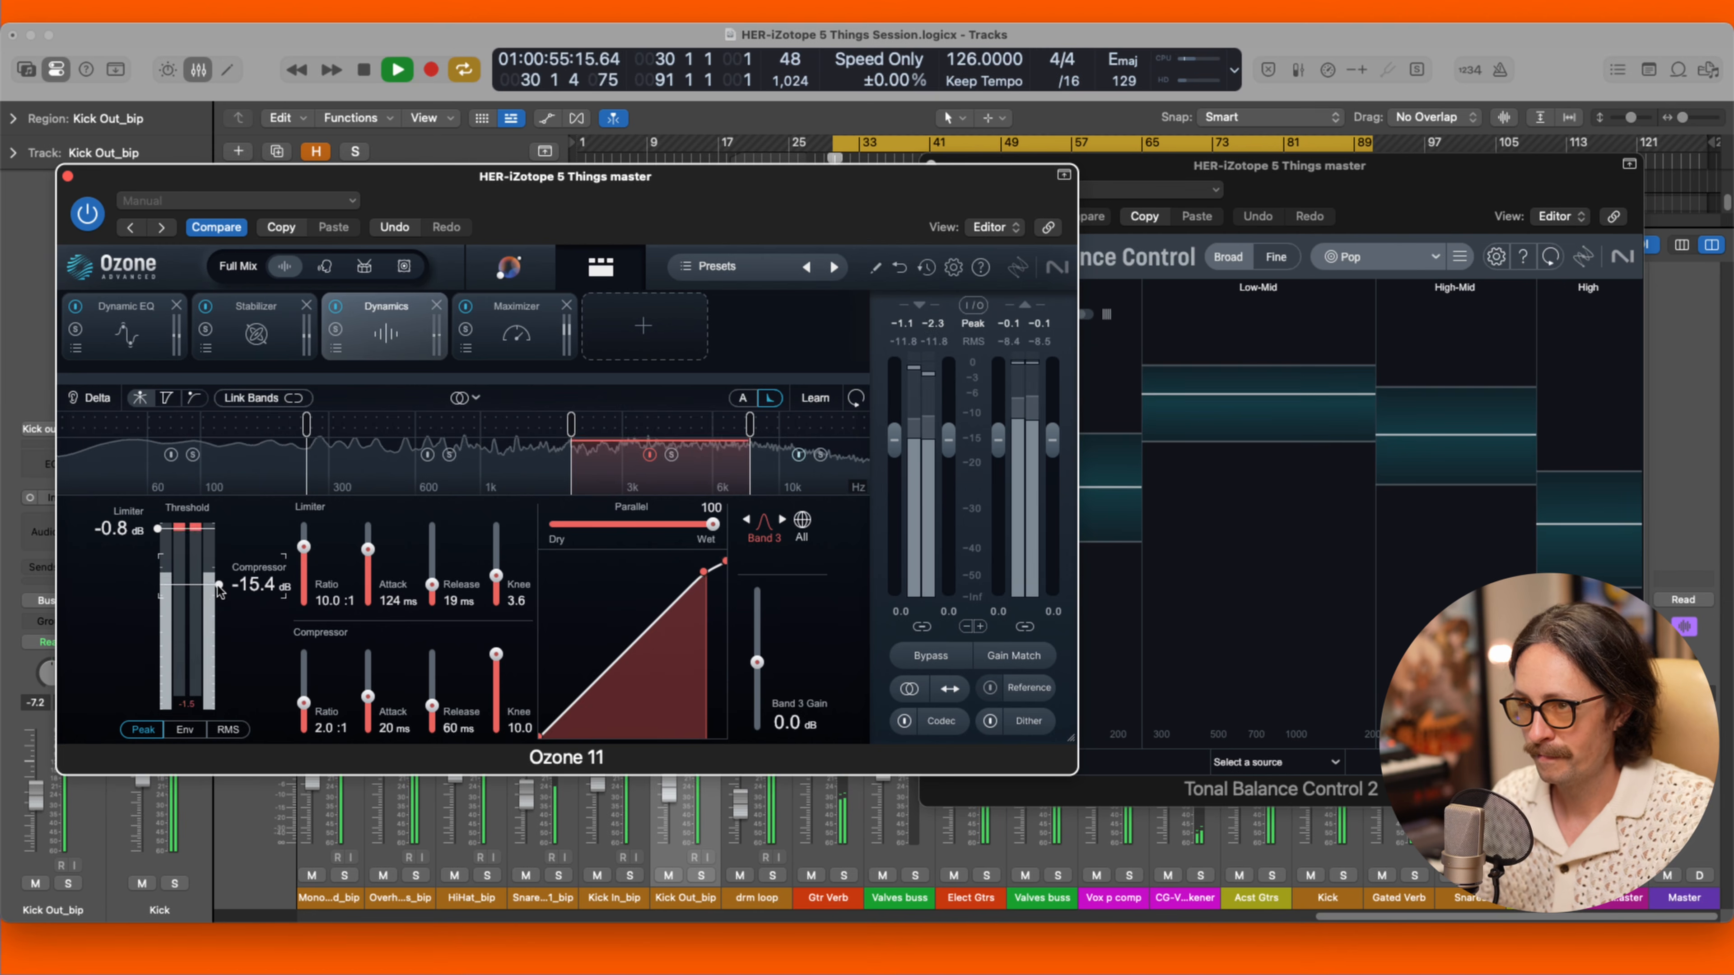
{"action": "left_click", "coordinate": [217, 589]}
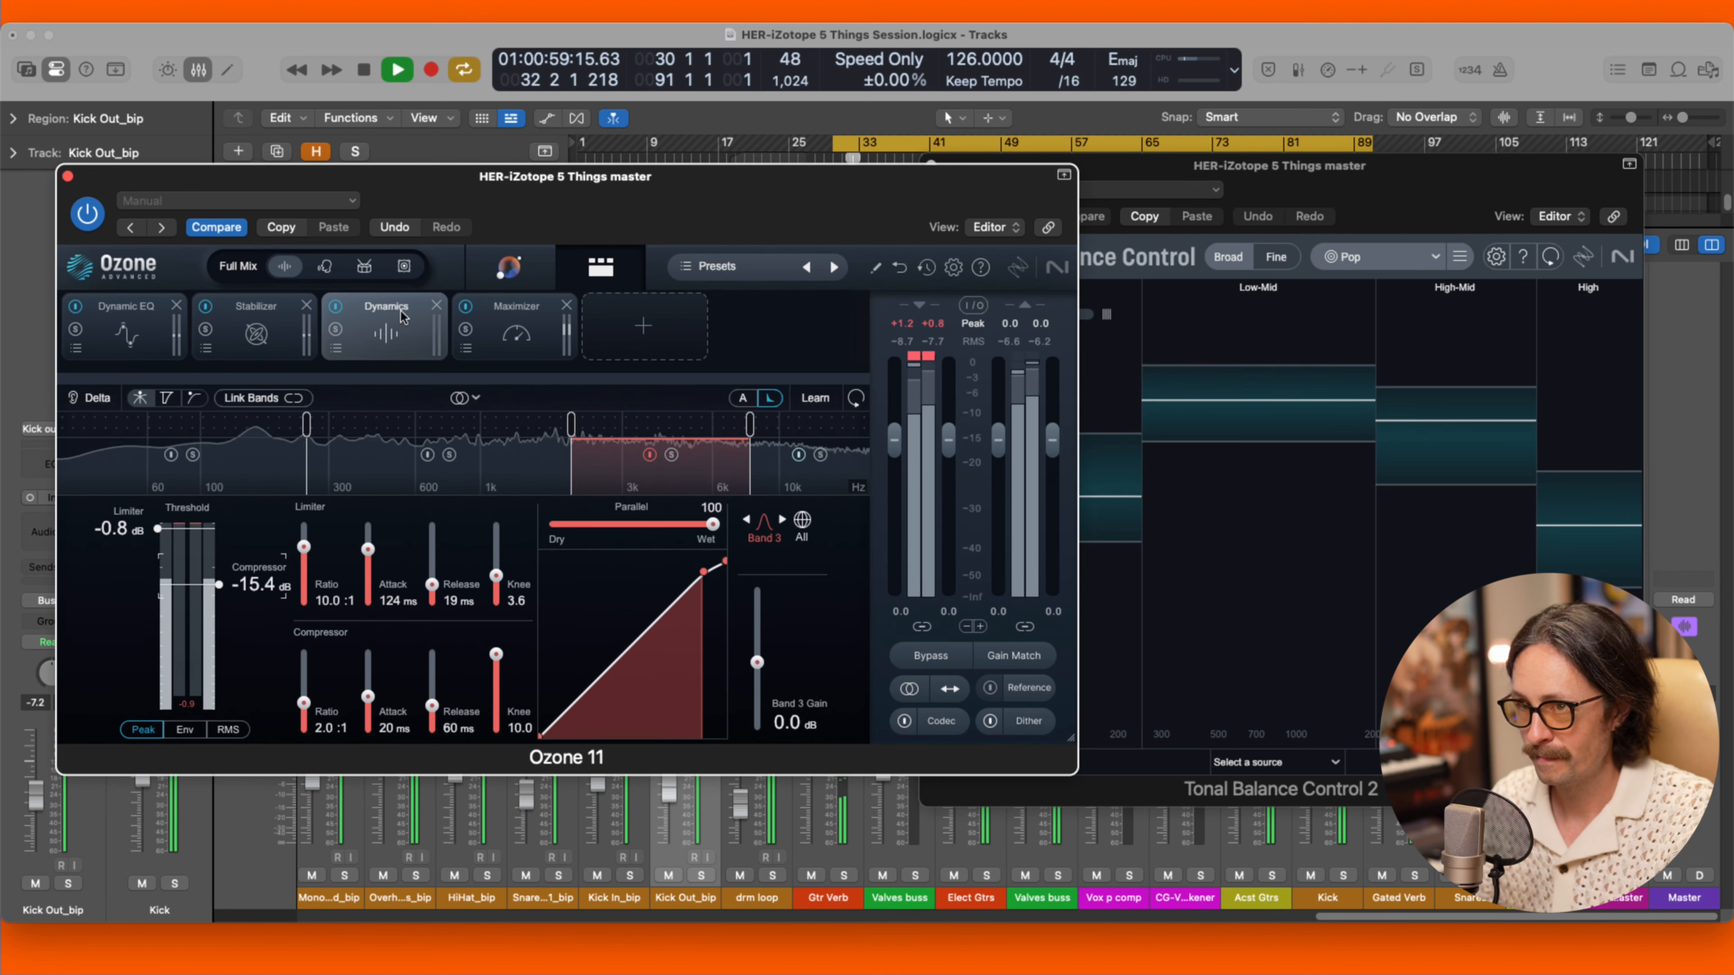
Compare the playing mix with Ozone's Dynamics module bypassed and re-enabled, and stop playback.
{"action": "left_click", "coordinate": [336, 307]}
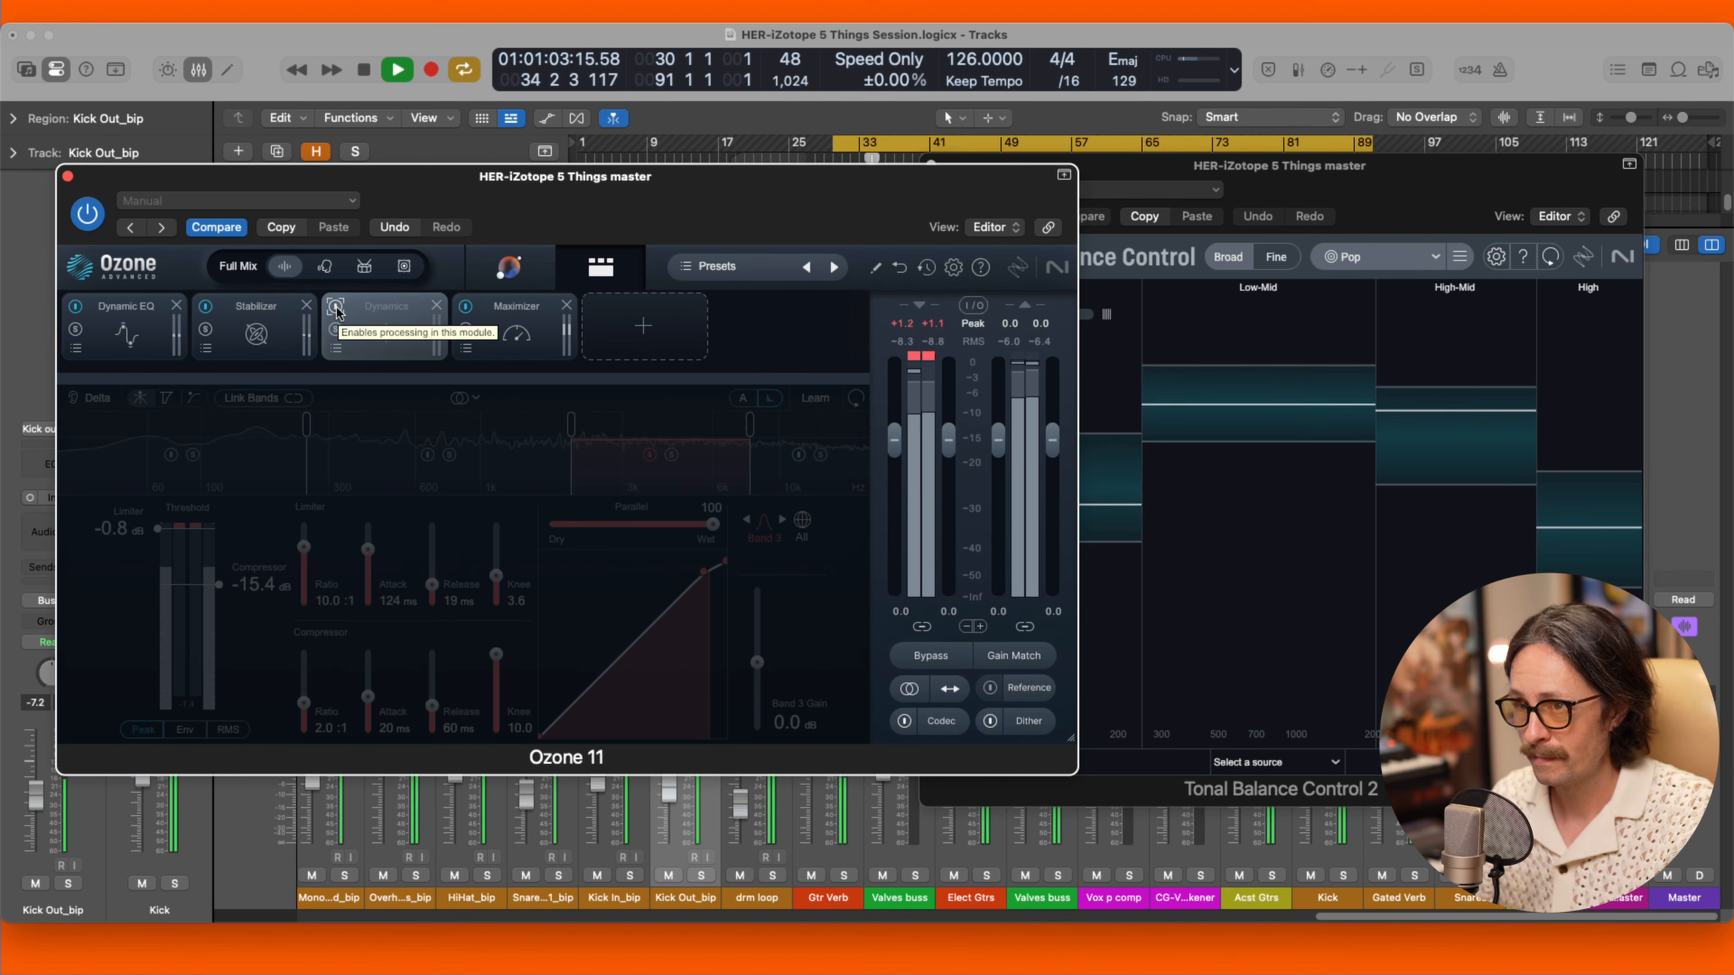
{"action": "left_click", "coordinate": [337, 309]}
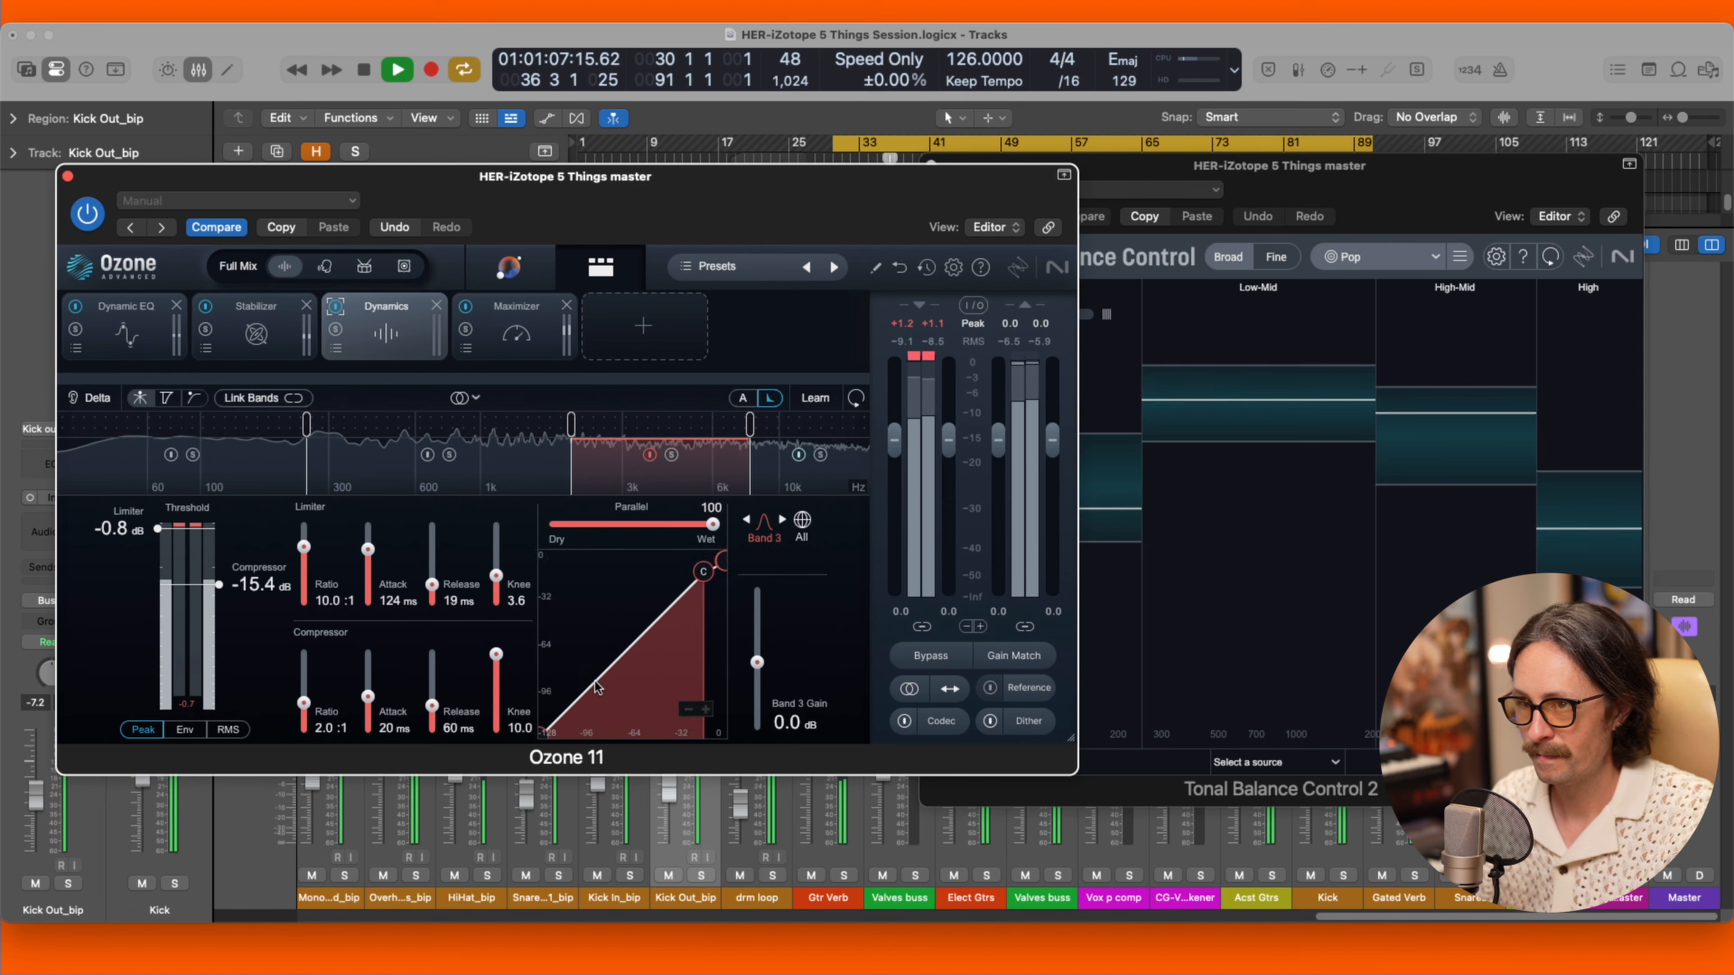
{"action": "left_click", "coordinate": [1487, 450]}
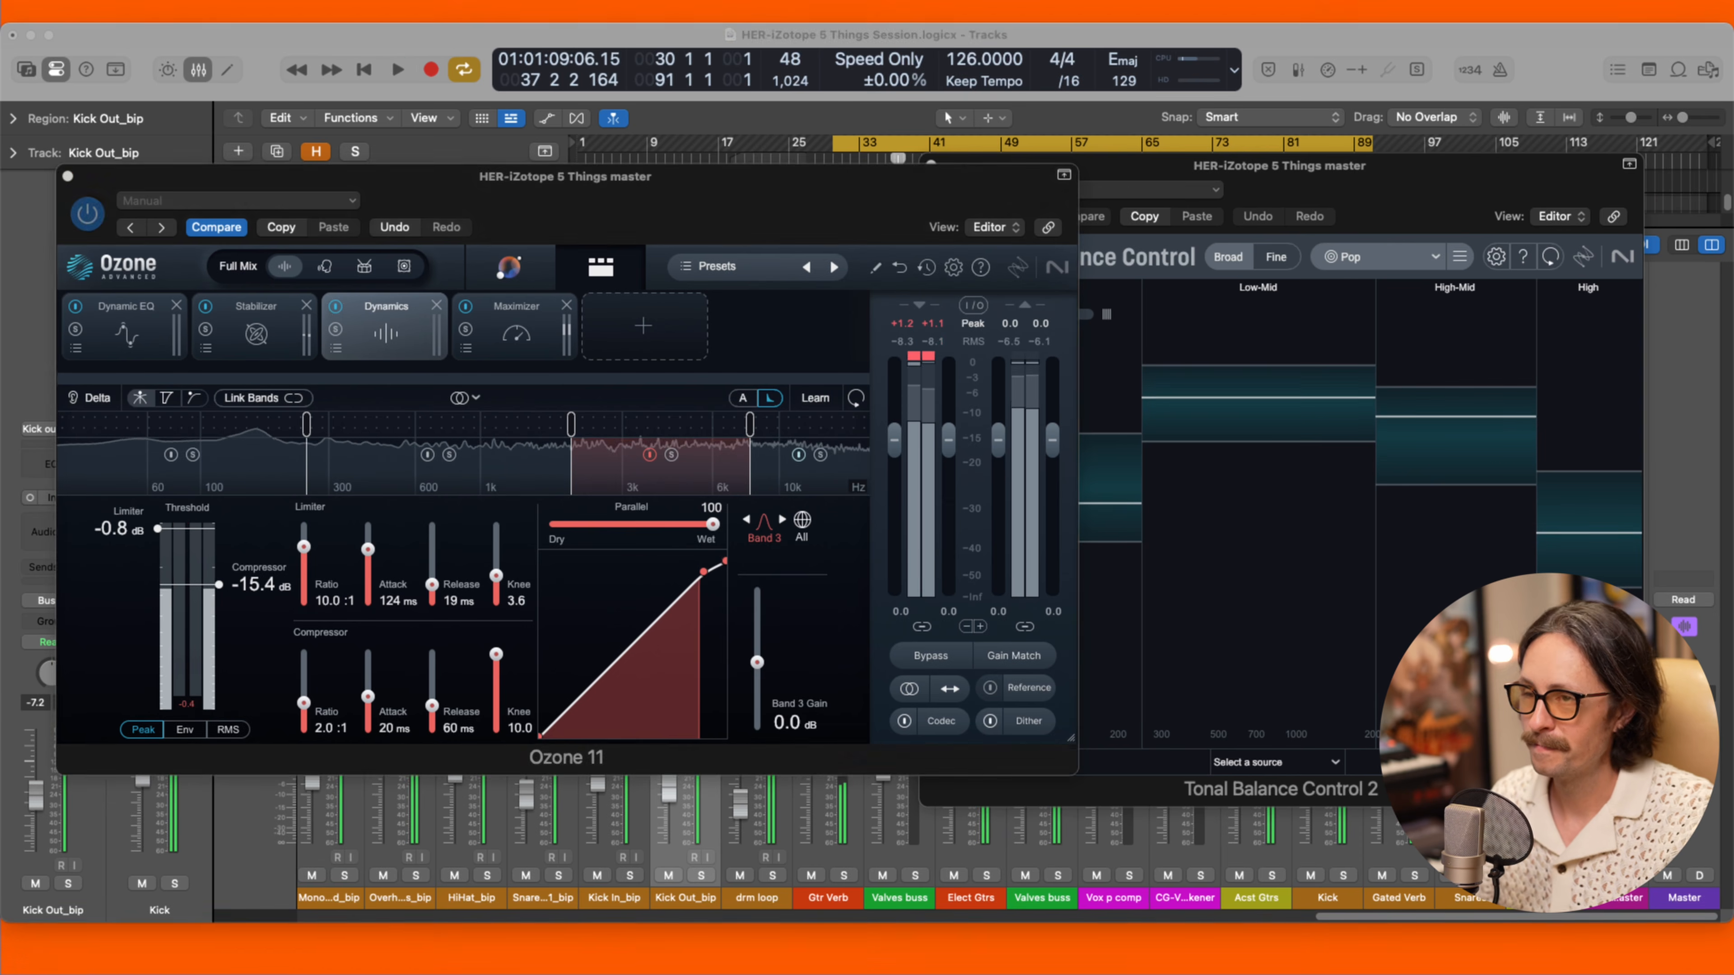
{"action": "key", "text": "space"}
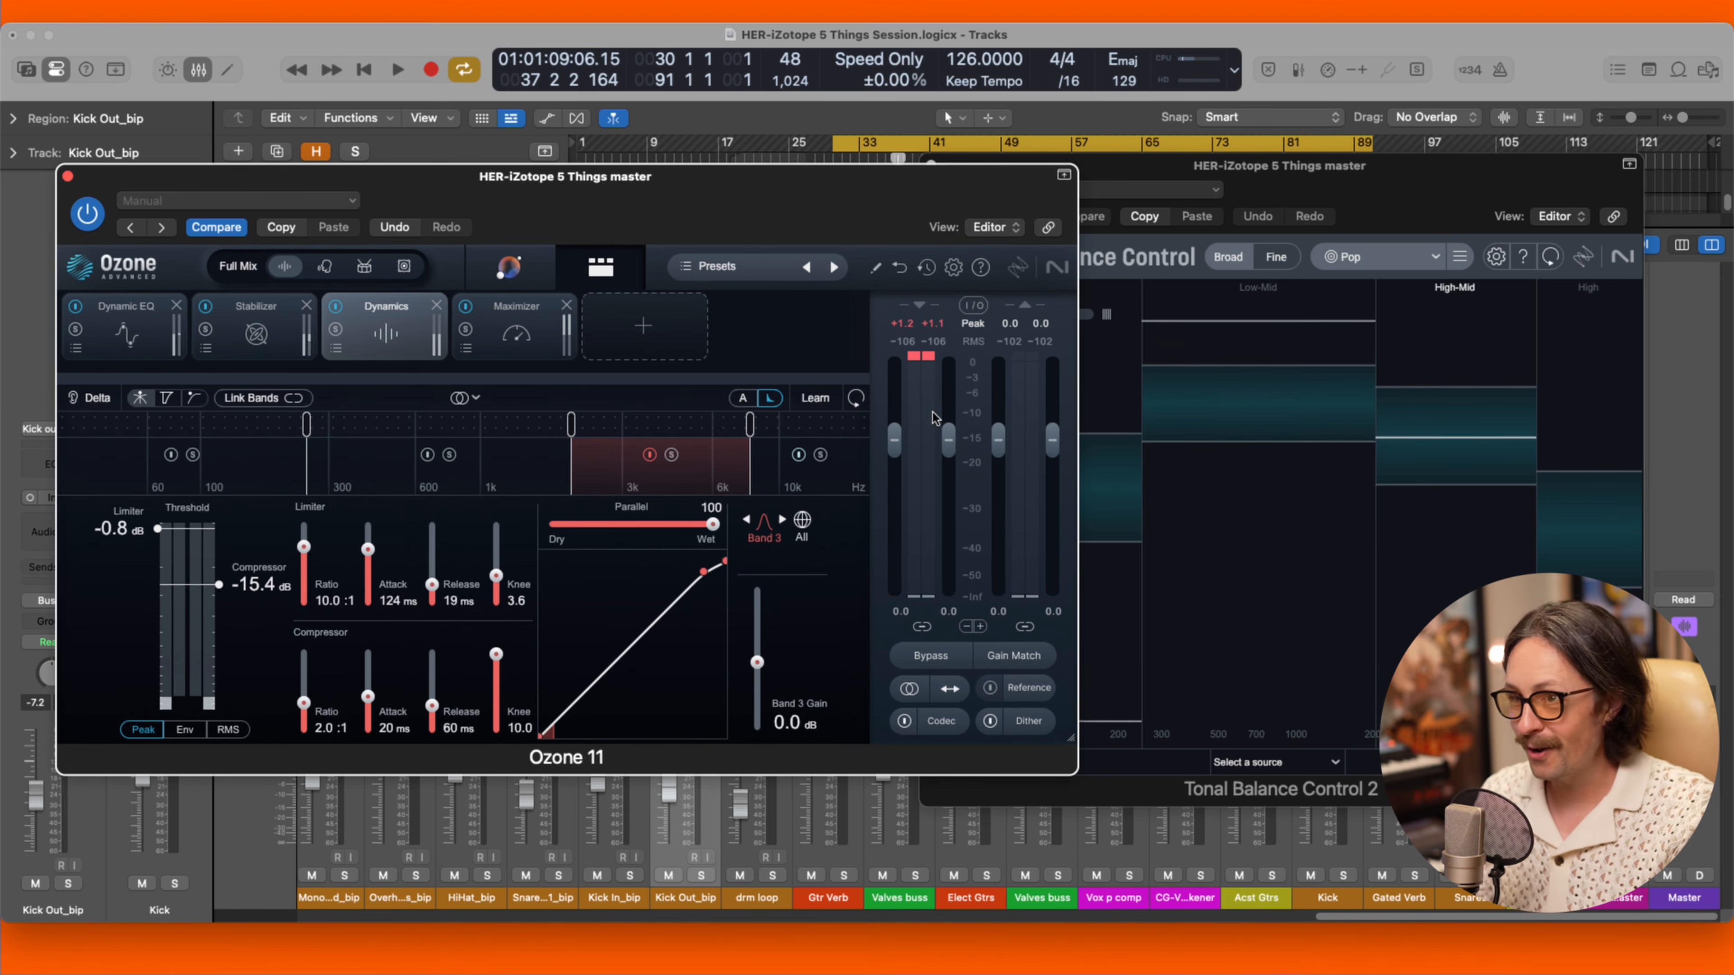
Switch Tonal Balance Control to the Fine view and play the mix to check it against the Pop target.
{"action": "left_click", "coordinate": [1311, 277]}
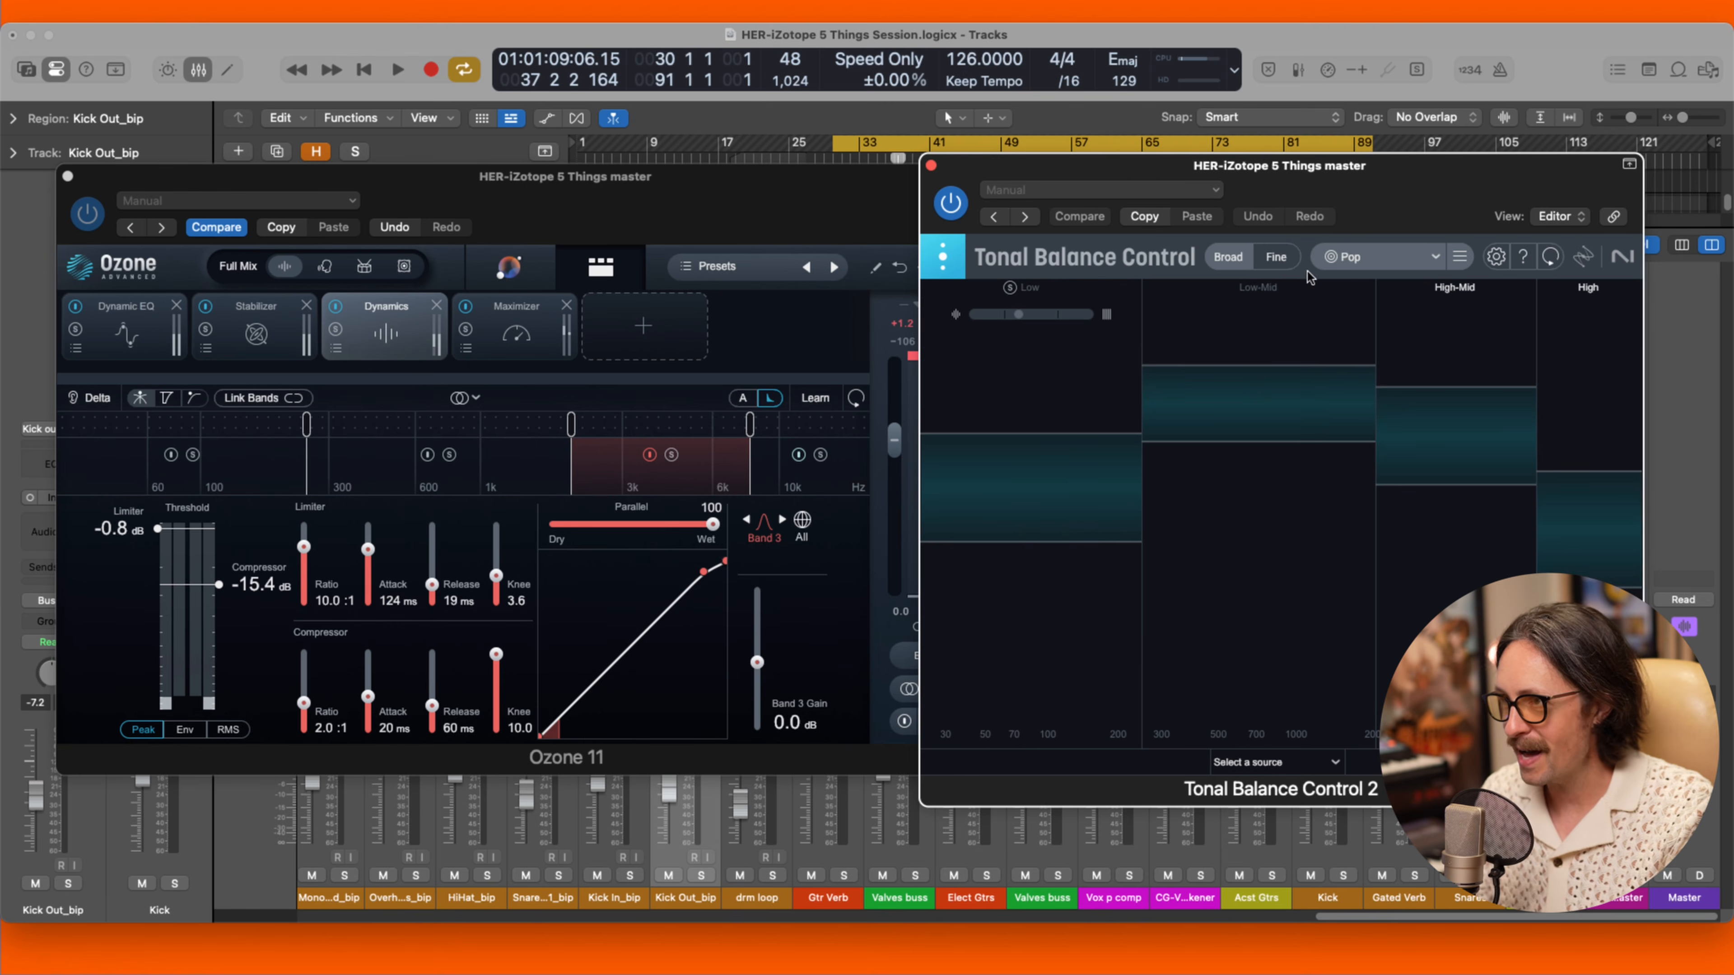
{"action": "left_click", "coordinate": [1276, 257]}
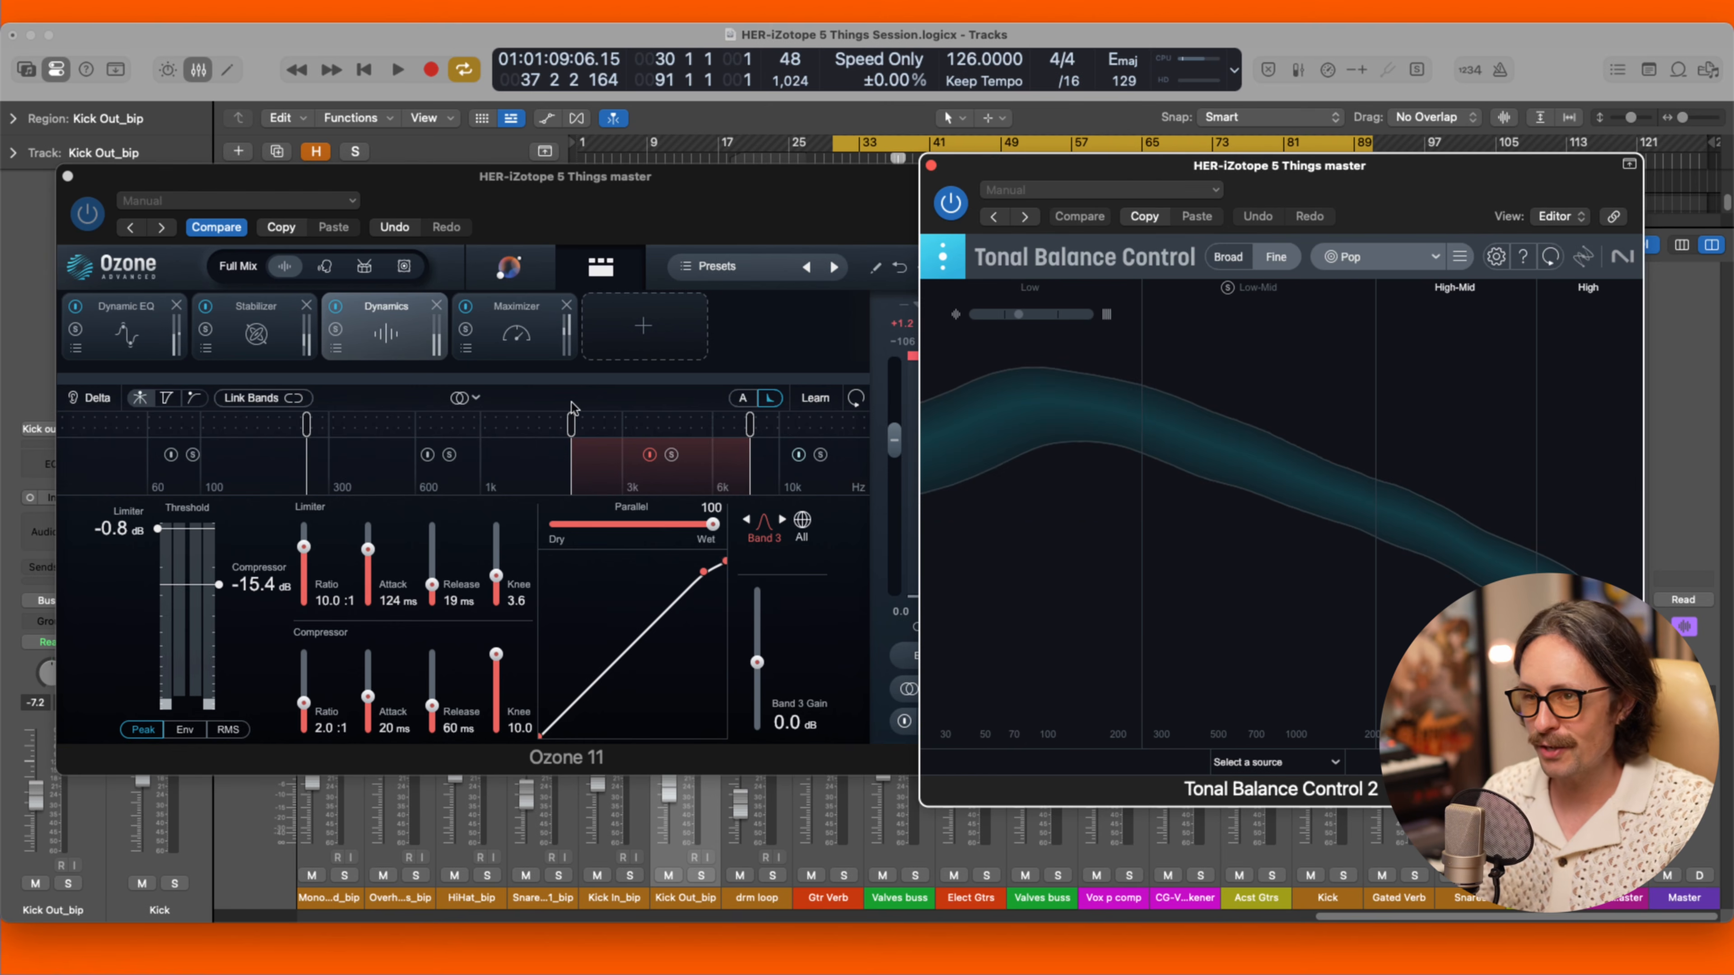
{"action": "key", "text": "space"}
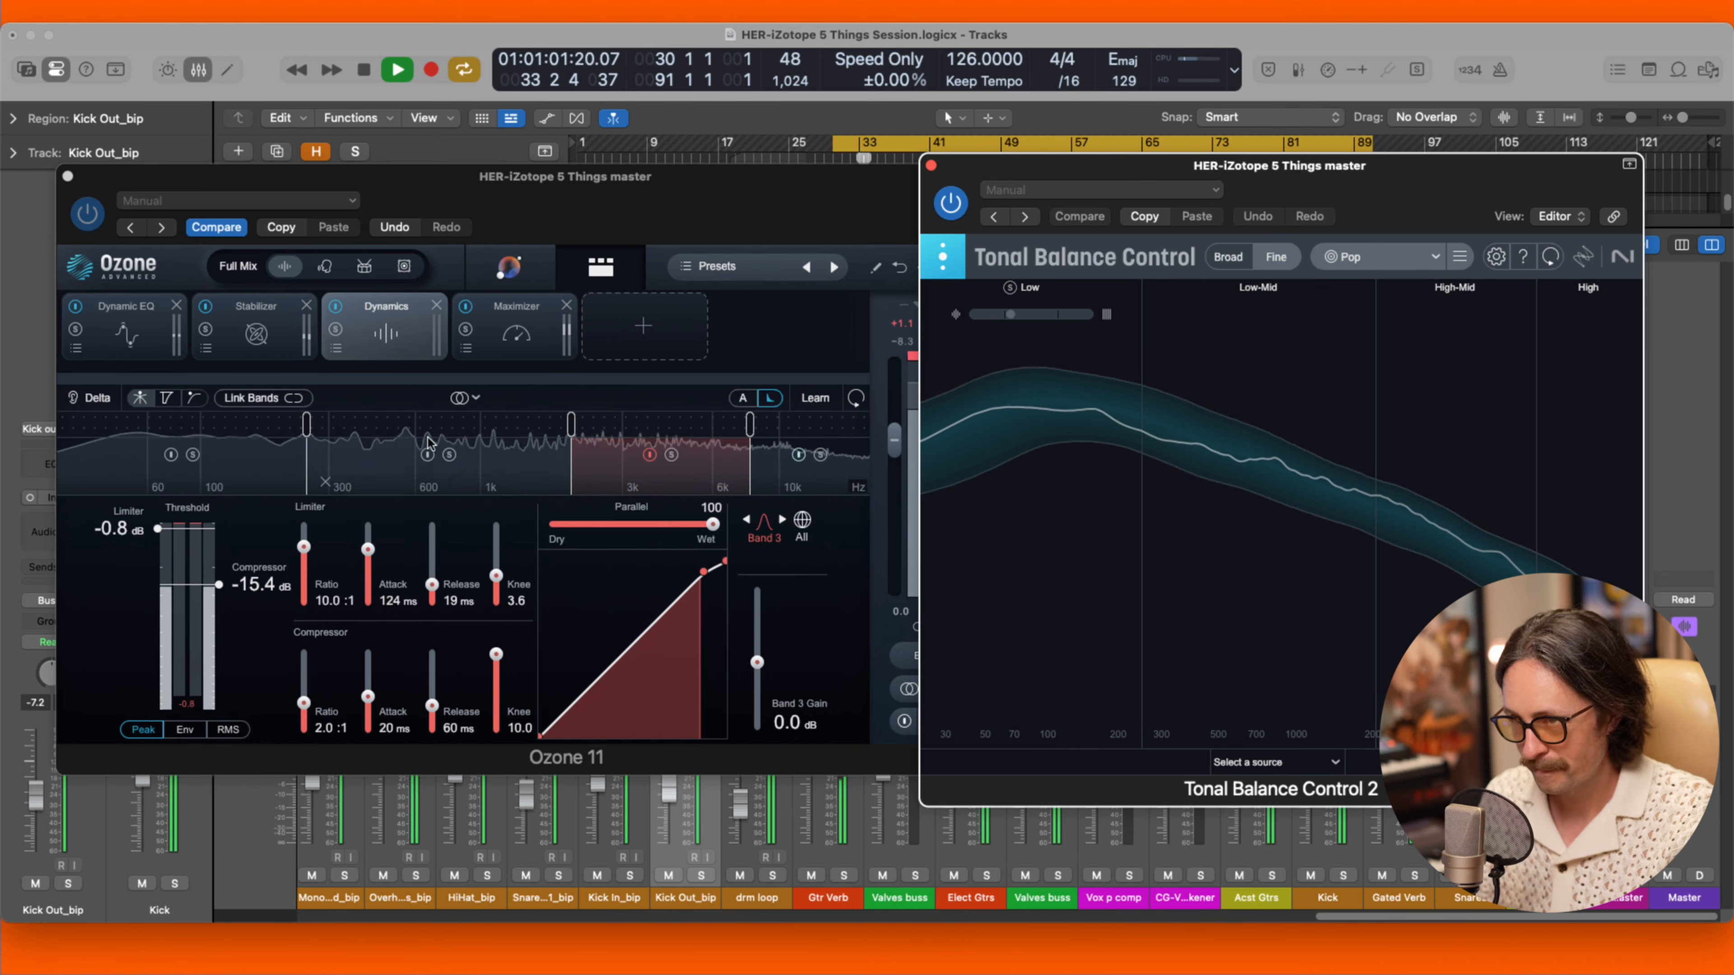
Enable Dynamics band 2 with a 1.9:1 limiter ratio, -0.9 dB limiter threshold, -11.1 dB compressor threshold and 3.5 dB band gain.
{"action": "left_click", "coordinate": [428, 453]}
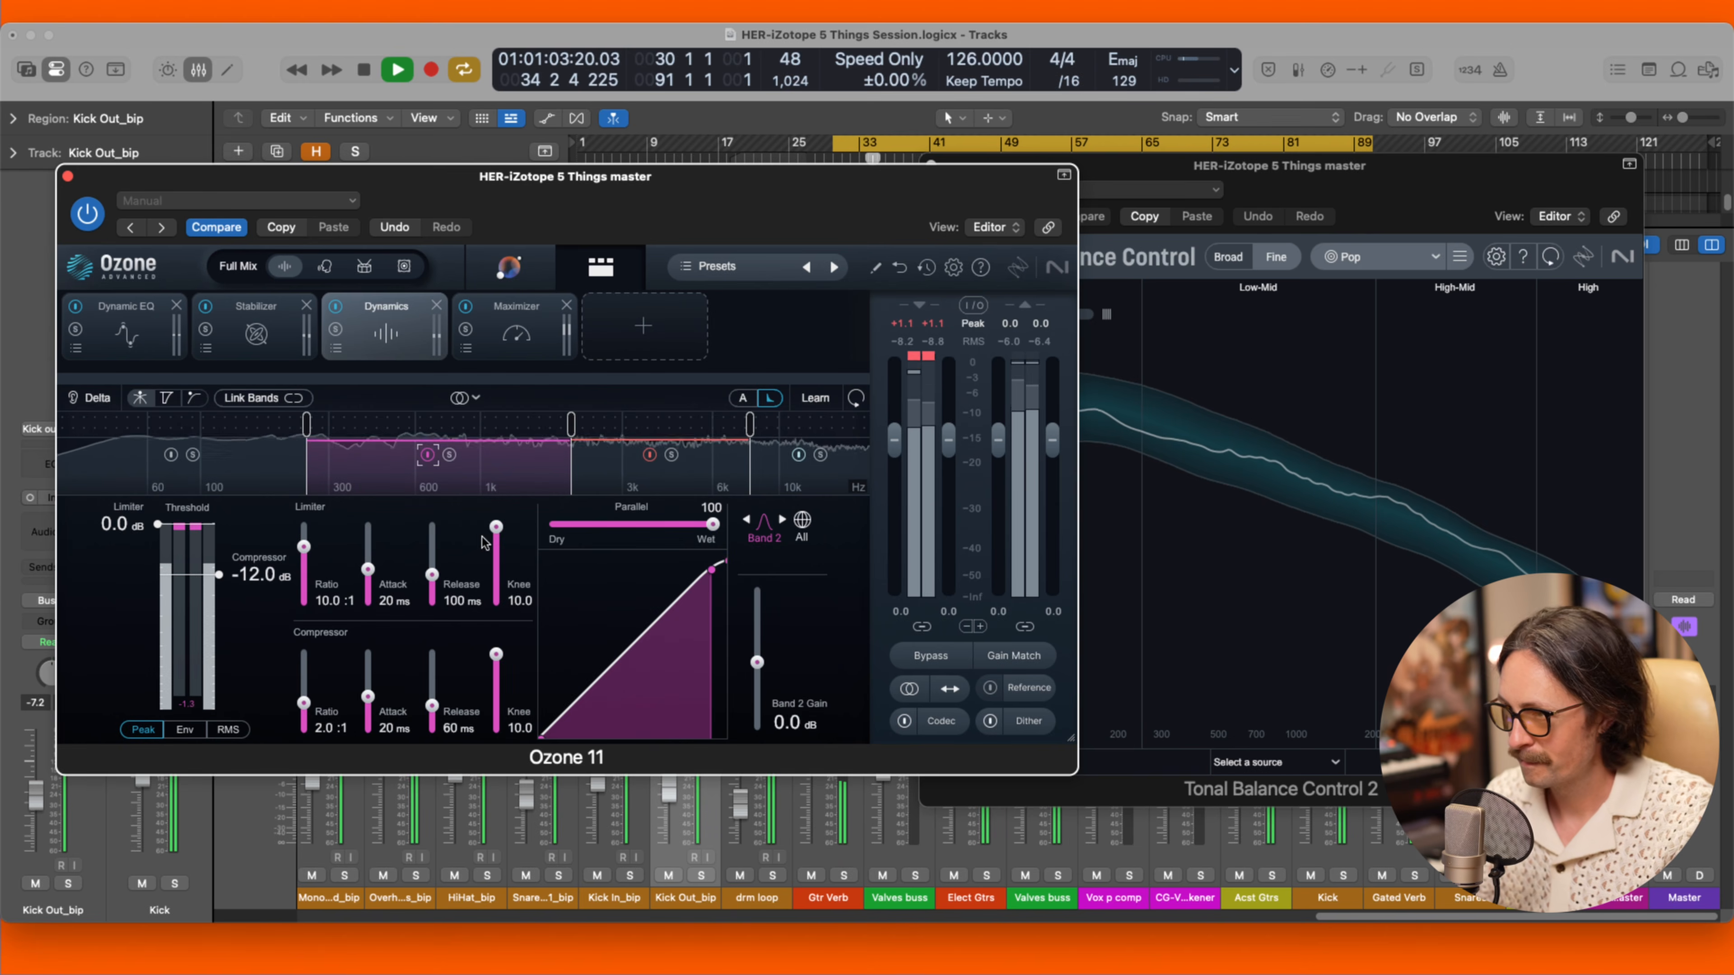
{"action": "left_click_drag", "start_coordinate": [303, 543], "coordinate": [300, 574]}
{"action": "left_click_drag", "start_coordinate": [160, 525], "coordinate": [218, 572]}
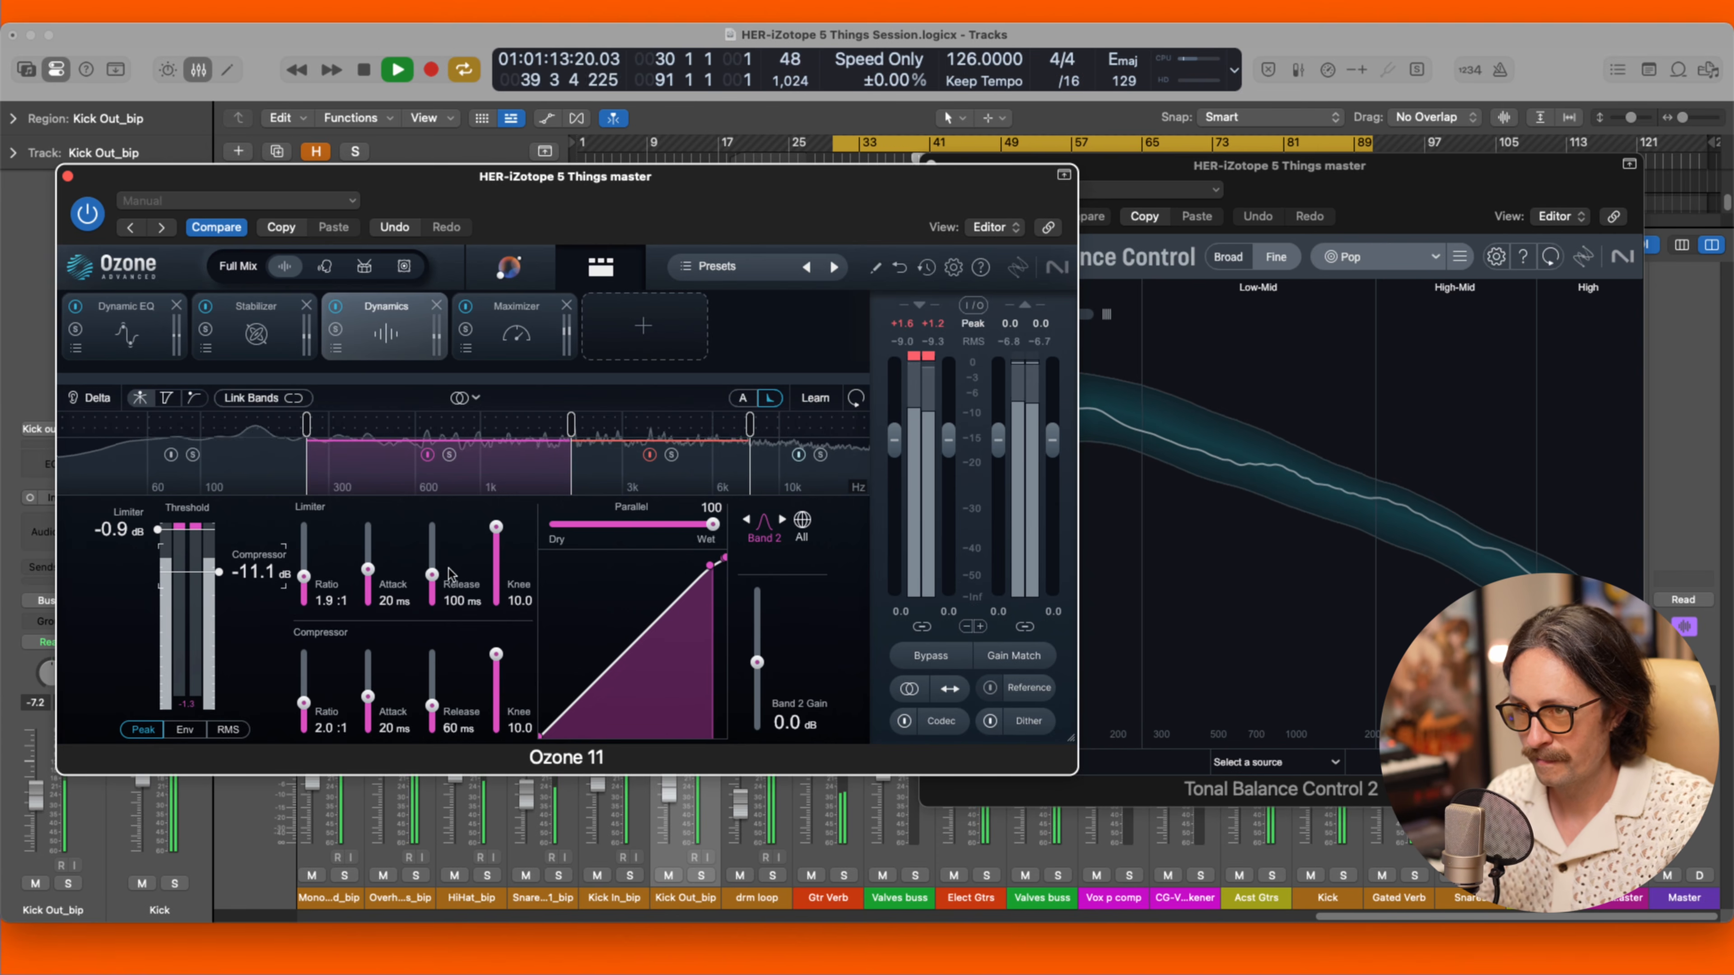
{"action": "left_click_drag", "start_coordinate": [757, 662], "coordinate": [751, 656]}
Set Dynamics band 3's limiter ratio to 2.9:1 and compare the mix with Dynamics off and on in the Broad view.
{"action": "left_click", "coordinate": [608, 465]}
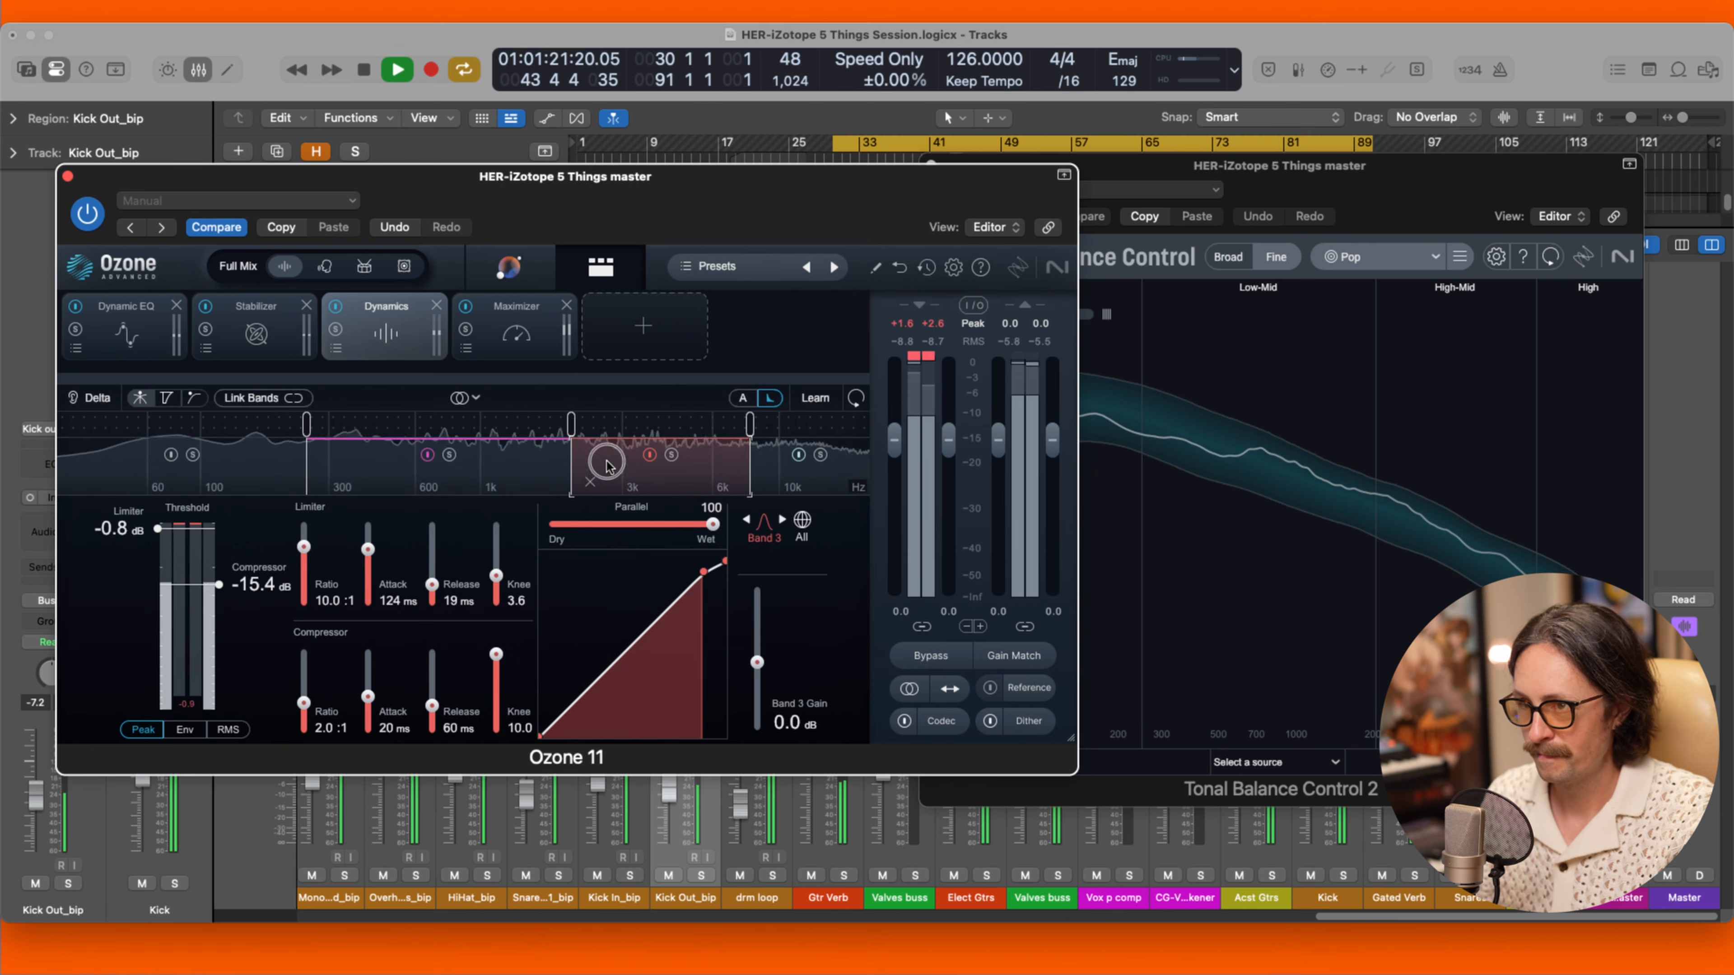
{"action": "left_click_drag", "start_coordinate": [303, 552], "coordinate": [304, 574]}
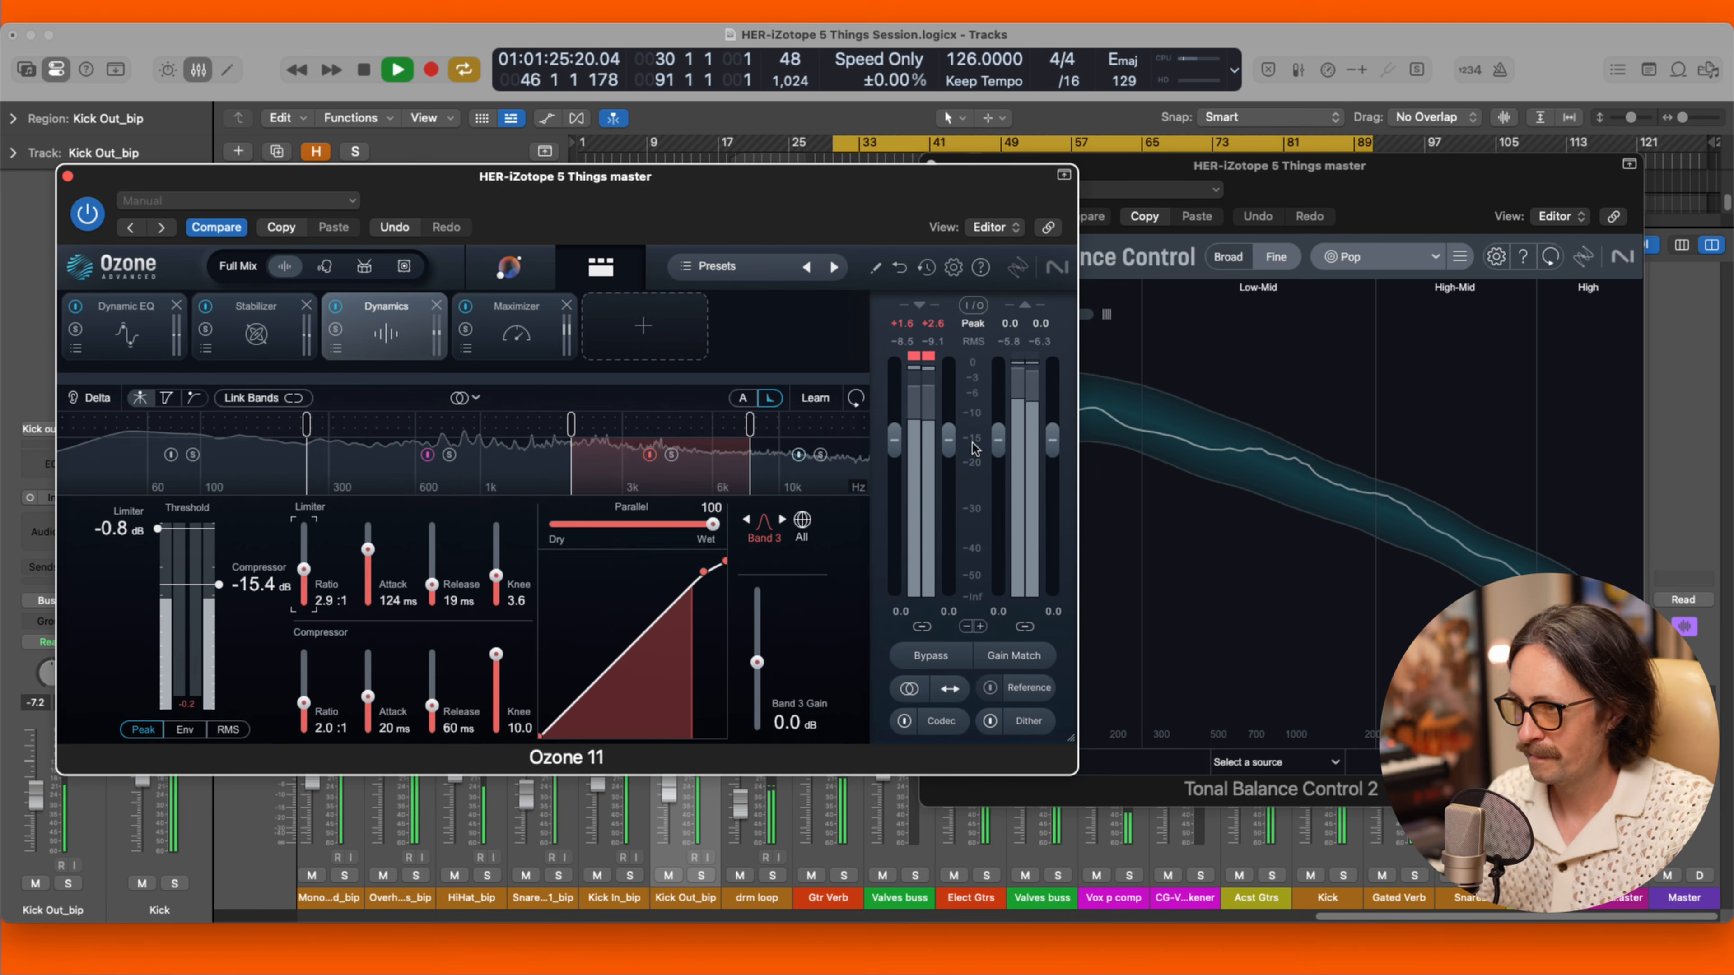
{"action": "key", "text": "space"}
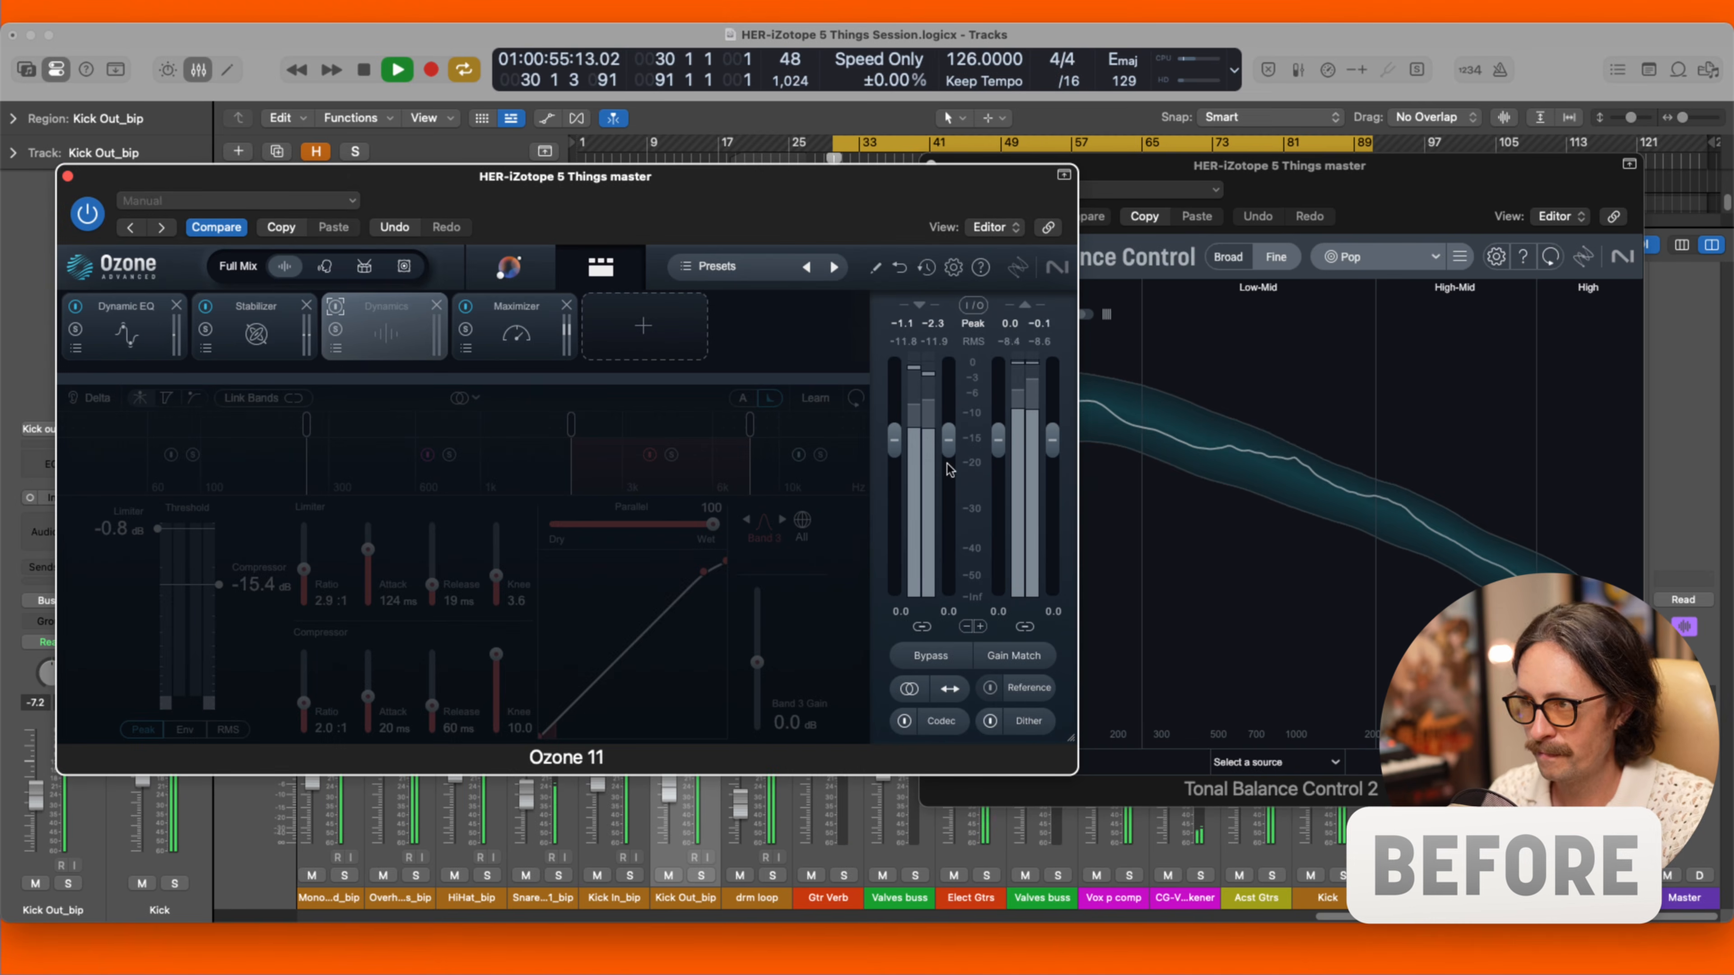
{"action": "left_click", "coordinate": [1335, 181]}
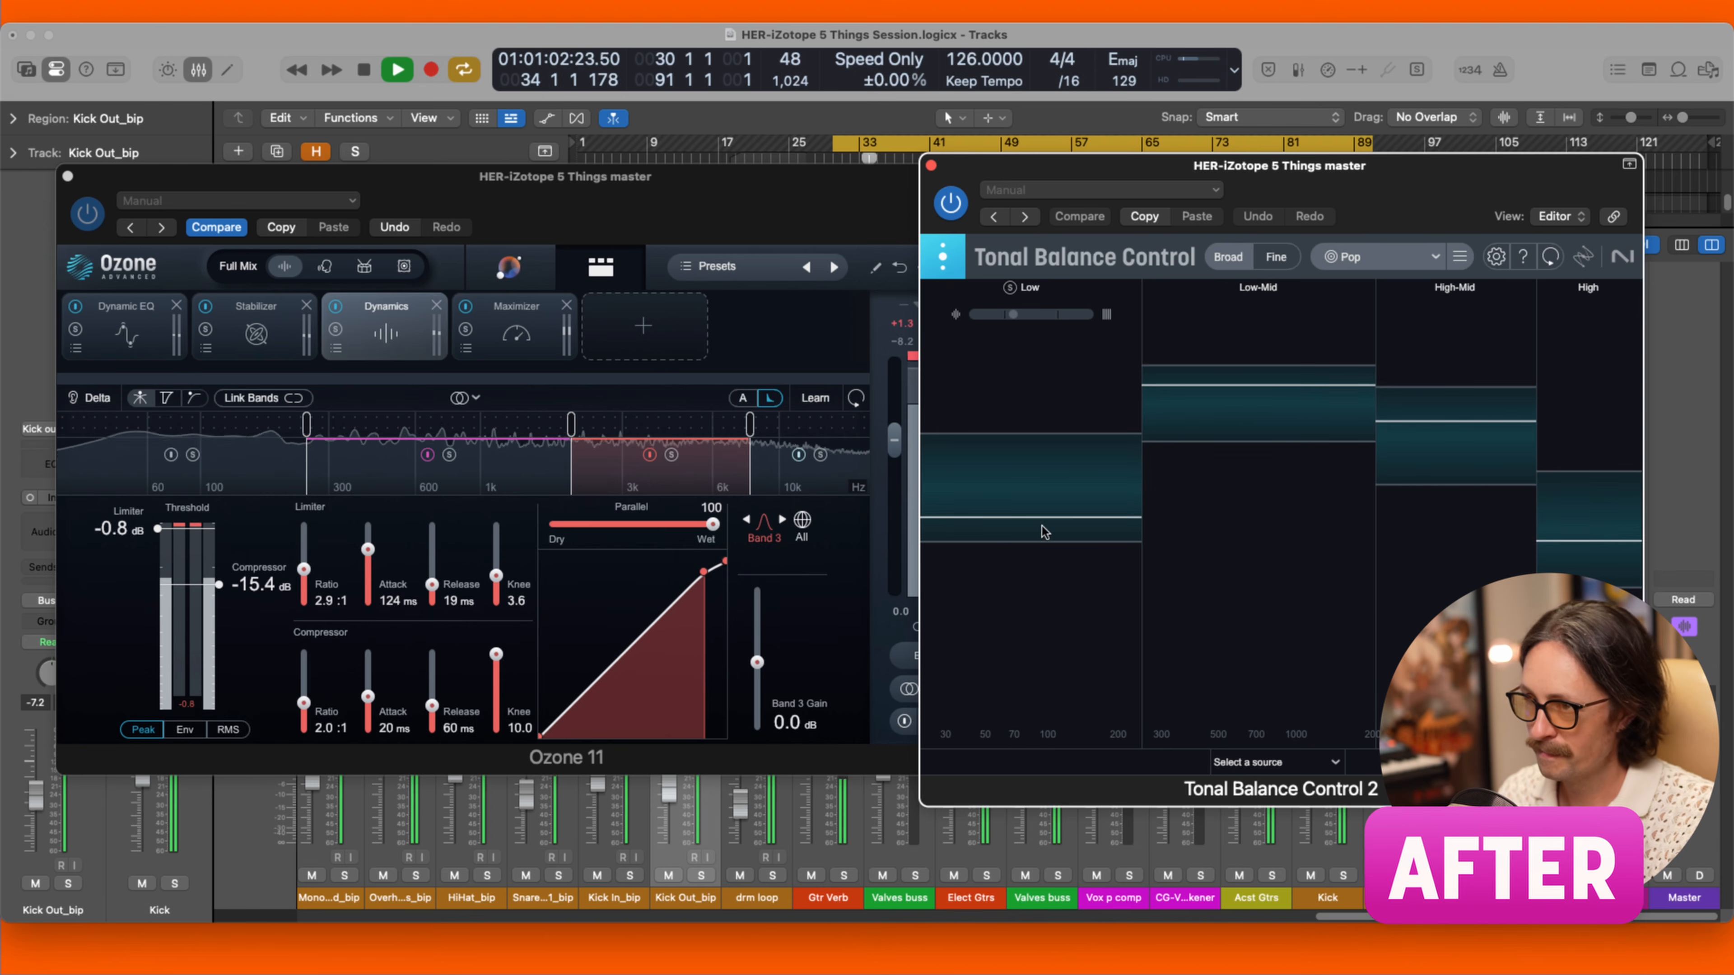
Enable Dynamics band 1 with limiter settings -0.6 dB, 4.3:1, 124 ms attack, 51 ms release and 5.8 knee, plus a -12.2 dB compressor threshold.
{"action": "left_click", "coordinate": [252, 464]}
{"action": "key", "text": "space"}
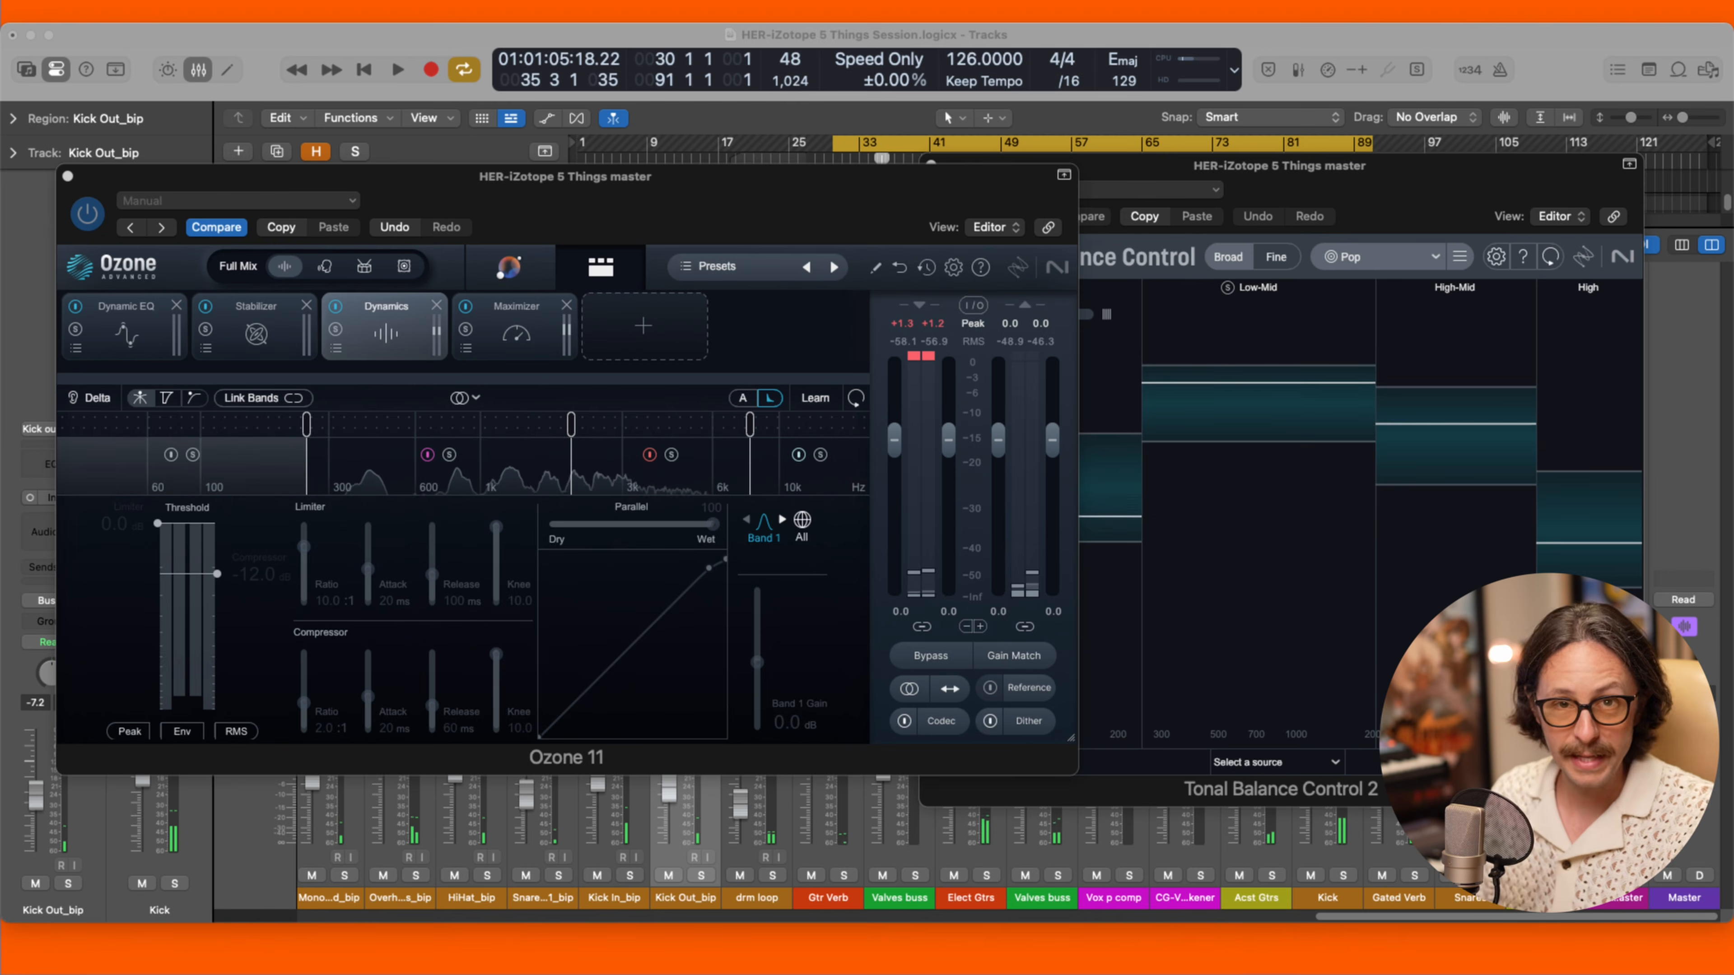
{"action": "left_click", "coordinate": [84, 538]}
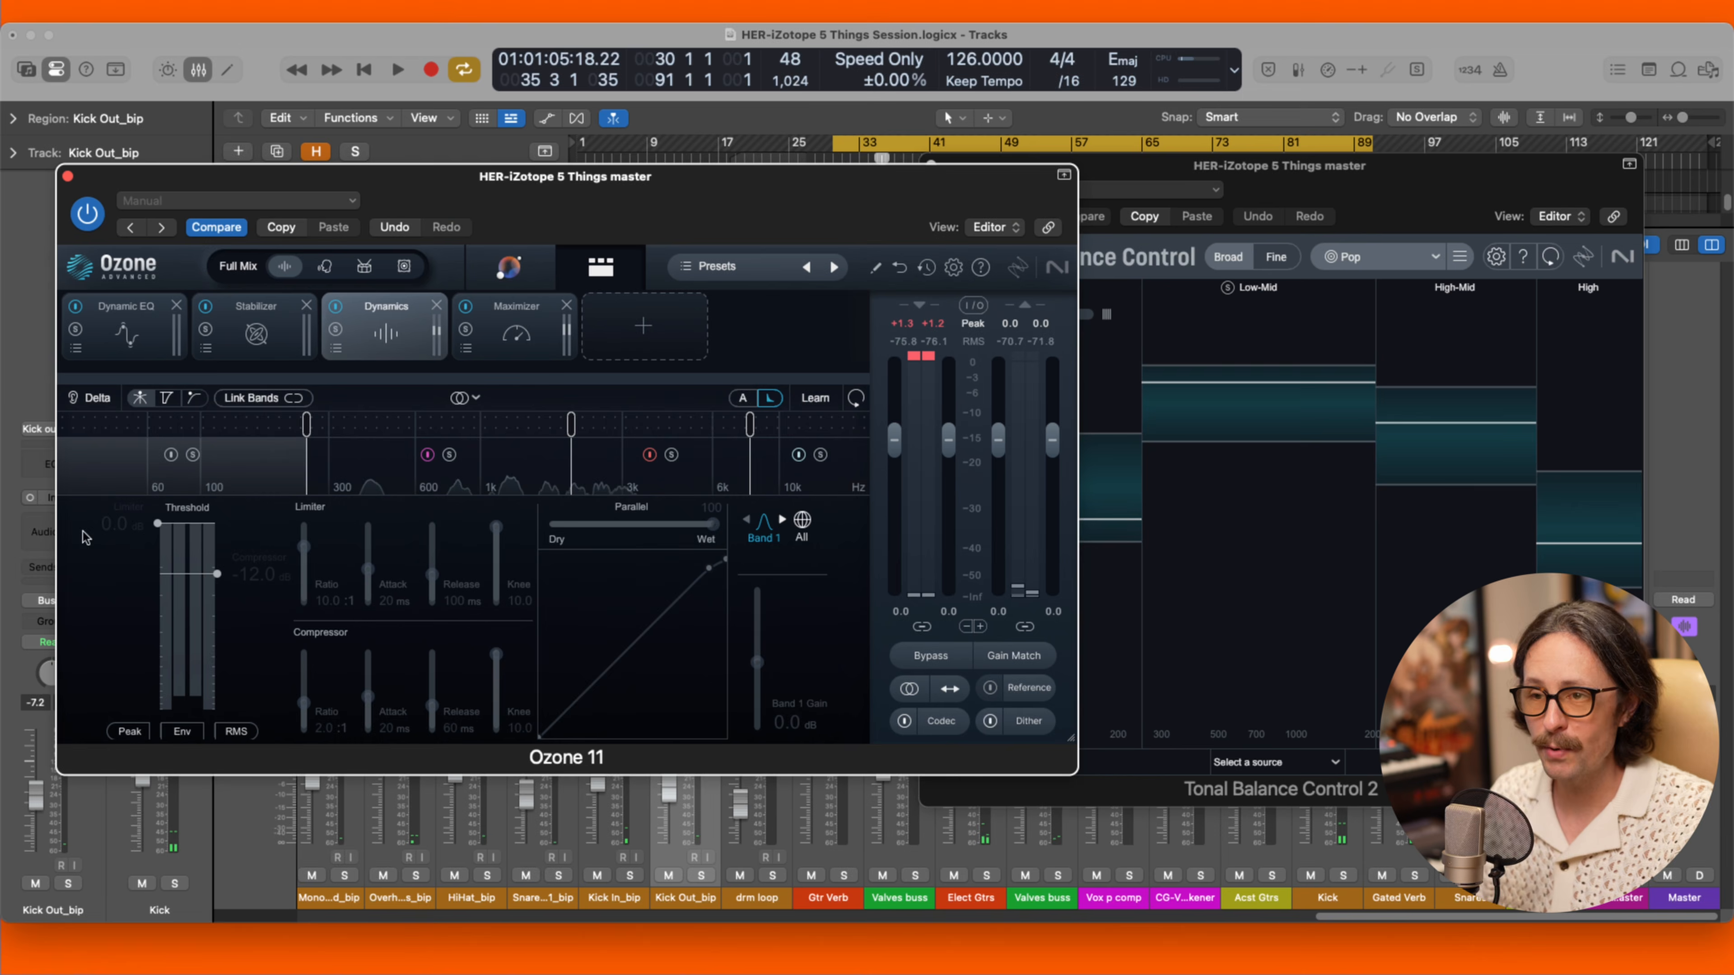
{"action": "left_click", "coordinate": [1311, 188]}
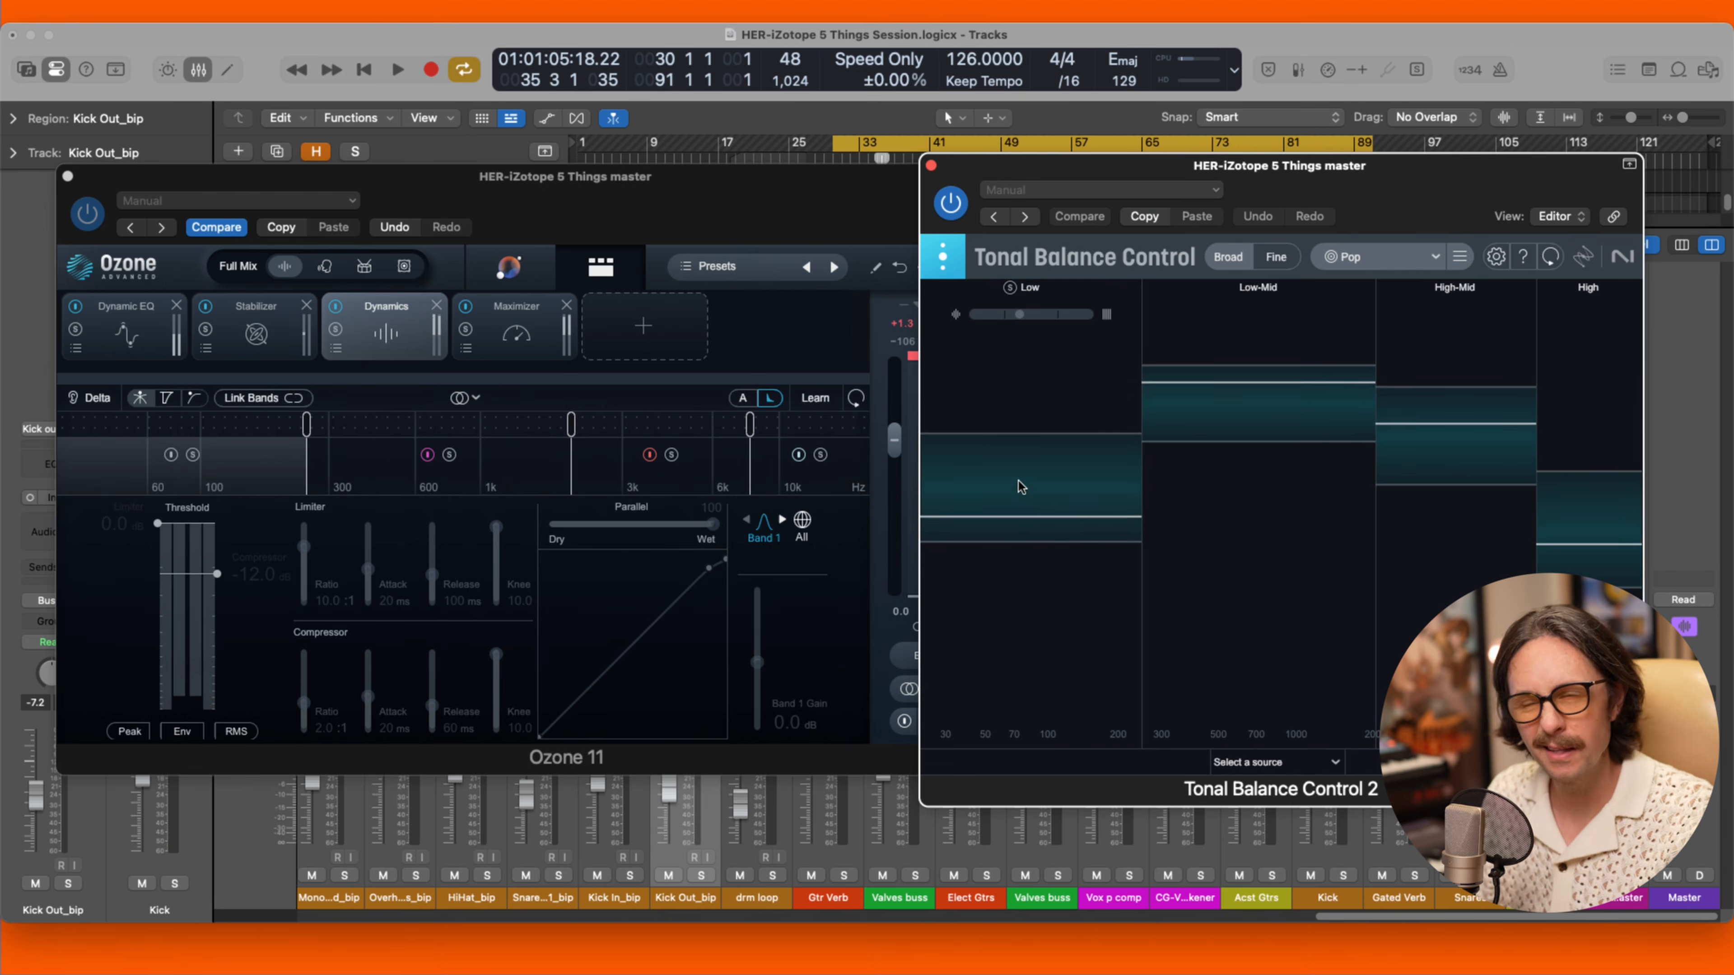
{"action": "left_click", "coordinate": [756, 660]}
{"action": "key", "text": "space"}
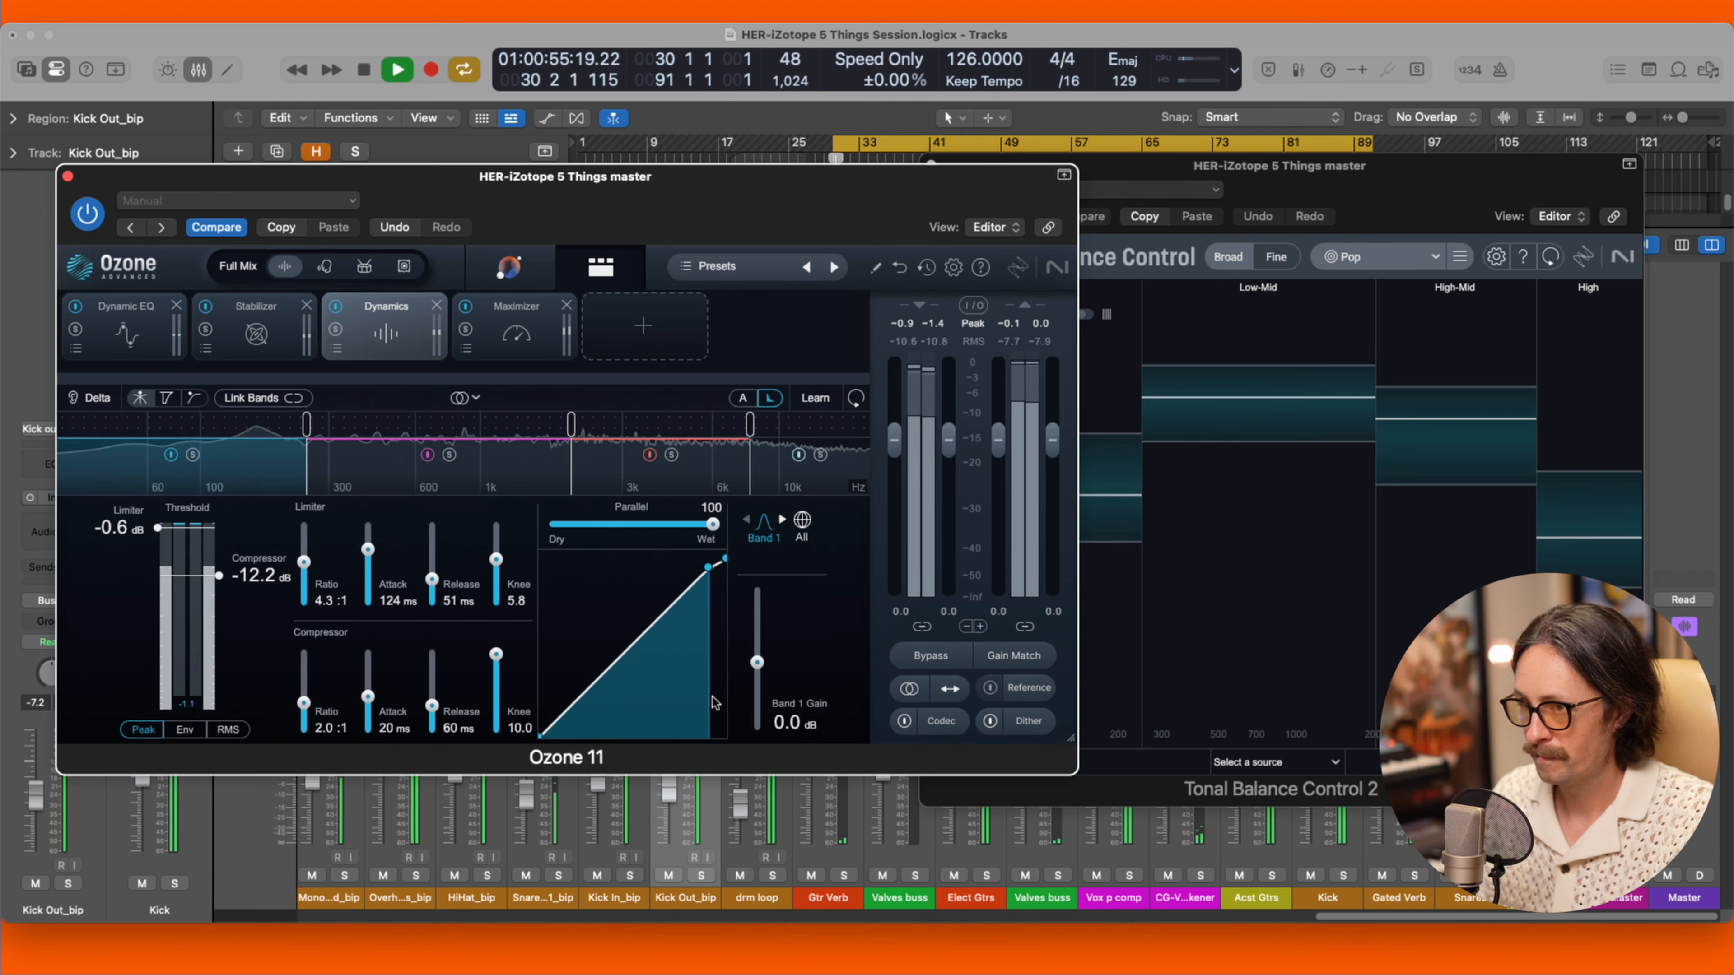
Set the Dynamics gain of band 1 to 4.6 dB and of band 2 to 2.7 dB while the mix plays.
{"action": "left_click_drag", "start_coordinate": [756, 660], "coordinate": [756, 656]}
{"action": "left_click", "coordinate": [1230, 551]}
{"action": "left_click_drag", "start_coordinate": [758, 658], "coordinate": [758, 654]}
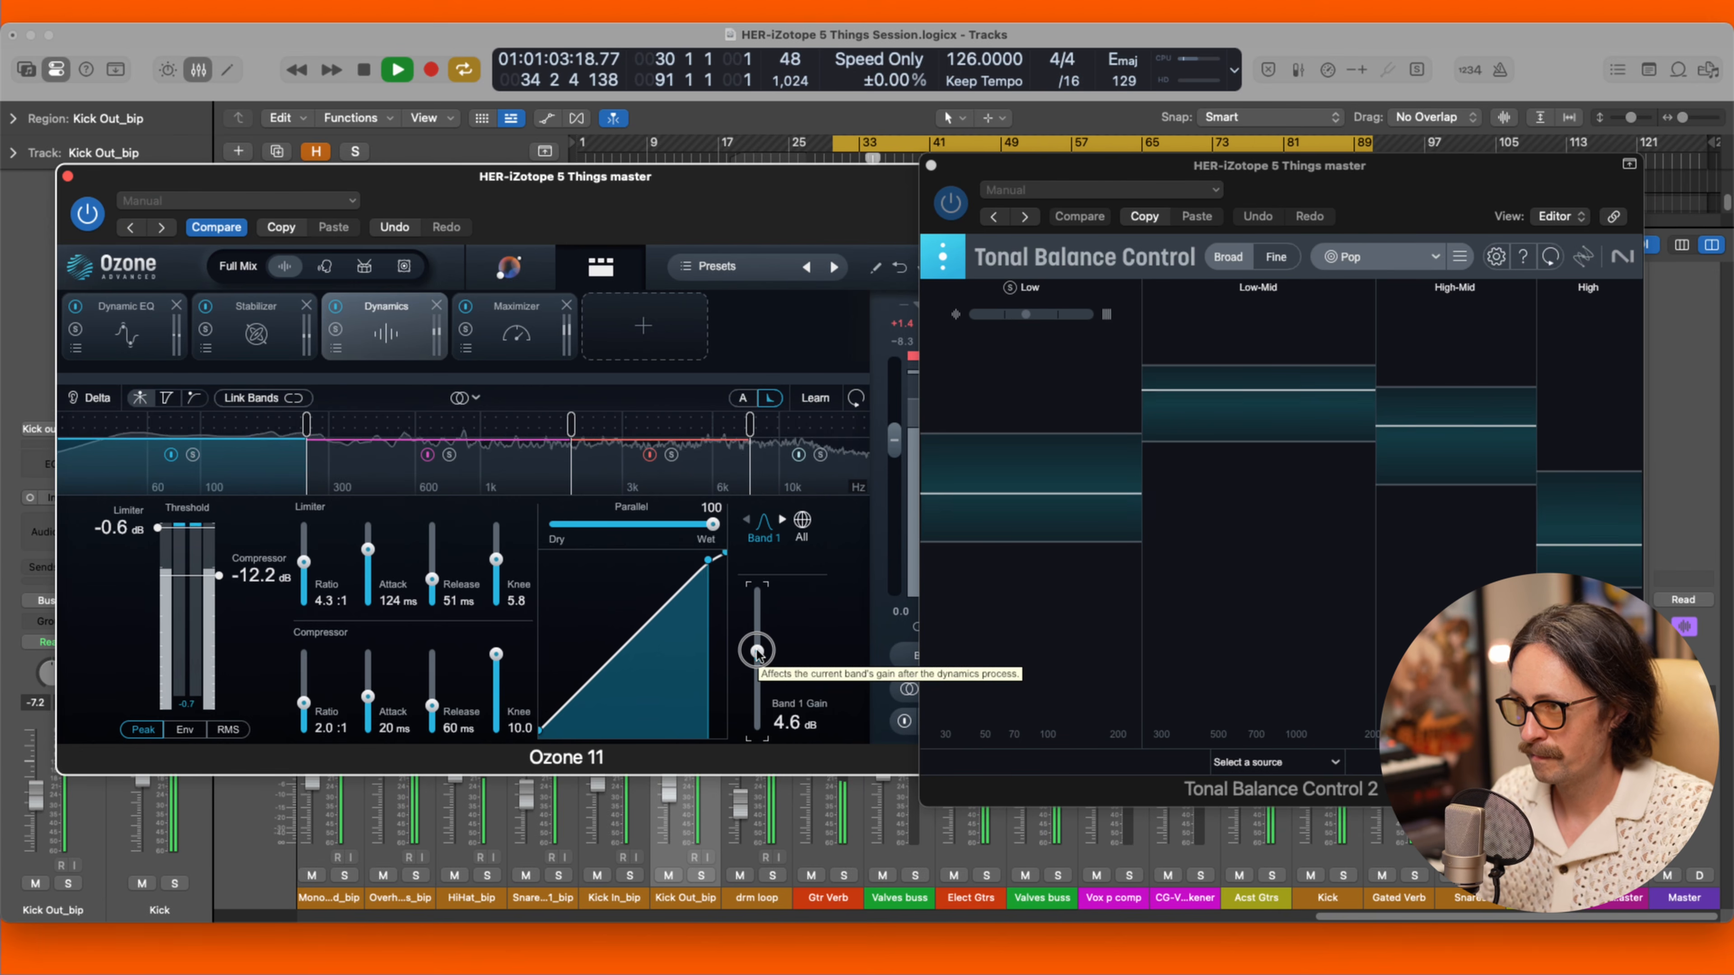
{"action": "left_click", "coordinate": [495, 471]}
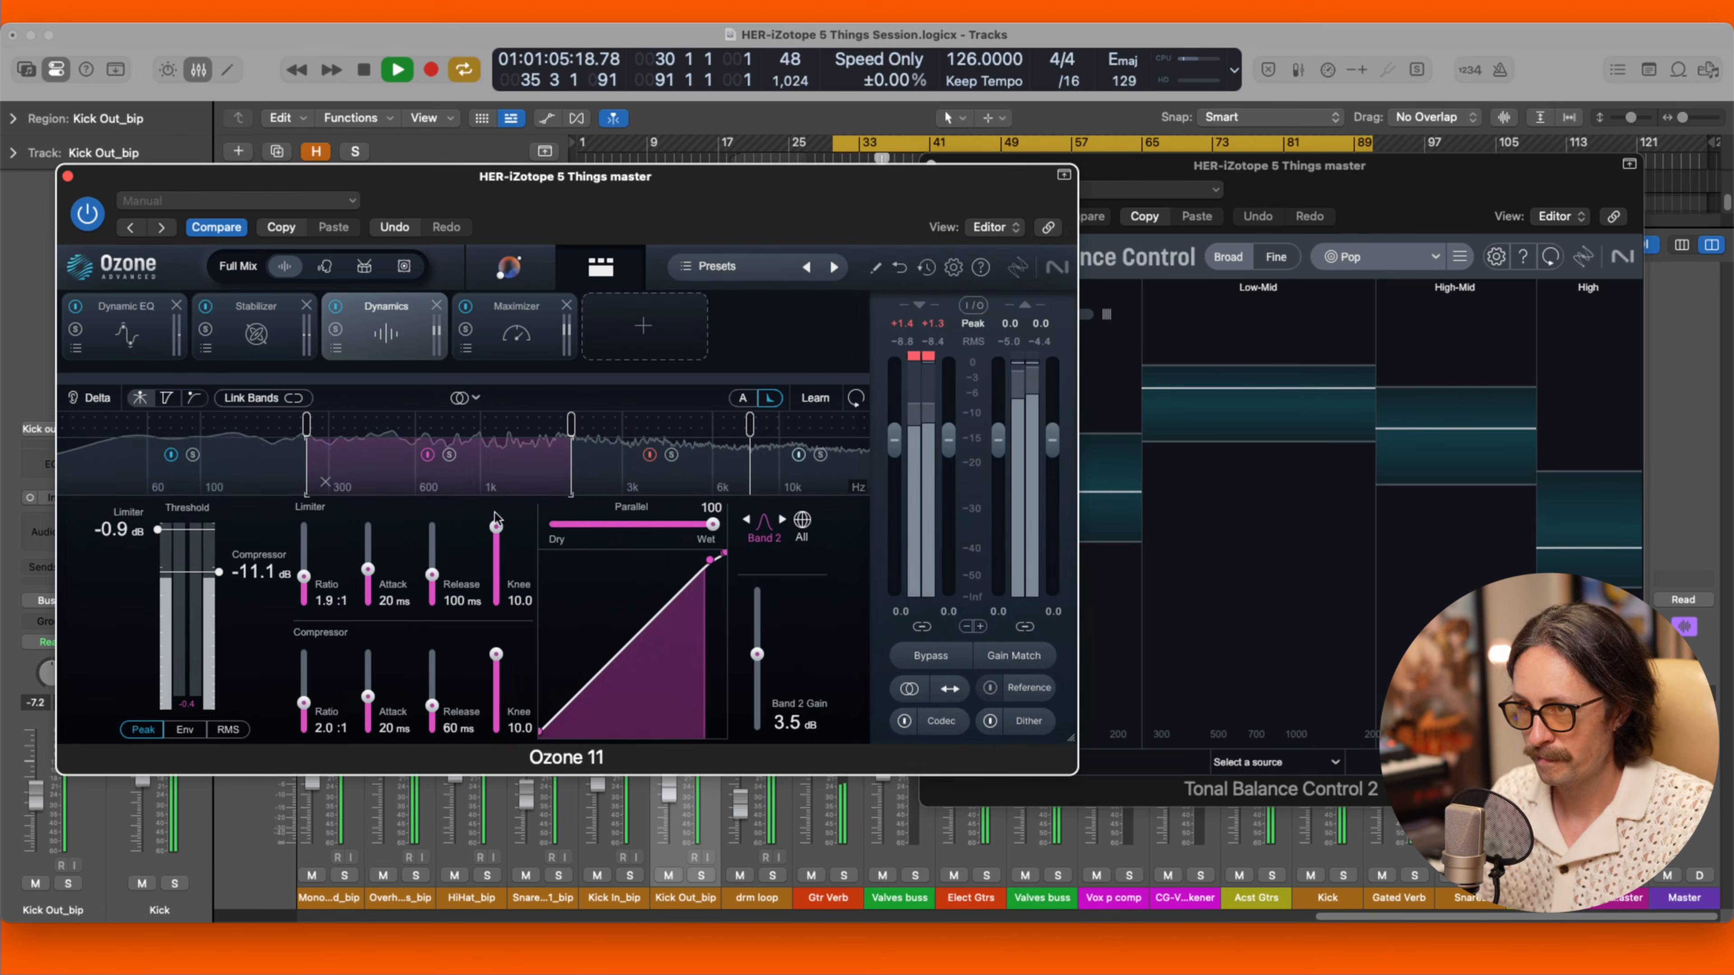
{"action": "left_click_drag", "start_coordinate": [756, 654], "coordinate": [756, 657]}
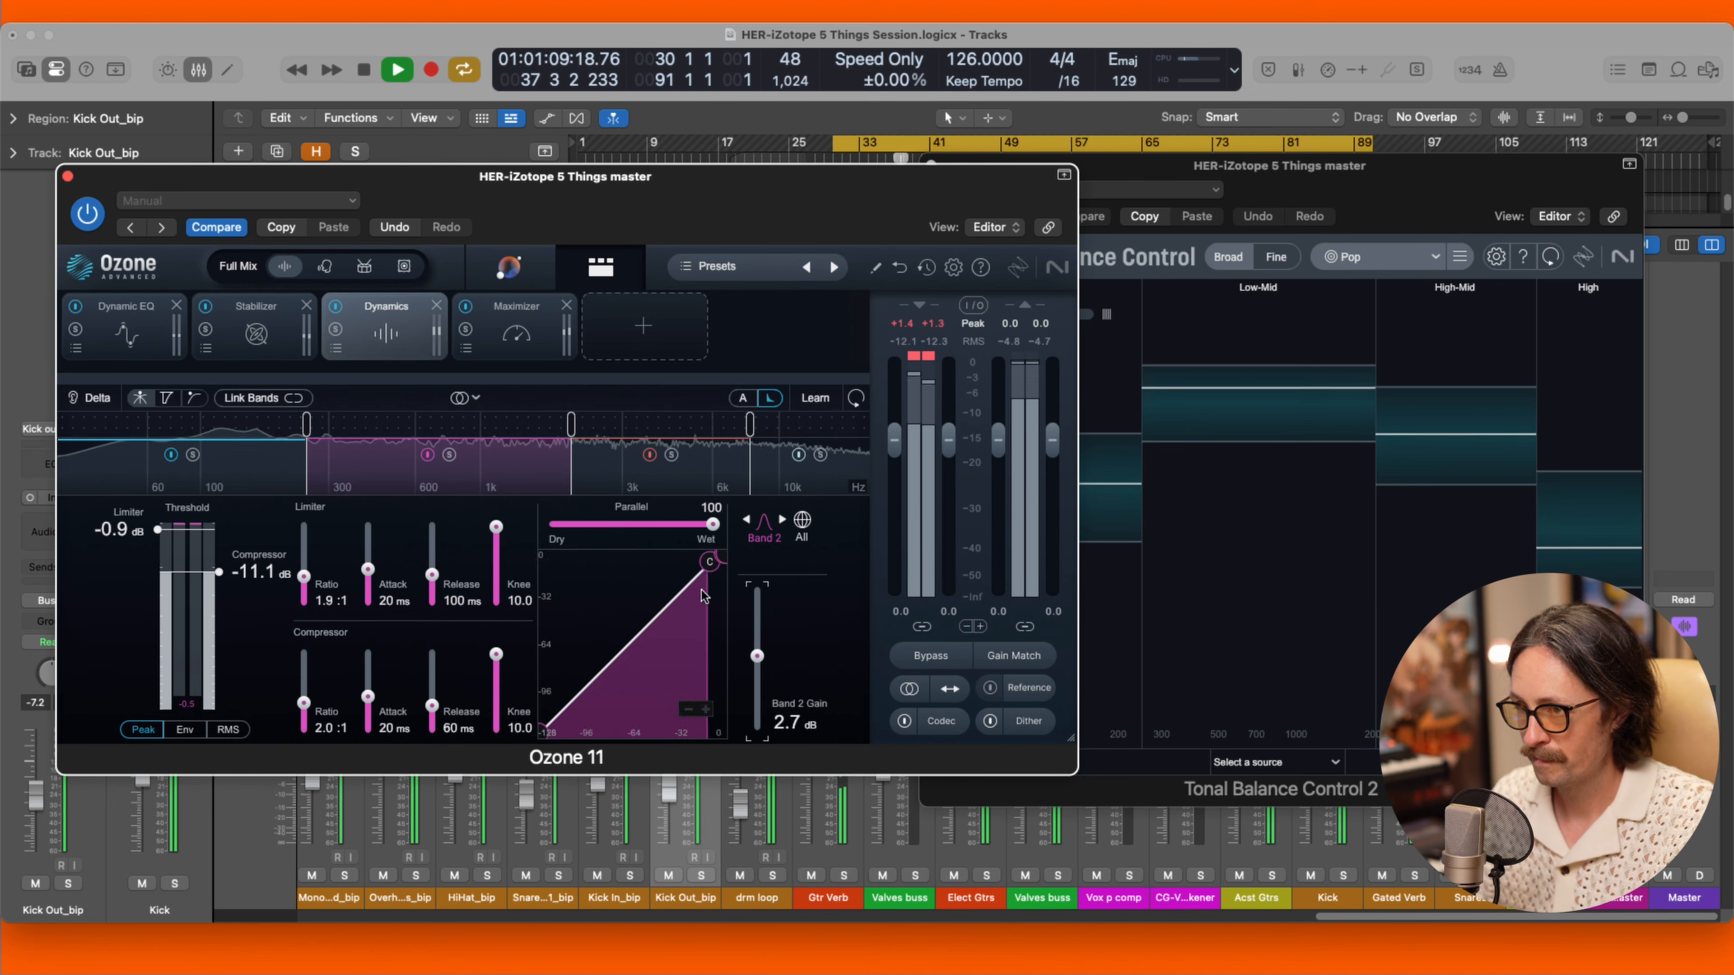
Set band 3's compressor threshold to -14.7 dB, and band 1's limiter threshold to -0.5 dB and compressor threshold to -11.1 dB.
{"action": "left_click", "coordinate": [635, 473]}
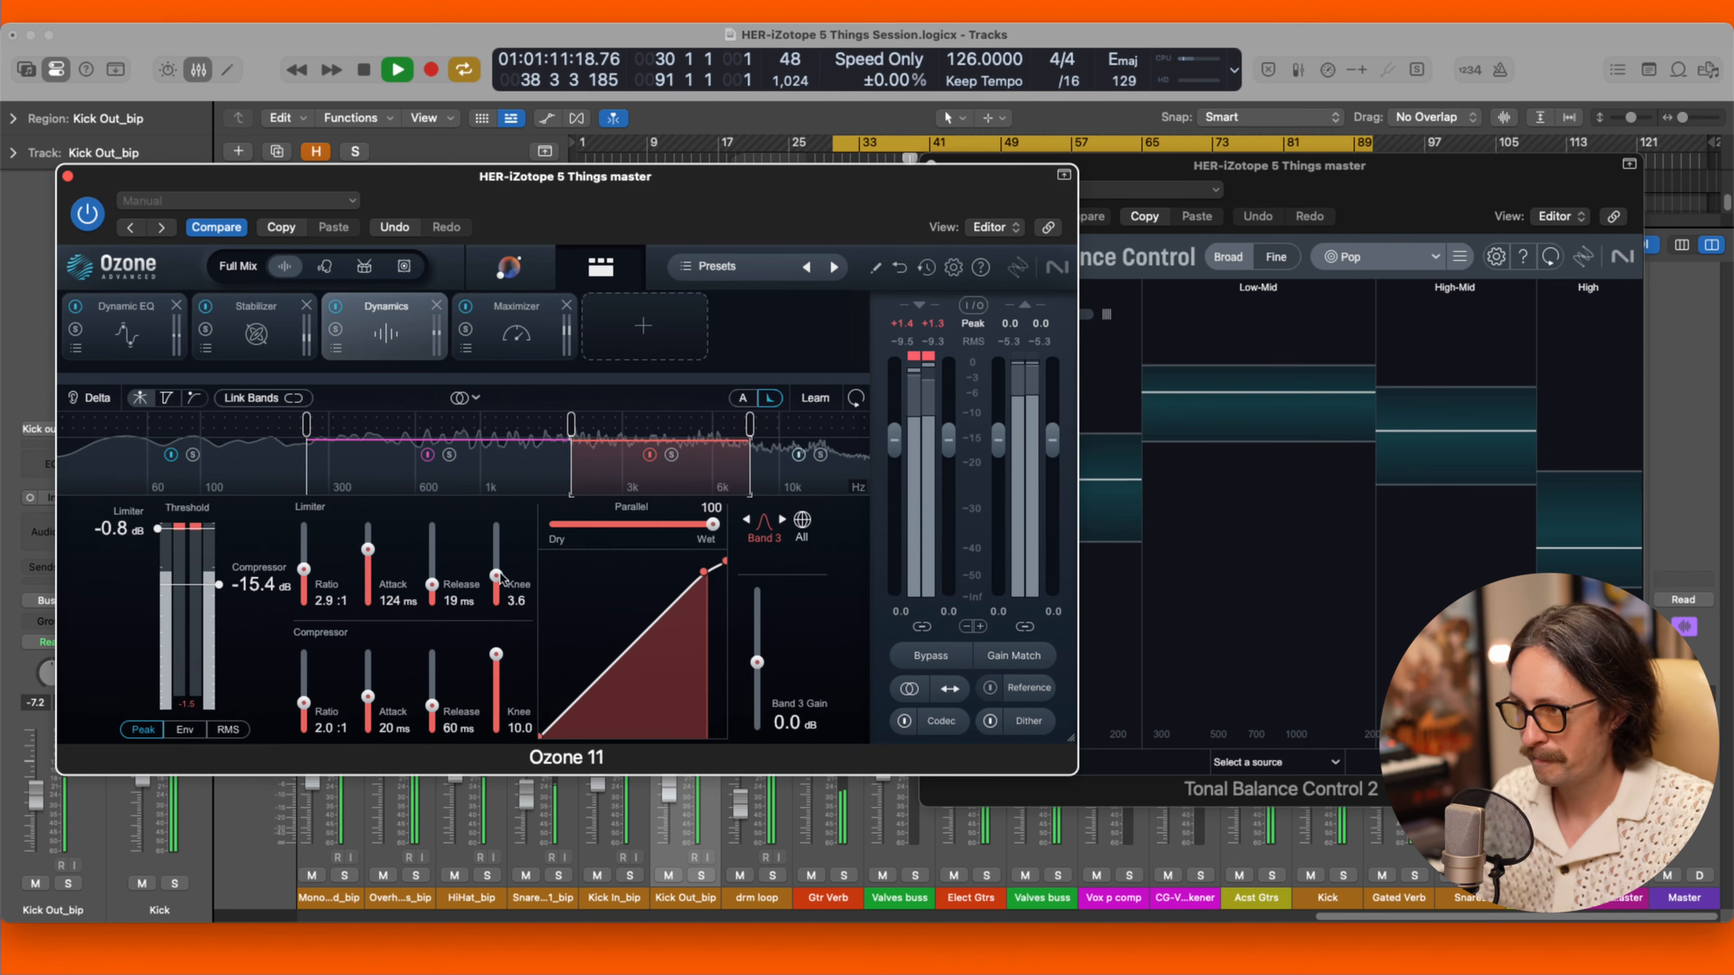
{"action": "left_click_drag", "start_coordinate": [223, 586], "coordinate": [222, 584]}
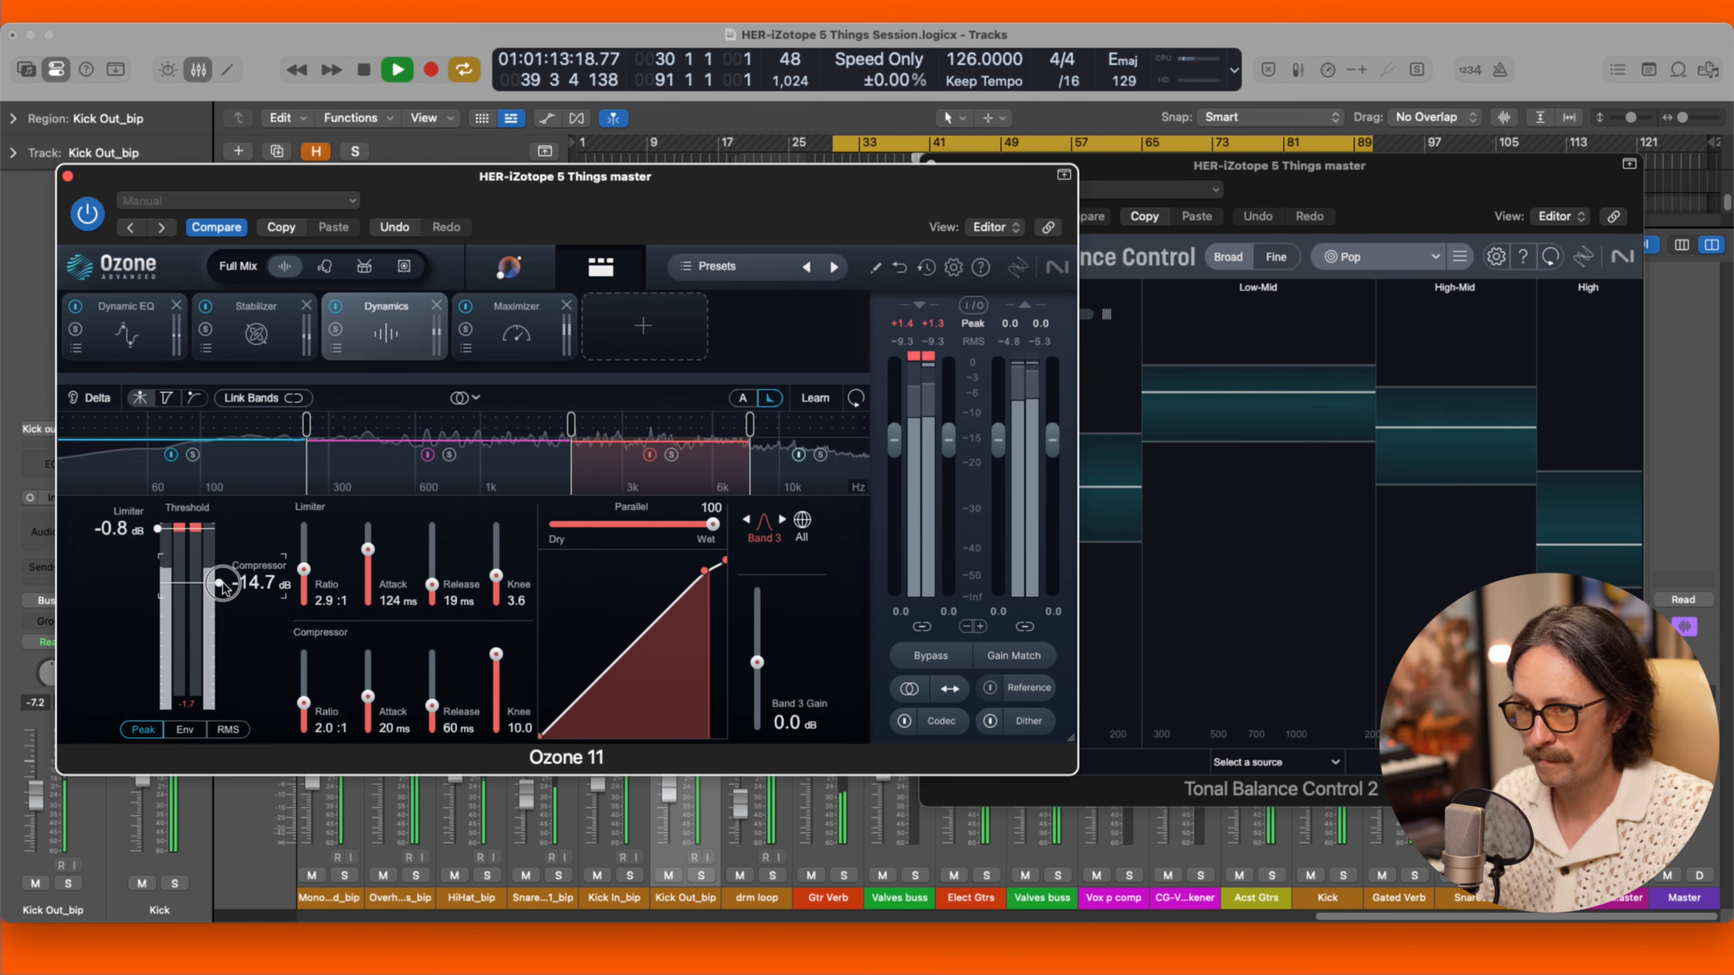
{"action": "left_click", "coordinate": [239, 469]}
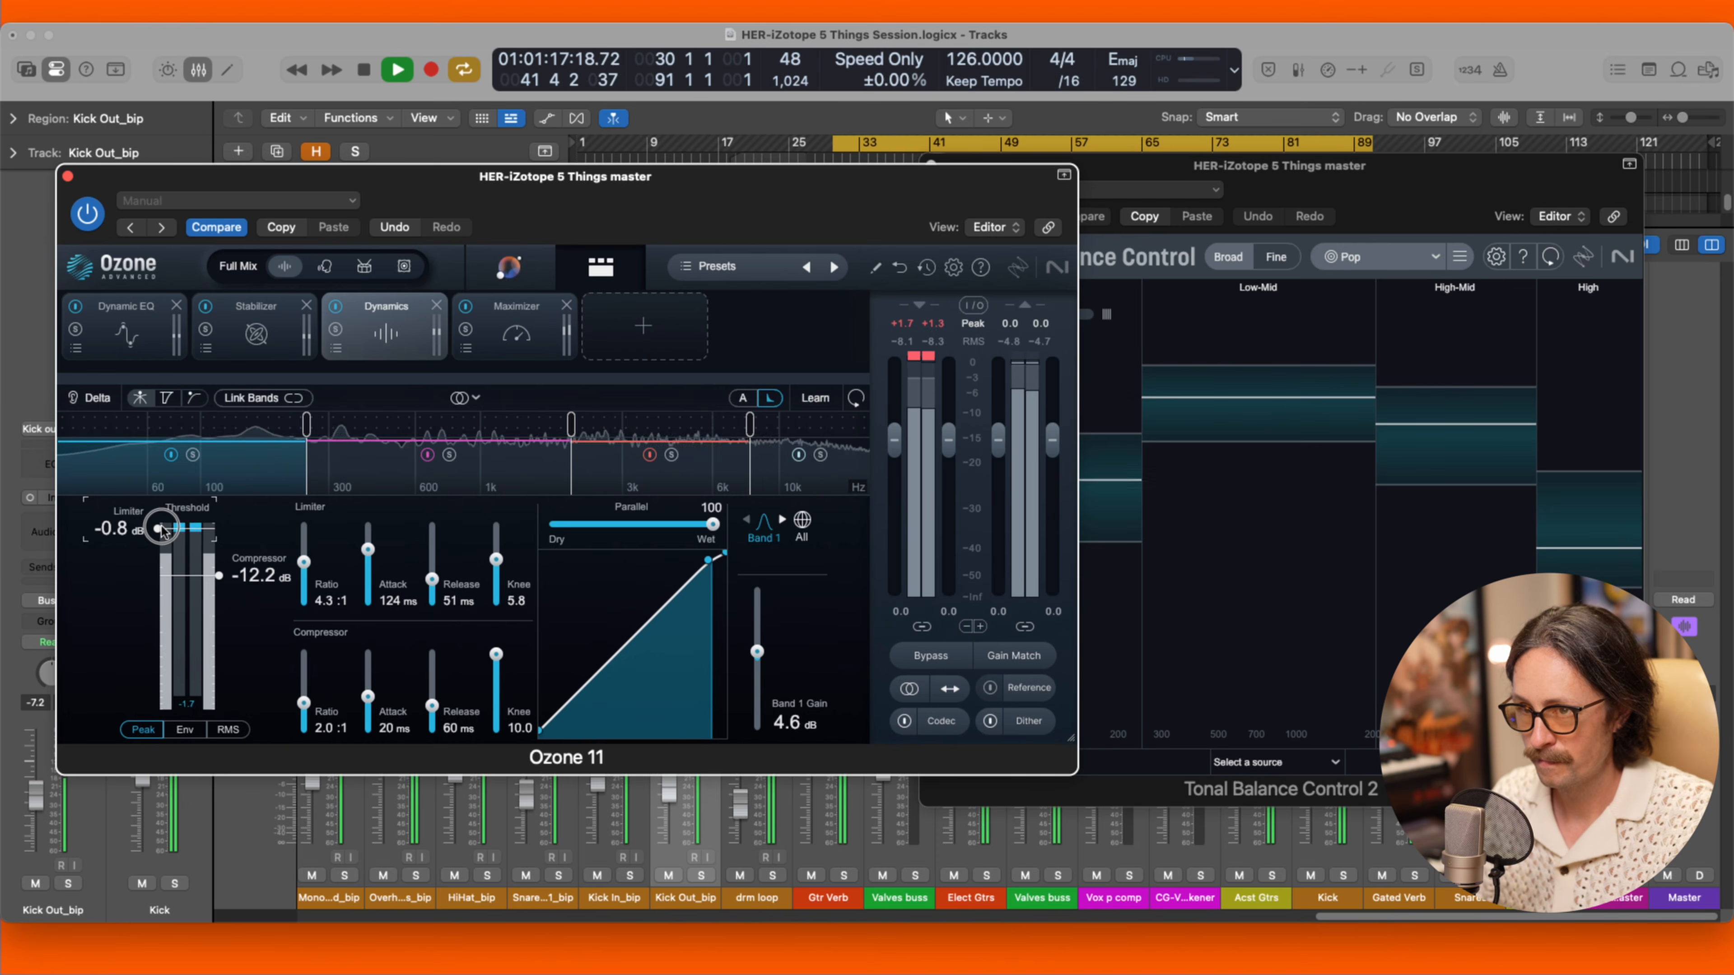
{"action": "left_click_drag", "start_coordinate": [211, 575], "coordinate": [219, 580]}
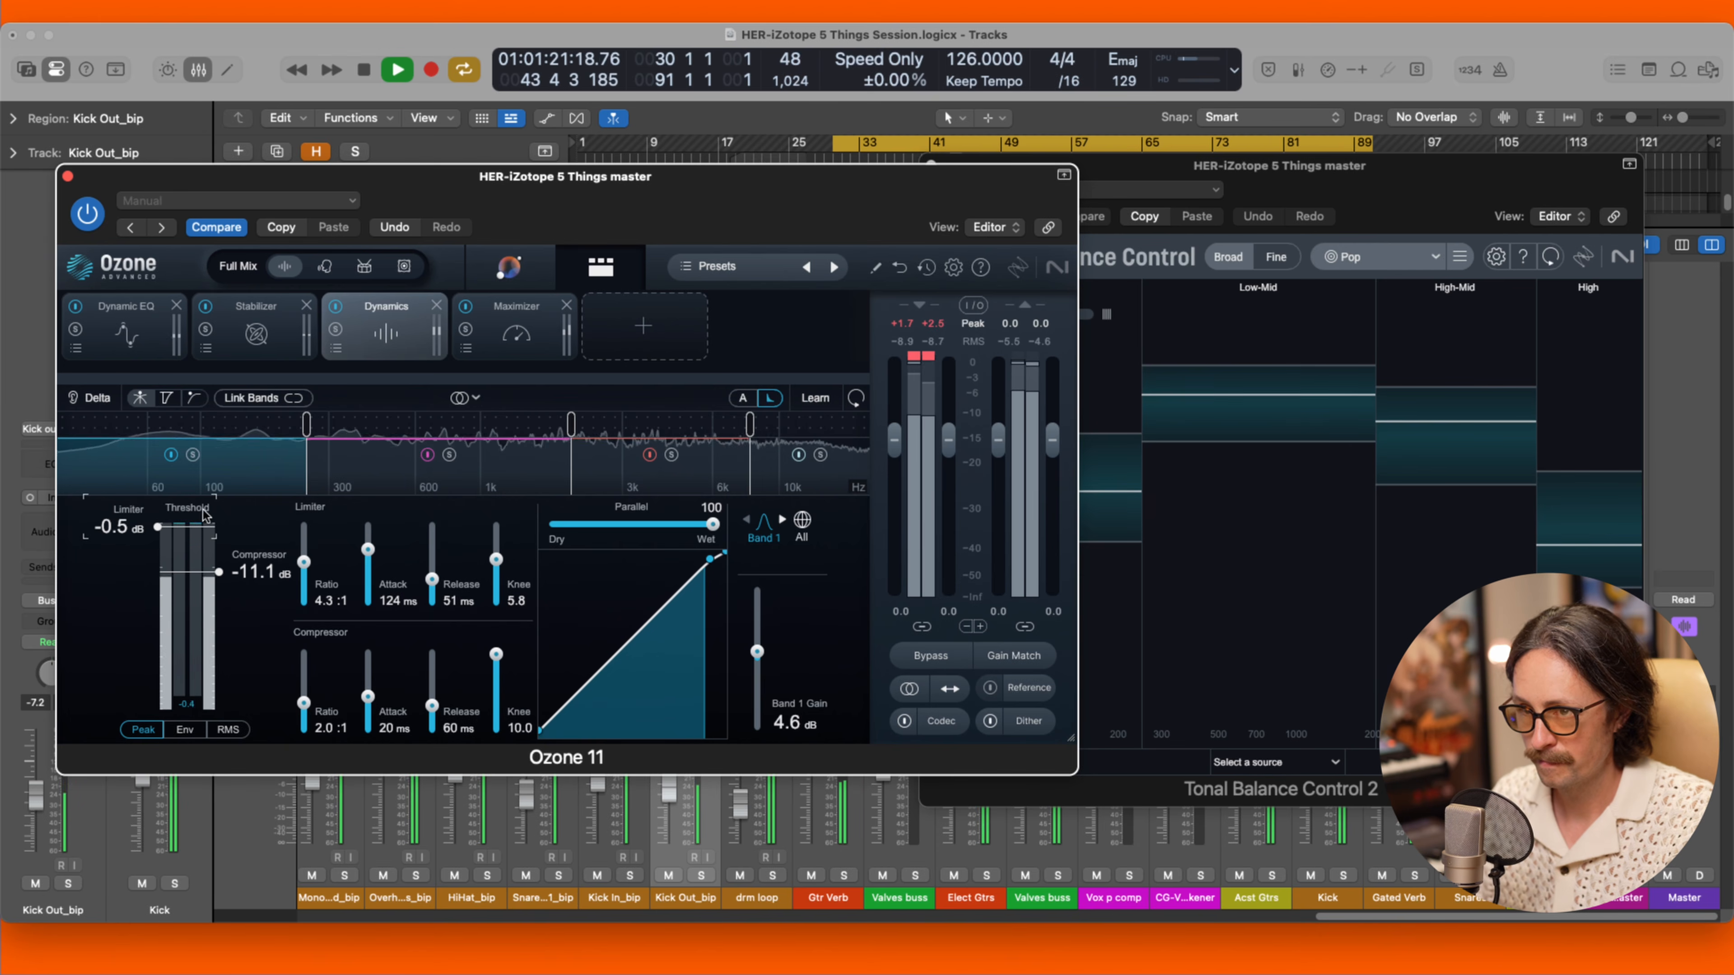
{"action": "left_click", "coordinate": [372, 456]}
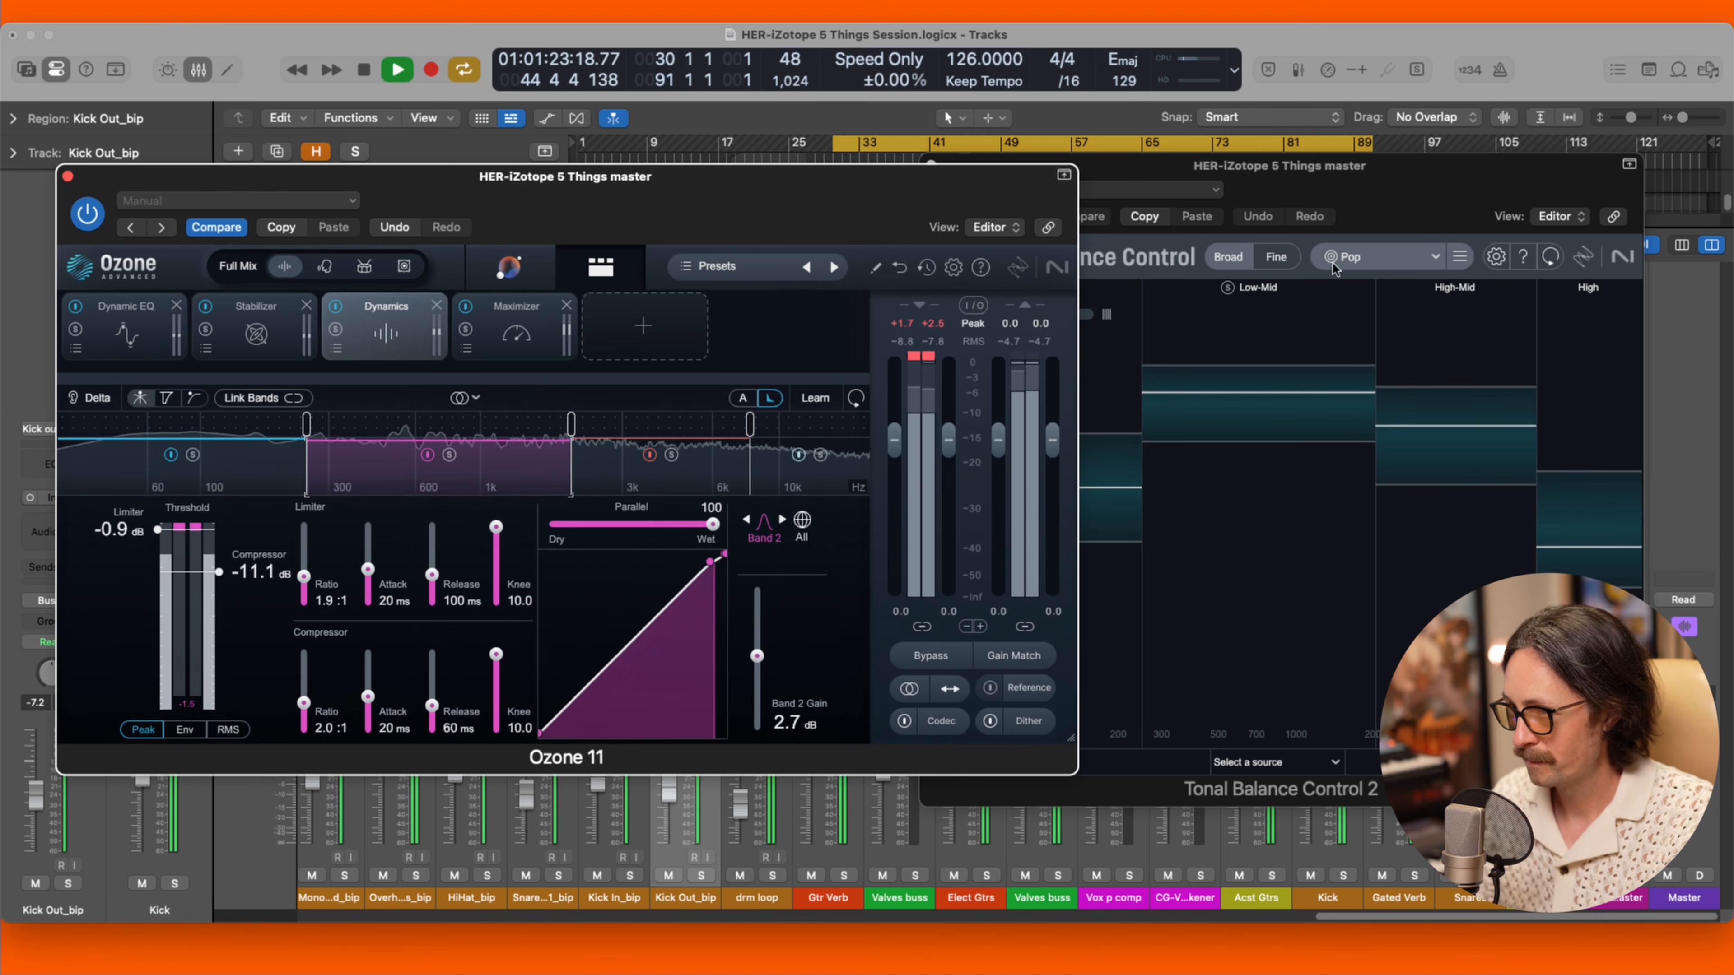
Set the Dynamic EQ's low Band Shelf node to 70 Hz, -1.1 dB gain and Q 0.8 while checking the tonal balance.
{"action": "left_click", "coordinate": [1322, 192]}
{"action": "key", "text": "space"}
{"action": "left_click", "coordinate": [127, 328]}
{"action": "key", "text": "space"}
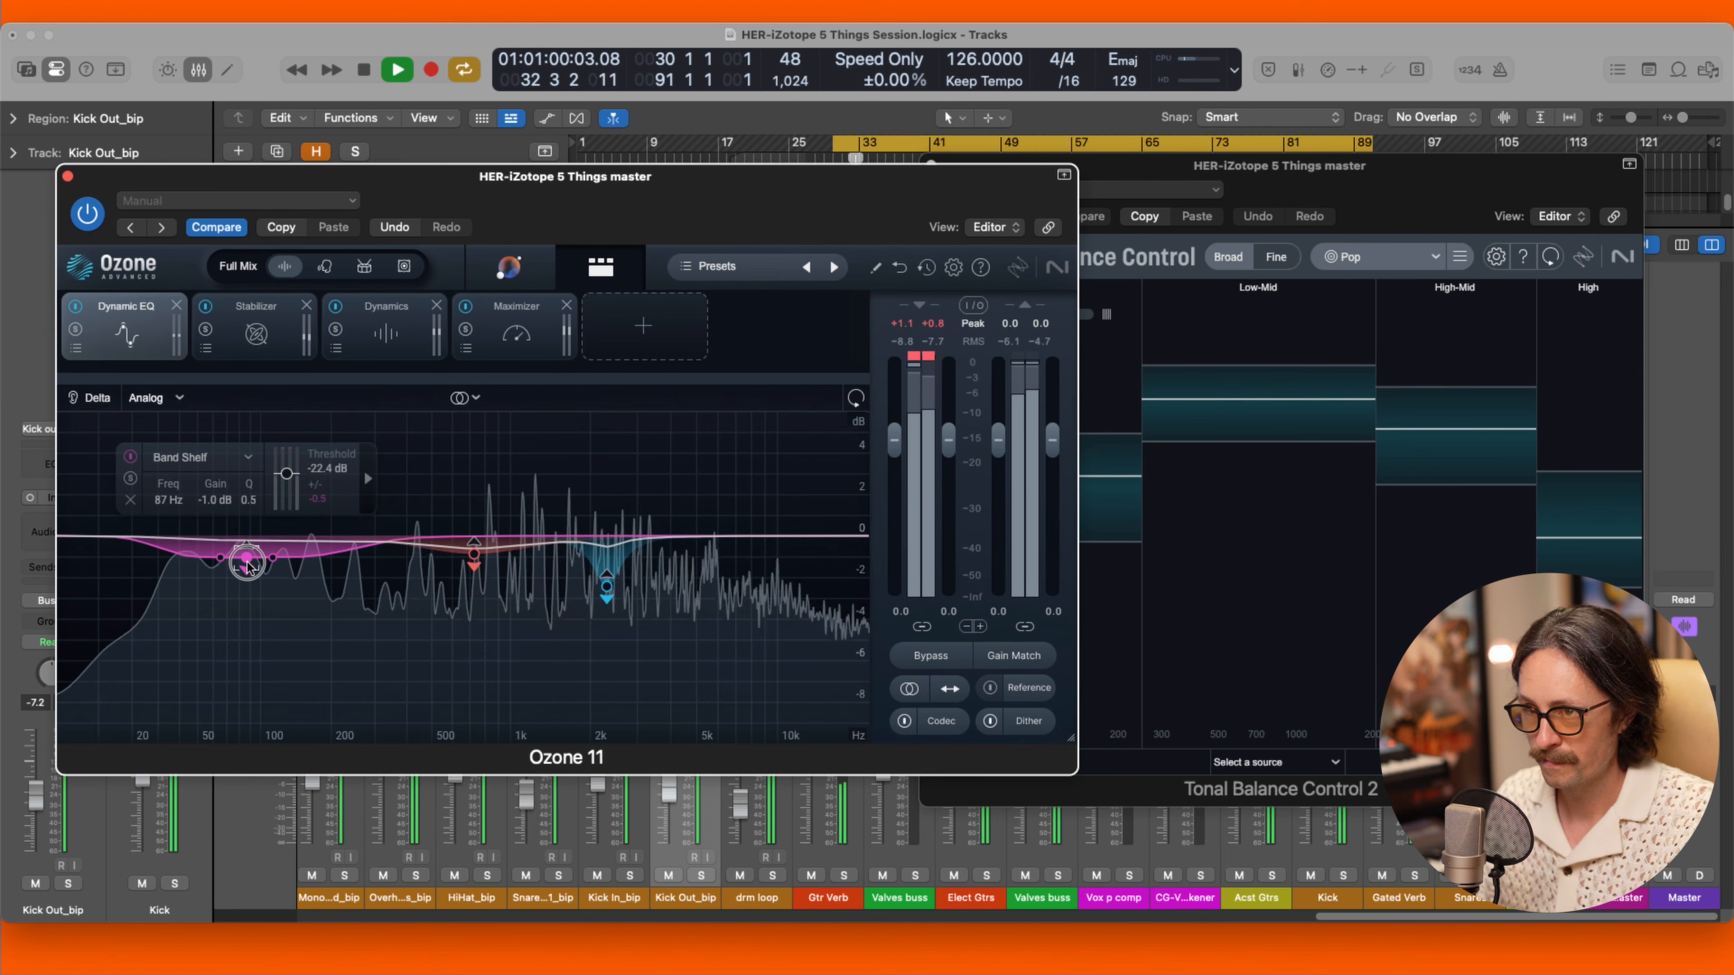
{"action": "left_click_drag", "start_coordinate": [247, 564], "coordinate": [243, 567]}
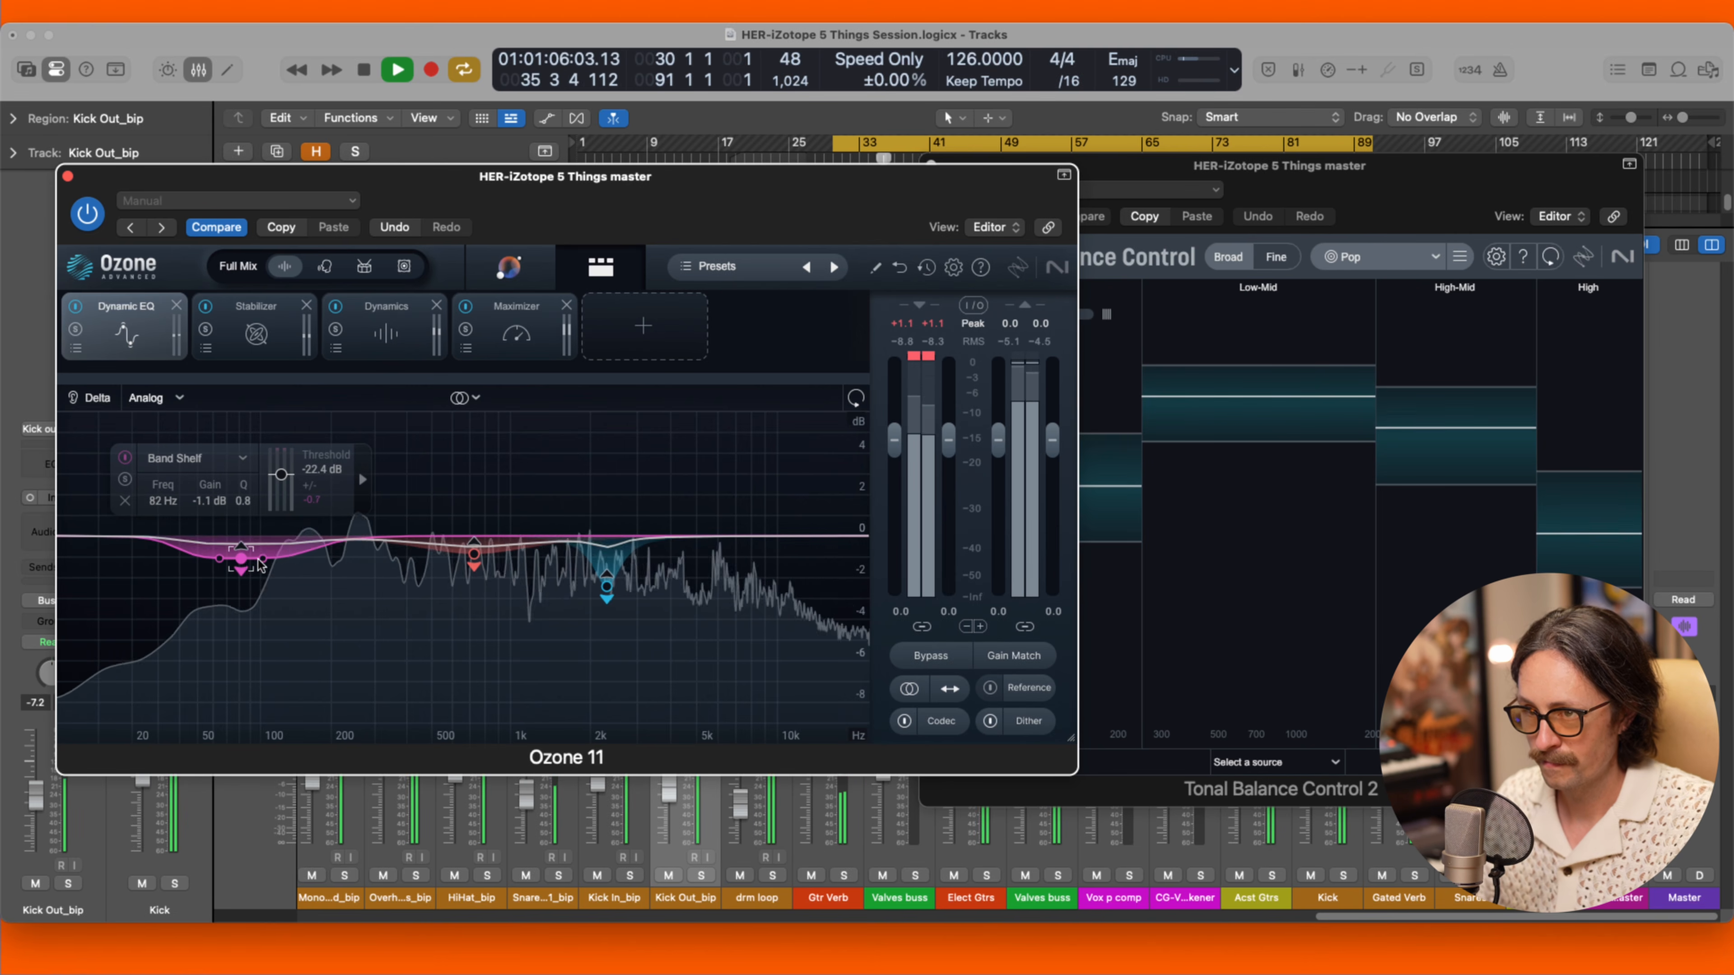
{"action": "left_click_drag", "start_coordinate": [243, 567], "coordinate": [227, 566]}
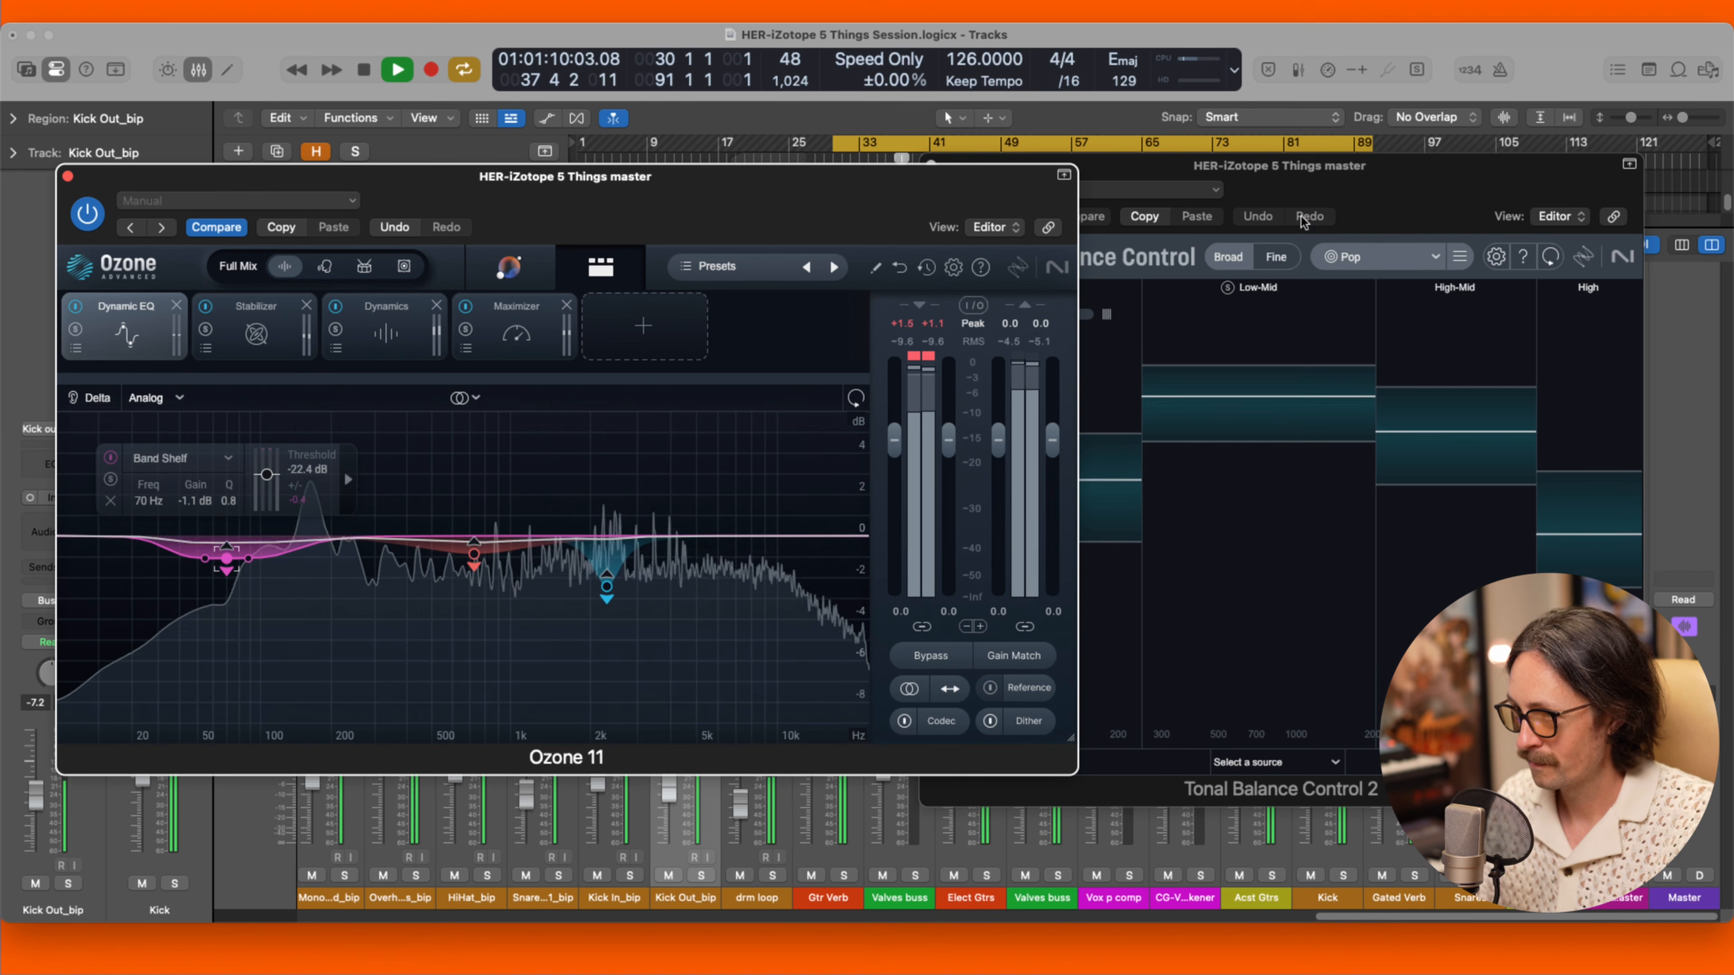
{"action": "left_click", "coordinate": [1336, 183]}
{"action": "key", "text": "space"}
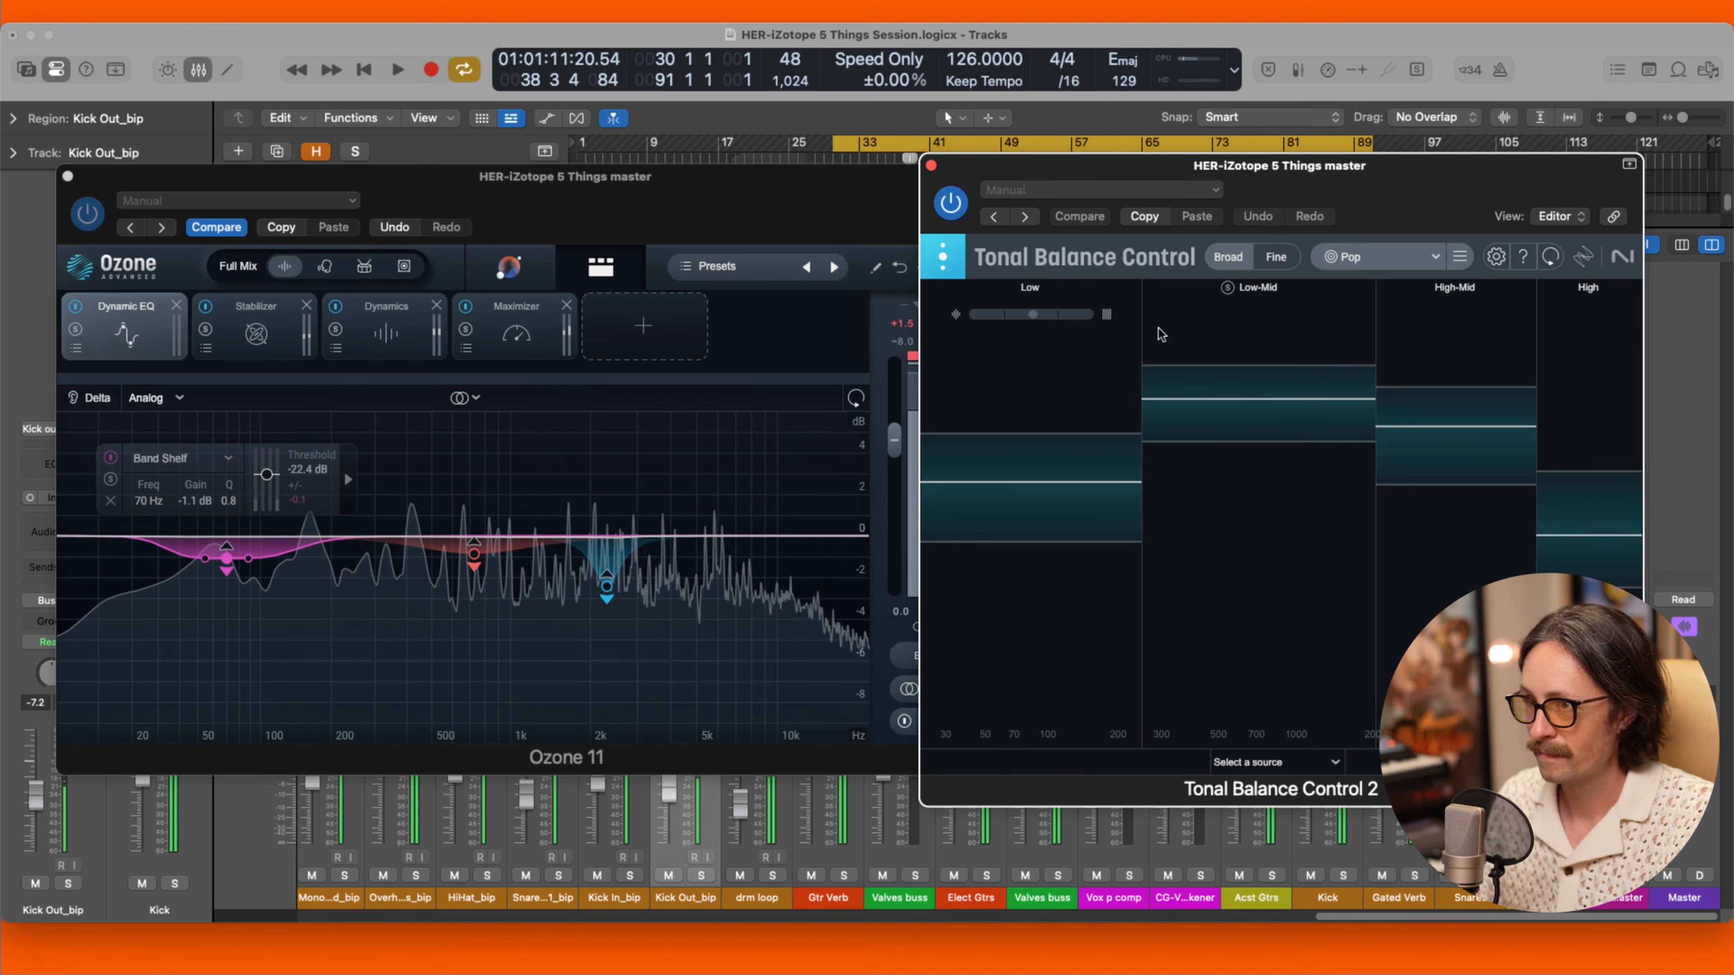
Return to the Dynamics module and play the mix with it bypassed and enabled to compare the tonal balance.
{"action": "left_click", "coordinate": [386, 321]}
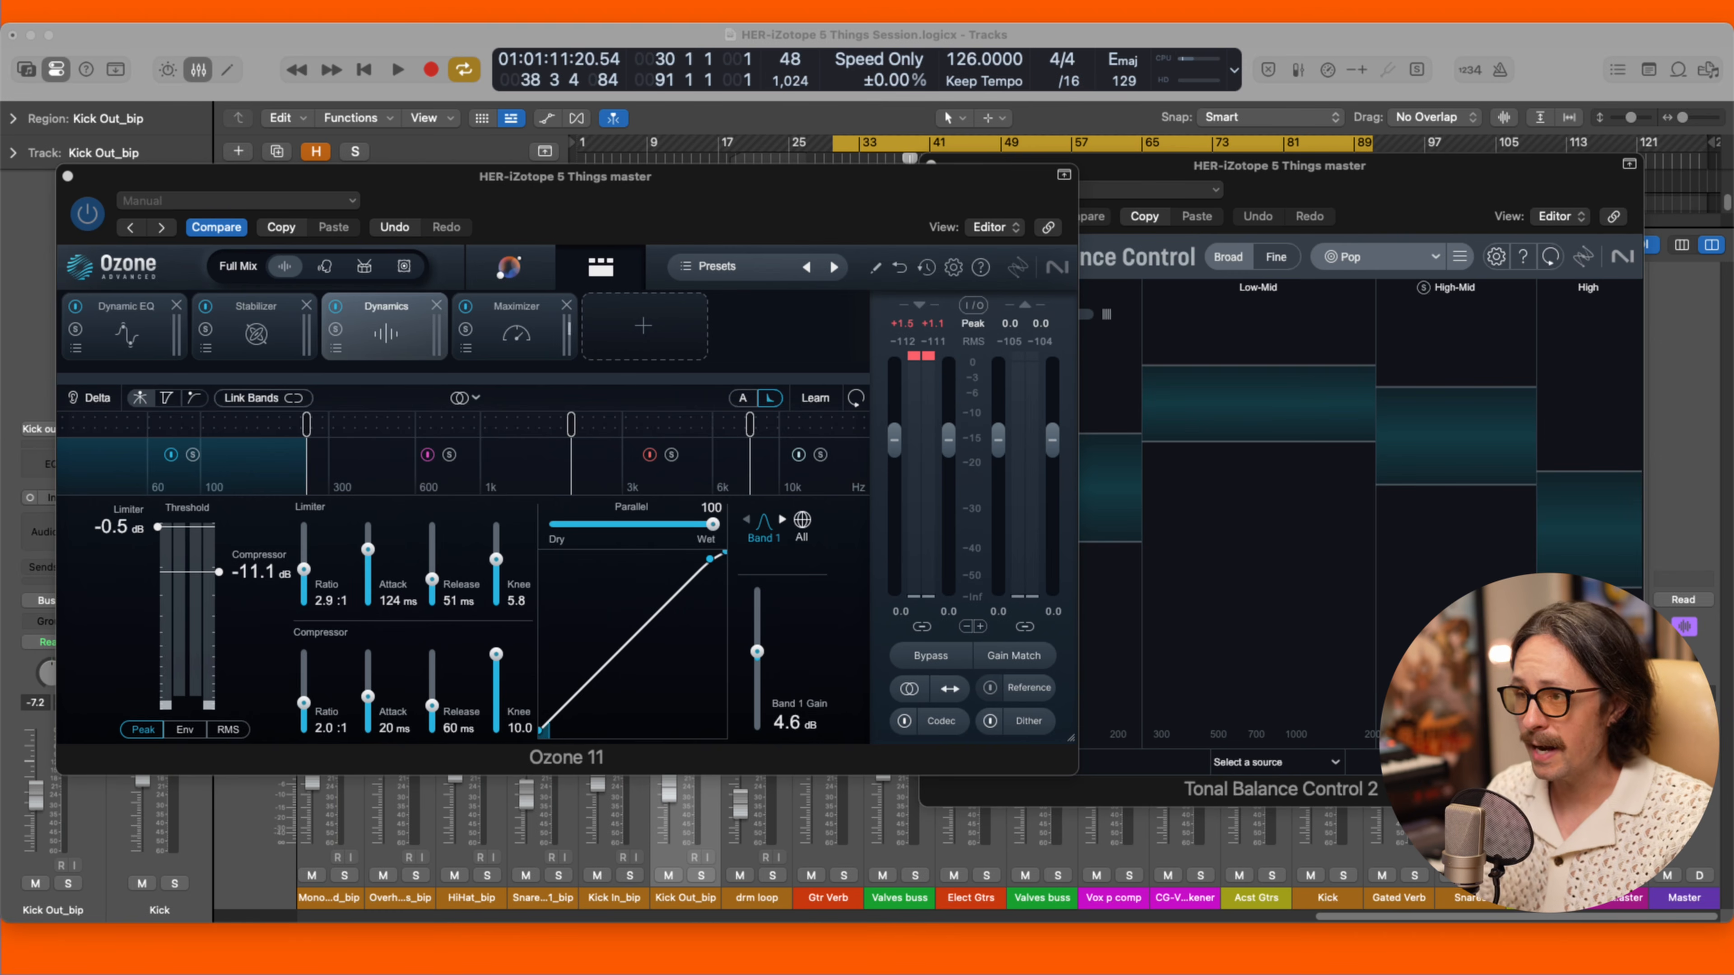
{"action": "left_click", "coordinate": [1326, 449]}
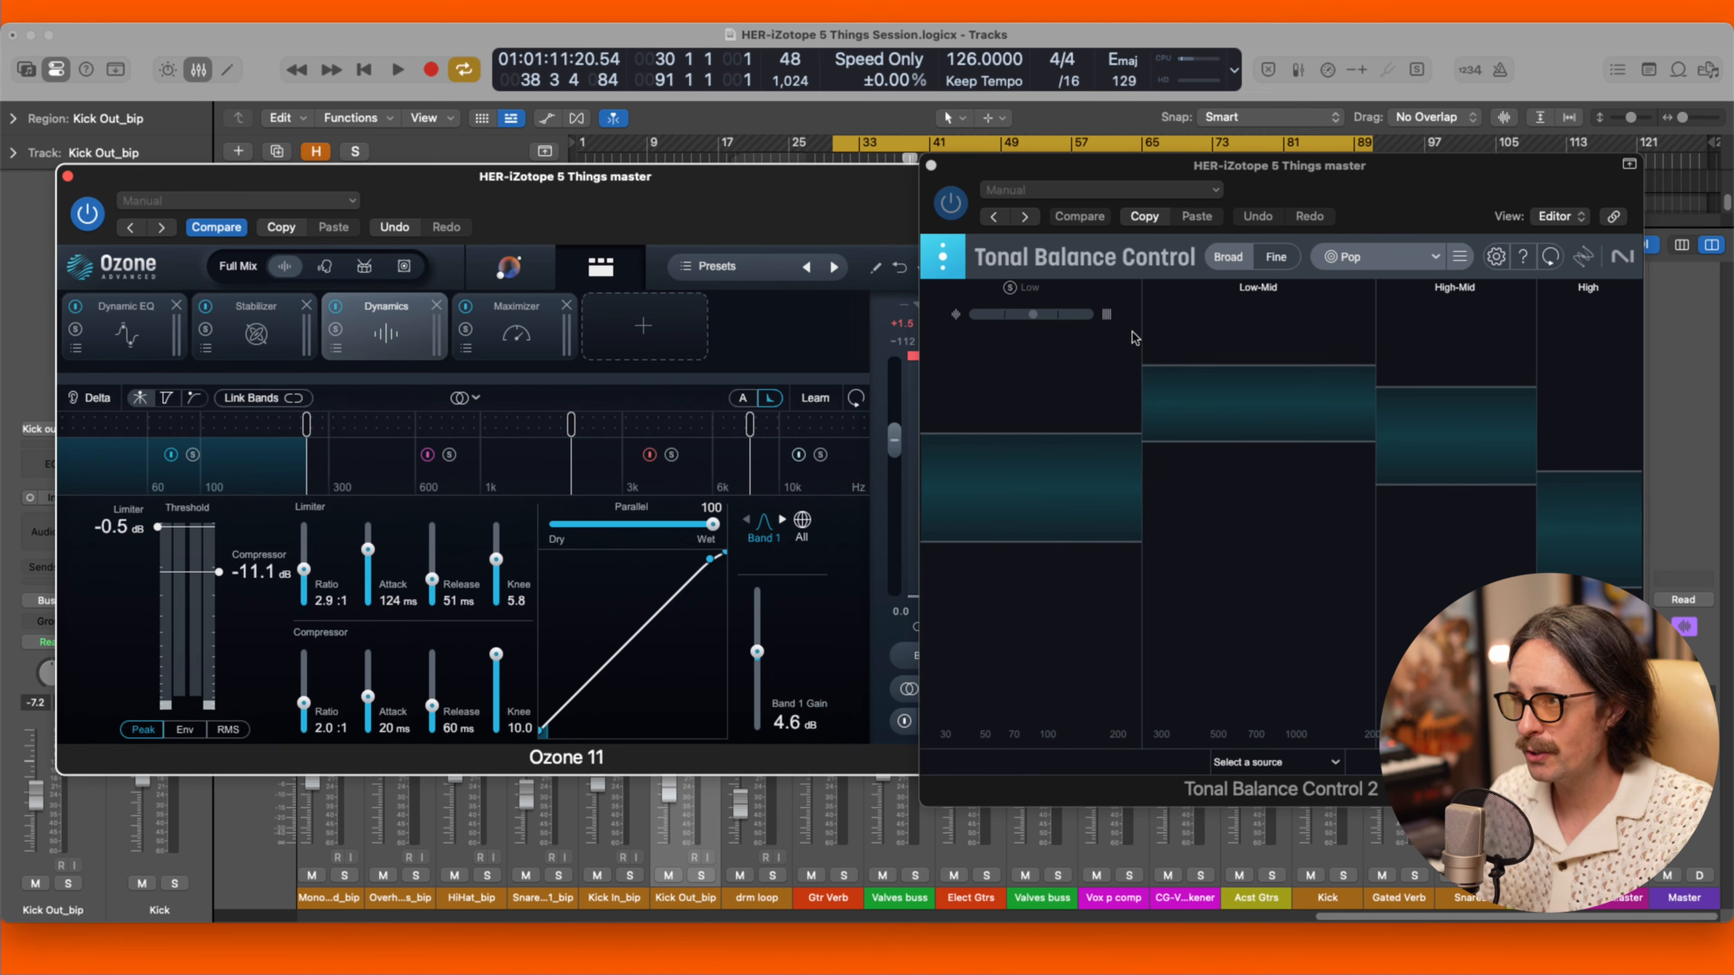
{"action": "key", "text": "space"}
{"action": "left_click", "coordinate": [949, 441]}
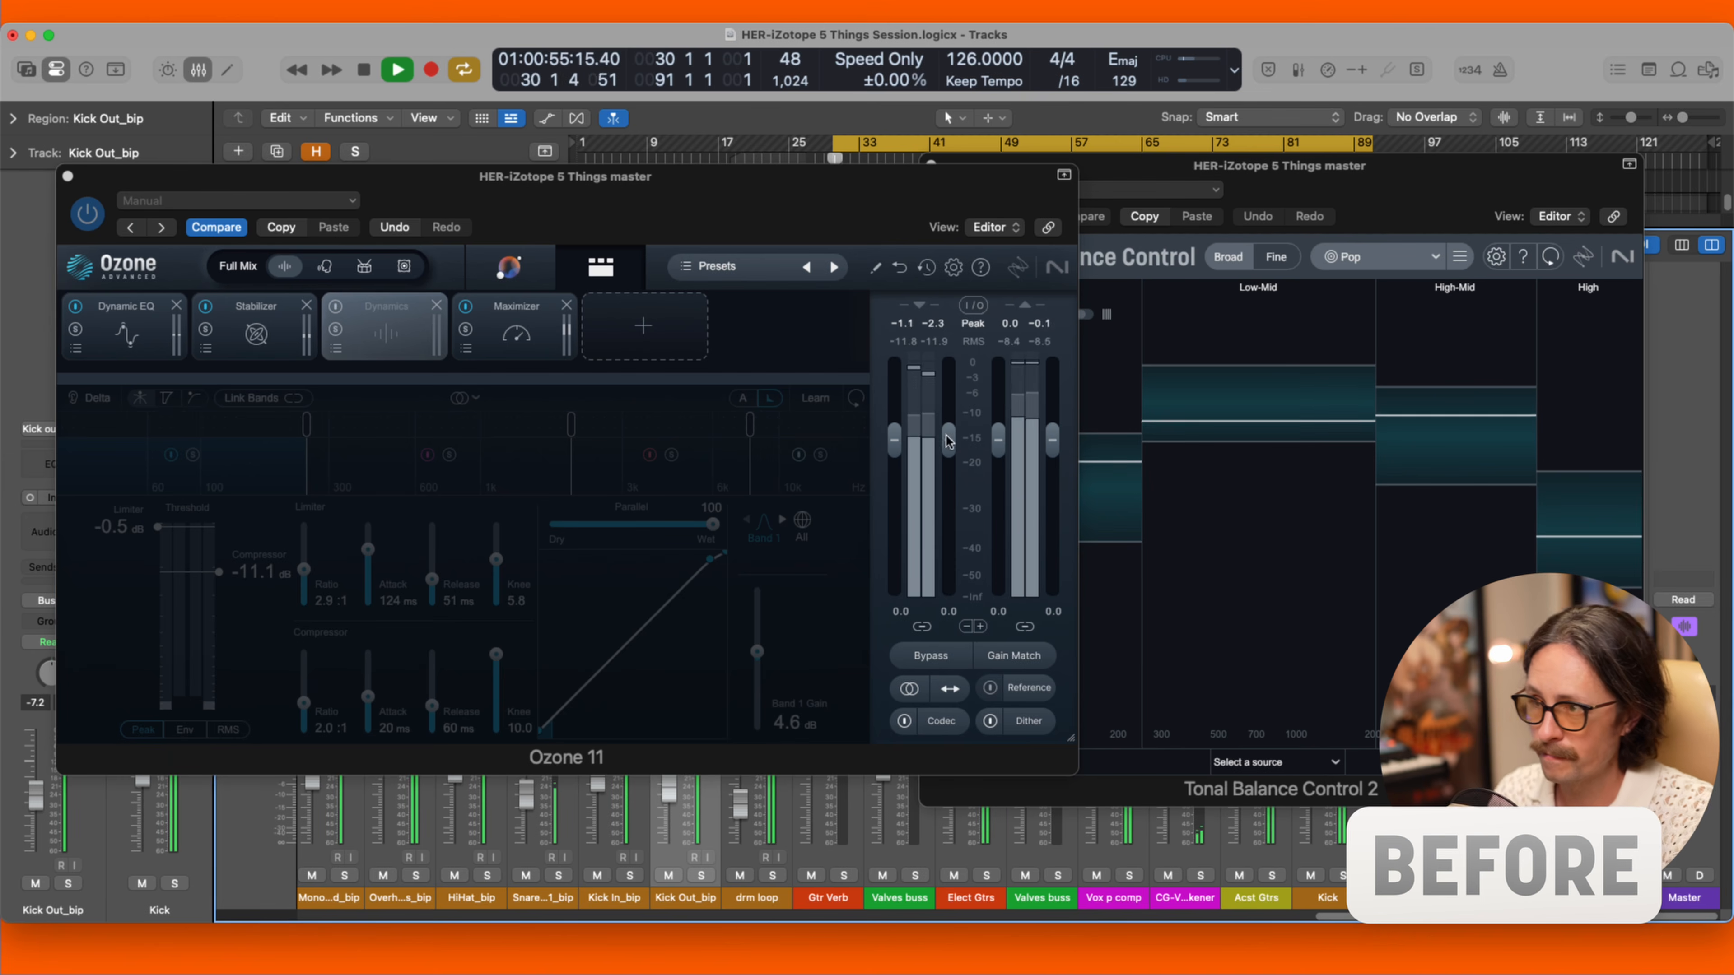
{"action": "left_click", "coordinate": [1441, 205]}
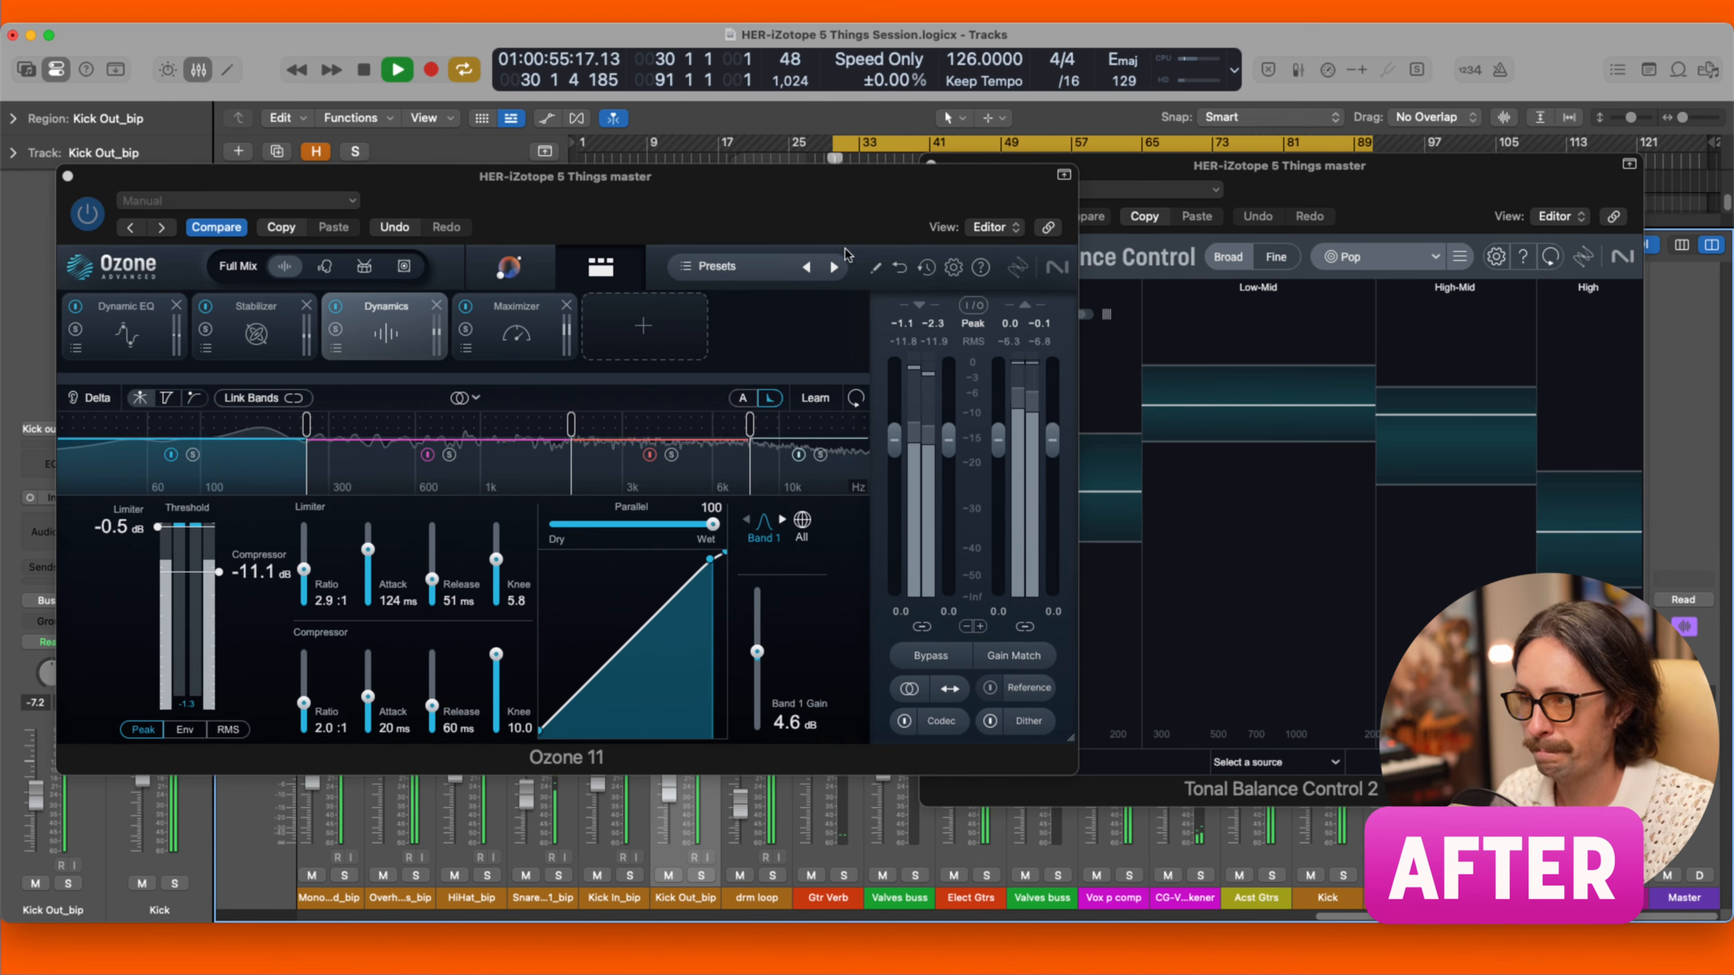
Check the low band in Tonal Balance Control and set Dynamics band 1's gain to 3.5 dB.
{"action": "left_click", "coordinate": [1365, 381]}
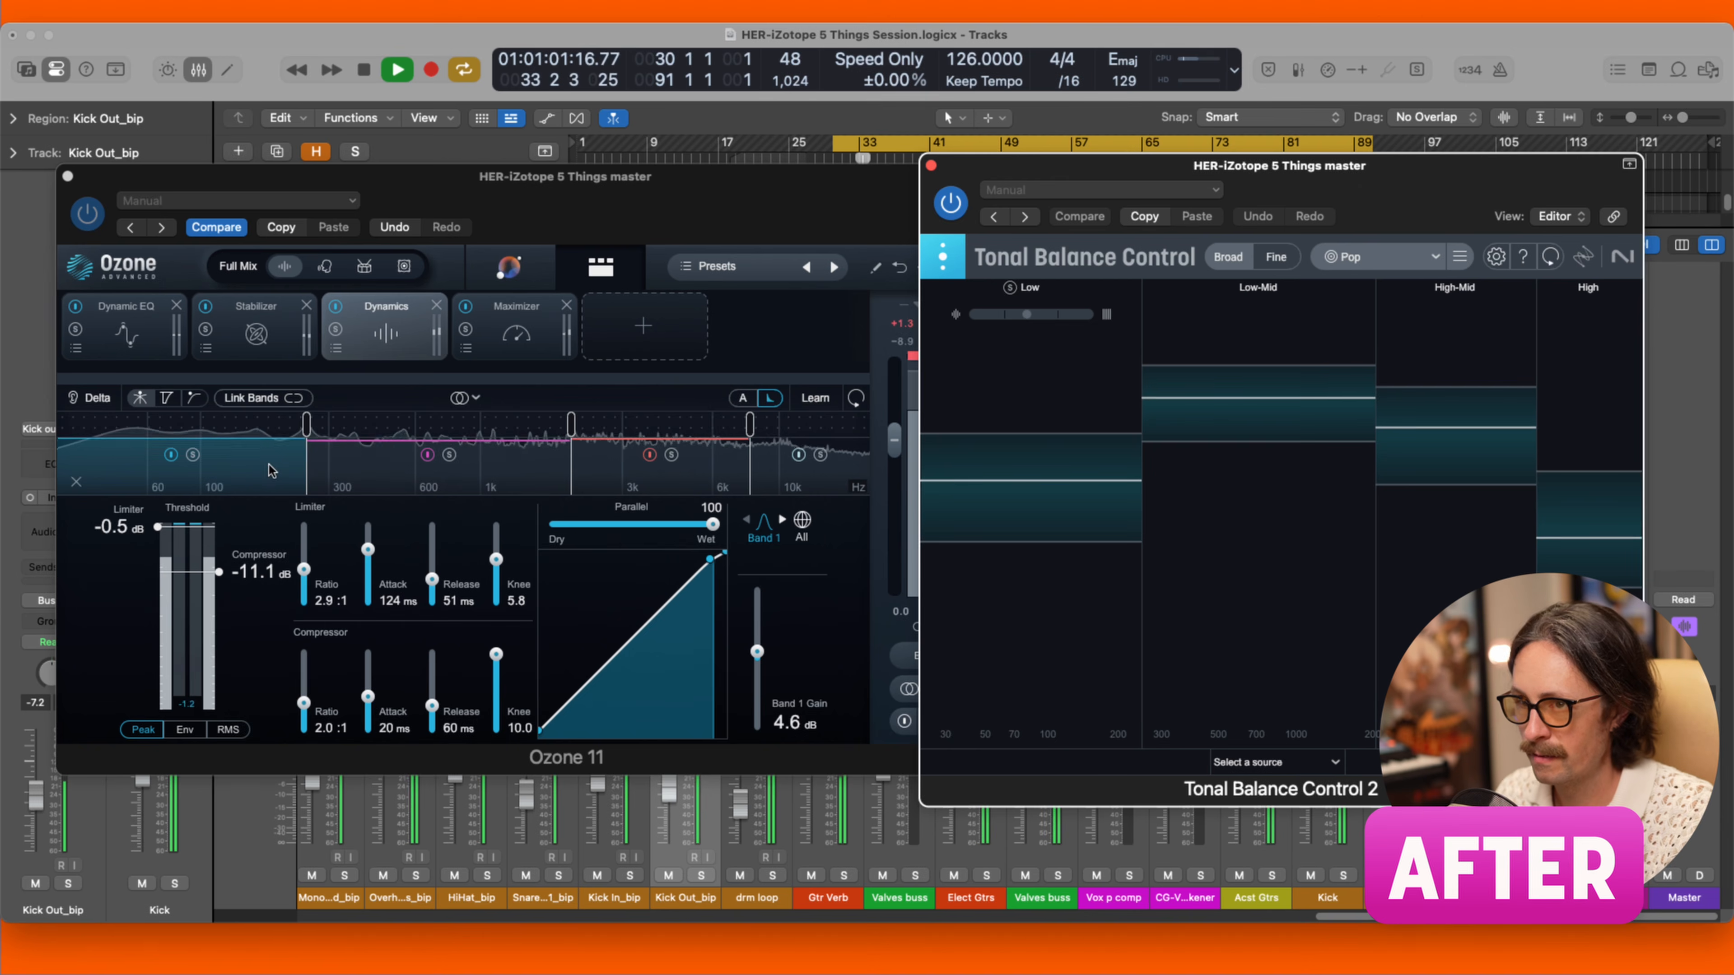
{"action": "left_click", "coordinate": [250, 461]}
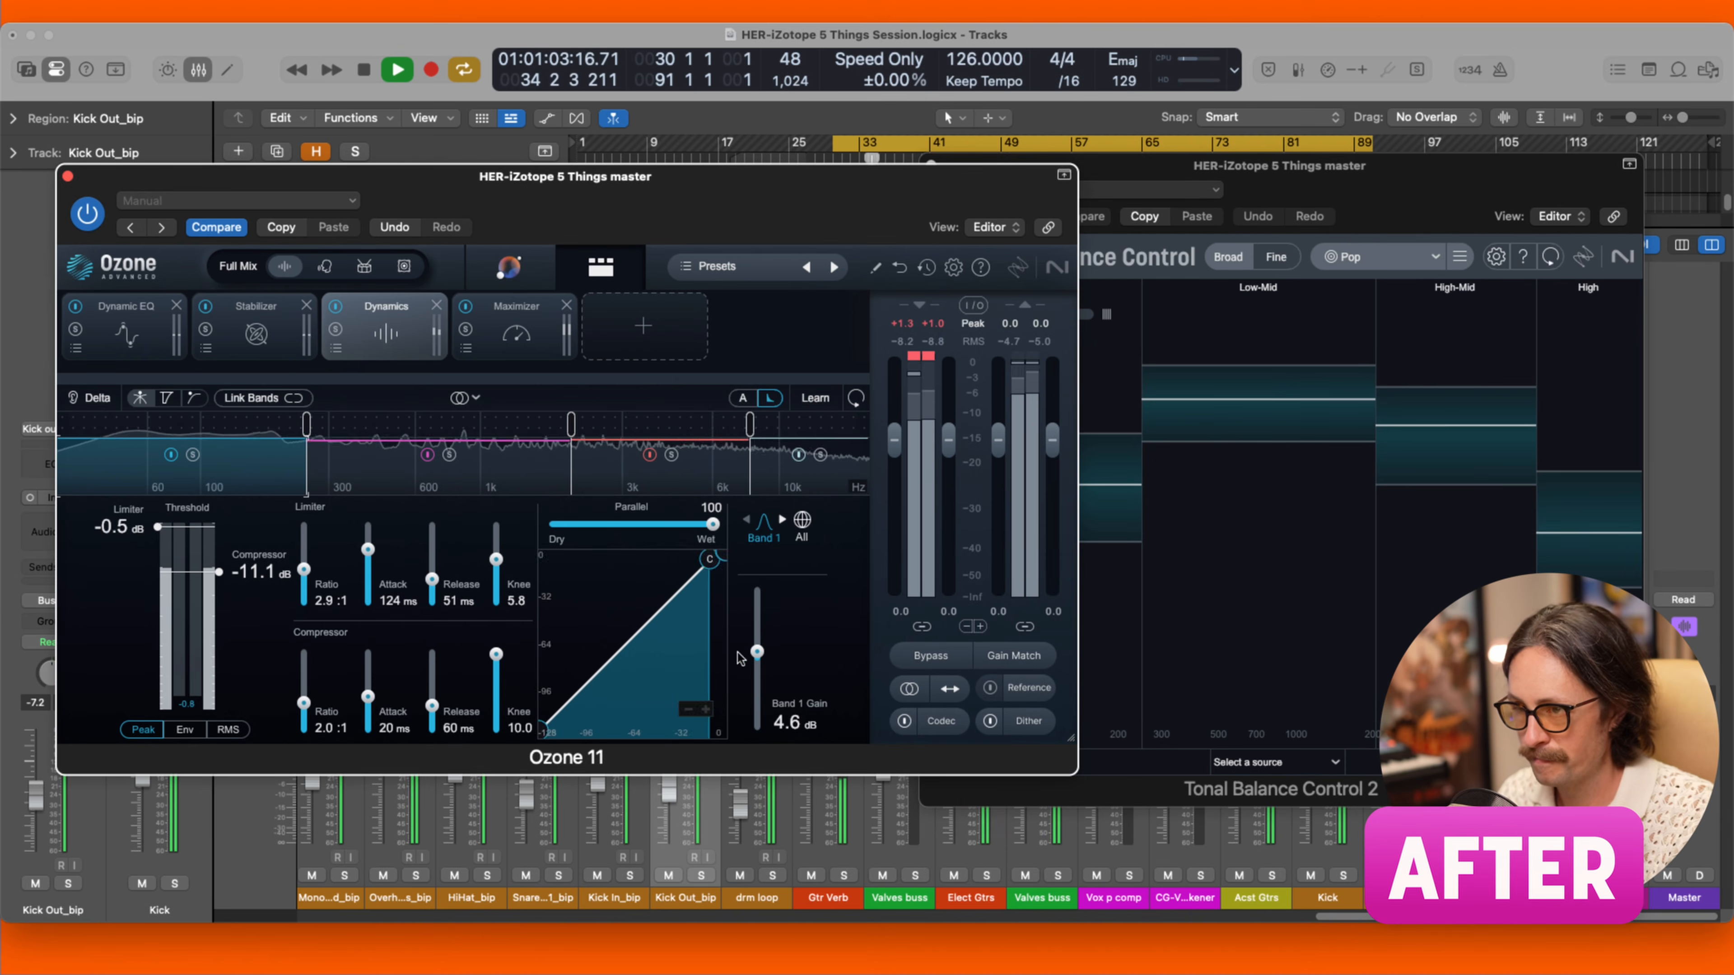
{"action": "left_click_drag", "start_coordinate": [756, 650], "coordinate": [757, 654]}
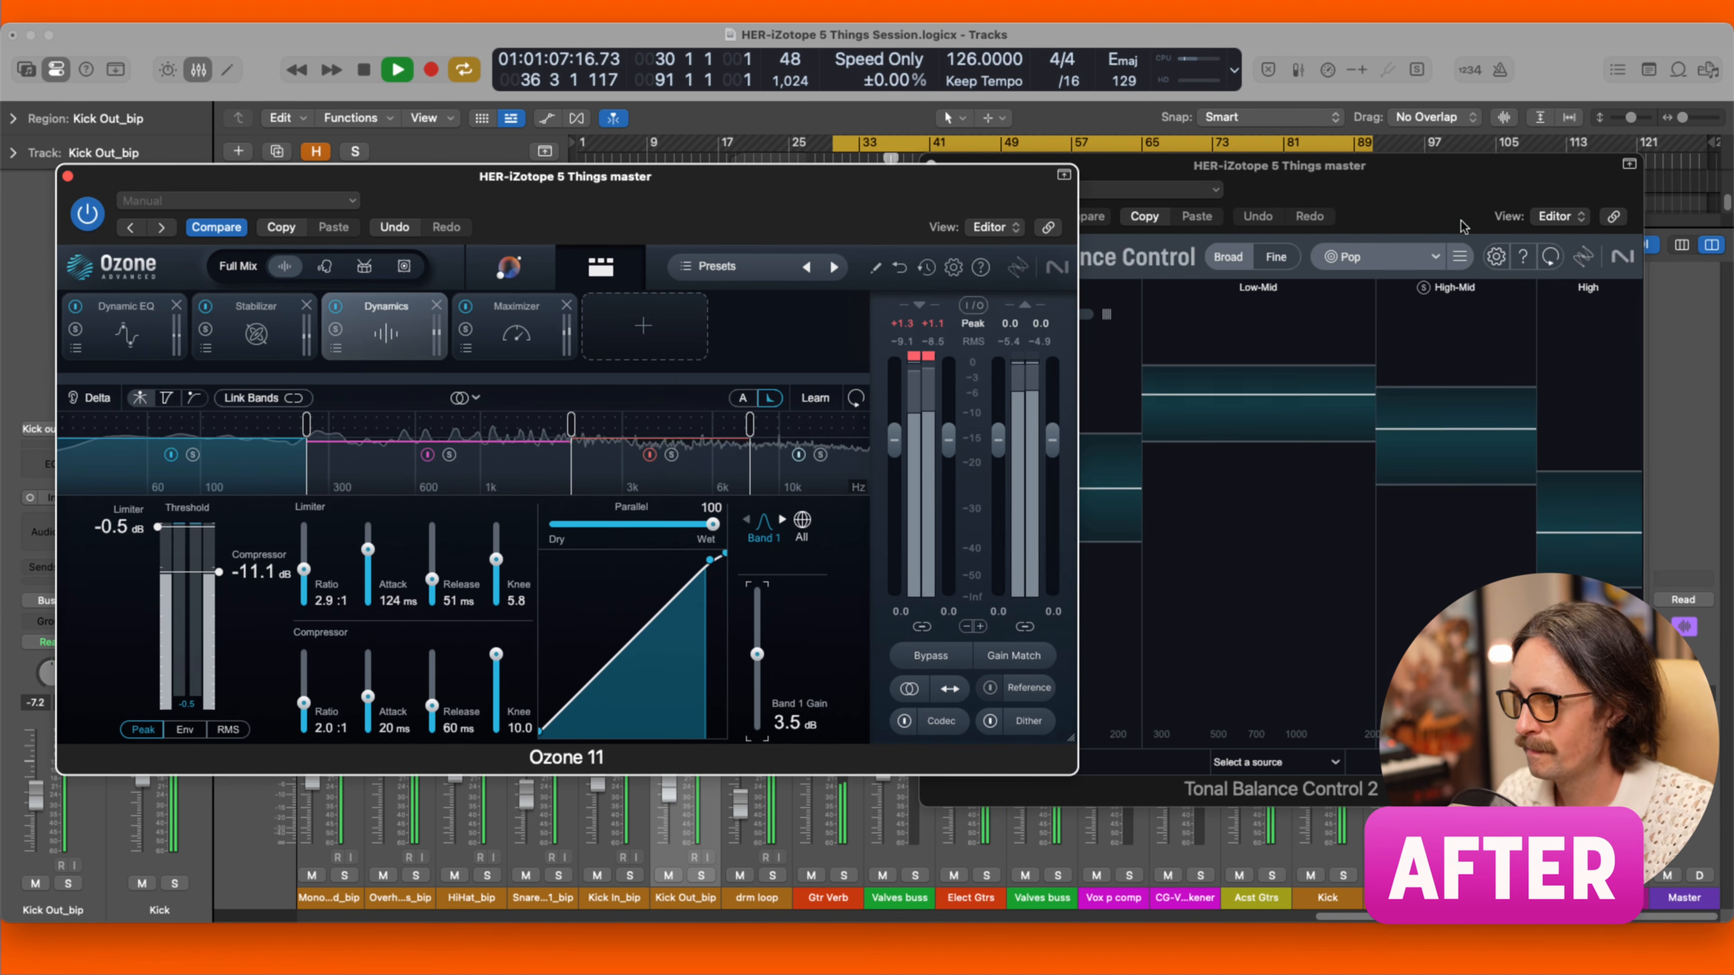